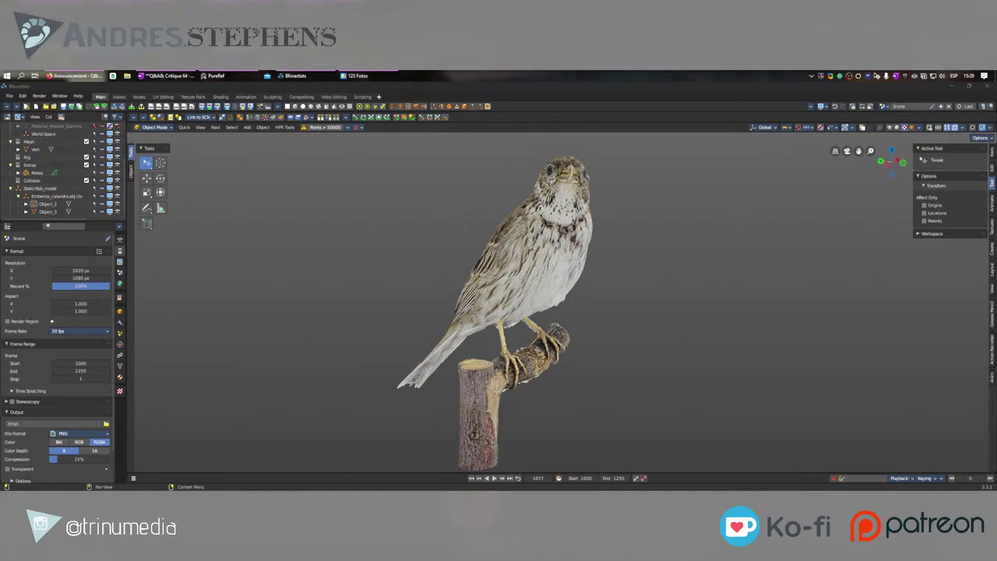
Step: Turn on the viewport overlays and select both mesh parts of the bird scan, Object_2 and Object_3
left_click(298, 337)
left_click(530, 295)
key("shift+alt+z")
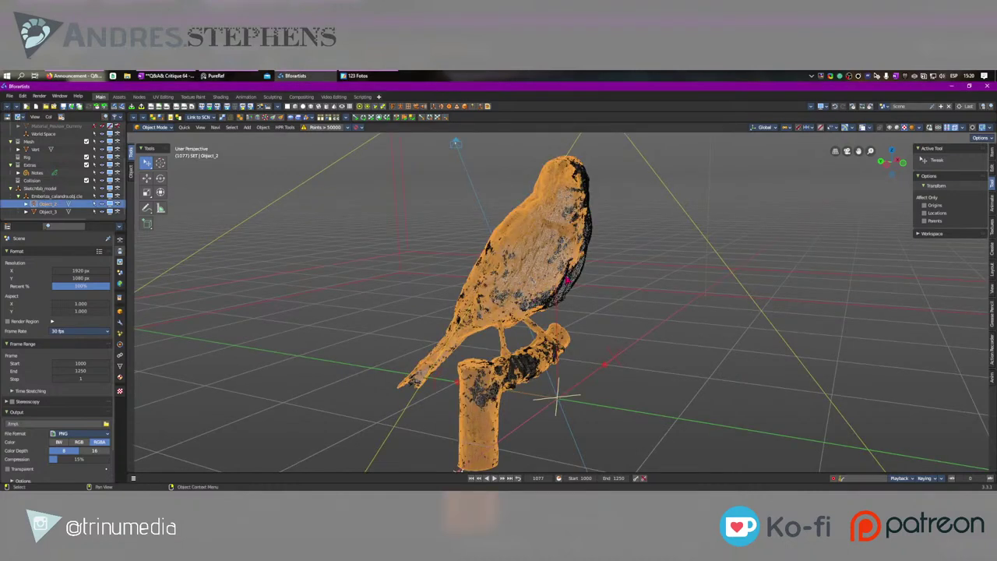
left_click(570, 283, "shift")
left_click(368, 274)
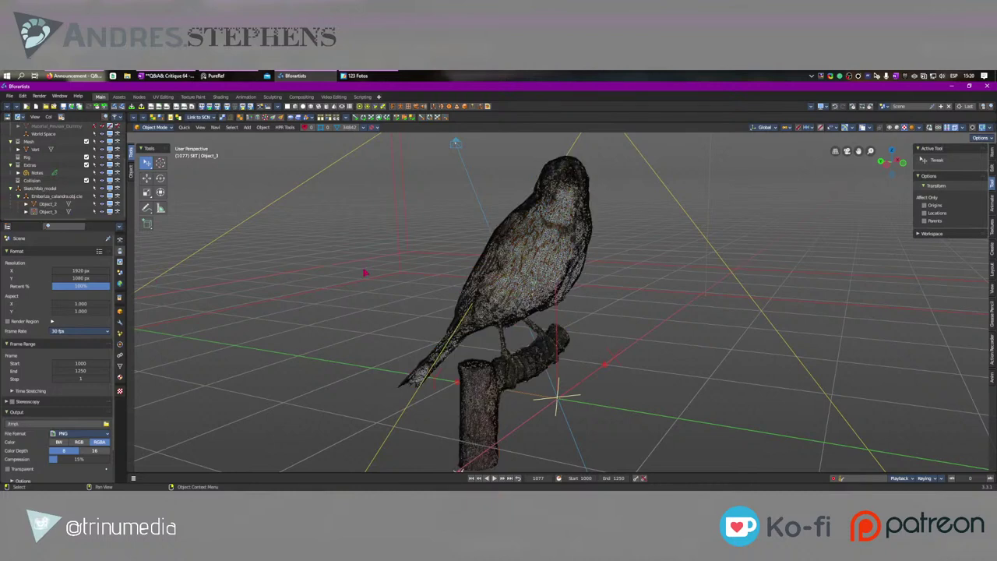
left_click(557, 263)
mouse_move(558, 263)
middle_mouse_down()
mouse_move(535, 251)
mouse_move(455, 379)
middle_mouse_up()
left_click(534, 251)
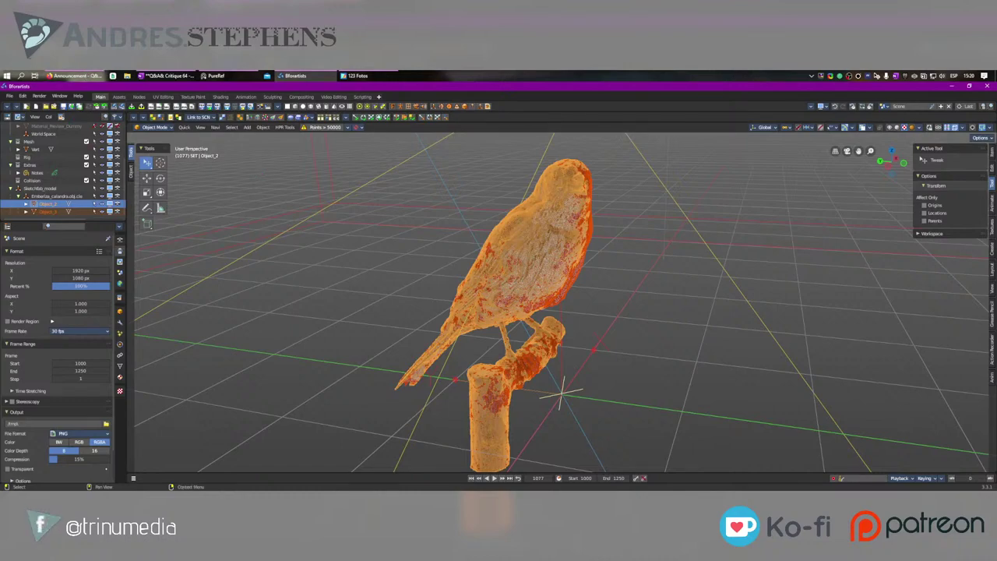
Step: Compare the bird's textured surface with its wireframe from behind and from the side
key("ctrl+super+Left")
key("ctrl+super+Right")
middle_click_drag(587, 293, 671, 312)
key("shift+alt+z")
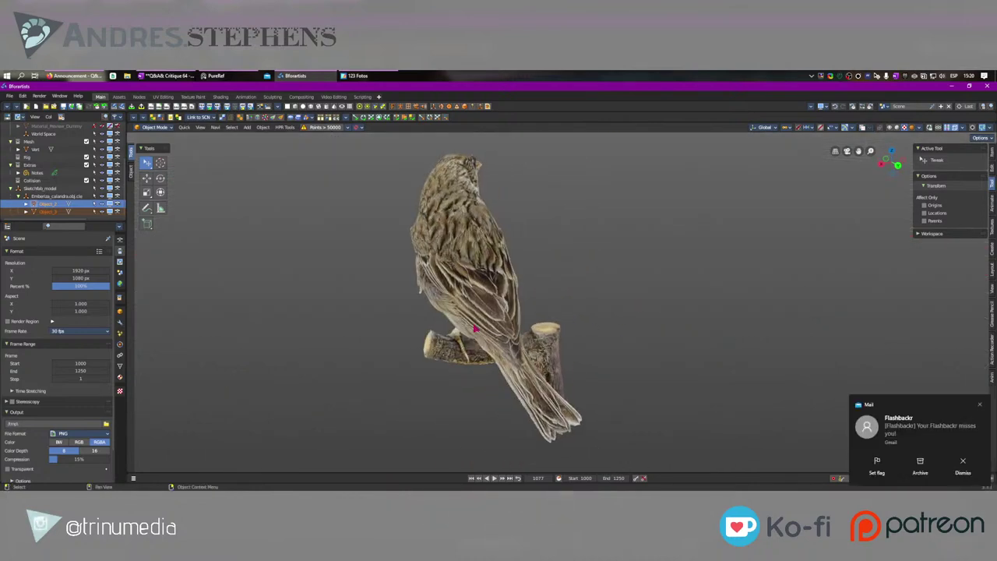
middle_click_drag(451, 328, 662, 328)
key("shift+alt+z")
middle_click_drag(577, 296, 521, 232)
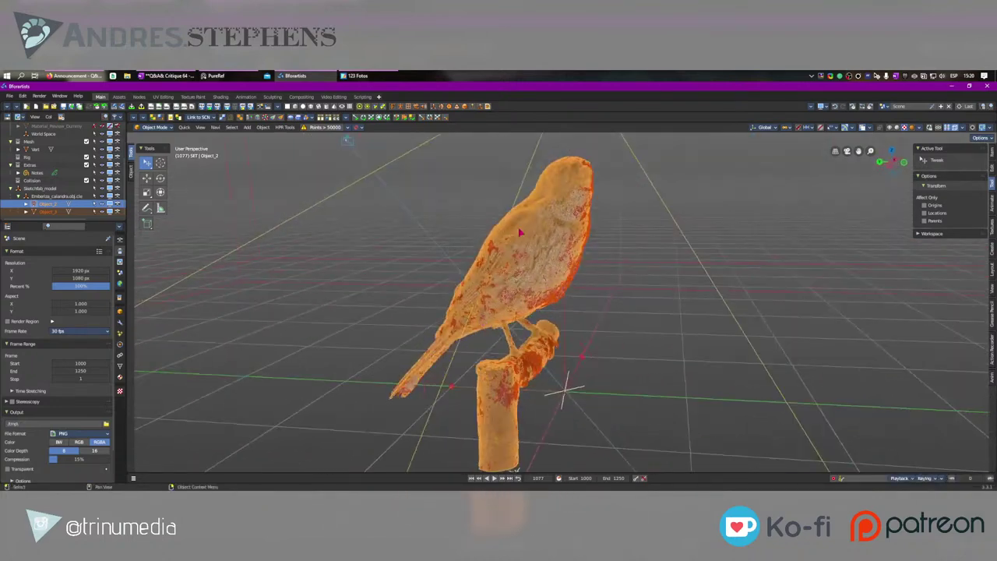
Step: Examine the triangle density of the bird's belly, head and perch up close with the overlays shown
scroll(529, 222, "up", 4)
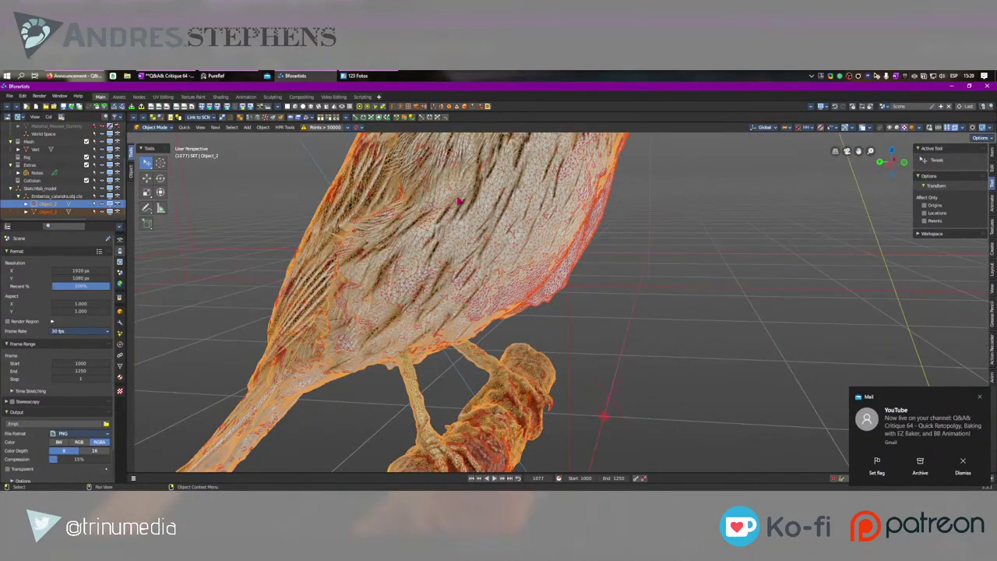
middle_click_drag(459, 201, 591, 321)
scroll(598, 206, "up", 3)
left_click(963, 465)
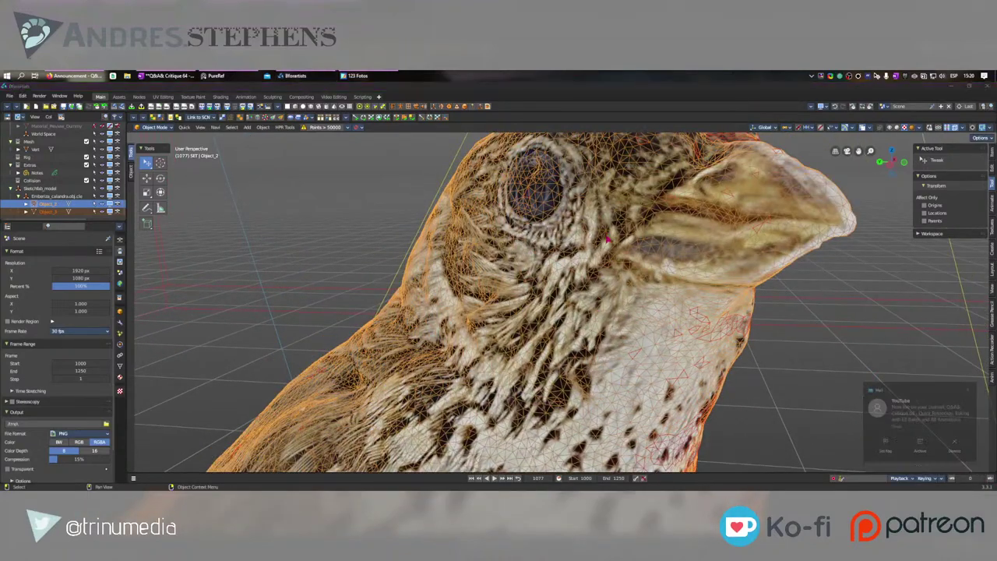
scroll(607, 241, "down", 5)
scroll(482, 407, "up", 5)
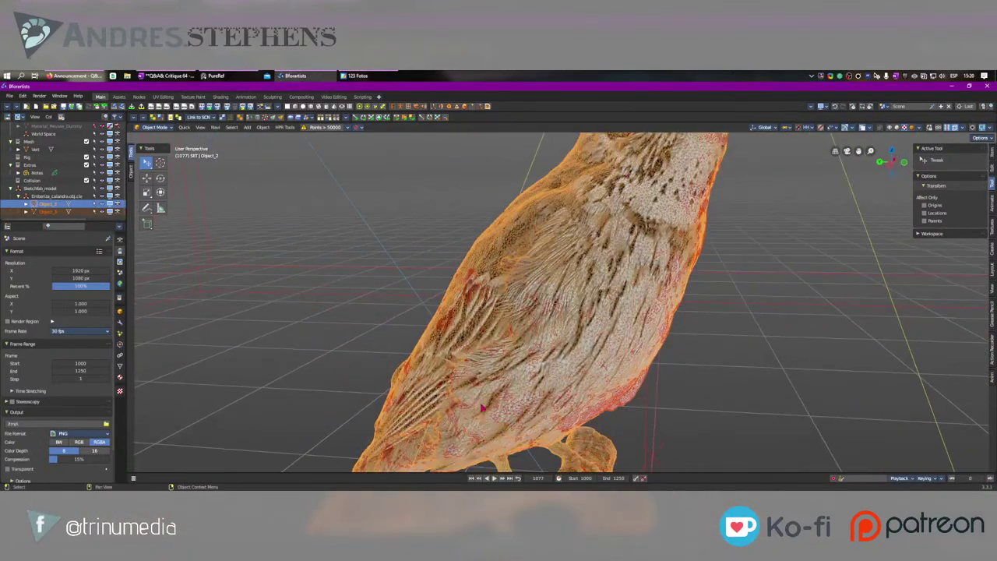
scroll(482, 407, "down", 6)
middle_click_drag(482, 407, 708, 283)
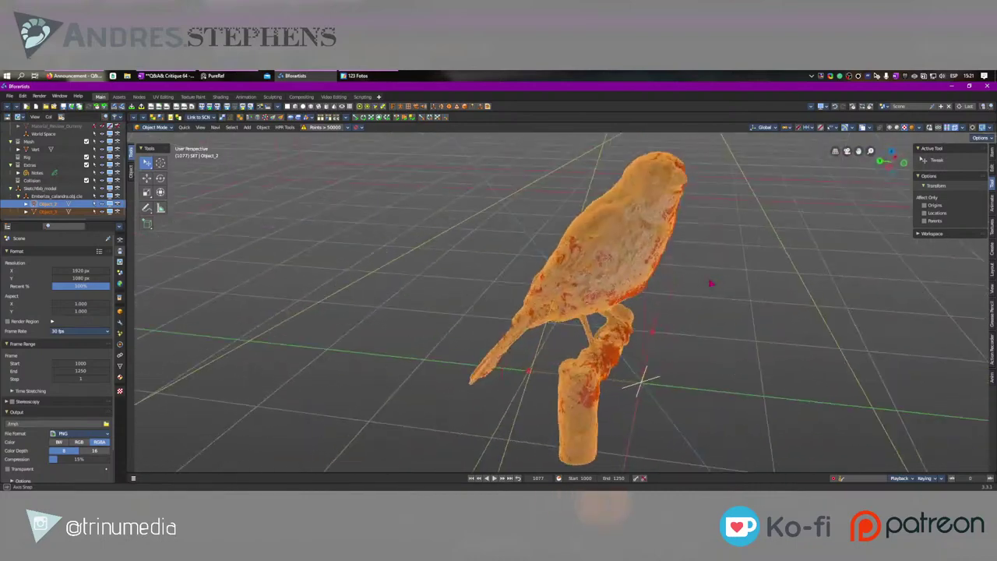
middle_click_drag(588, 354, 561, 344)
middle_click_drag(623, 234, 607, 306, "shift")
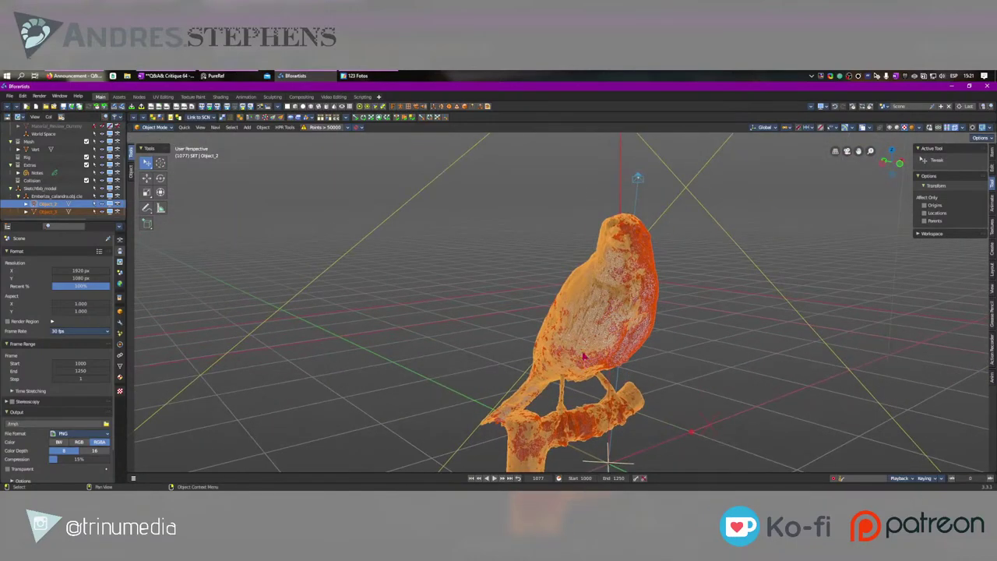
middle_click_drag(586, 358, 529, 172, "shift")
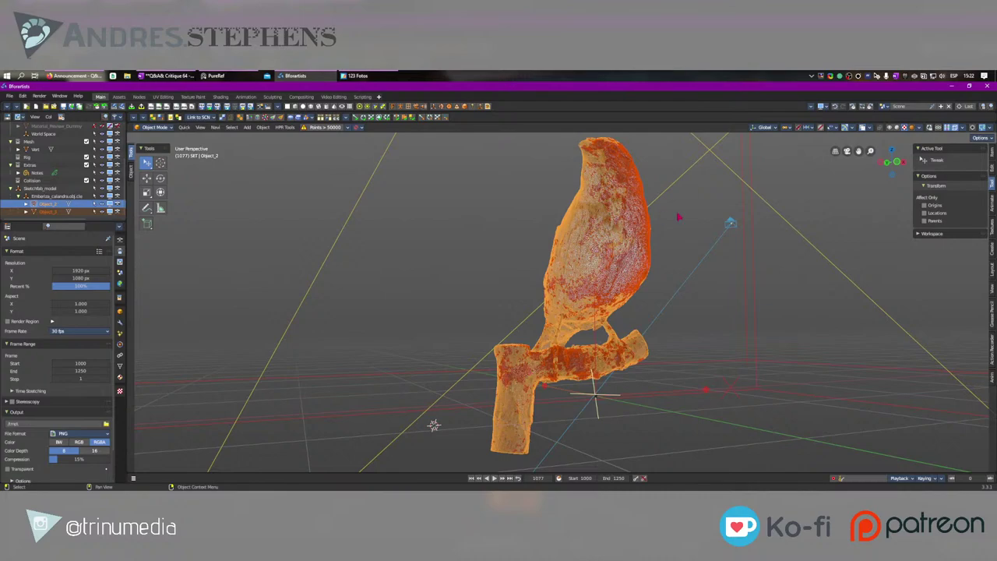
Step: Hide the overlays and examine the texture detail of the bird's head, especially around the eye and beak
middle_click_drag(532, 282, 595, 299)
scroll(595, 298, "up", 5)
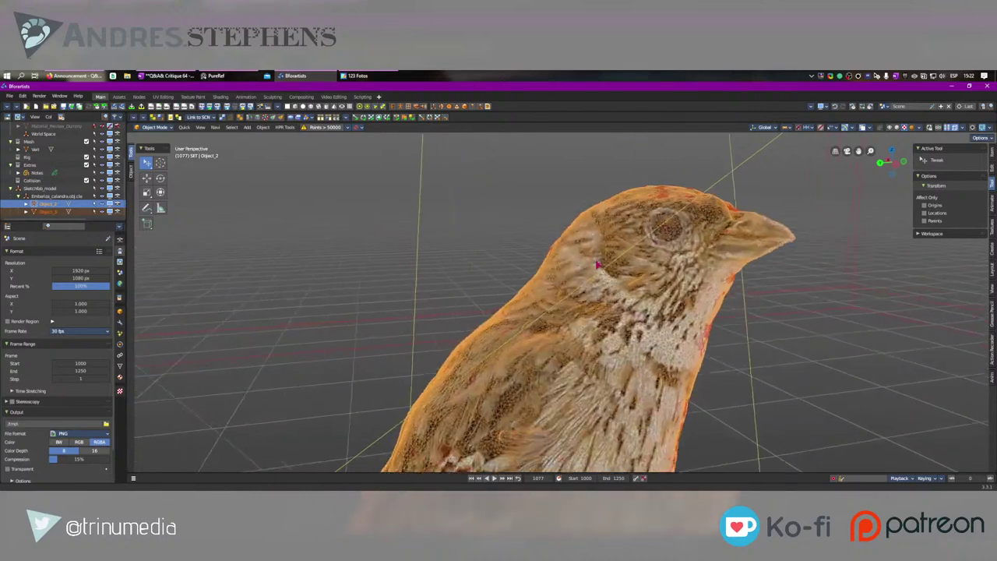
key("alt+shift+z")
middle_click_drag(658, 228, 547, 280, "shift")
scroll(637, 265, "up", 3)
scroll(637, 264, "up", 2)
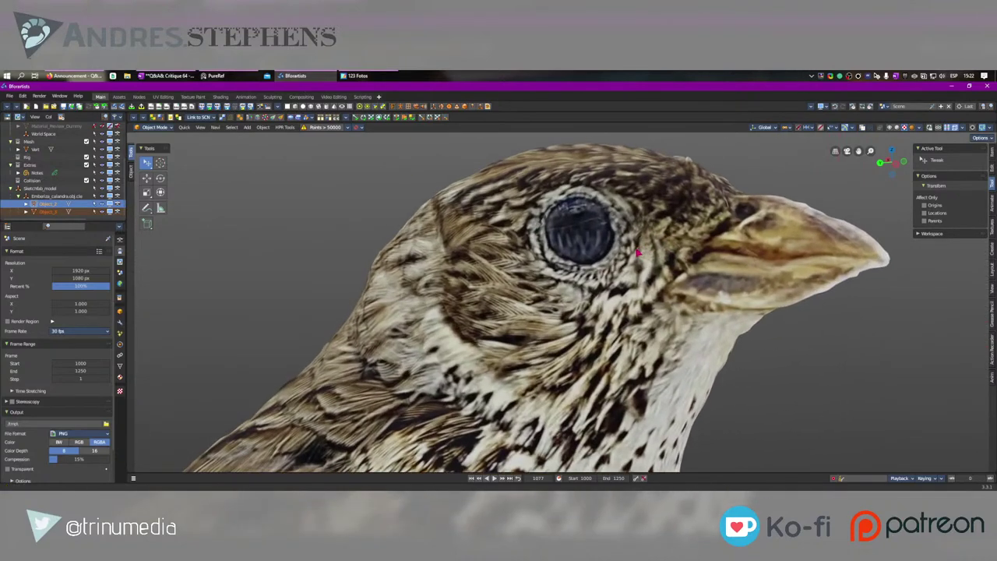
middle_click_drag(637, 263, 589, 297, "shift")
middle_click_drag(495, 278, 553, 287)
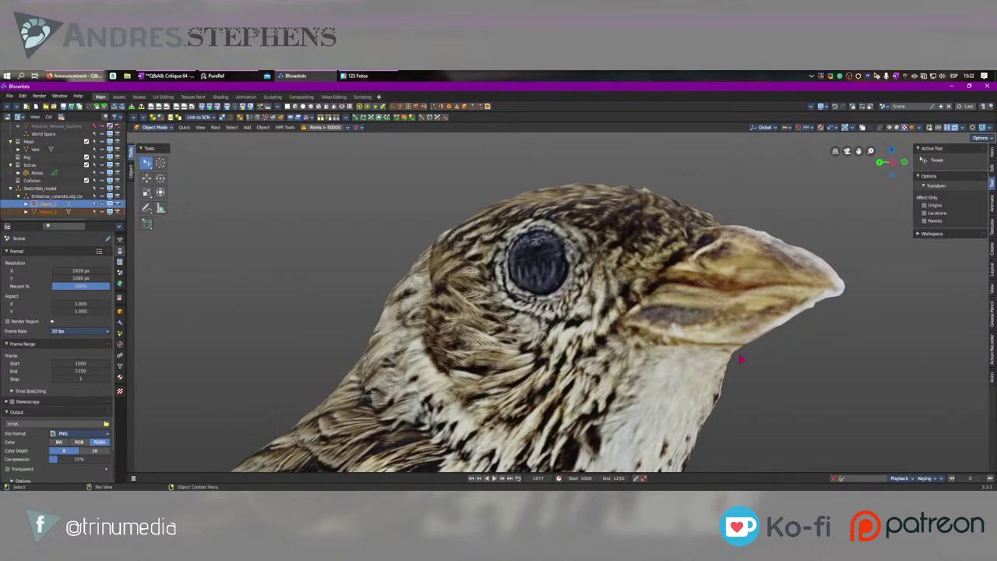
middle_click_drag(769, 275, 707, 240, "shift")
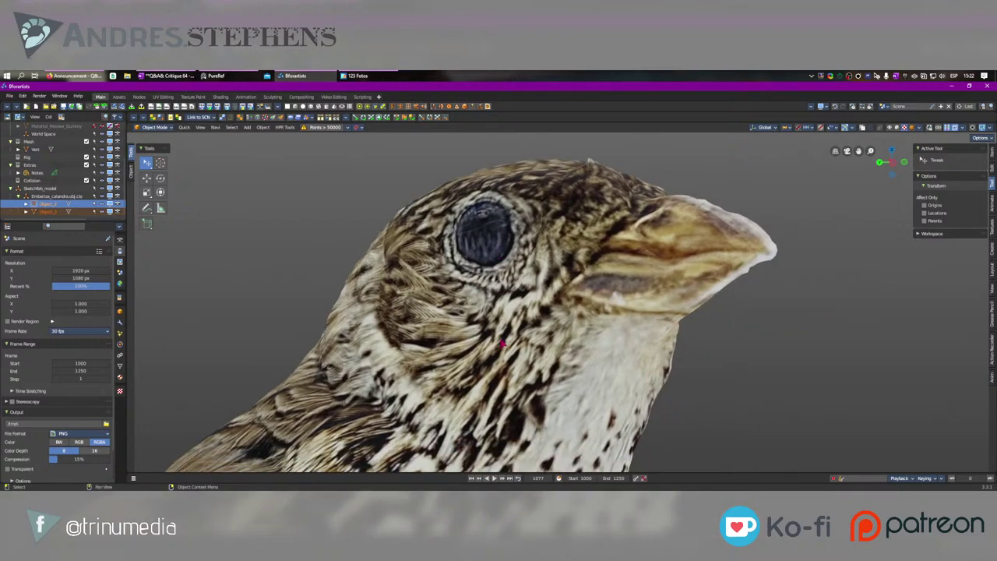
middle_click_drag(502, 342, 586, 381)
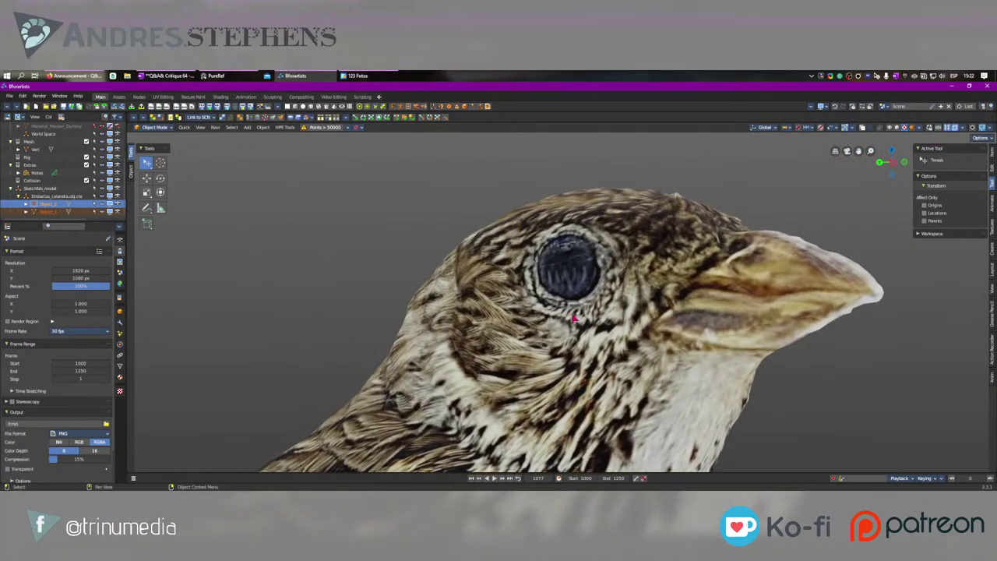
scroll(553, 343, "down", 8)
scroll(546, 385, "down", 3)
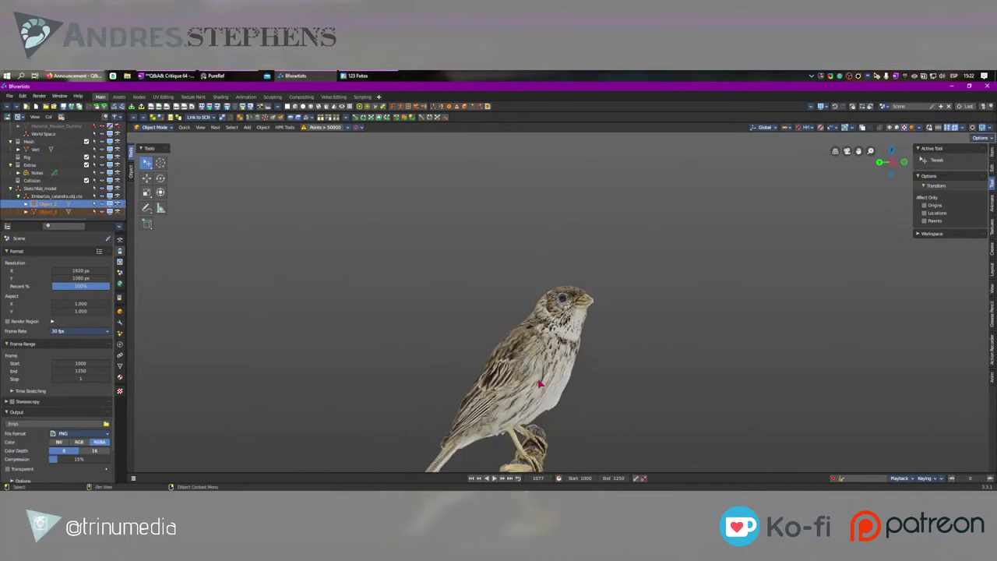
middle_click_drag(539, 381, 575, 290)
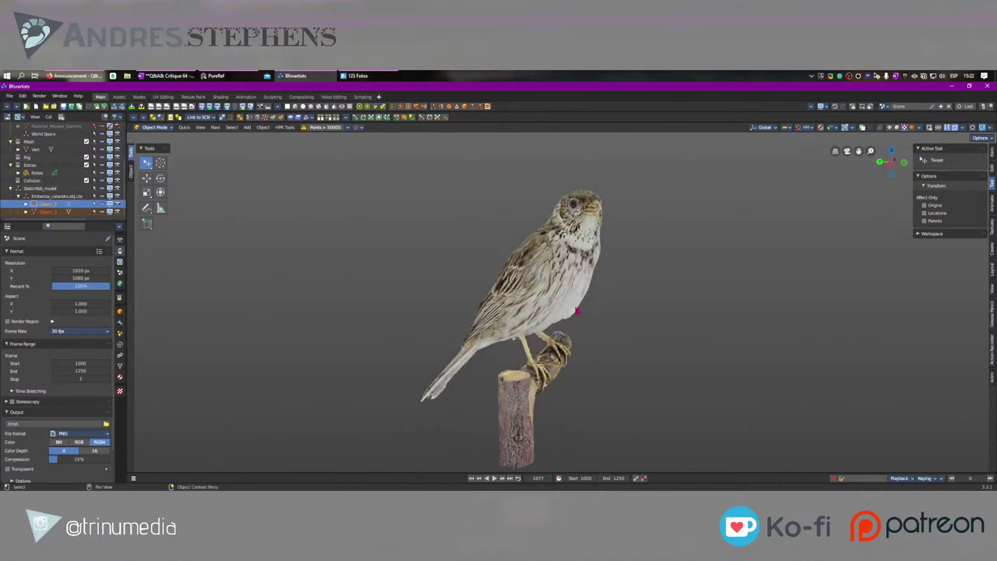
Step: Show the overlays again and inspect the dense wireframe over the bird's breast and the whole model
key("shift+alt+z")
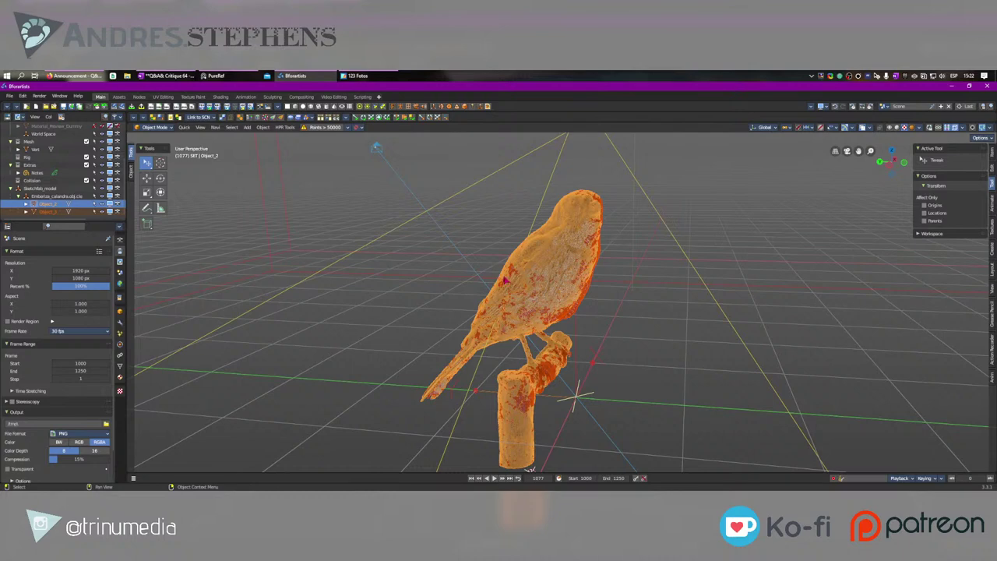
key("shift+alt+z")
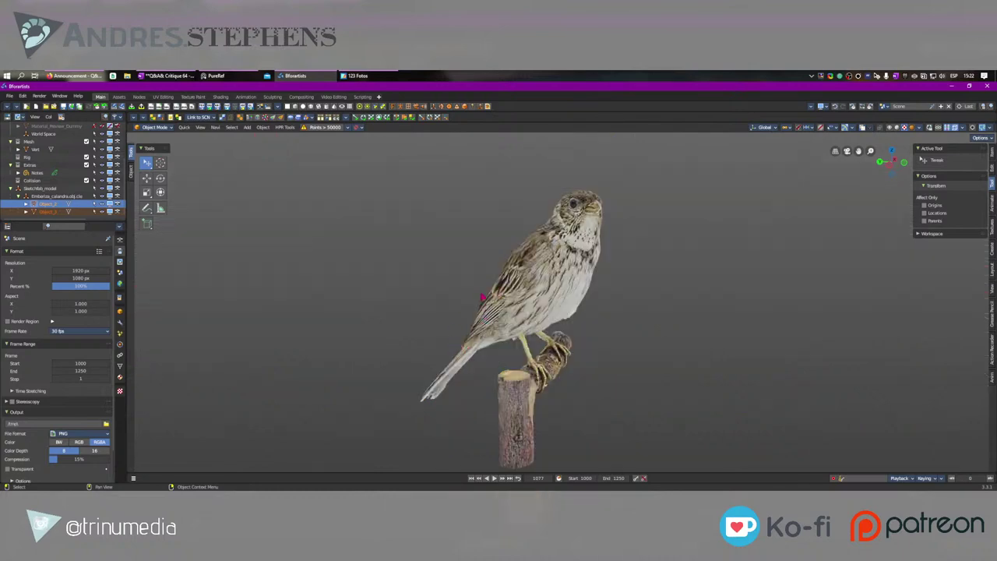
key("shift+alt+z")
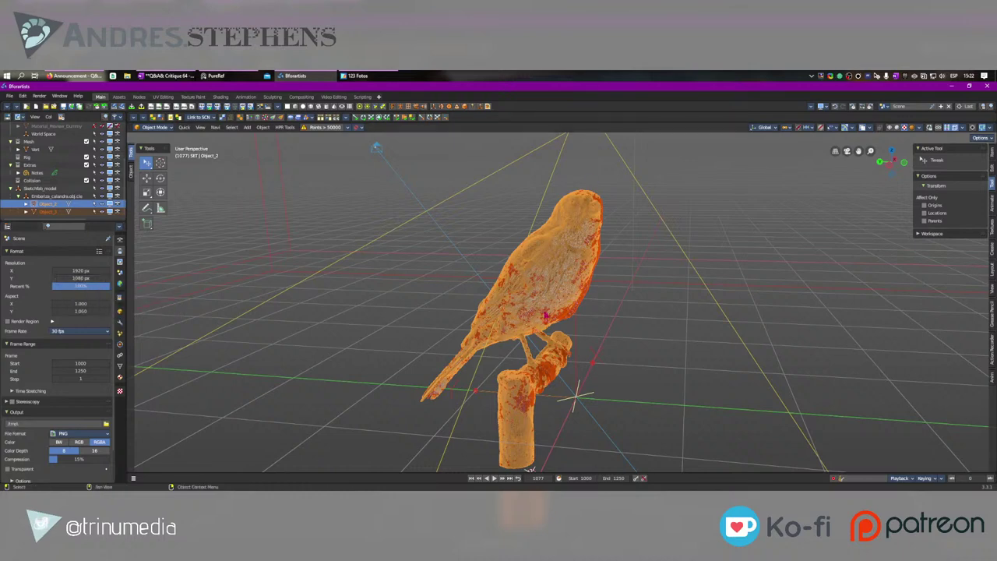
scroll(557, 292, "up", 5)
scroll(557, 292, "up", 4)
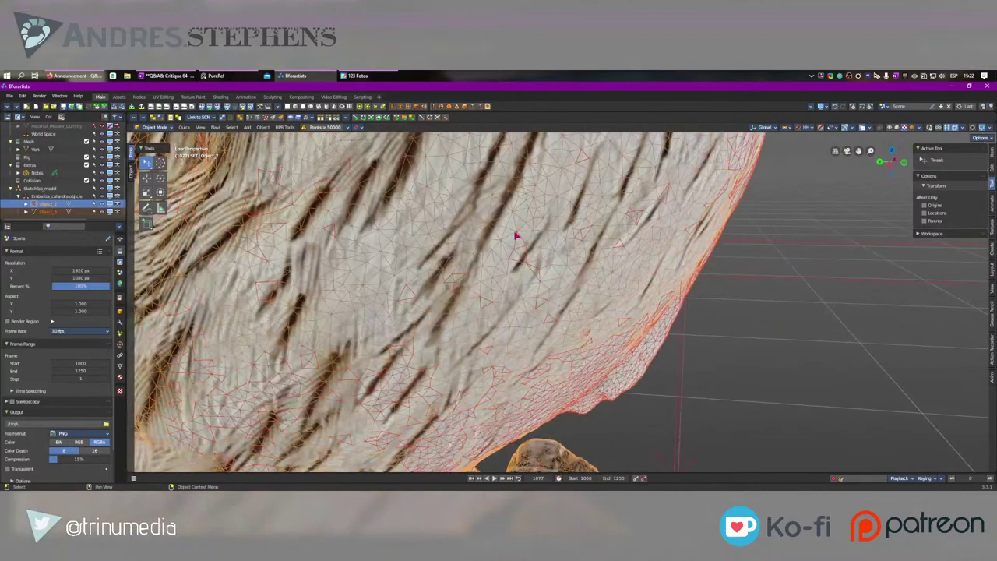
scroll(518, 238, "down", 3)
scroll(523, 251, "down", 4)
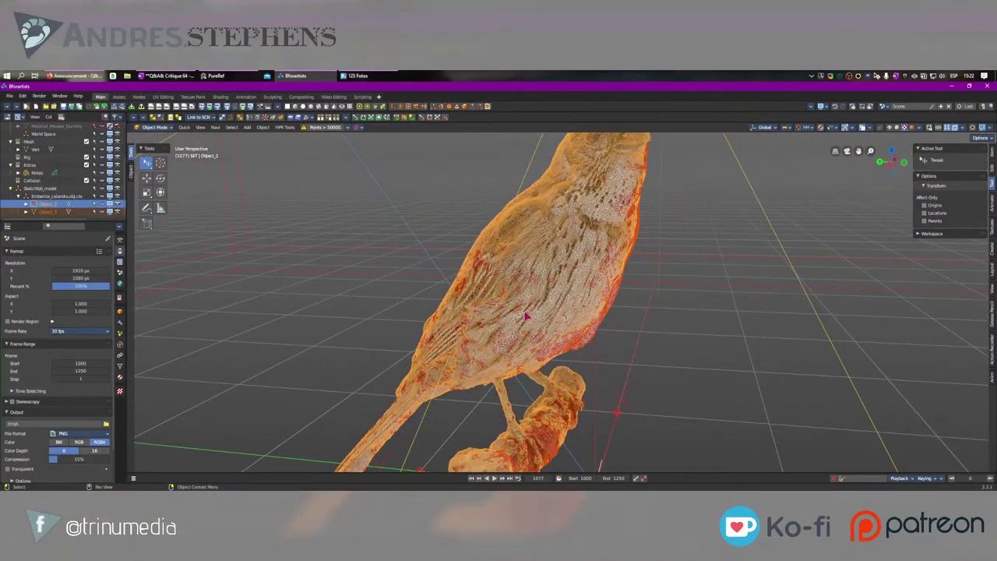
scroll(526, 316, "down", 8)
middle_click_drag(527, 317, 509, 407)
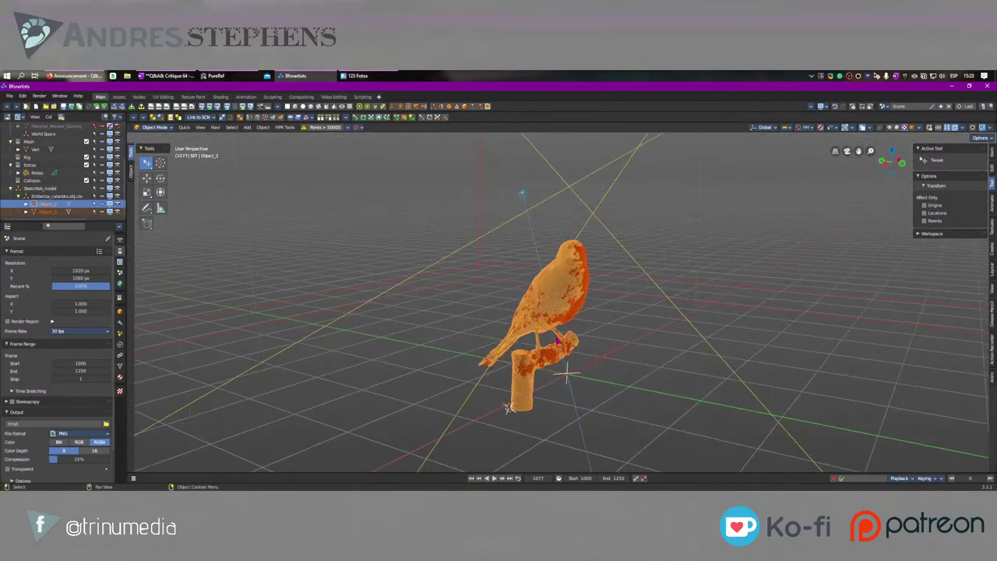
scroll(557, 338, "up", 3)
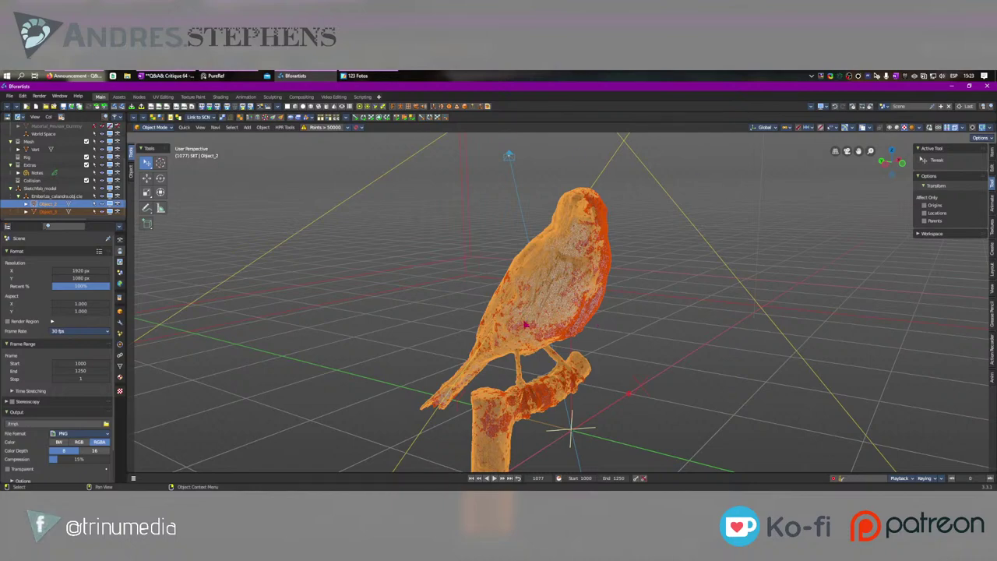
Step: Try to shift Object_2 on its own with the Move tool, and undo the move
middle_click_drag(489, 364, 569, 299)
scroll(569, 298, "up", 4)
left_click(568, 297)
key("w")
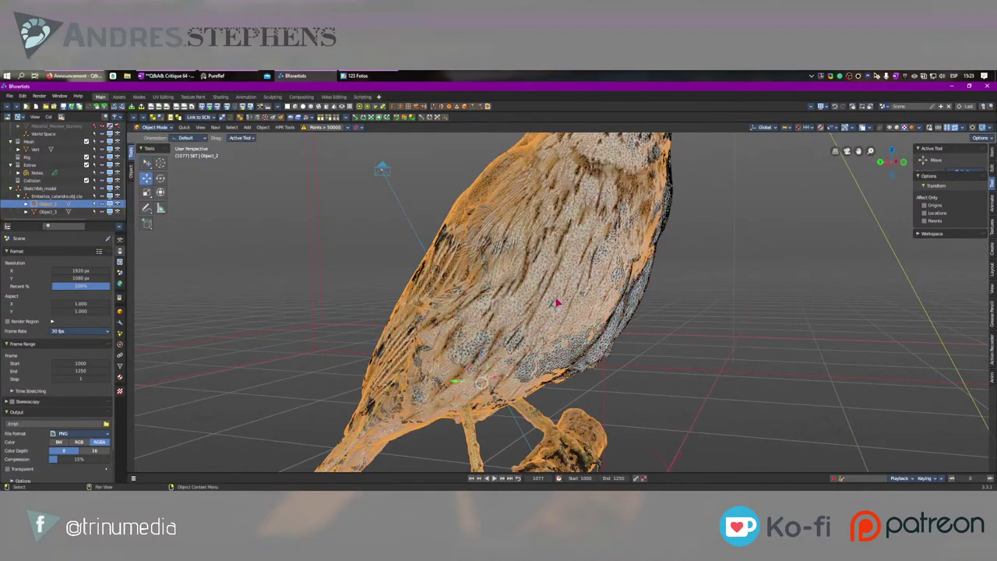
mouse_move(558, 284)
left_mouse_down()
mouse_move(433, 276)
mouse_move(491, 285)
mouse_move(550, 277)
left_mouse_up()
key("ctrl+z")
Step: Join the bird's two mesh parts into one object and merge all its vertices by distance
left_click(600, 307)
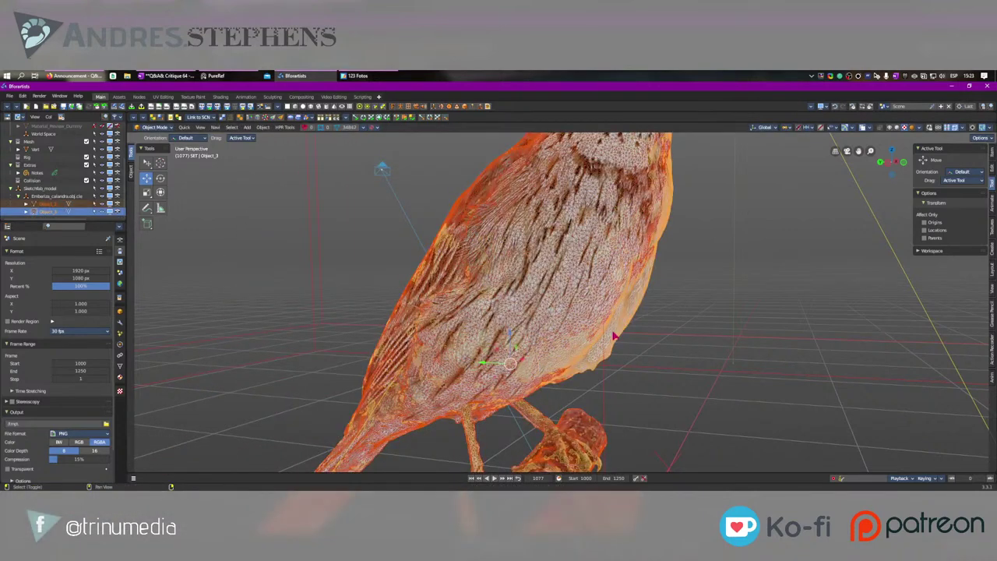
left_click(614, 336, "ctrl")
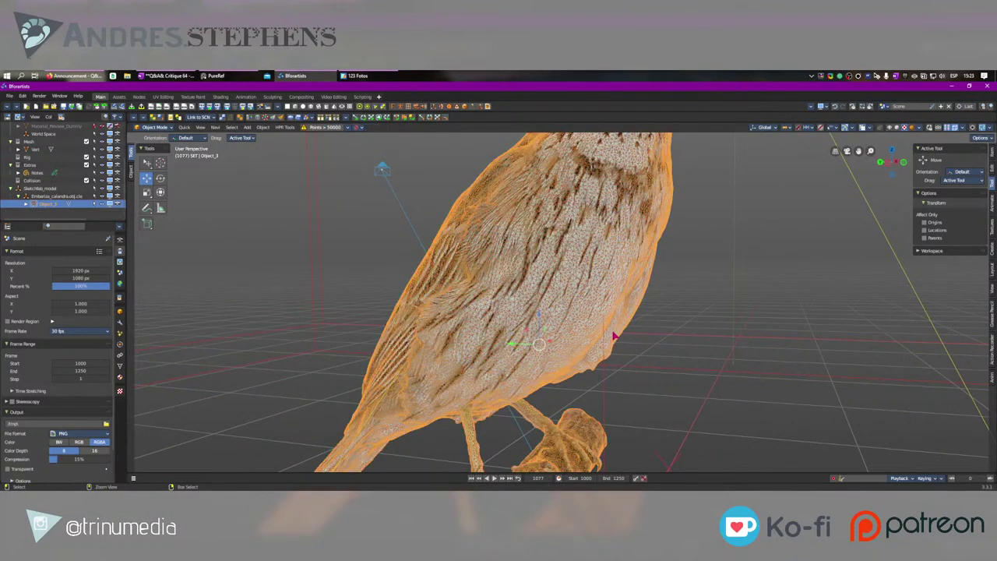
key("Tab")
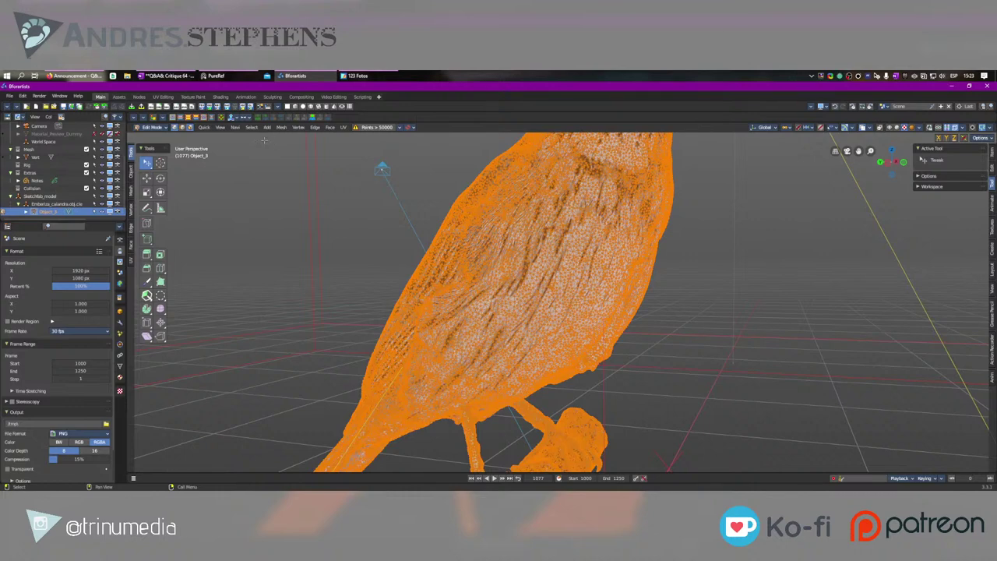
left_click(221, 118)
left_click(282, 128)
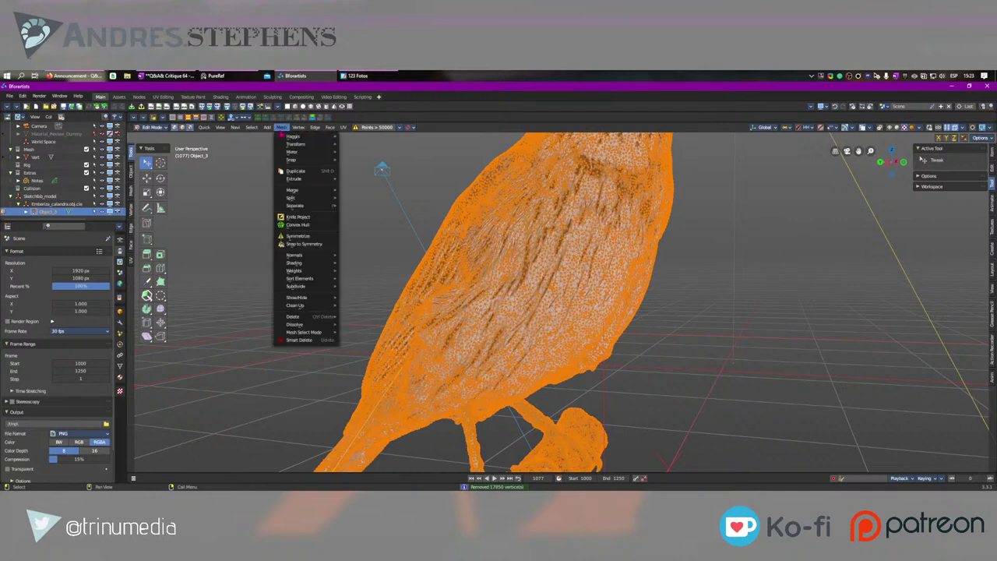
mouse_move(311, 306)
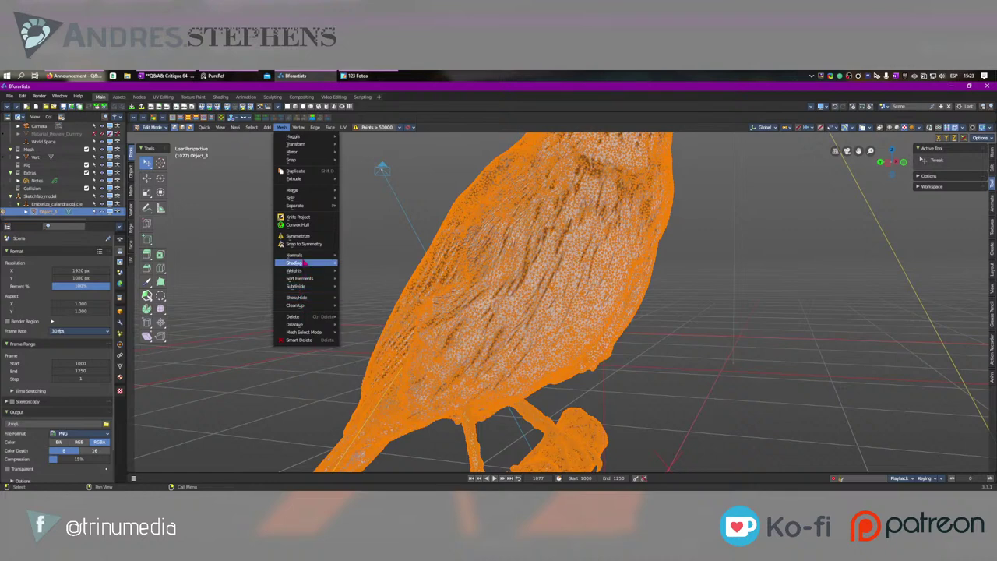
mouse_move(311, 199)
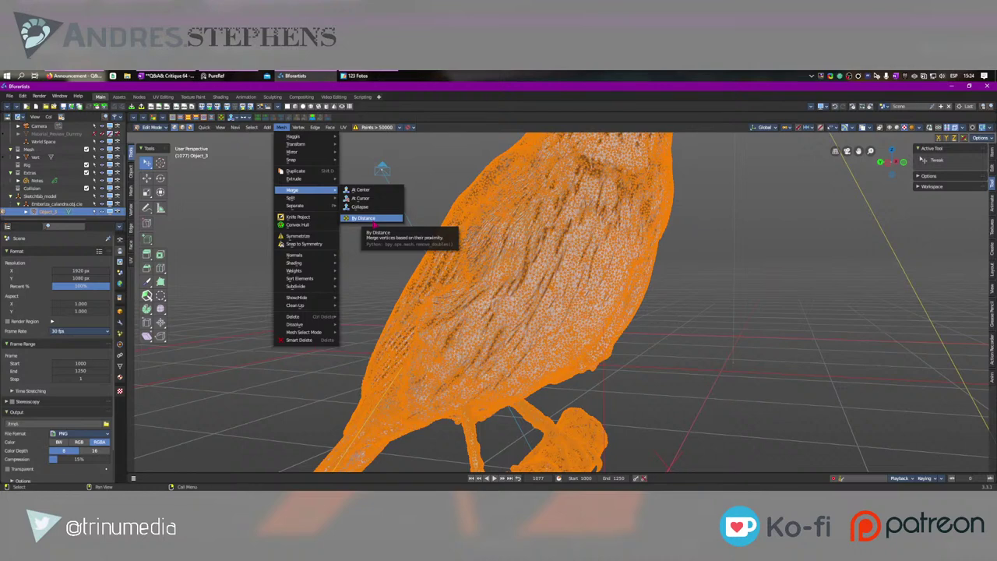
left_click(374, 224)
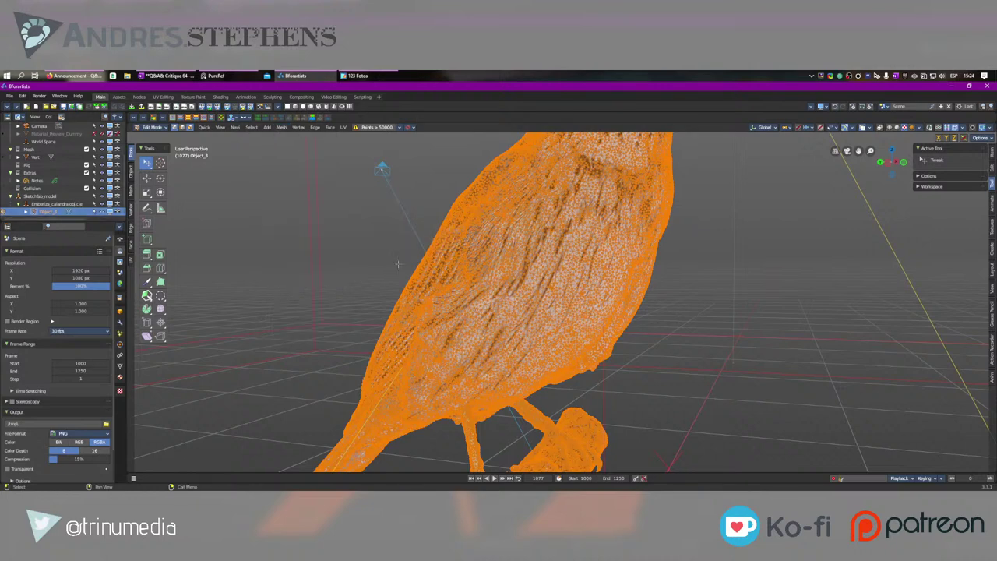
key("Tab")
Step: Clear the parent of the joined bird mesh while keeping its transformation
scroll(574, 331, "down", 2)
key("alt+p")
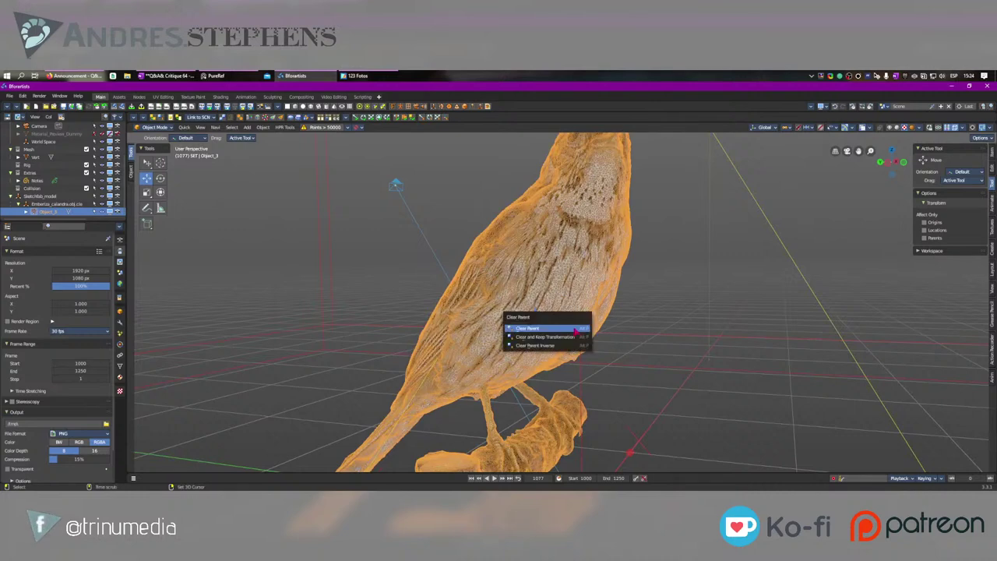
left_click(574, 337)
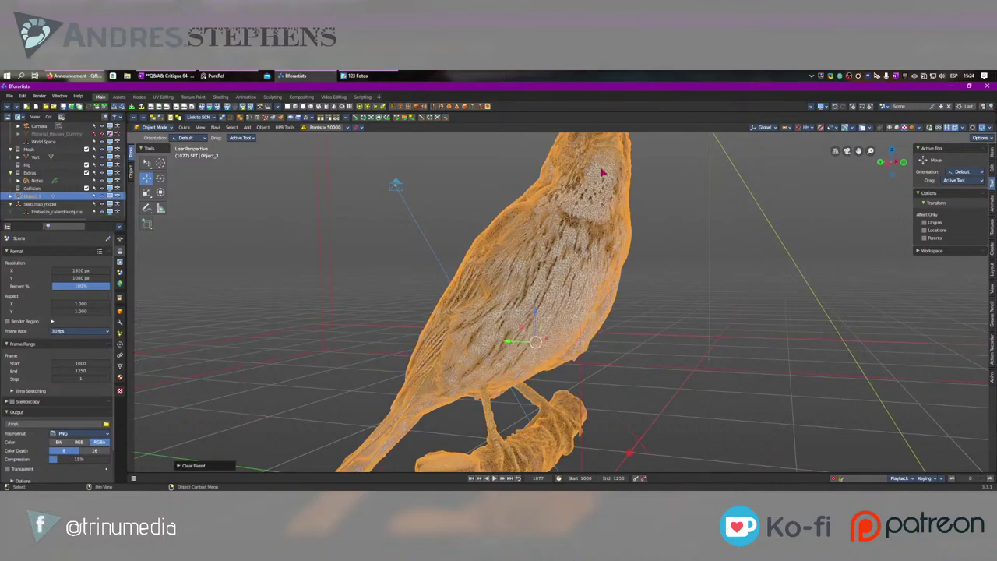
Step: Delete the leftover Sketchfab_model empties and clear the location of the joined bird mesh
left_click(50, 204)
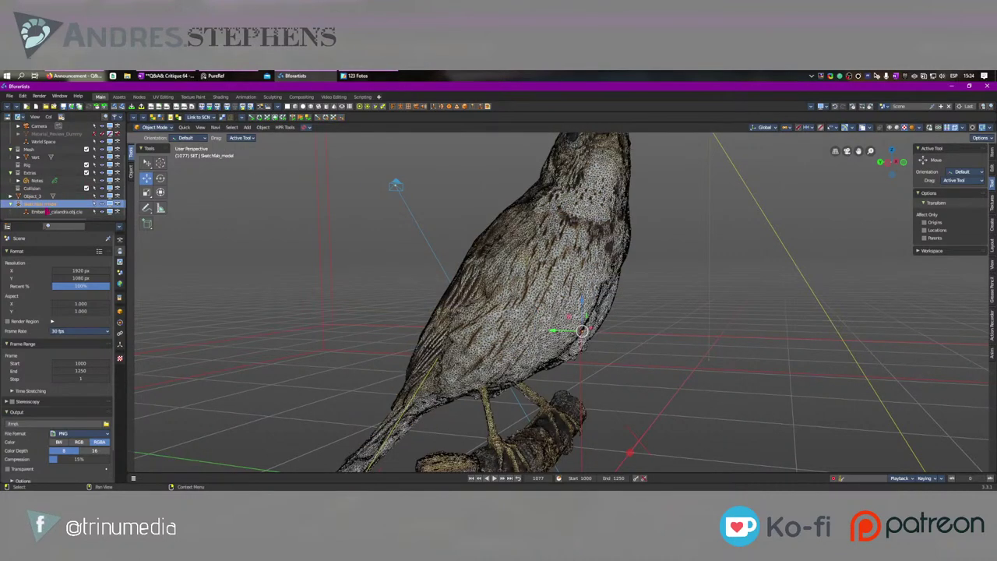
key("x")
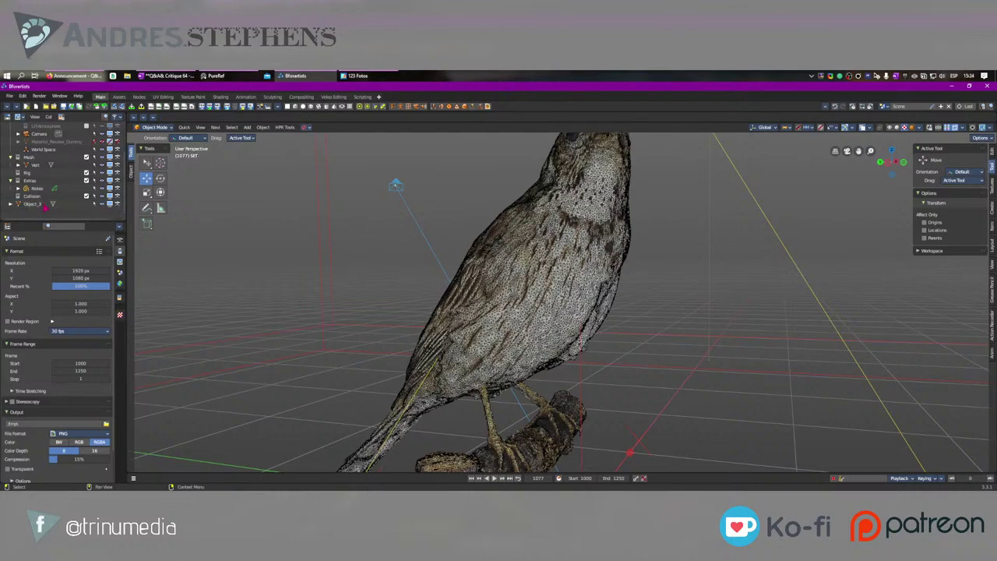
left_click(496, 283)
scroll(499, 283, "down", 4)
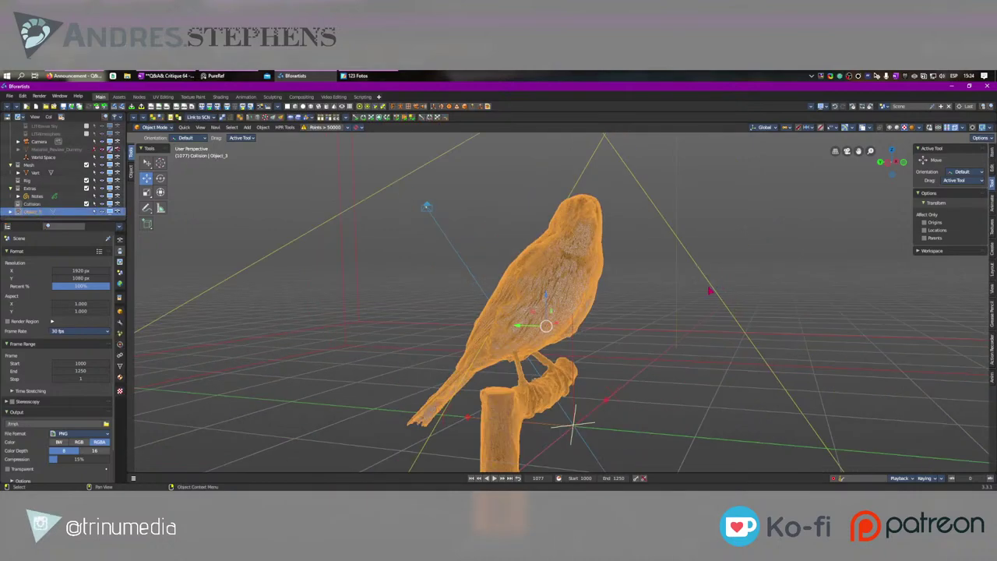
middle_click_drag(711, 288, 599, 300)
key("alt+g")
middle_click_drag(477, 329, 573, 378)
scroll(600, 301, "up", 4)
middle_click_drag(597, 246, 572, 360, "shift")
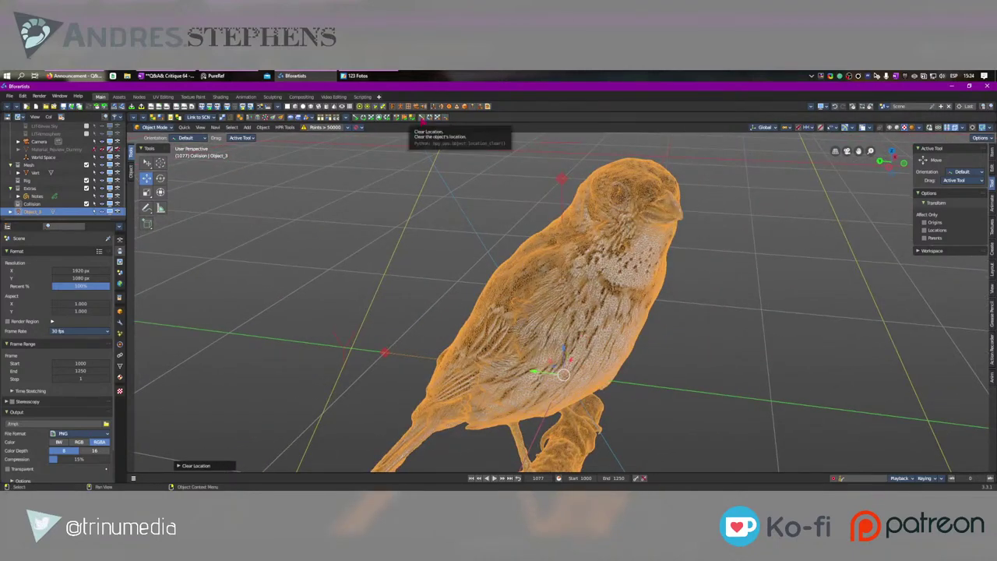
Step: Look up the command for clearing an object's location, then inspect the bird from several angles and its transform values
left_click(262, 127)
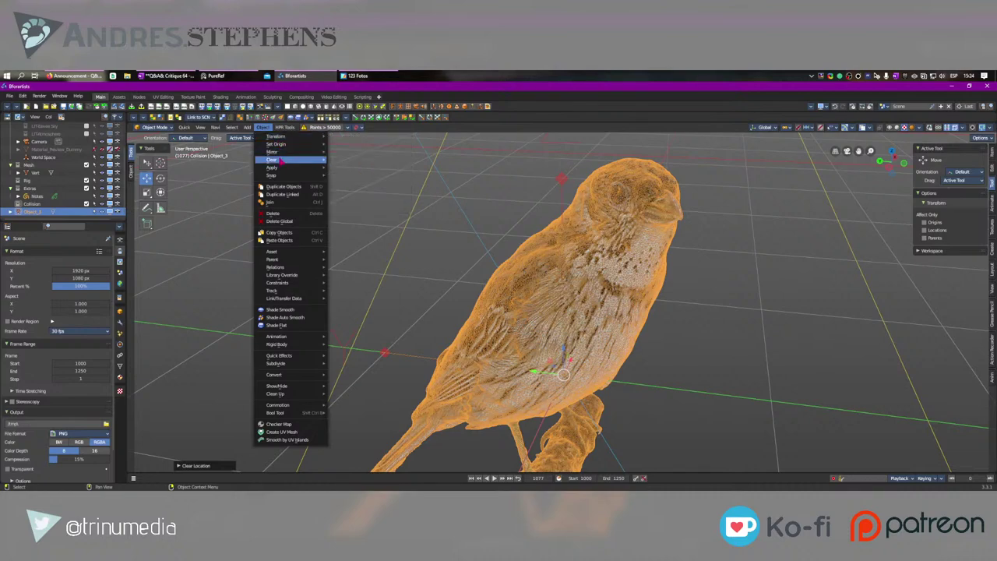
mouse_move(280, 159)
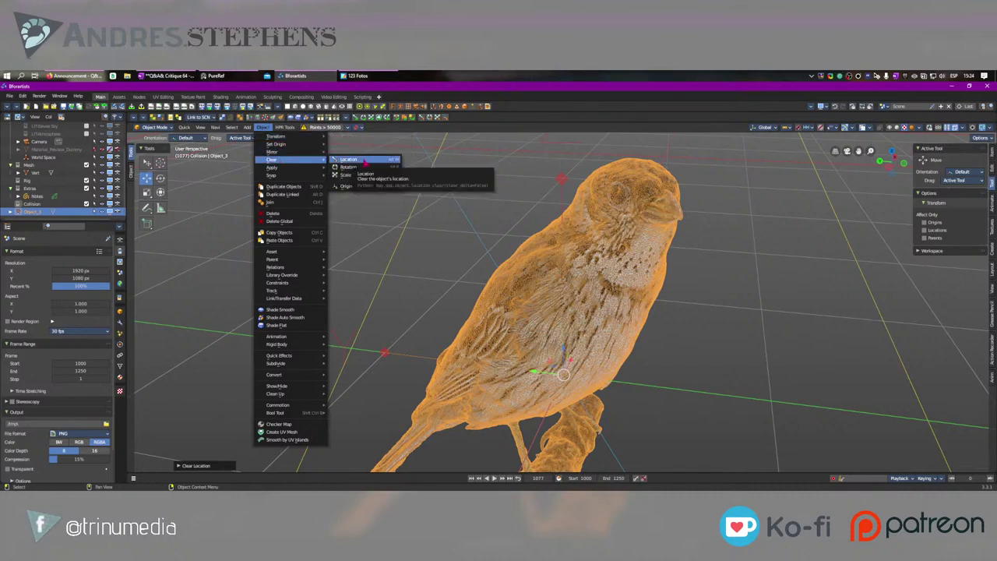
scroll(717, 357, "down", 3)
middle_click_drag(674, 340, 790, 320)
middle_click_drag(638, 349, 506, 416)
scroll(506, 417, "up", 4)
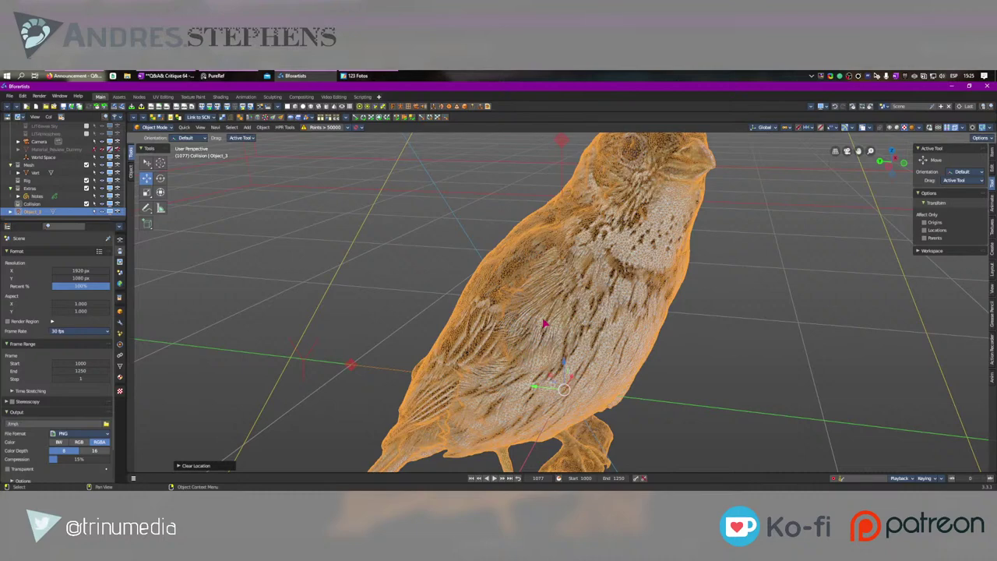
scroll(598, 215, "down", 5)
middle_click_drag(627, 287, 599, 331)
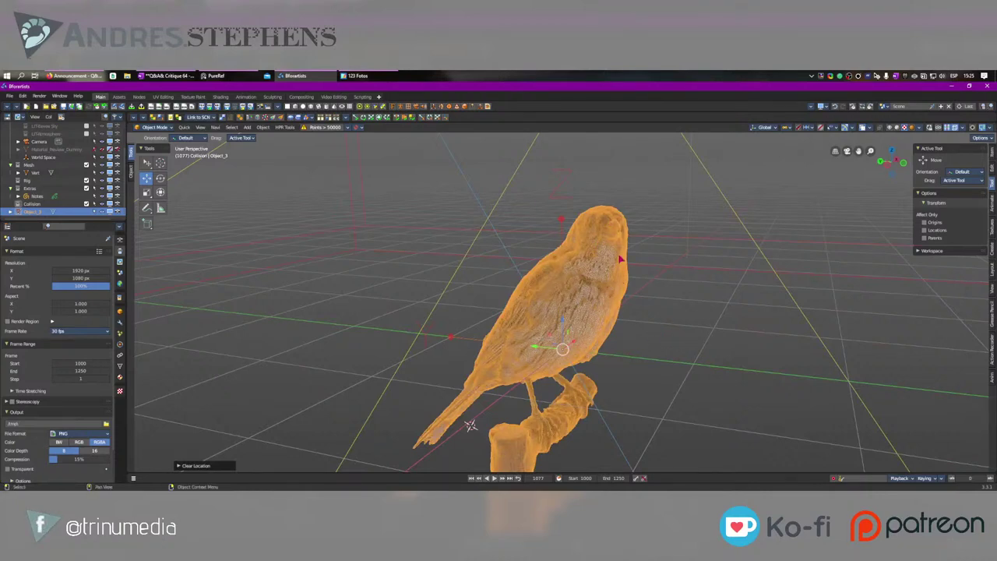
middle_click_drag(620, 259, 612, 283)
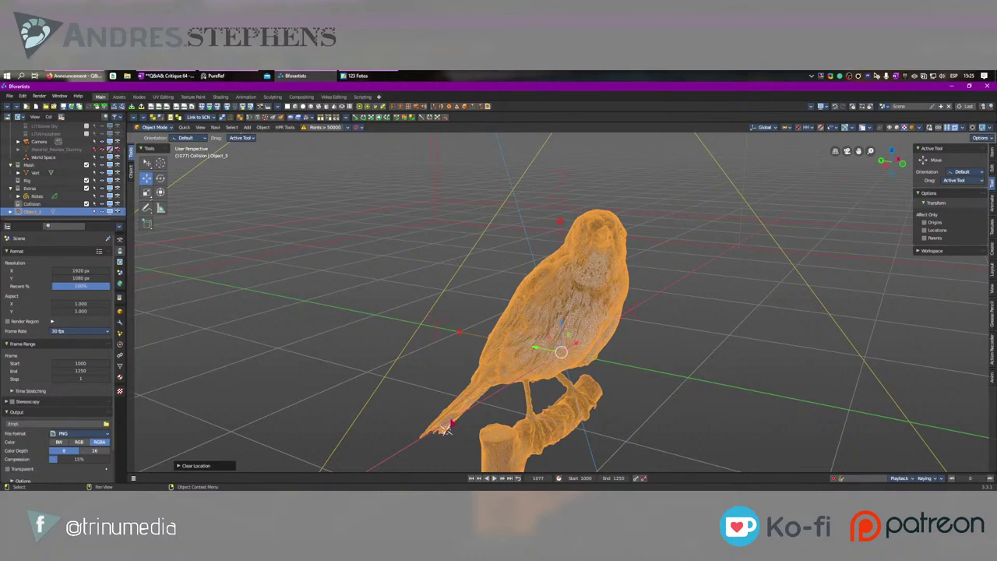
middle_click_drag(446, 430, 456, 408)
mouse_move(504, 350)
middle_mouse_down()
mouse_move(510, 355)
mouse_move(507, 345)
middle_mouse_up()
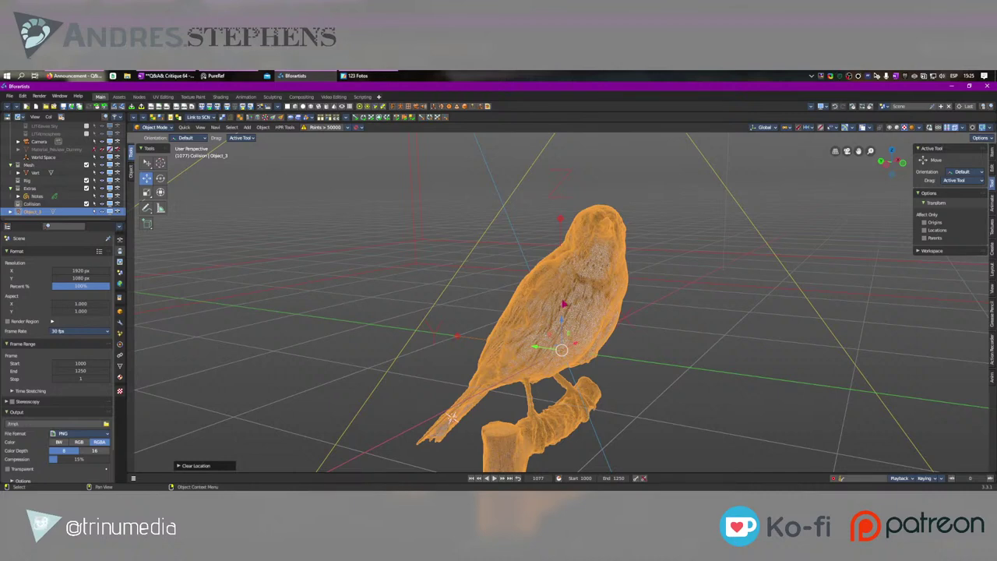
left_click(992, 153)
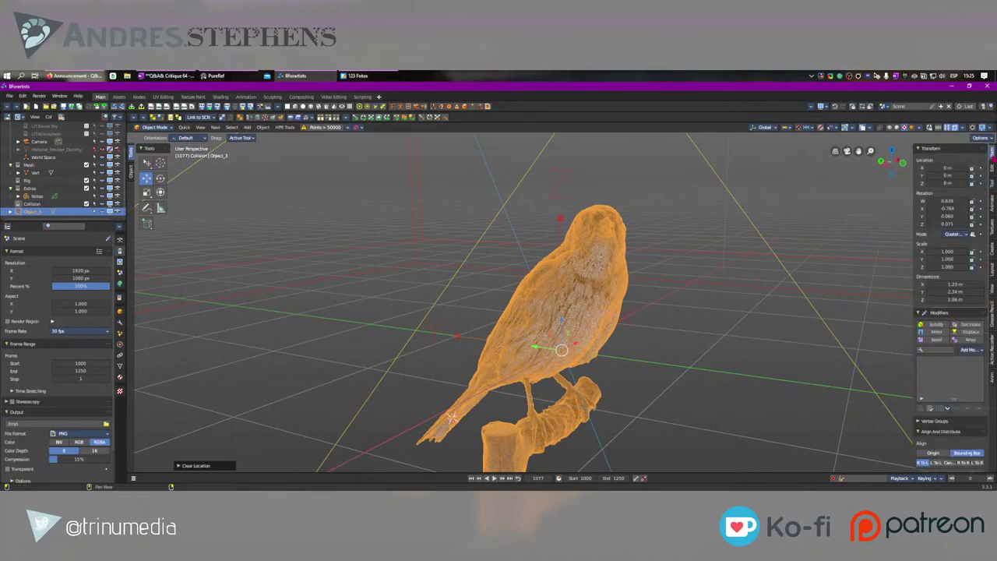
Step: Show the bird's modifier properties and duplicate the mesh in place
left_click(119, 322)
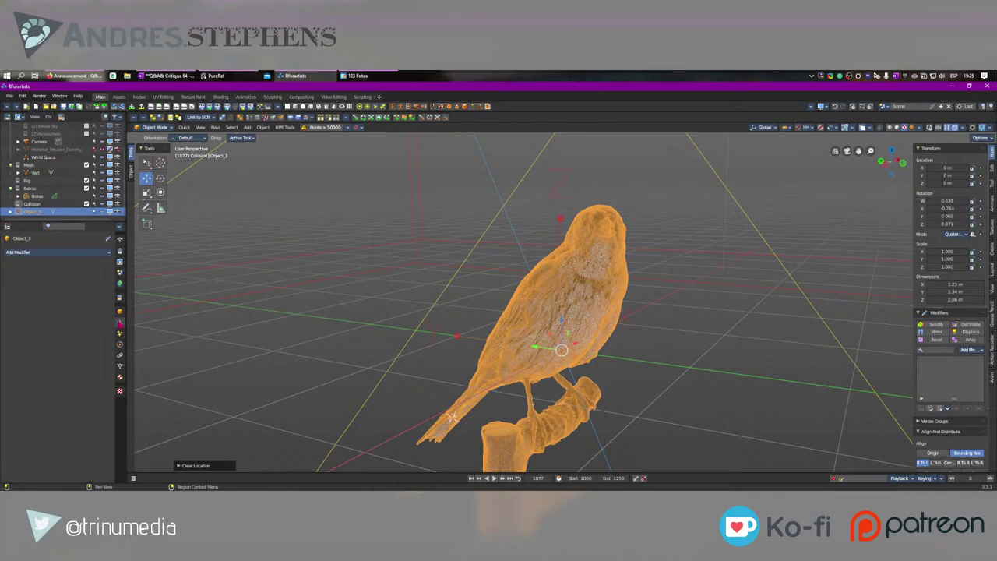
left_click(70, 252)
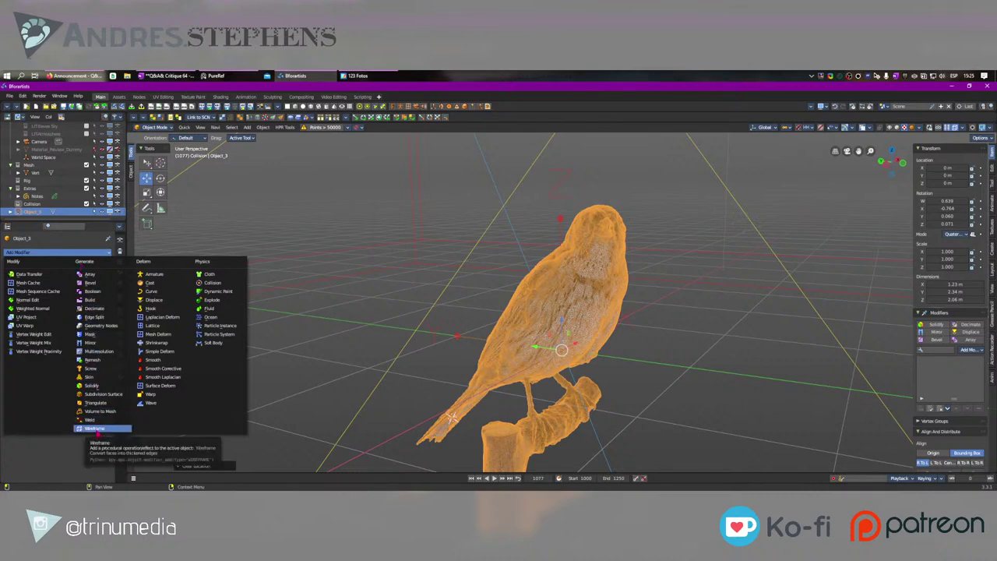
middle_click_drag(600, 325, 598, 310, "shift")
key("shift+d")
key("Escape")
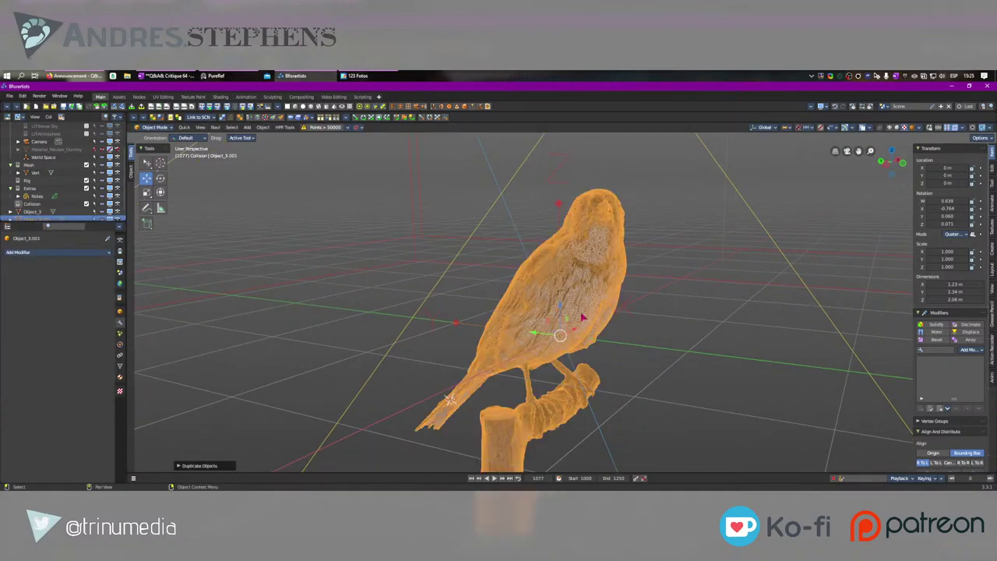
Step: Hide the original bird mesh and add a Decimate modifier in Planar mode to the duplicate
left_click(31, 251)
left_click(31, 252)
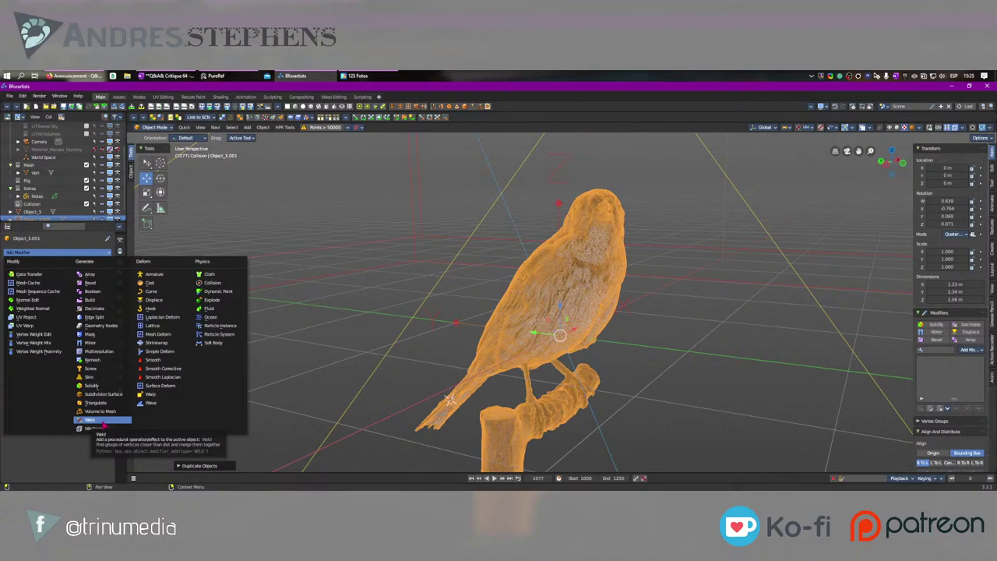
left_click(78, 253)
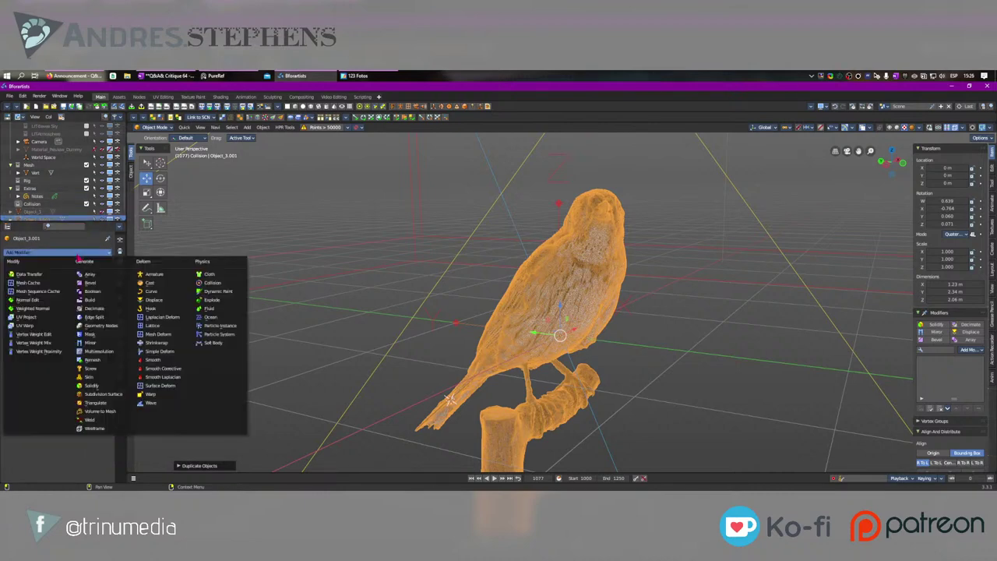
left_click(108, 312)
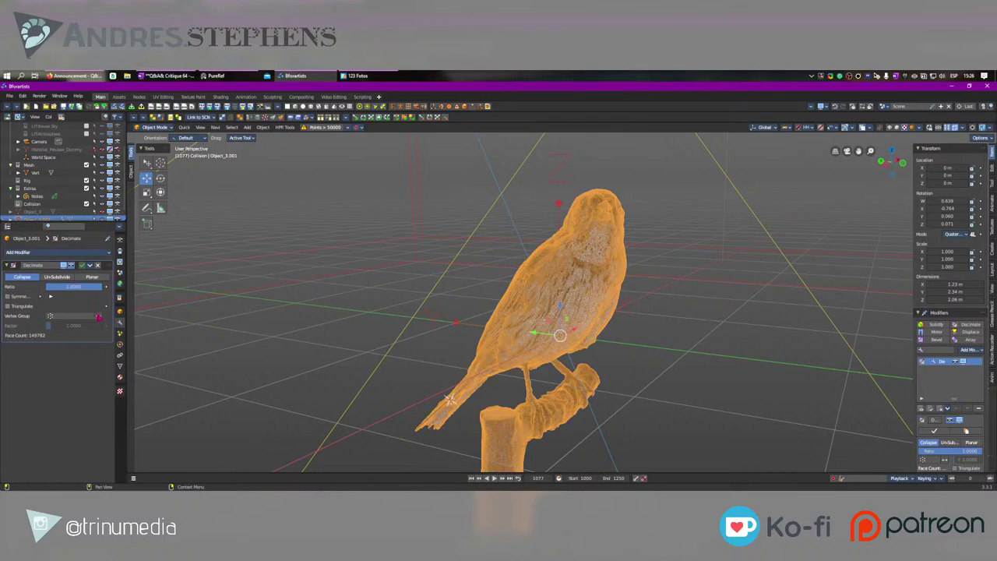
scroll(580, 302, "up", 3)
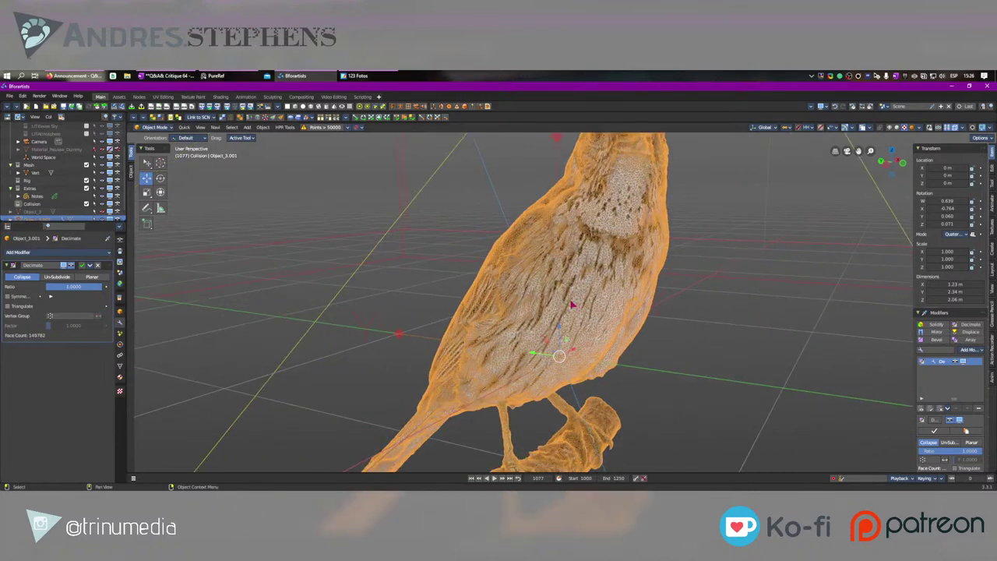
scroll(573, 305, "down", 5)
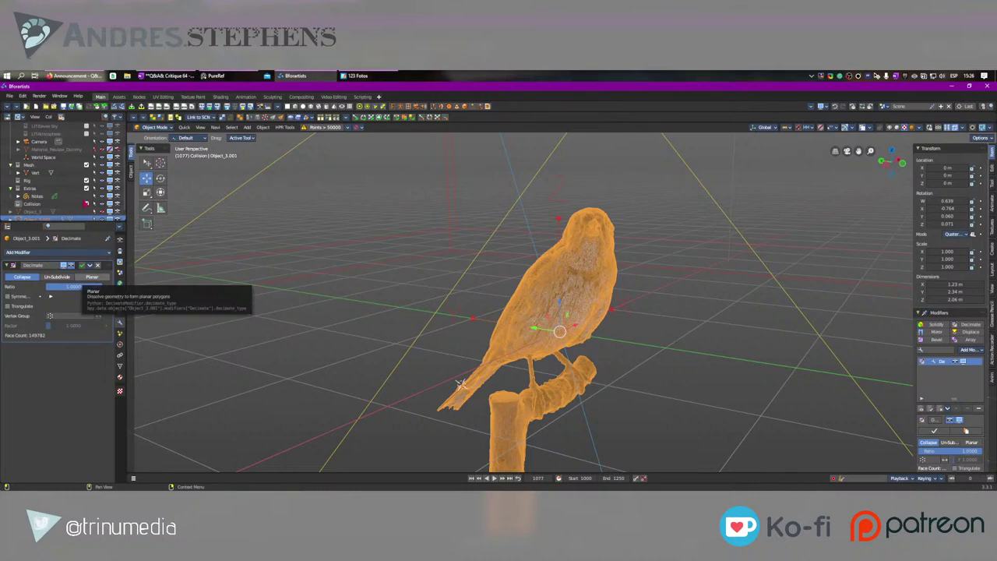
left_click(90, 276)
Step: Examine the planar-decimated wireframe up close and around the whole bird without the texture shown
scroll(587, 288, "up", 2)
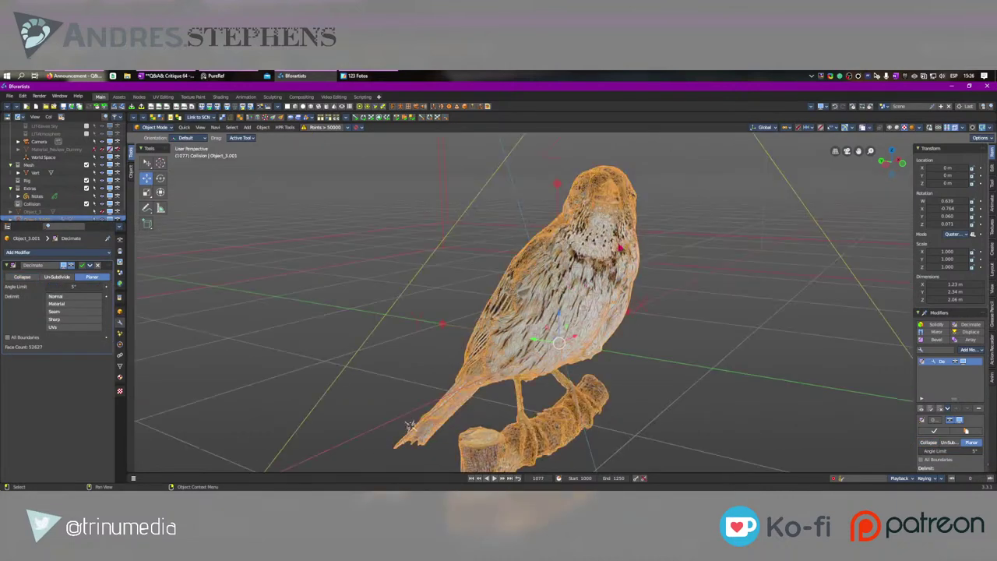
mouse_move(410, 425)
middle_mouse_down()
mouse_move(580, 398)
mouse_move(682, 358)
middle_mouse_up()
scroll(683, 358, "up", 5)
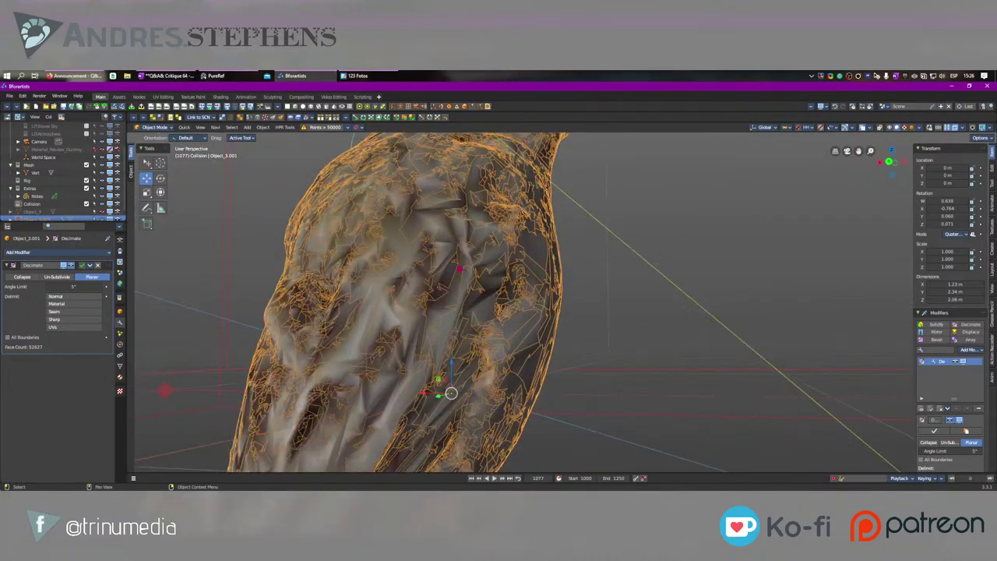
middle_click_drag(396, 227, 431, 364)
scroll(540, 301, "down", 7)
mouse_move(521, 350)
middle_mouse_down()
mouse_move(539, 356)
mouse_move(563, 342)
mouse_move(524, 355)
middle_mouse_up()
scroll(591, 296, "up", 5)
middle_click_drag(672, 397, 576, 279, "shift")
middle_click_drag(520, 419, 561, 420)
scroll(561, 420, "down", 5)
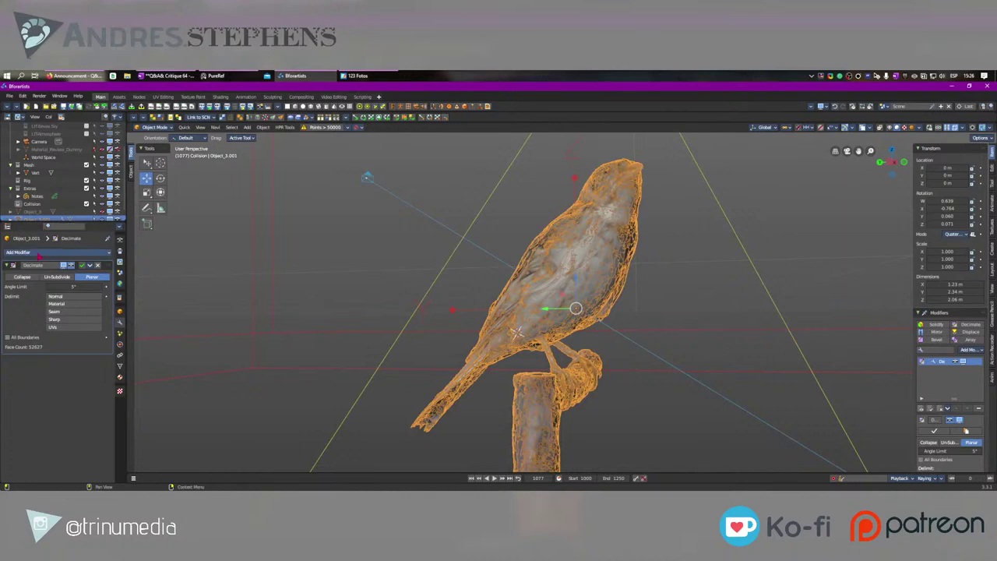
Step: Add a second Decimate modifier in Collapse mode to the duplicate with a ratio of 0.2
left_click(37, 254)
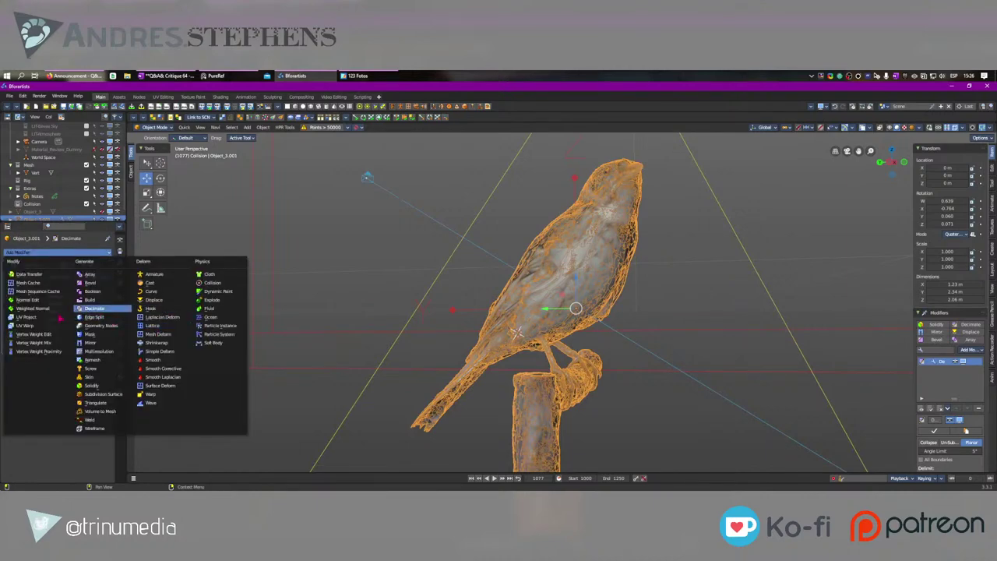
left_click(94, 308)
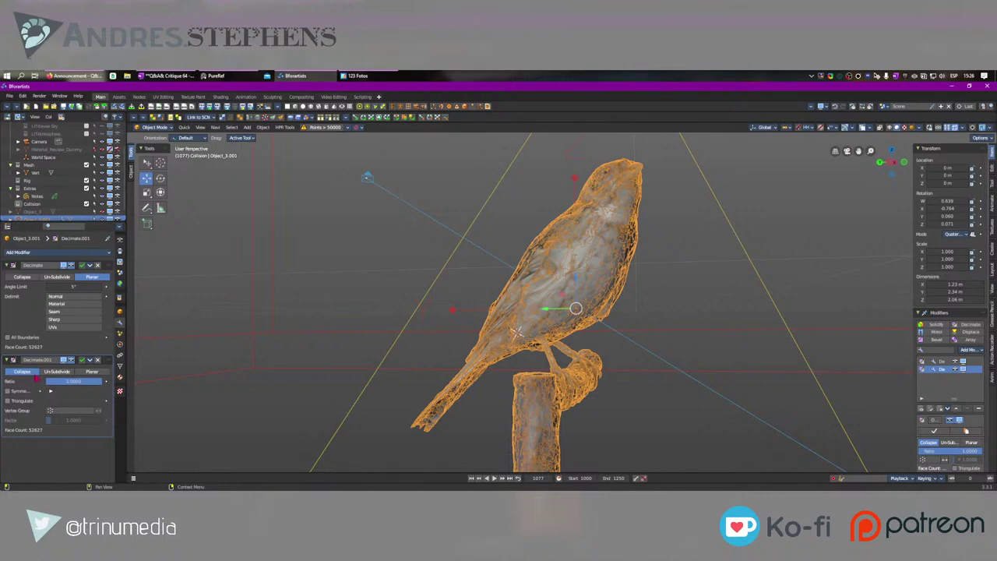
left_click(84, 382)
type("0.2")
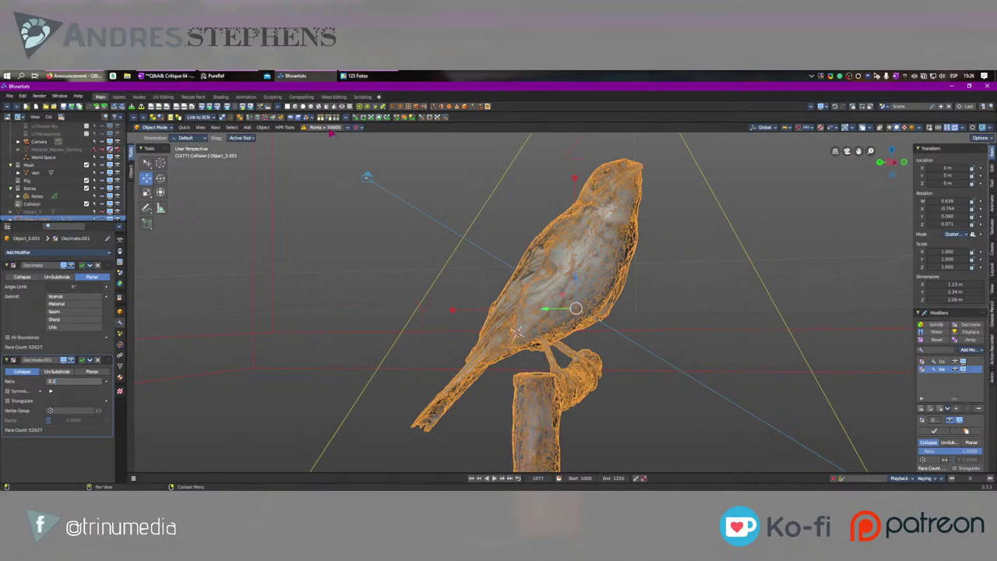
key("Return")
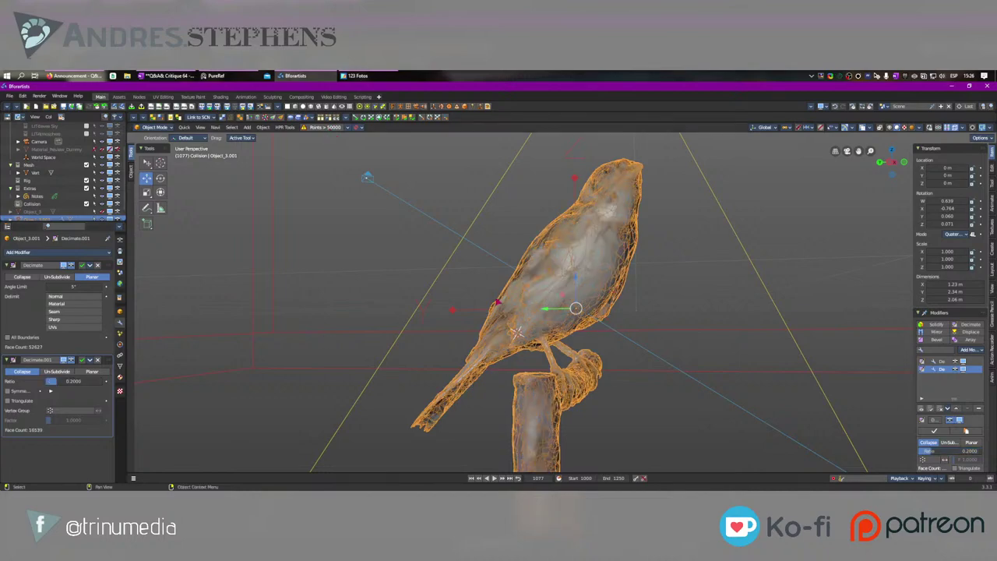
middle_click_drag(615, 288, 553, 243)
scroll(550, 249, "up", 2)
scroll(495, 273, "down", 3)
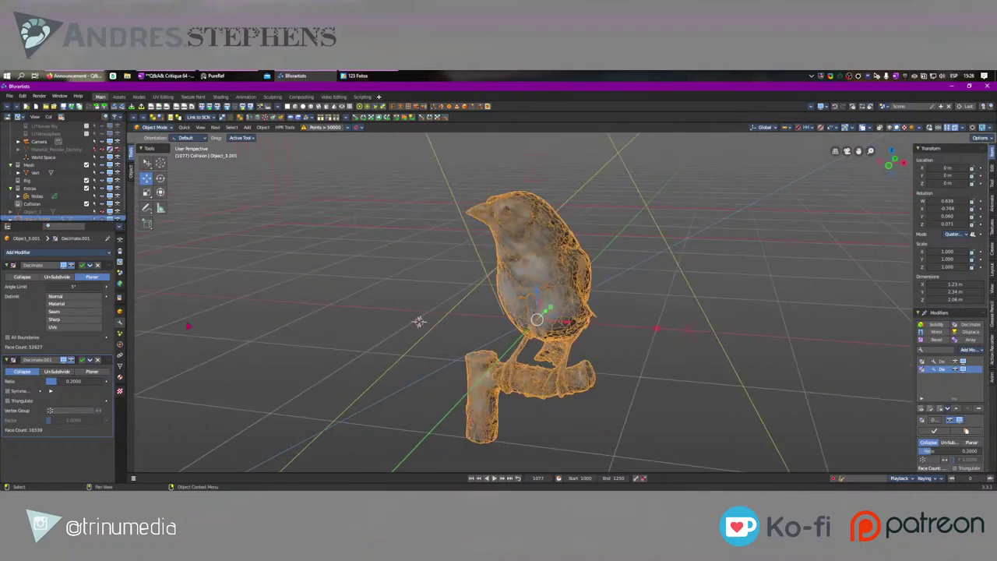
Step: Set the second Decimate modifier's collapse ratio to 0.1
left_click(81, 381)
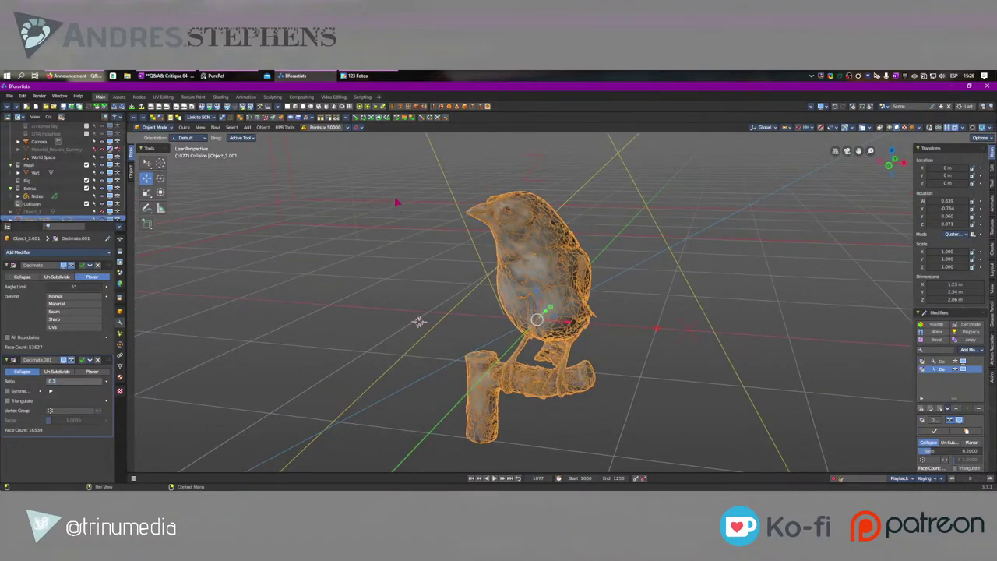
type("0.1")
key("Return")
Step: Turn on the Statistics overlay in the viewport and check the reduced mesh on the bird's back
left_click(872, 128)
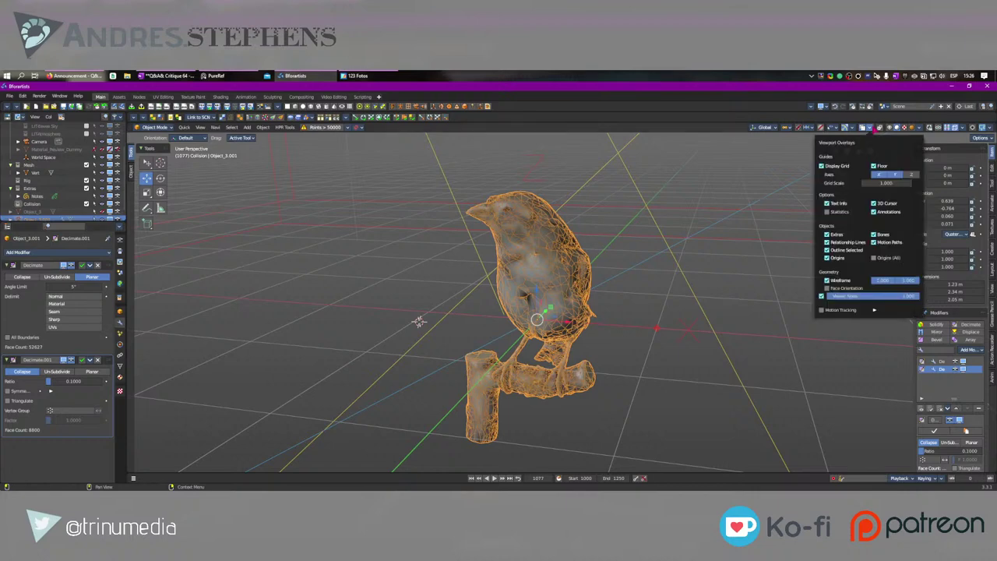
left_click(835, 211)
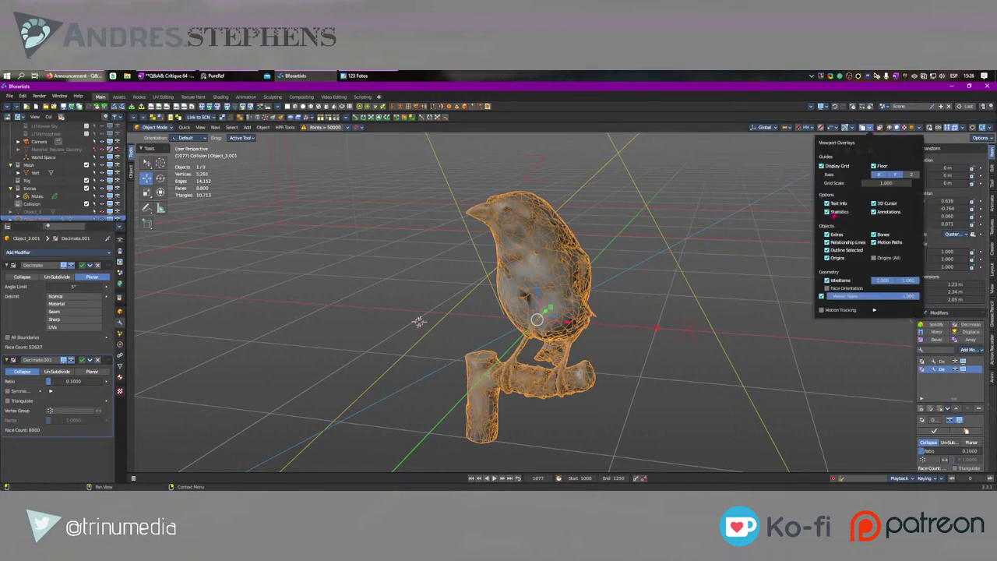
middle_click_drag(503, 331, 556, 249)
scroll(566, 235, "up", 3)
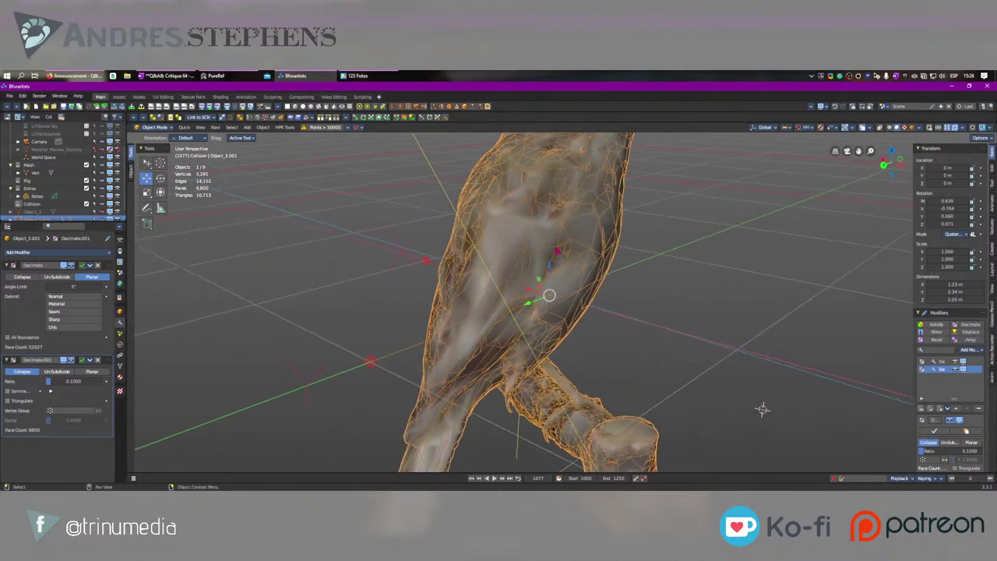
Step: Add a Triangulate modifier after the two Decimate modifiers on the duplicate bird mesh
left_click(36, 253)
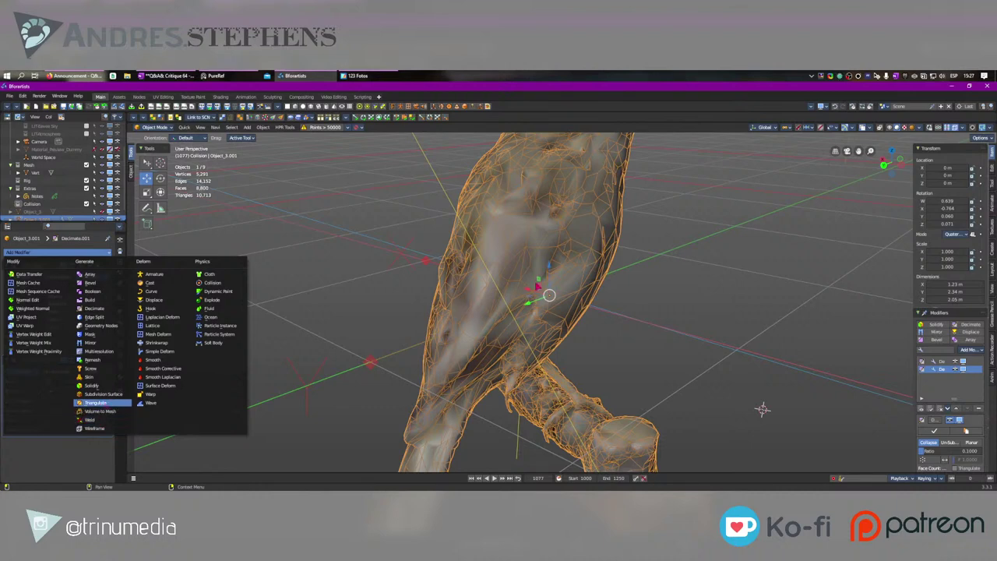
key("Return")
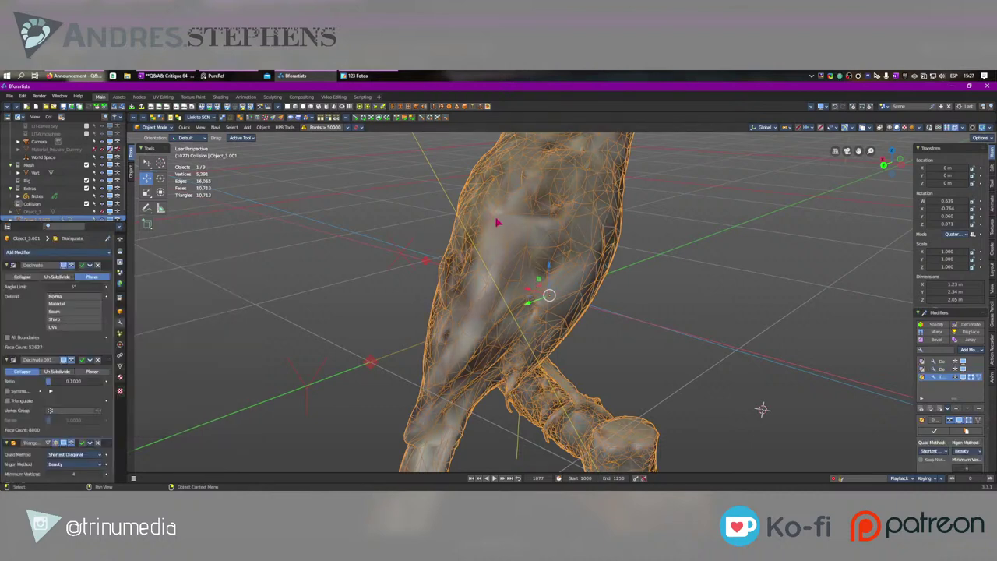
scroll(667, 358, "down", 3)
scroll(60, 420, "down", 1)
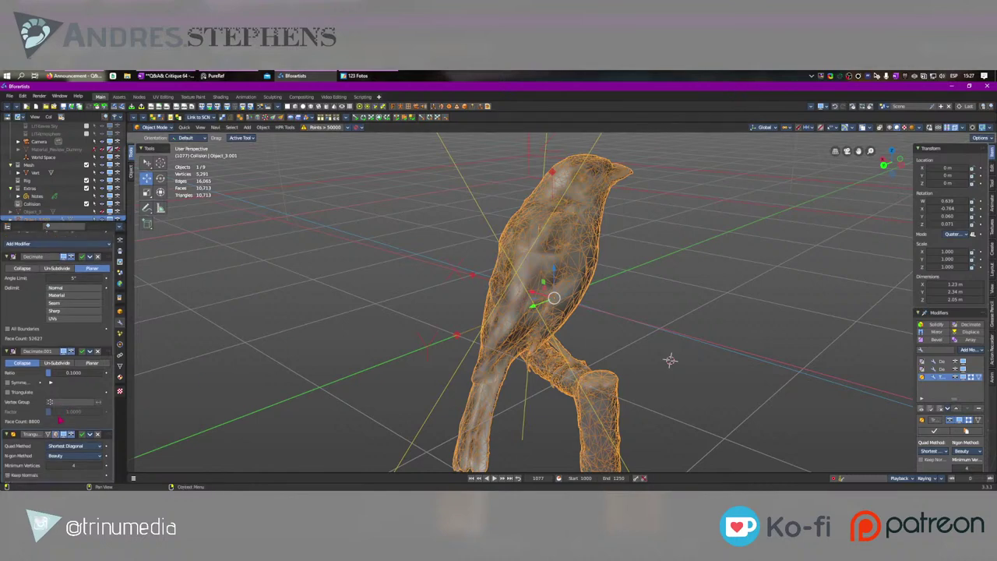
middle_click_drag(670, 359, 387, 348)
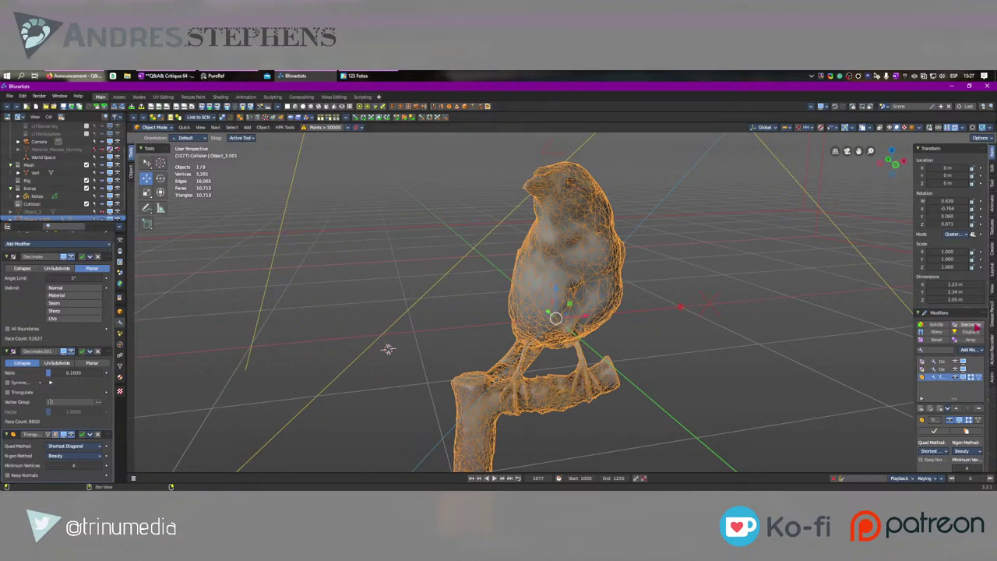
Step: Toggle all modifiers off and back on for the duplicate, comparing the dense and reduced bird meshes from several sides
left_click(922, 410)
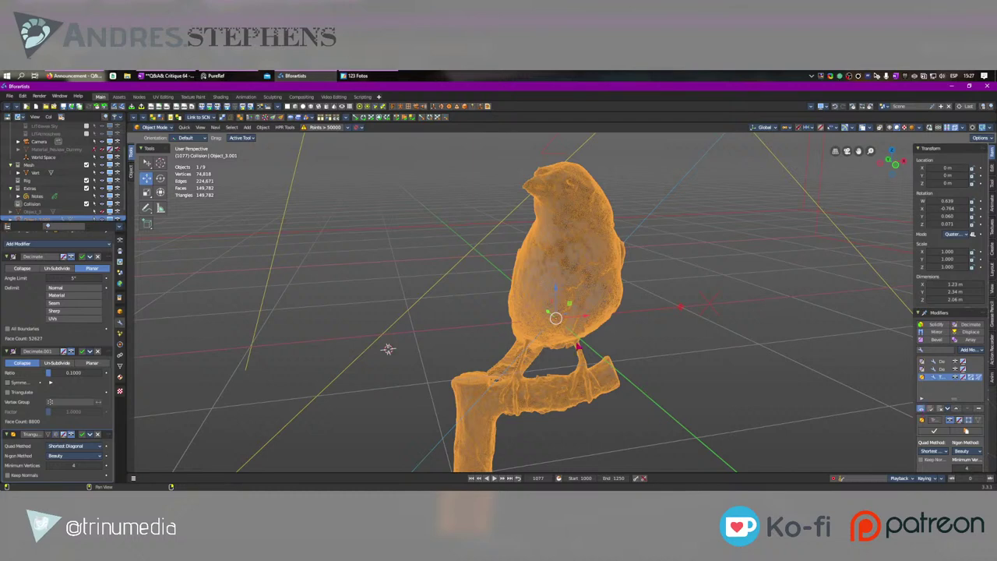
key("ctrl+shift+m")
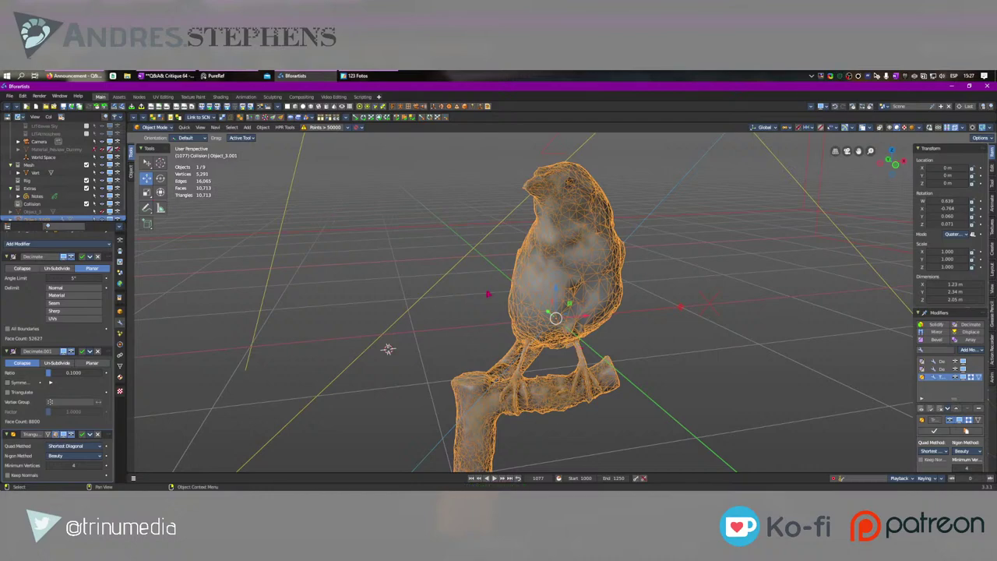
middle_click_drag(387, 348, 468, 408)
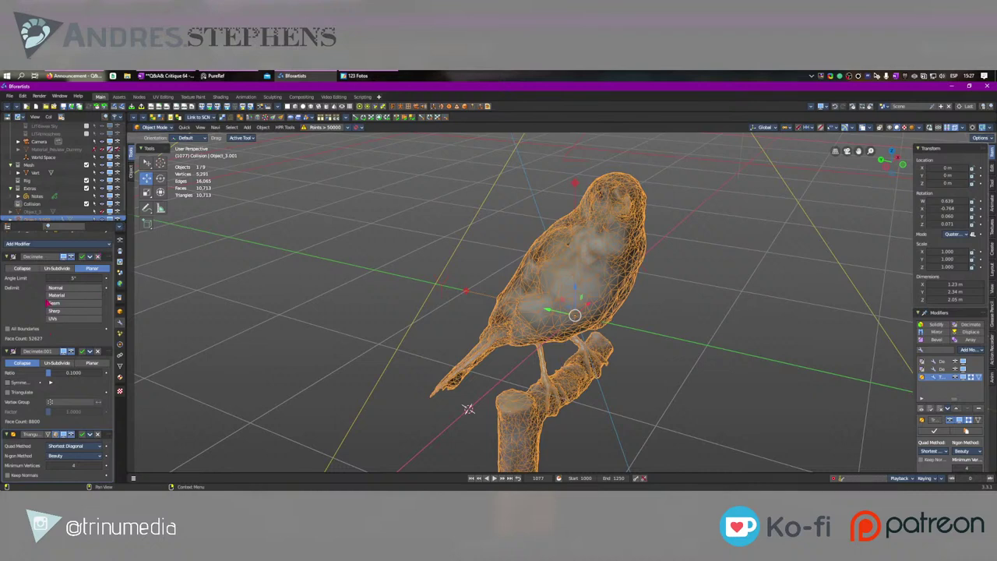
middle_click_drag(468, 408, 627, 355)
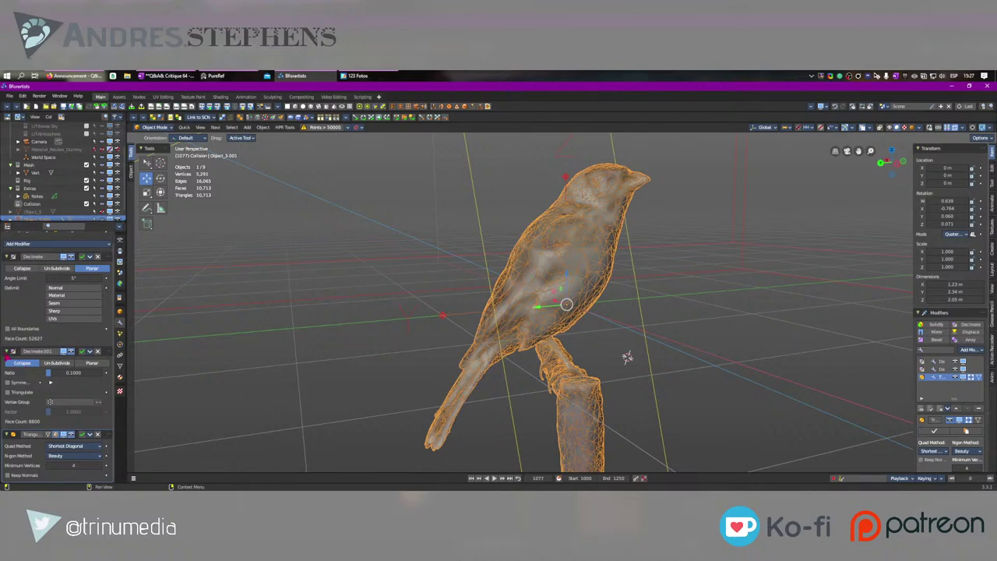
Step: Enable Keep Normals on the Triangulate modifier and apply all modifiers on the duplicate bird
left_click(7, 352)
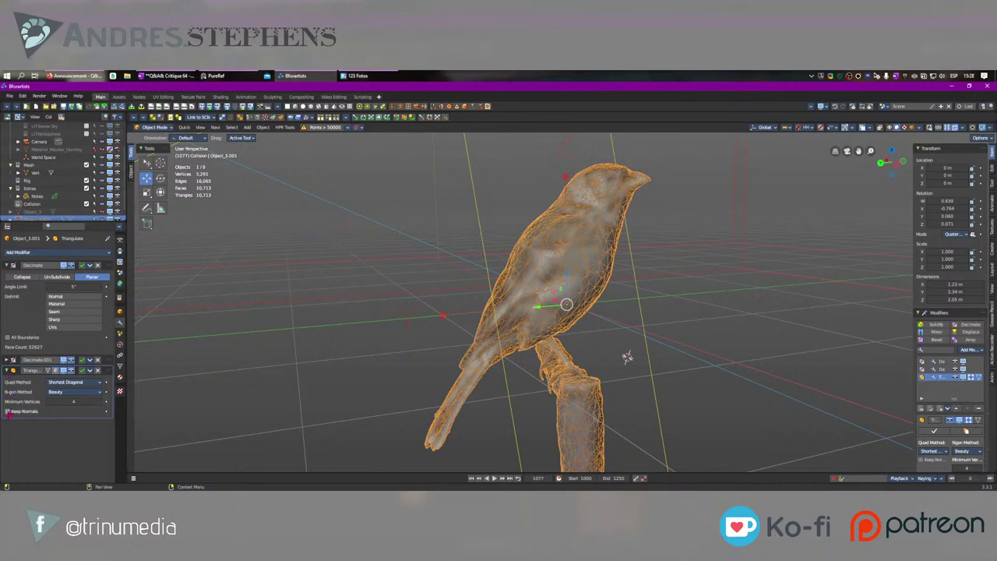
left_click(31, 414)
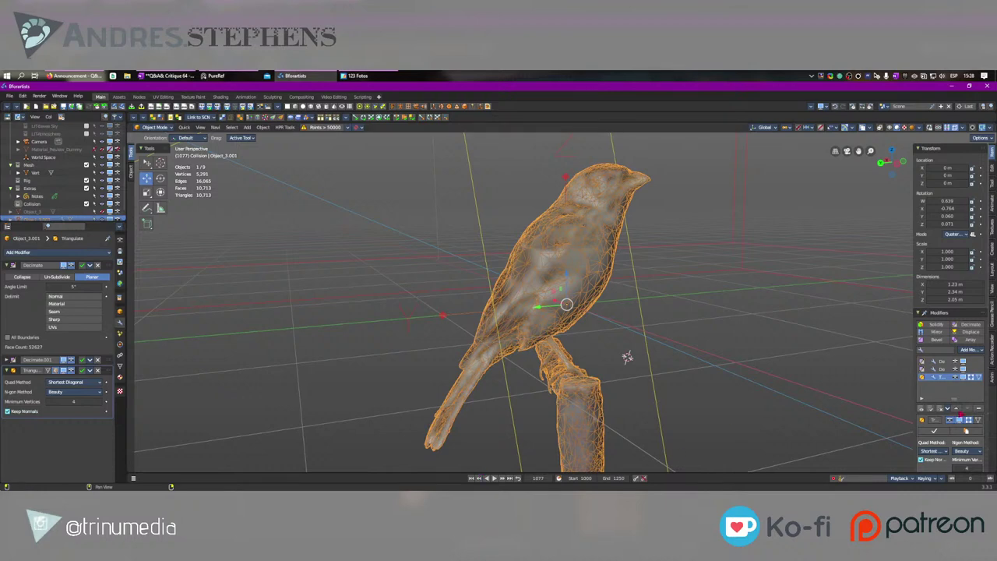
left_click(934, 418)
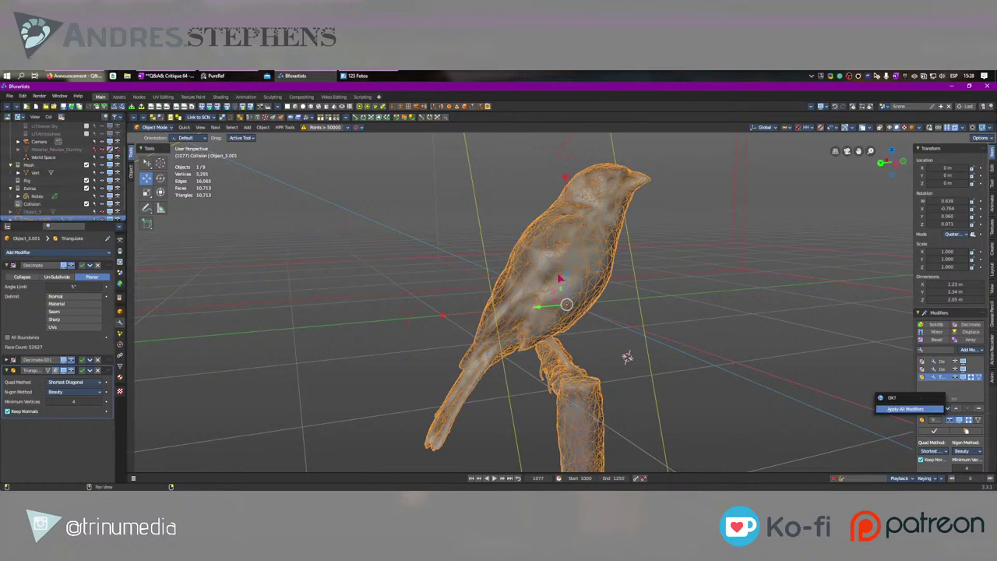
key("Return")
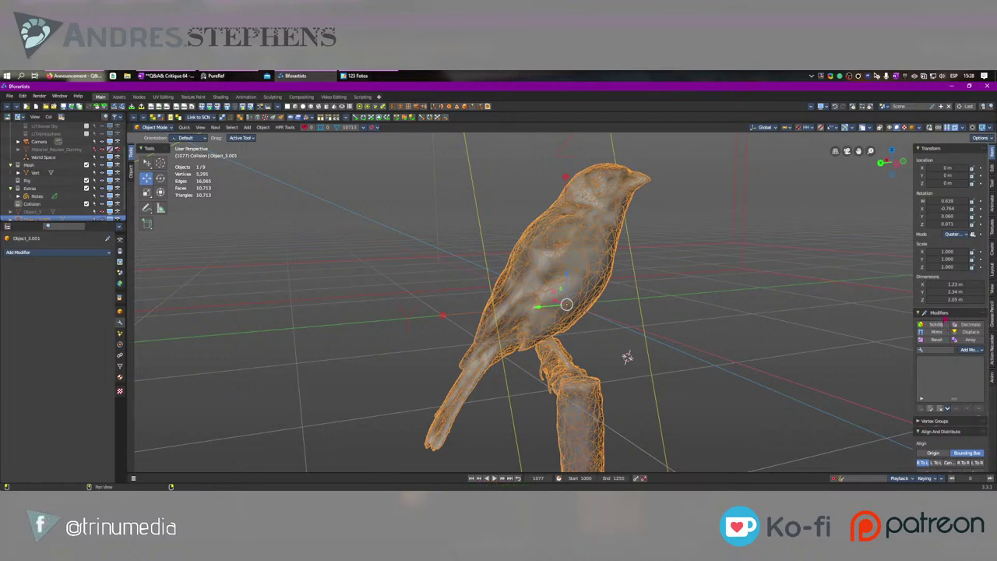
left_click(947, 409)
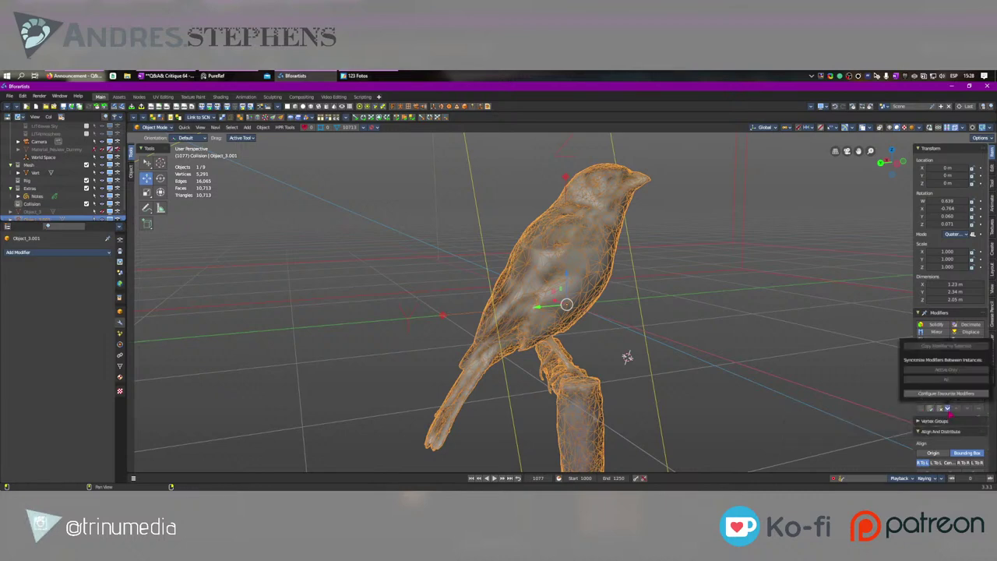
left_click(947, 350)
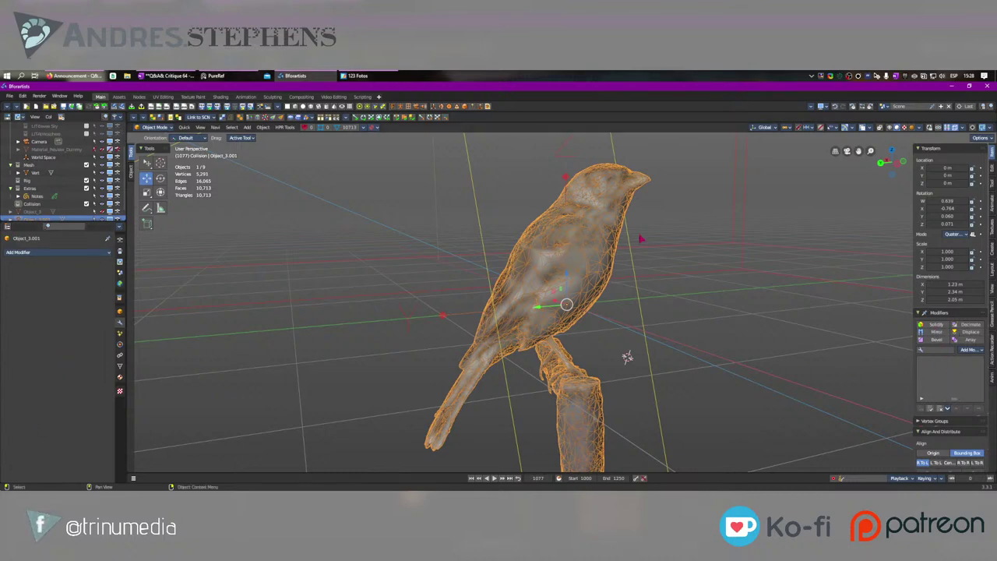
Step: Show the duplicate bird with its textures and without overlays, and examine the texture on its wing, head and body
middle_click_drag(641, 238, 570, 246)
middle_click_drag(391, 350, 457, 403)
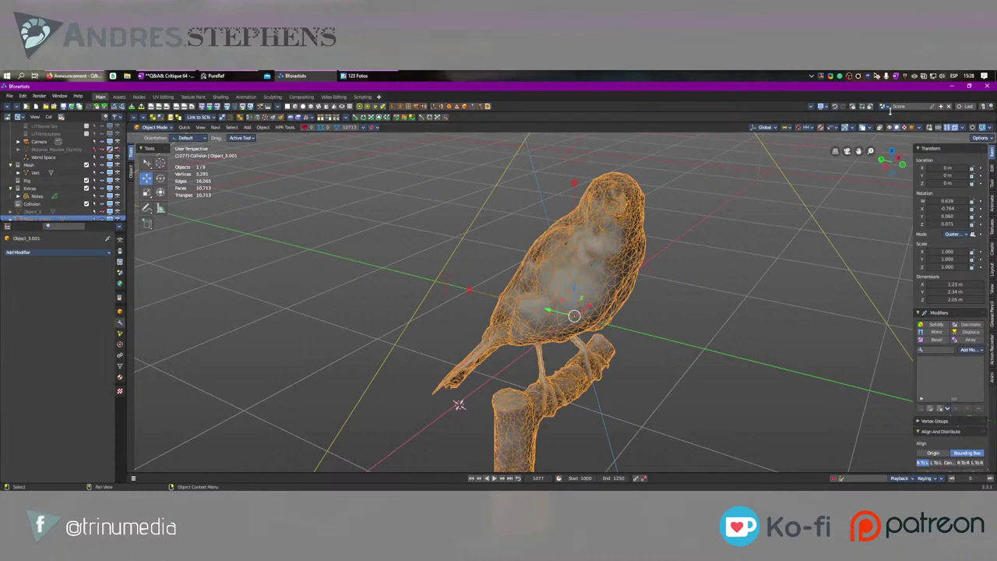
left_click(911, 128)
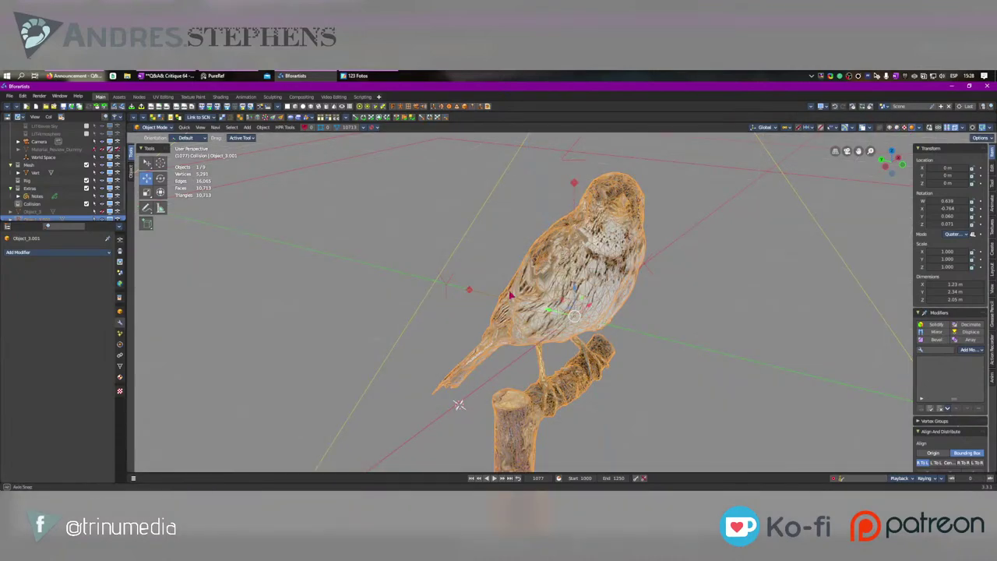
key("alt+shift+z")
middle_click_drag(511, 293, 564, 237)
scroll(563, 238, "up", 10)
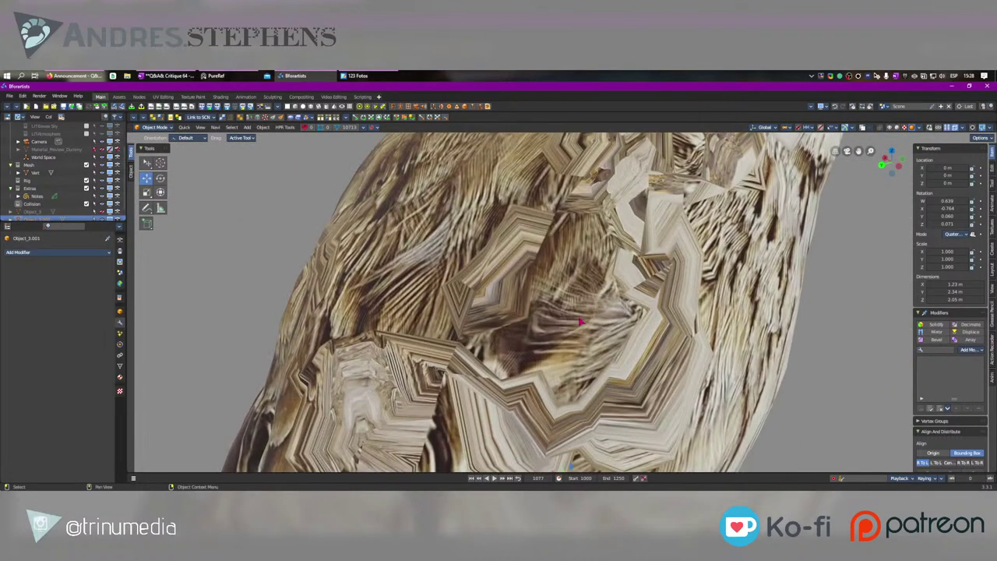
middle_click_drag(596, 192, 416, 351)
scroll(457, 408, "down", 4)
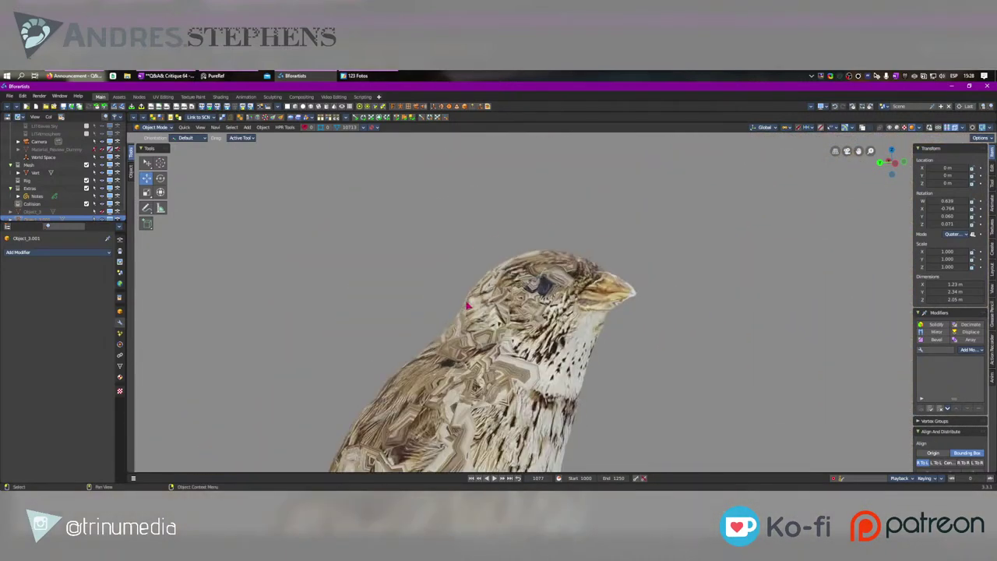
middle_click_drag(457, 407, 583, 224)
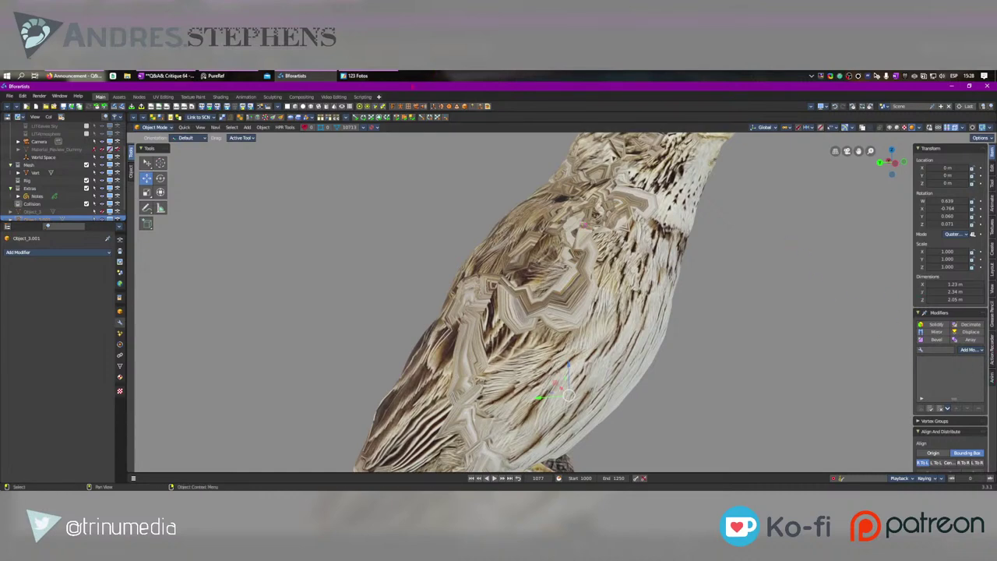
Step: Switch to Firefox and open the EZ Baker project page on GitLab in a new browser tab
left_click(74, 76)
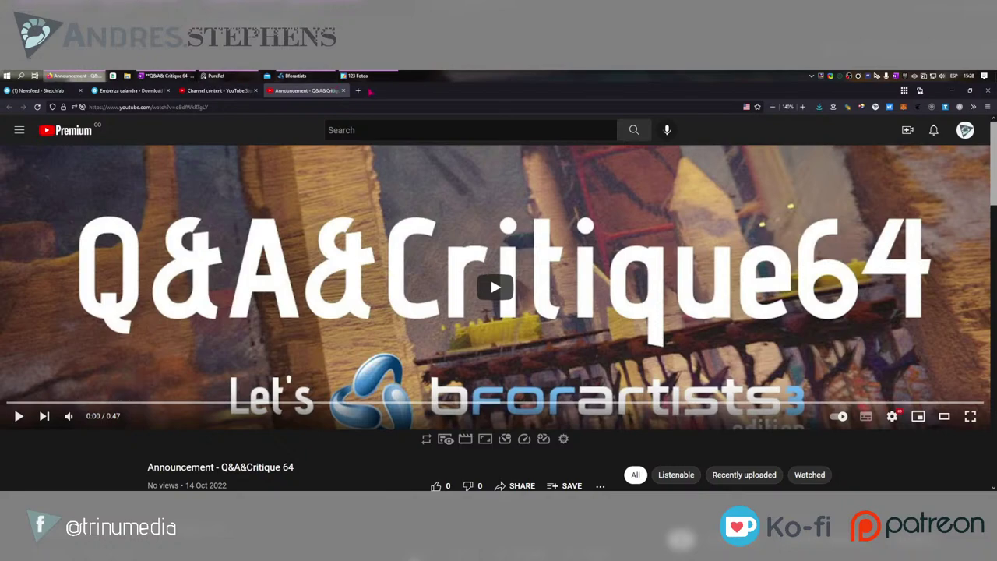
left_click(358, 90)
type("ezb")
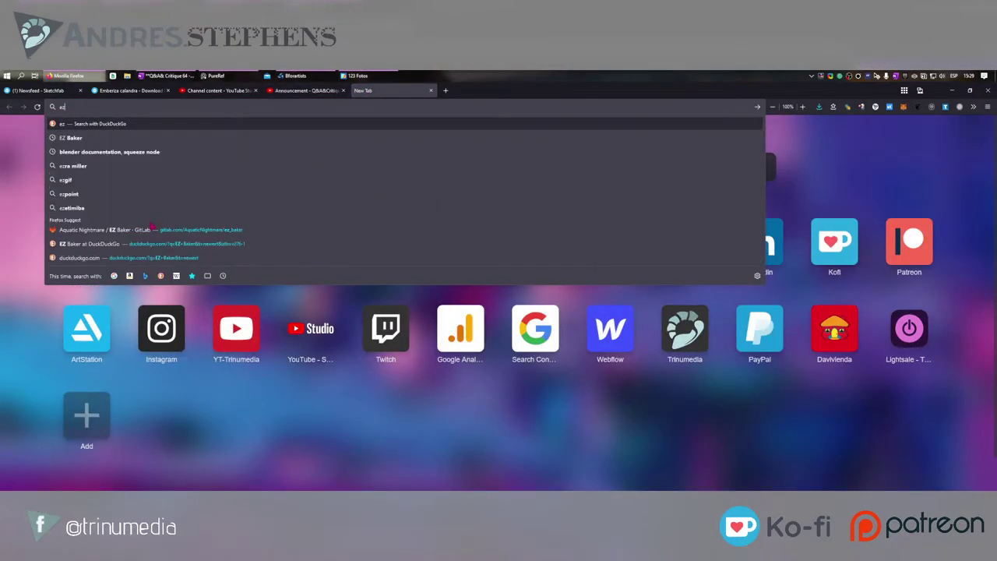
left_click(147, 230)
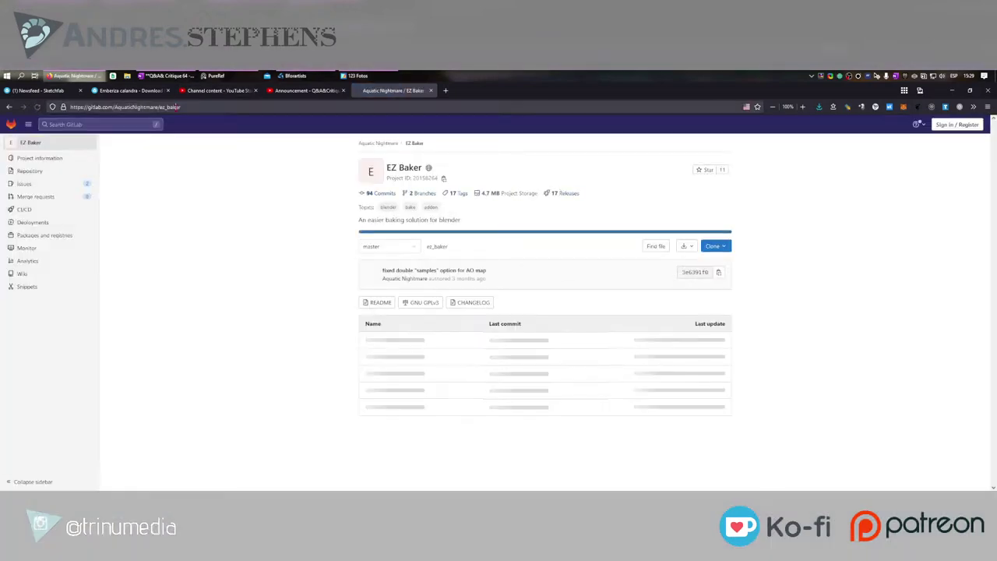
left_click(173, 108)
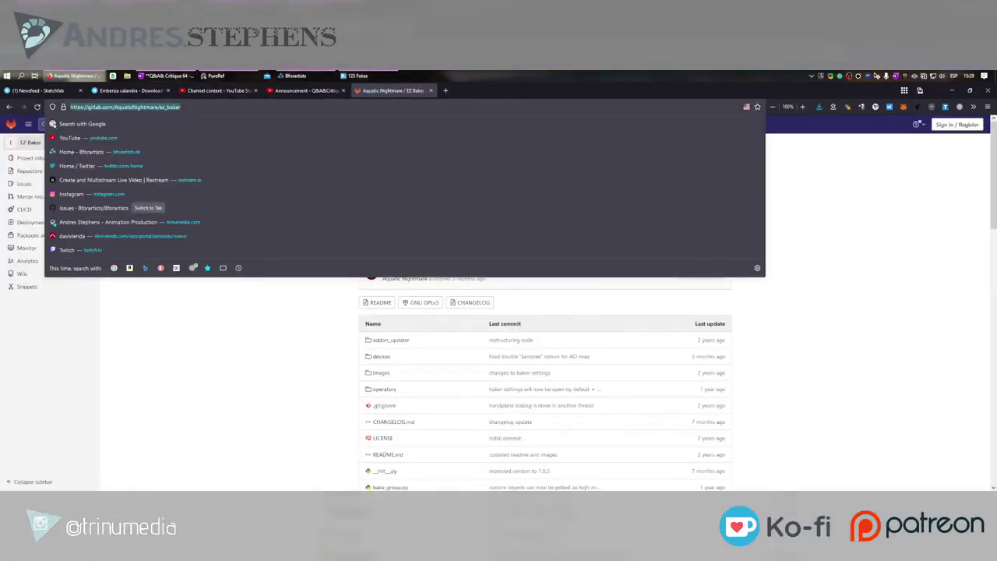
key("Escape")
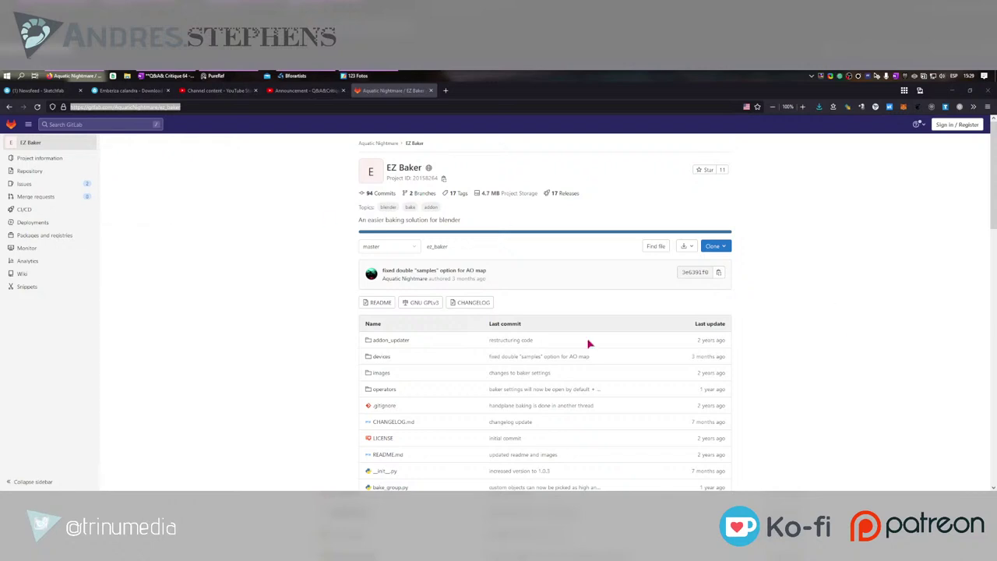
Step: View the develop branch of the EZ Baker repository and return to Bforartists
left_click(379, 248)
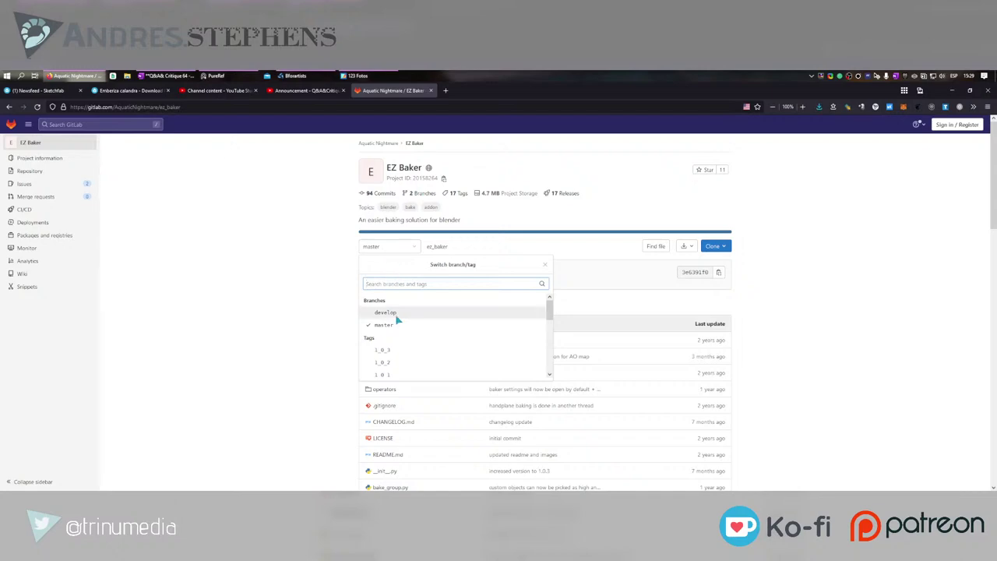
left_click(394, 313)
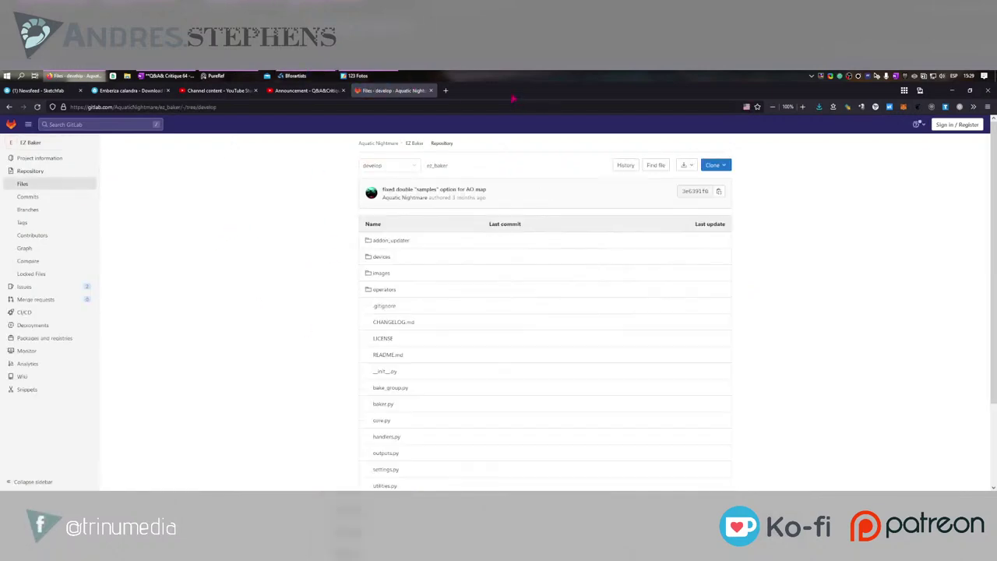
left_click(954, 90)
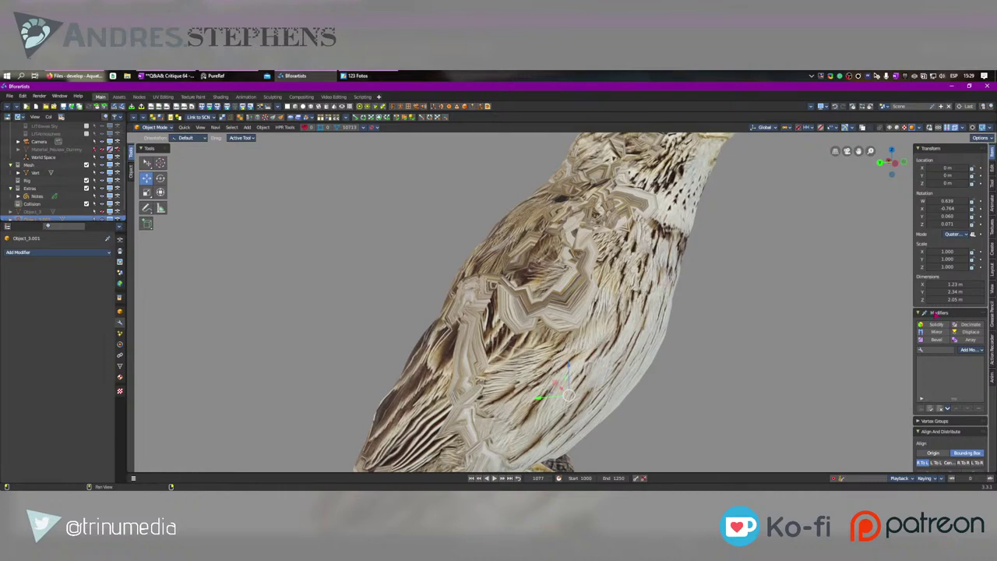
scroll(946, 380, "down", 5)
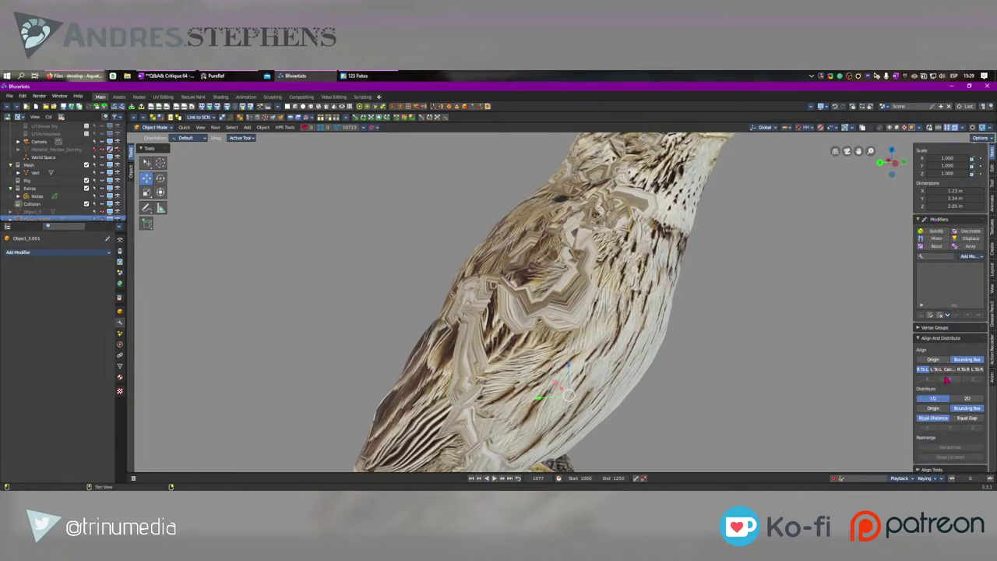
Step: Switch back to Firefox and open the Handplane Baker website, handplane3d.com, in a new browser tab
left_click(75, 75)
key("ctrl+t")
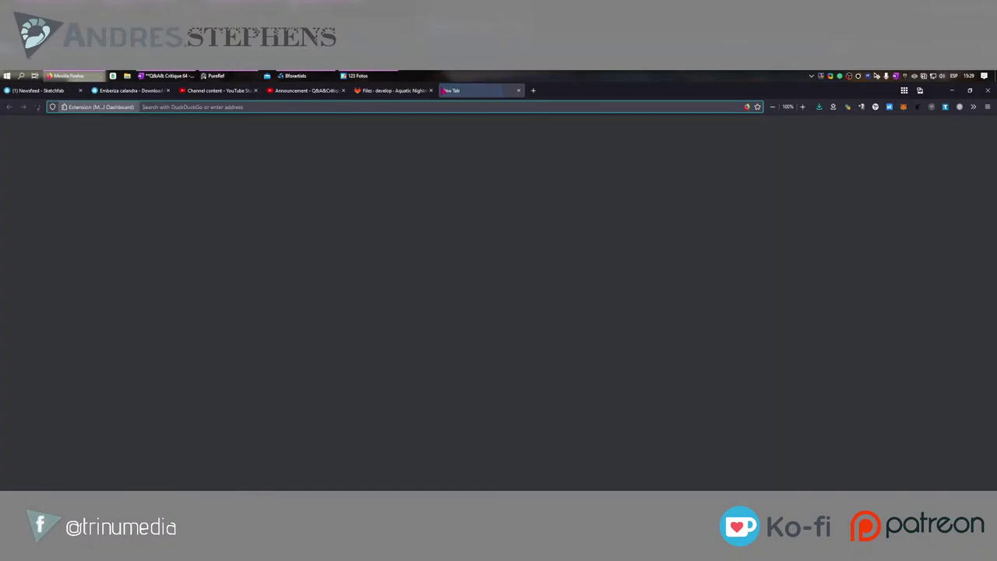
type("handplane3d.com/")
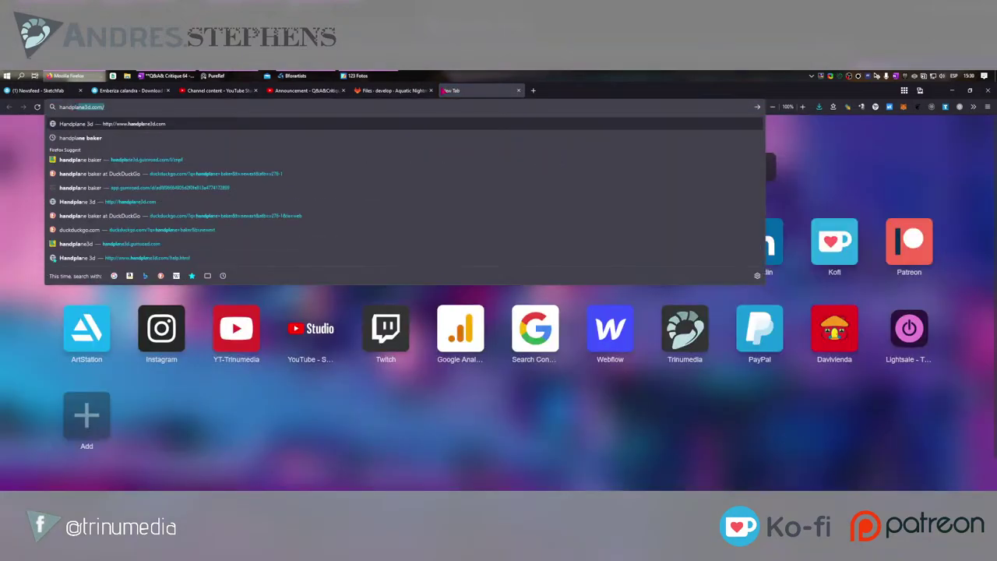
key("Return")
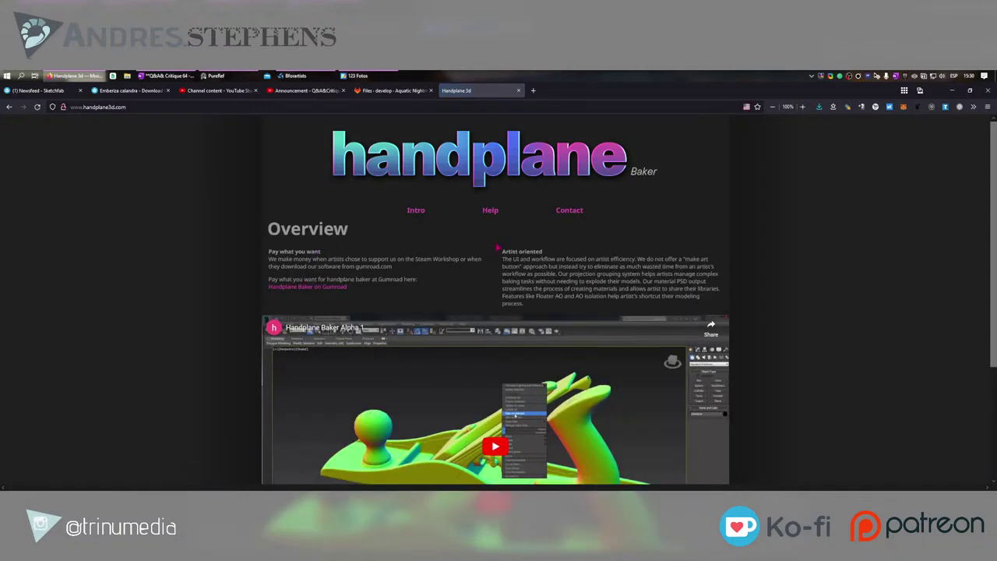
scroll(397, 307, "down", 2)
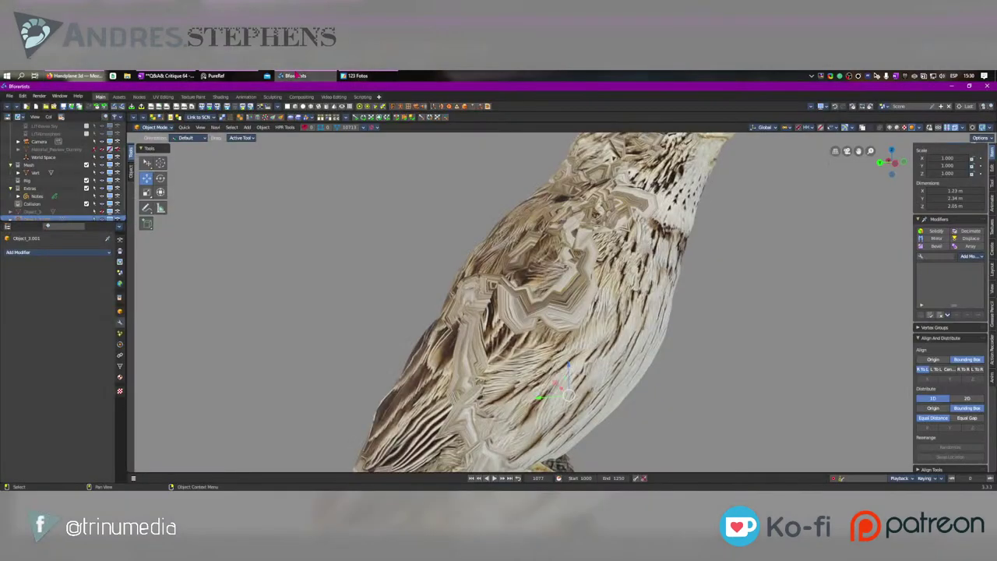
Step: Return to Bforartists, display the EZ Baker bake settings and turn the viewport overlays back on with the whole bird in view
left_click(294, 76)
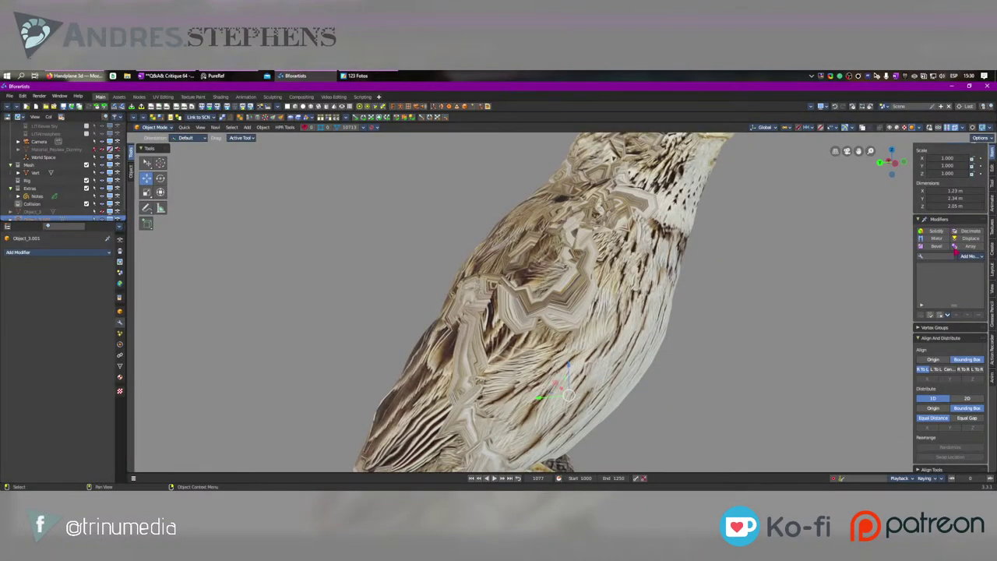
scroll(946, 279, "down", 3)
left_click(992, 227)
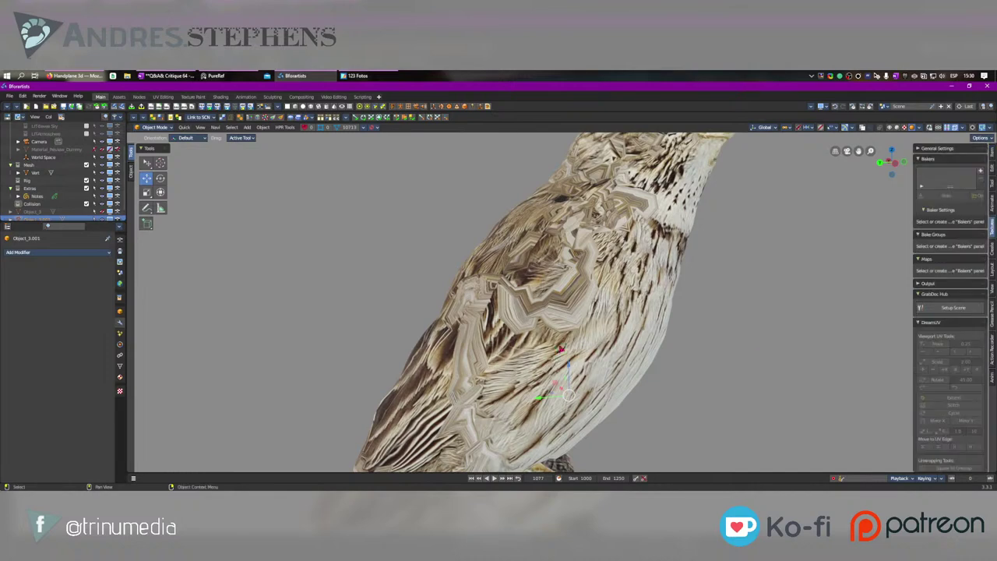
scroll(565, 288, "down", 6)
key("alt+shift+z")
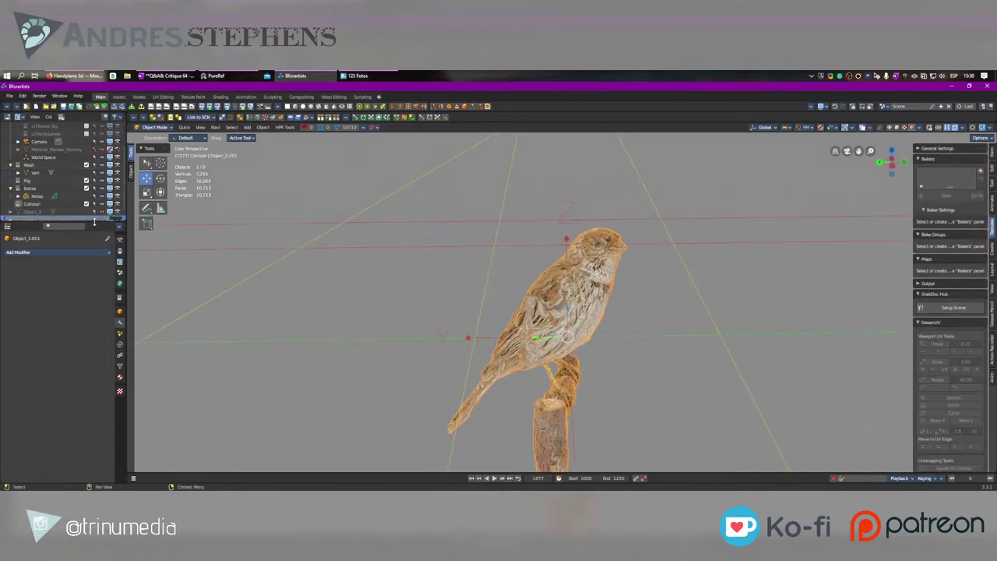
Step: Enlarge the scene object list and rename the low-poly duplicate Object_3.001 as Bird_low
left_click_drag(95, 222, 94, 347)
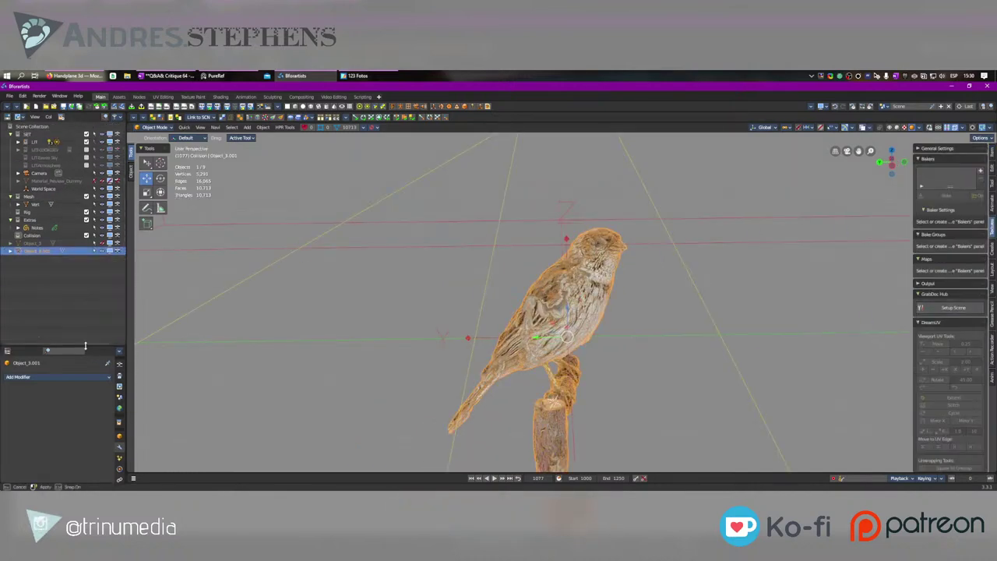
double_click(29, 253)
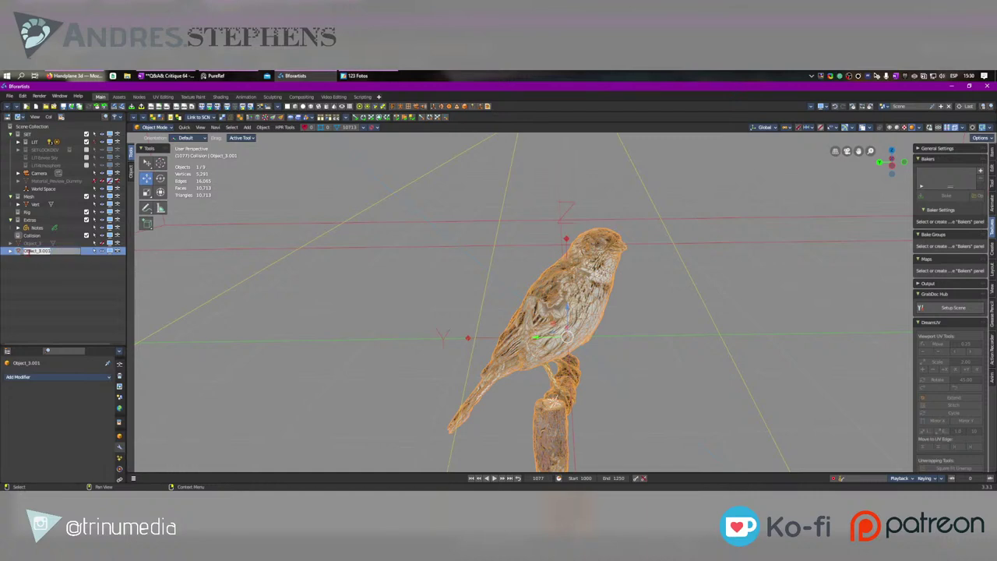
type("Bird")
key("Return")
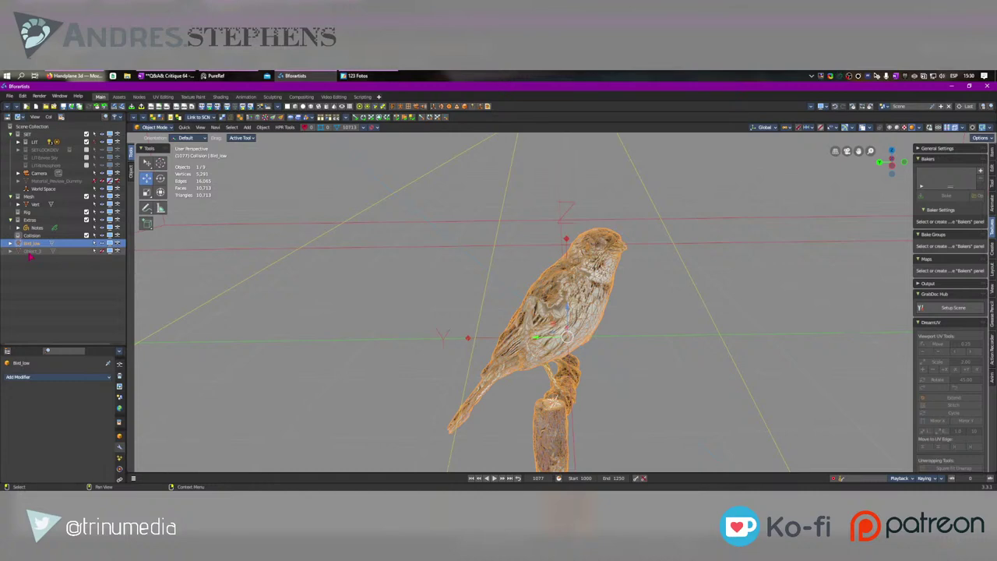
Step: Rename the original high-poly mesh Object_3 as Bird_high
double_click(29, 250)
type("Bird_high")
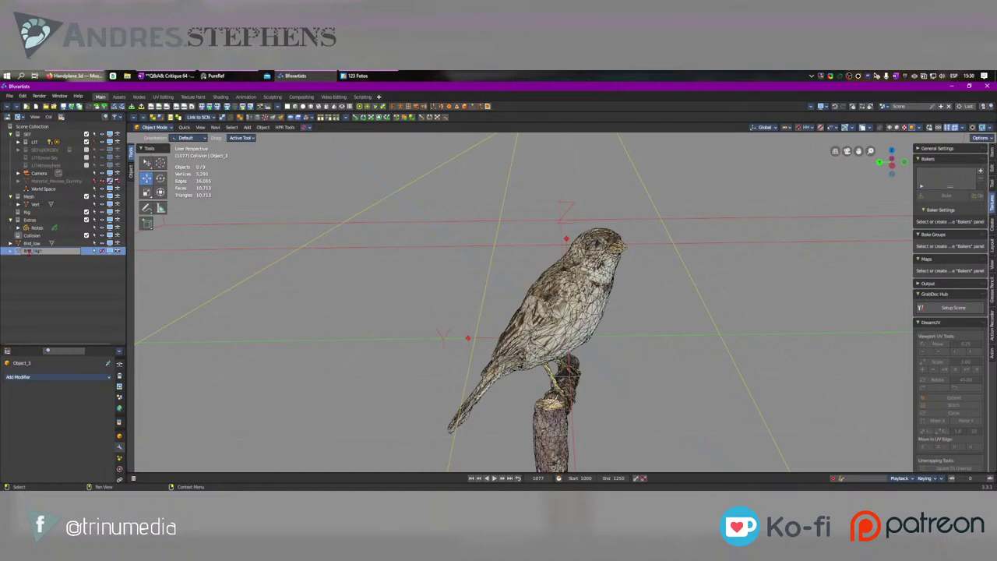
key("Return")
left_click(31, 251)
Step: Unwrap the entire Bird_low mesh in the UV Editing workspace using Smart UV Project with a 66° angle limit and zero island margin
middle_click_drag(723, 292, 292, 188)
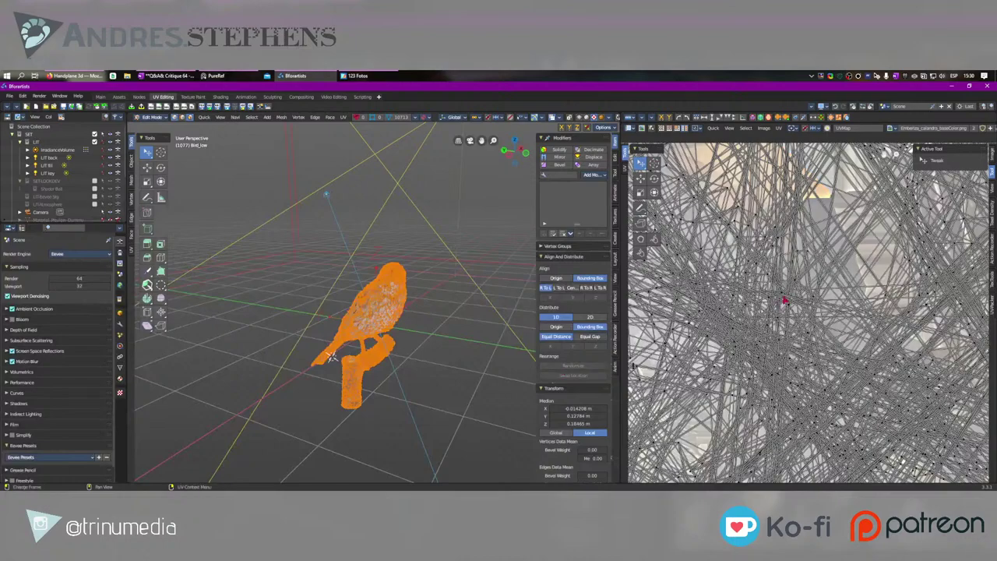
scroll(786, 299, "down", 10)
scroll(807, 299, "up", 6)
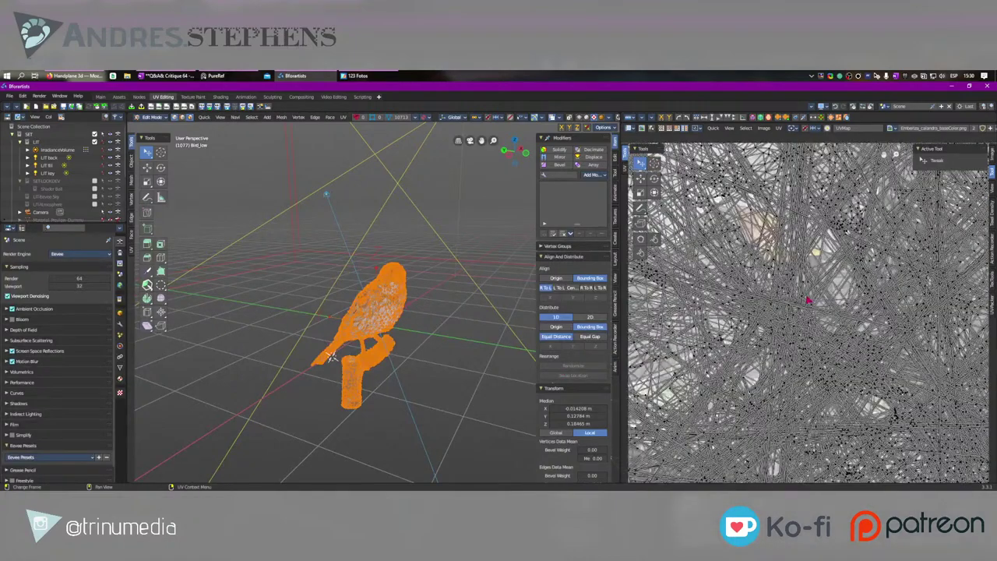
scroll(808, 300, "down", 2)
scroll(763, 319, "down", 2)
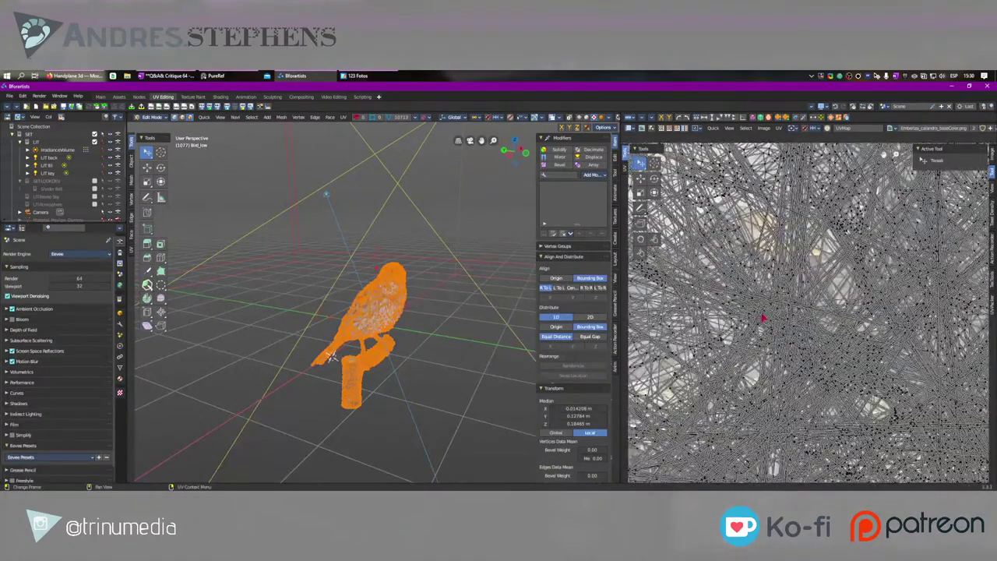
scroll(394, 269, "up", 4)
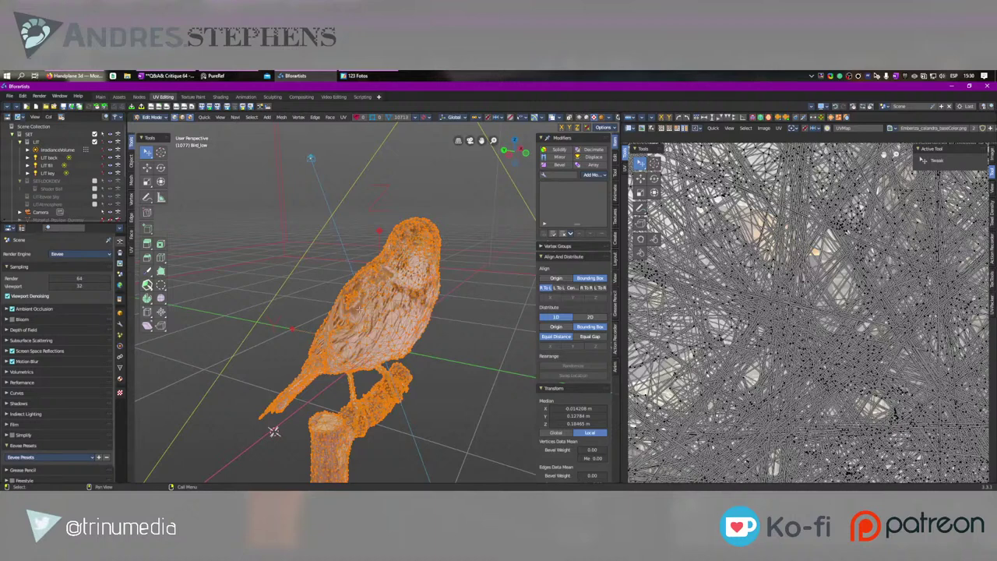
left_click(132, 249)
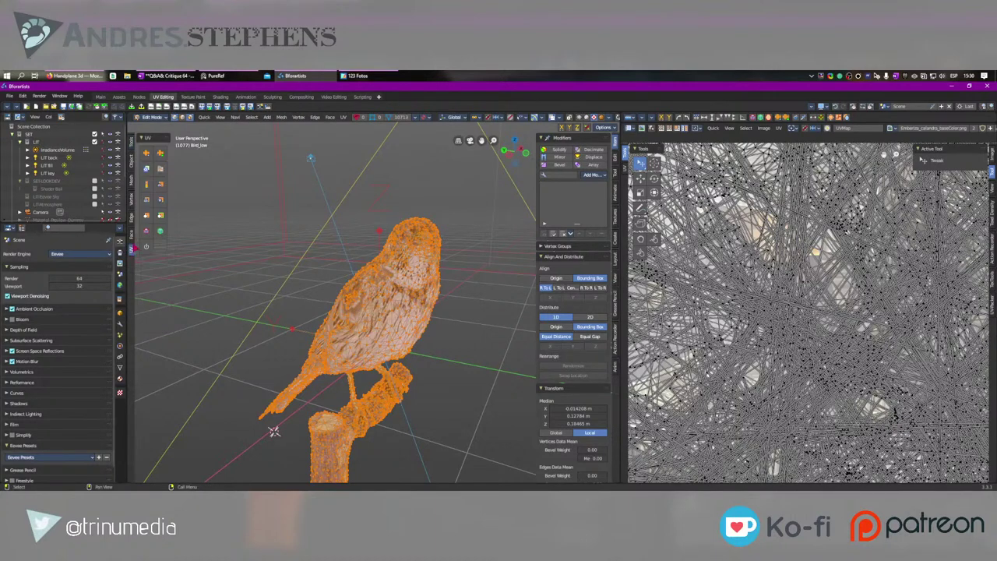
left_click(145, 167)
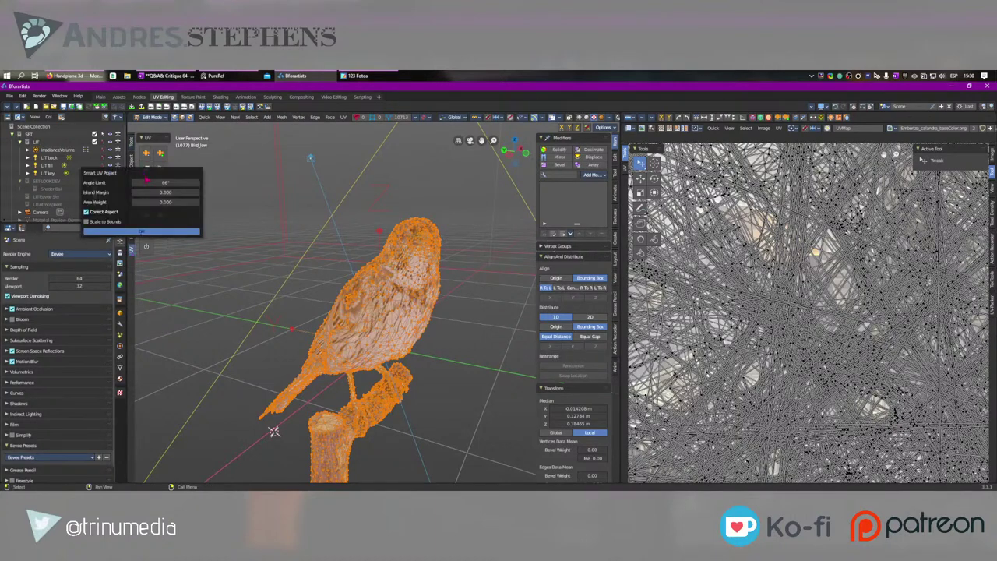
left_click(152, 232)
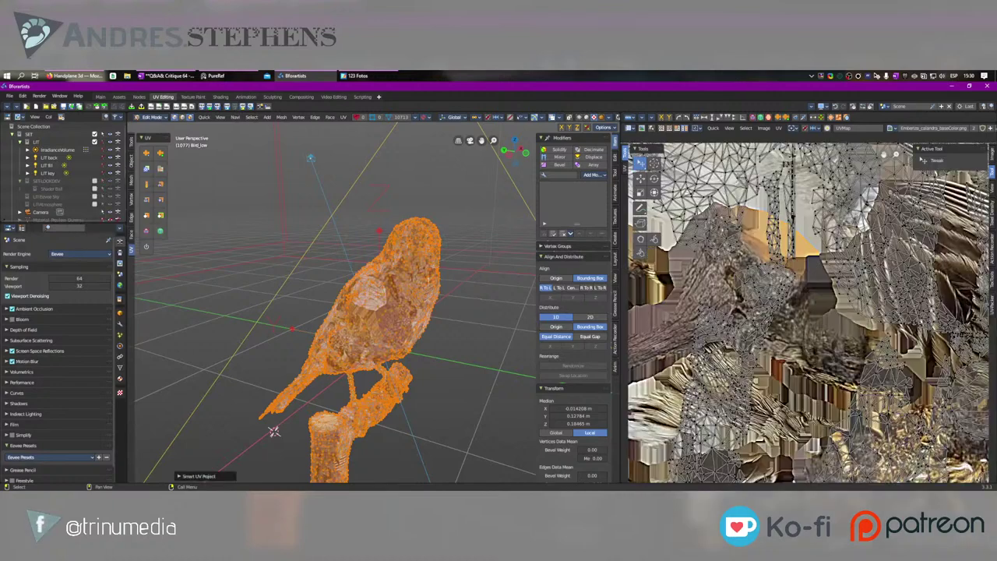
Step: Select all of Bird_low's UV islands and display the UVPacker settings
scroll(808, 312, "down", 4)
scroll(809, 324, "up", 6)
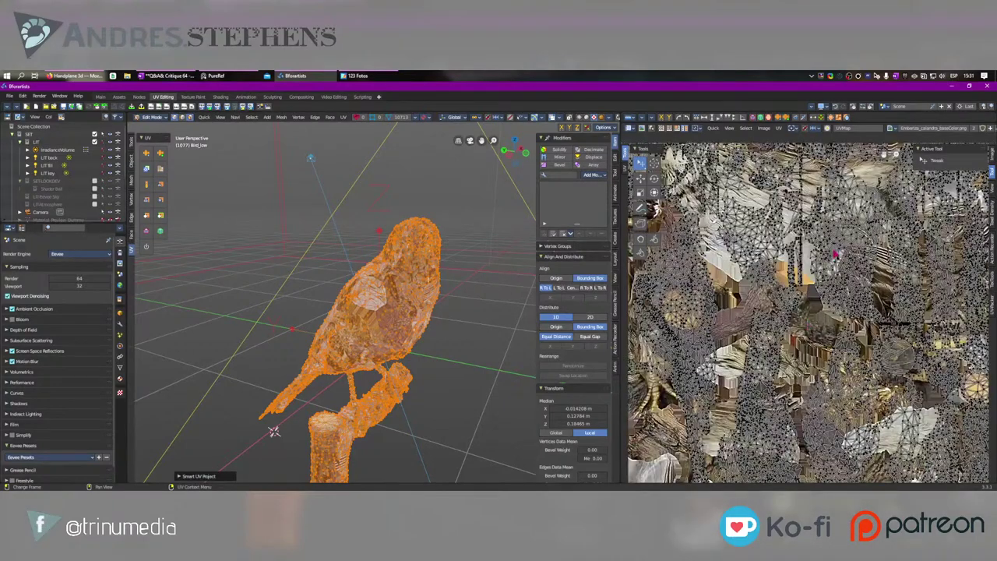
key("a")
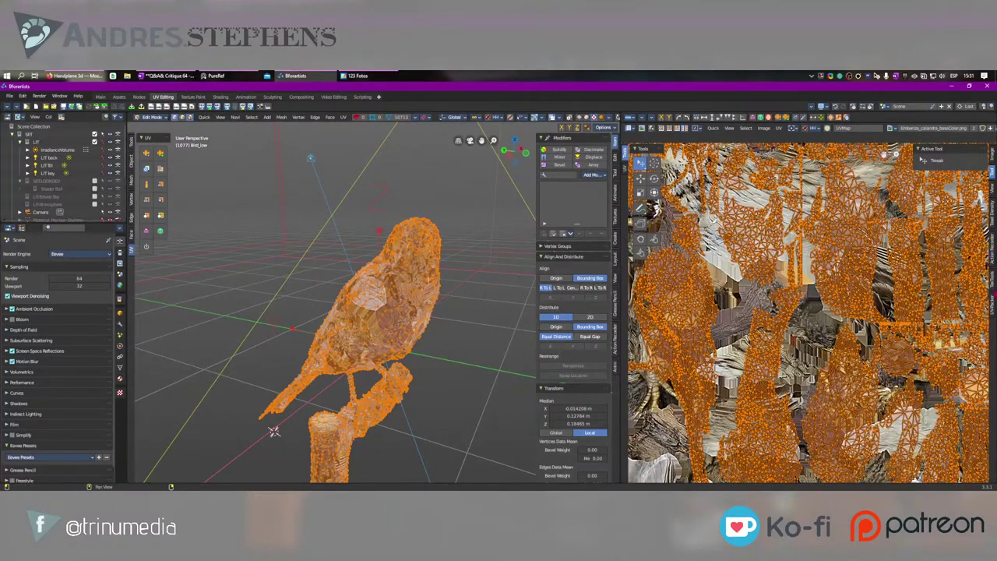
left_click(991, 300)
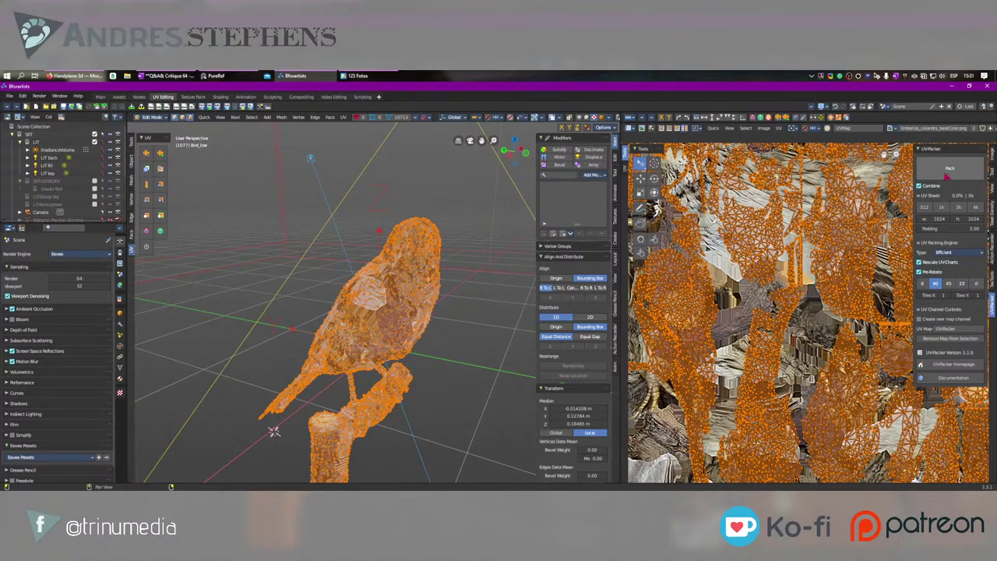
Step: Switch to Firefox and search the web for "uvpacker blender addon" in a new browser tab
left_click(75, 76)
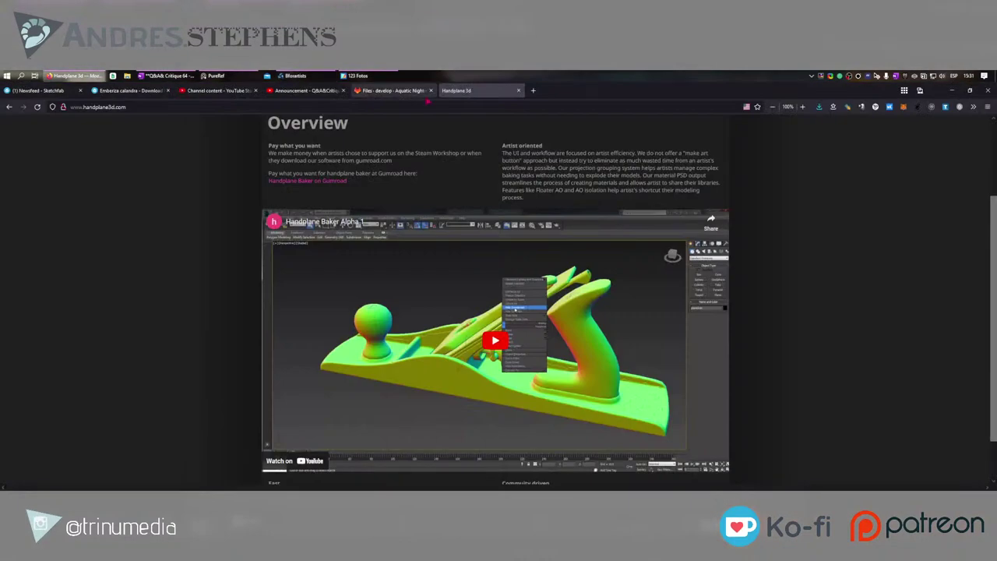
left_click(533, 91)
type("uv")
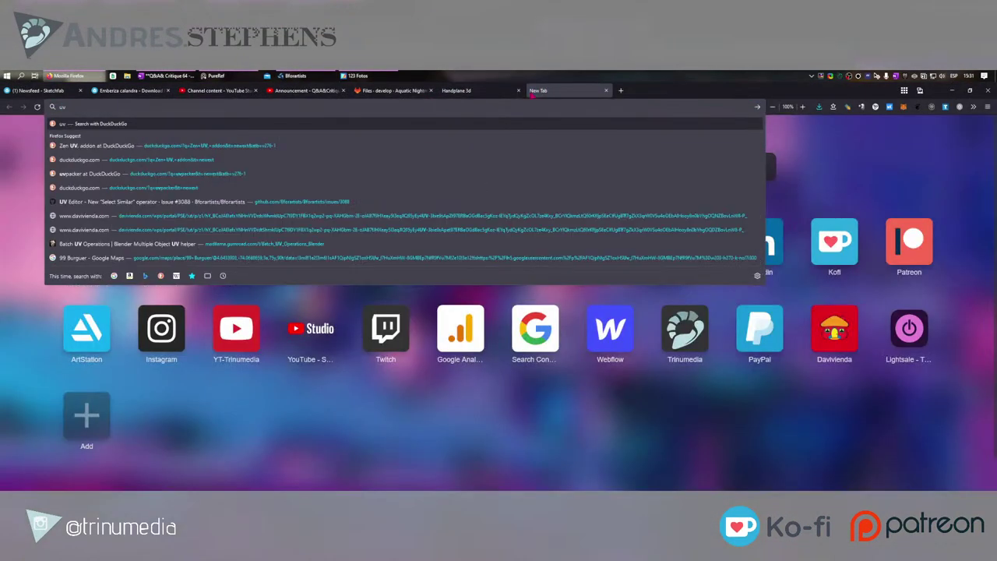
type("packer")
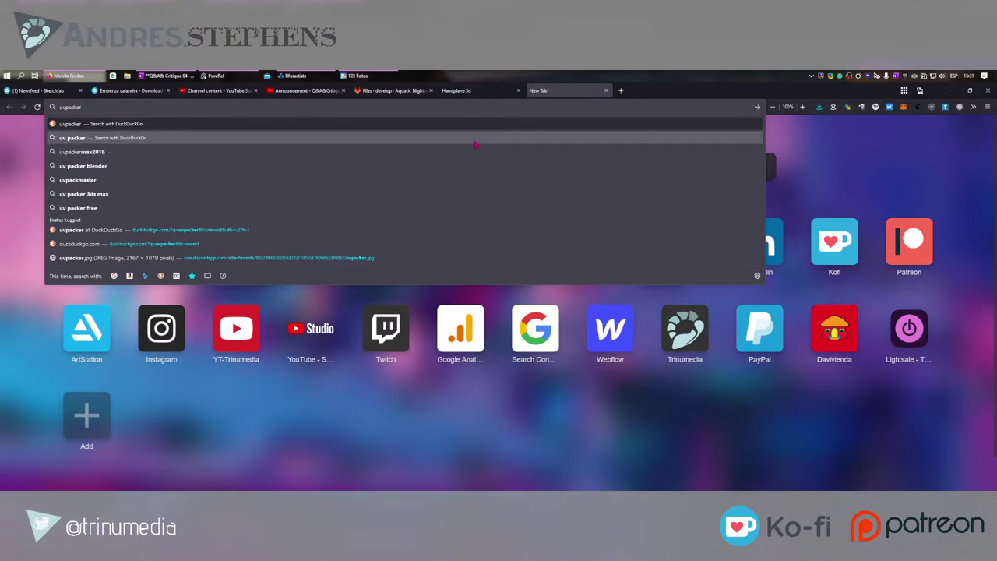
type(" blender ad")
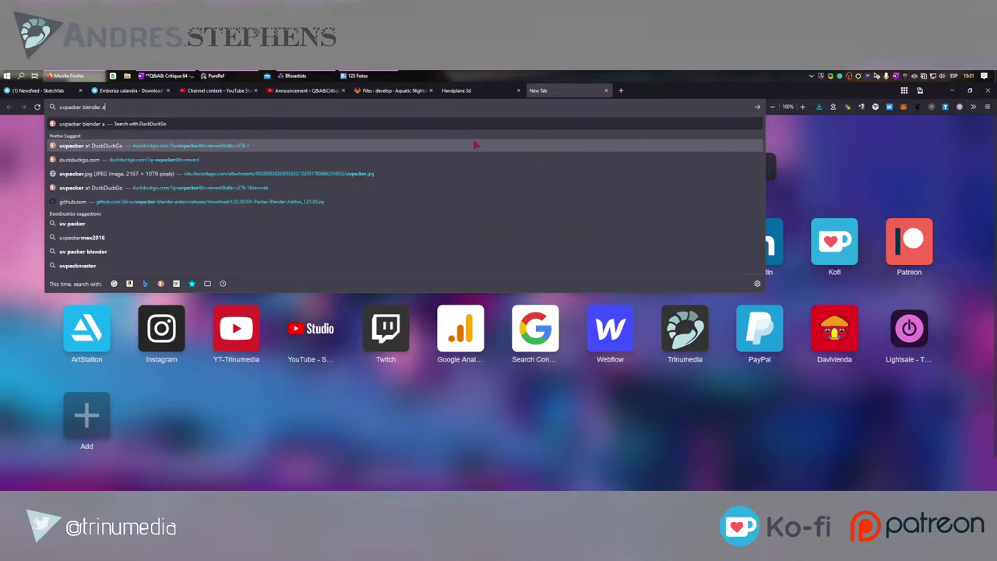
type("don")
key("Return")
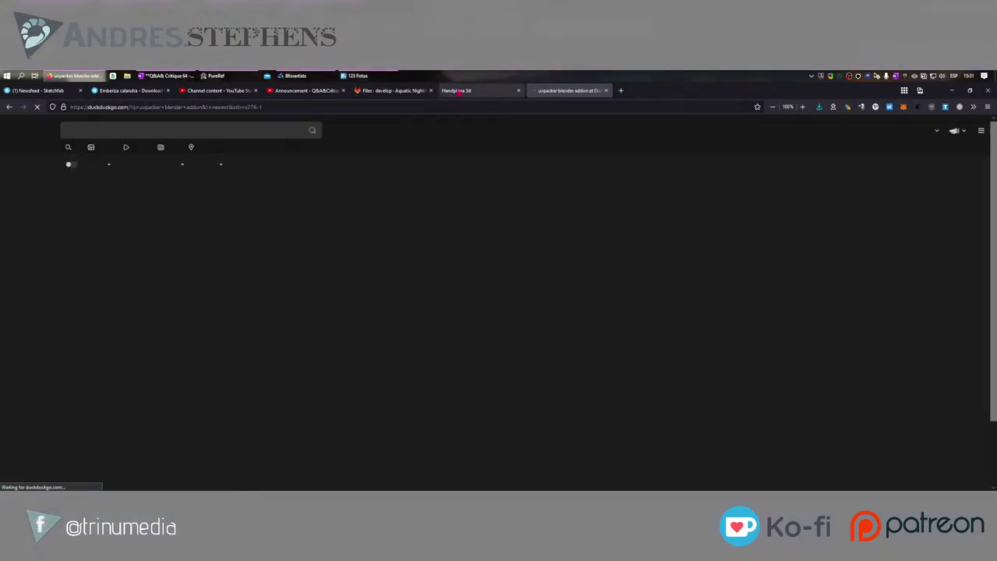
Step: Copy the web address of the Handplane 3d page
left_click(461, 91)
left_click(98, 106)
key("ctrl+c")
key("alt+Tab")
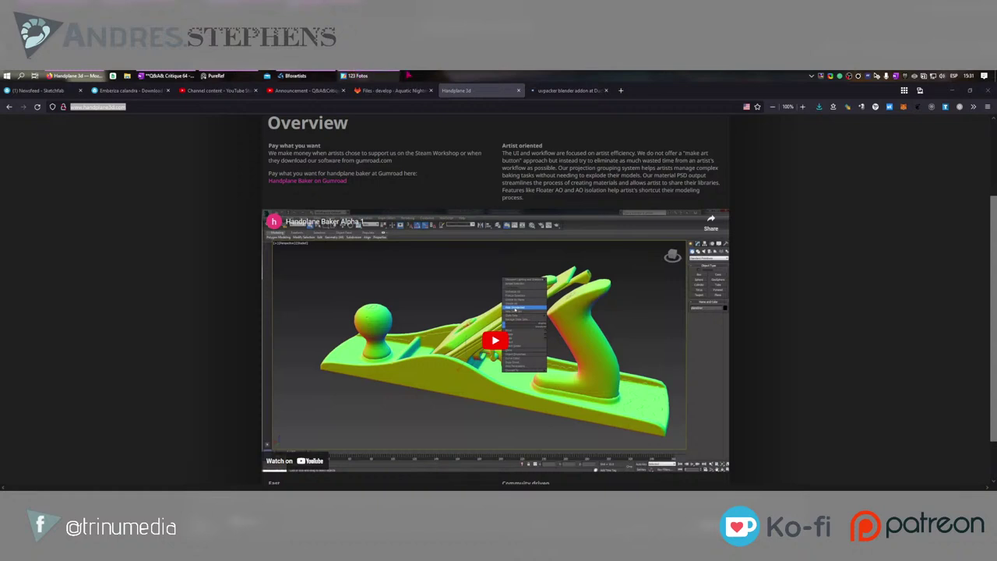
Step: Open the UV-Packer for Blender page from the search results and select its web address
key("ctrl+Tab")
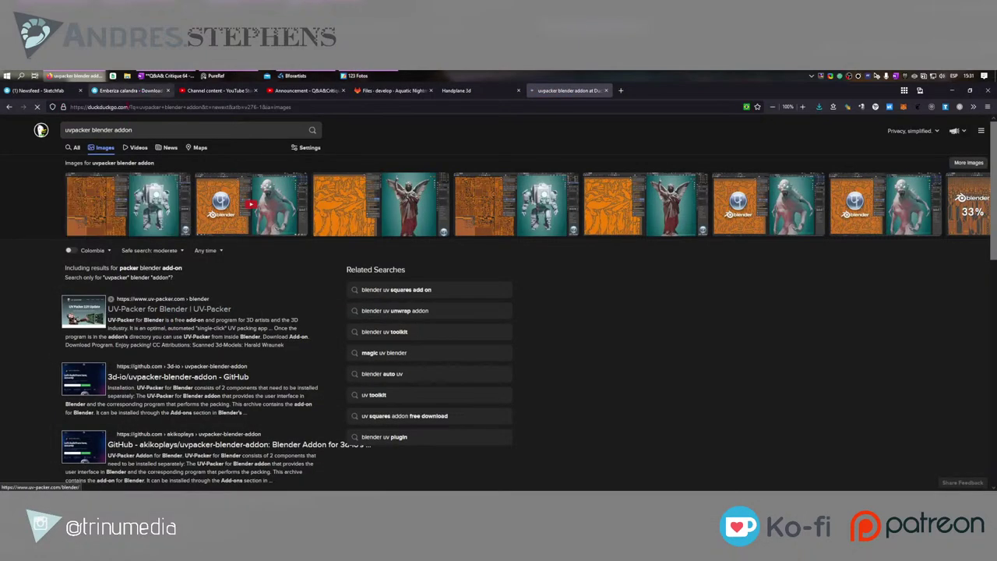
left_click(149, 131)
left_click(168, 308)
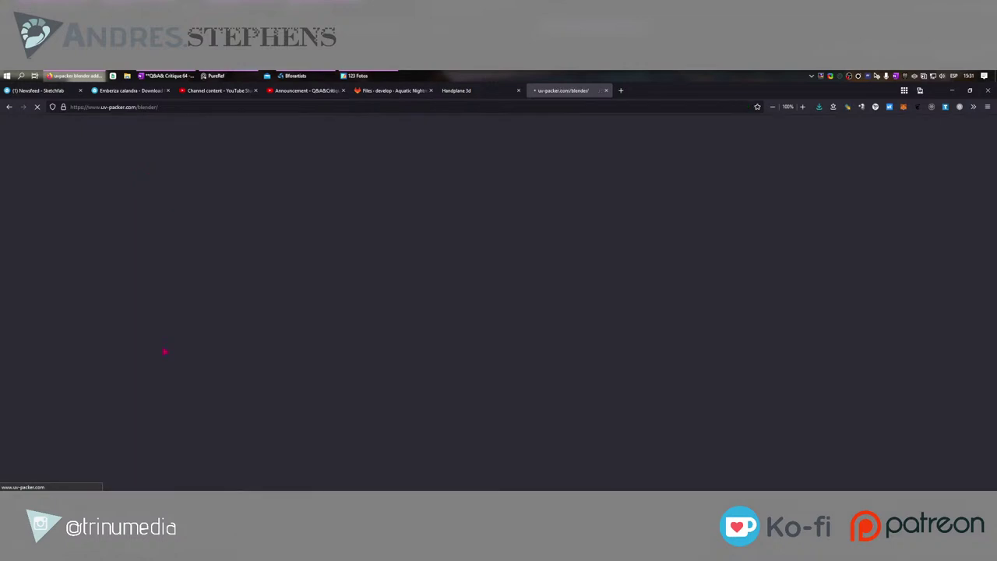
left_click(156, 107)
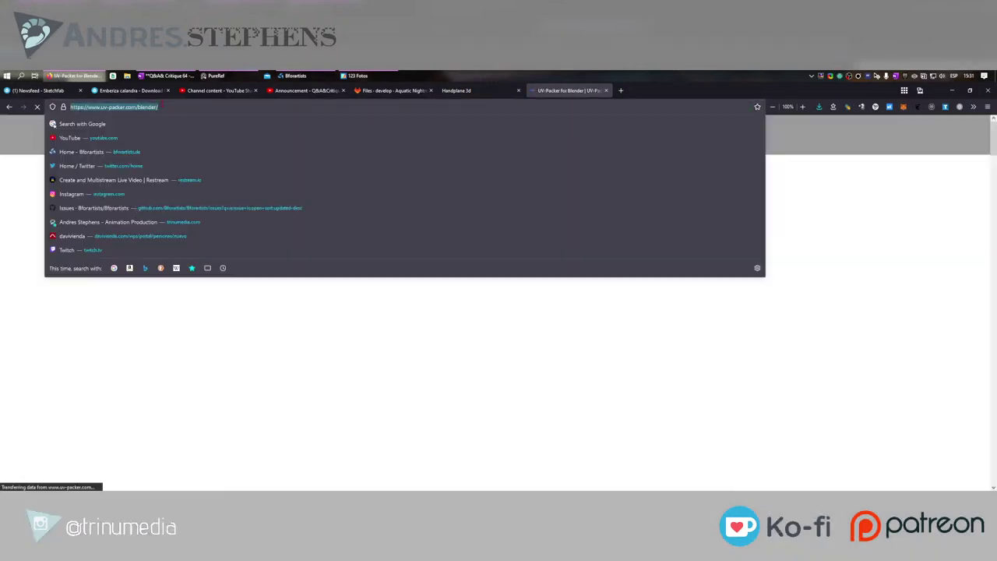
key("alt+Tab")
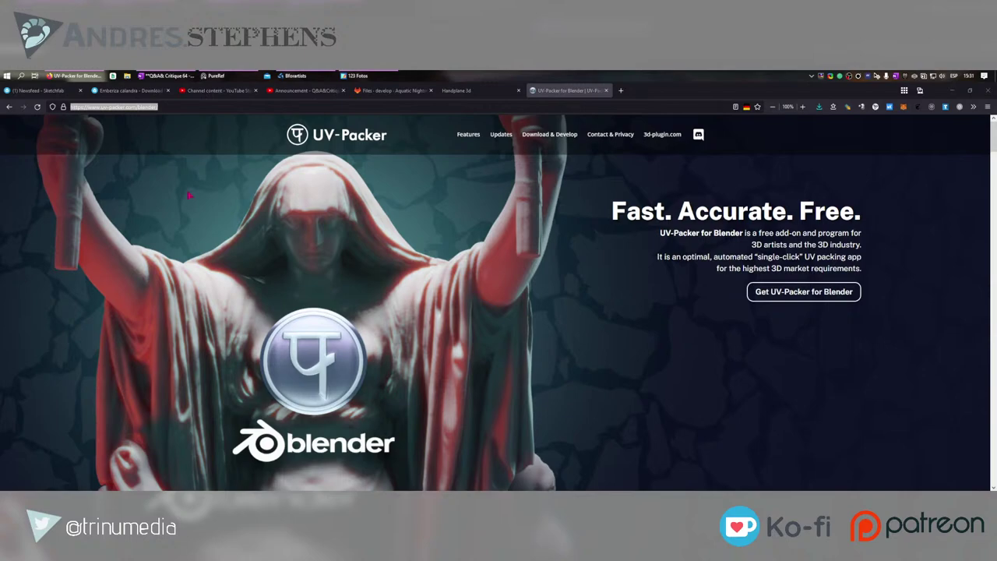
Step: Look through the UV-Packer for Blender feature page and return to Bforartists
scroll(188, 196, "down", 5)
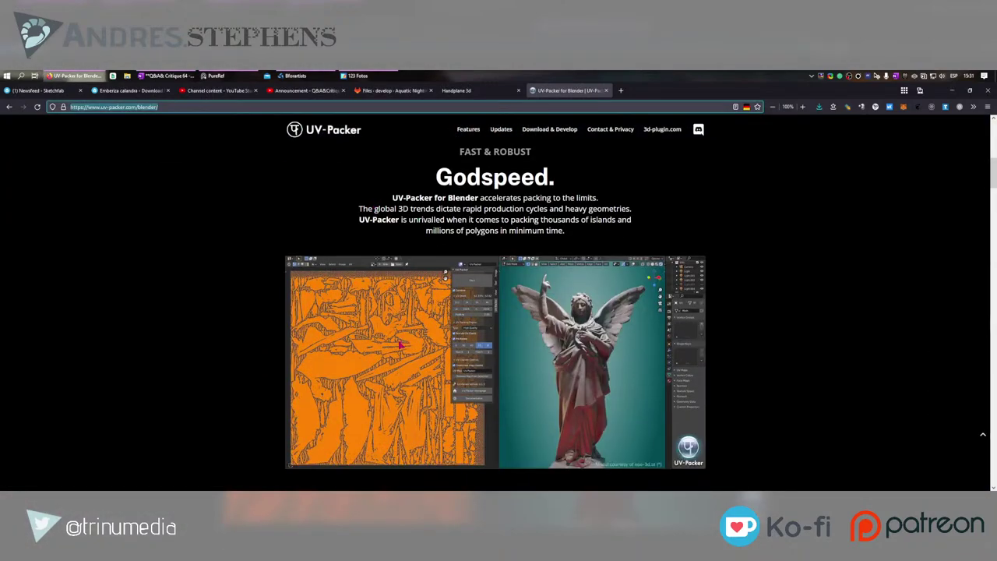
scroll(350, 341, "down", 1)
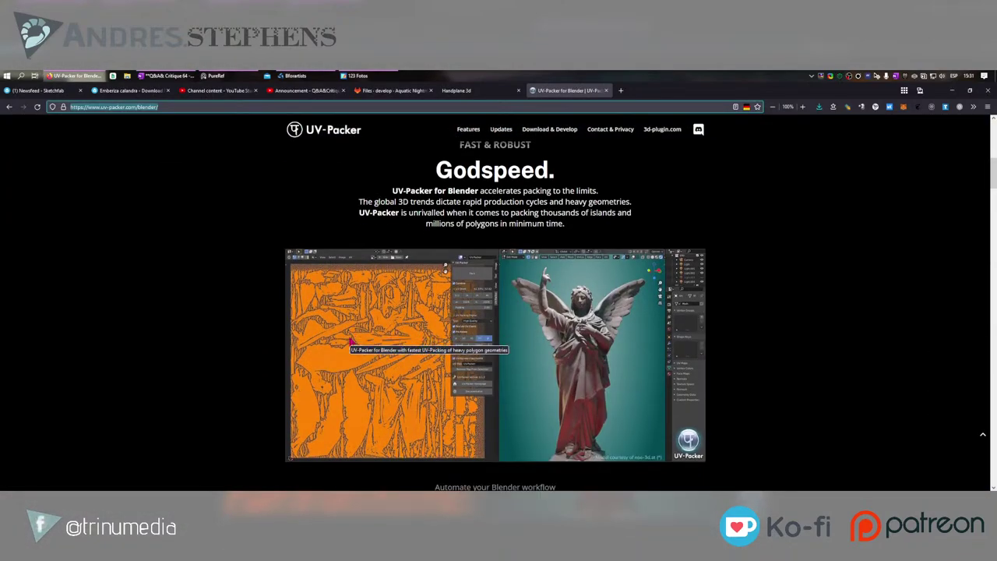
scroll(351, 340, "down", 4)
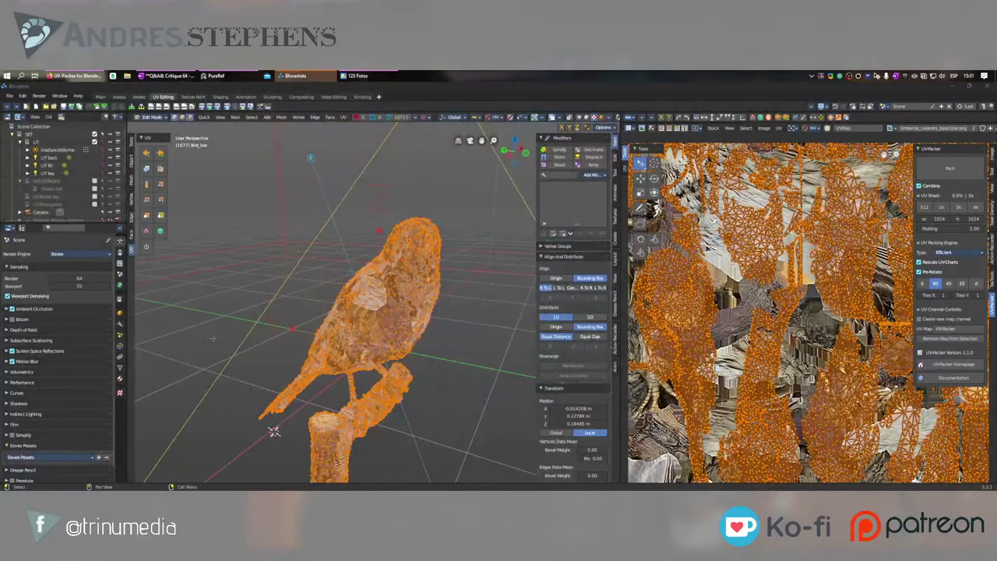
left_click(230, 341)
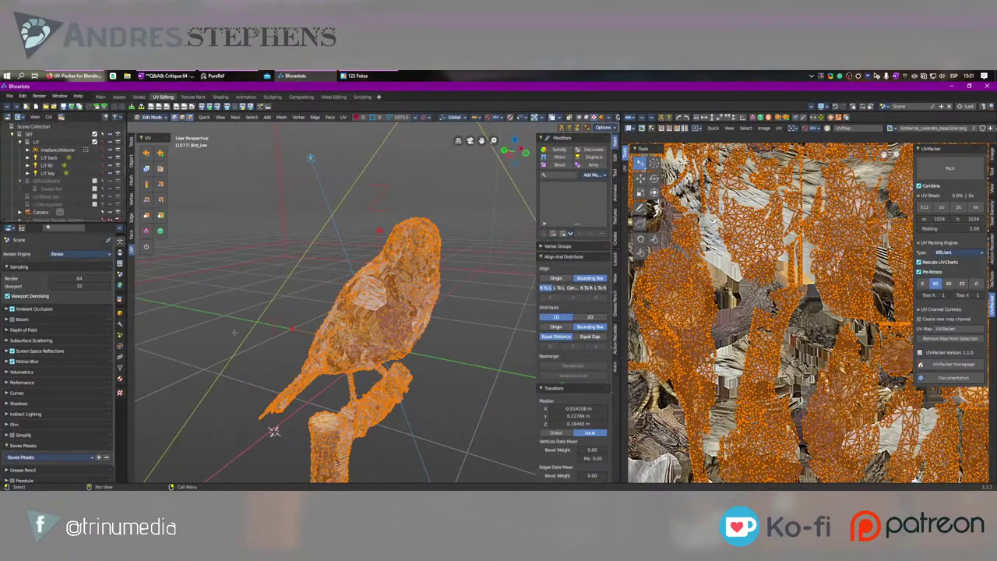
Step: Pack Bird_low's UV islands with UVPacker using the Efficient type, a 1024 × 1024 sheet and 2.00 padding
left_click(928, 170)
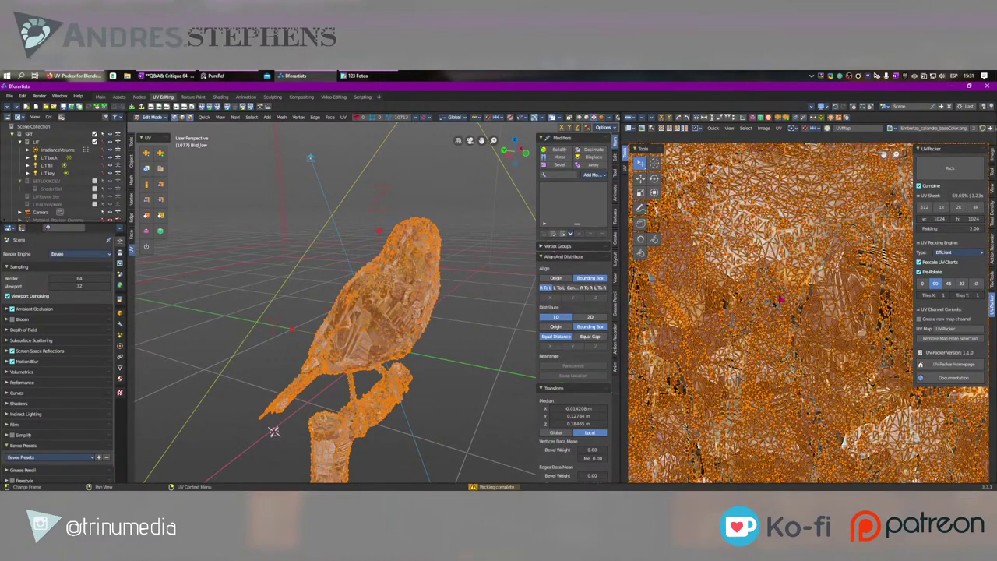
scroll(800, 261, "up", 2)
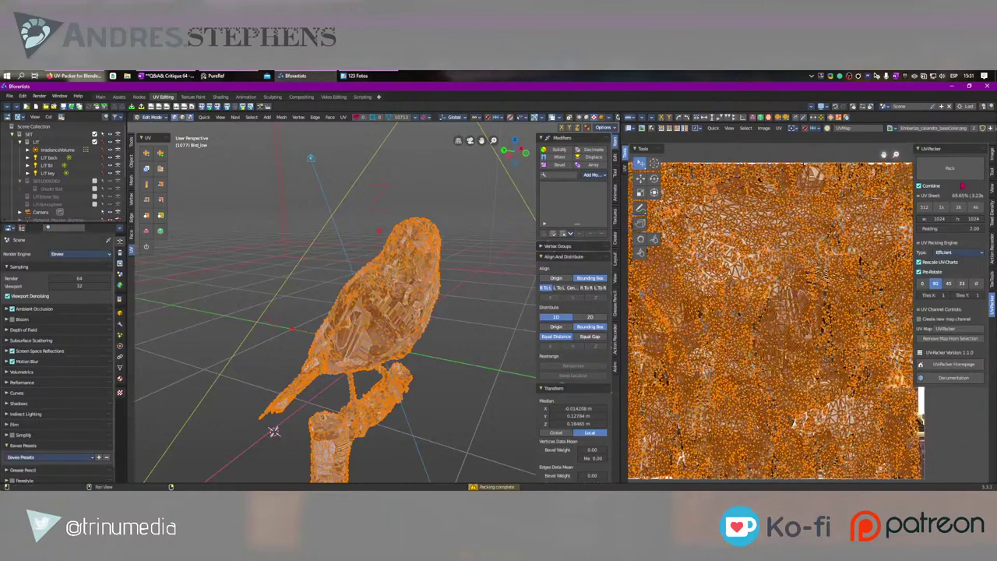
scroll(763, 316, "down", 1)
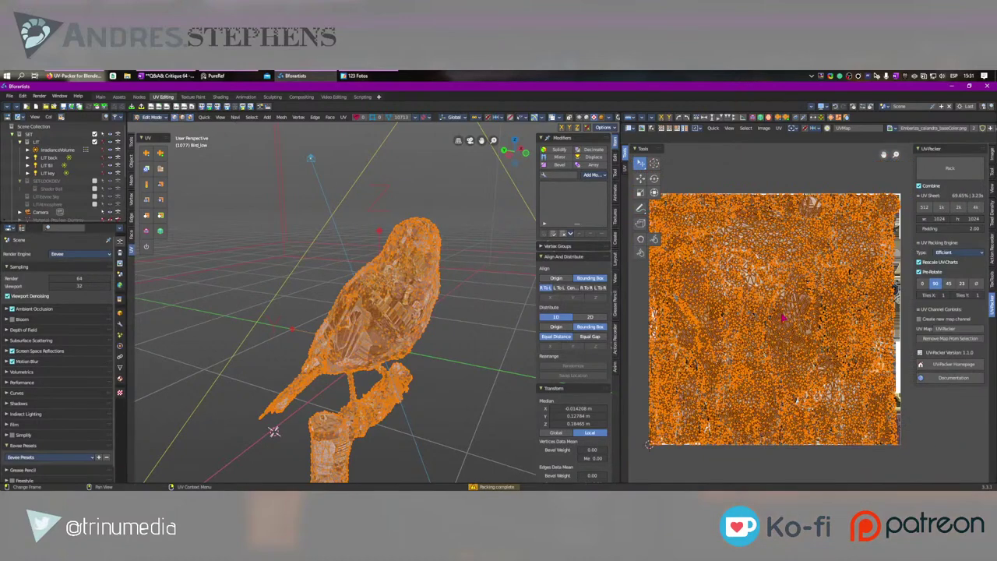
scroll(749, 258, "up", 2)
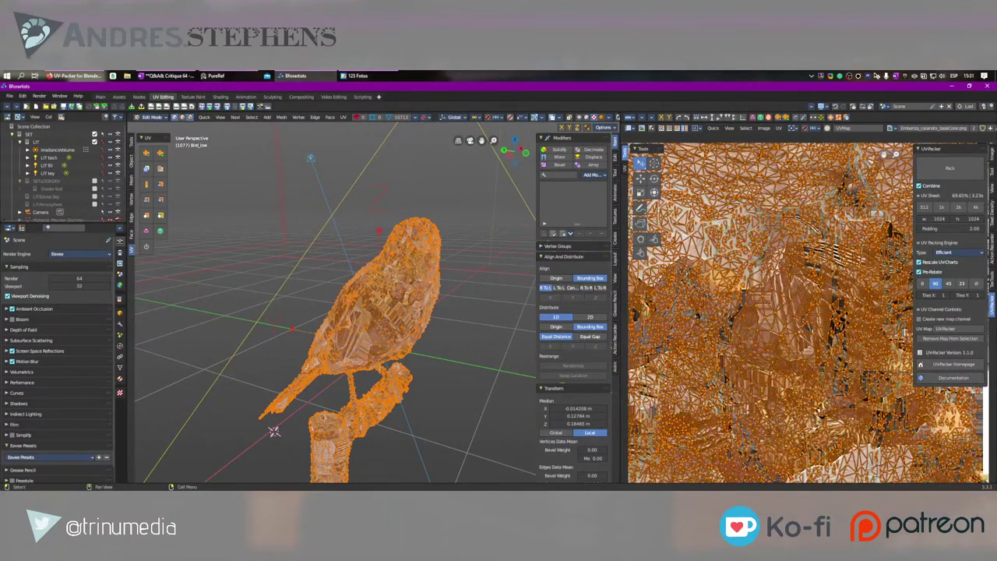
Step: Switch Bird_low to Object Mode, hide the viewport overlays and inspect the texture on the bird's head and chest up close
middle_click_drag(428, 295, 364, 312)
key("shift+alt+z")
key("Tab")
scroll(387, 282, "up", 5)
middle_click_drag(388, 281, 401, 374, "shift")
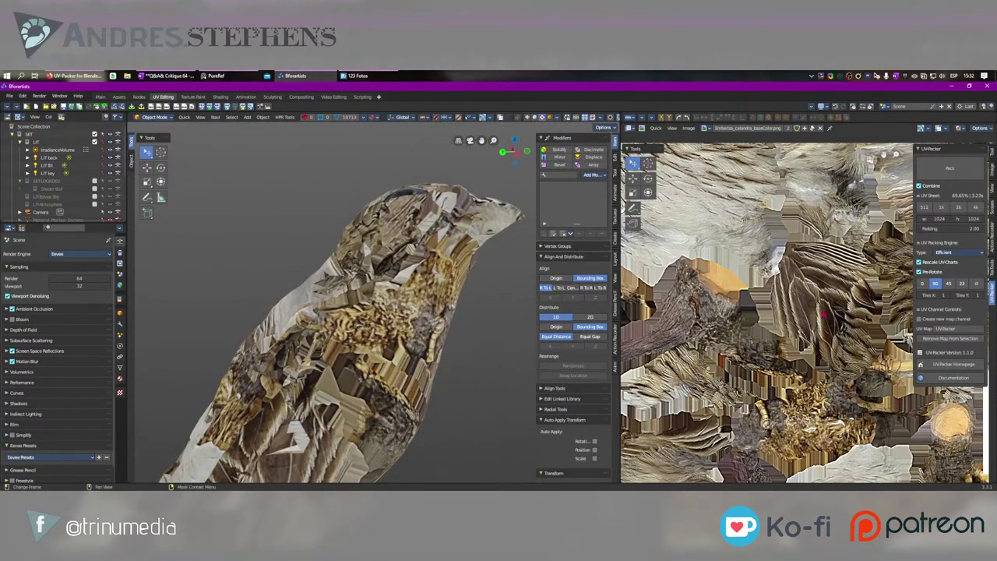
Step: Return Bird_low to Edit Mode, select all its UVs and take a screenshot of the packed layout
key("Tab")
key("a")
middle_click_drag(742, 301, 798, 275)
key("Print")
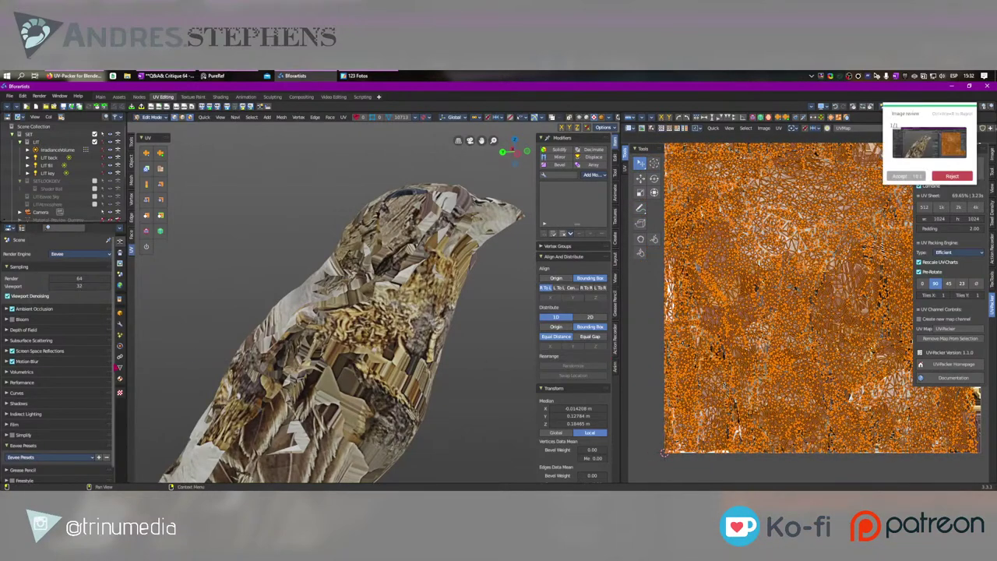
Step: Display Bird_low's material settings, return to Object Mode and make Bird_high the selected object
left_click(119, 378)
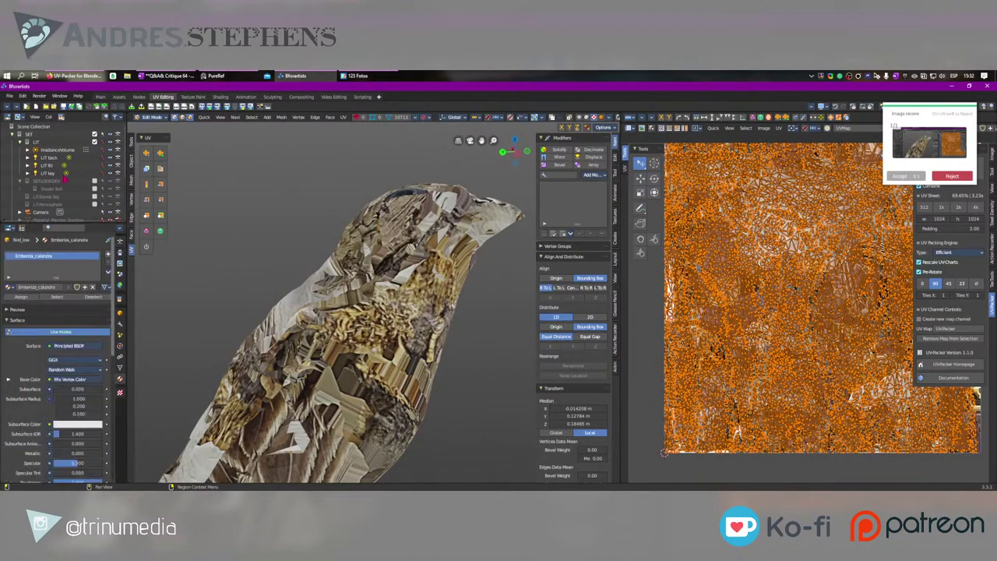
scroll(66, 180, "down", 5)
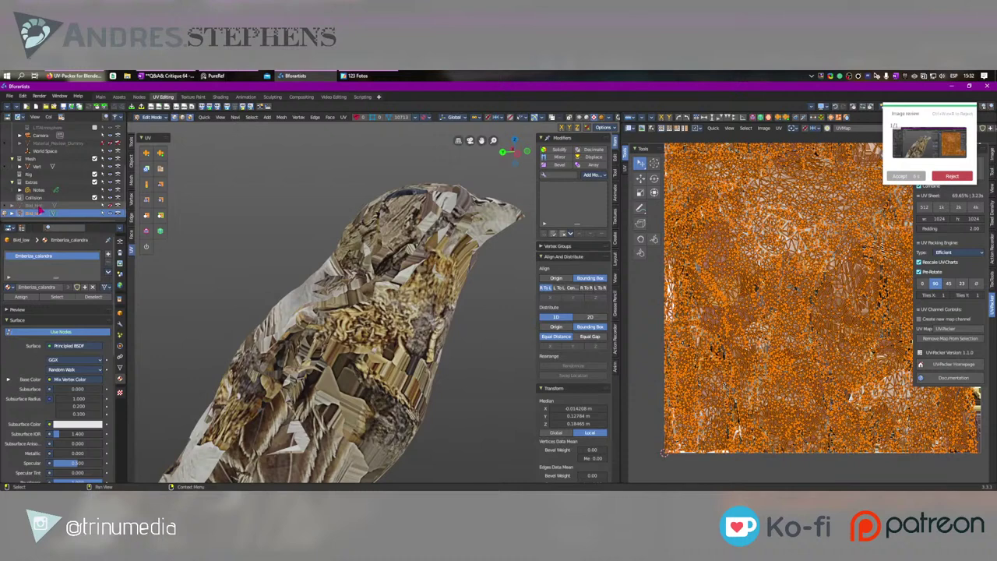
left_click(5, 213)
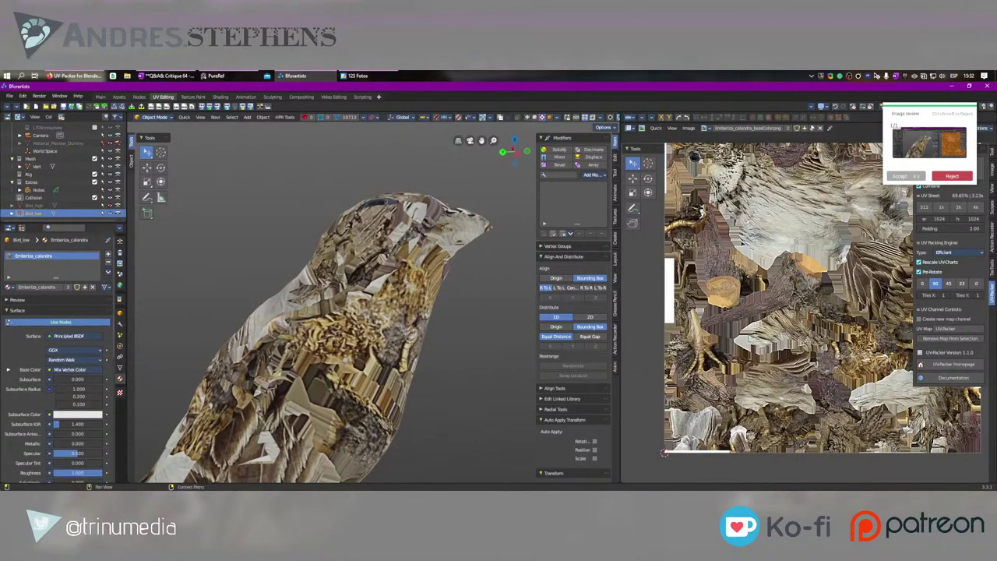
left_click(34, 205)
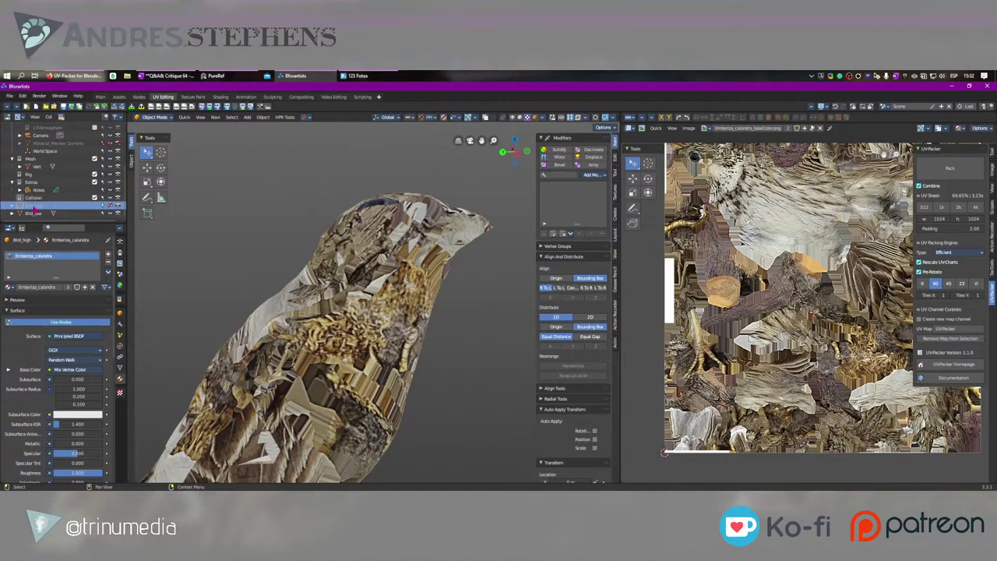
Step: Show and hide the two bird meshes in turn to compare Bird_low's surface with Bird_high's
left_click(110, 213)
left_click(109, 214)
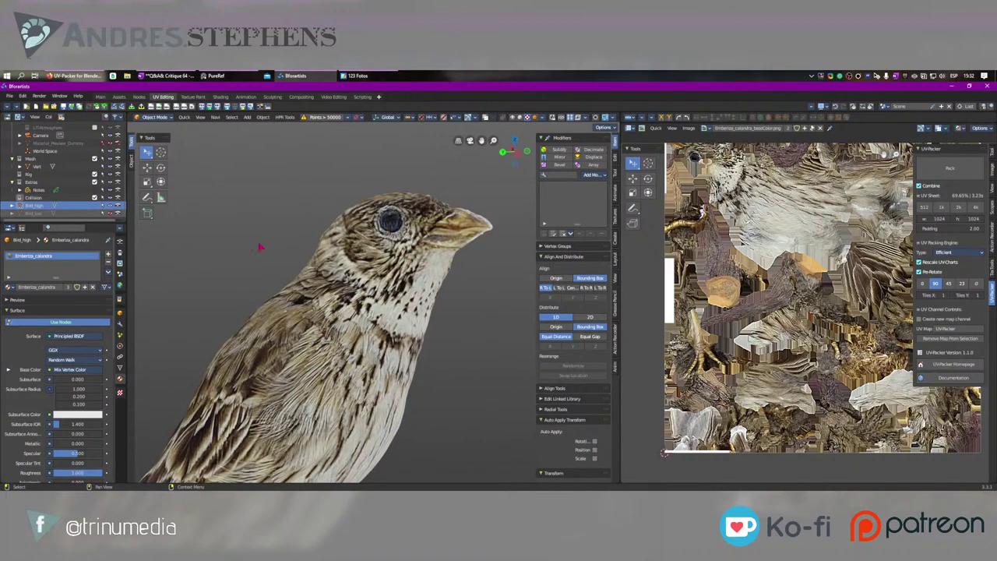
left_click(109, 213)
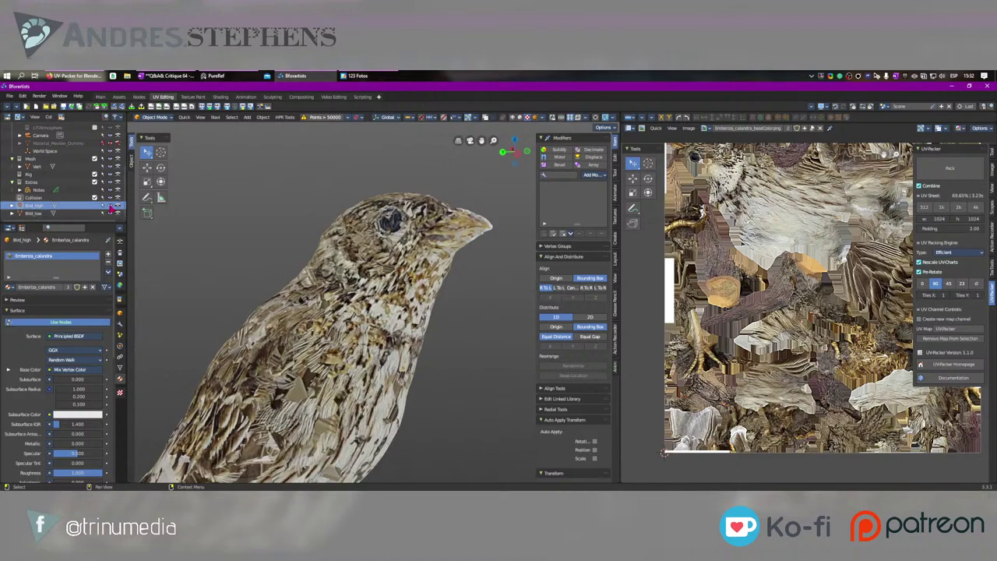
Step: Replace Bird_low's Emberiza_calandra material with a new material named T_Bird
left_click(33, 213)
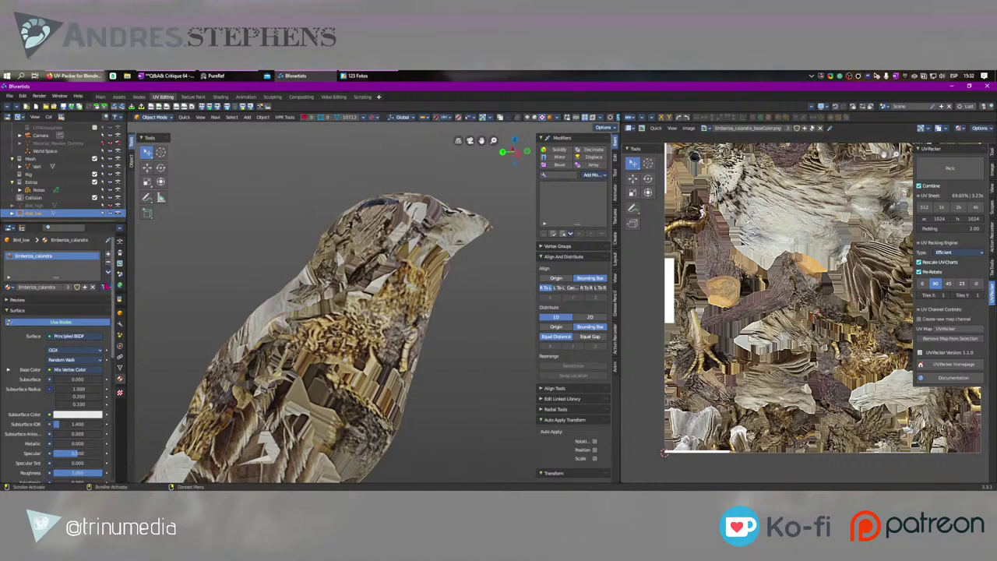
left_click(92, 287)
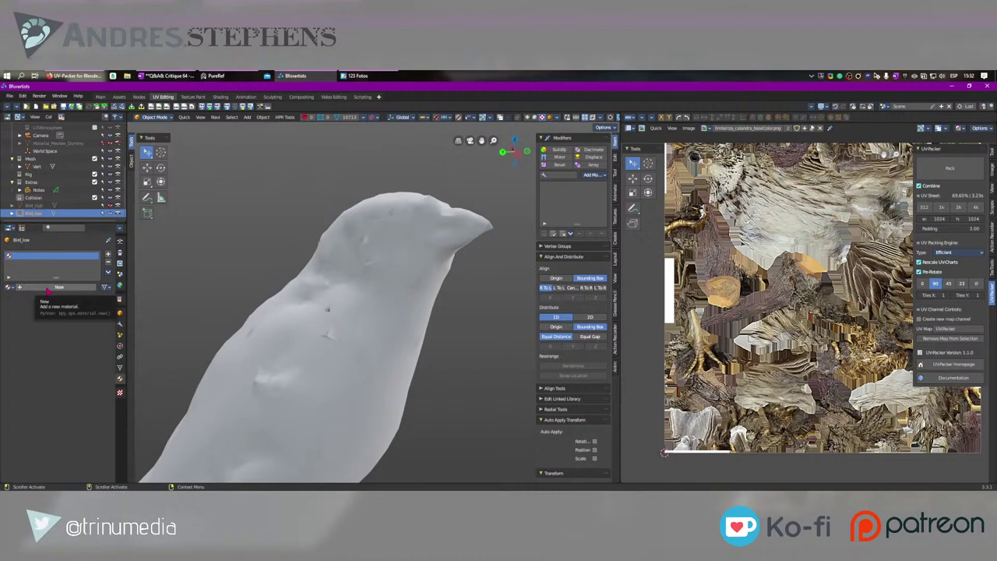
left_click(80, 291)
double_click(35, 260)
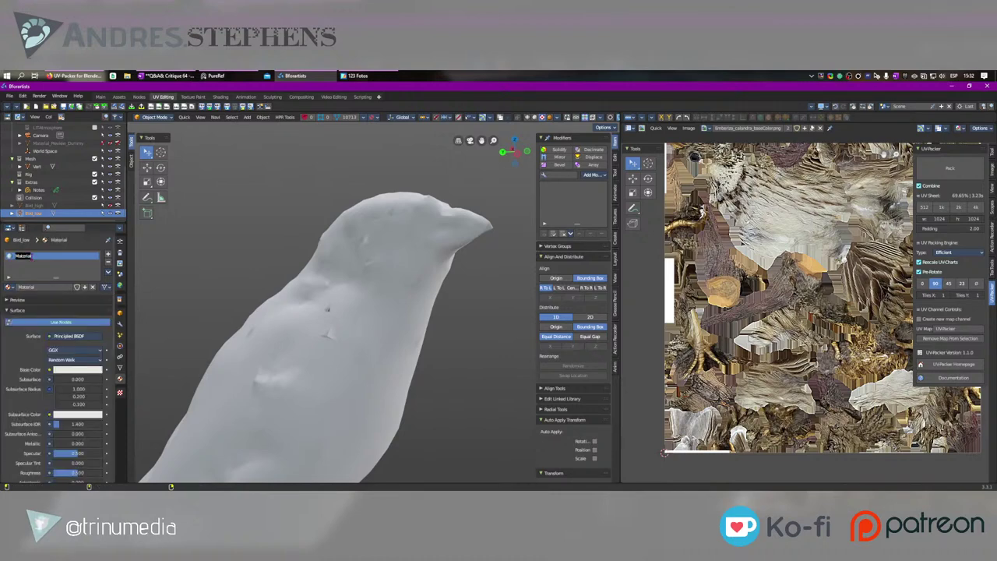
type("T")
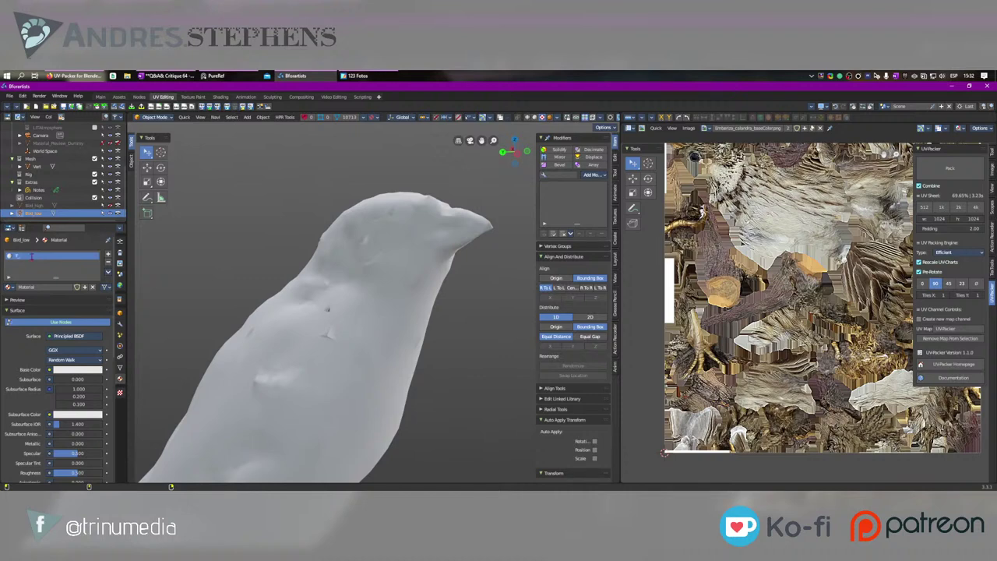
type("_Bird")
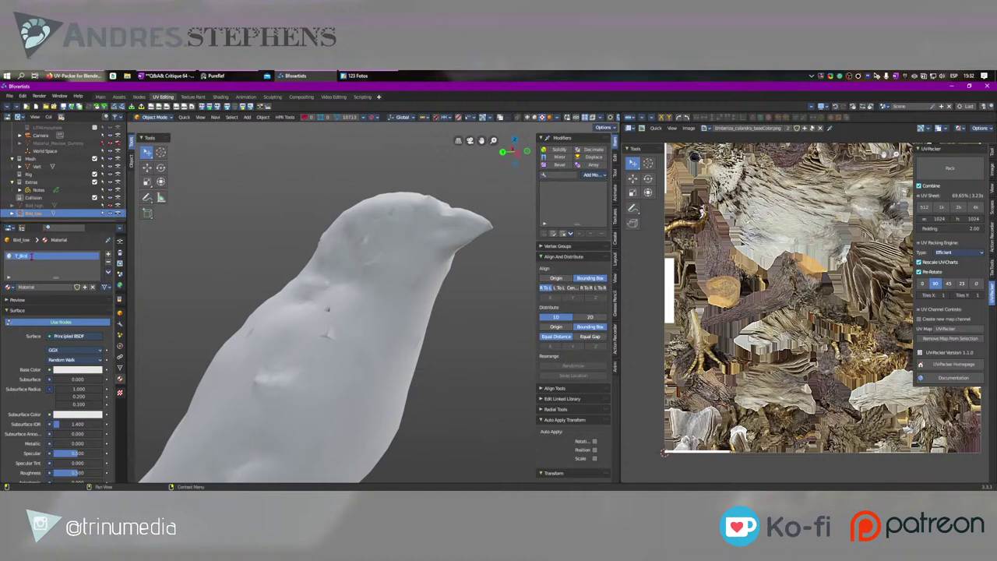
key("Return")
Step: Turn the viewport overlays back on and put Bird_low in Edit Mode
scroll(449, 329, "down", 7)
middle_click_drag(449, 329, 341, 330)
scroll(341, 330, "up", 5)
key("alt+shift+z")
left_click(303, 366)
middle_click_drag(303, 367, 327, 369)
key("Tab")
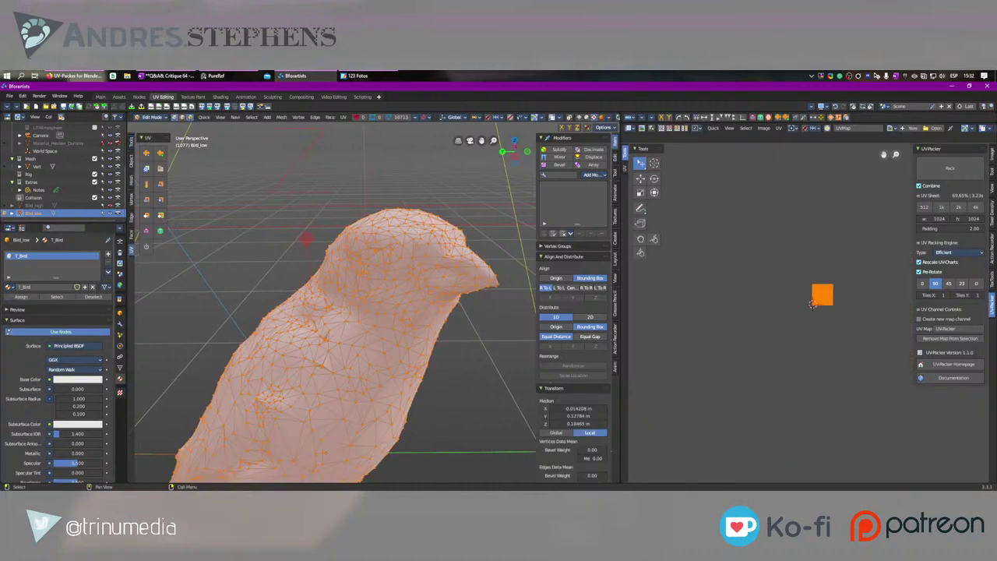
Step: Merge the clustered vertices at the tip of the small spike on the bird's body into one
scroll(354, 319, "up", 6)
left_click(228, 408)
middle_click_drag(228, 409, 393, 327)
left_click(392, 328, "shift")
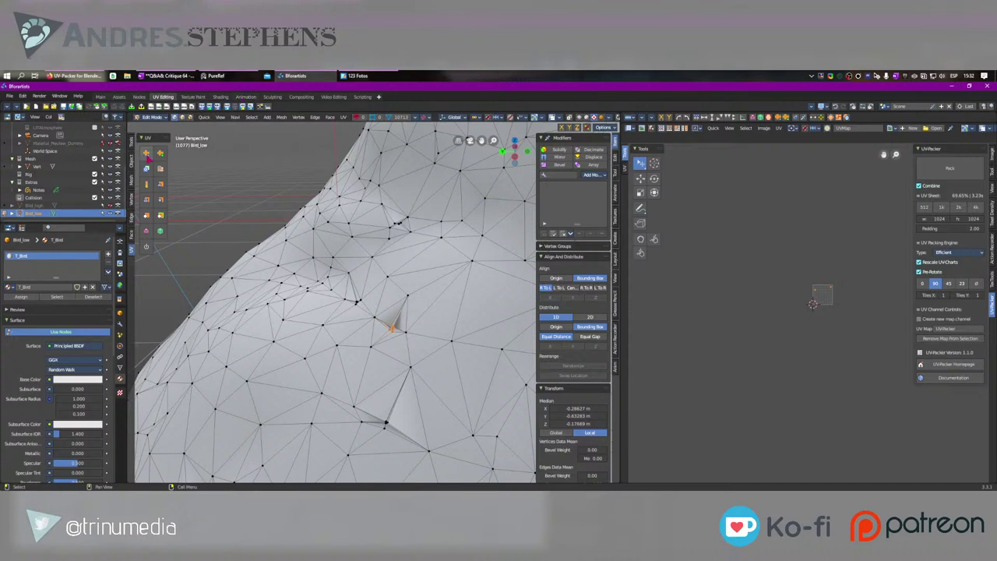
left_click(132, 179)
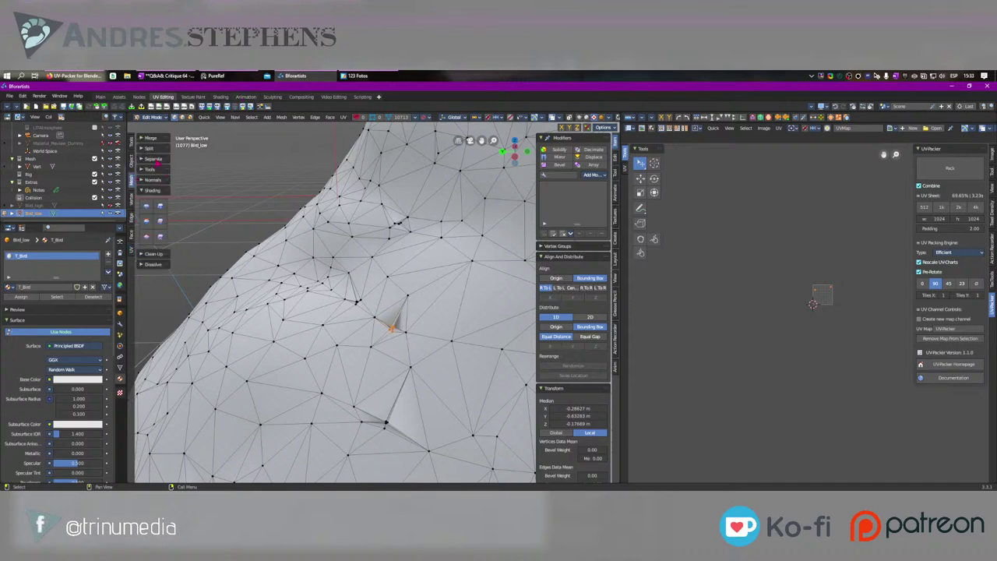
left_click(149, 138)
left_click(146, 154)
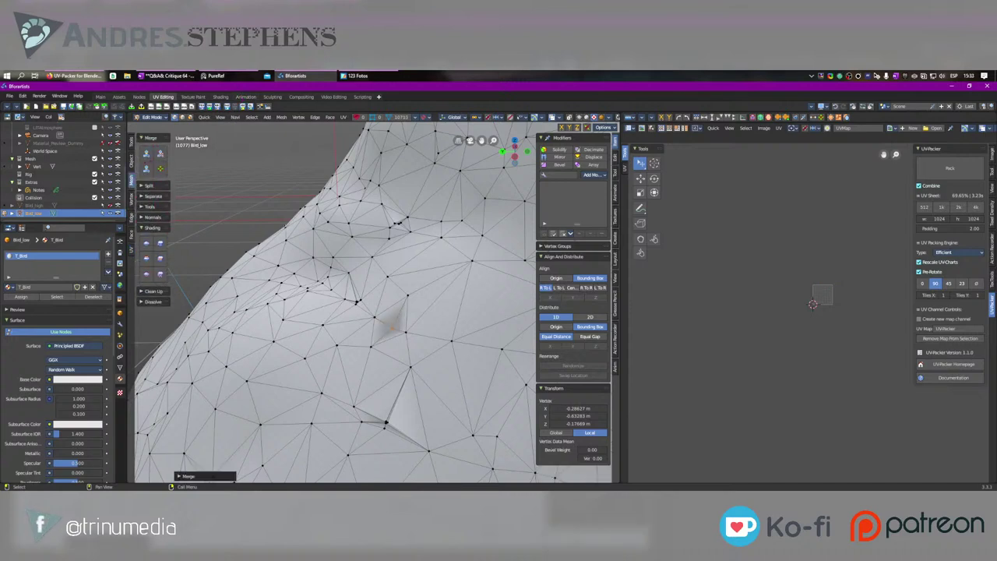
Step: Merge the clustered vertices of the larger spike just below the first one and return Bird_low to Object Mode
left_click_drag(377, 413, 396, 433)
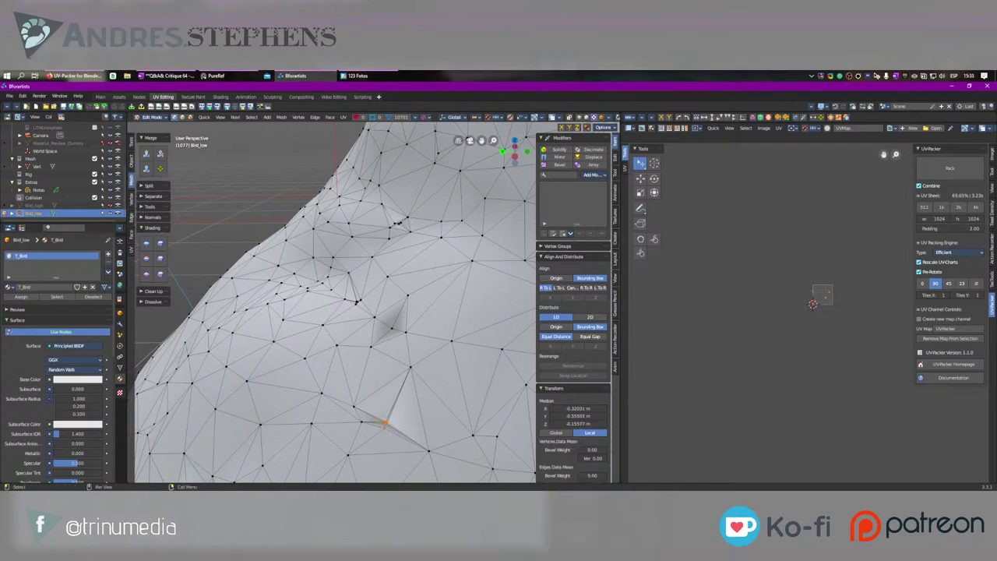
left_click(146, 154)
scroll(373, 302, "down", 2)
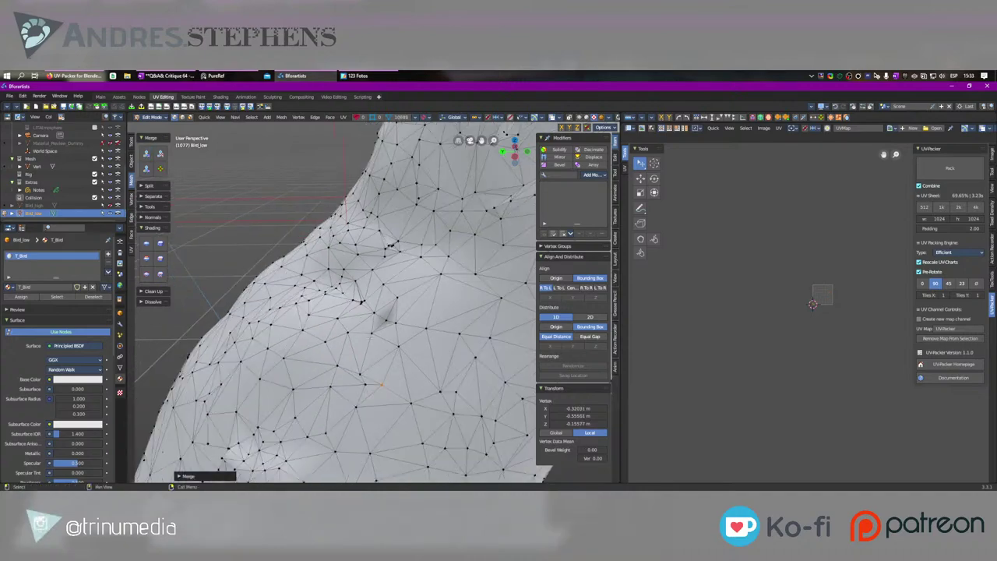
left_click(475, 357)
middle_click_drag(436, 327, 429, 374)
scroll(405, 327, "down", 8)
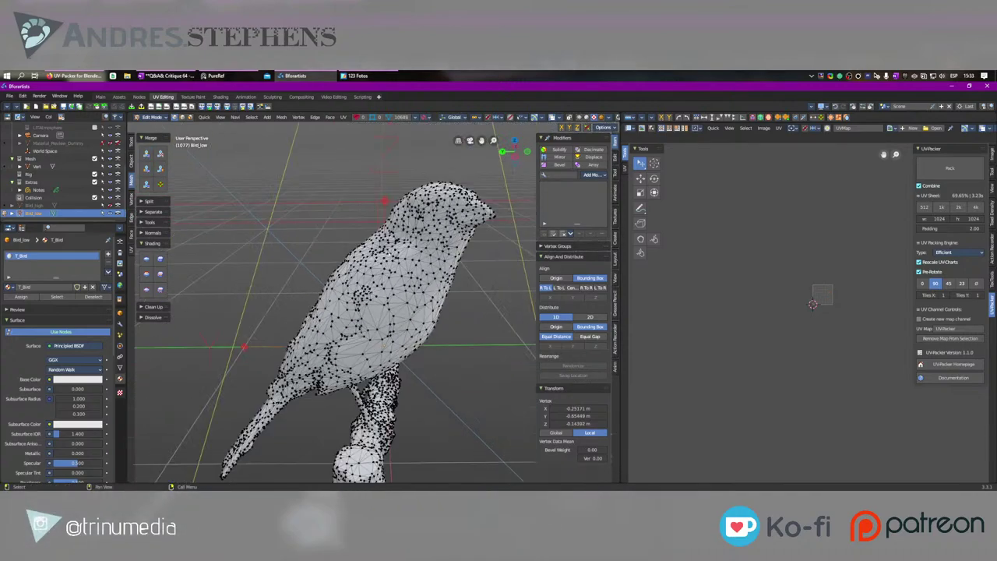
middle_click_drag(374, 335, 421, 281)
key("Tab")
middle_click_drag(268, 396, 260, 383)
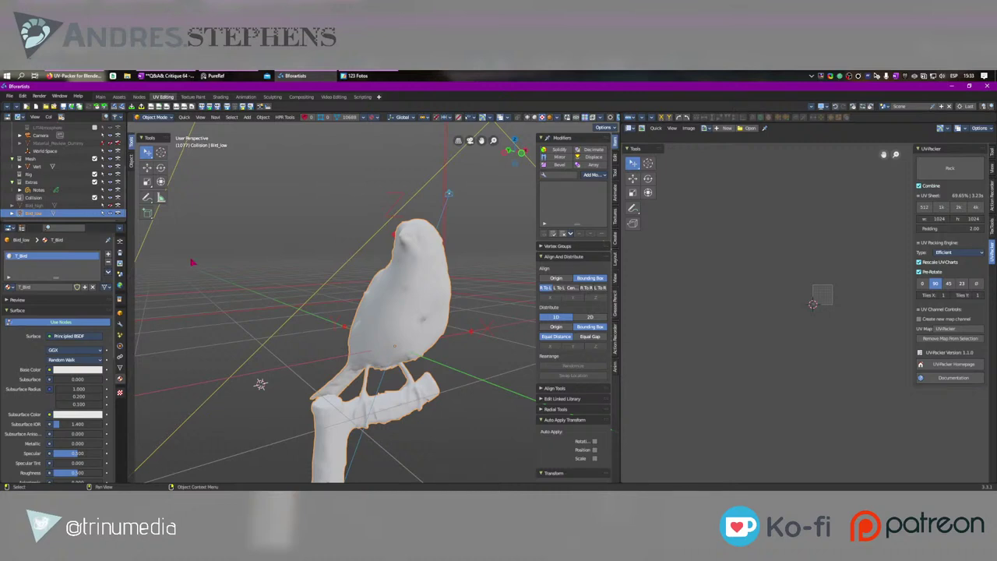
Step: Switch Bird_low to Sculpt Mode to examine the Remesh options, and return to Object Mode
key("ctrl+Tab")
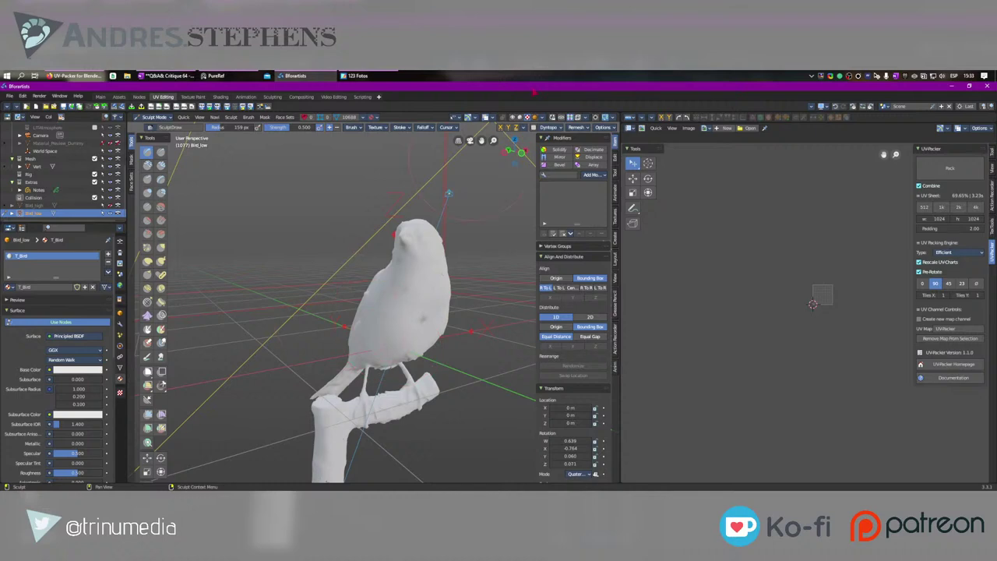
left_click(574, 127)
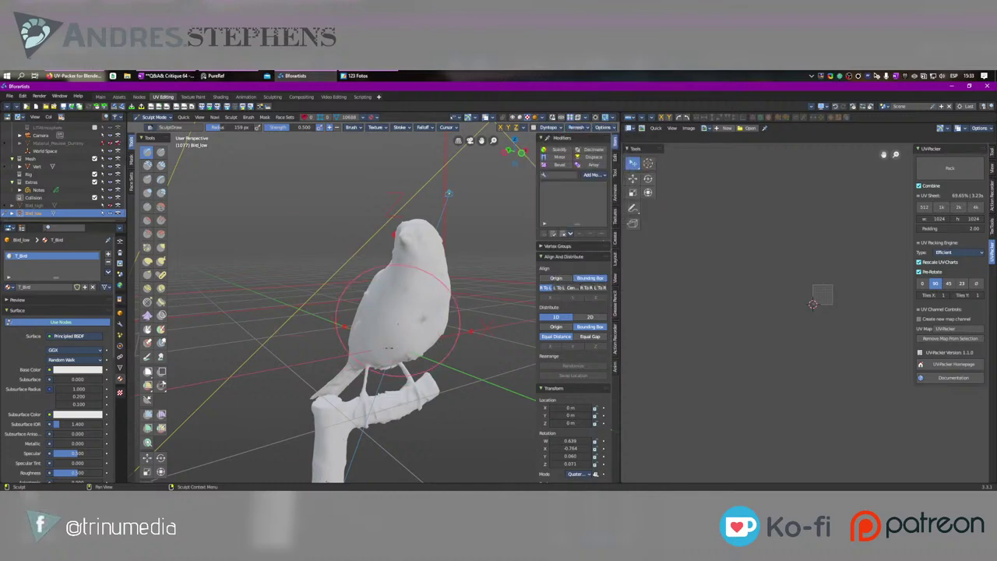
key("ctrl+Tab")
mouse_move(362, 362)
middle_mouse_down()
mouse_move(376, 340)
mouse_move(327, 351)
middle_mouse_up()
left_click(604, 128)
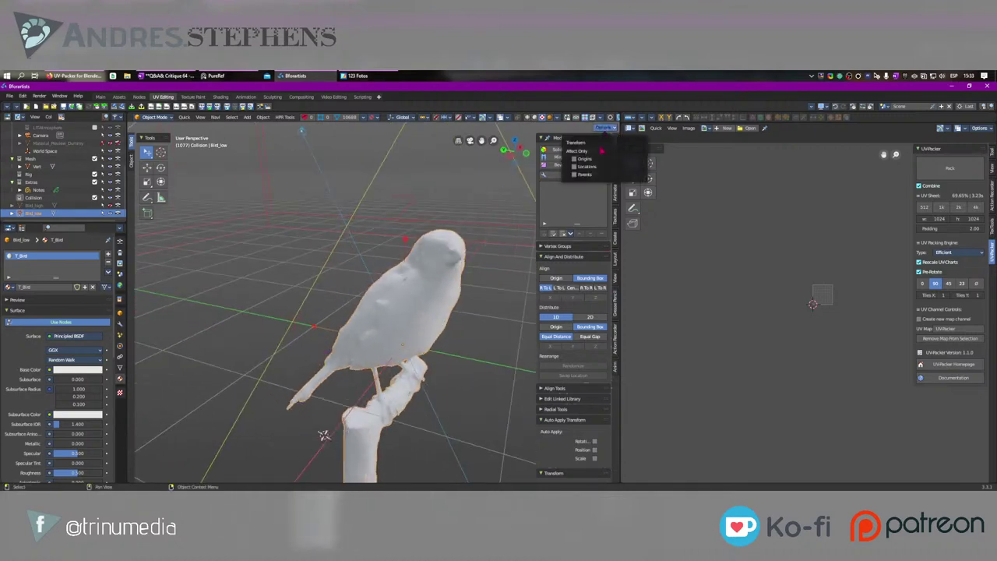
key("ctrl+Tab")
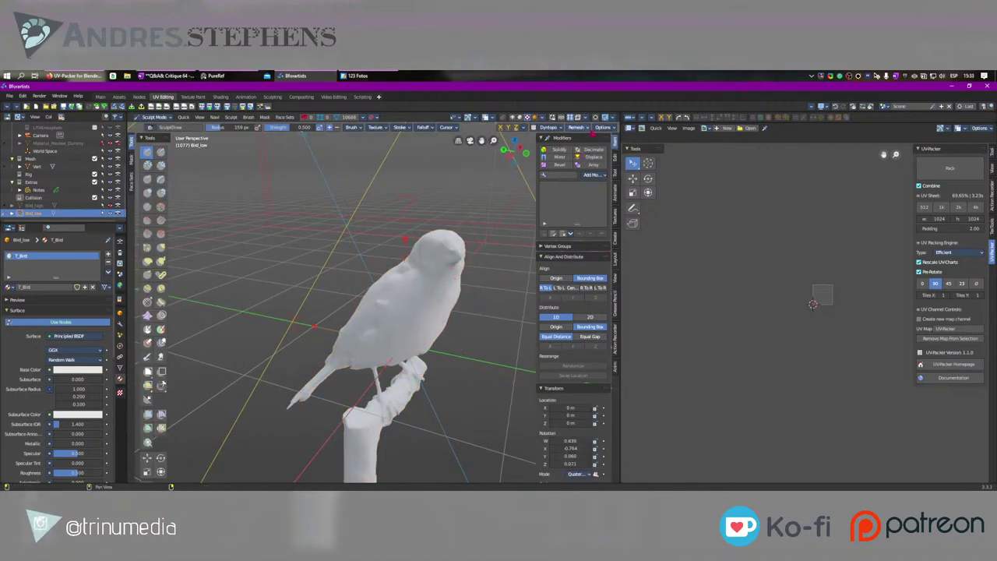
left_click(575, 127)
left_click(574, 215)
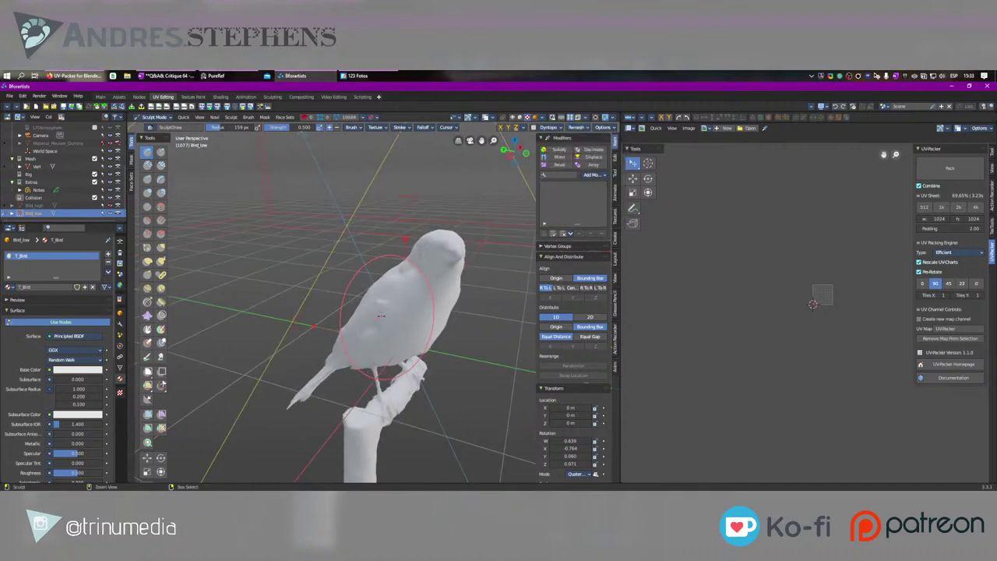
mouse_move(381, 316)
middle_mouse_down()
mouse_move(350, 306)
mouse_move(462, 289)
mouse_move(413, 302)
middle_mouse_up()
key("ctrl+Tab")
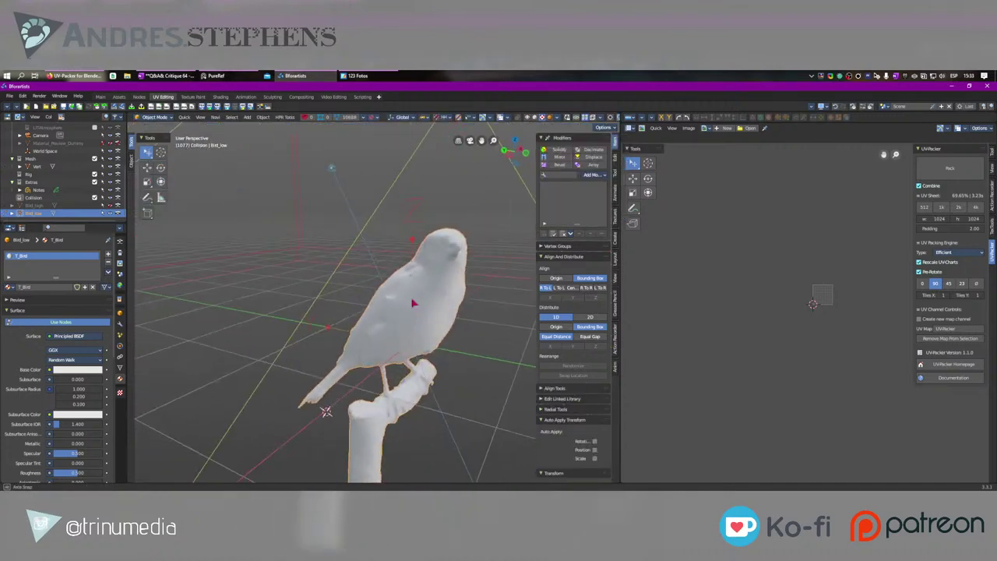
Step: Check the materials assigned to Bird_high and Bird_low, leaving Bird_low selected
scroll(412, 302, "up", 3)
scroll(412, 302, "down", 7)
scroll(413, 303, "up", 5)
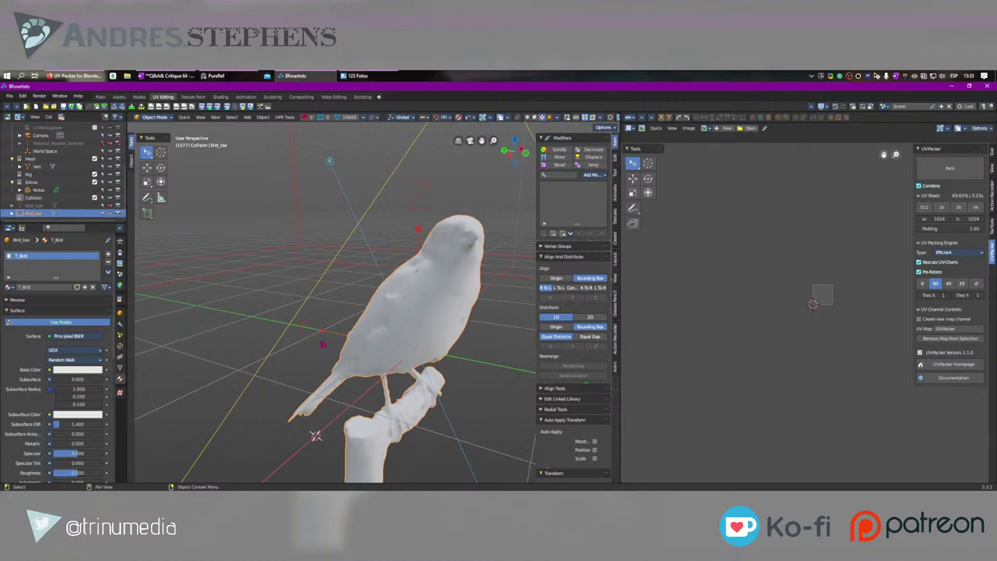
left_click(37, 206)
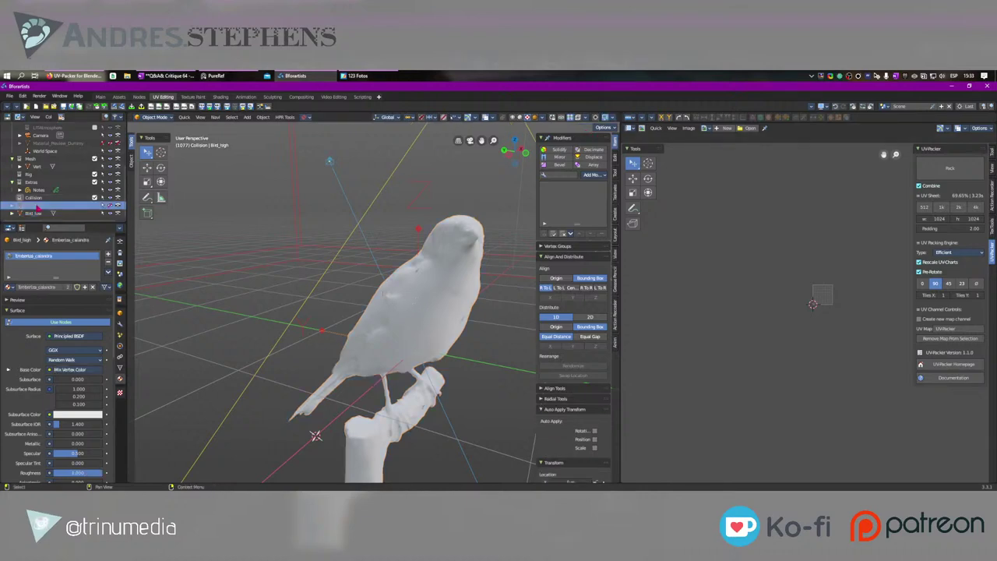
left_click(32, 213)
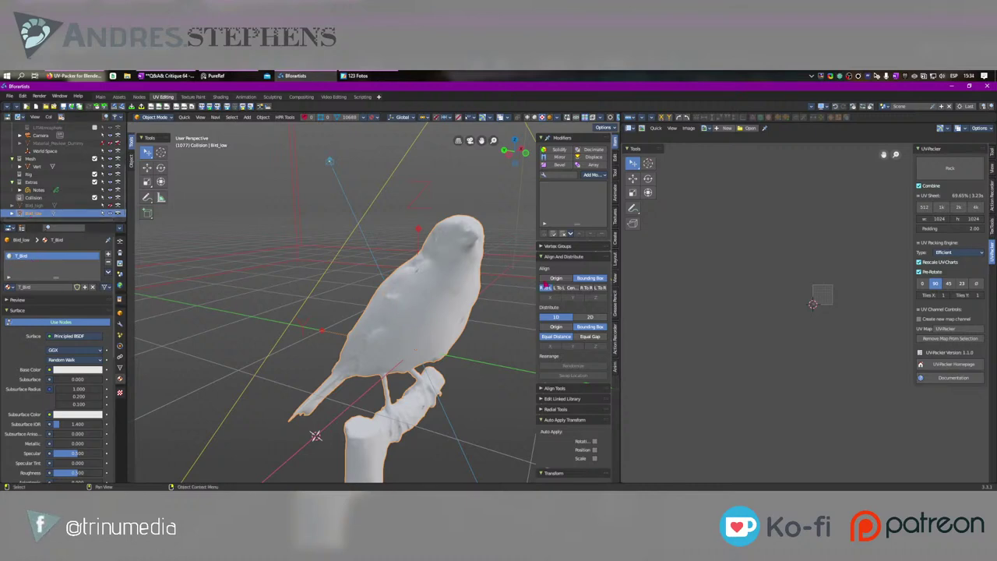
Step: Display the EZ Baker settings enlarged in the 3D view's sidebar and check the High, Low and Cage name suffixes
left_click(615, 222)
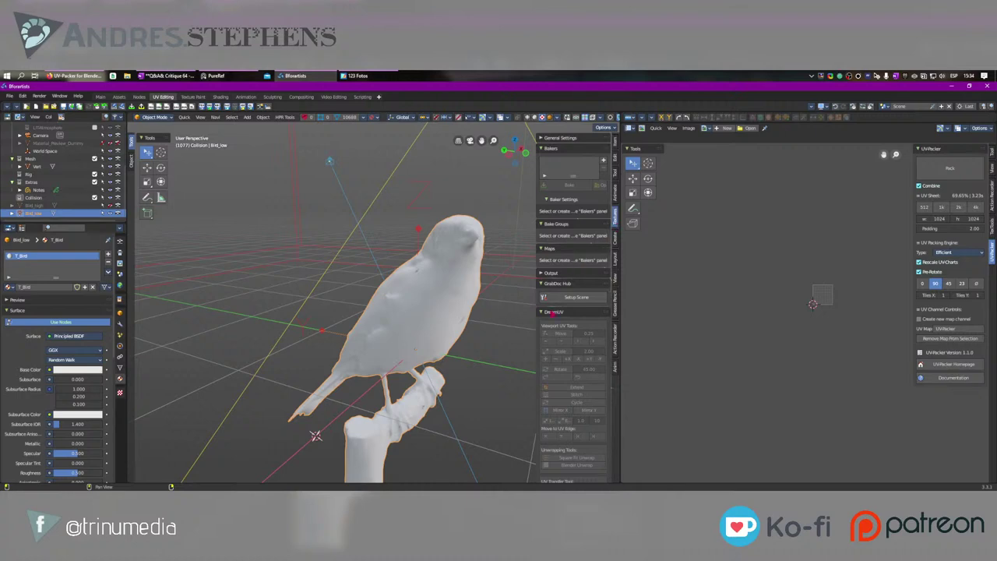
middle_click_drag(557, 248, 550, 218, "ctrl")
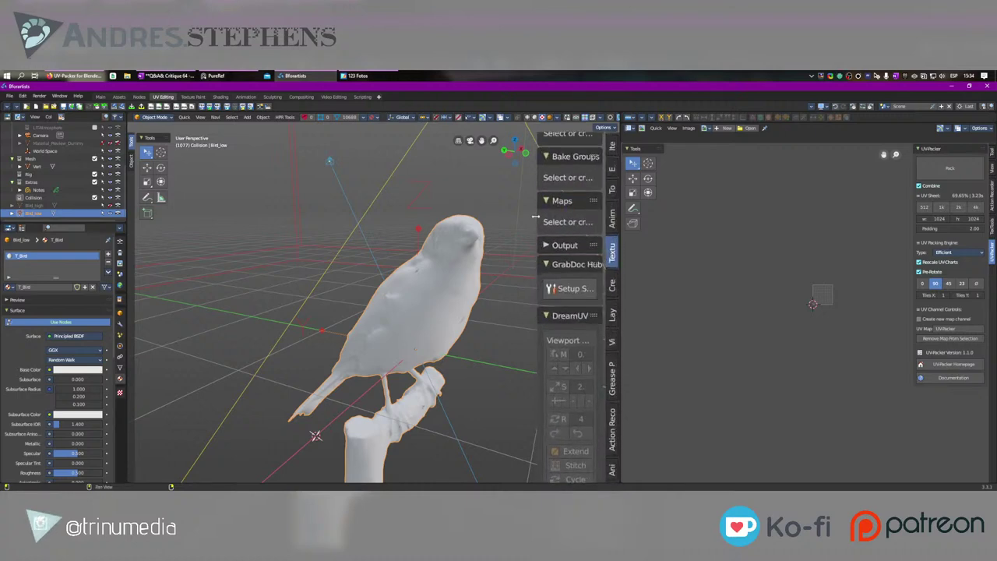
left_click_drag(536, 217, 410, 217)
middle_click_drag(498, 214, 501, 277)
scroll(501, 276, "up", 3)
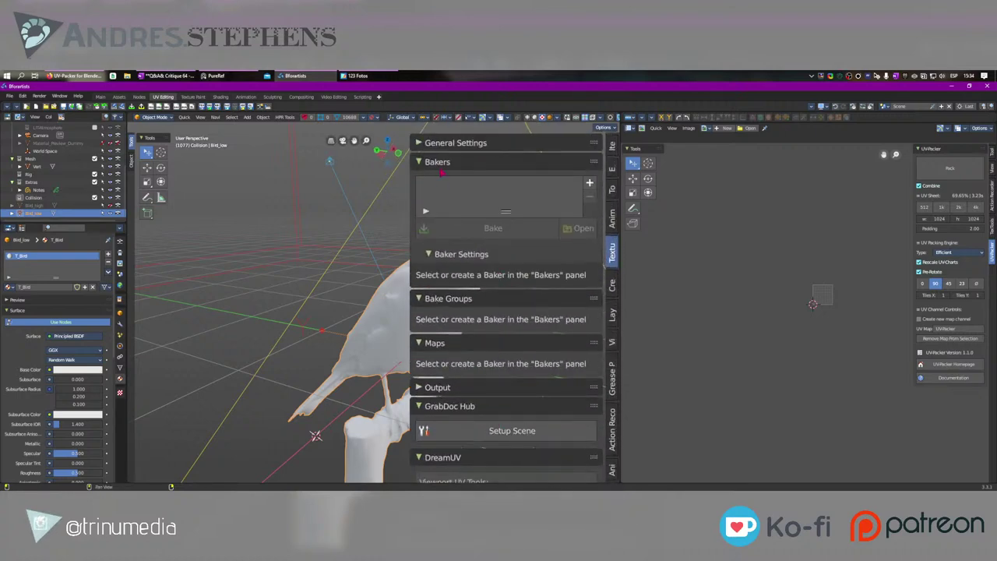
left_click(421, 143)
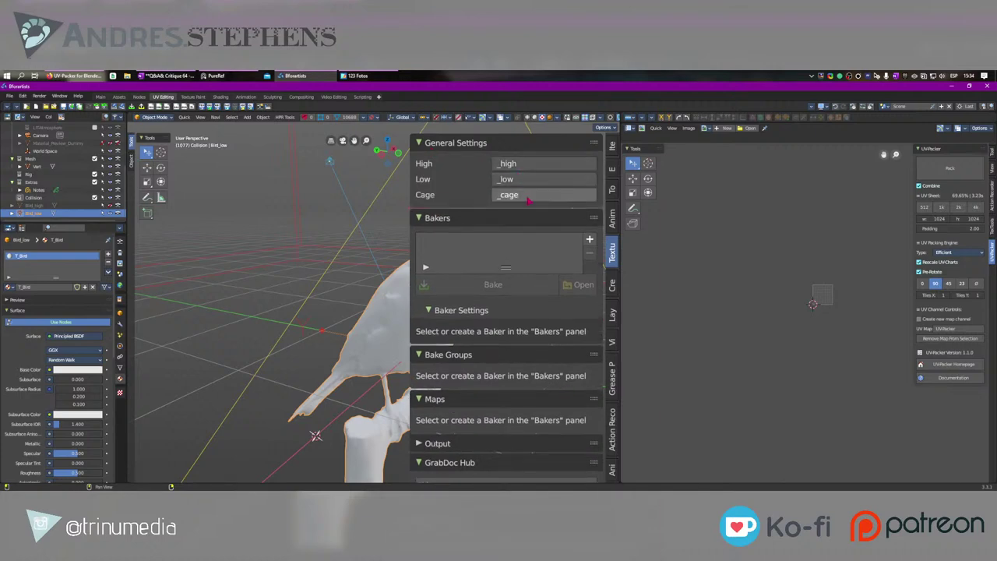
left_click(465, 143)
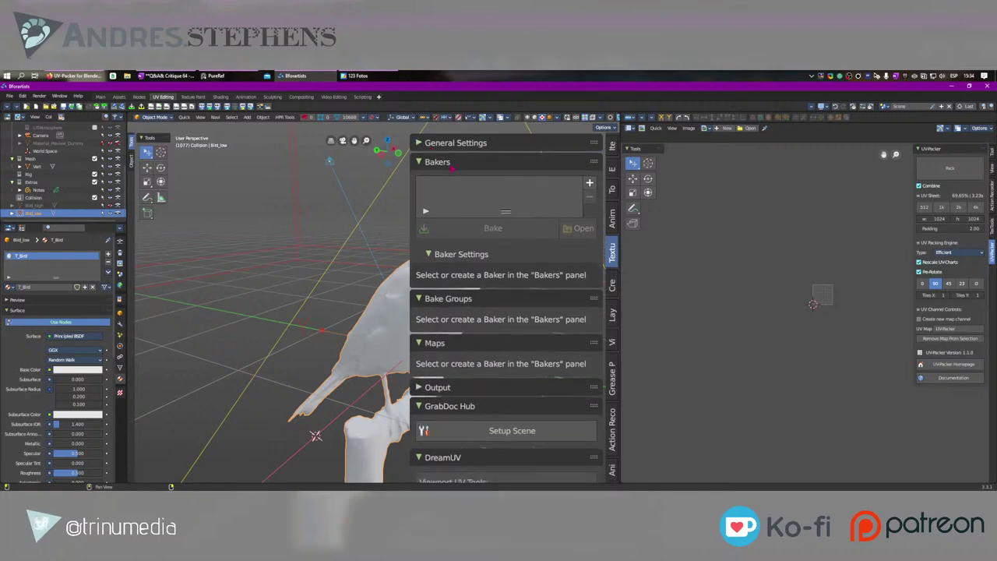
Step: Add a new baker in EZ Baker and look through its bake group, map and output settings
left_click(590, 183)
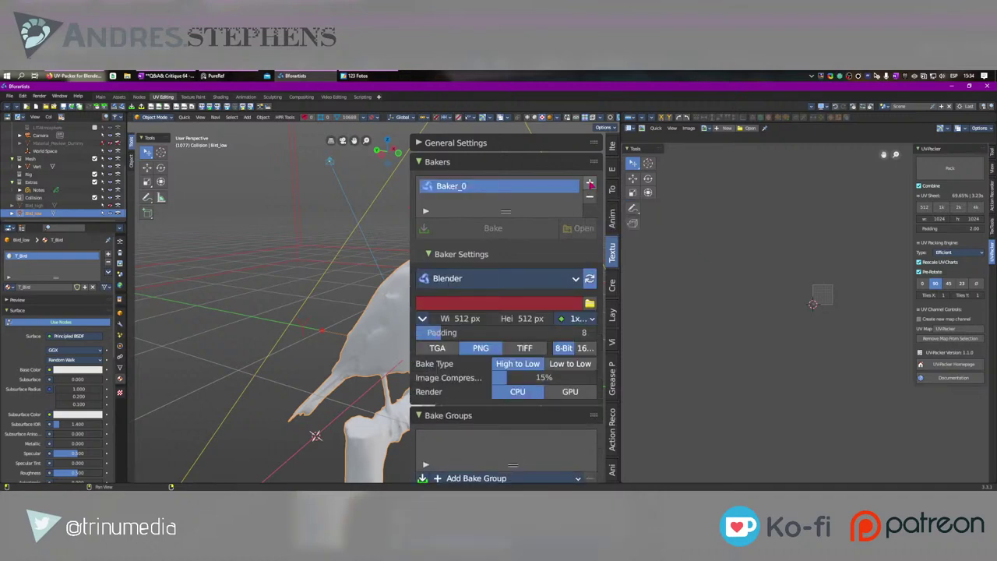
scroll(521, 269, "down", 4)
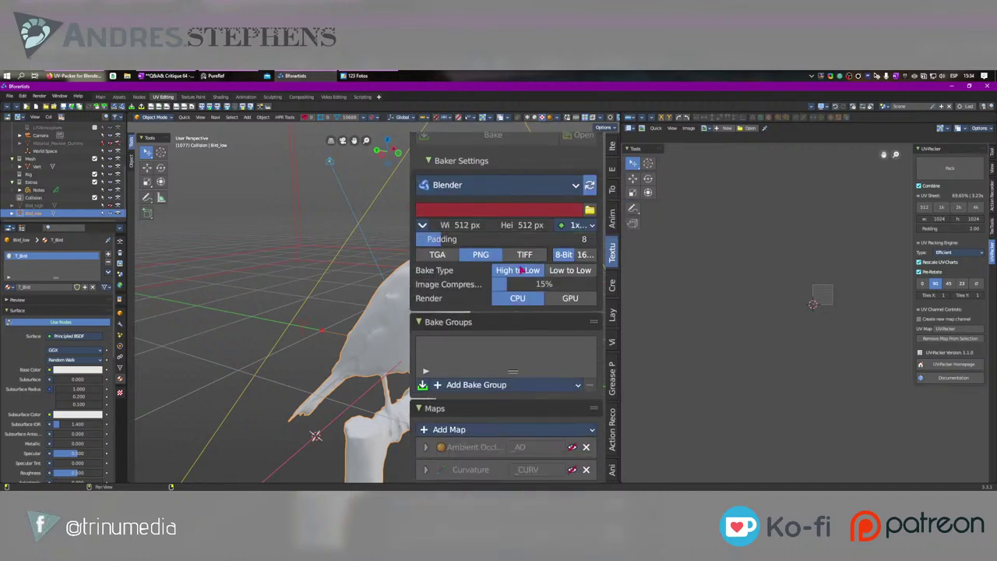
scroll(521, 269, "down", 3)
scroll(490, 273, "down", 2)
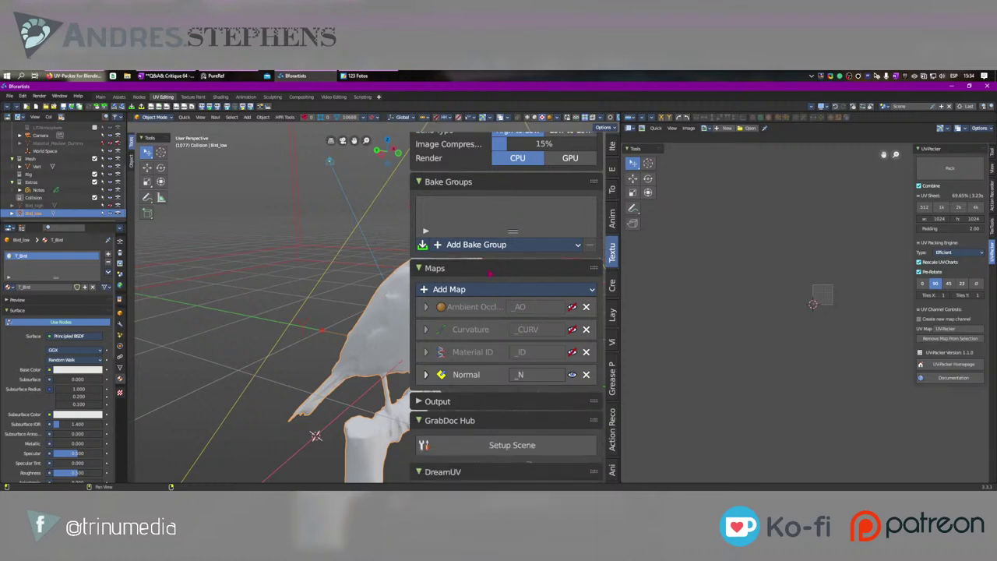
left_click(438, 401)
left_click(440, 401)
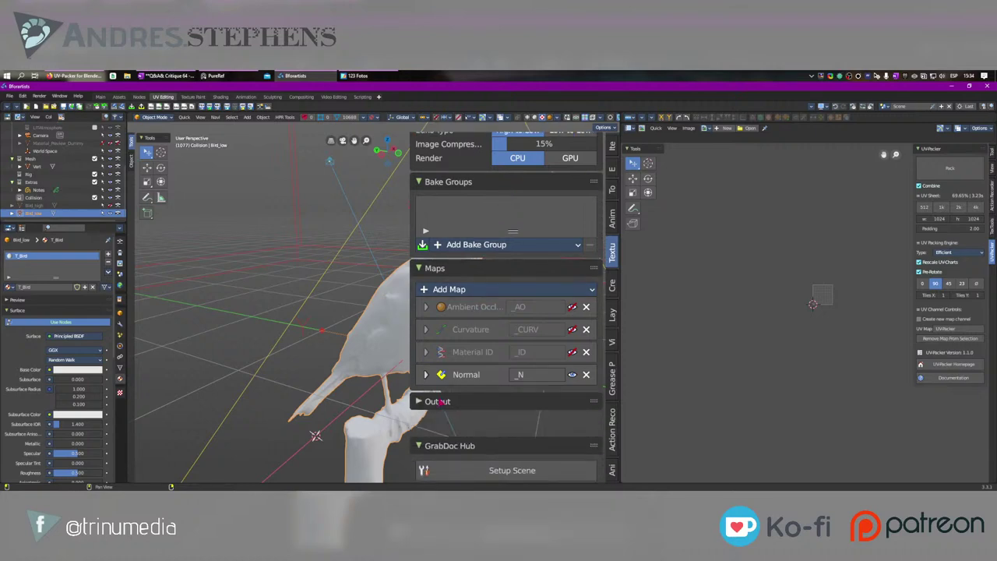
scroll(439, 401, "up", 8)
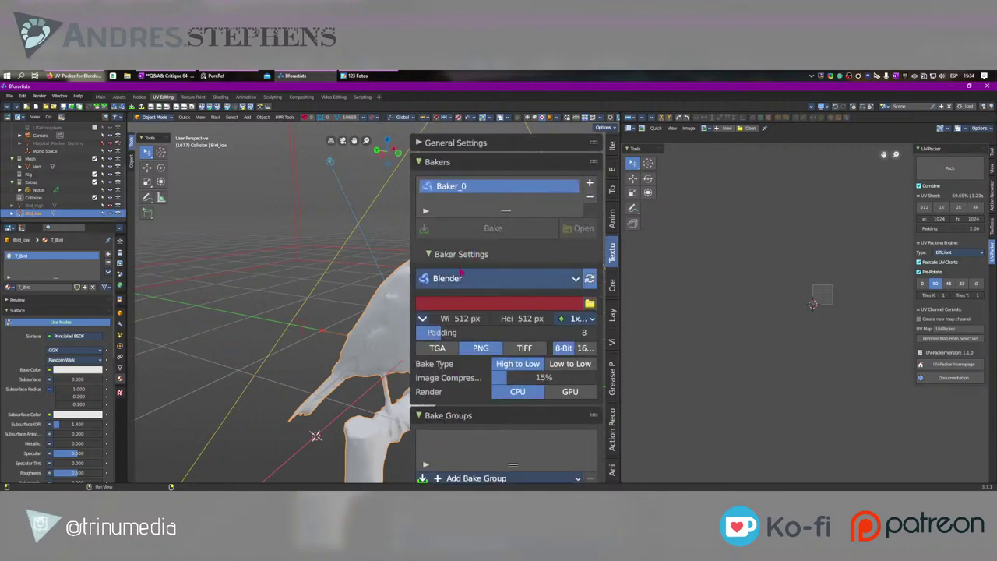
Step: Keep Blender as the baking engine, set the texture size to 1k and render on the GPU
left_click(460, 274)
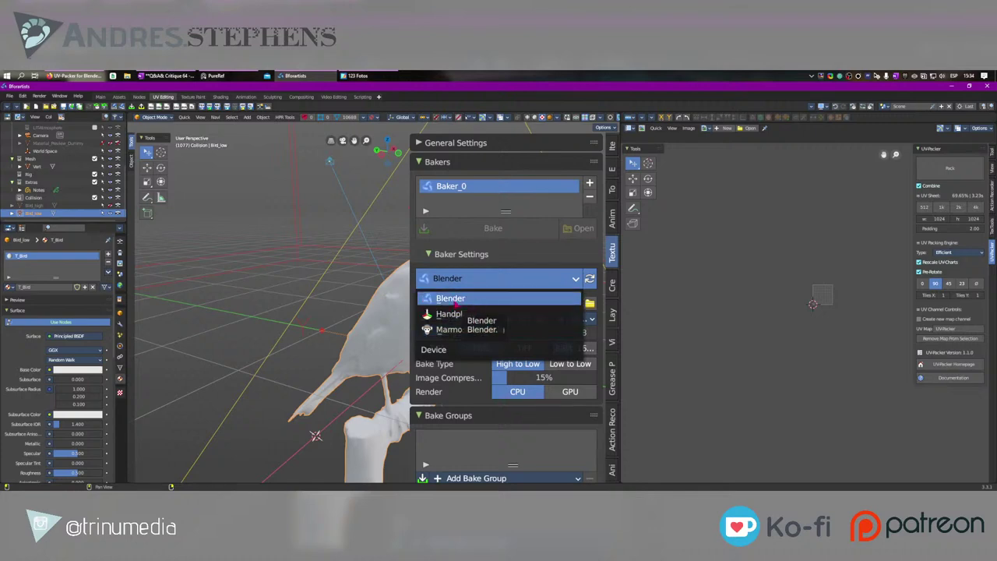
left_click(456, 304)
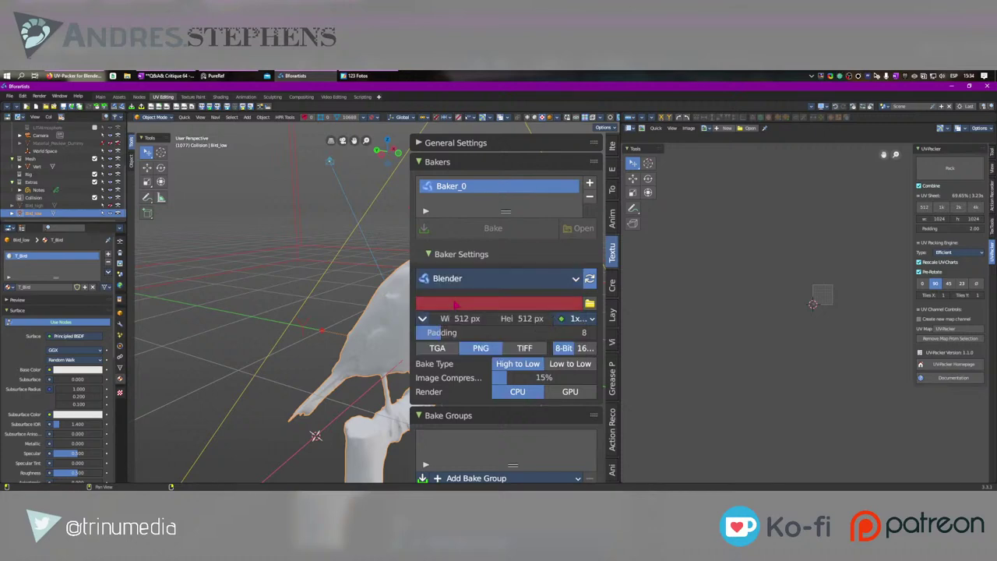
left_click(422, 318)
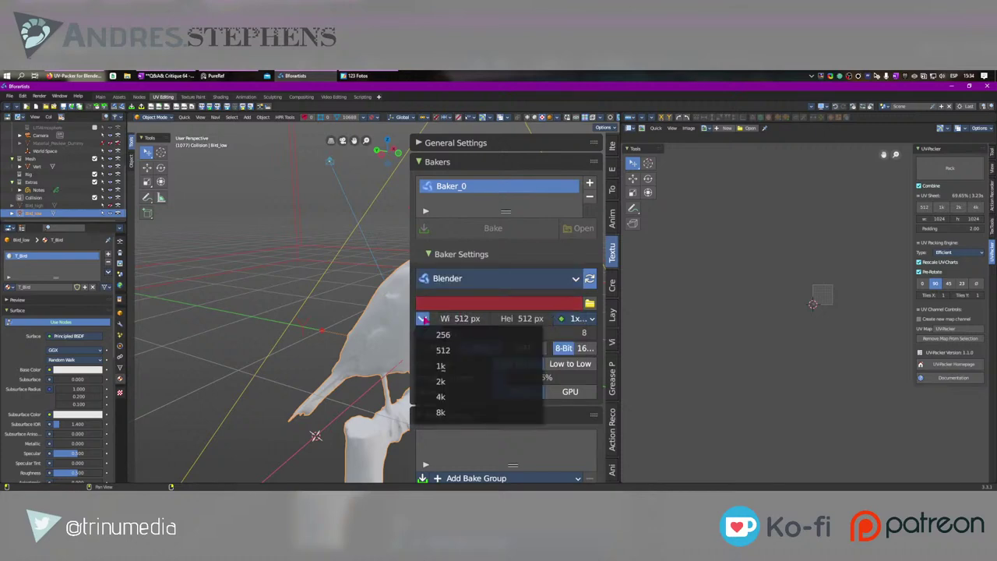
left_click(441, 365)
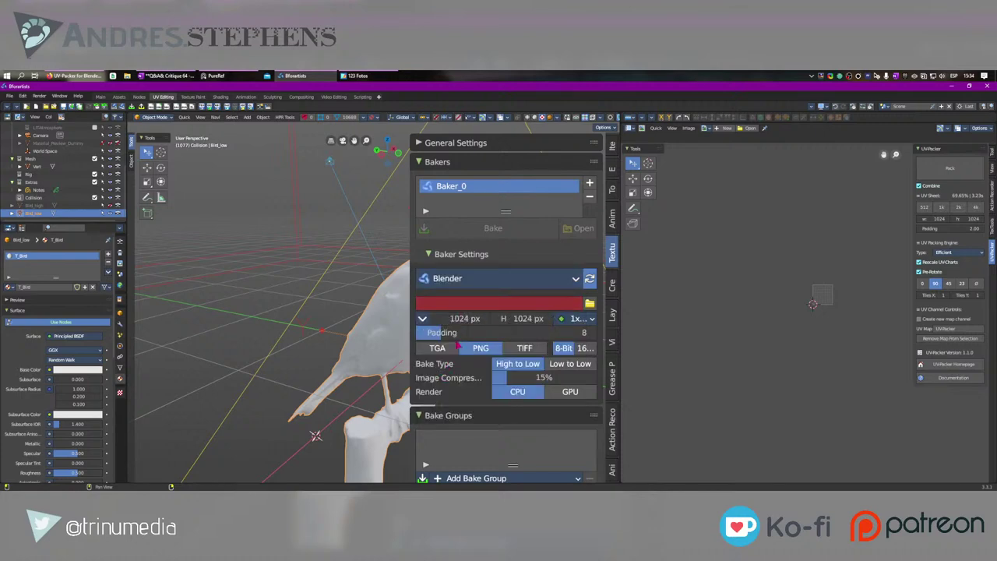
left_click(568, 392)
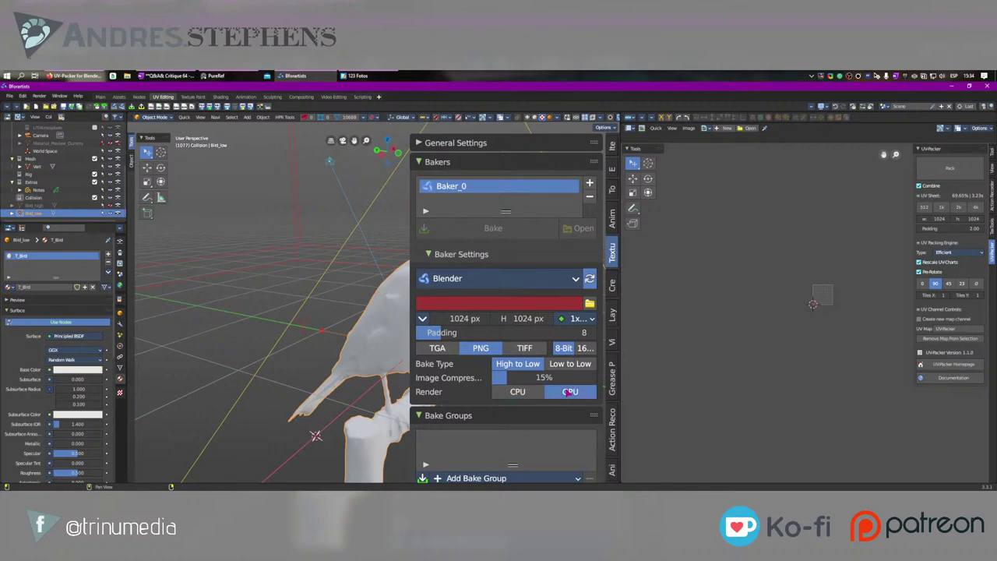
Step: Browse for the baker's output path from the Trinumedia bookmark through Sub-Projects, Social - Trinumedia, Scenes and QnAnCritique to the QnA_064 folder
left_click(589, 303)
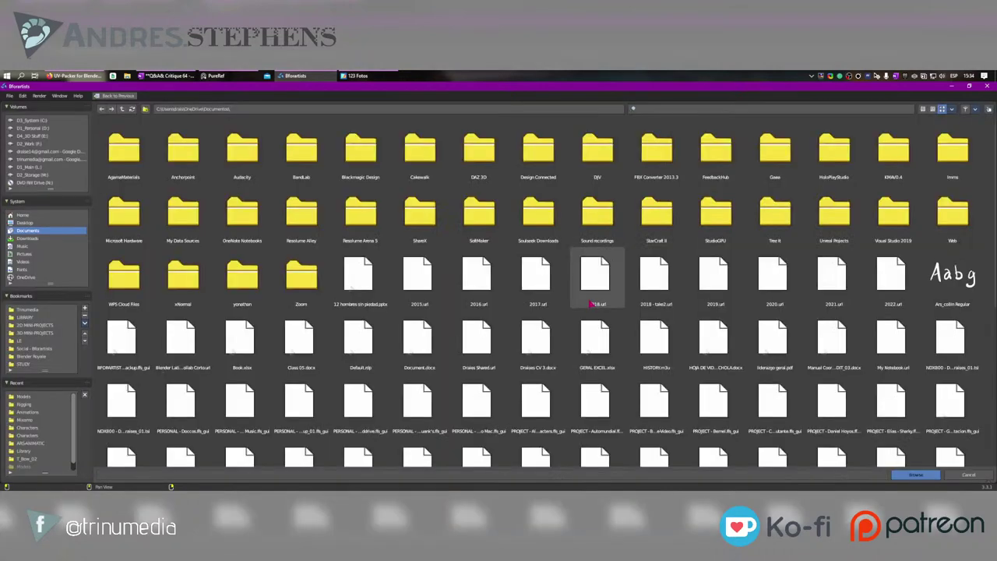
left_click(31, 311)
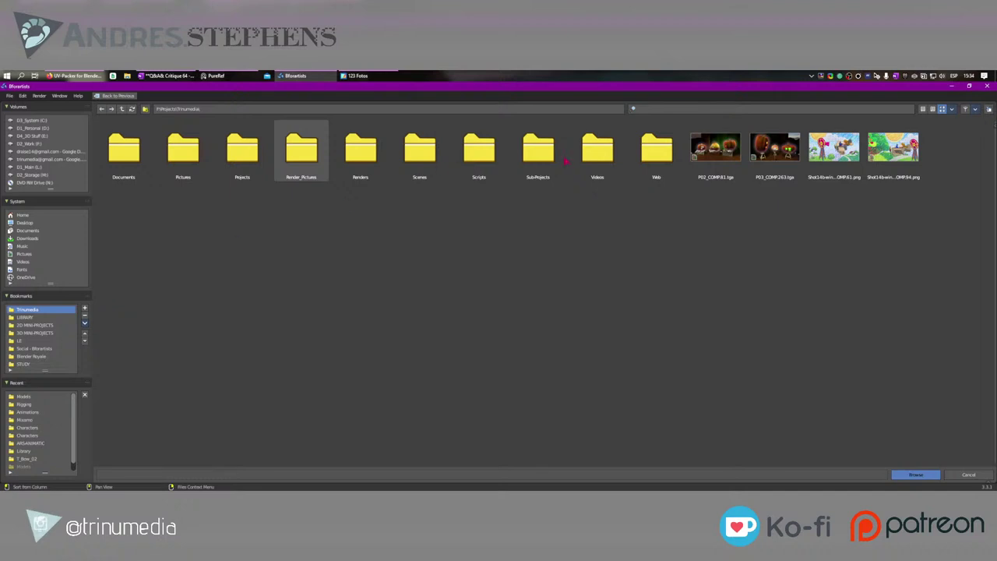
double_click(552, 153)
double_click(347, 158)
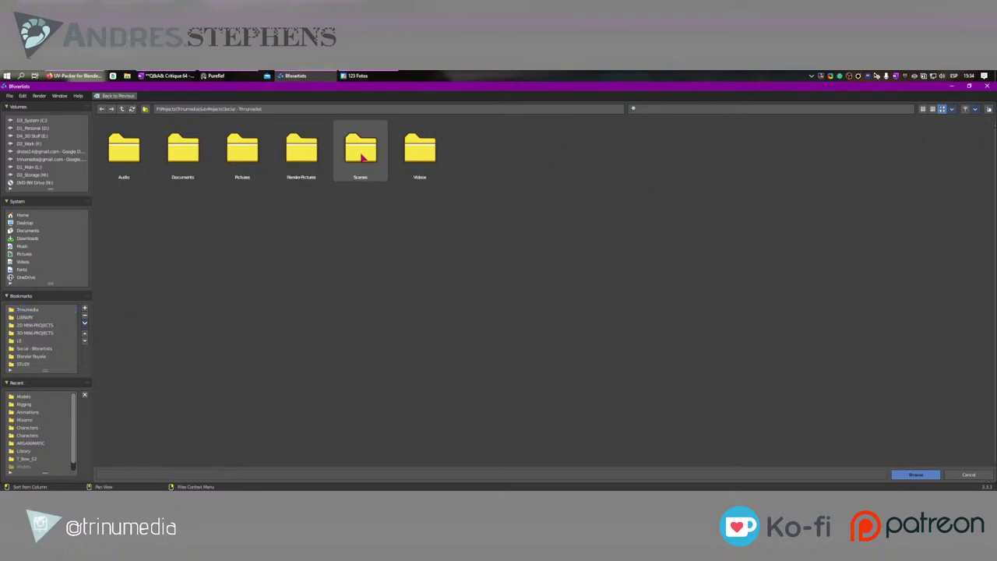
left_click(253, 154)
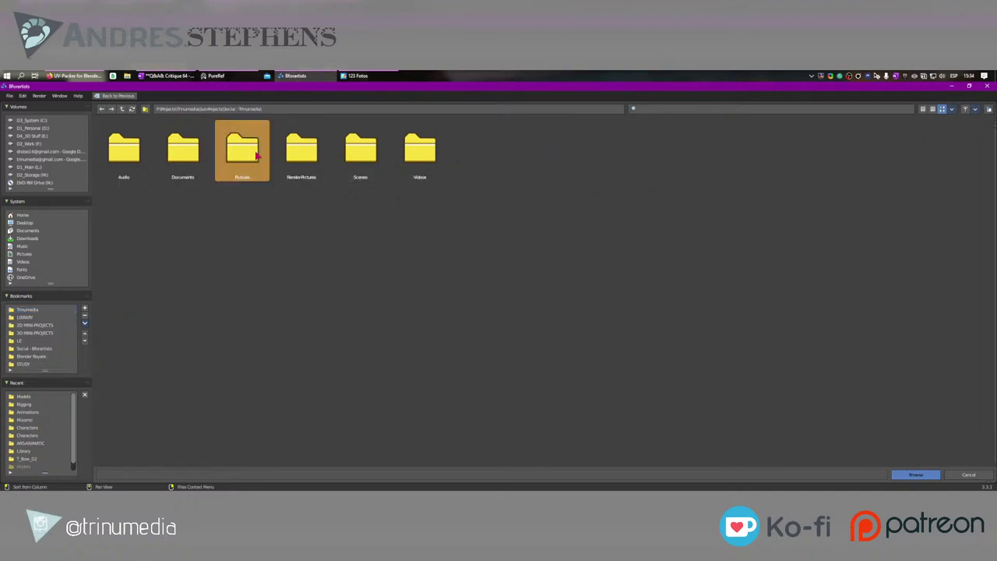
left_click(363, 158)
double_click(362, 159)
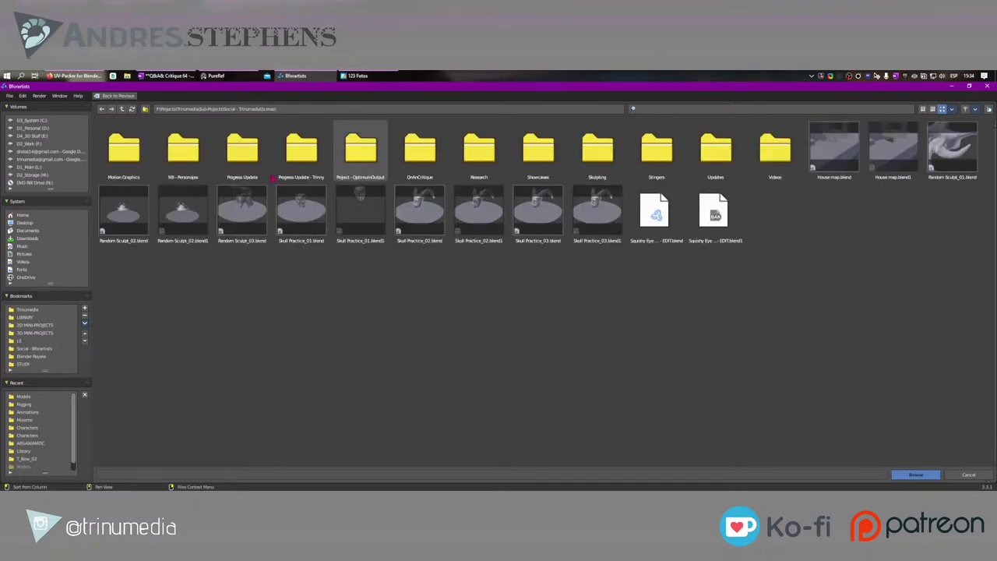
left_click(419, 152)
double_click(420, 152)
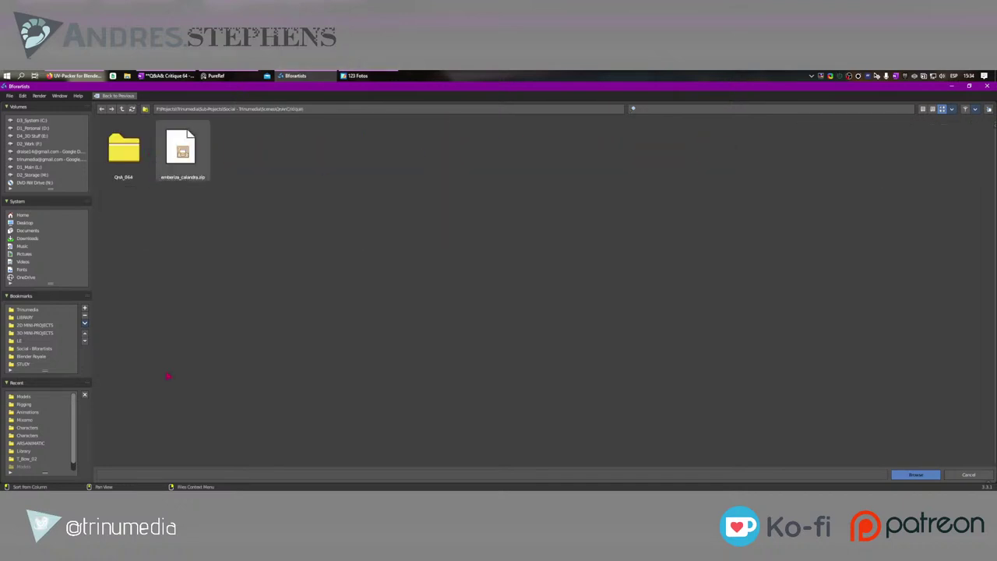
double_click(134, 157)
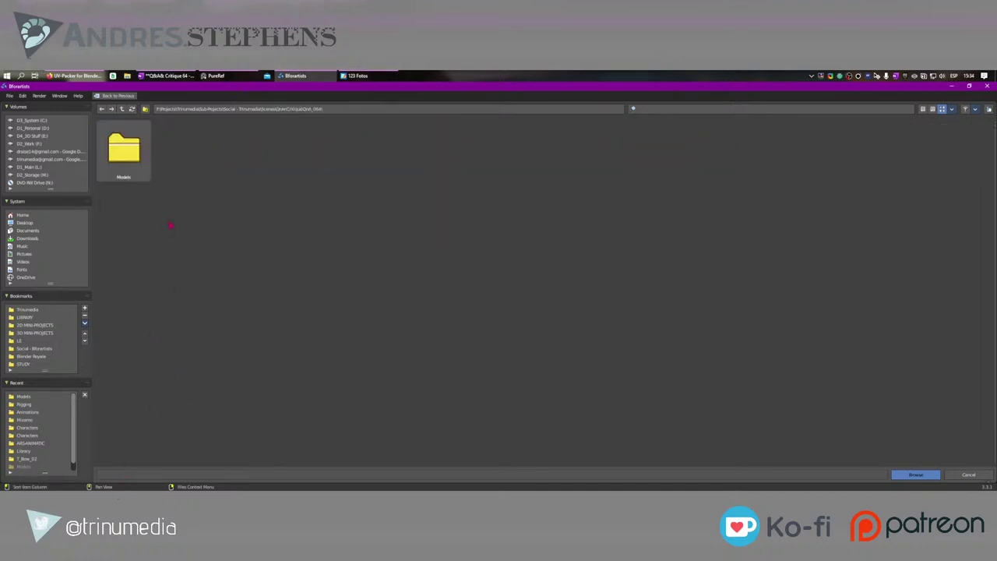
Step: Create a folder named Pictures inside QnA_064 and accept it as the baker's output path
left_click(146, 110)
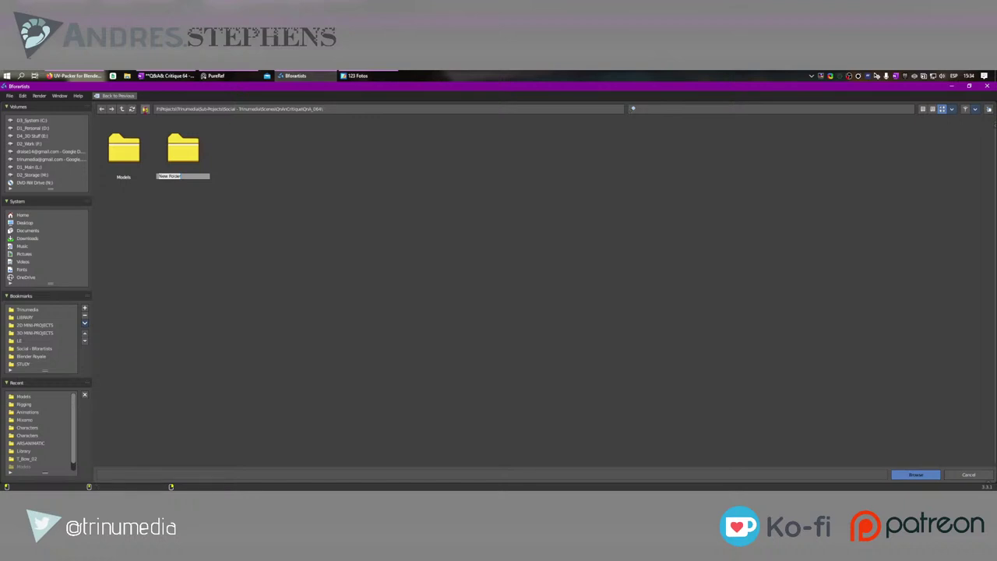
type("Pictures")
key("Return")
double_click(184, 149)
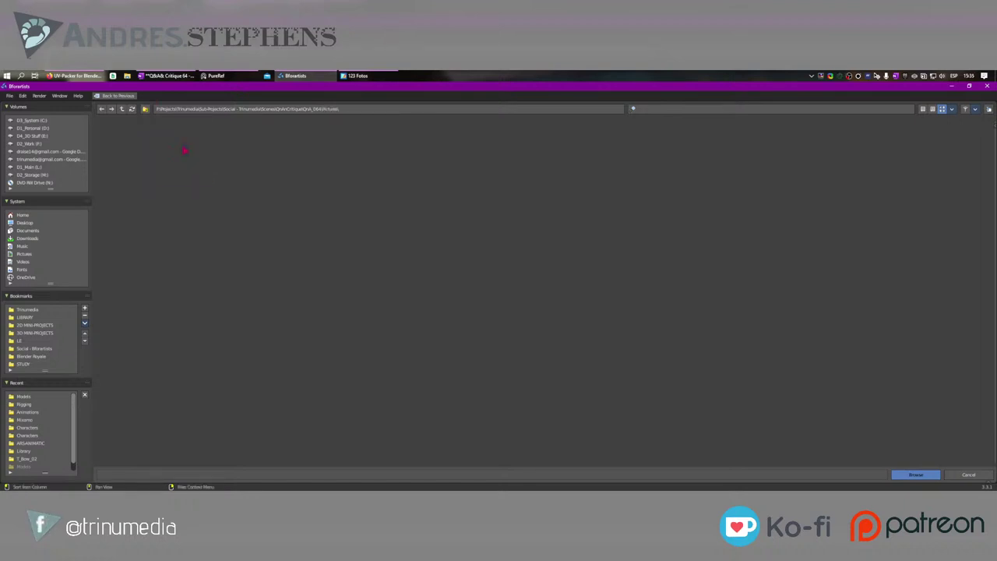
left_click(915, 475)
Step: Set the baker's padding to 4
scroll(490, 304, "down", 3)
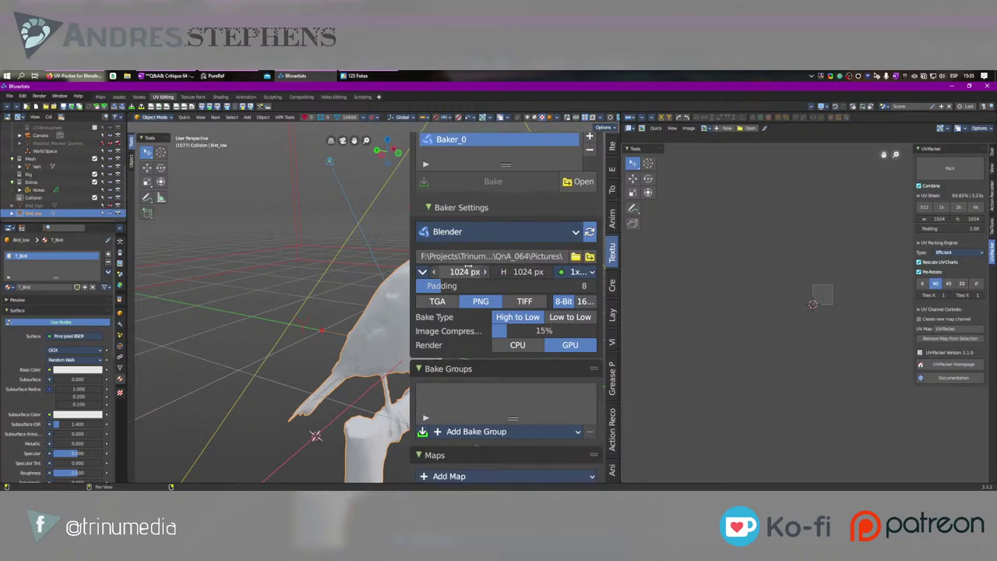
left_click(511, 286)
type("2")
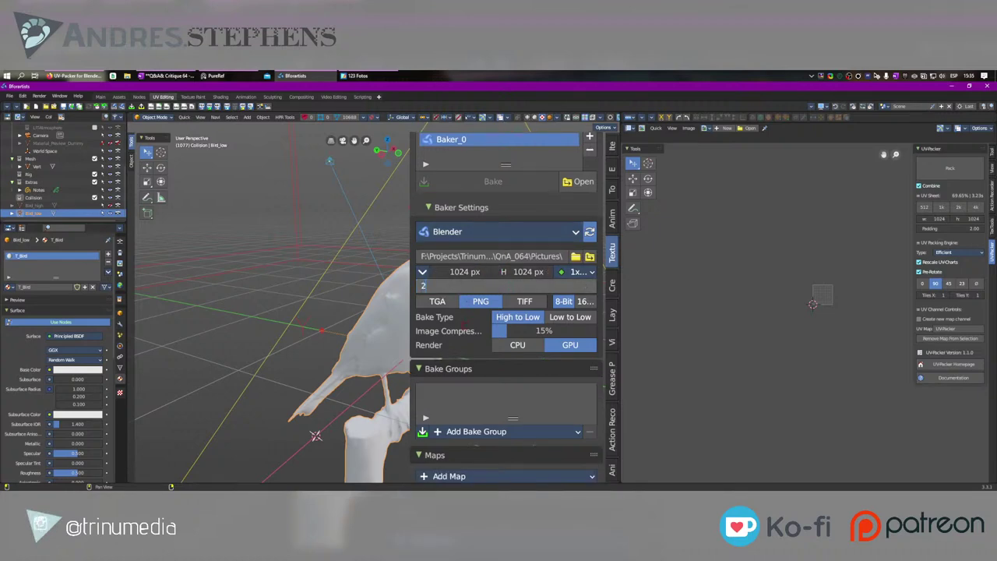
key("Return")
left_click(472, 286)
type("4")
key("Return")
Step: Add the bird bake group, which pairs Bird_high with Bird_low, and check the remaining group options
scroll(475, 374, "down", 2)
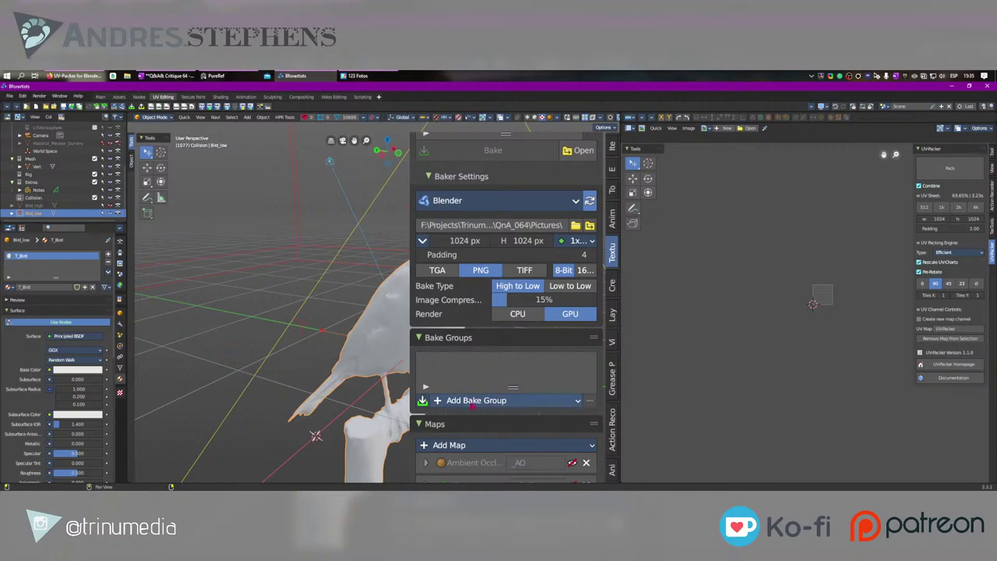
left_click(473, 401)
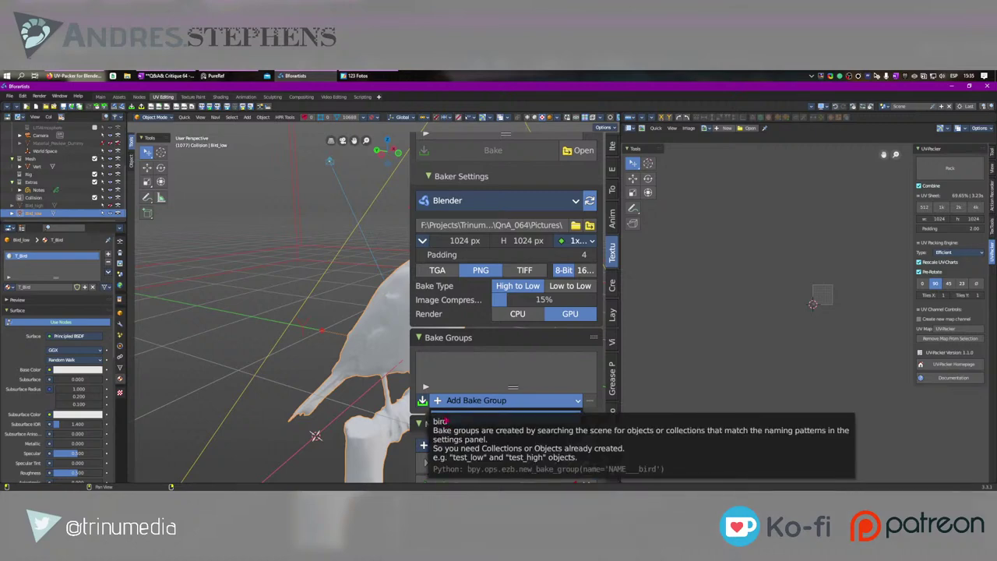
left_click(462, 423)
left_click(474, 402)
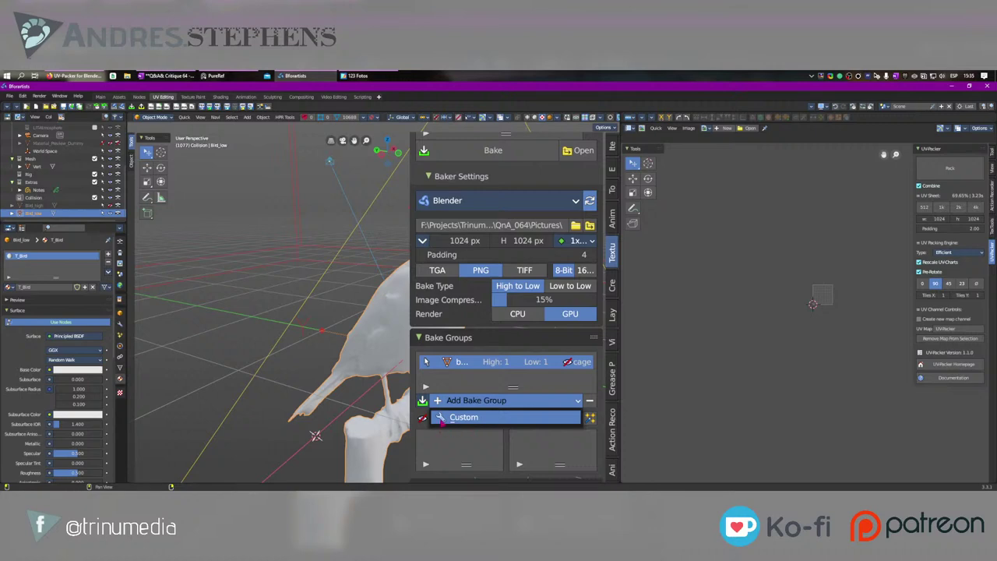
left_click(459, 413)
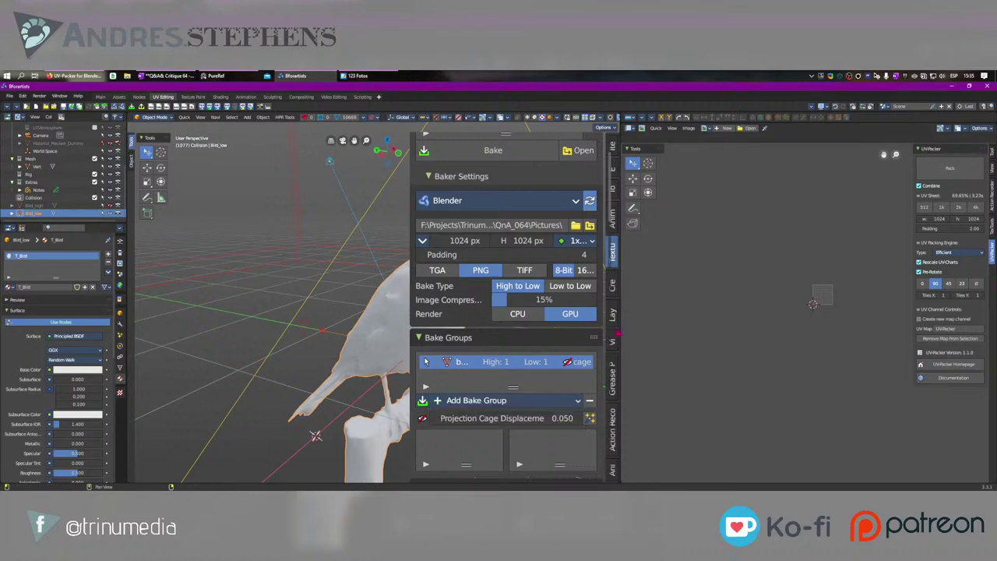
Step: Widen the 3D view and examine the whole Bird_low mesh from several sides
left_click_drag(616, 333, 765, 334)
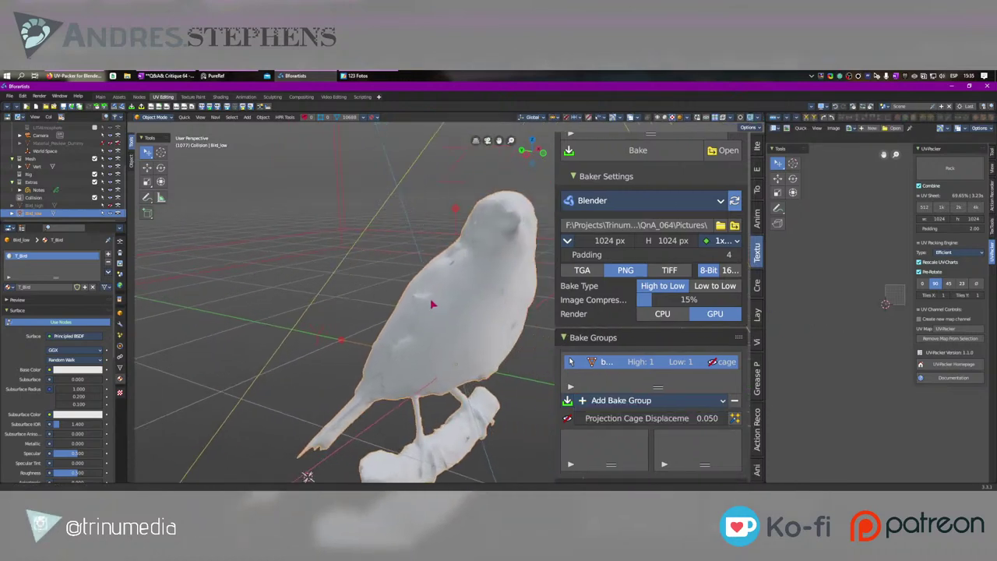
middle_click_drag(433, 303, 348, 319)
middle_click_drag(383, 385, 315, 262)
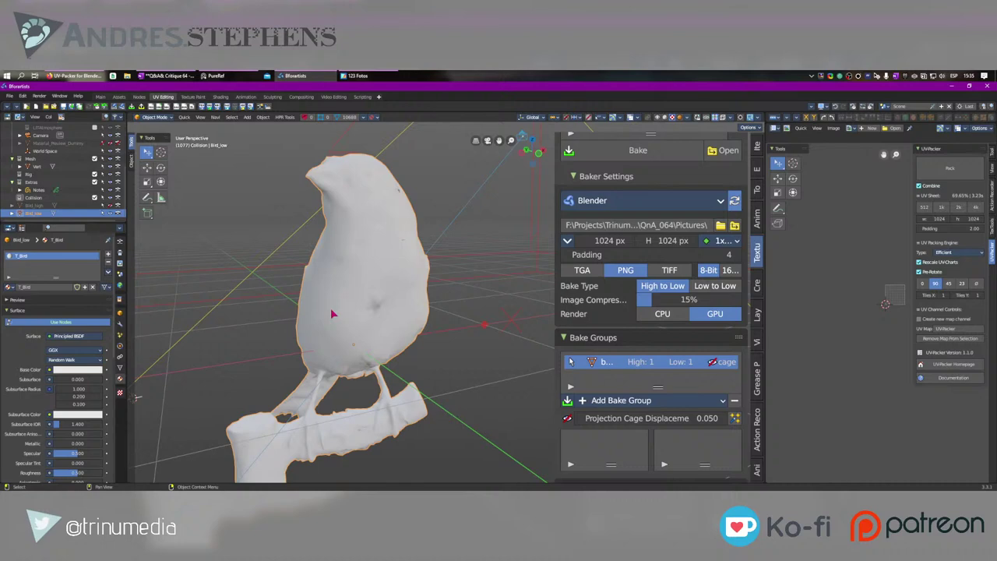
middle_click_drag(331, 314, 314, 291)
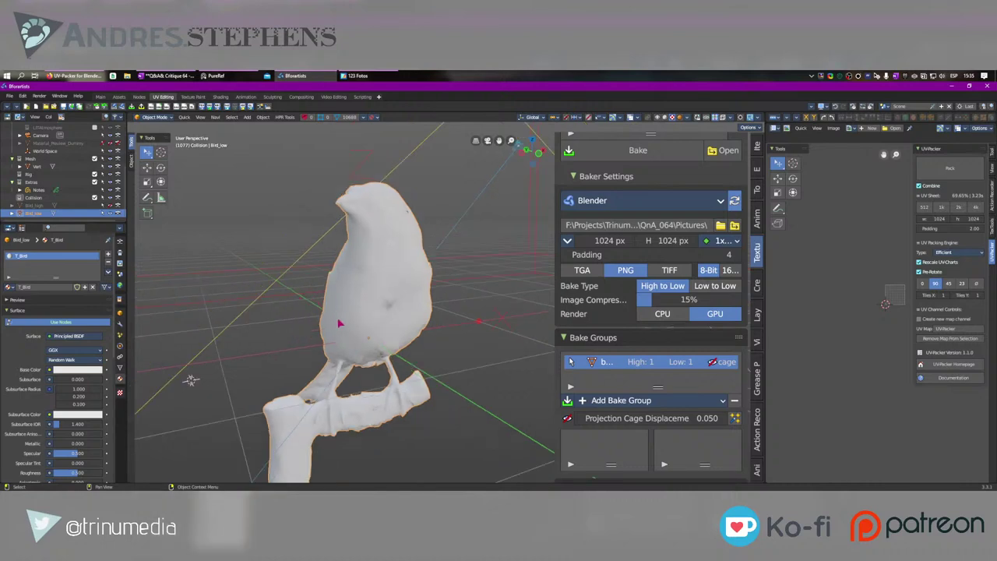
middle_click_drag(341, 324, 202, 390)
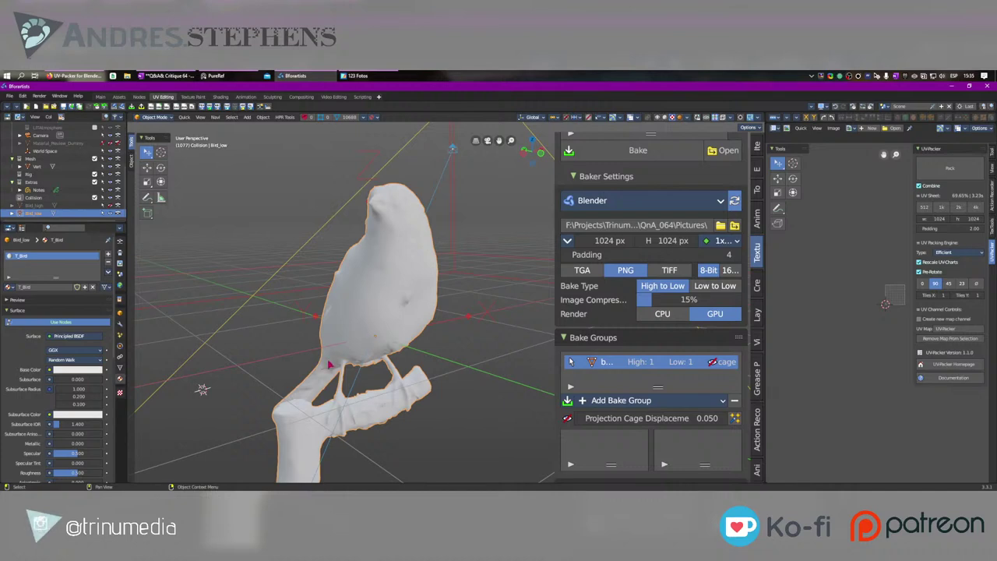
mouse_move(366, 342)
middle_mouse_down()
mouse_move(345, 350)
mouse_move(353, 356)
middle_mouse_up()
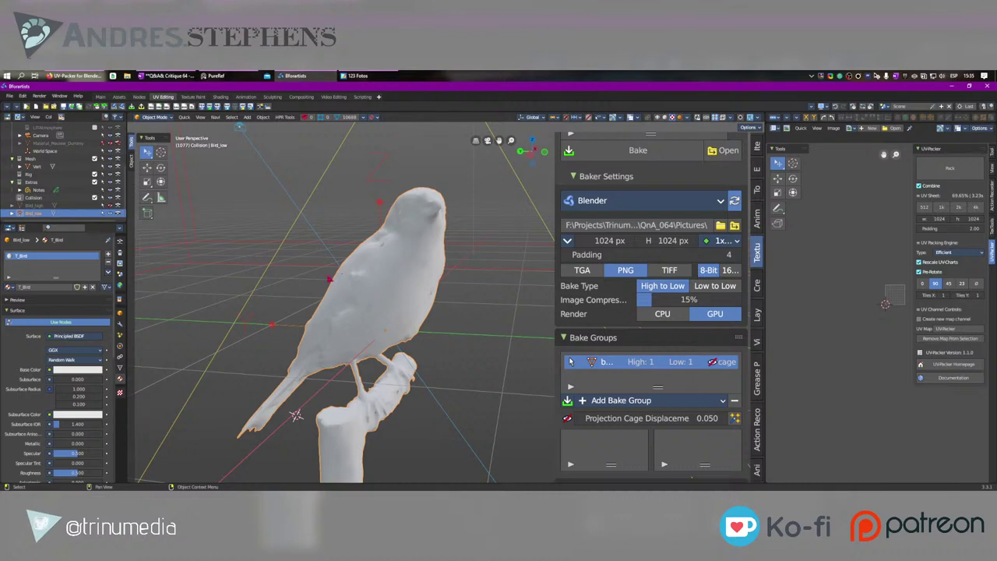
Step: Hide Bird_low, show Bird_high and inspect its dense feather mesh up close in Edit Mode before leaving that mode
left_click(110, 206)
left_click(110, 213)
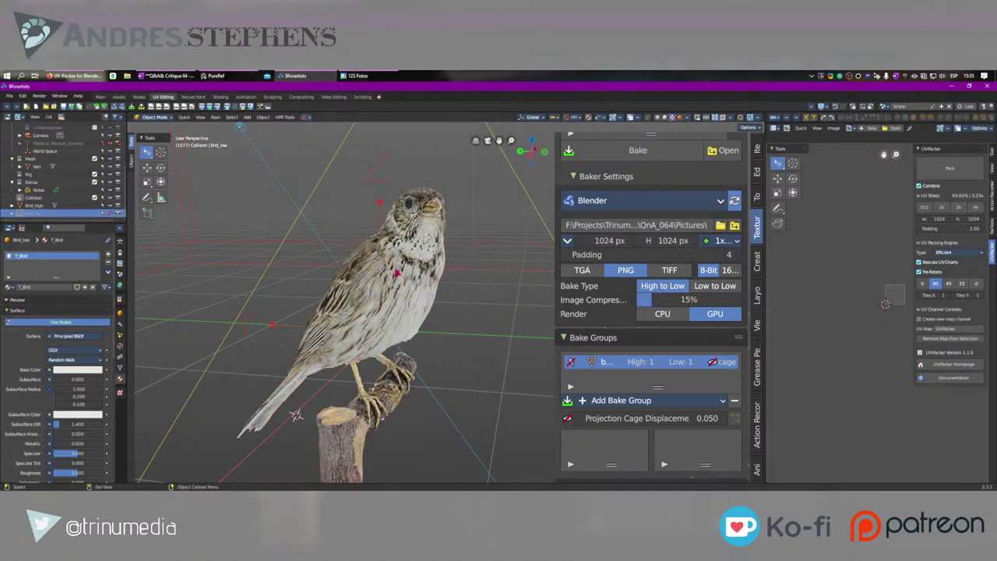
left_click(397, 273)
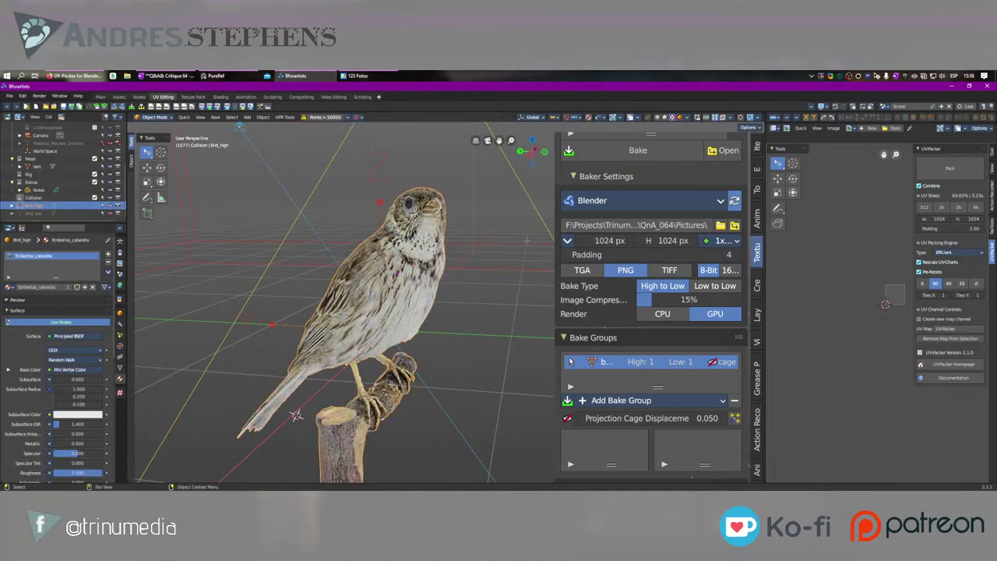
key("Tab")
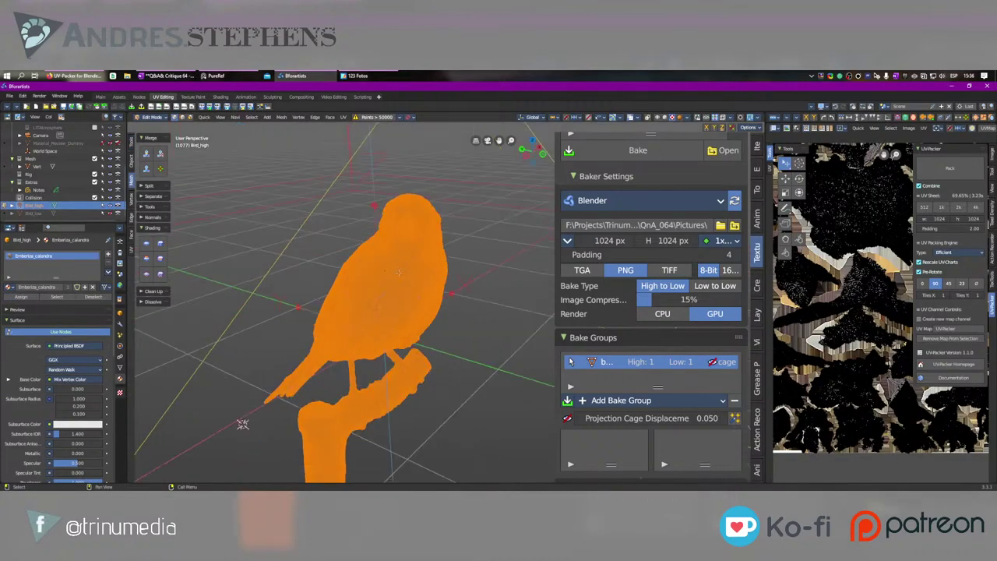
scroll(414, 261, "up", 6)
middle_click_drag(414, 261, 467, 234)
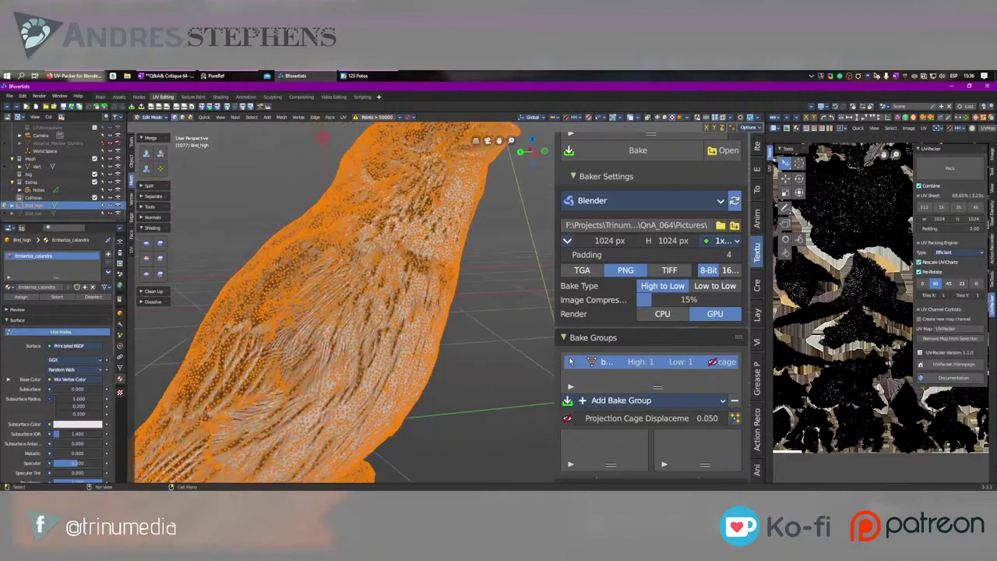
key("Tab")
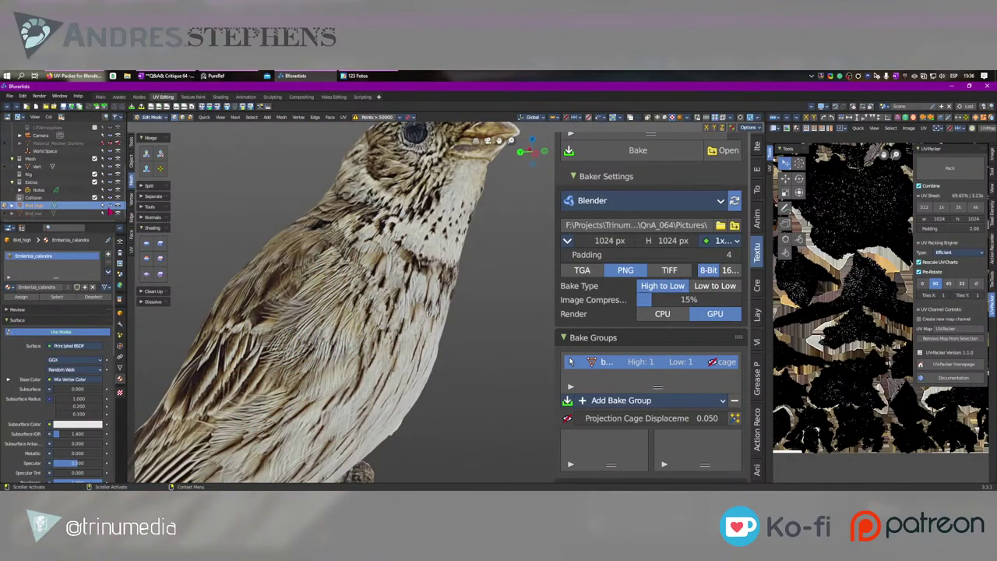
Step: Hide Bird_high, show Bird_low, and select it in Object Mode with the viewport overlays turned on
left_click(110, 206)
left_click(110, 214)
scroll(429, 268, "down", 3)
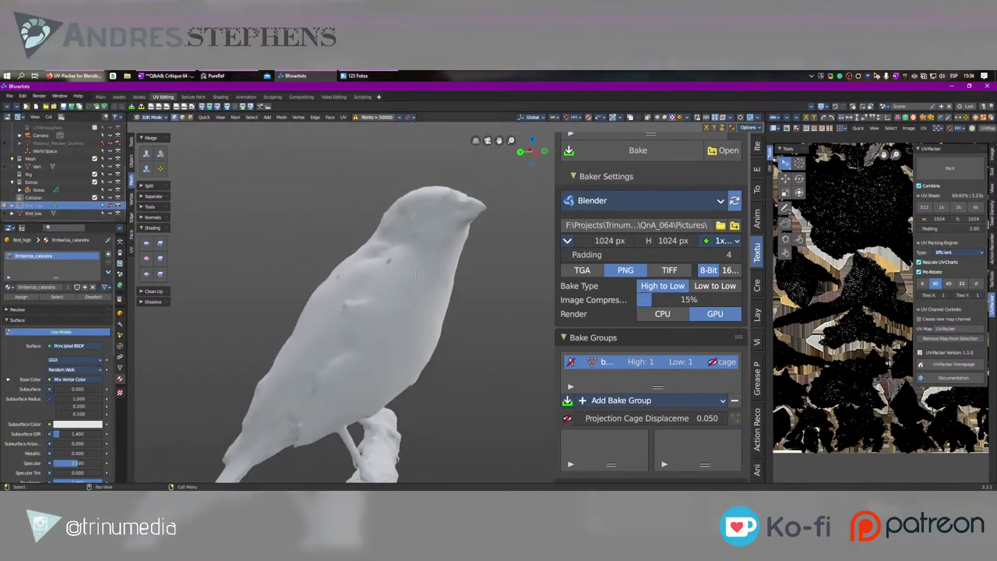
key("Tab")
left_click(398, 309)
key("alt+shift+z")
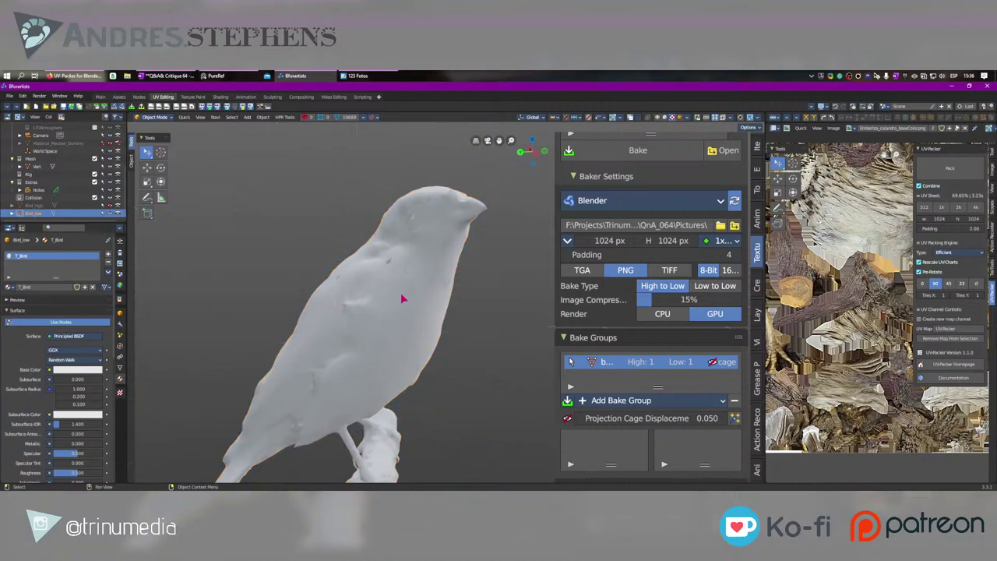
left_click(724, 118)
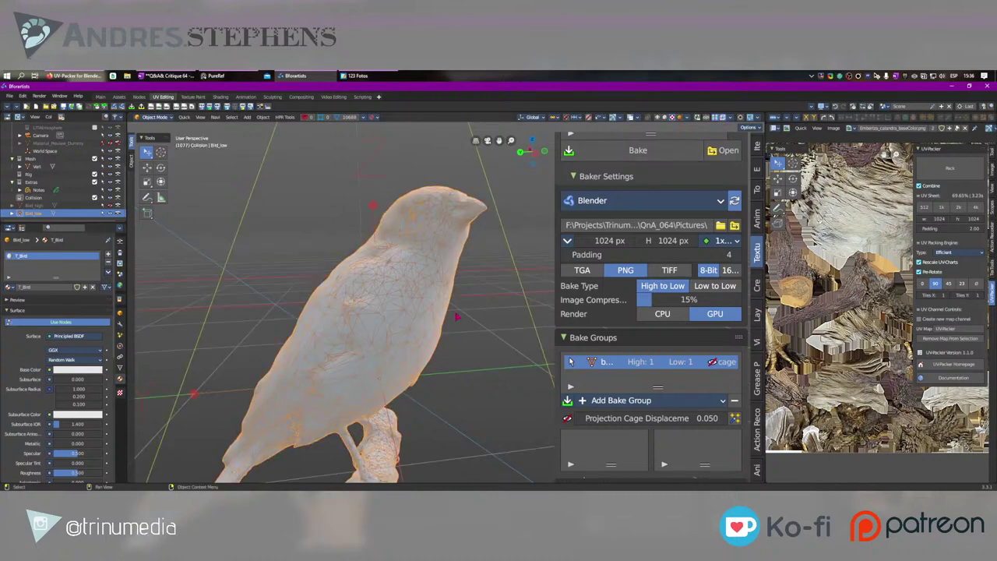
Step: Set the bird bake group's cage displacement to 0.017 and check how the cage wraps Bird_low
middle_click_drag(458, 315, 403, 278)
scroll(403, 278, "down", 2)
middle_click_drag(397, 336, 407, 316)
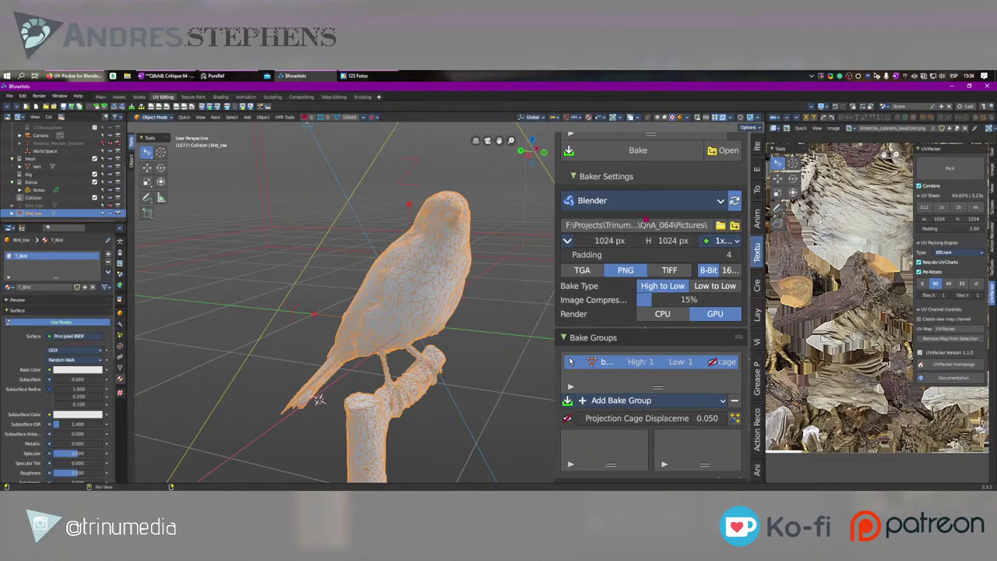
scroll(638, 257, "down", 3)
middle_click_drag(405, 372, 380, 383, "shift")
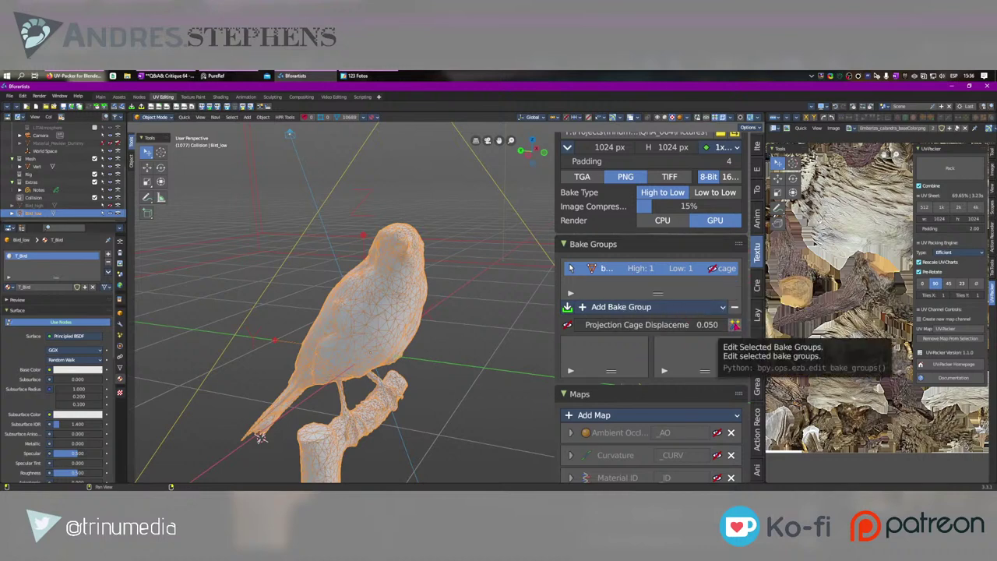
left_click(734, 324)
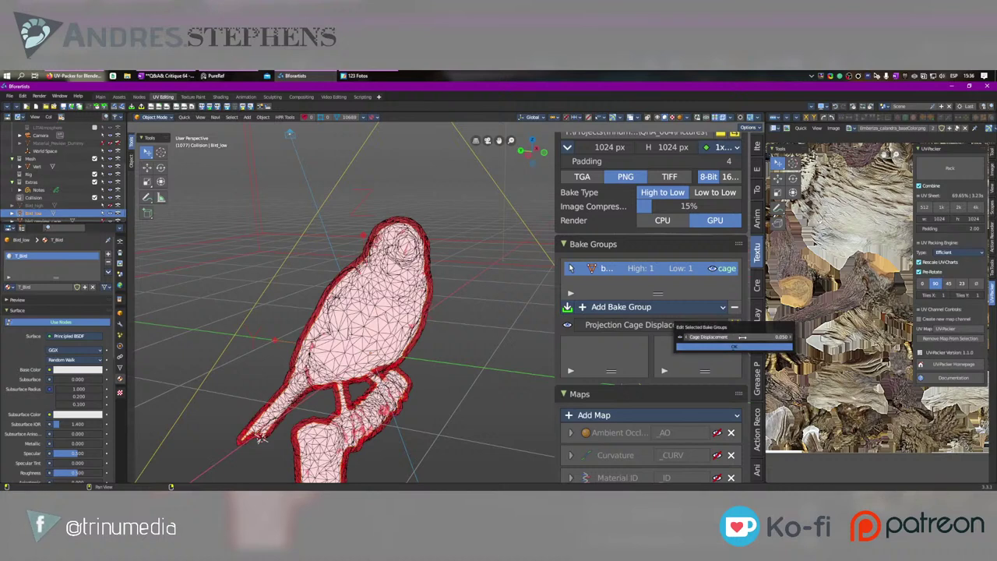
mouse_move(734, 337)
left_mouse_down()
mouse_move(725, 337)
mouse_move(763, 337)
mouse_move(720, 337)
left_mouse_up()
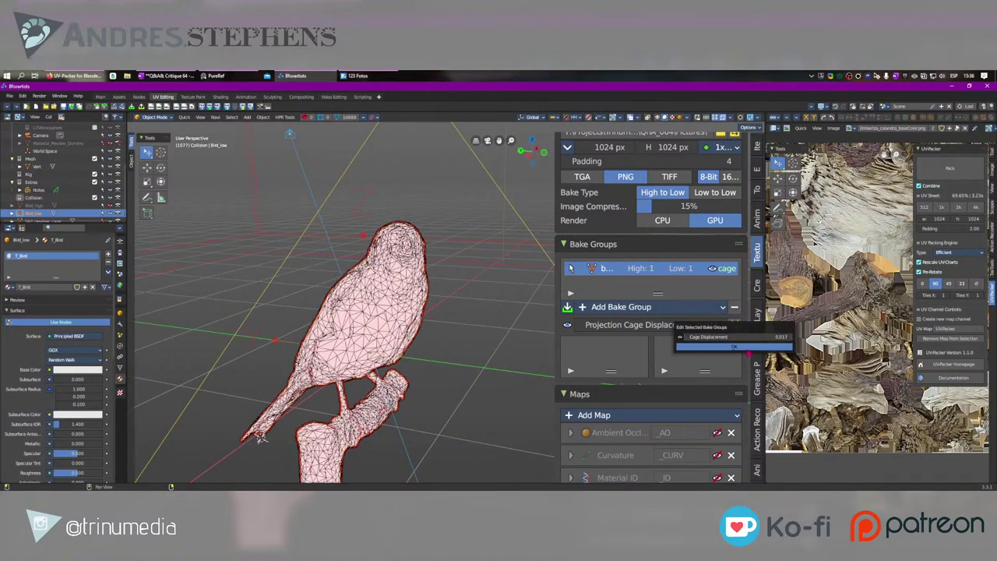
middle_click_drag(317, 380, 390, 410)
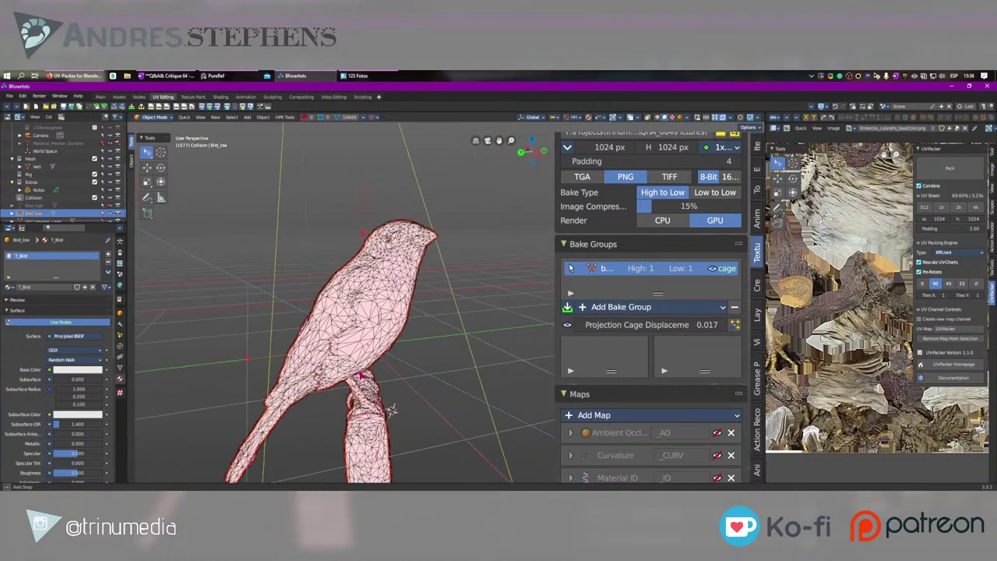
middle_click_drag(359, 376, 362, 376)
left_click(714, 270)
left_click(714, 269)
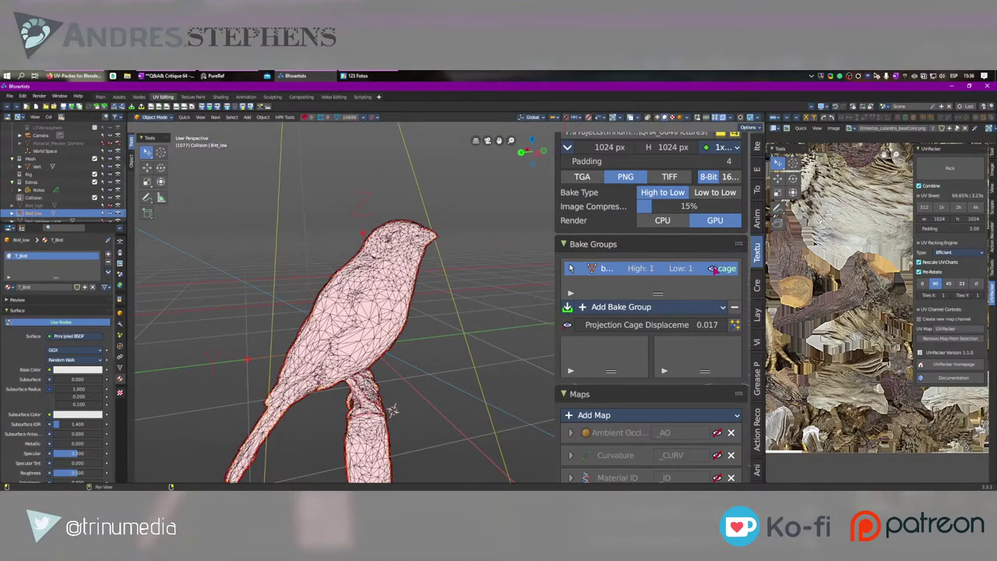
Step: Look over the available bake maps, turn off the cage preview, hide Bird_low and show Bird_high
scroll(620, 321, "down", 3)
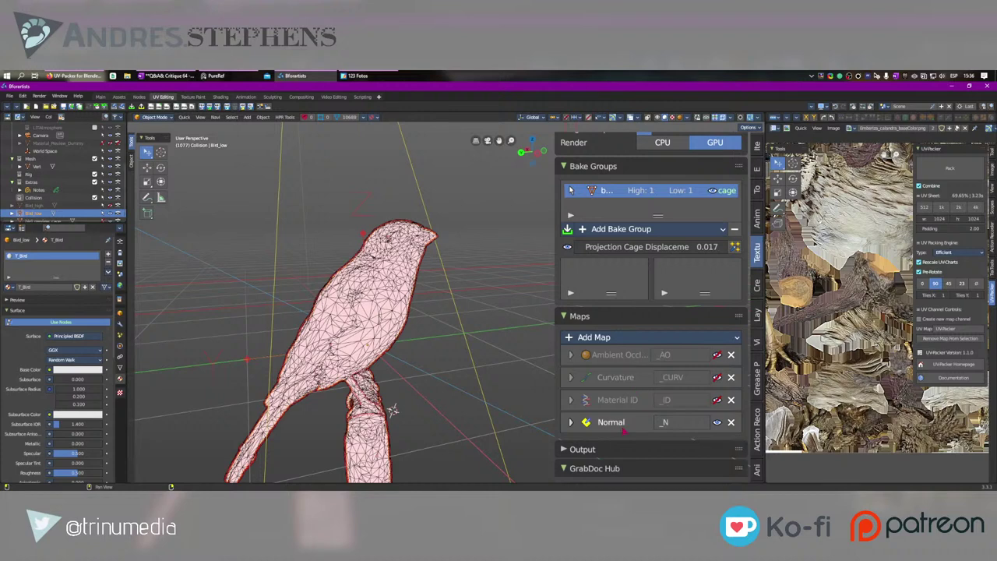
left_click(620, 337)
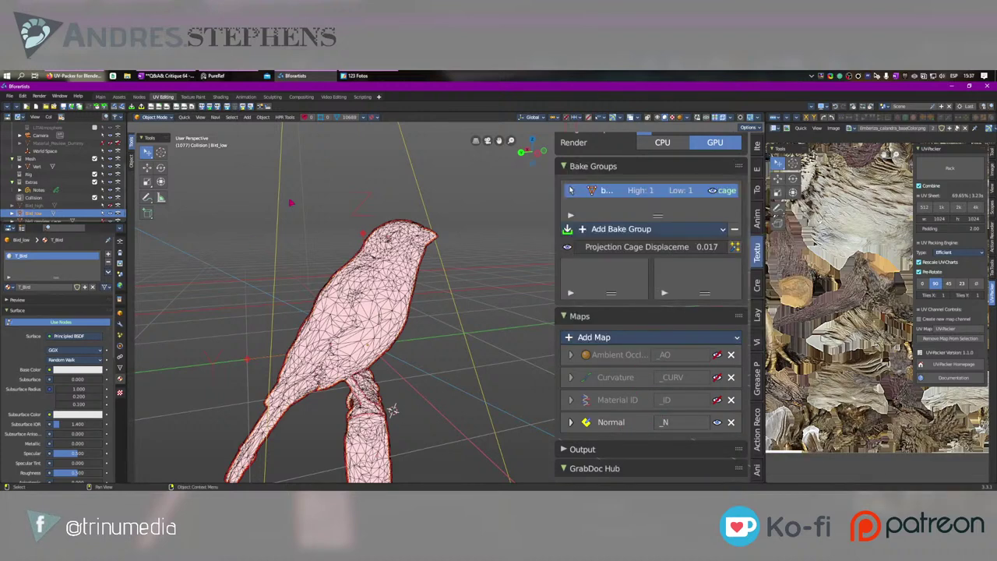
left_click(713, 191)
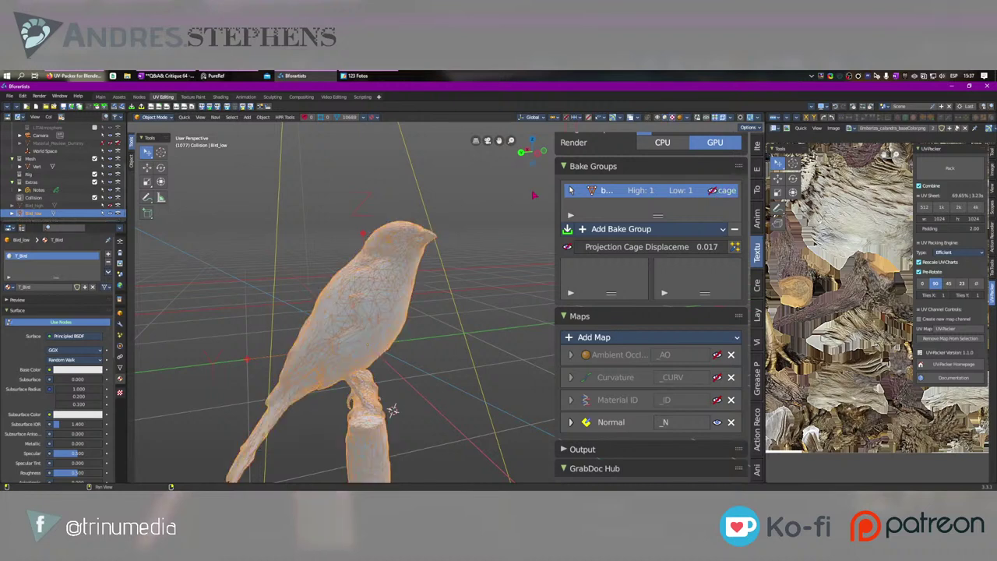
left_click(110, 206)
left_click(117, 206)
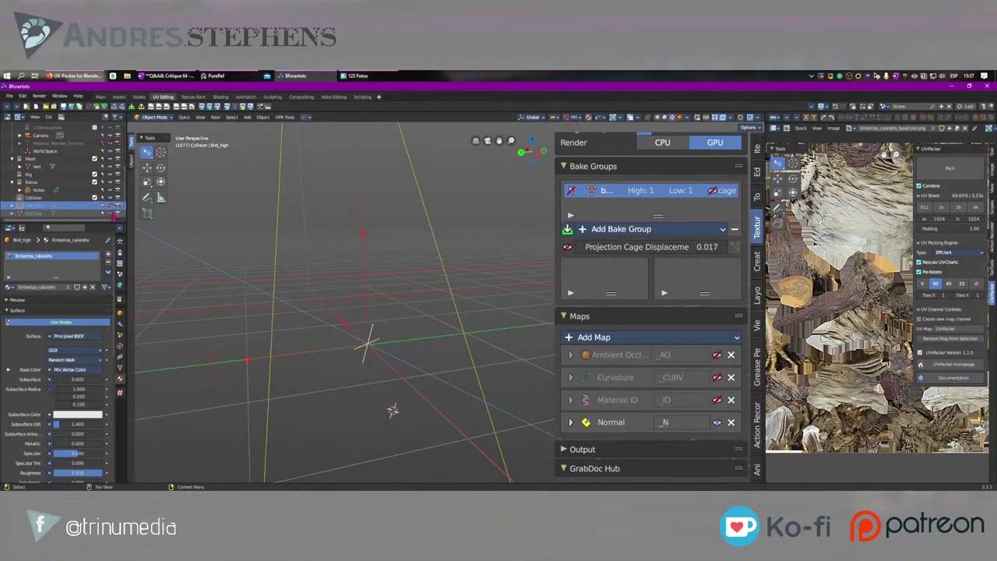
left_click(116, 206)
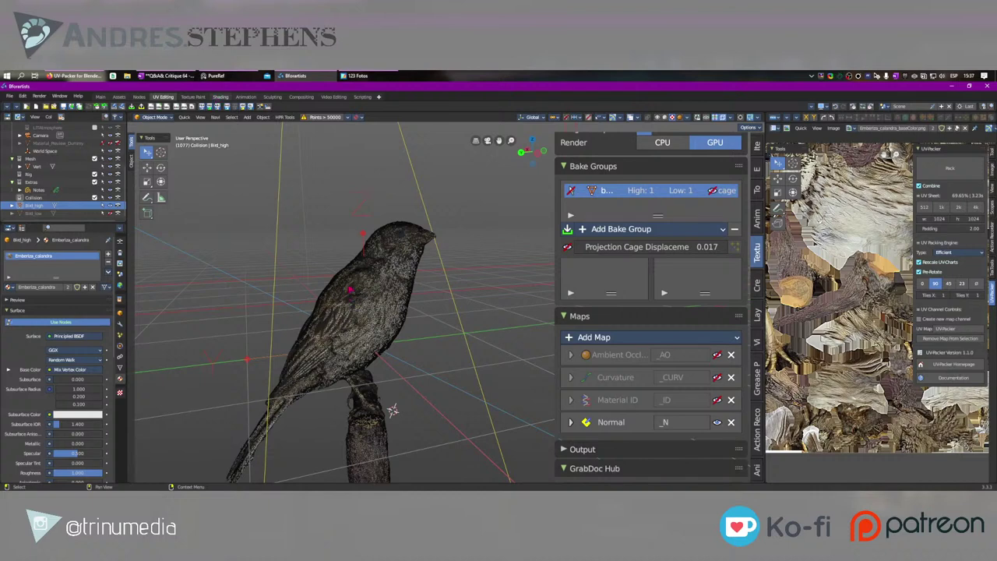
Step: Examine the base color, vertex color and emissive nodes of Bird_high's material in the Shading workspace, ending back in UV Editing
left_click(220, 97)
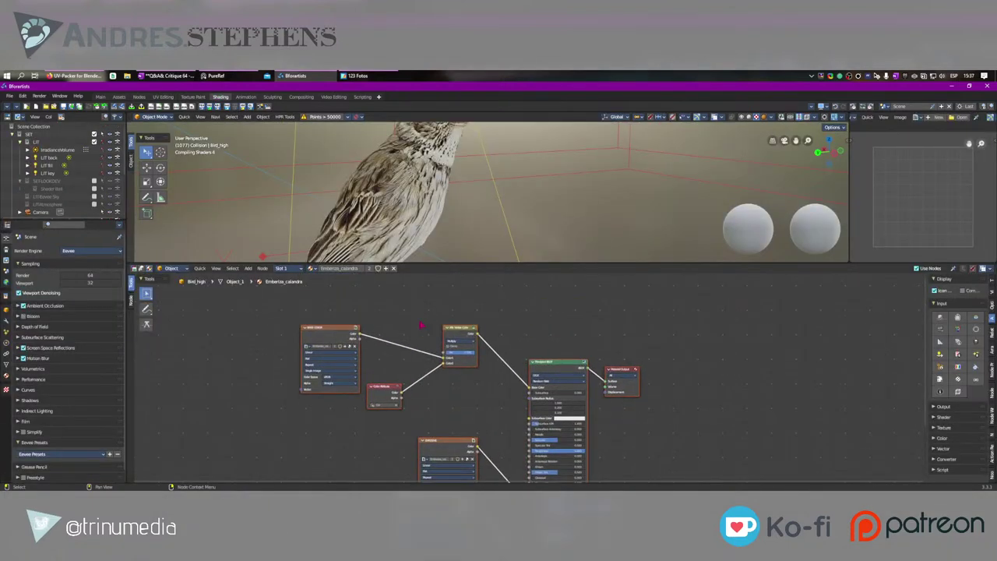
scroll(422, 325, "up", 4)
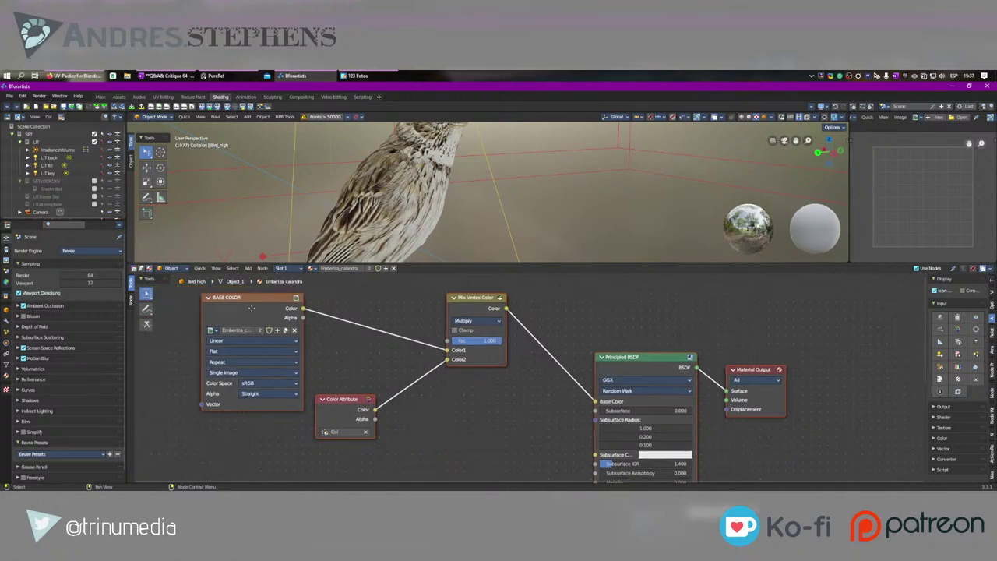
middle_click_drag(489, 476, 491, 313)
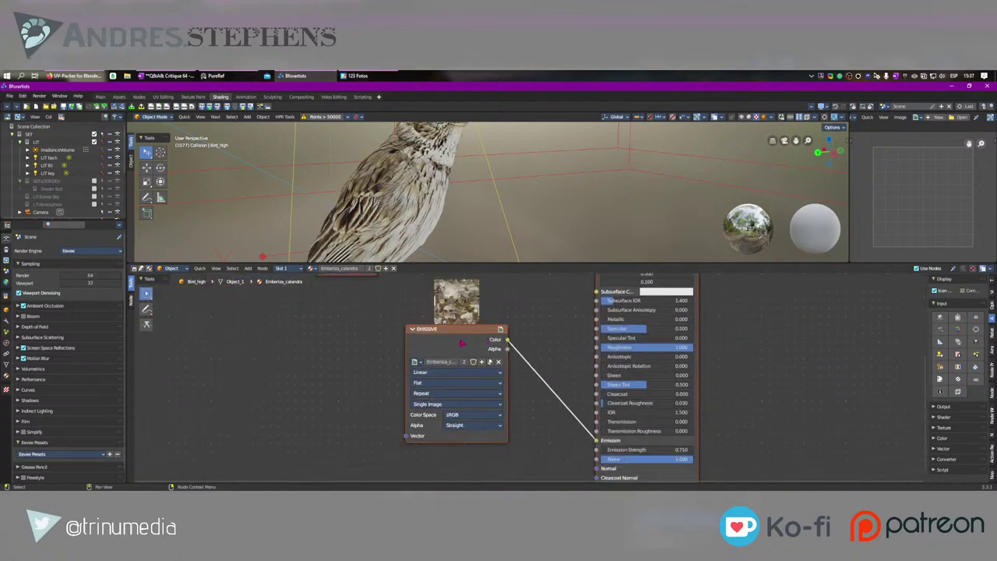
mouse_move(462, 333)
left_mouse_down()
mouse_move(342, 333)
mouse_move(473, 344)
left_mouse_up()
middle_click_drag(508, 297, 504, 441)
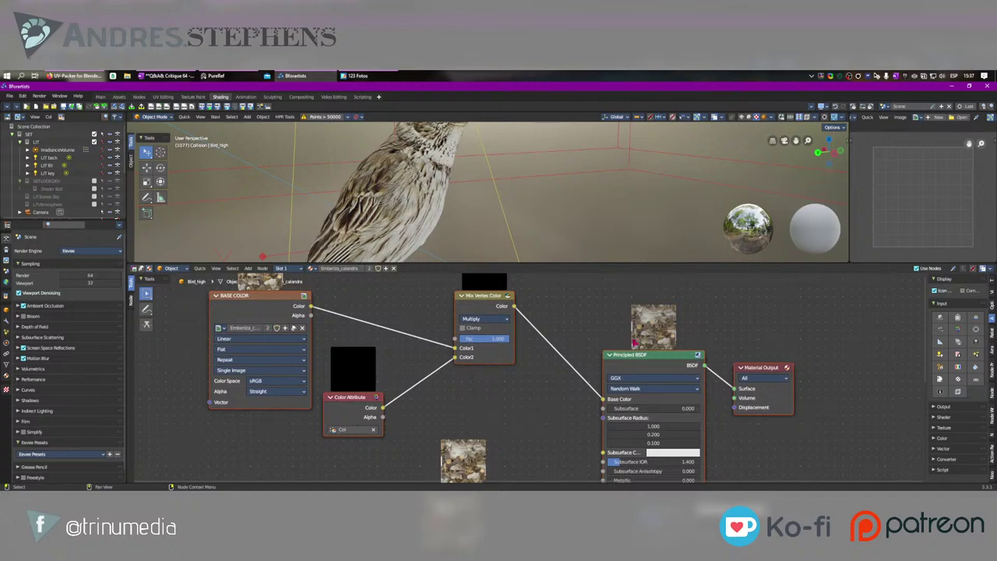
scroll(475, 396, "up", 1)
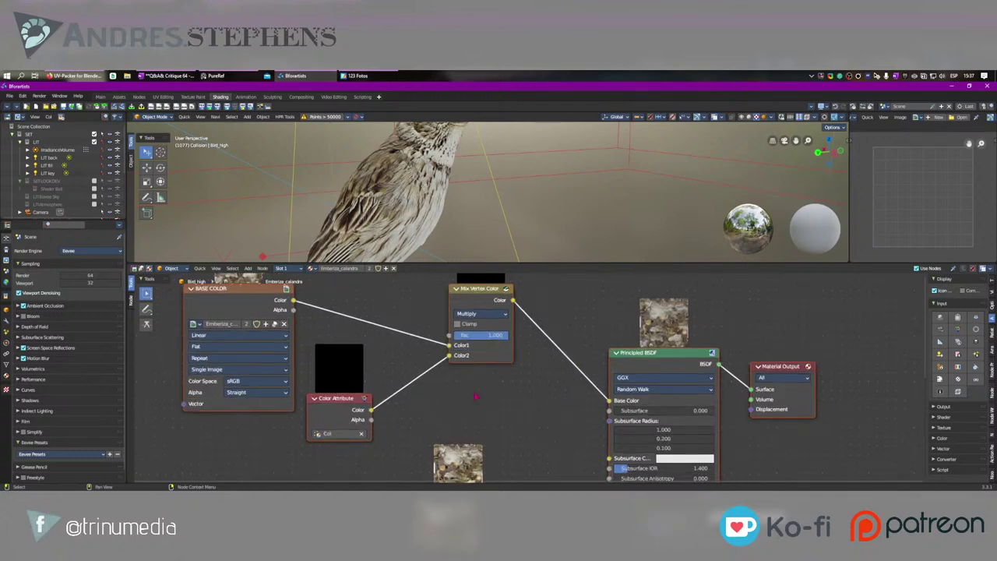
scroll(431, 193, "down", 5)
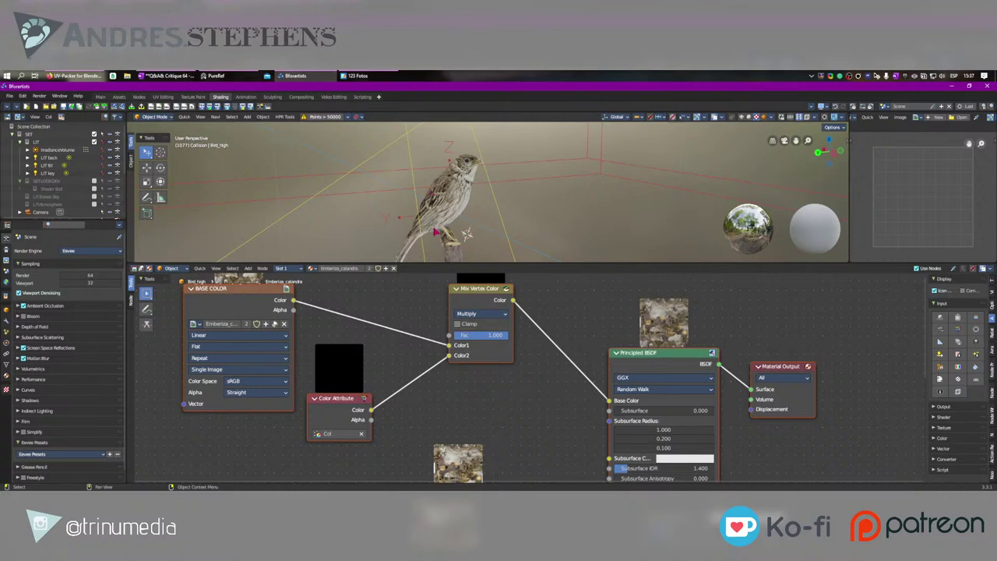
middle_click_drag(468, 215, 383, 223)
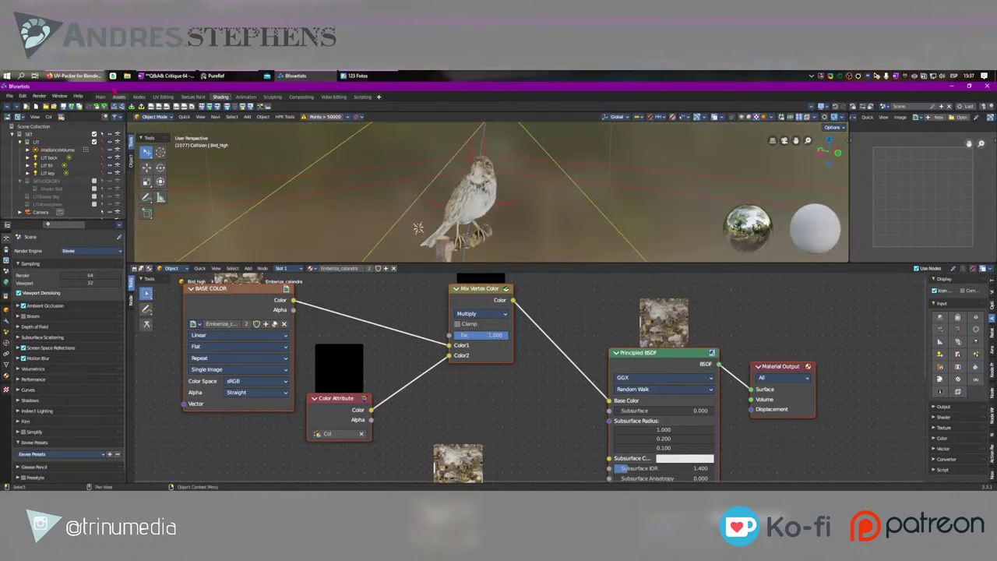
middle_click_drag(519, 436, 499, 289)
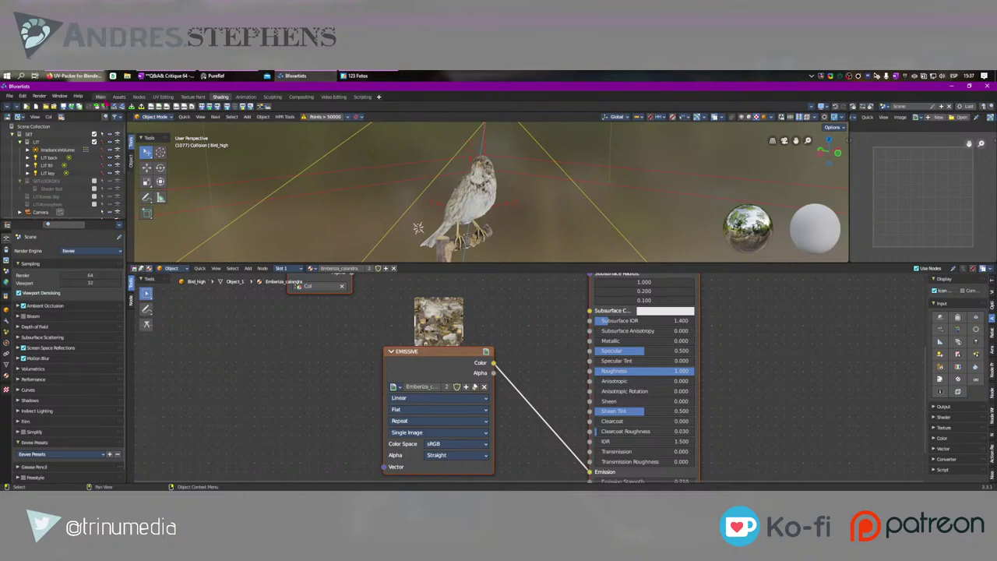
left_click(100, 97)
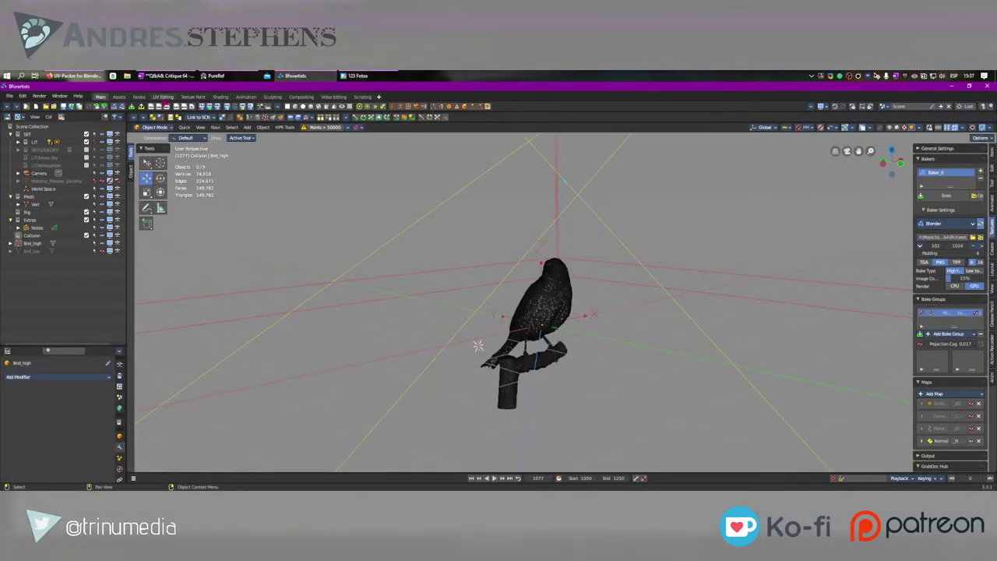
left_click(164, 98)
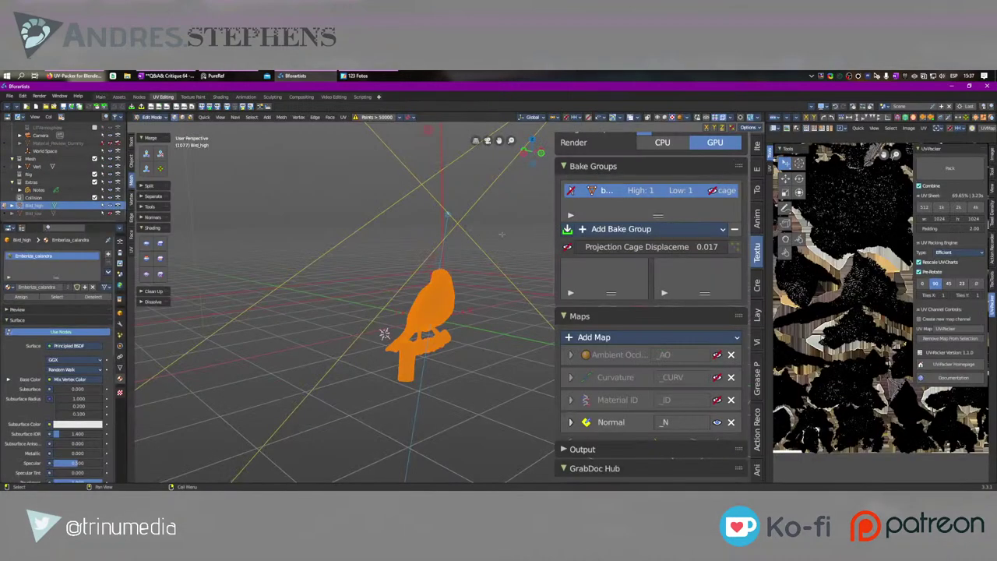
Step: Add an Emission map to the baker and review the sample and channel settings of the Emission and Normal maps
left_click(611, 337)
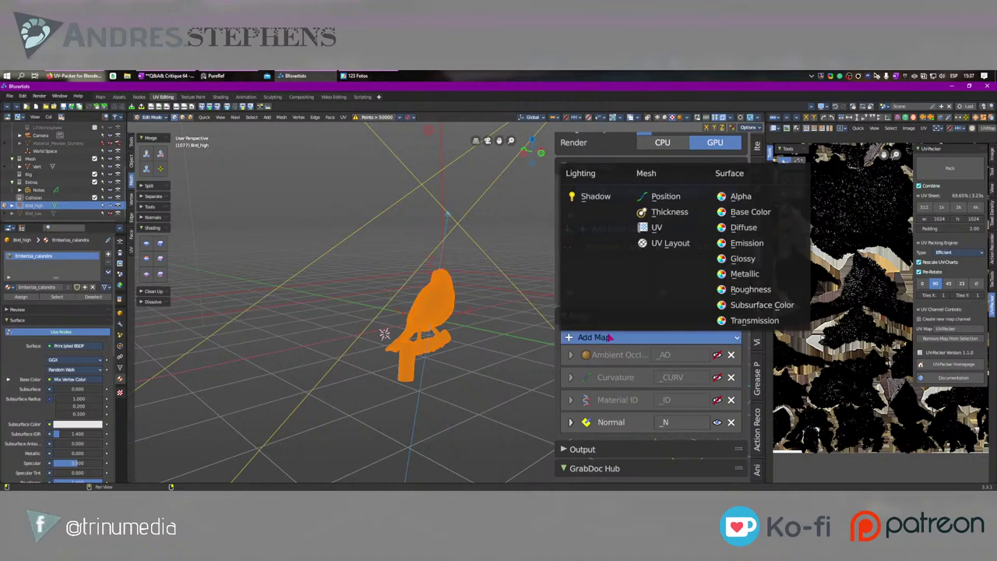
left_click(746, 245)
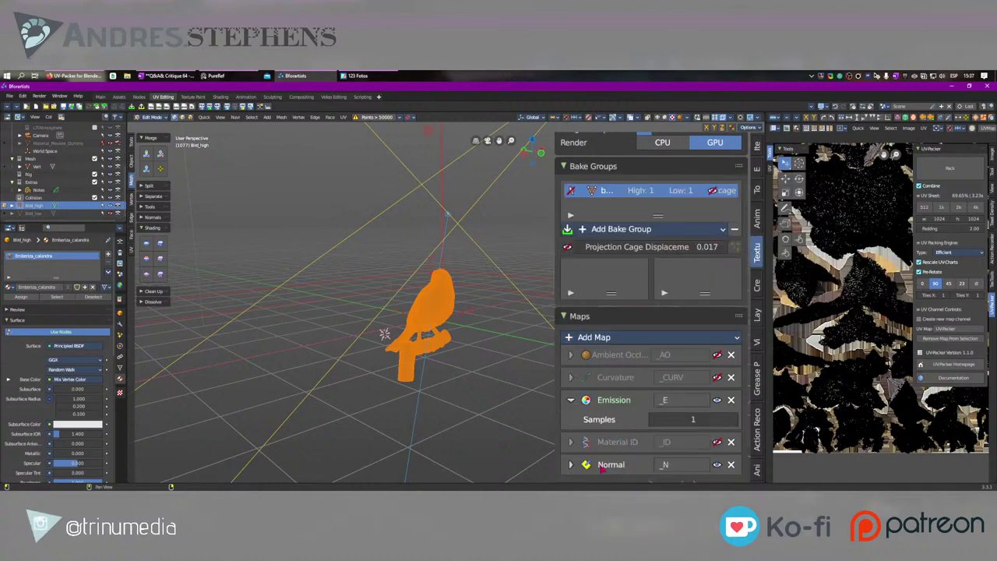
left_click(571, 465)
scroll(607, 428, "down", 4)
scroll(611, 420, "down", 1)
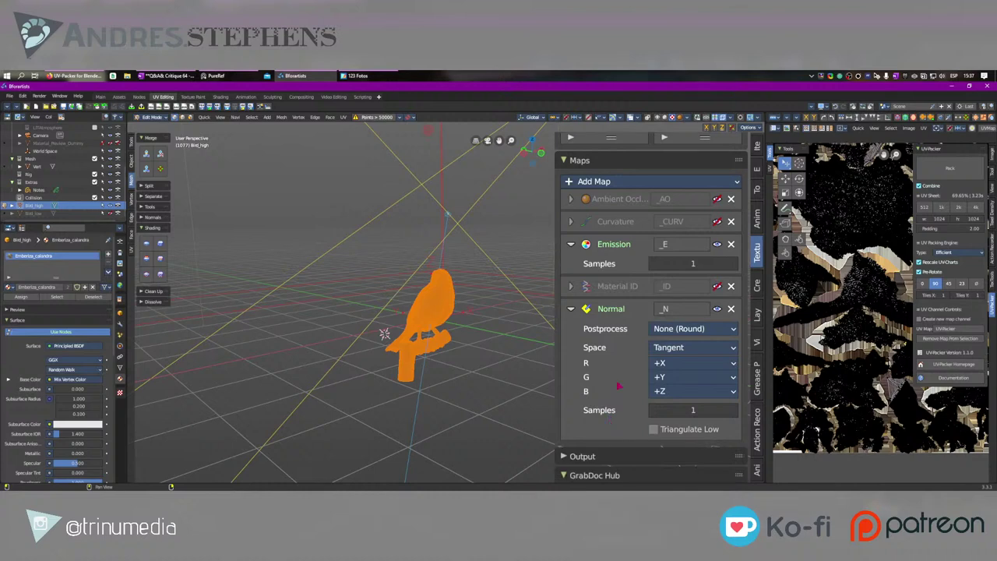
left_click(693, 260)
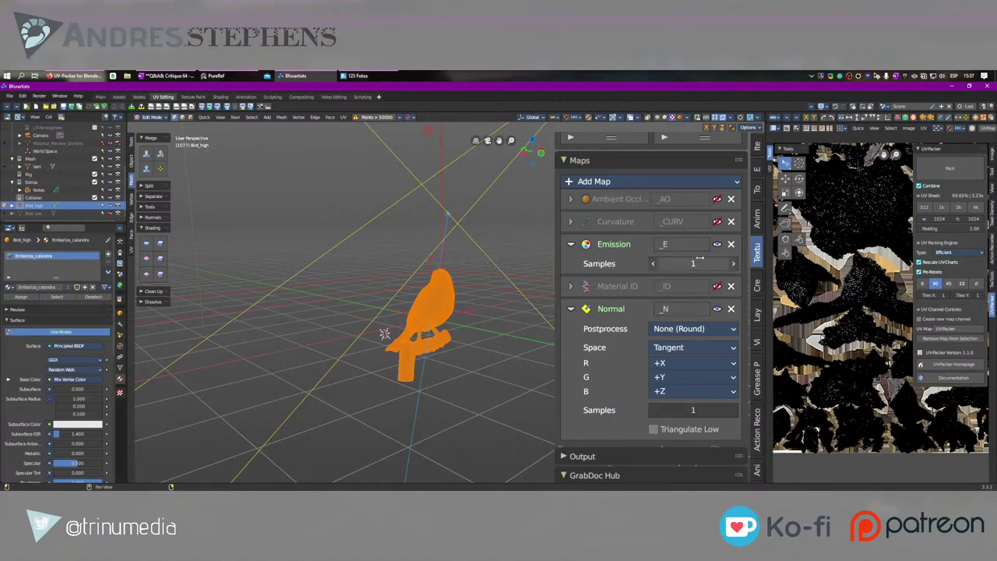
left_click(632, 260)
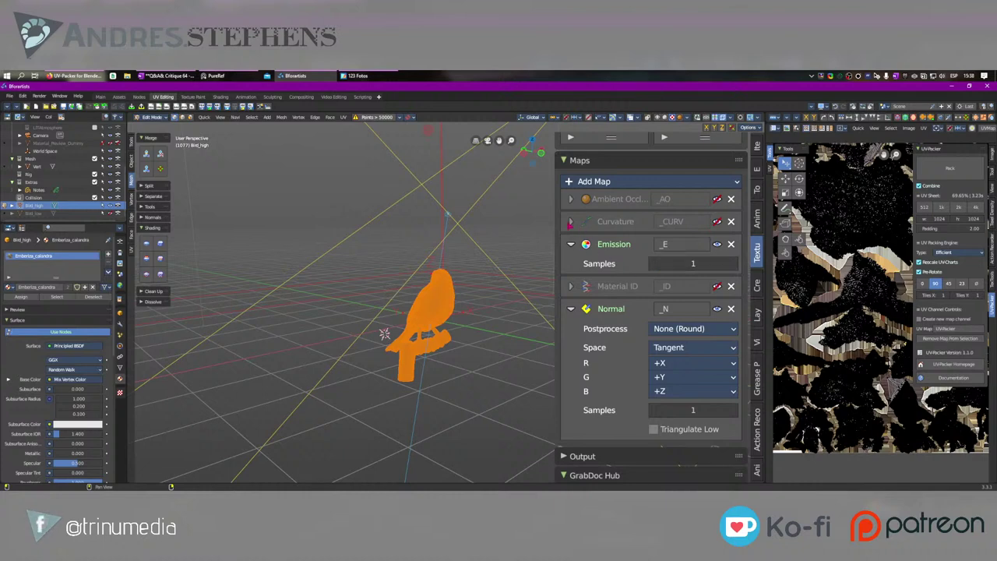
Step: Review the available baking programs, choose Blender, and start baking the Emission and Normal maps
scroll(595, 345, "up", 9)
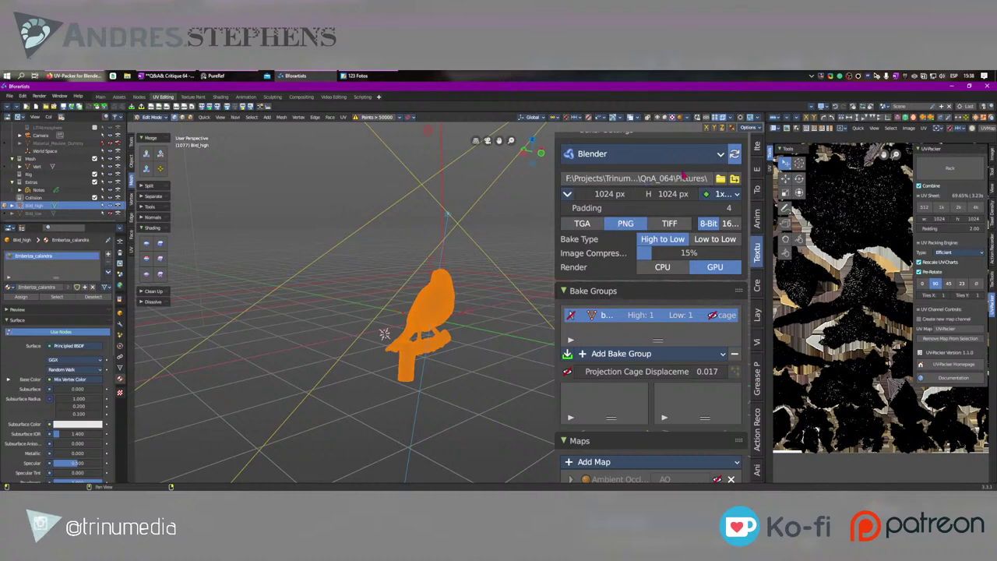
scroll(683, 177, "up", 3)
left_click(615, 248)
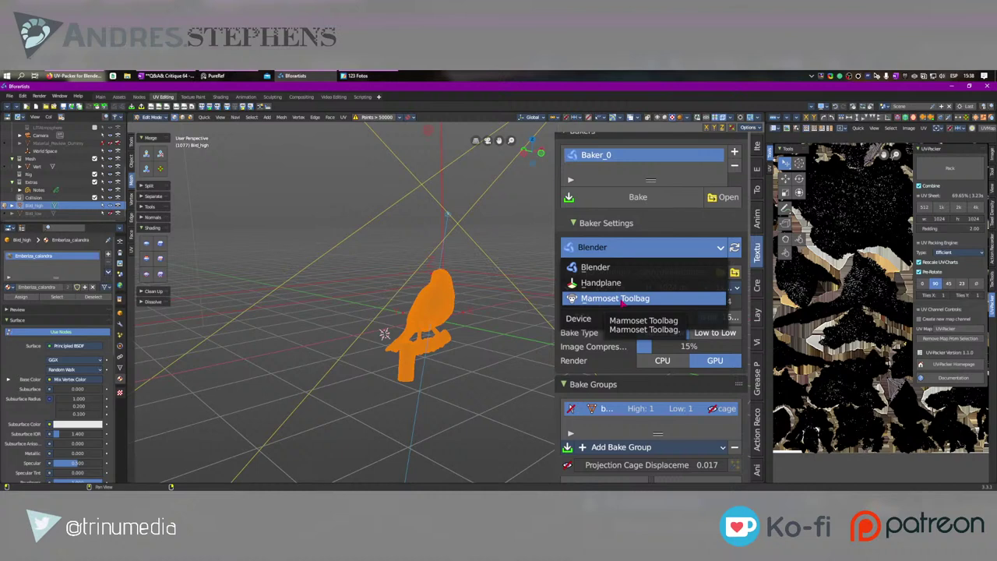
left_click(615, 267)
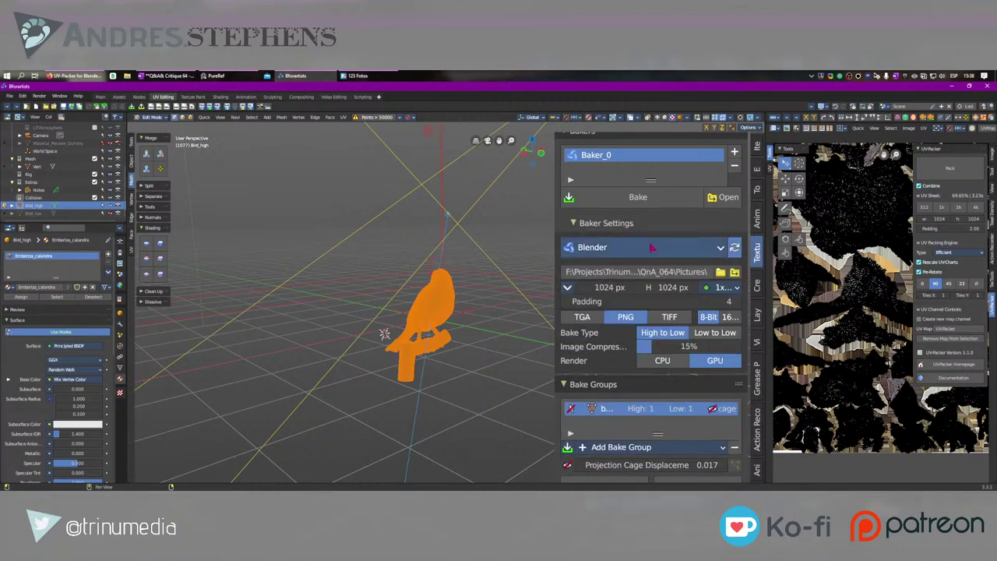
scroll(651, 247, "up", 1)
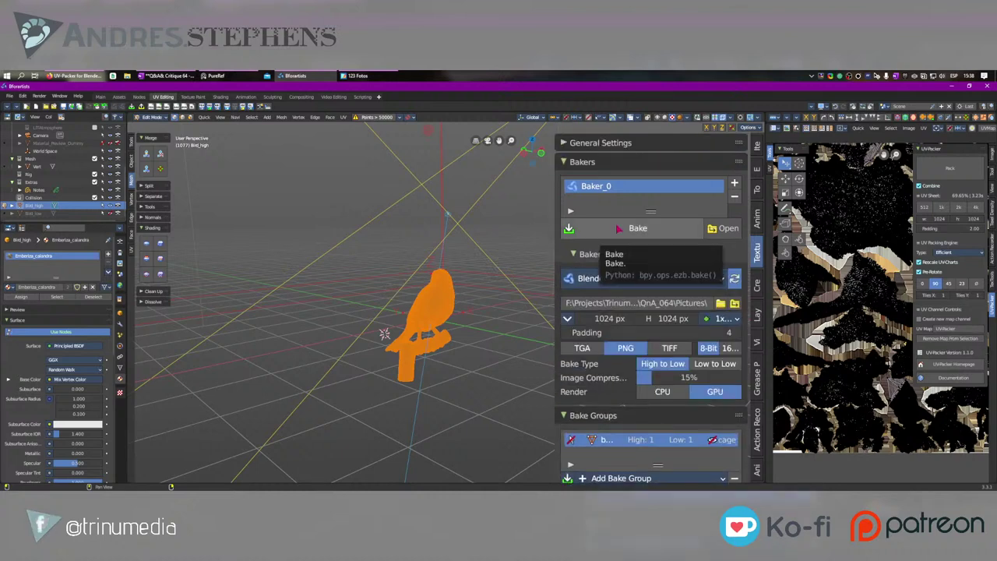
left_click(618, 229)
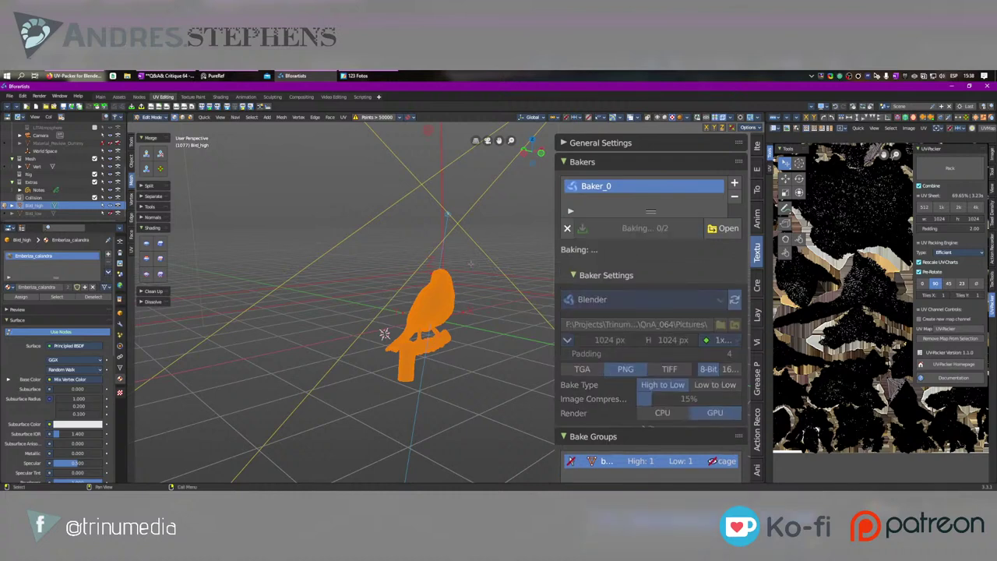
middle_click_drag(352, 286, 379, 307)
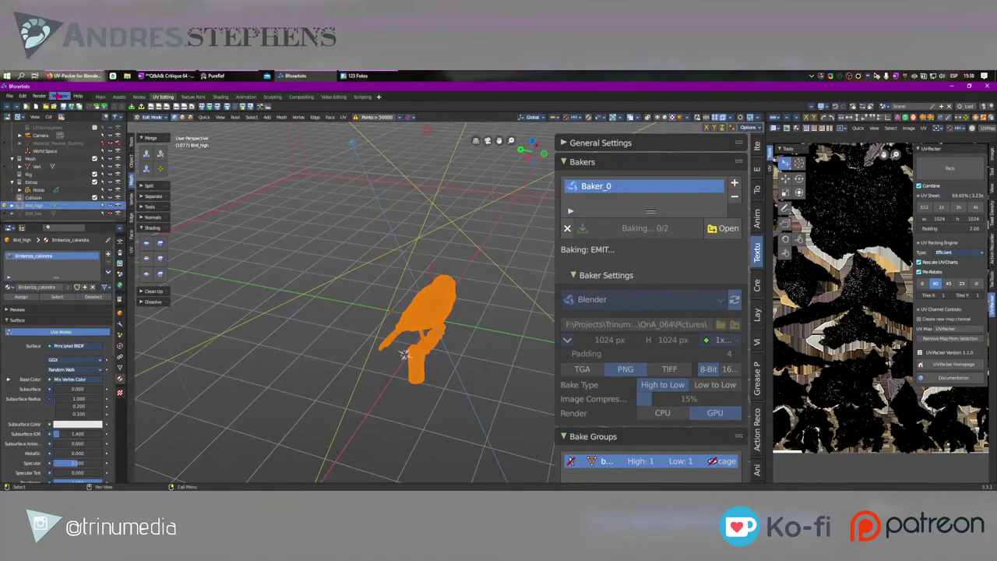
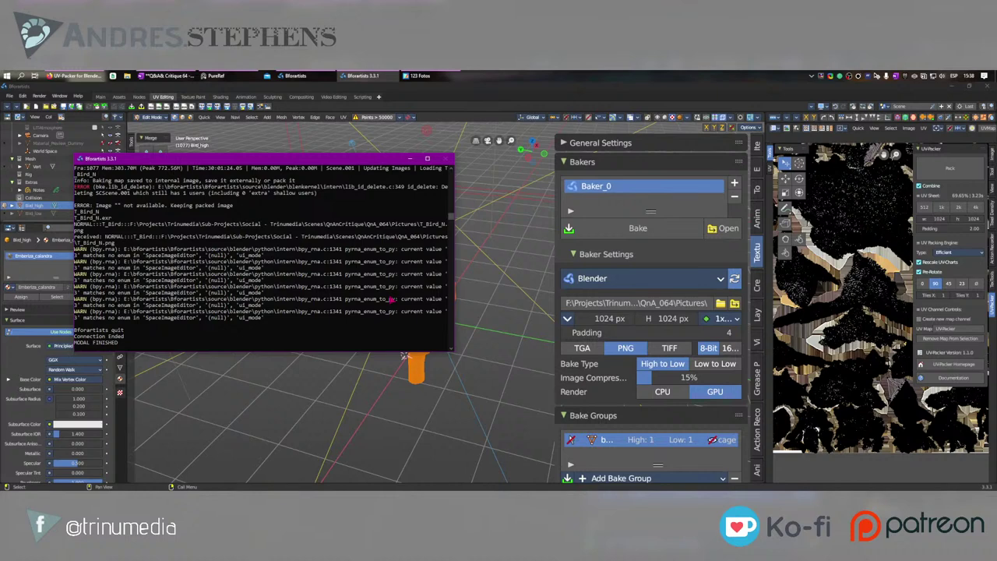
Step: Leave Edit Mode on Bird_high, hide it, and show Bird_low
left_click(500, 286)
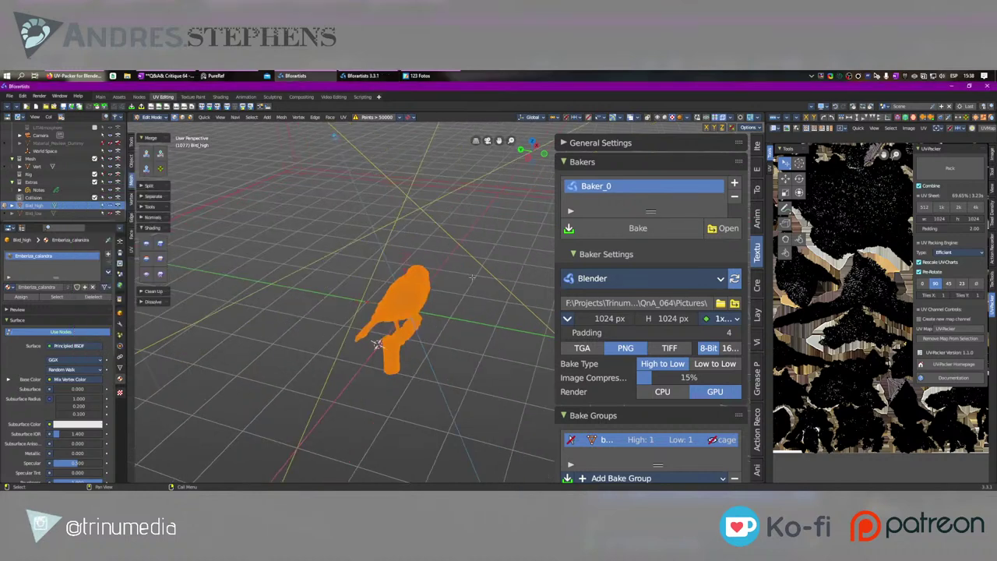
key("Tab")
left_click(110, 213)
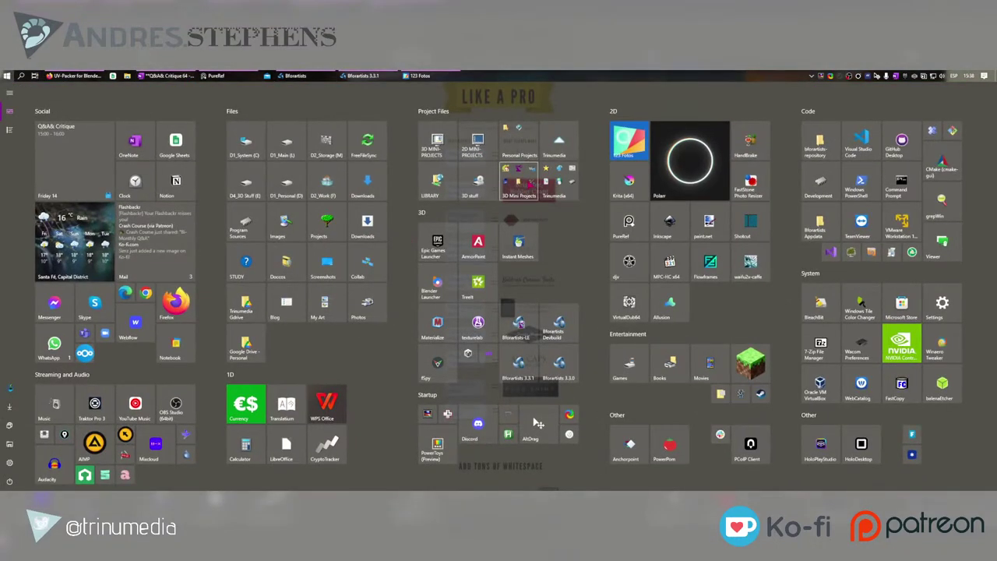
Step: Open the Social - Trinumedia project folder and look through its Pictures and Q&A&Critique folders for the baked textures
left_click(558, 180)
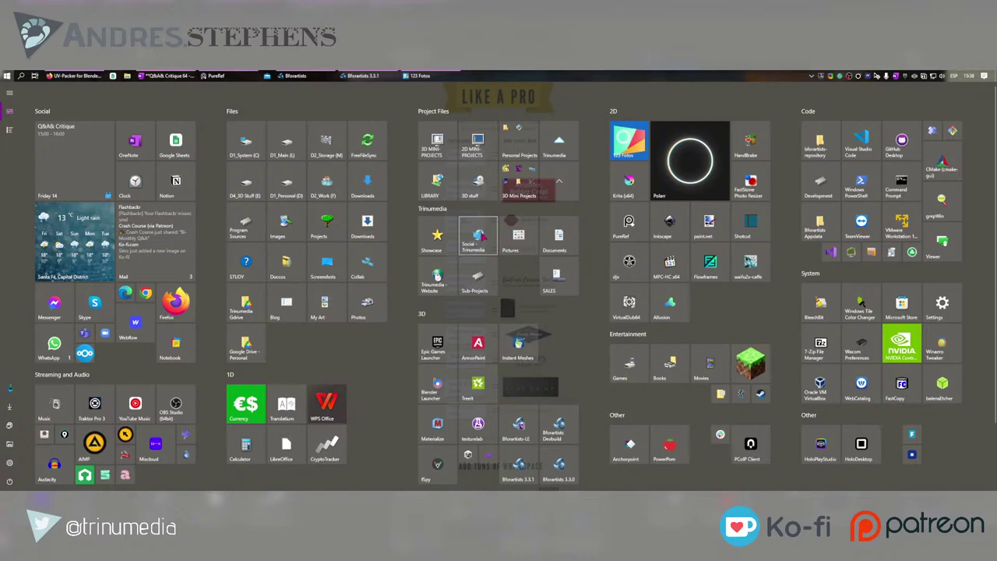
left_click(478, 236)
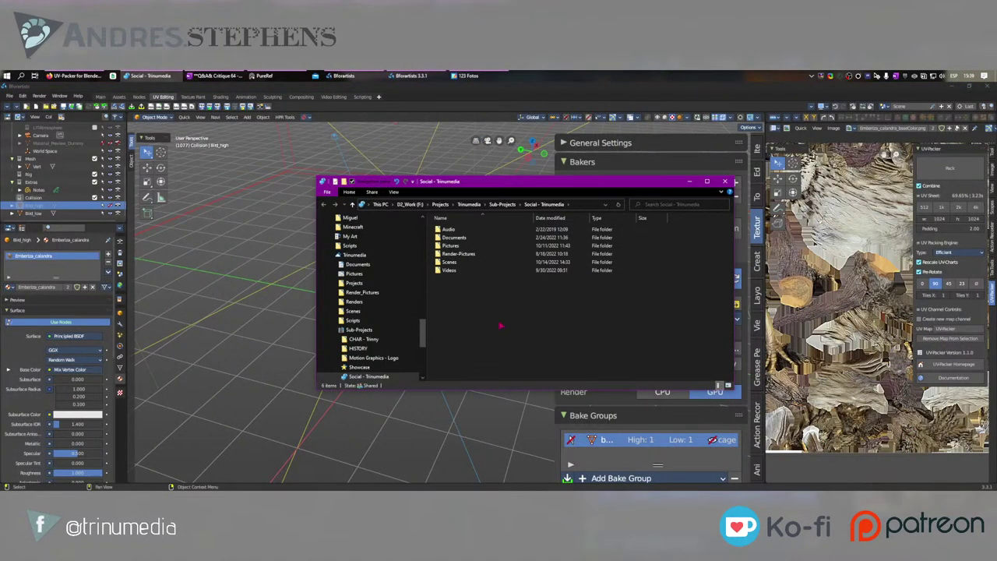
left_click(453, 246)
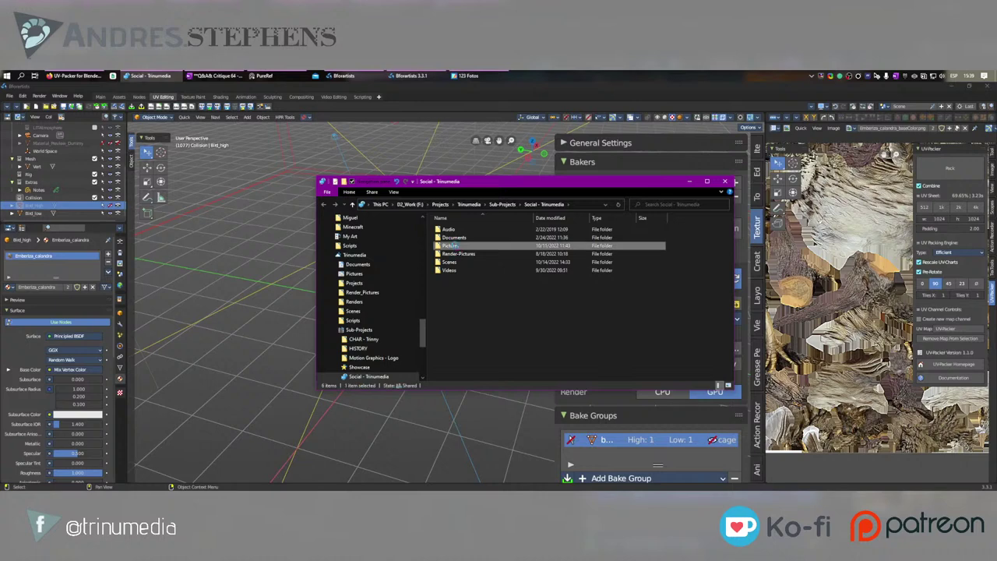
double_click(453, 245)
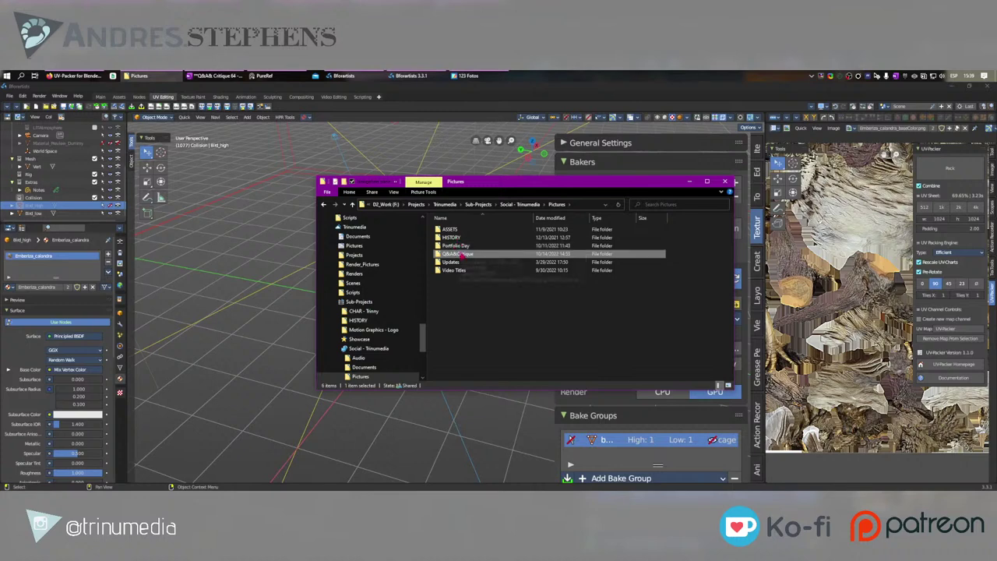
double_click(463, 254)
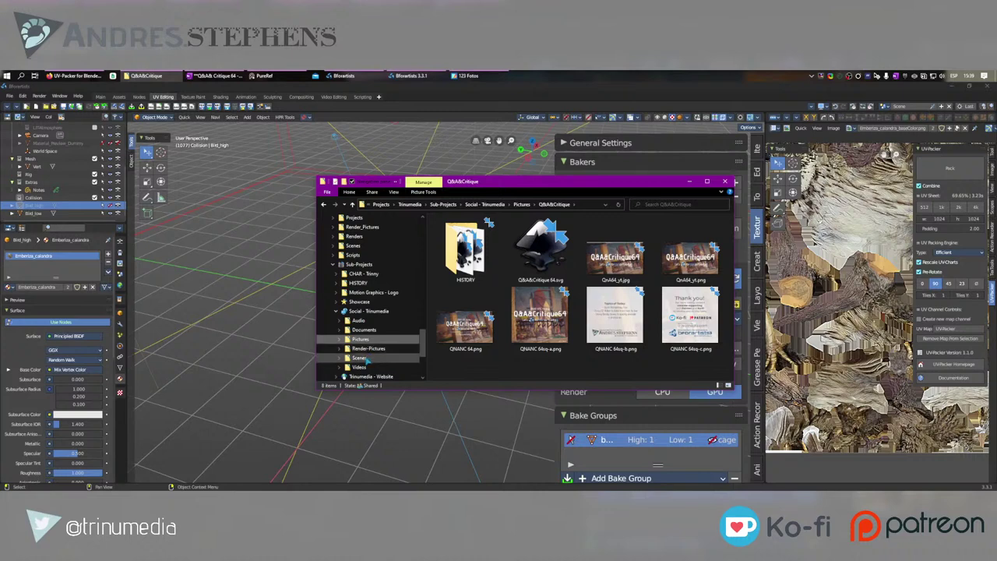
Step: Browse to Scenes, QnAnCritique, QnA_064, Pictures, view enlarged thumbnails of T_Bird_E.png and T_Bird_N.png, and return to Bforartists
left_click(359, 358)
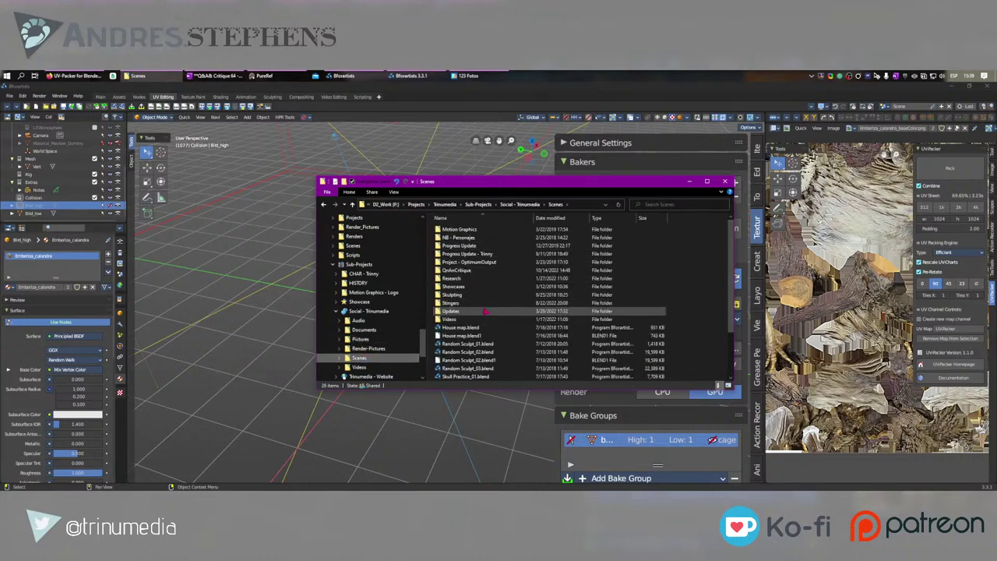
double_click(464, 269)
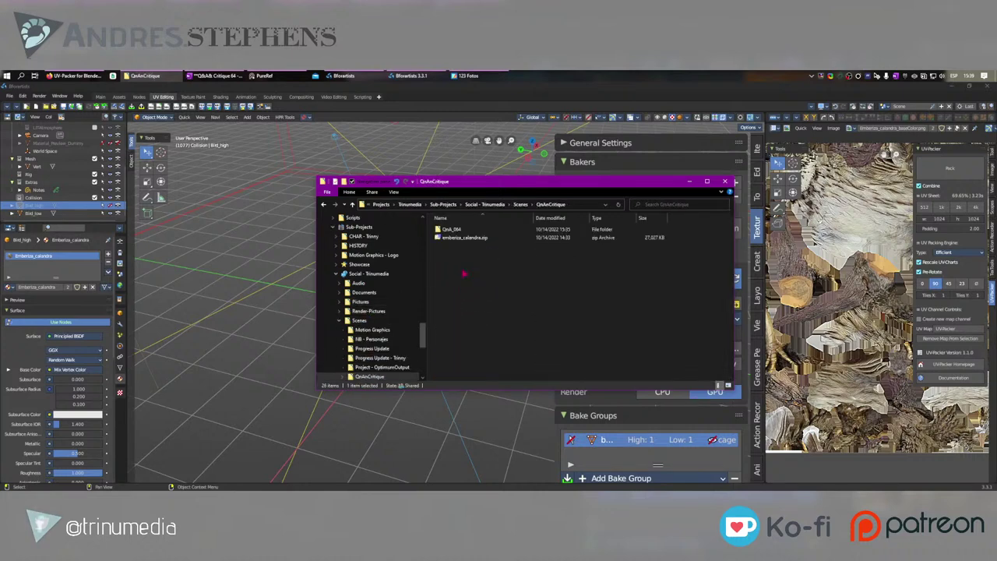
double_click(451, 229)
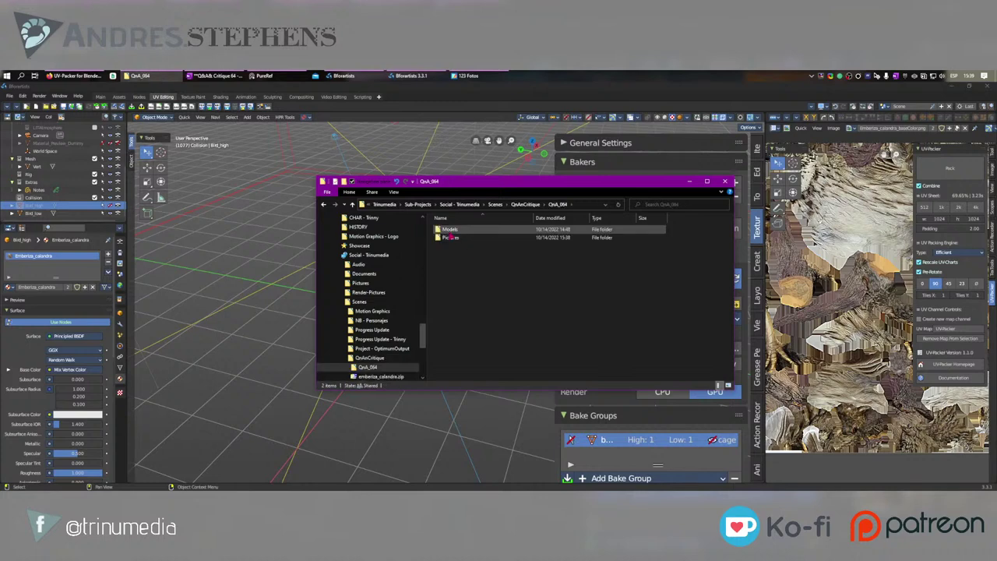
double_click(452, 237)
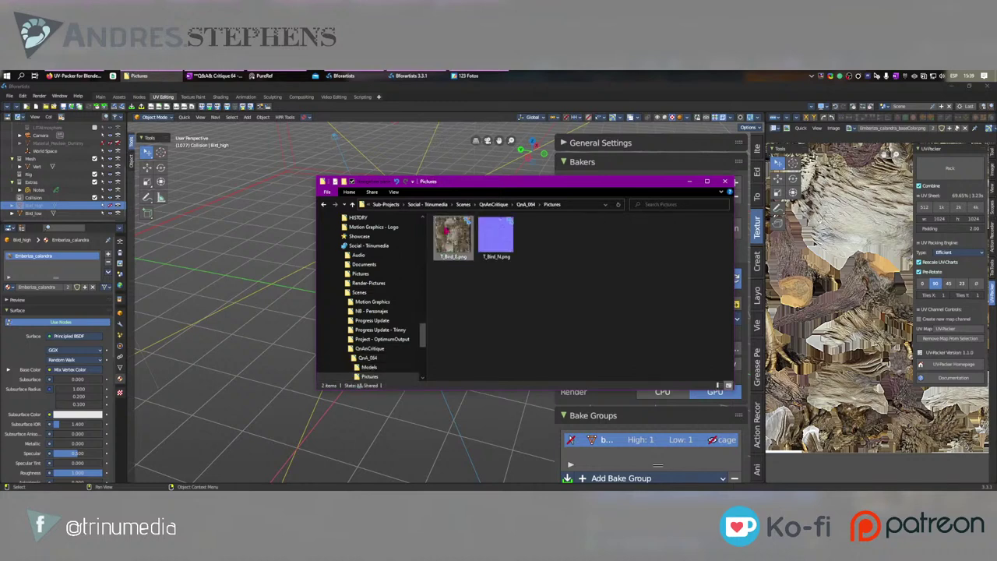
left_click(452, 235)
scroll(485, 276, "up", 3, "ctrl")
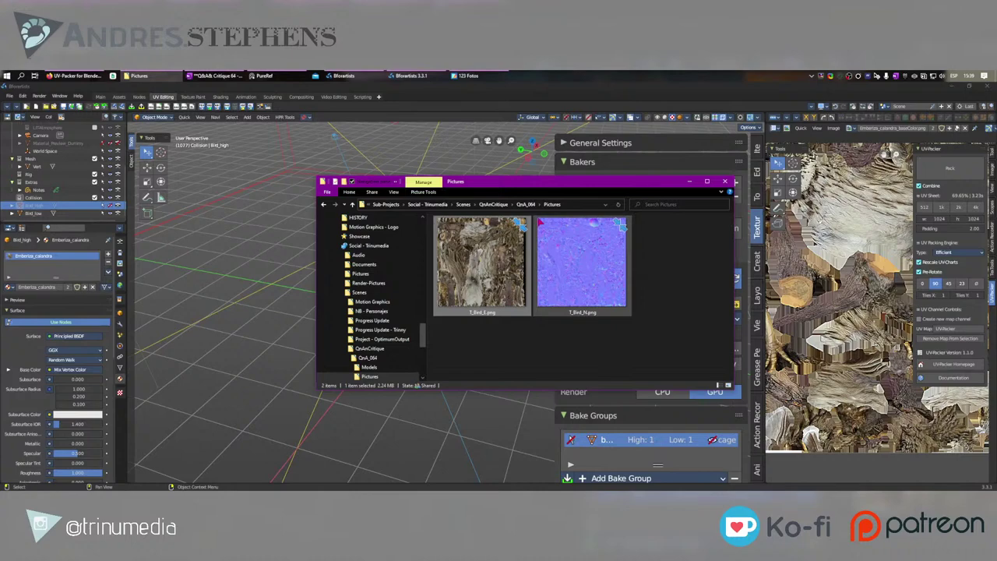
left_click_drag(506, 183, 467, 212)
left_click(686, 210)
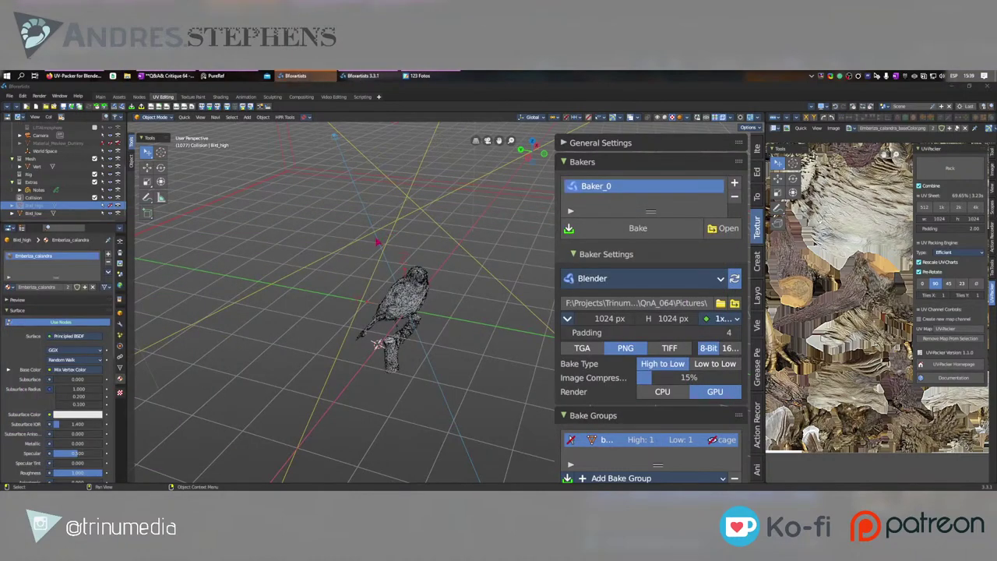
Step: In the Shading workspace, select Bird_low and spread its T_Bird_N and T_Bird_E image nodes out beside the Principled BSDF
left_click(221, 97)
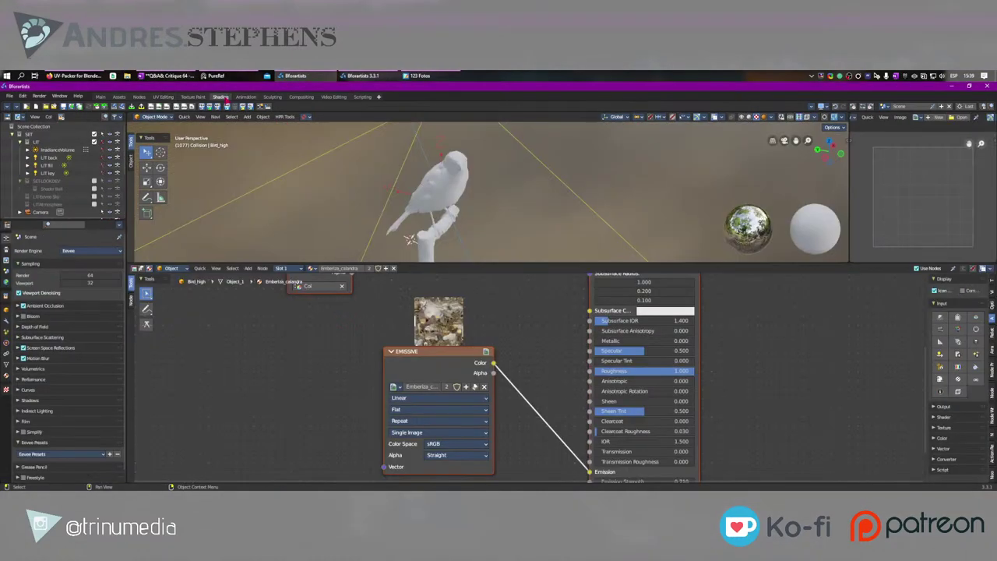
middle_click_drag(445, 380, 428, 440)
left_click(430, 209)
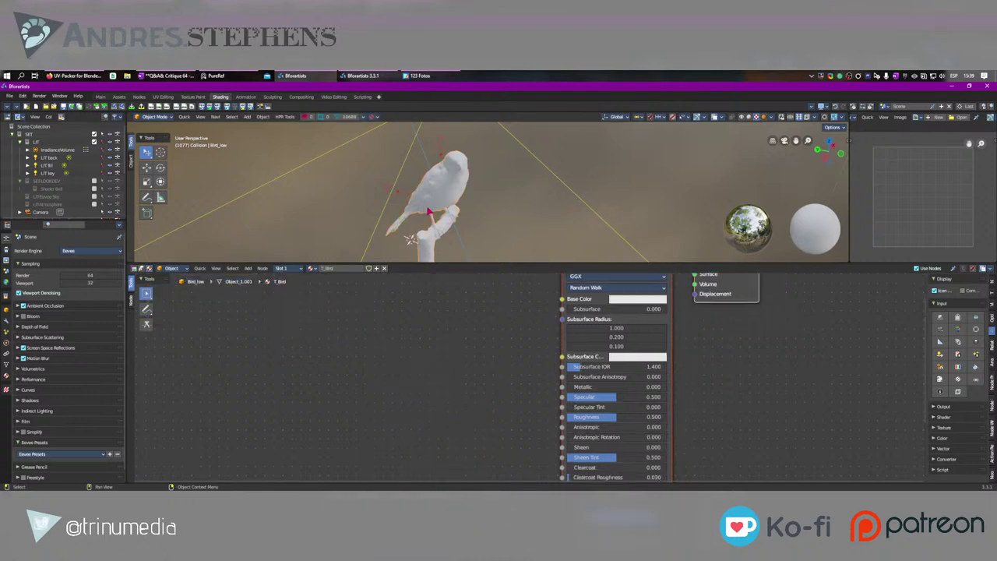
middle_click_drag(429, 340, 420, 379)
left_click_drag(397, 414, 289, 427)
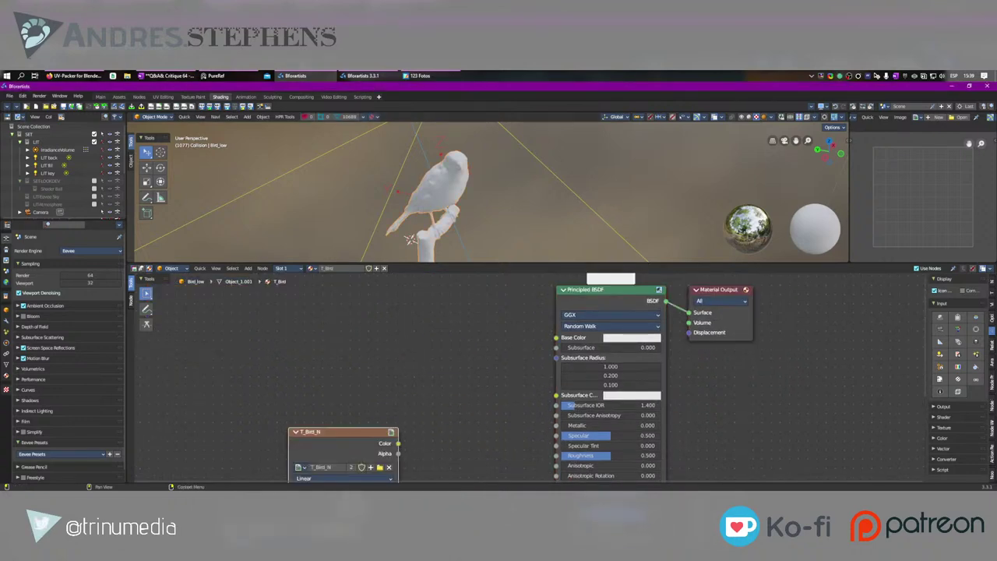
left_click_drag(309, 335, 258, 304)
Step: Connect T_Bird_E's color to the Principled BSDF's Base Color, leaving its Alpha input unlinked
right_click_drag(311, 322, 595, 338, "alt")
middle_click_drag(525, 460, 527, 340)
scroll(527, 340, "down", 1)
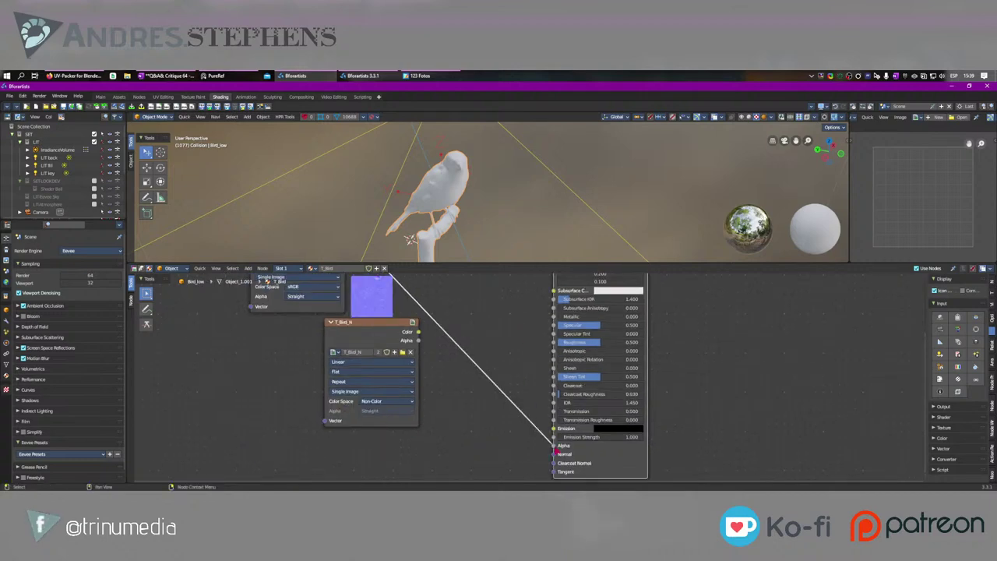
left_click_drag(554, 447, 520, 436)
middle_click_drag(443, 277, 442, 412)
left_click_drag(343, 373, 552, 398)
scroll(471, 347, "down", 5, "shift")
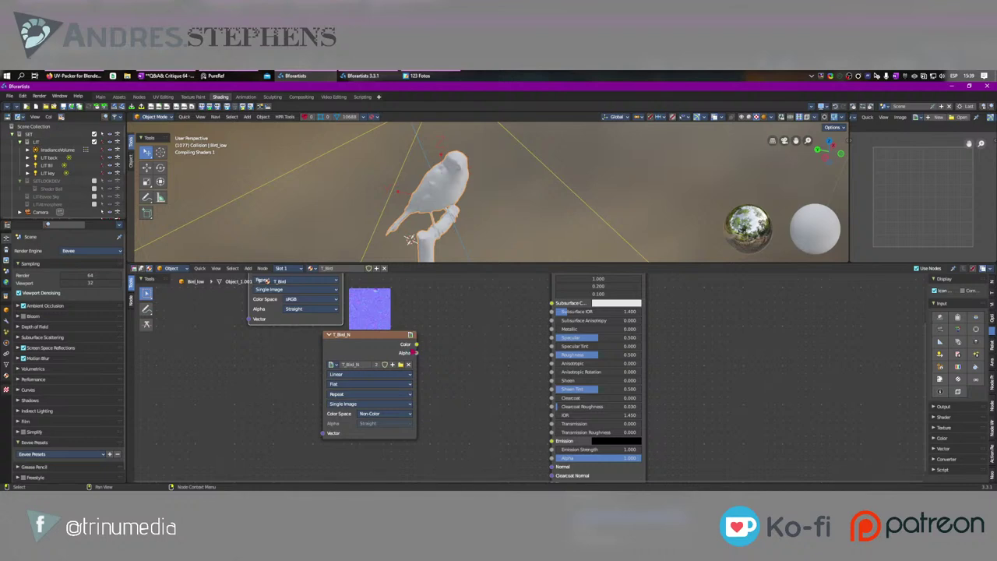
Step: Reposition T_Bird_N and route its color through a new Normal Map node into the Principled BSDF's Normal input
mouse_move(381, 343)
left_mouse_down()
mouse_move(364, 362)
mouse_move(438, 294)
mouse_move(263, 412)
left_mouse_up()
middle_click_drag(336, 420, 360, 371)
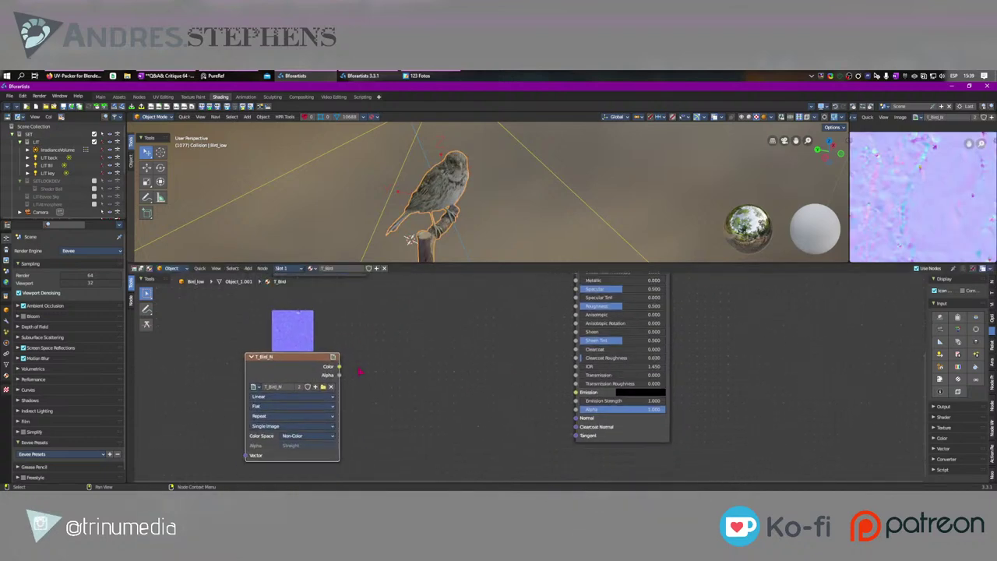
left_click_drag(339, 366, 436, 380)
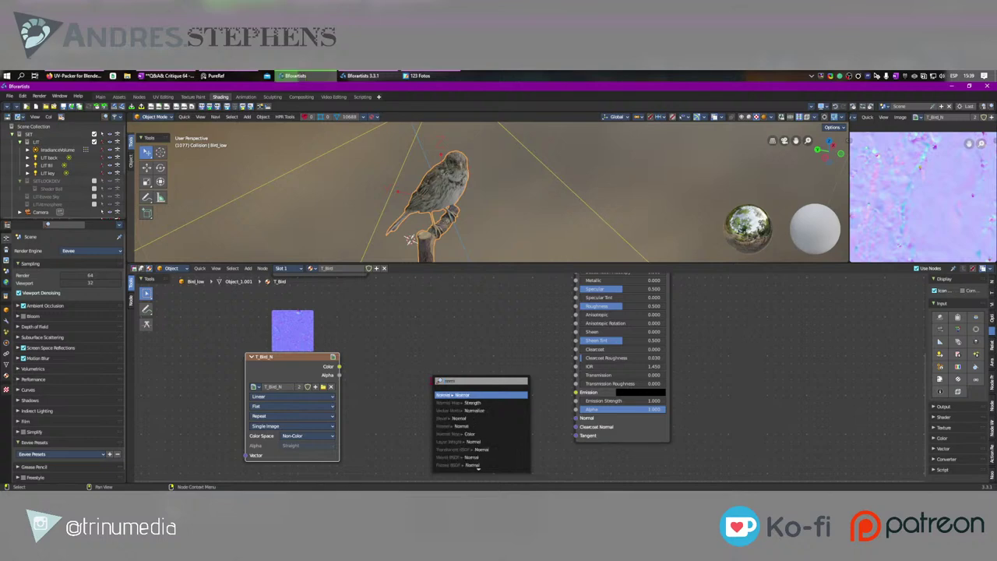
key("Return")
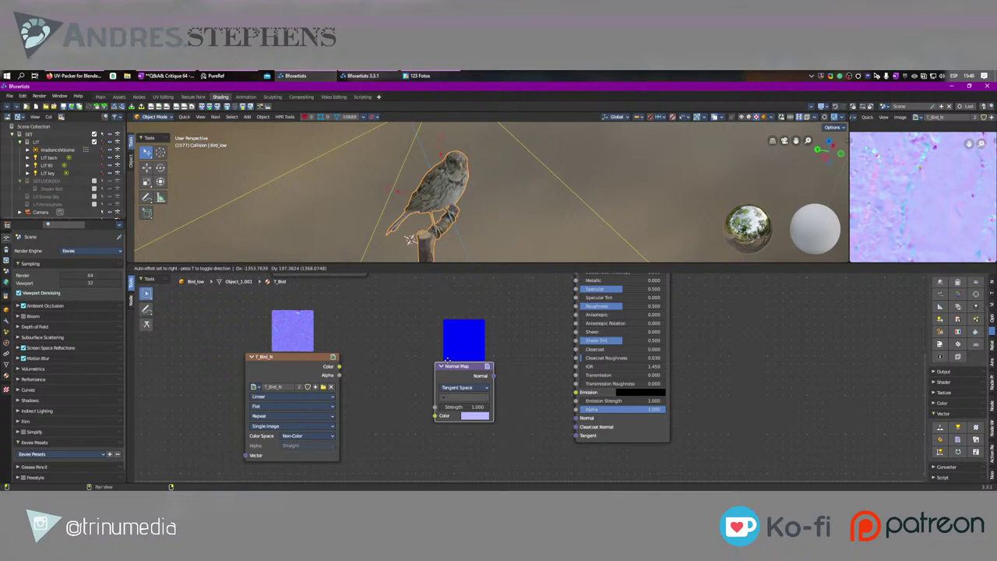
left_click(463, 359)
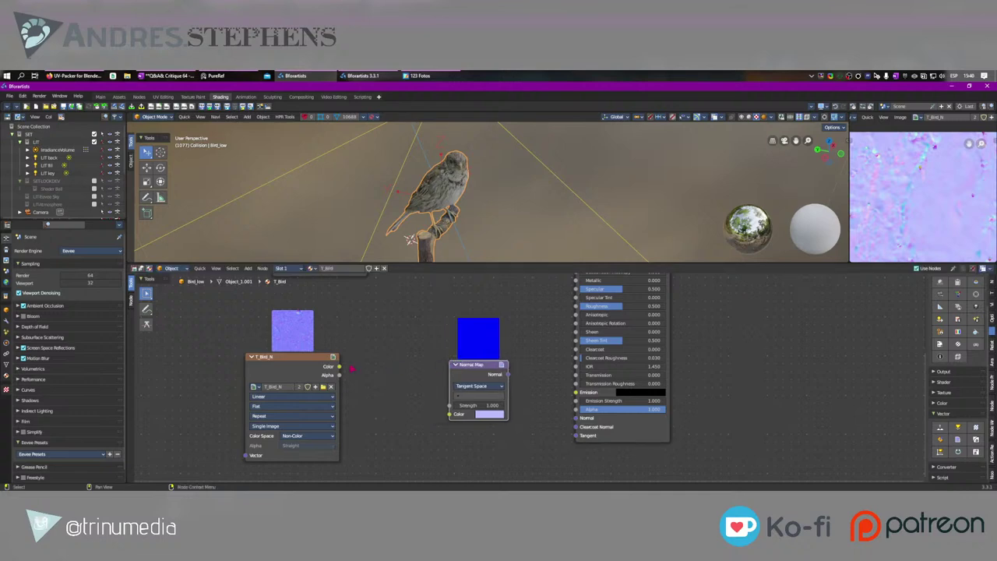
right_click_drag(351, 369, 467, 381, "alt")
right_click_drag(503, 375, 592, 393, "alt")
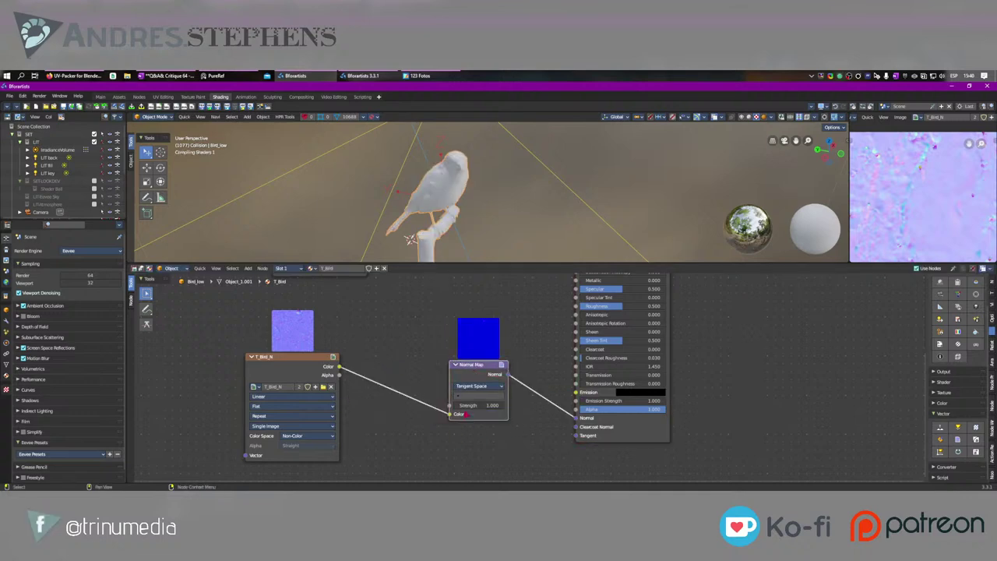
Step: Enlarge the 3D viewport, hide the overlays, and inspect the baked textures on Bird_low from several angles
middle_click_drag(471, 185, 487, 201)
key("shift+alt+z")
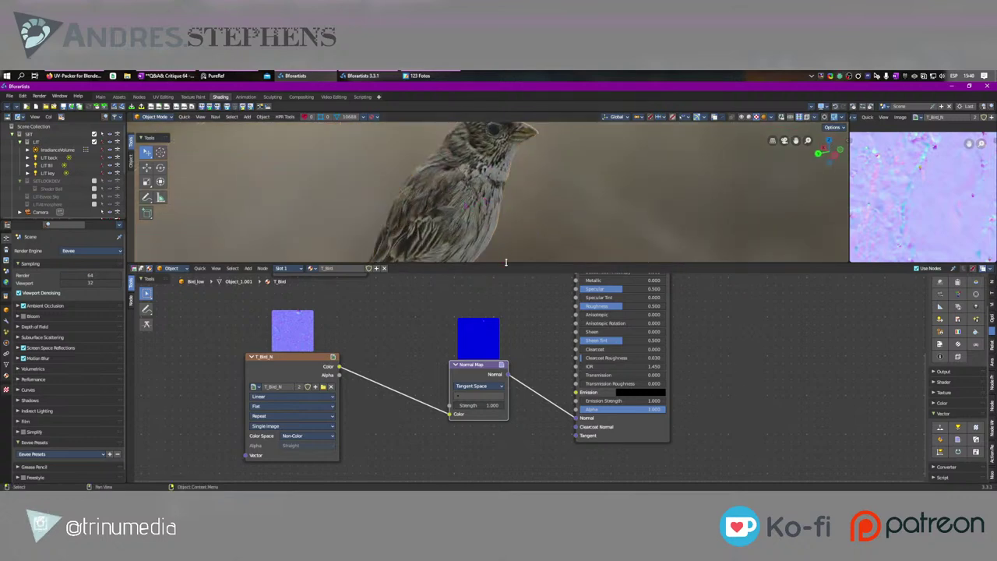
left_click_drag(506, 262, 505, 359)
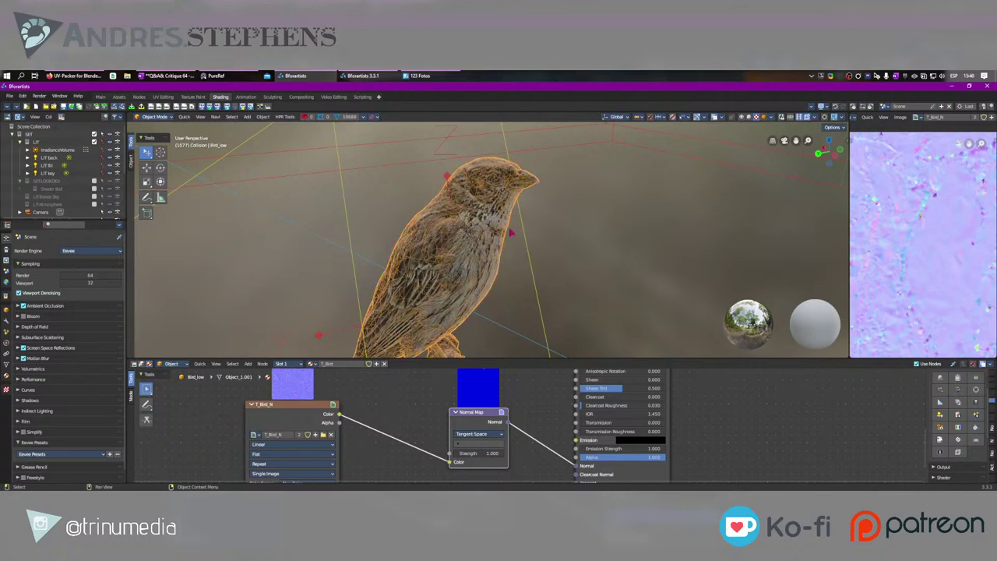
middle_click_drag(462, 238, 503, 232)
scroll(503, 232, "up", 4)
key("shift+alt+z")
middle_click_drag(442, 218, 508, 256)
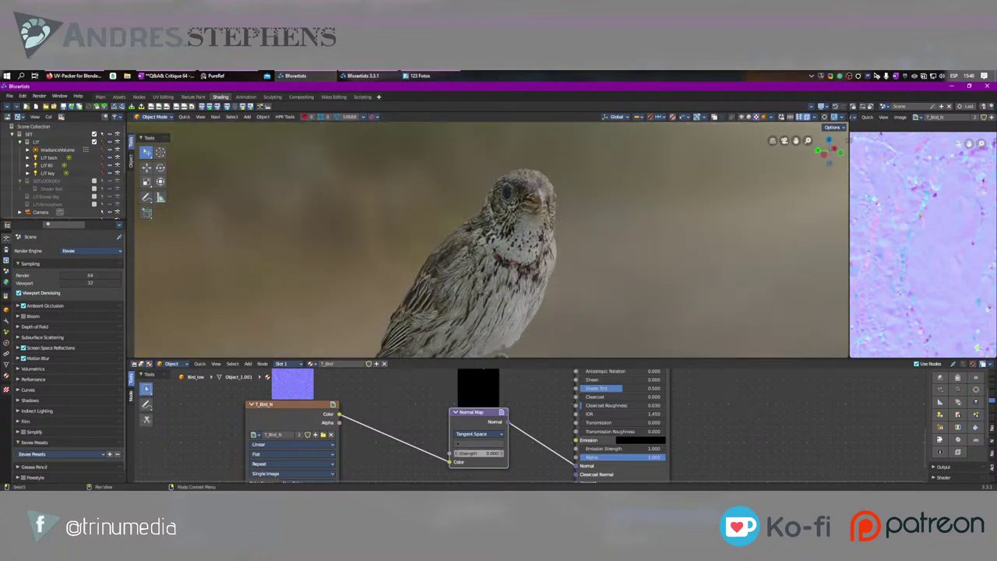
Step: Examine the bird's neck and breast plumage up close with the Normal Map strength at 10
middle_click_drag(494, 258, 530, 207)
scroll(528, 234, "up", 7)
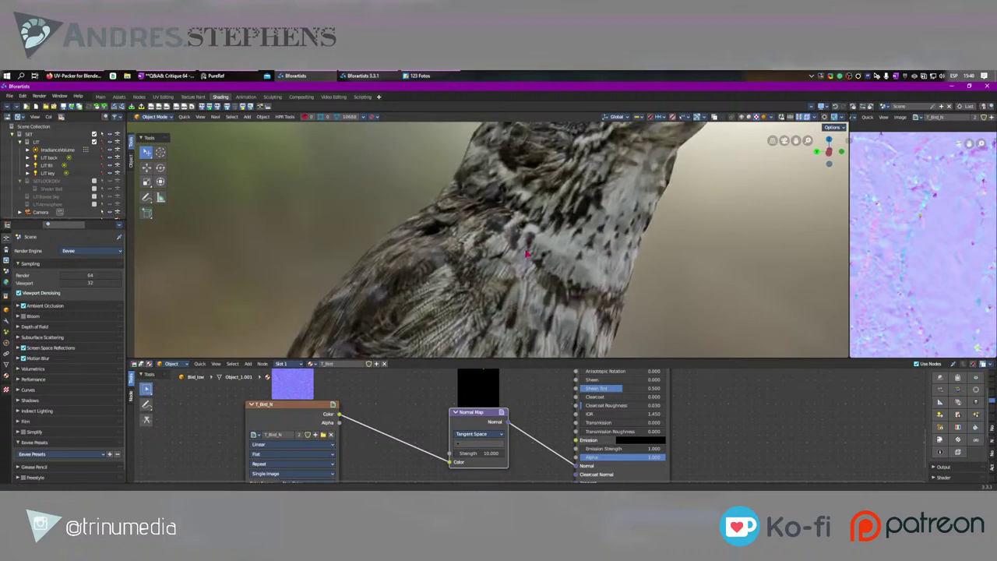
middle_click_drag(527, 261, 483, 339, "shift")
middle_click_drag(480, 276, 523, 274)
middle_click_drag(466, 343, 467, 204, "shift")
Step: Set the Normal Map strength to 2 and check the plumage from several angles and distances
mouse_move(496, 451)
left_mouse_down()
mouse_move(373, 451)
mouse_move(405, 452)
left_mouse_up()
scroll(494, 238, "down", 5)
middle_click_drag(556, 254, 428, 310)
middle_click_drag(503, 190, 487, 256, "shift")
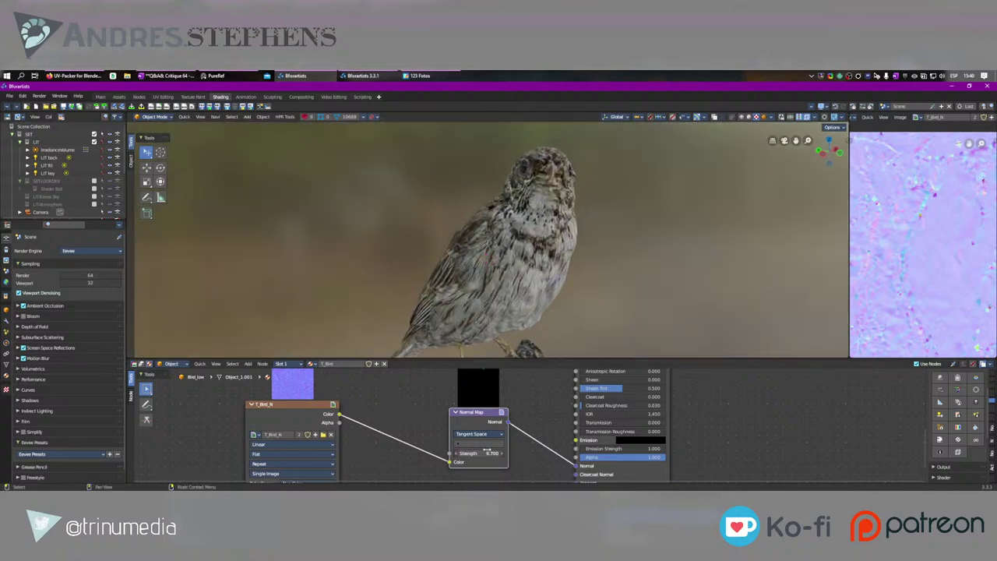
middle_click_drag(495, 264, 528, 333)
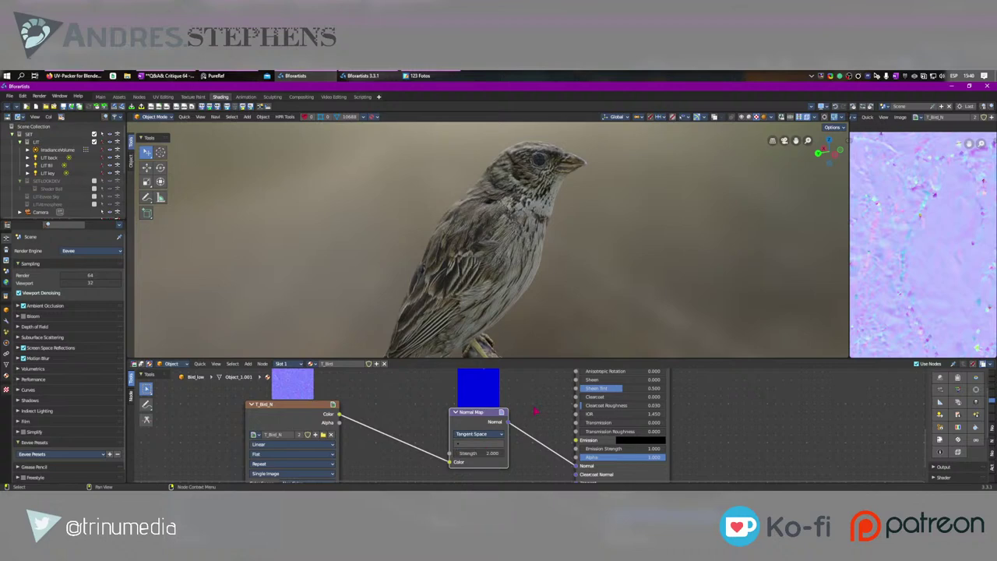
middle_click_drag(563, 225, 517, 225)
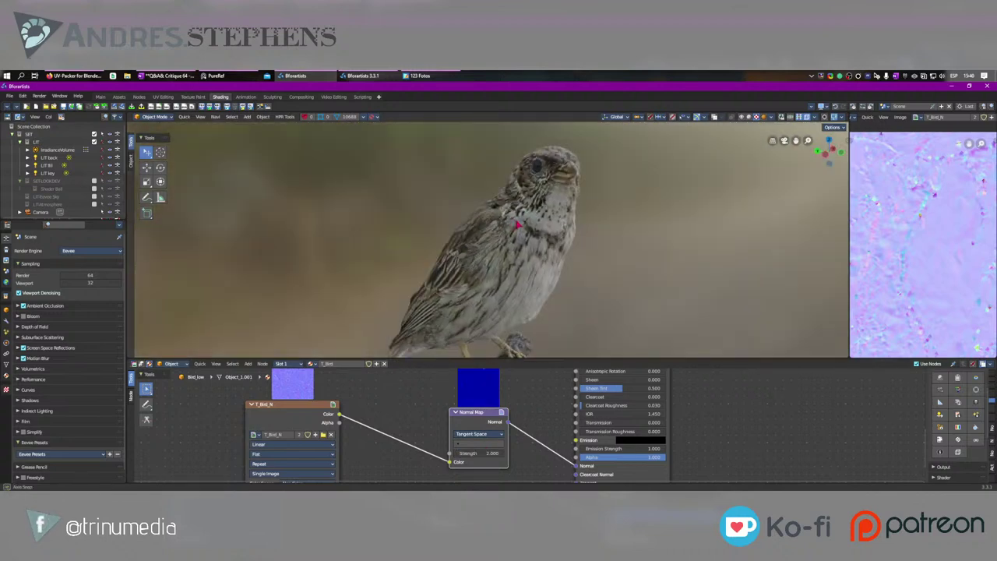
scroll(516, 241, "down", 5)
scroll(503, 272, "up", 6)
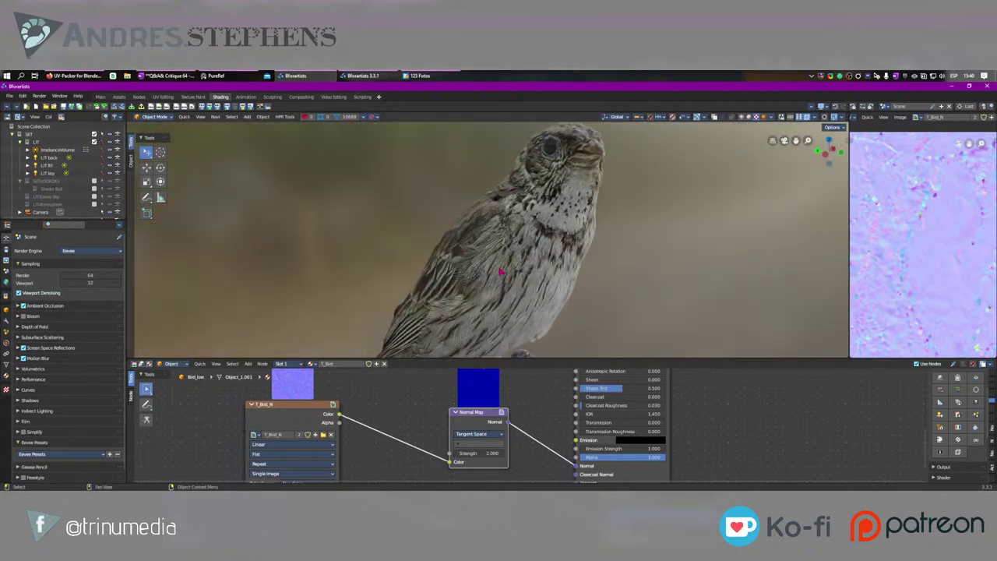
Step: Add a Separate Color node fed by T_Bird_E's Color output and place it beside the texture node
middle_click_drag(532, 387, 531, 503)
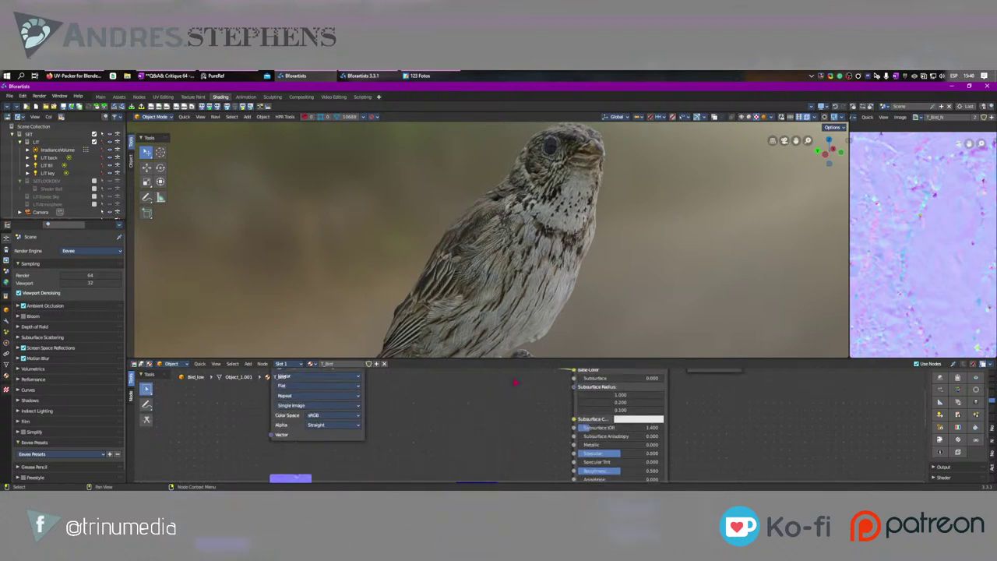
scroll(506, 409, "down", 1)
middle_click_drag(439, 418, 451, 460)
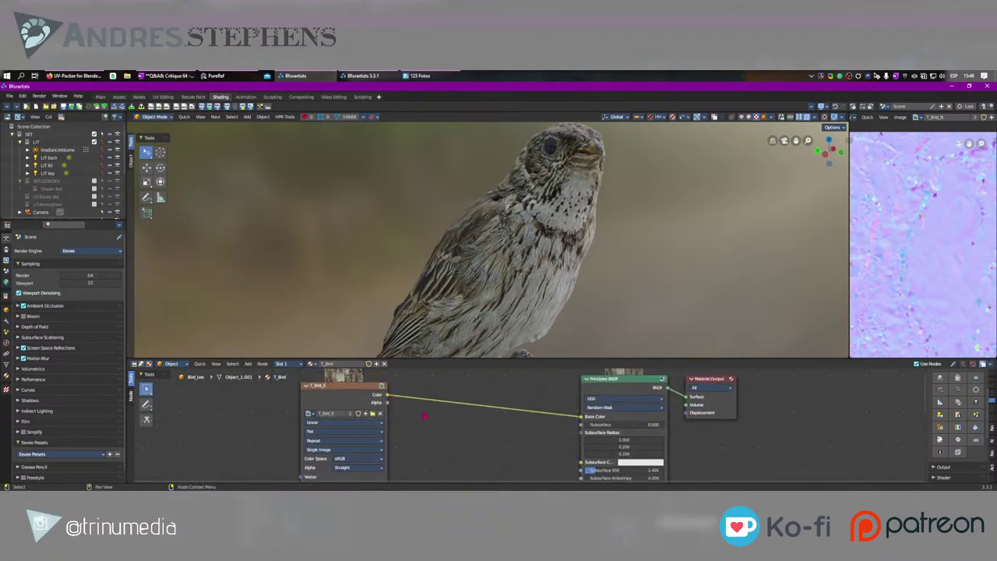
left_click_drag(387, 394, 447, 440)
type("sep")
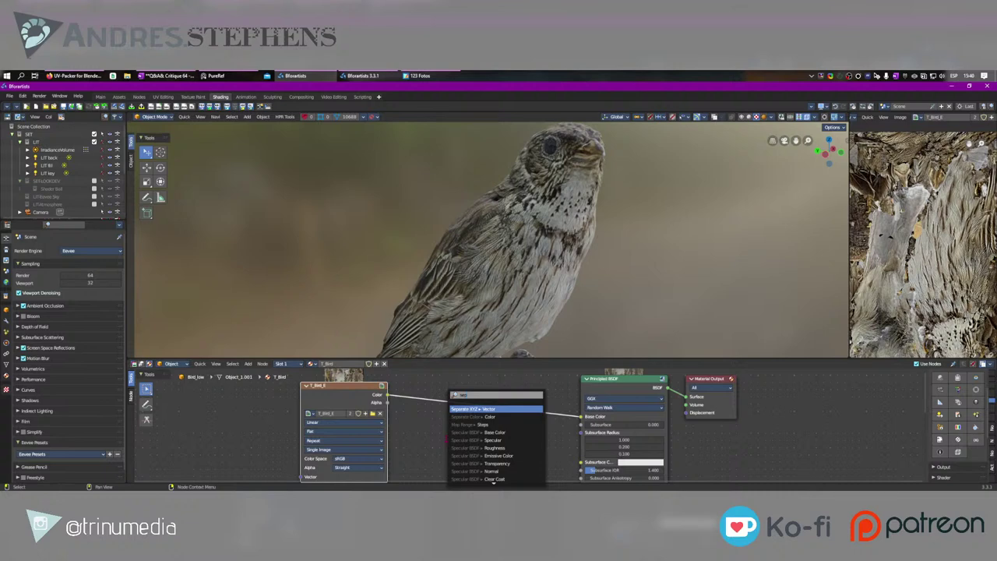
key("Down")
key("Return")
left_click(447, 441)
middle_click_drag(447, 441, 438, 382)
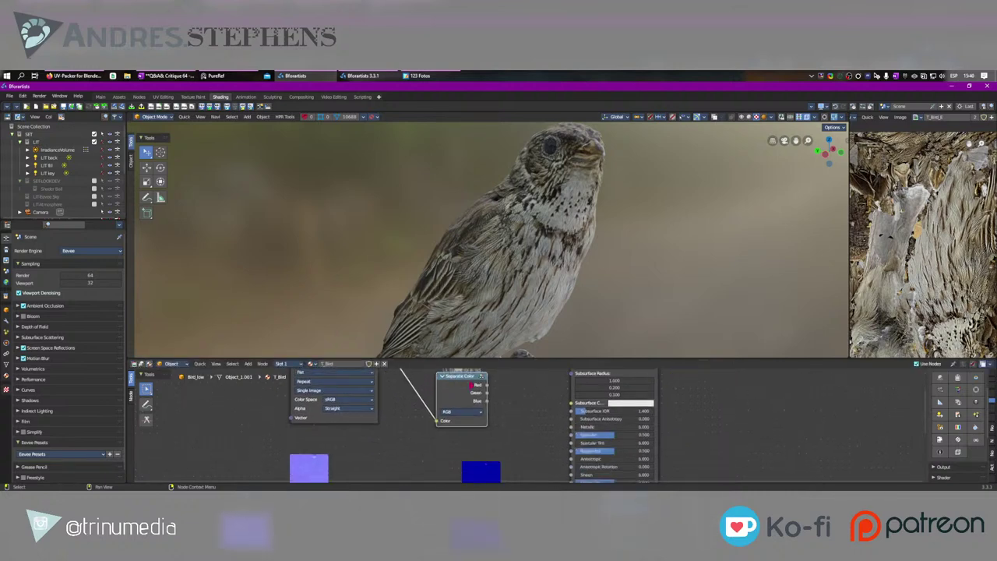
left_click_drag(460, 382, 428, 416)
middle_click_drag(467, 416, 455, 447)
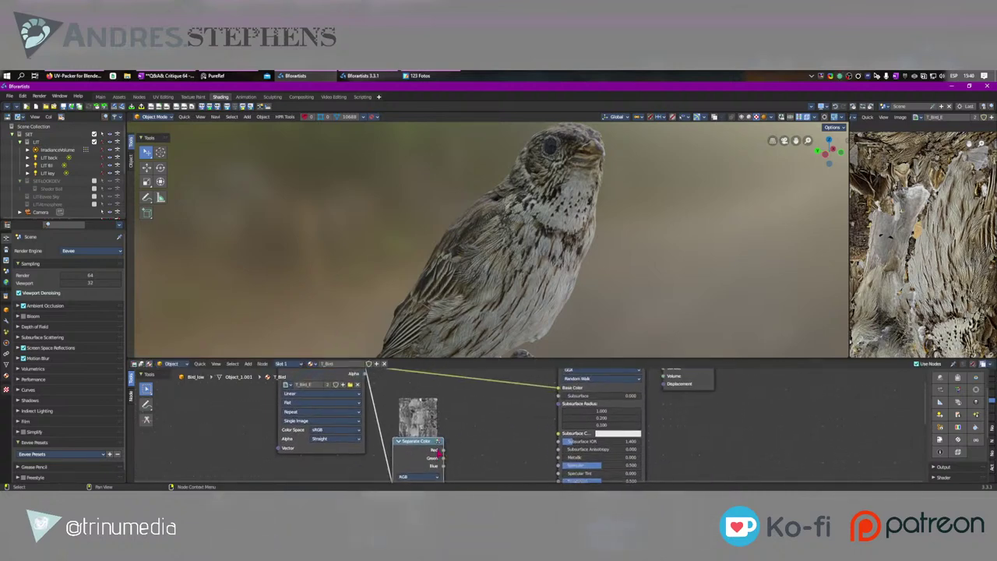
Step: Preview the Separate Color channels, then connect Red to the Principled BSDF's Roughness and Green to its Specular
left_click(426, 450, "ctrl+shift")
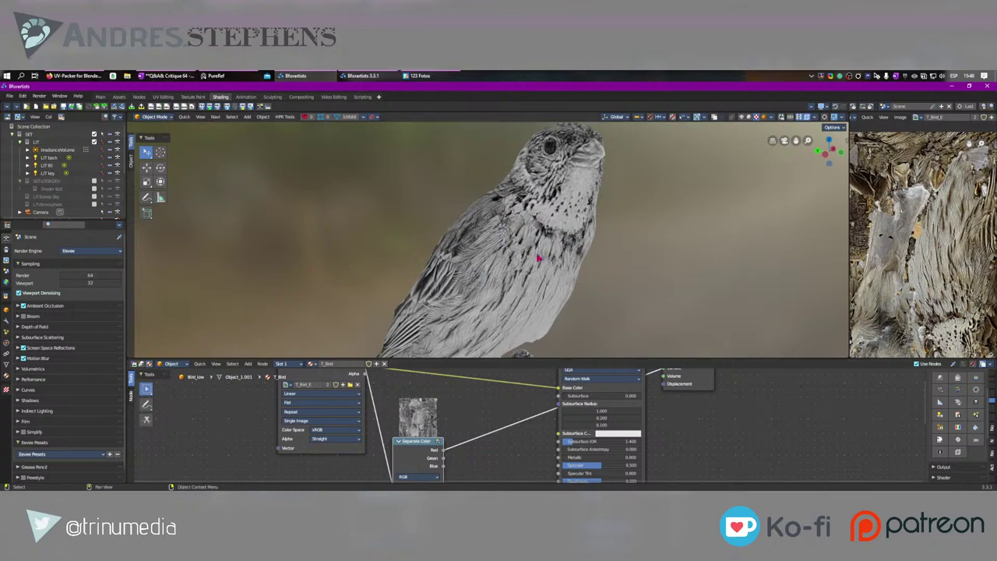
middle_click_drag(446, 459, 456, 428)
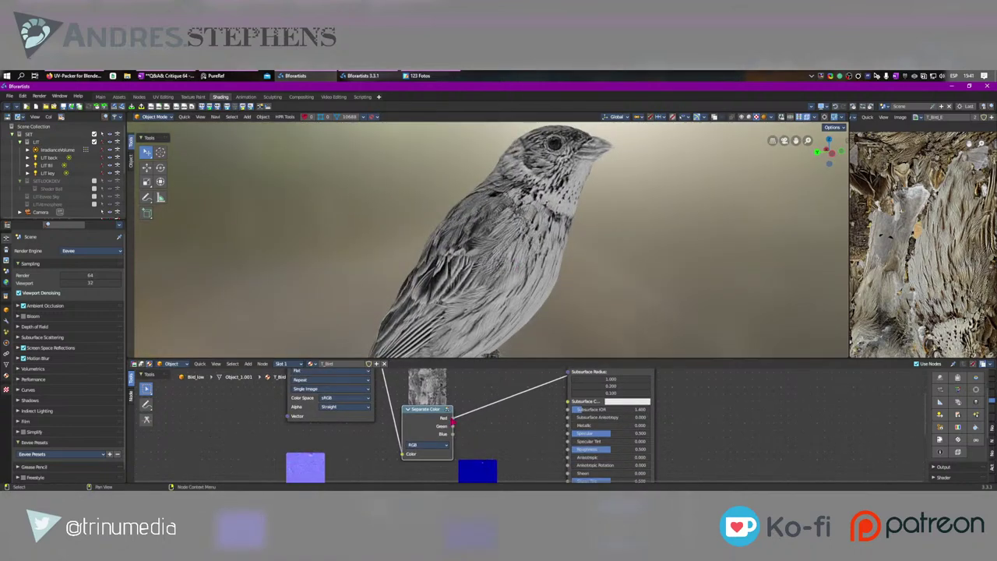
left_click_drag(451, 419, 570, 449)
left_click(431, 429, "ctrl+shift")
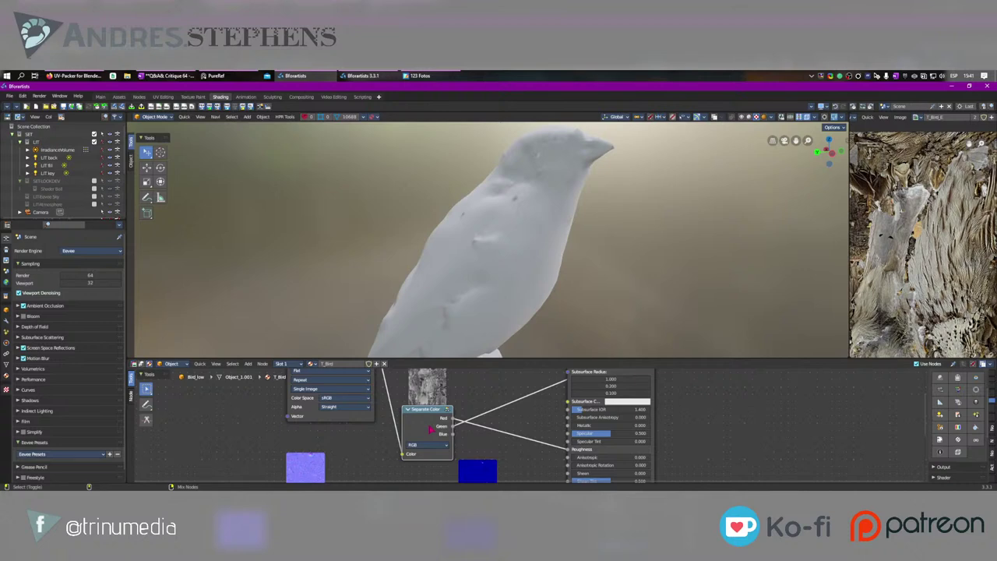
left_click_drag(454, 429, 568, 433)
middle_click_drag(572, 389, 563, 443)
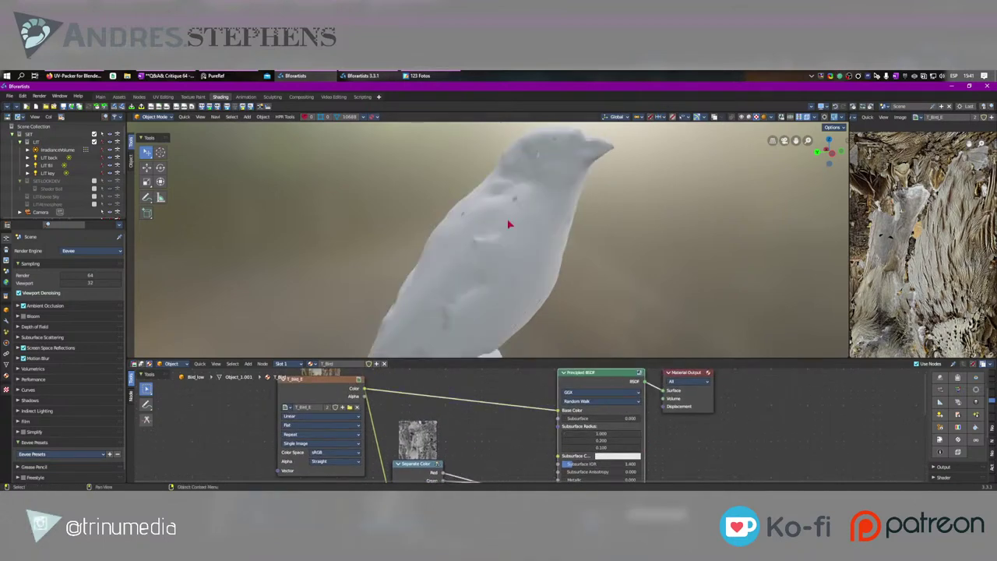
Step: Check the bird's specular and roughness response from several angles, distances and lighting directions
scroll(508, 224, "down", 3)
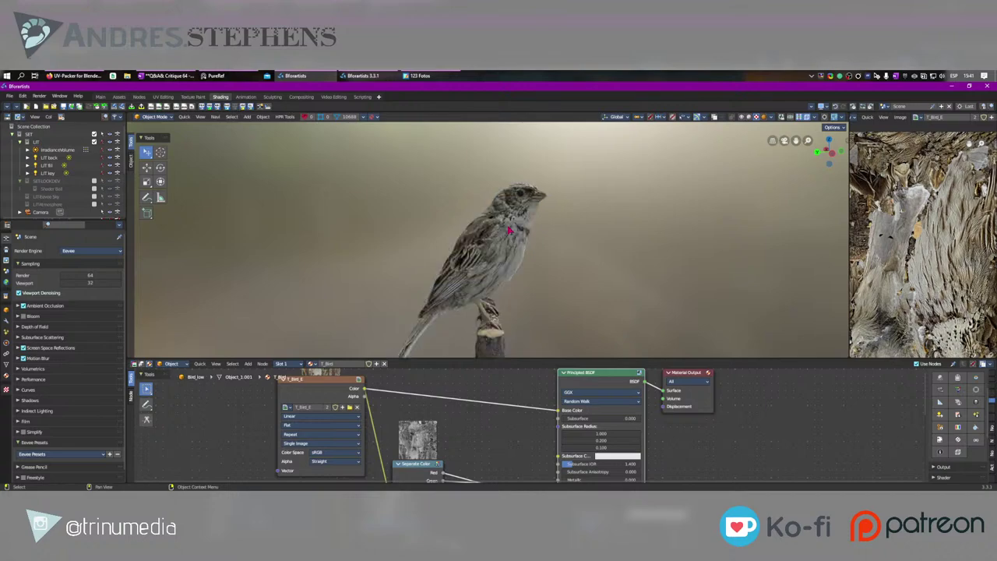
scroll(508, 230, "up", 4)
middle_click_drag(508, 226, 498, 266)
scroll(424, 228, "down", 5)
left_click_drag(589, 251, 465, 260, "ctrl+alt")
middle_click_drag(465, 260, 423, 290)
middle_click_drag(448, 448, 488, 426)
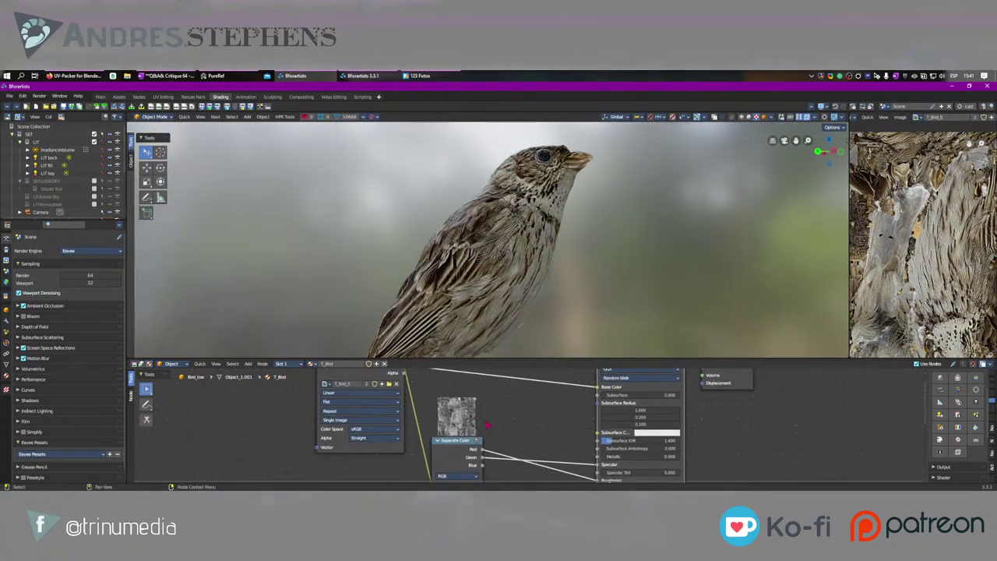
Step: Move T_Bird_E farther from the Separate Color node and try a Vector Math Add node on its Color output
left_click(518, 427)
middle_click_drag(368, 382, 388, 429)
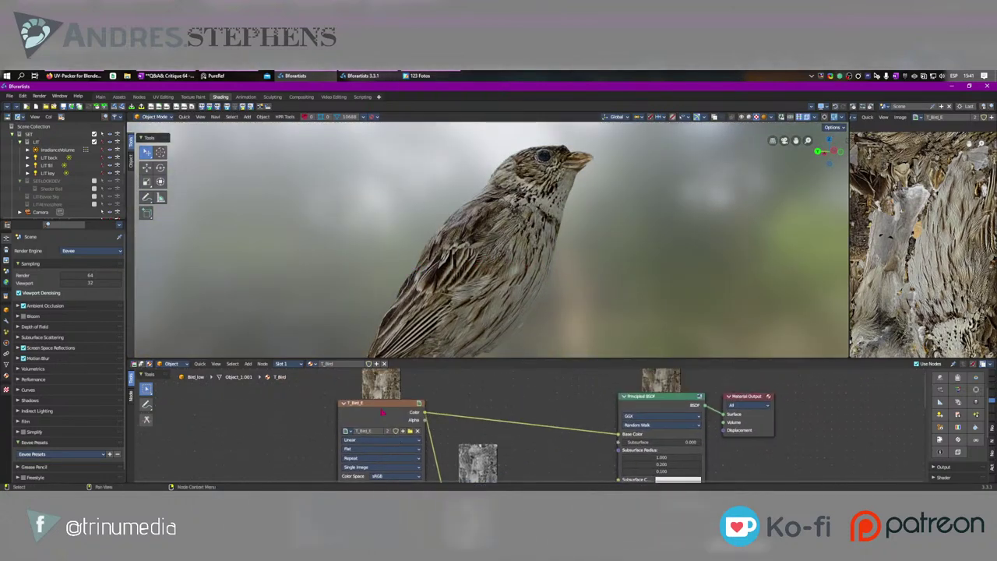
left_click_drag(379, 407, 390, 441)
type("math")
key("Return")
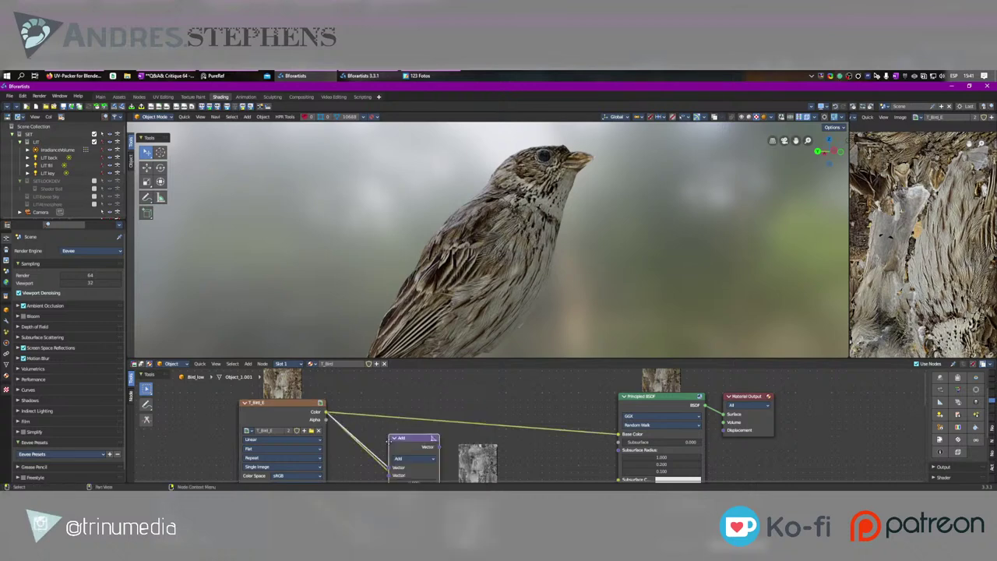
Step: Add a scalar Math node set to Add from T_Bird_E's Color output, placing it before Separate Color
left_click_drag(326, 412, 400, 443)
type("math")
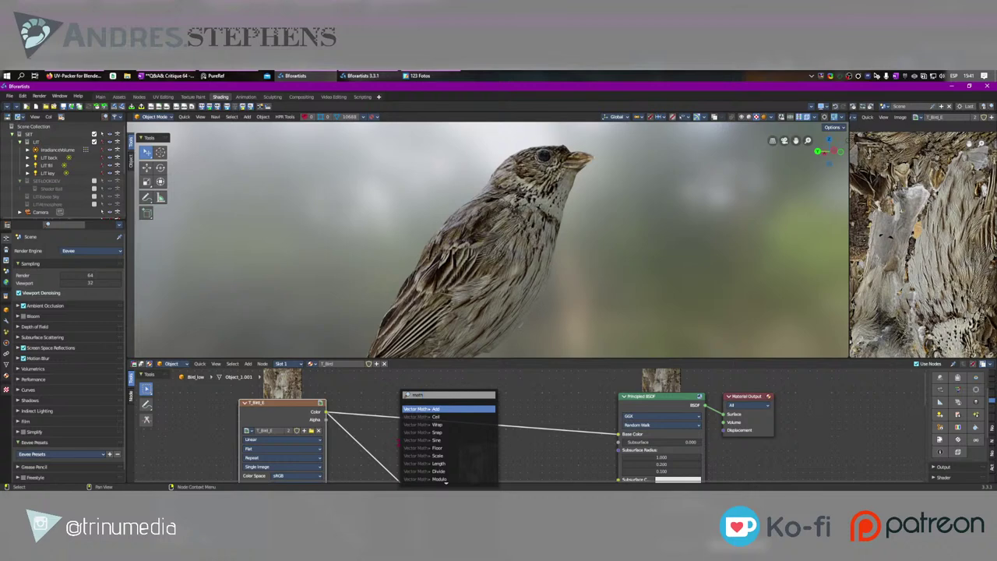
key("Down")
key("Down")
key("Down")
key("Down")
key("Down")
key("Down")
key("Down")
key("Down")
key("Down")
key("Down")
key("Down")
key("Down")
key("Down")
key("Down")
key("Down")
key("Down")
key("Down")
key("Down")
key("Down")
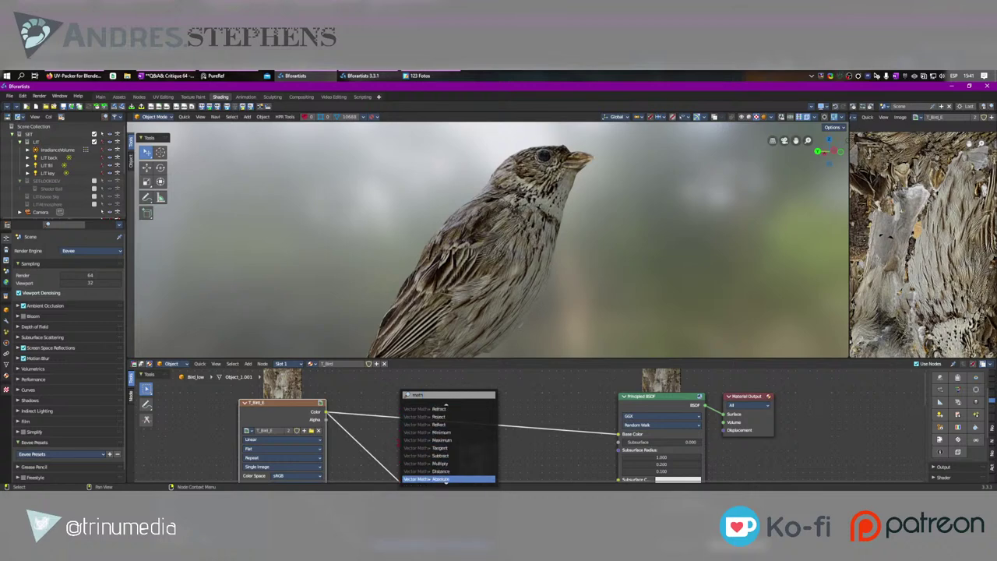
scroll(444, 481, "up", 15)
key("Return")
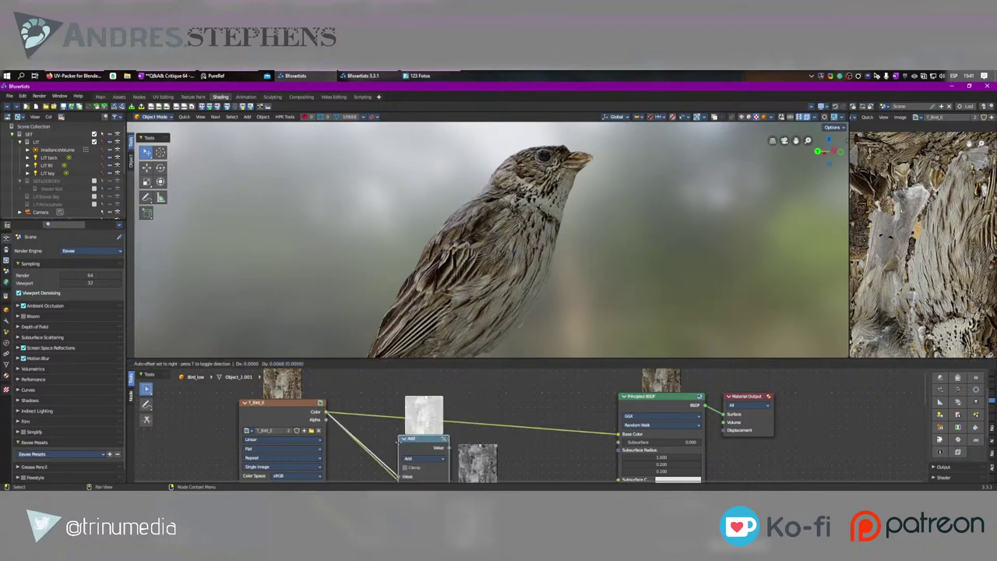
left_click(421, 454)
middle_click_drag(421, 453, 441, 409)
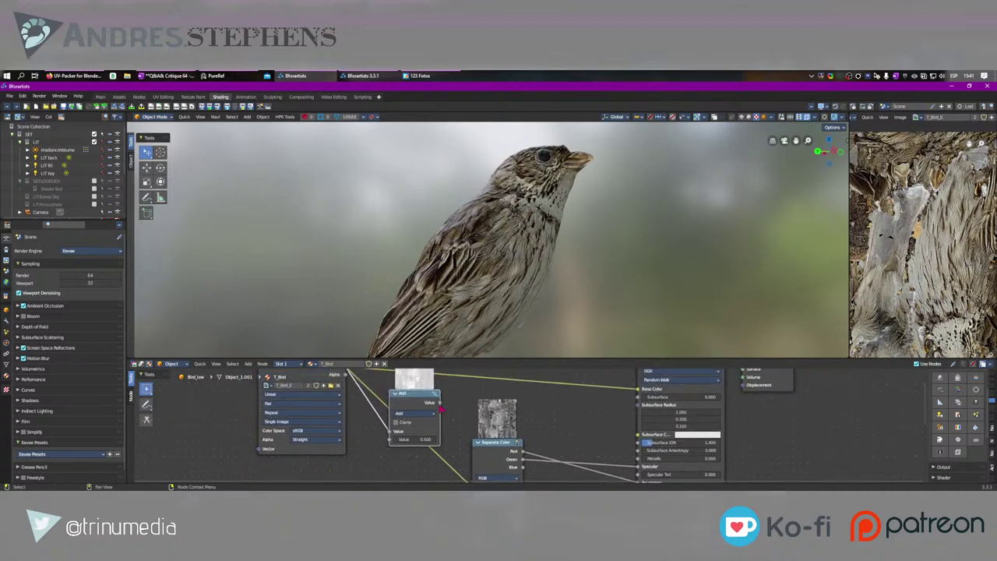
Step: Feed the Add node's output into Separate Color's Color input and set the added value to 0.300
left_click_drag(440, 403, 471, 435)
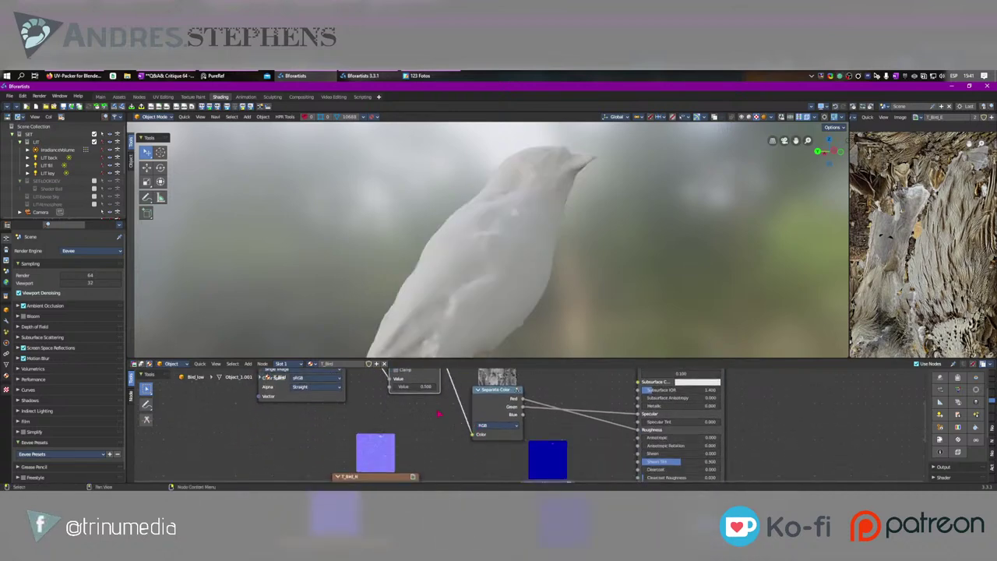
middle_click_drag(438, 414, 443, 445)
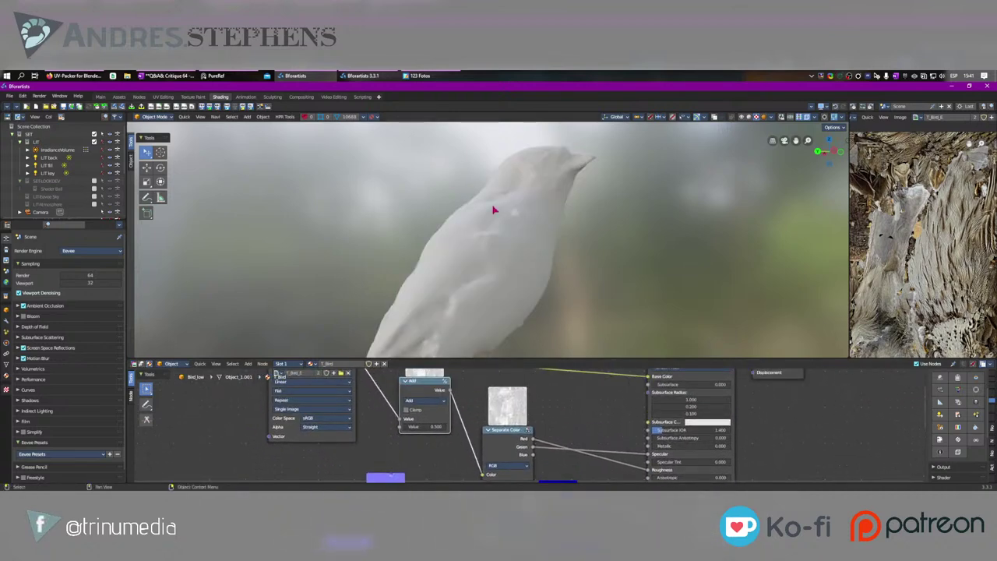
middle_click_drag(518, 220, 503, 223)
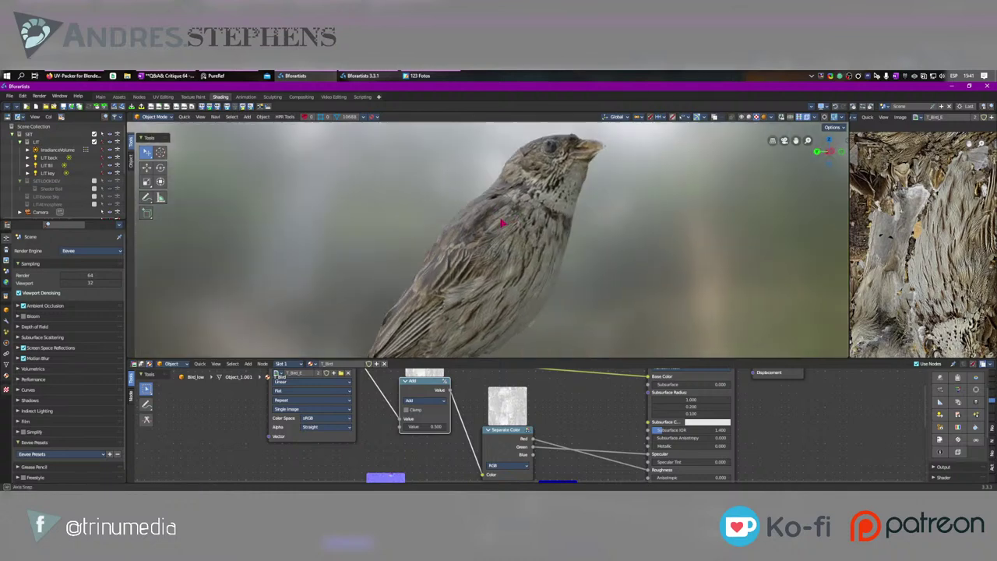
left_click_drag(546, 251, 336, 290)
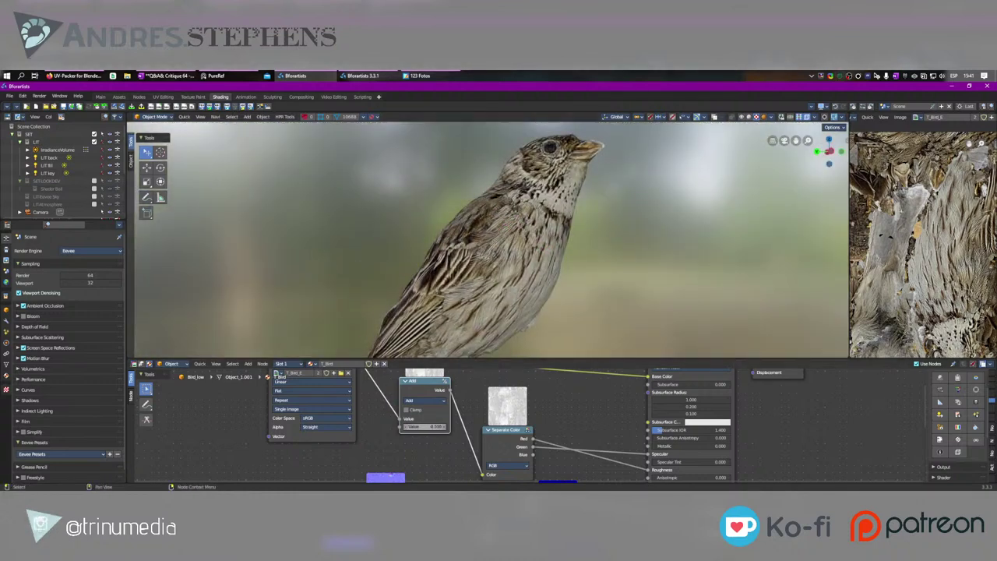
Step: Inspect the adjusted material on the bird's body, tail and feet from several angles and distances
middle_click_drag(583, 262, 514, 257)
mouse_move(514, 257)
left_mouse_down("ctrl+alt")
mouse_move(503, 265)
mouse_move(511, 240)
left_mouse_up("ctrl+alt")
scroll(511, 236, "down", 5)
middle_click_drag(511, 237, 482, 261)
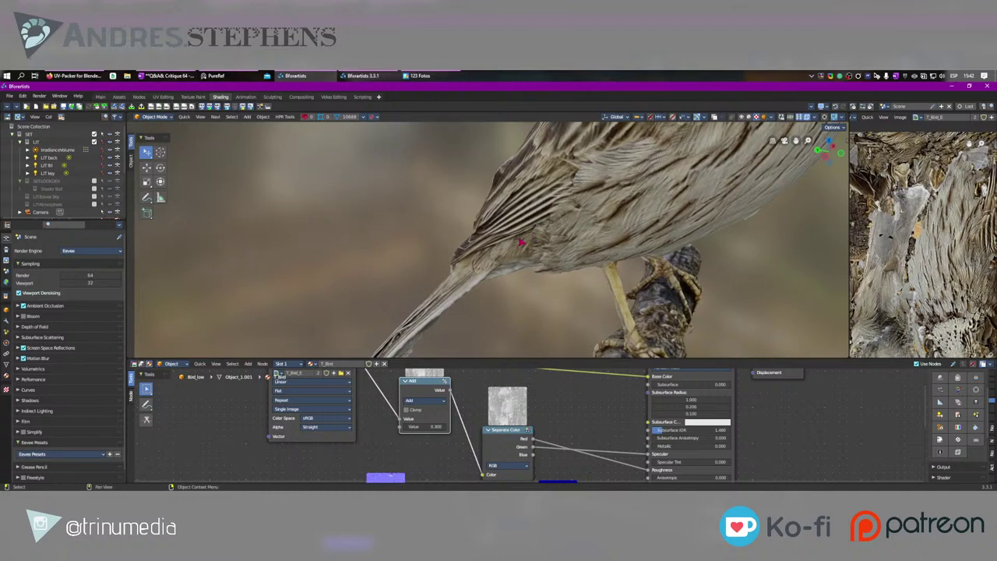
scroll(520, 242, "down", 4)
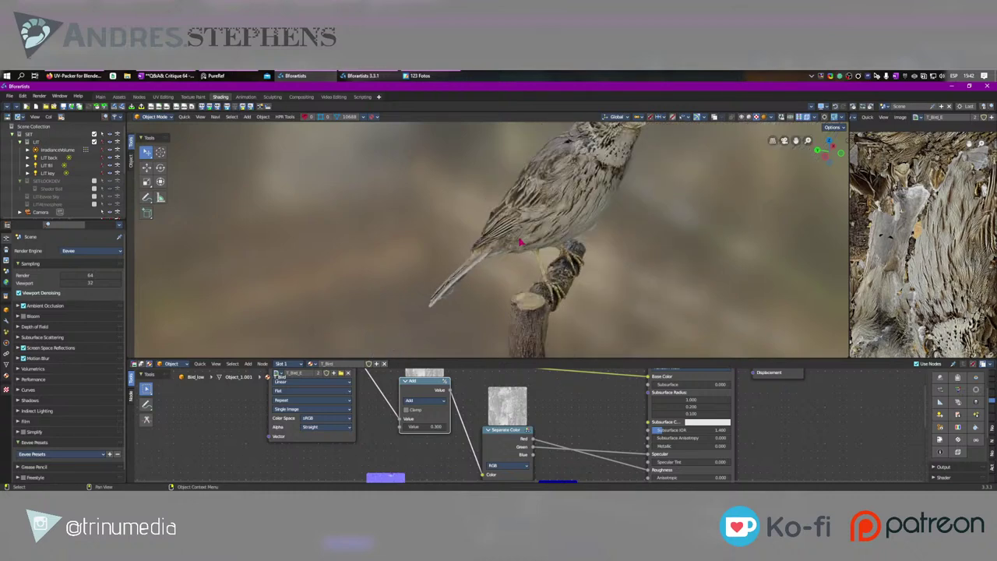
middle_click_drag(569, 305, 581, 218)
middle_click_drag(567, 274, 541, 279)
Step: Show the viewport overlays again and view Bird_low in the Main workspace
key("shift+alt+z")
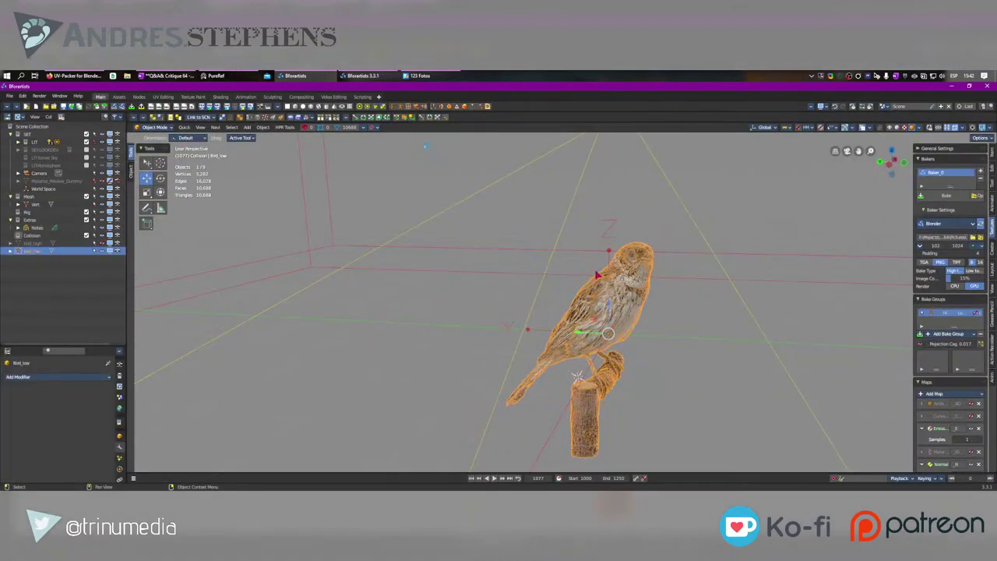
mouse_move(498, 296)
middle_mouse_down()
mouse_move(545, 304)
mouse_move(540, 270)
mouse_move(652, 278)
mouse_move(596, 273)
middle_mouse_up()
scroll(522, 303, "up", 3)
scroll(540, 269, "down", 3)
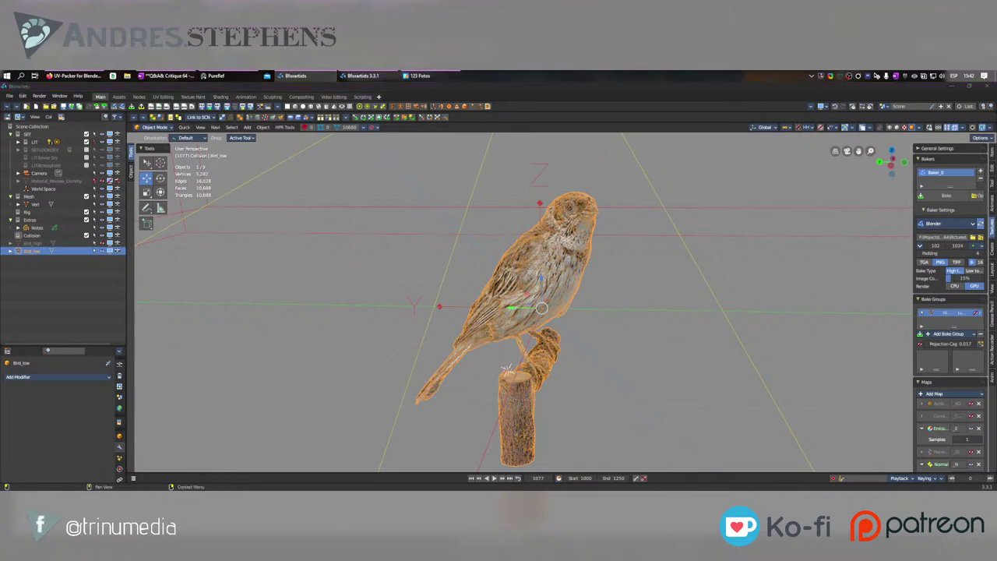
Step: Add an armature with one bone at the 3D cursor near the bird's feet
middle_click_drag(530, 352, 515, 352)
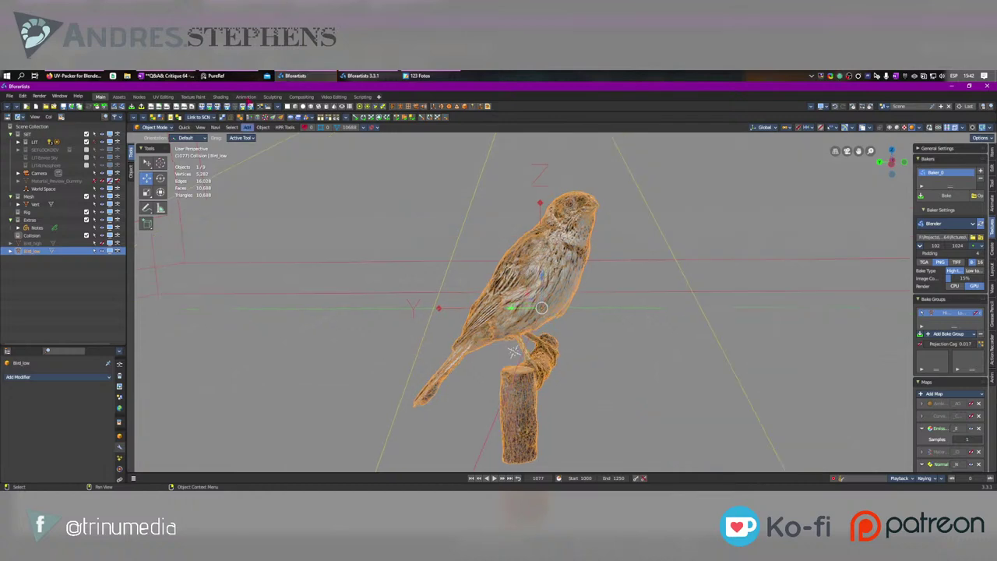
left_click(263, 127)
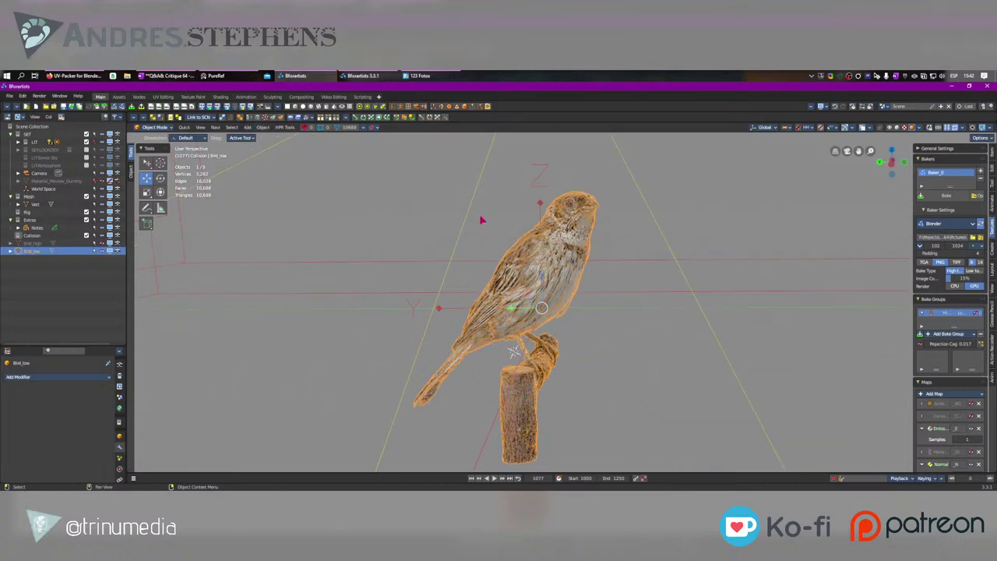
left_click(400, 108)
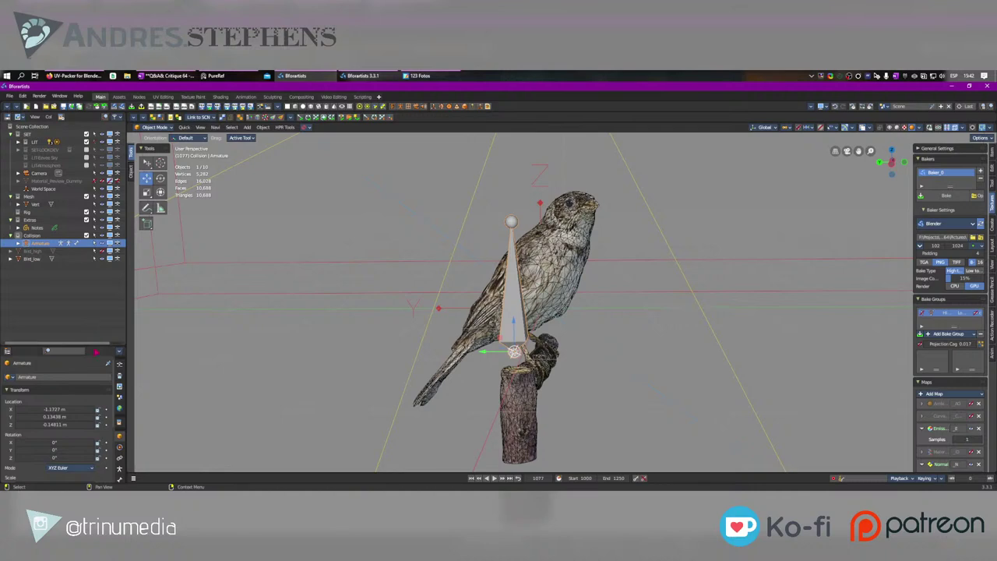
Step: Enlarge the Properties editor and show the new armature's skeleton data settings
left_click_drag(48, 350, 47, 184)
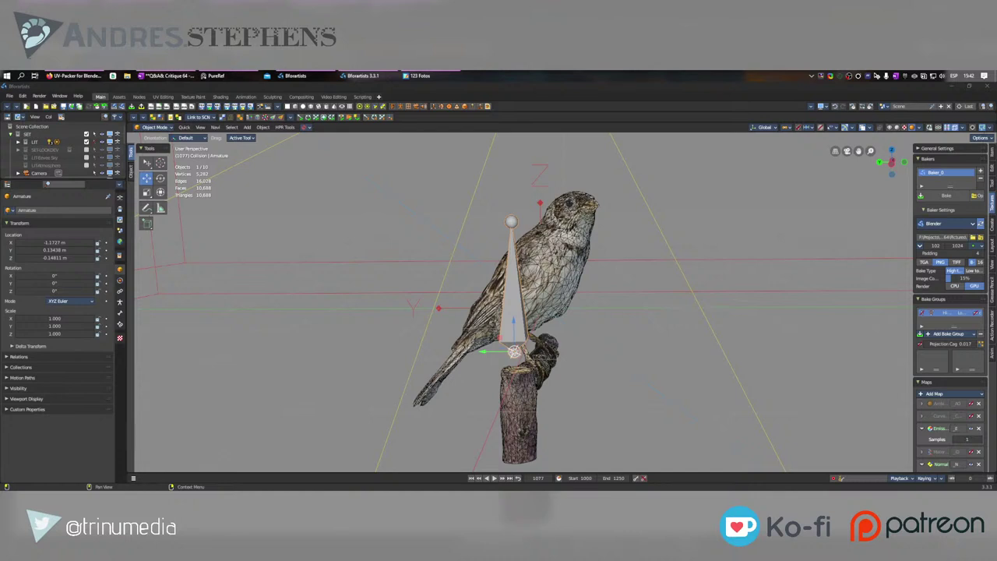
left_click(502, 345)
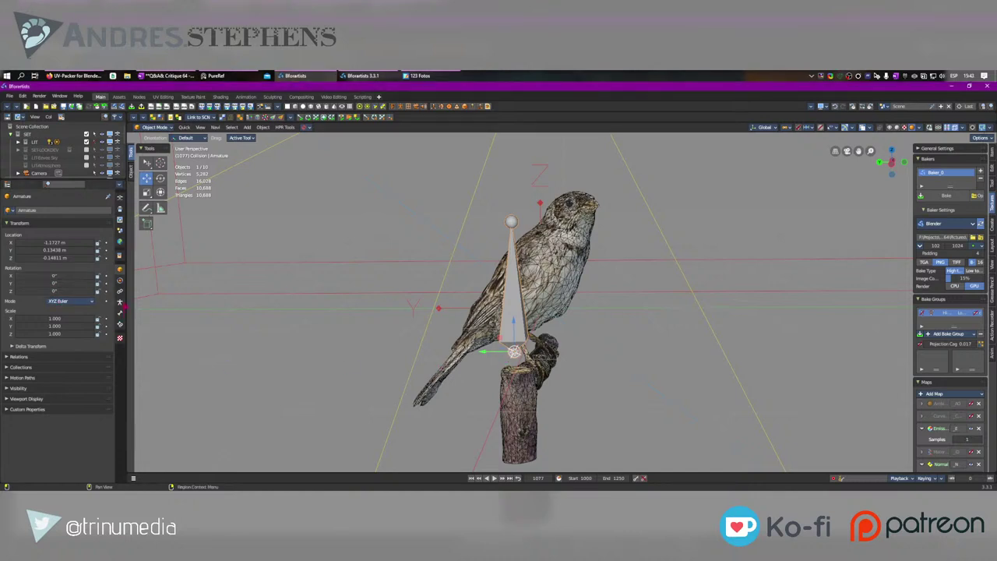
left_click(120, 302)
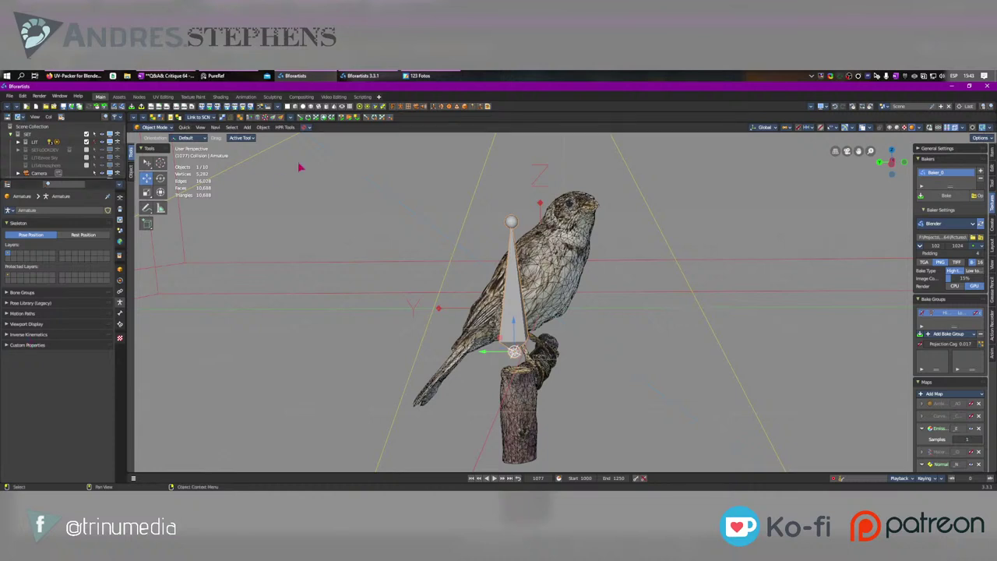
Step: Add a bendy-bone armature with head and tail handle bones at the 3D cursor near the bird's feet
left_click(245, 127)
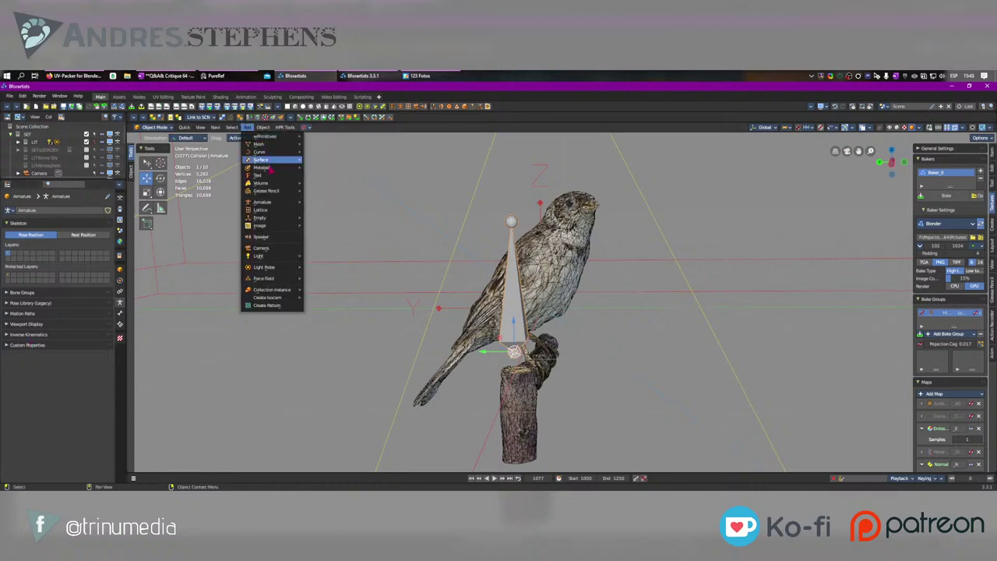
mouse_move(269, 203)
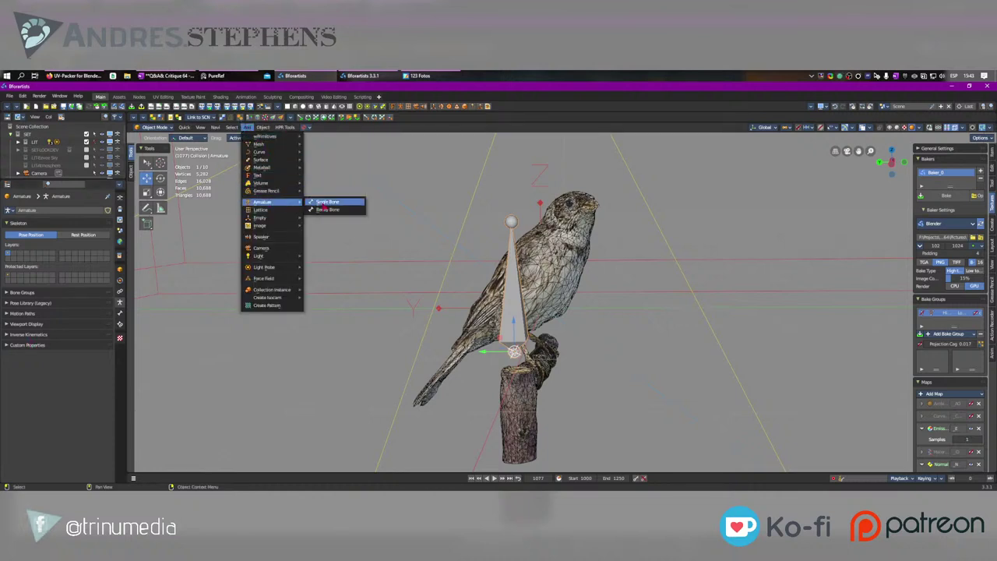
left_click(246, 127)
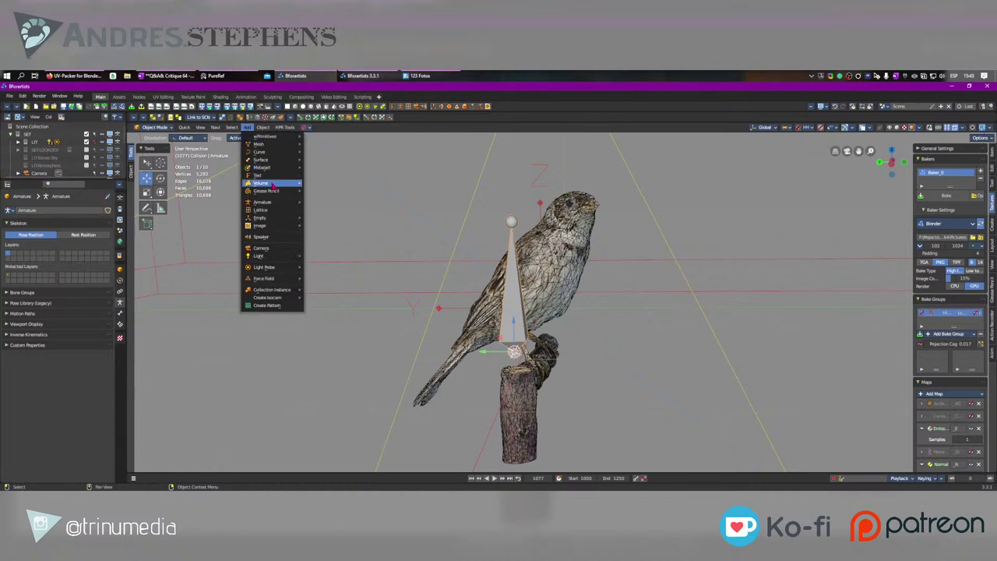
mouse_move(265, 204)
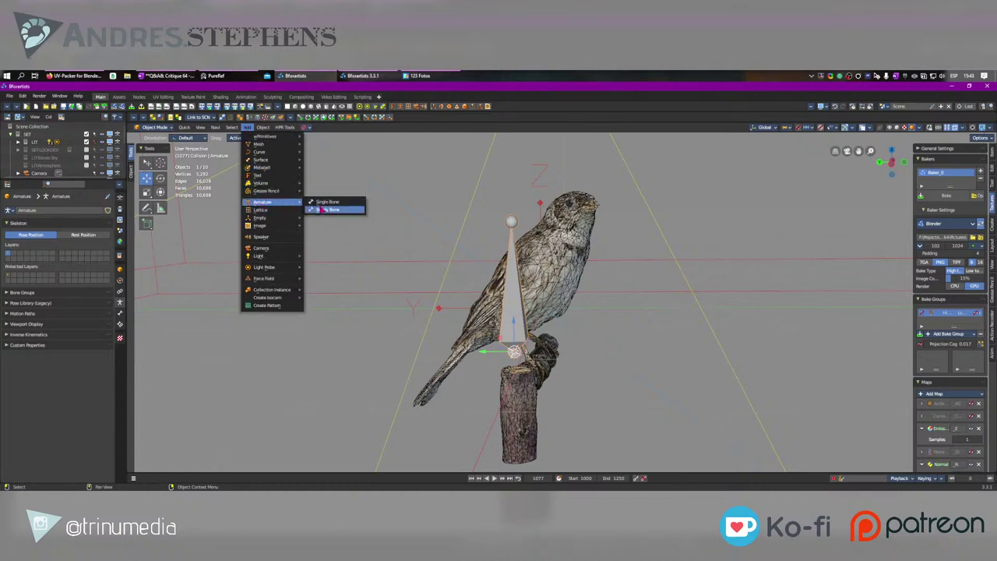
left_click(263, 129)
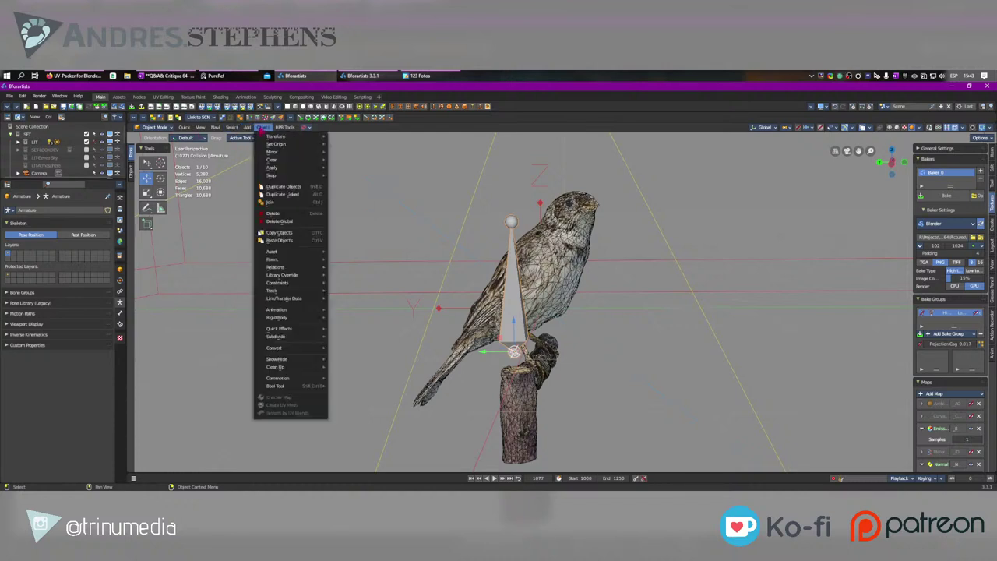
mouse_move(248, 128)
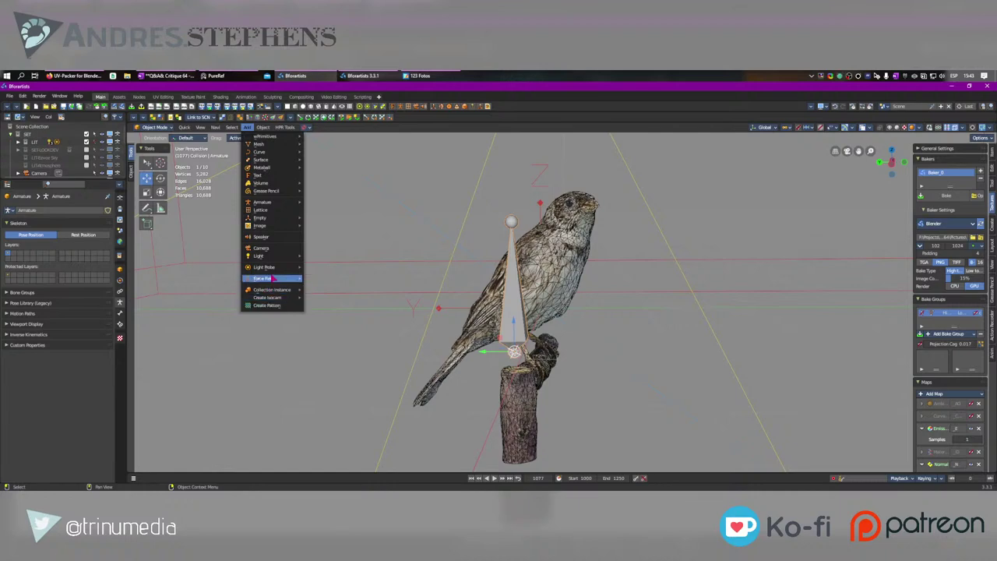
mouse_move(268, 203)
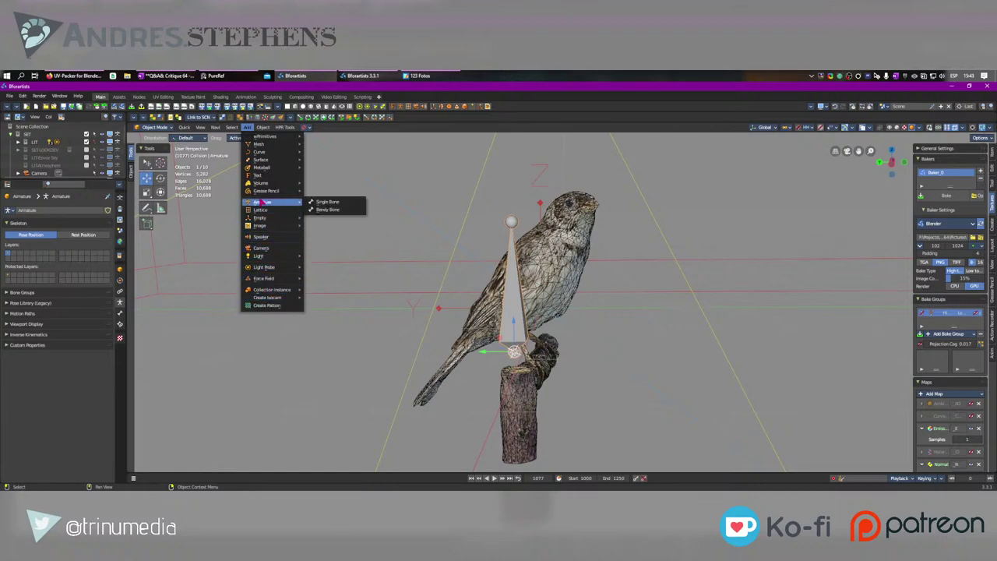
left_click(327, 211)
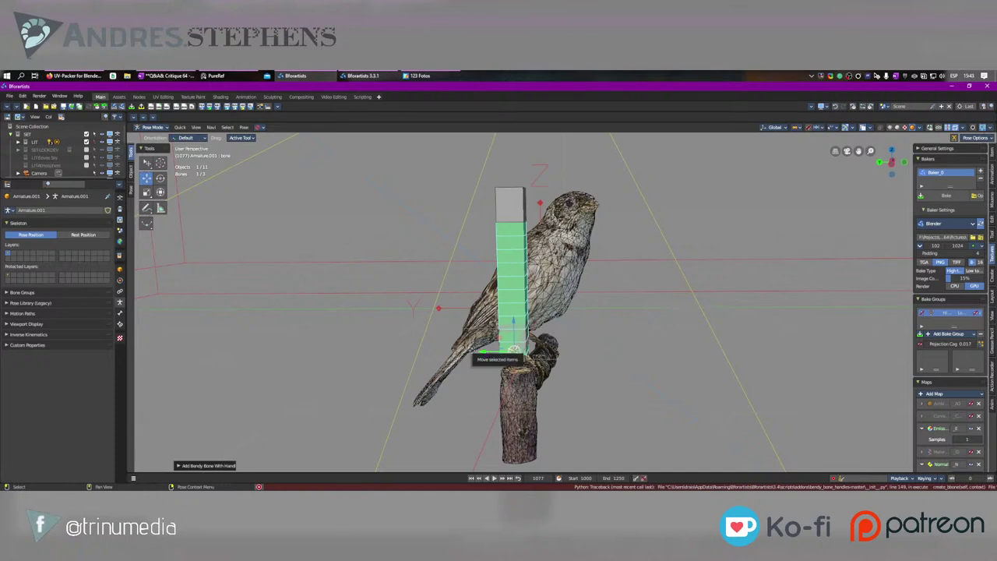
Step: Return to Object Mode and move the bendy-bone armature clear of the bird, behind its back above the tail
left_click_drag(487, 354, 549, 351)
key("ctrl+z")
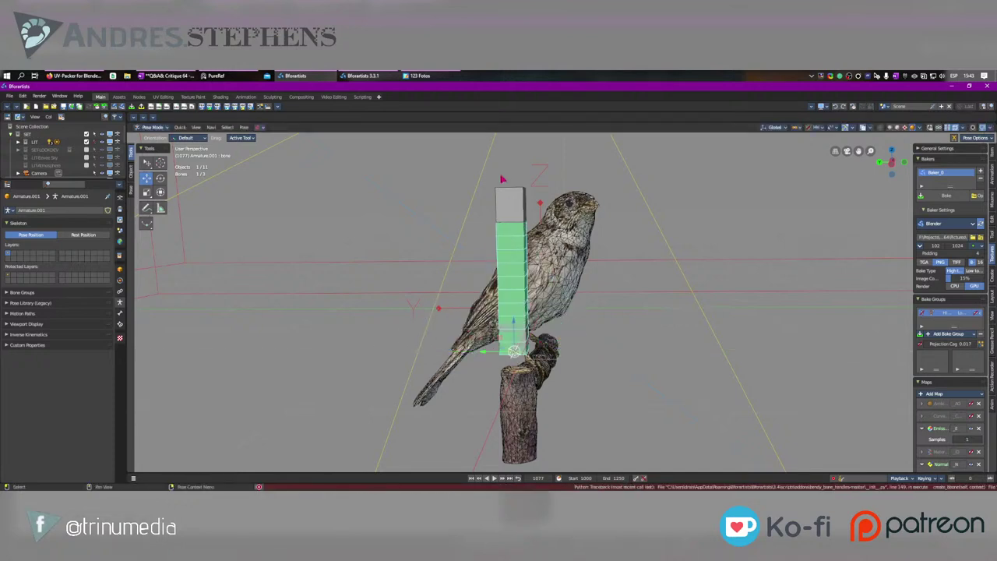
key("ctrl+Tab")
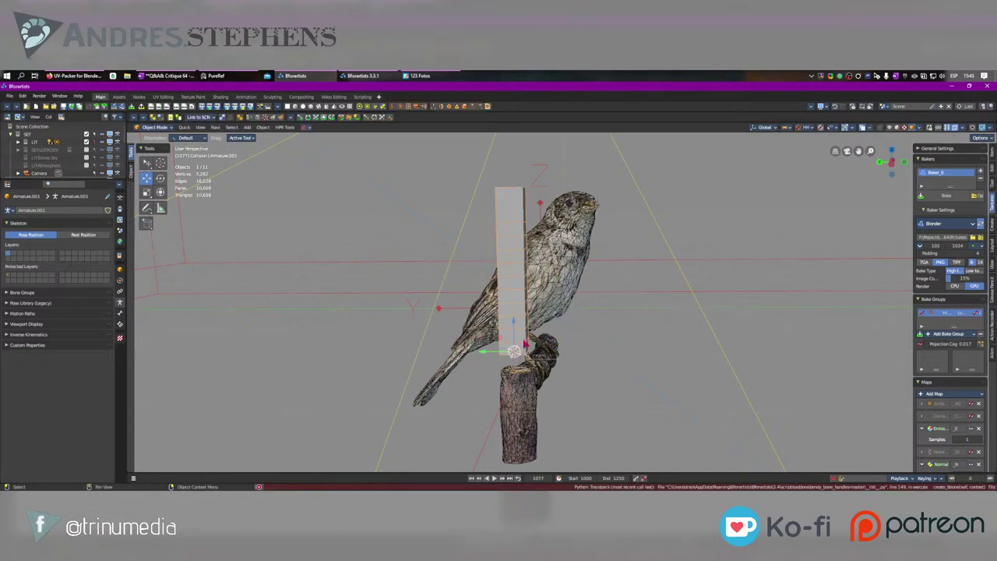
key("g")
left_click(461, 328)
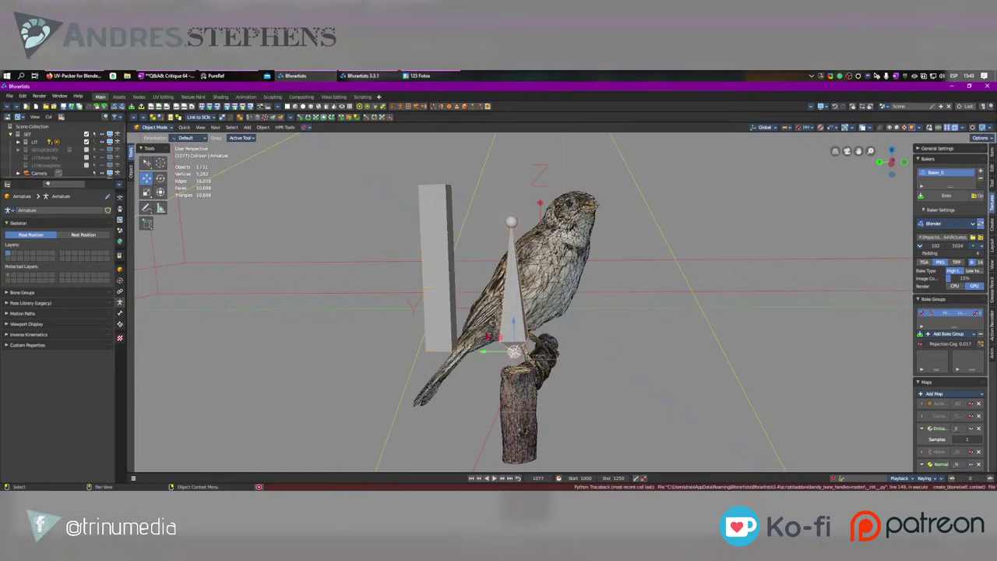
Step: Delete the single-bone armature and thin the bendy armature's segmented middle bone in Edit Mode
key("Tab")
left_click(433, 320)
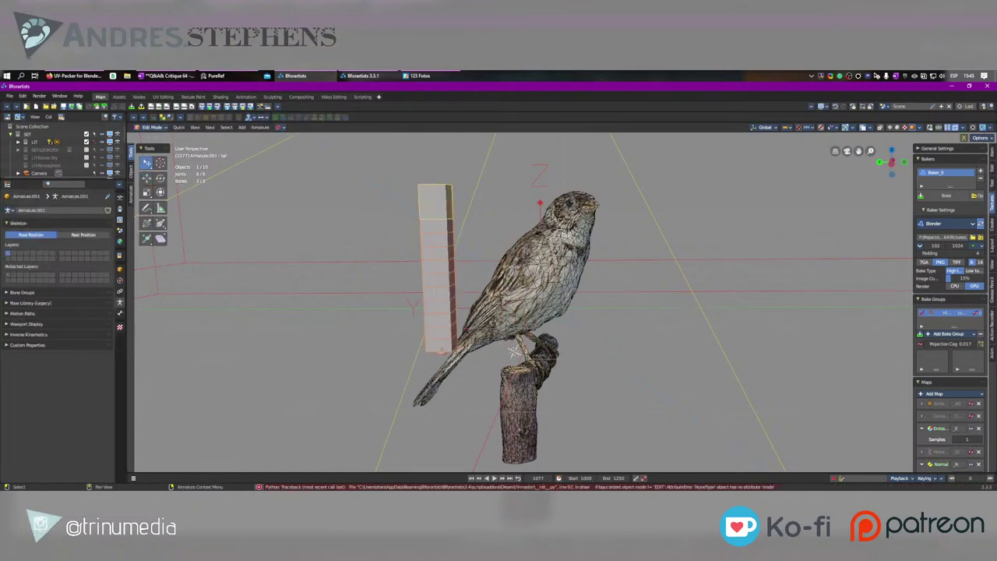
left_click_drag(161, 224, 186, 240)
left_click_drag(526, 230, 474, 251)
left_click(473, 250)
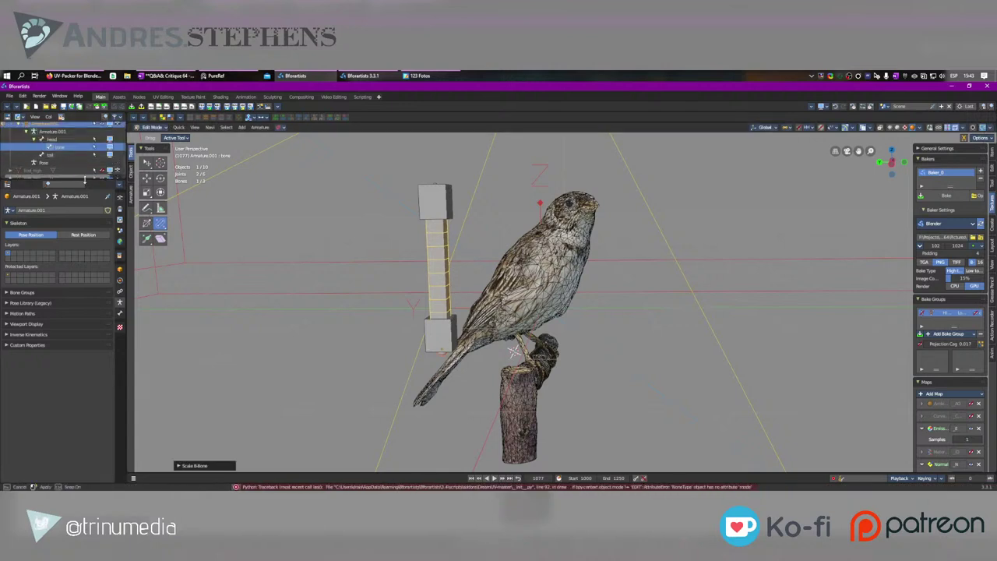
Step: Enlarge the Outliner and inspect the bendy-bone settings of the armature's middle and tail bones
left_click_drag(83, 180, 82, 235)
left_click(56, 189)
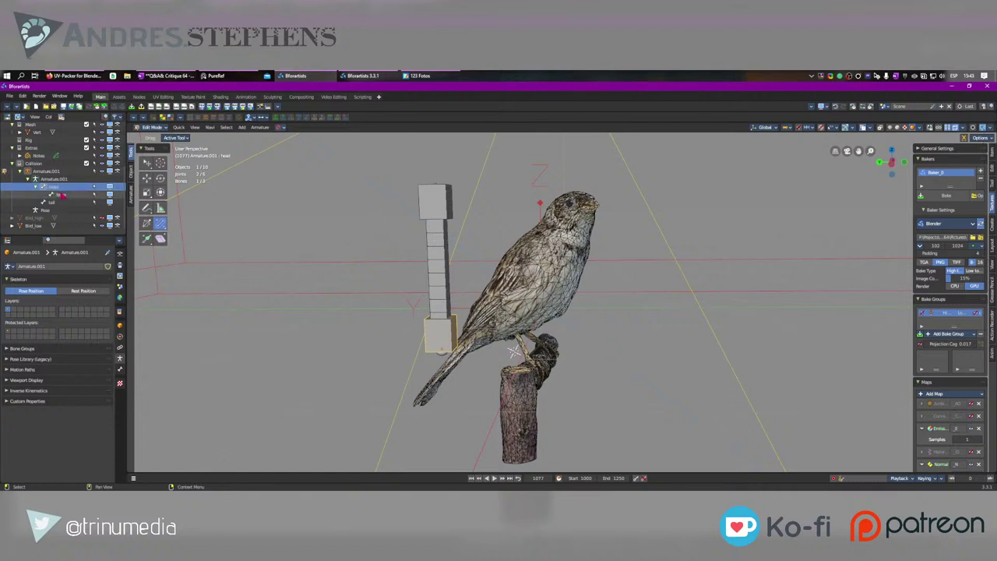
left_click(62, 195)
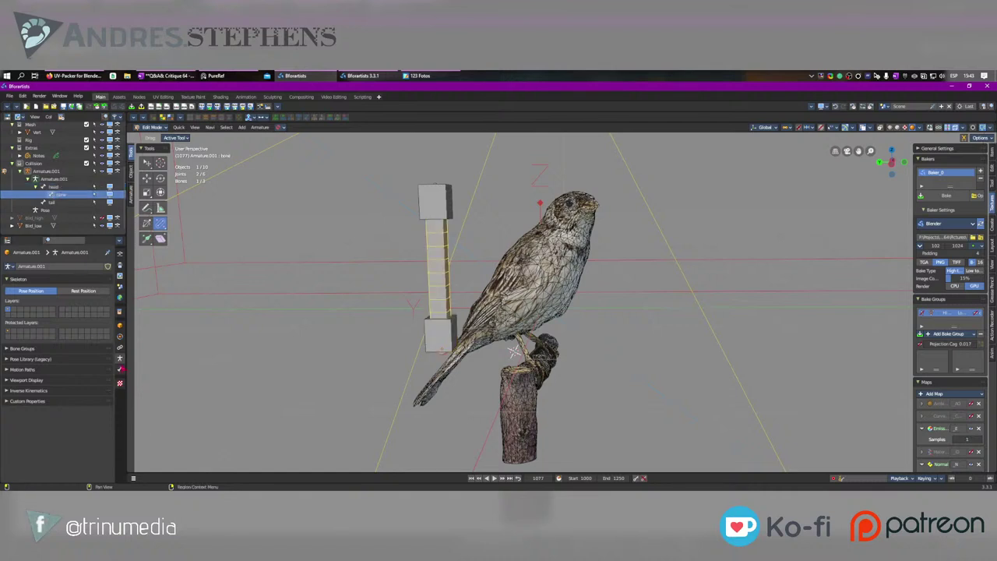
left_click(119, 368)
left_click(47, 381)
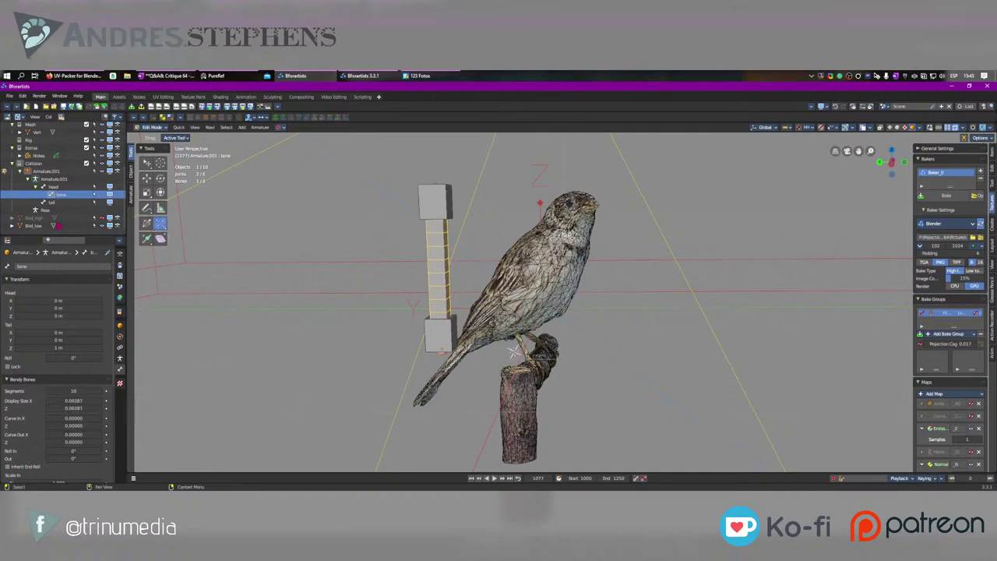
left_click(47, 203)
Step: Duplicate the armature's head bone and move the copy into the wooden trunk below the bird
left_click(52, 187)
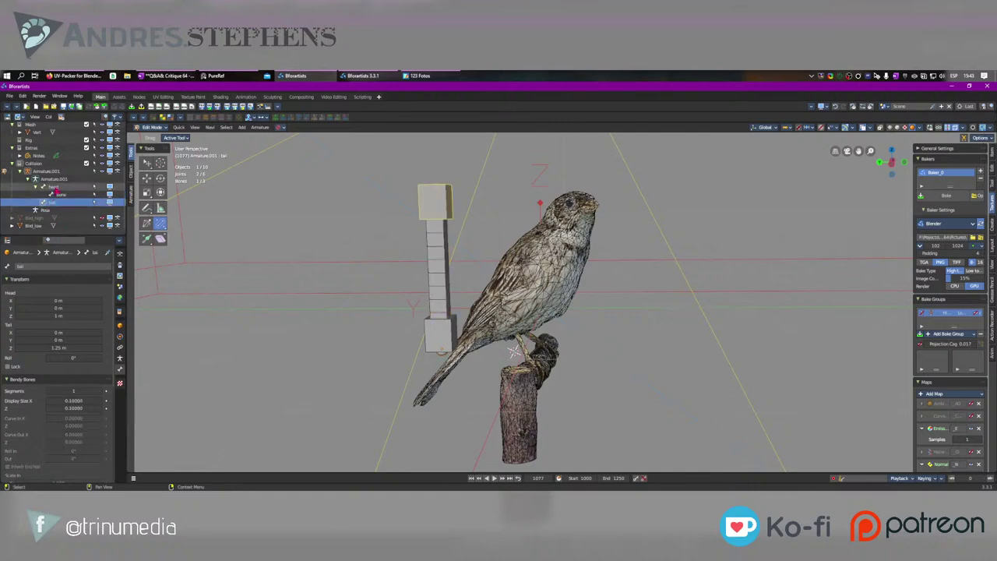
key("shift+d")
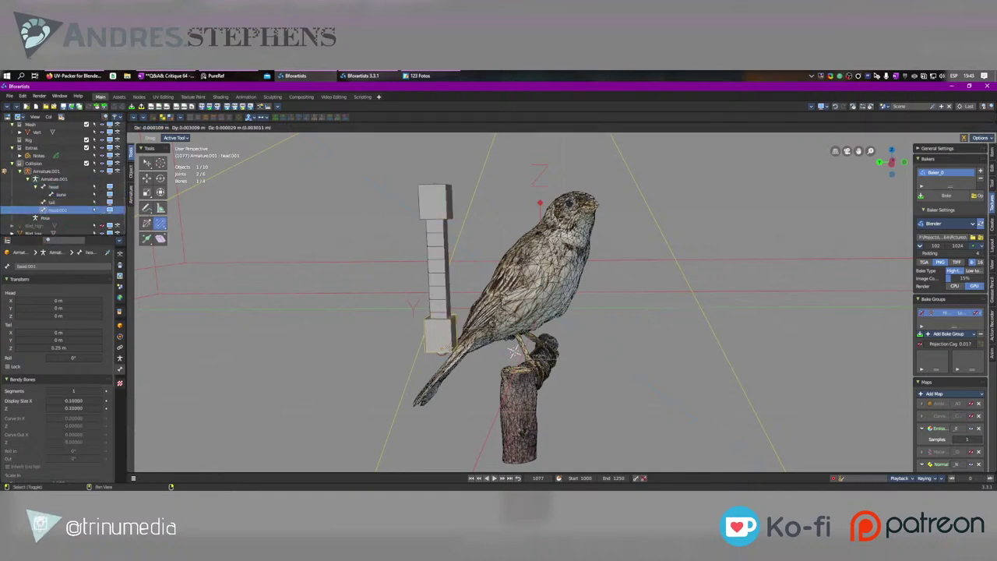
key("Escape")
left_click(147, 178)
left_click_drag(441, 334, 554, 375)
middle_click_drag(554, 375, 486, 374)
left_click_drag(555, 375, 613, 441)
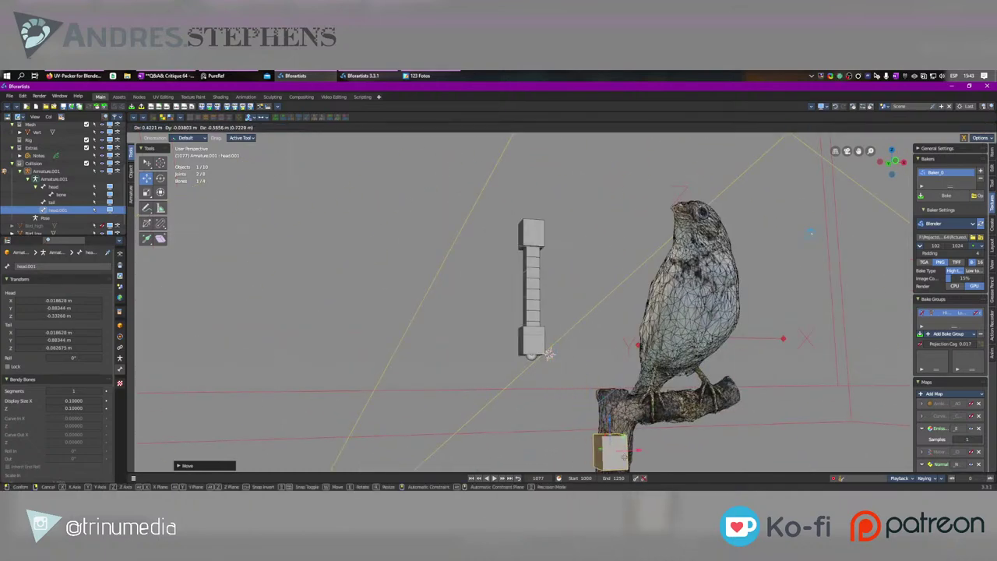
key("KP_Decimal")
scroll(498, 298, "down", 6)
middle_click_drag(421, 299, 504, 299)
left_click_drag(504, 299, 494, 298)
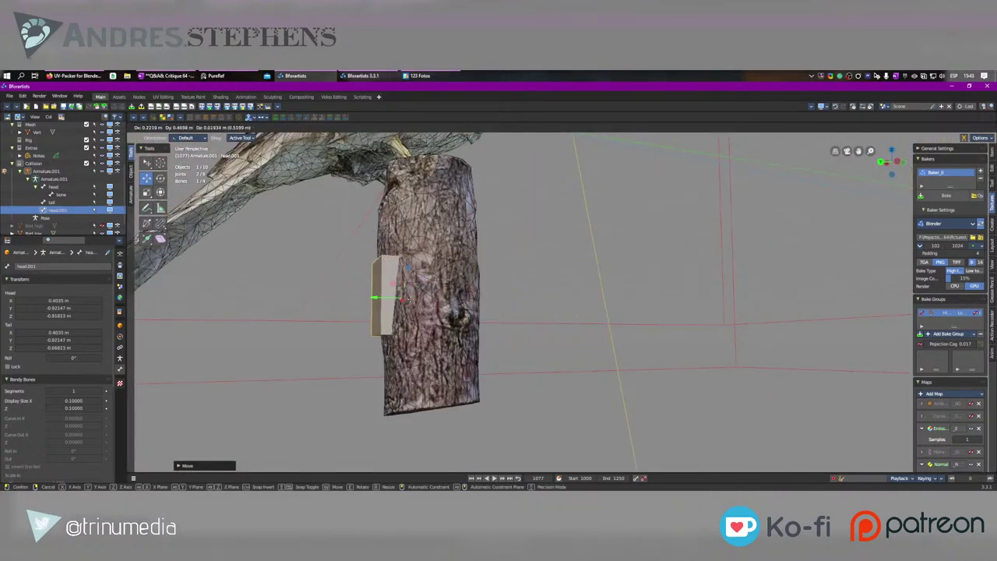
left_click(428, 290)
Step: Enable Names and In Front in the armature's viewport display settings
left_click(119, 357)
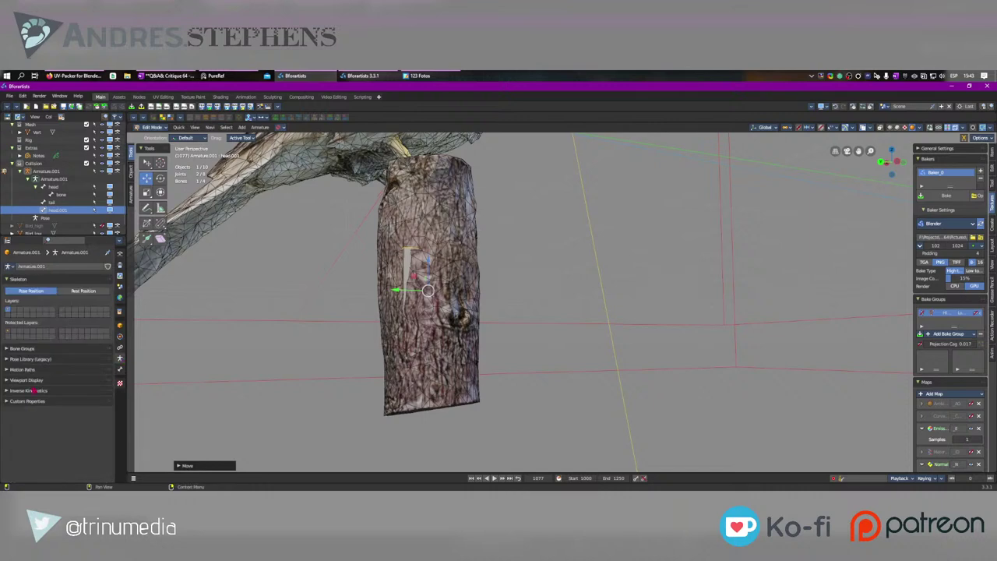
left_click(34, 380)
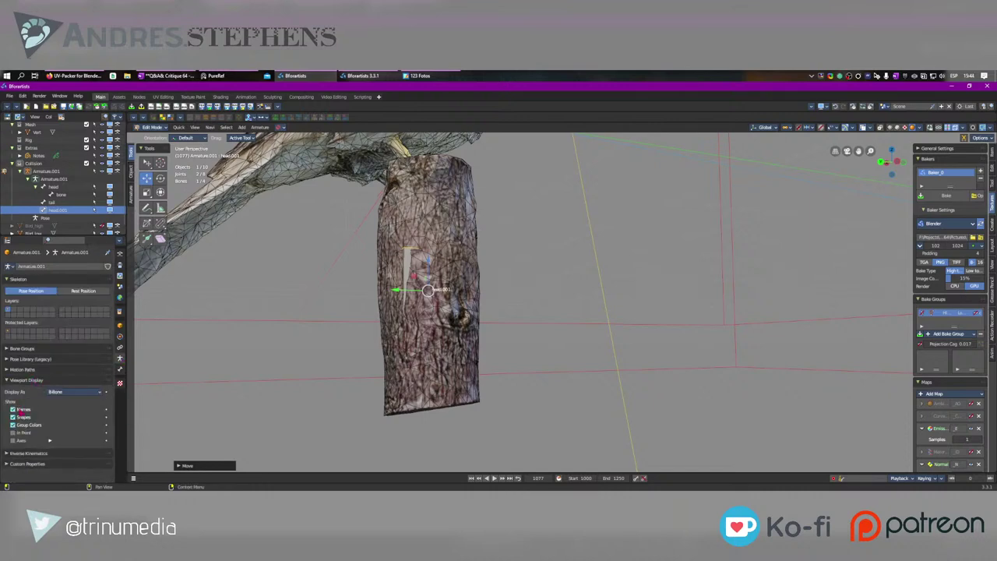
left_click(26, 433)
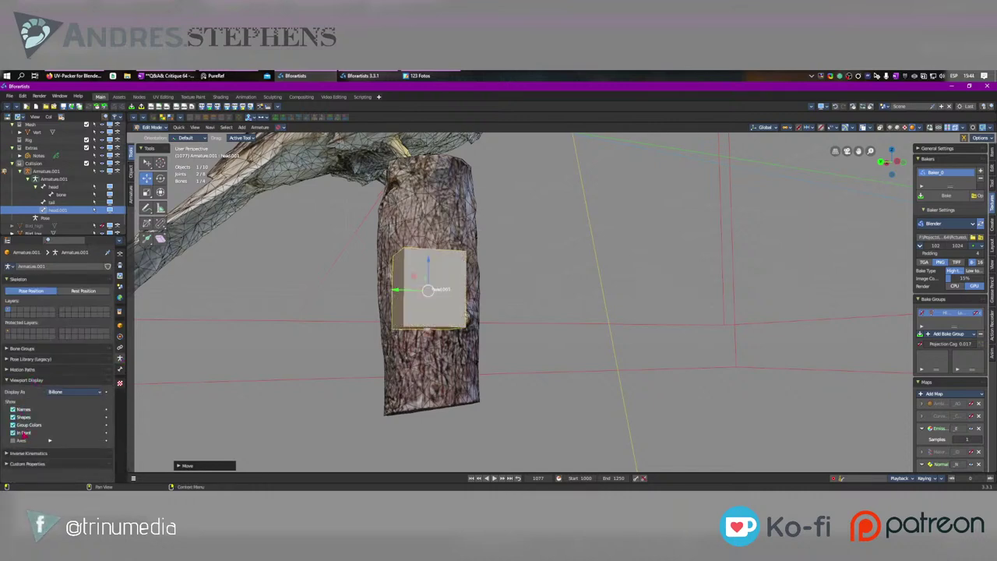
Step: Rename the duplicated bone inside the trunk to ROOT
scroll(467, 318, "down", 4)
mouse_move(467, 317)
middle_mouse_down()
mouse_move(456, 325)
mouse_move(467, 335)
middle_mouse_up()
scroll(456, 324, "up", 3)
key("F2")
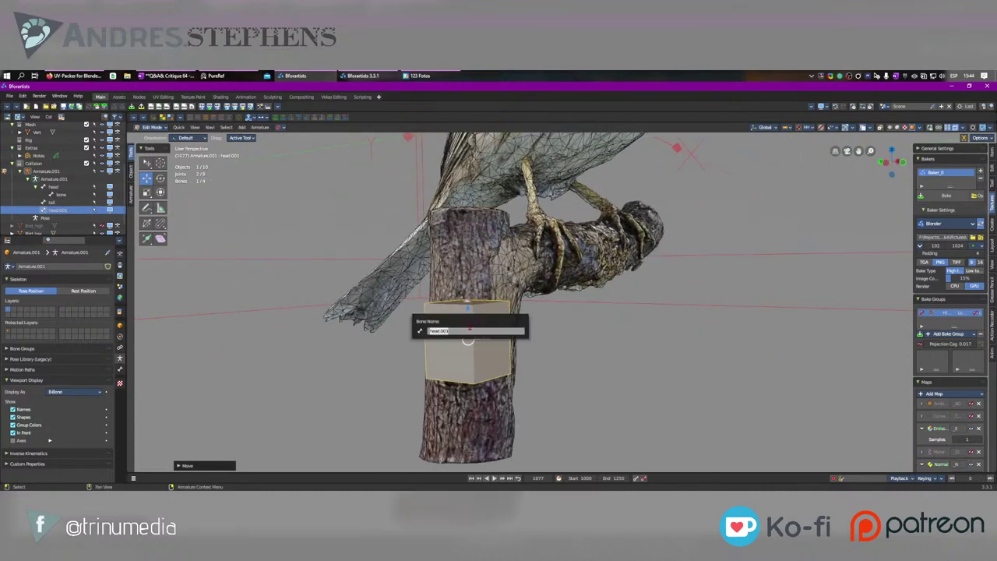
key("Return")
Step: Scale up the ROOT bone so it spans the full height of the trunk
middle_click_drag(467, 340, 539, 375)
key("r")
left_click_drag(502, 348, 502, 291)
mouse_move(530, 299)
middle_mouse_down("alt")
mouse_move(676, 309)
mouse_move(517, 310)
middle_mouse_up("alt")
right_click(517, 309)
left_click(503, 314)
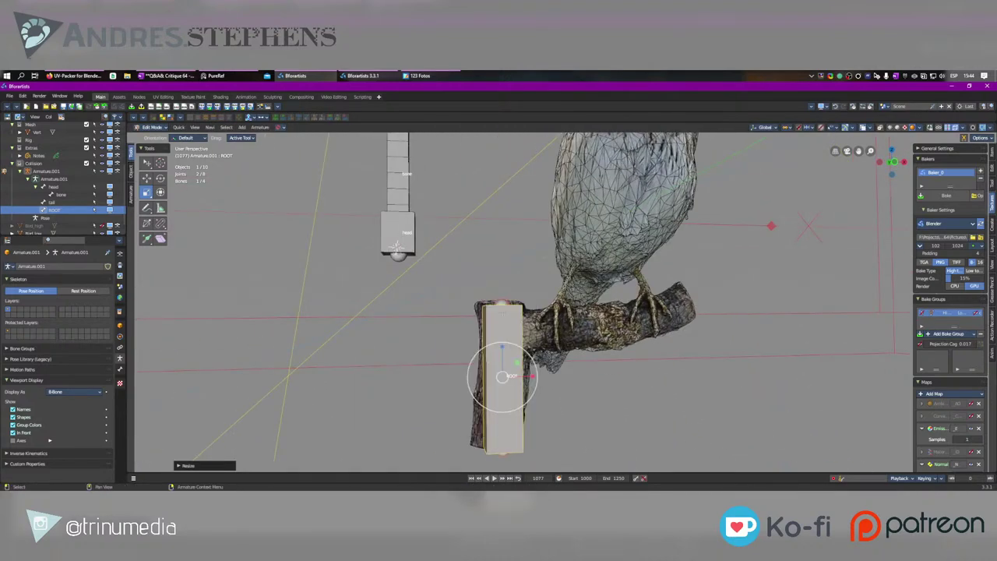
Step: Extrude a new bone from the ROOT bone's tip to the far end of the branch
left_click(501, 302)
key("e")
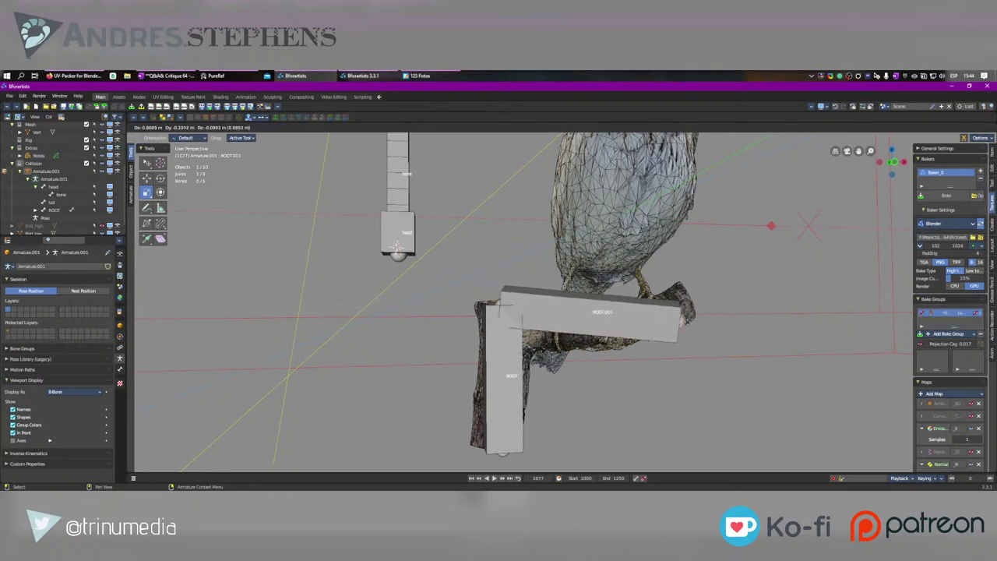
left_click(701, 305)
Step: Lower the joint between the ROOT bone and the extruded bone so the new bone follows the branch
left_click(501, 305)
key("w")
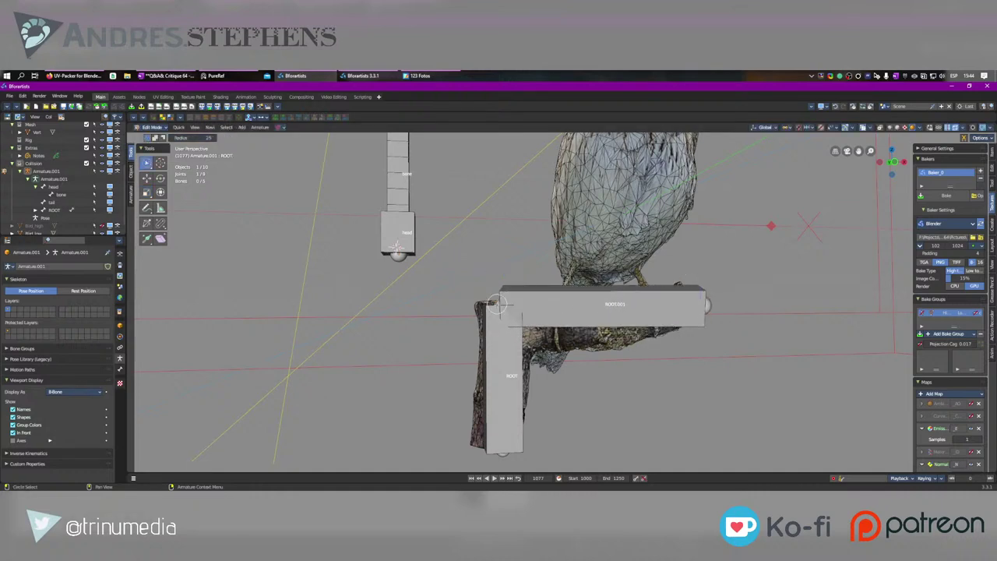
left_click(505, 310)
left_click(499, 301)
key("w")
left_click_drag(498, 302, 496, 331)
Step: Rename the extruded bone along the branch to Branch
left_click(643, 327)
key("F2")
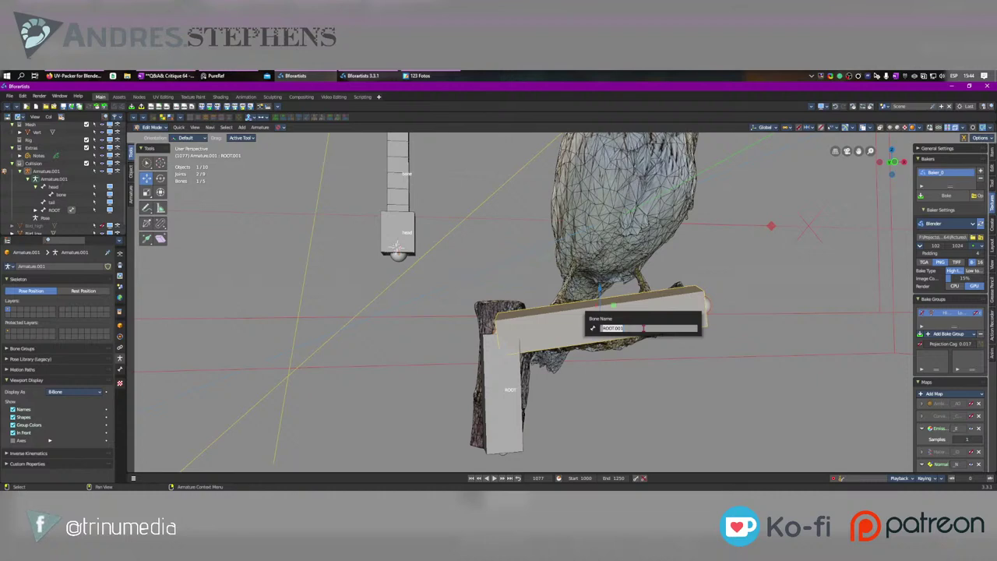
key("BackSpace")
type("Branch")
key("Return")
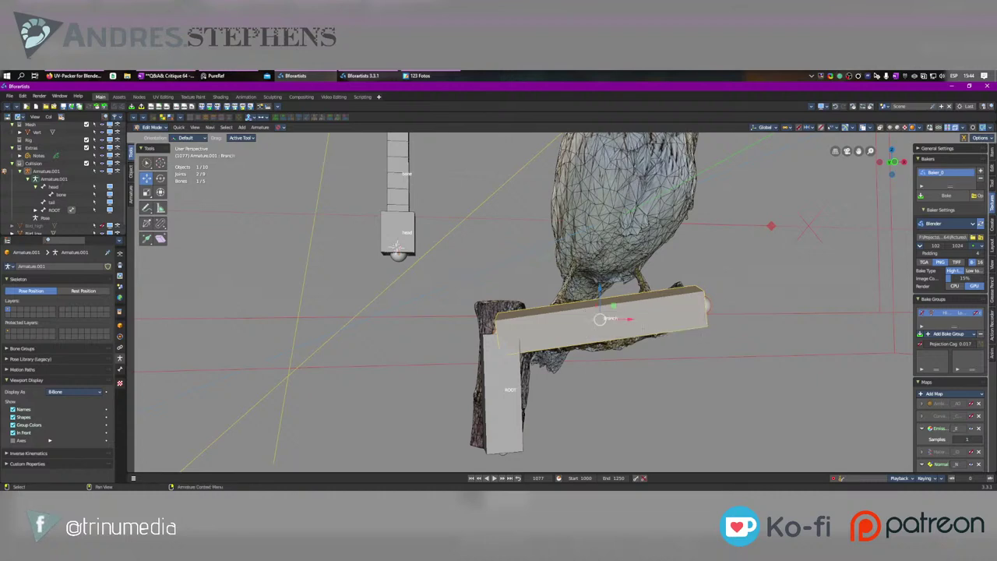
Step: Try to move only the head and middle bones of the bendy chain toward the bird
scroll(644, 328, "down", 2)
middle_click_drag(644, 328, 703, 327)
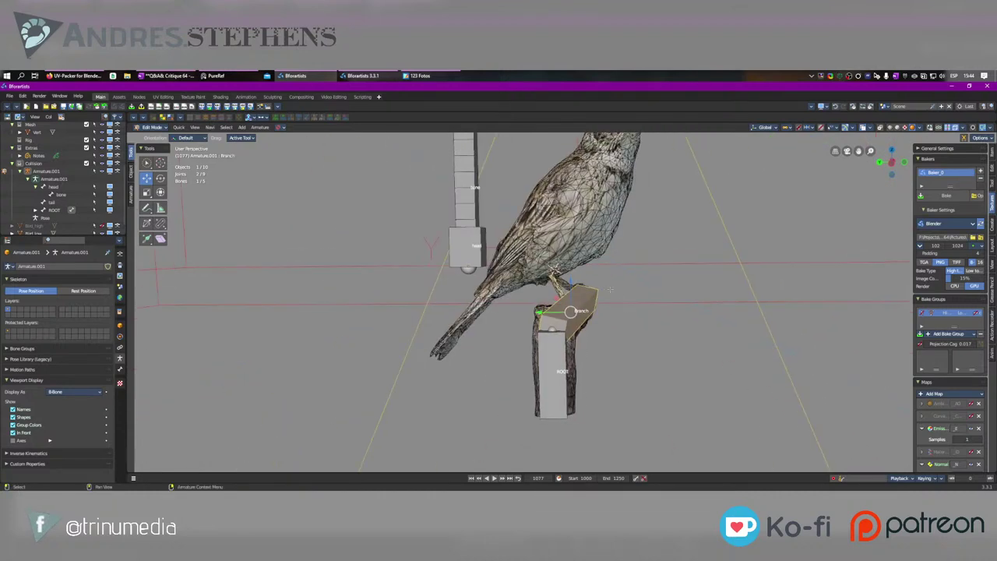
left_click(467, 248)
middle_click_drag(467, 247, 467, 300)
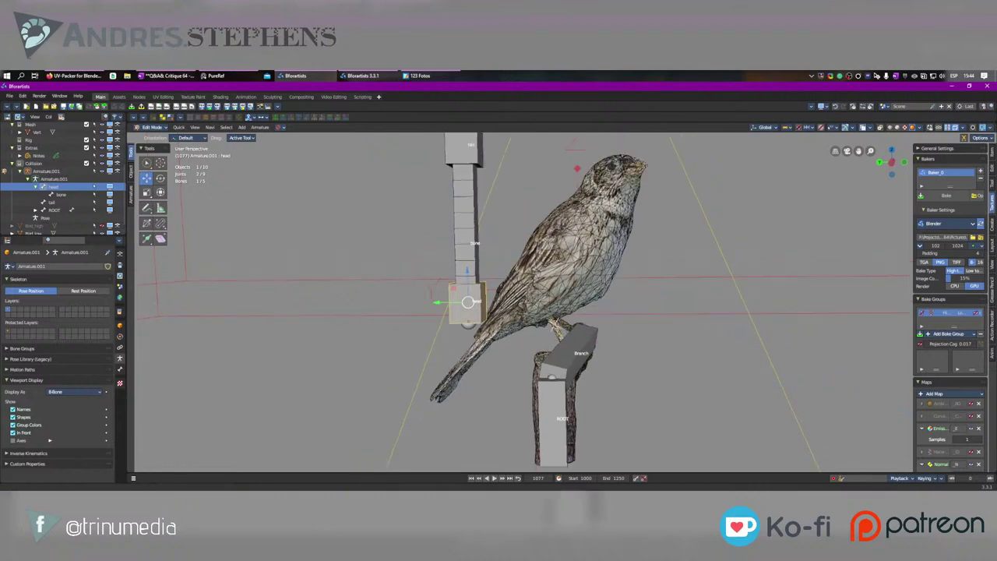
key("b")
left_click_drag(451, 195, 488, 333)
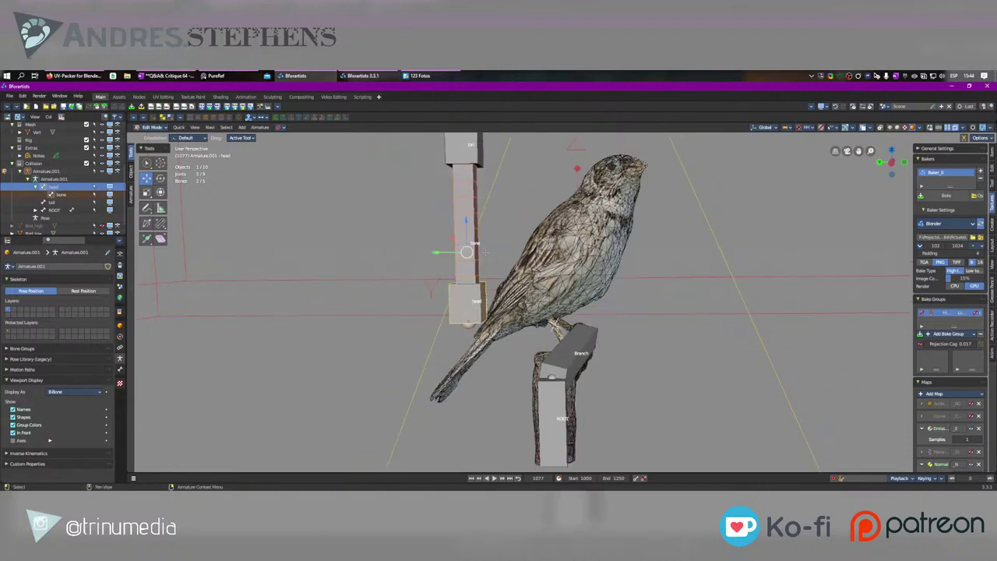
middle_click_drag(489, 308, 534, 303)
left_click_drag(466, 252, 617, 258)
key("ctrl+z")
Step: Move the tail, middle and head bones of the bendy chain together onto the bird's body
key("q")
left_click(465, 150)
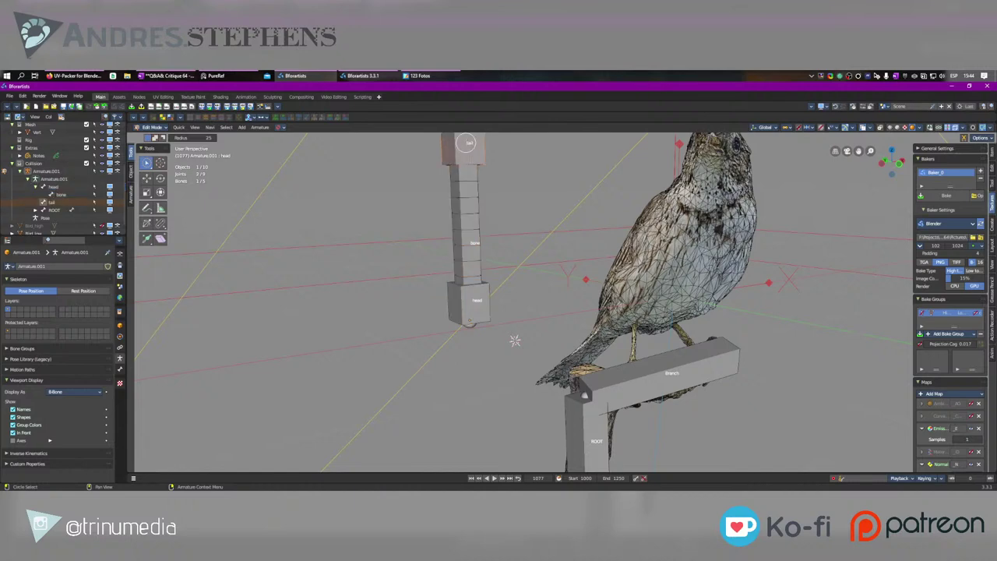
left_click(467, 222, "shift")
left_click(470, 302, "shift")
key("w")
left_click_drag(493, 229, 676, 222)
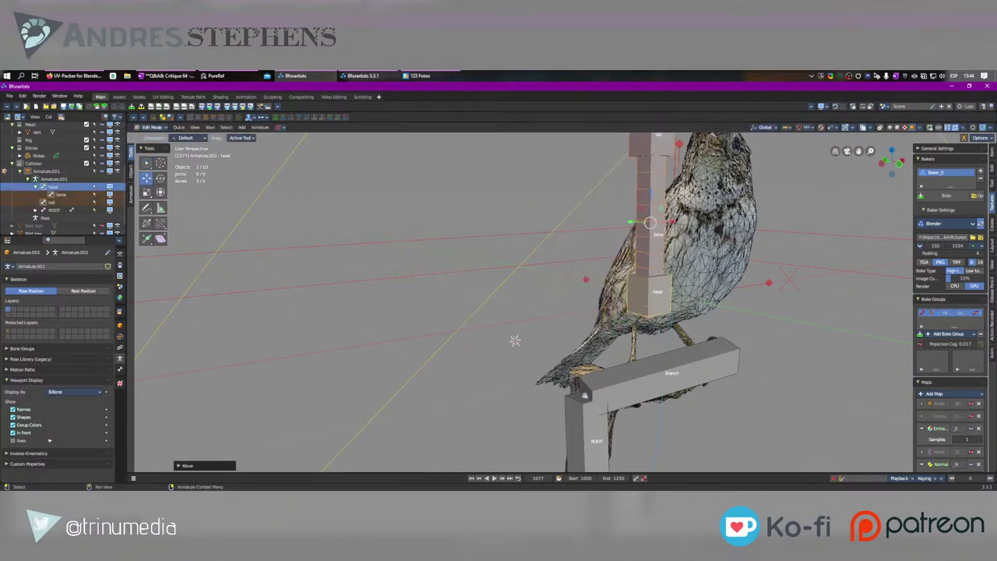
left_click(643, 310)
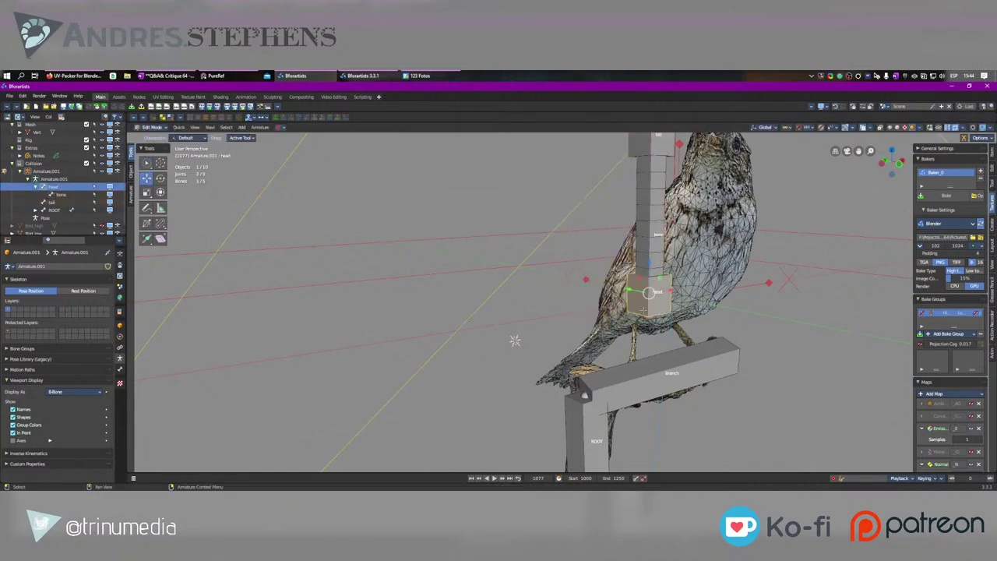
Step: Parent the head and tail bones to the Branch bone with Keep Offset
left_click(704, 356)
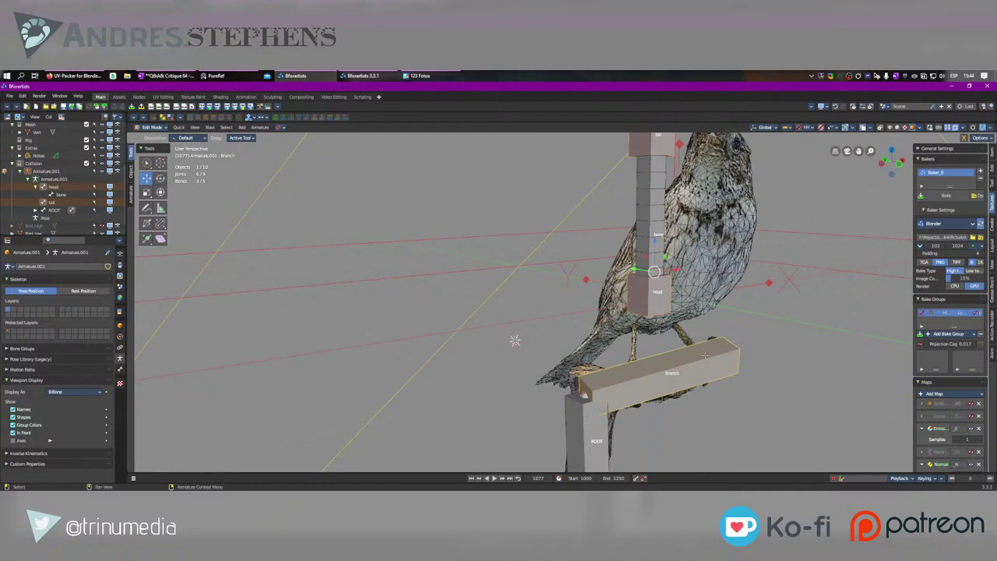
middle_click_drag(705, 356, 634, 375)
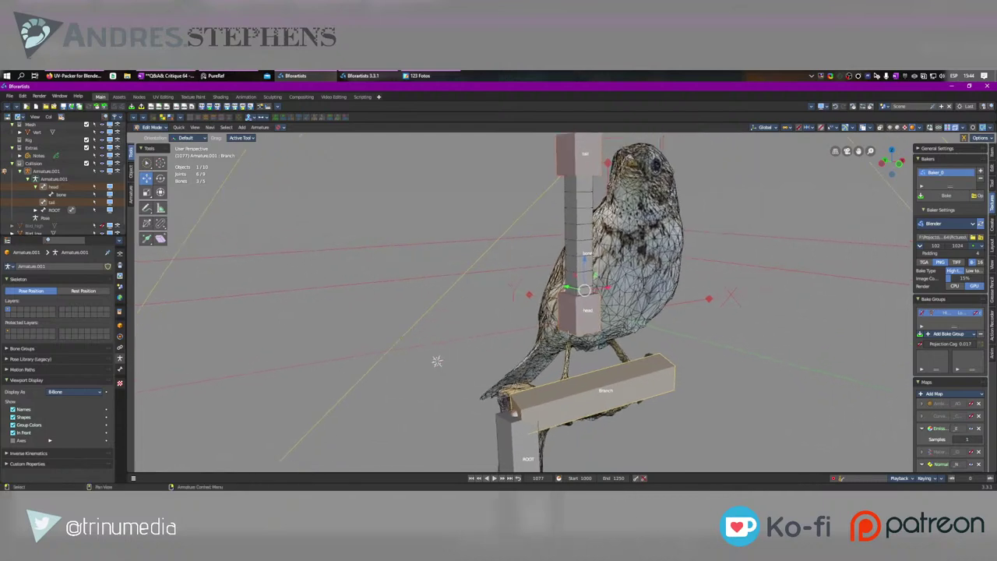
left_click(260, 127)
right_click(284, 307)
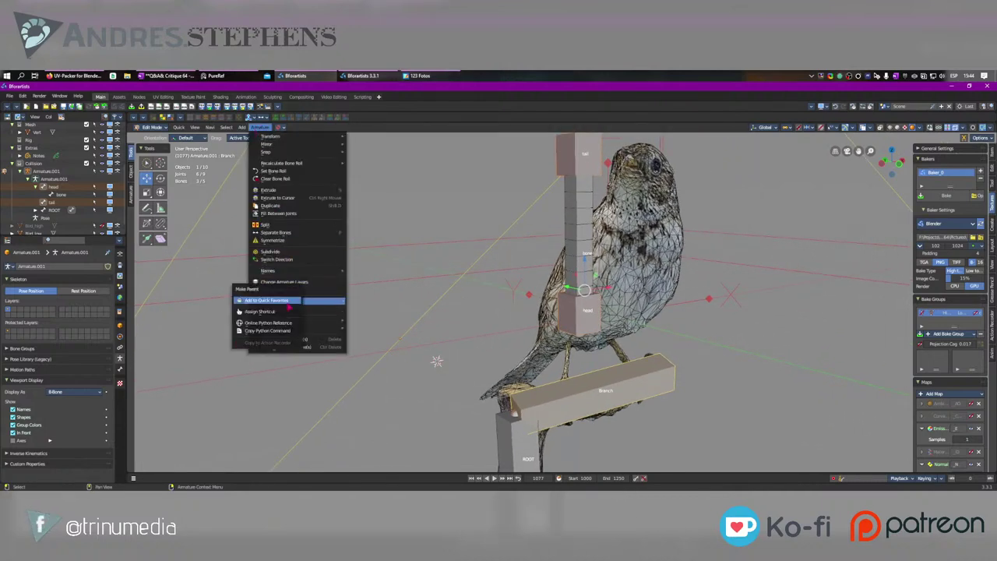
key("ctrl+p")
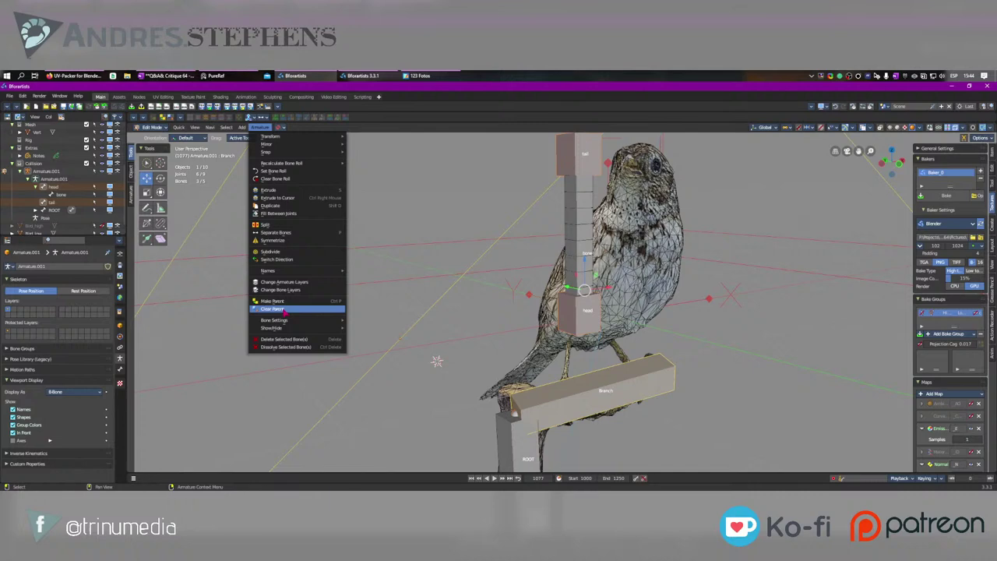
key("ctrl+p")
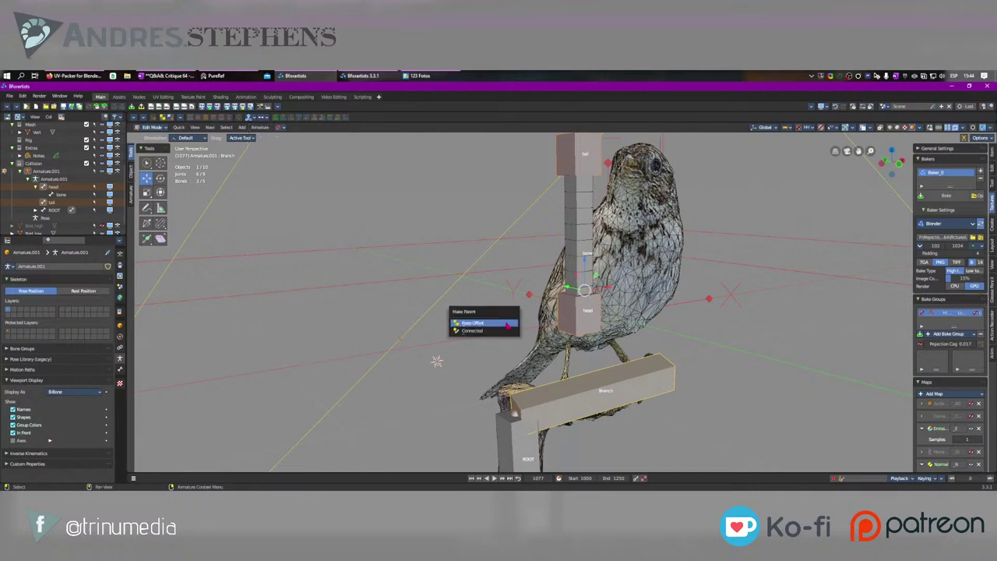
left_click(505, 321)
middle_click_drag(506, 322, 558, 377)
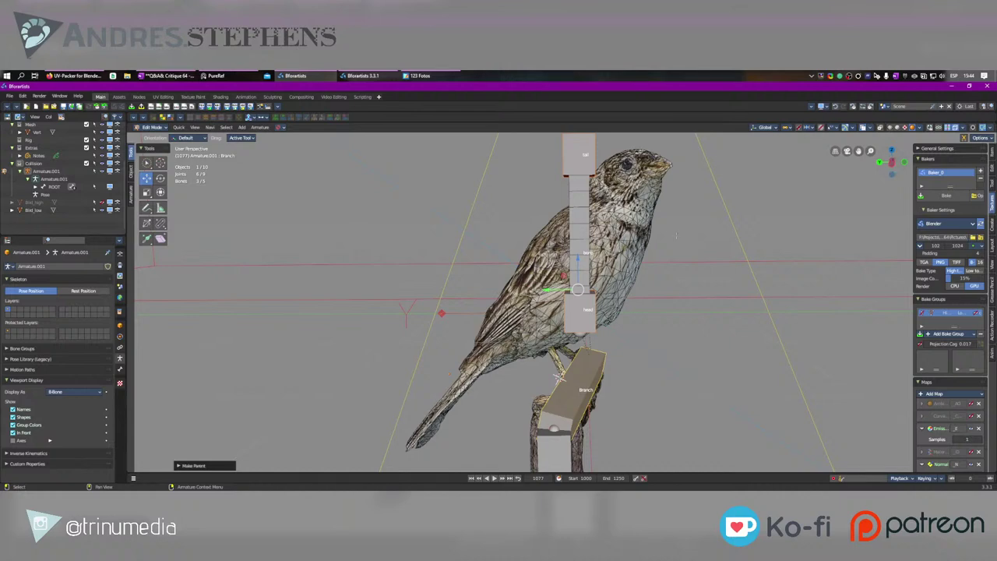
key("e")
left_click_drag(676, 236, 767, 243)
key("ctrl+z")
Step: Select only the tail, middle and head bones and rotate them together to match the slant of the bird's body
key("q")
left_click(583, 163)
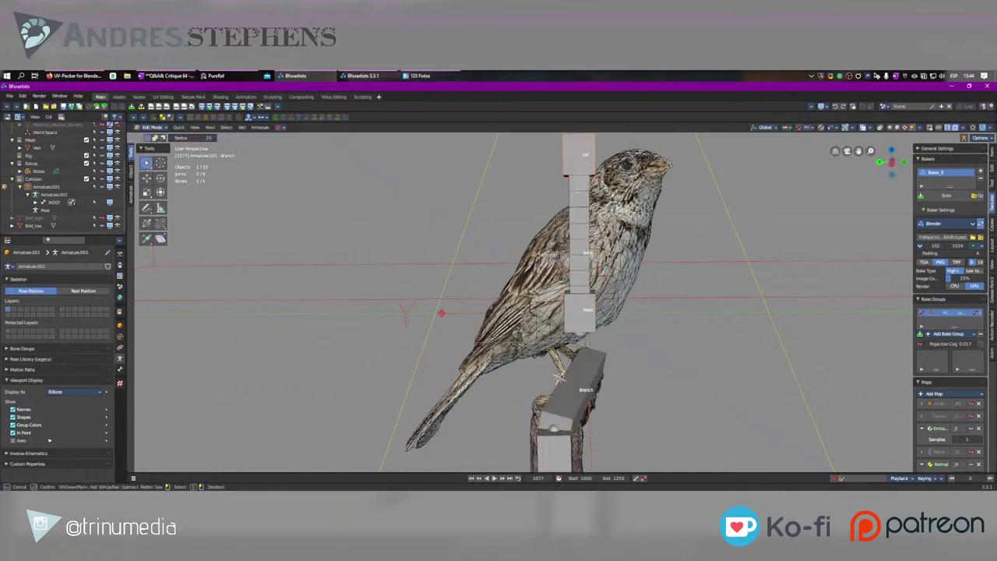
left_click_drag(586, 163, 581, 319)
right_click(581, 319)
key("e")
mouse_move(663, 232)
left_mouse_down()
mouse_move(714, 327)
mouse_move(720, 314)
left_mouse_up()
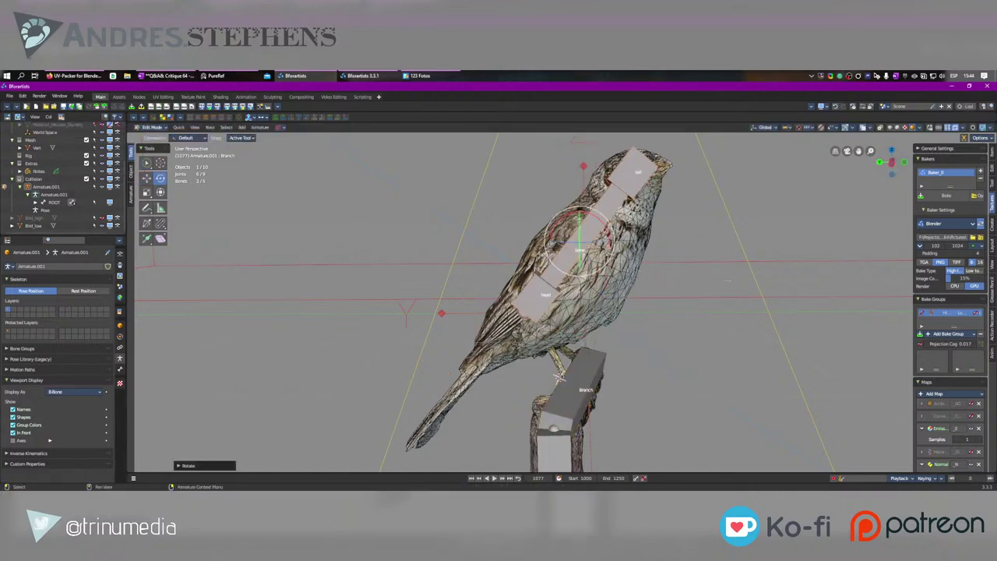
Step: Move the tilted bendy-bone chain down and back so it sits inside the bird's torso
key("w")
left_click_drag(643, 175, 623, 197)
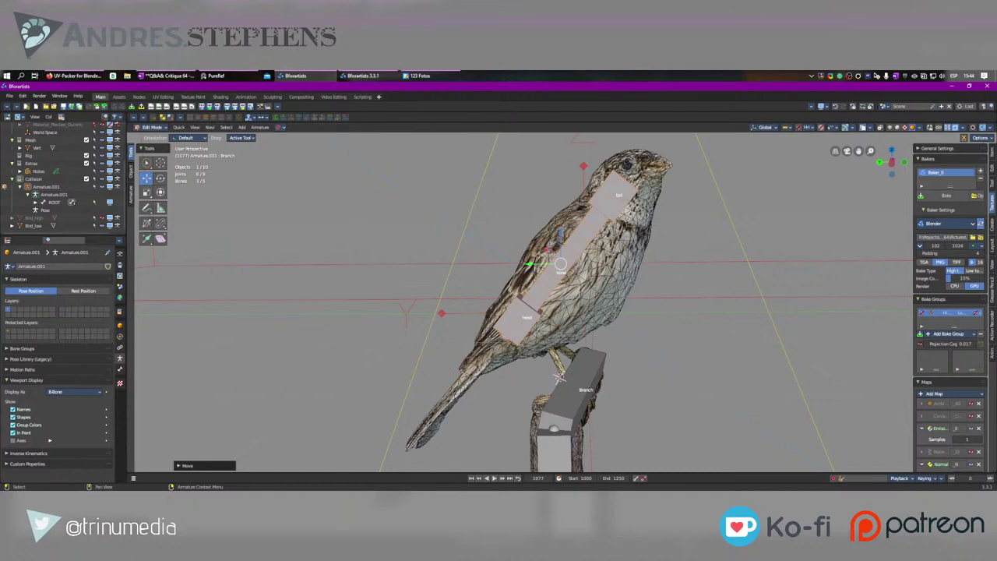
middle_click_drag(601, 267, 680, 276)
left_click_drag(681, 276, 632, 290)
middle_click_drag(635, 289, 592, 281)
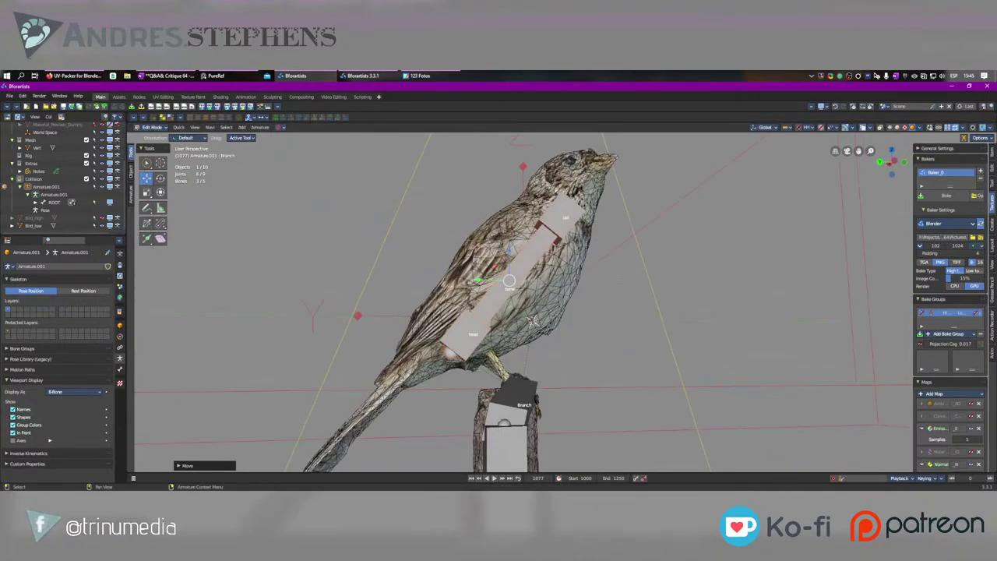
Step: Move the three-bone bendy spine chain slightly toward the bird's back
left_click_drag(606, 281, 592, 283)
key("shift+d")
left_click(700, 136)
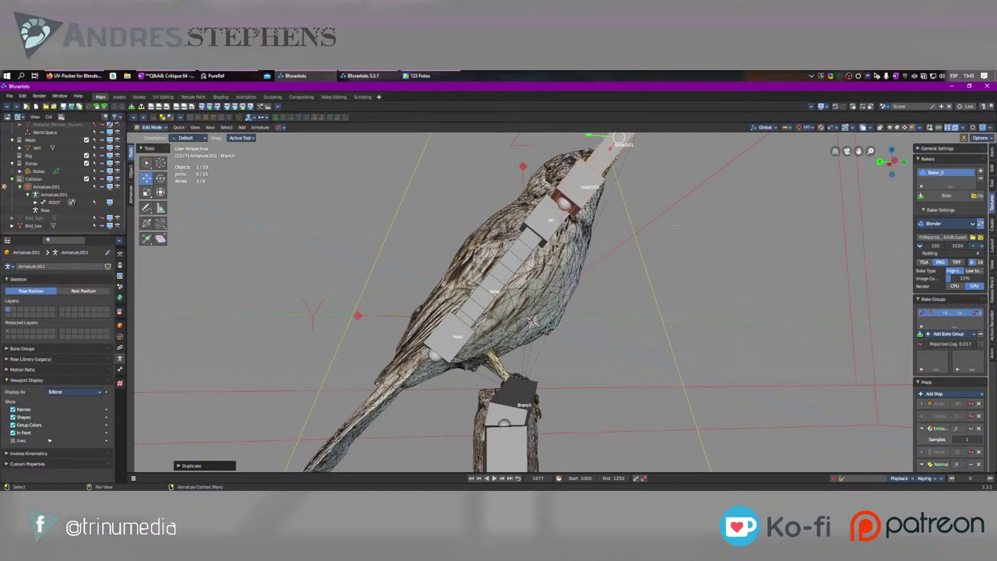
middle_click_drag(666, 227, 723, 234)
middle_click_drag(777, 359, 741, 381)
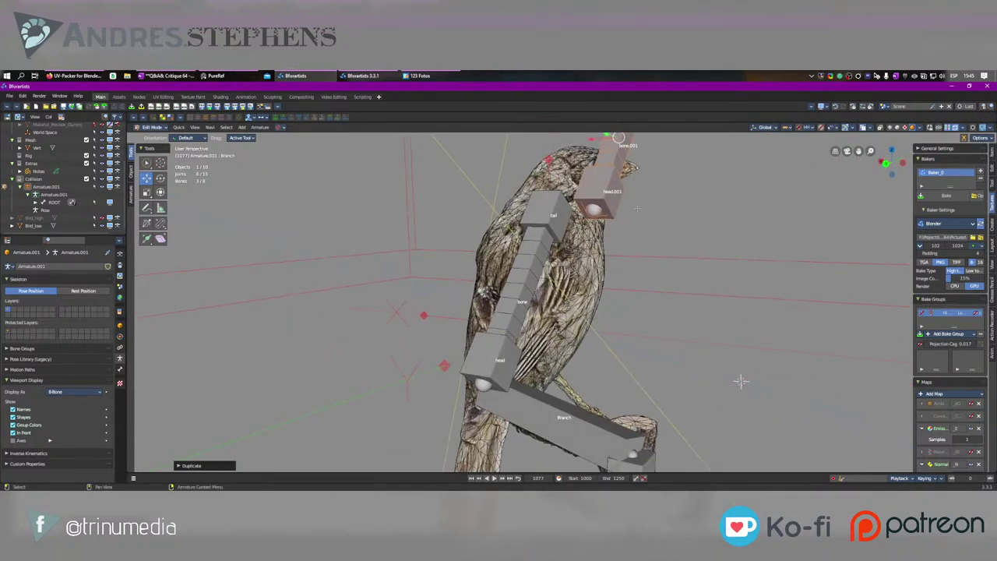
key("Delete")
Step: Duplicate the bone named tail from the upper end of the spine into the bird's head and rotate the copy
left_click(555, 211)
key("shift+d")
left_click(587, 169)
key("r")
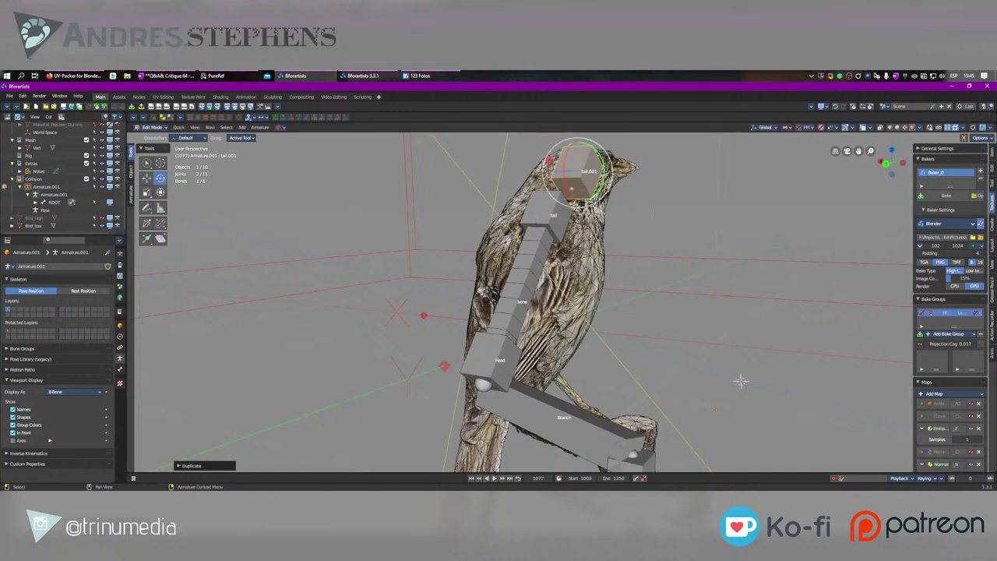
mouse_move(580, 173)
left_mouse_down()
mouse_move(587, 179)
mouse_move(578, 179)
left_mouse_up()
middle_click_drag(740, 381, 686, 251)
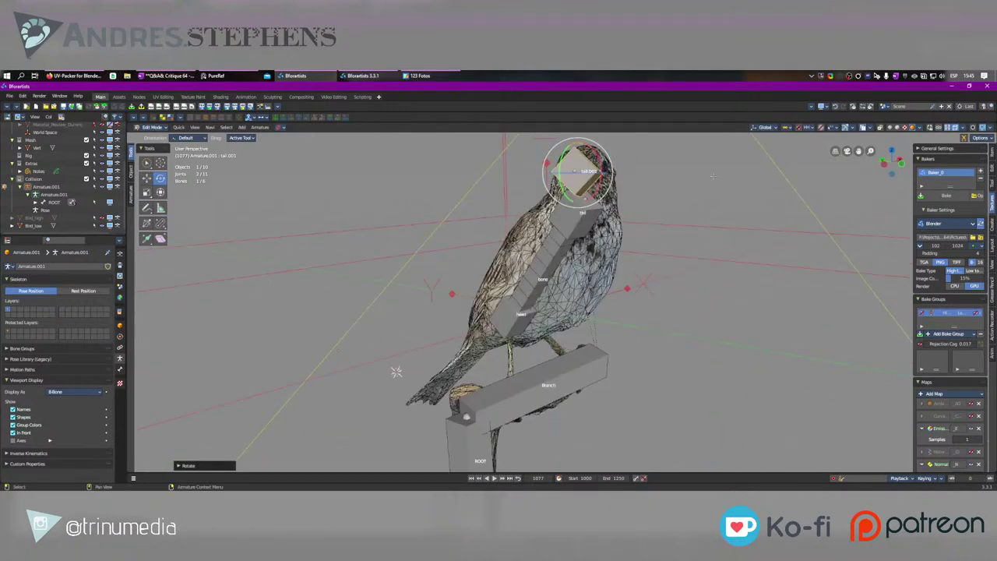
Step: Adjust the roll of the duplicated head bone and shift it to sit inside the bird's head
left_click(159, 224)
left_click(146, 223)
key("ctrl+r")
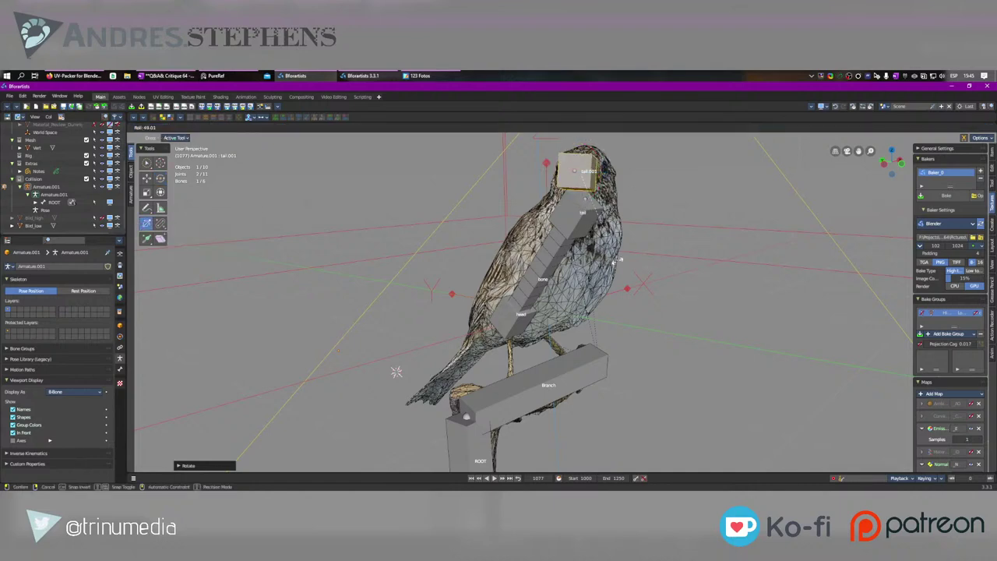
left_click_drag(617, 261, 612, 259)
left_click(147, 178)
left_click_drag(578, 172, 591, 172)
middle_click_drag(595, 323, 681, 312)
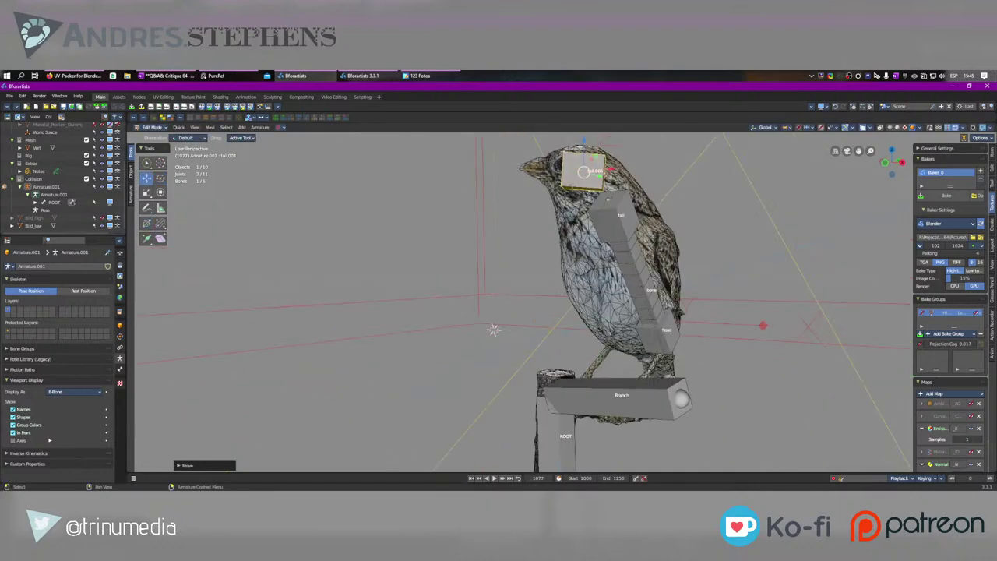
Step: Lengthen and tilt the head bone, placing its base at the upper end of the spine chain and its tip toward the beak
key("g")
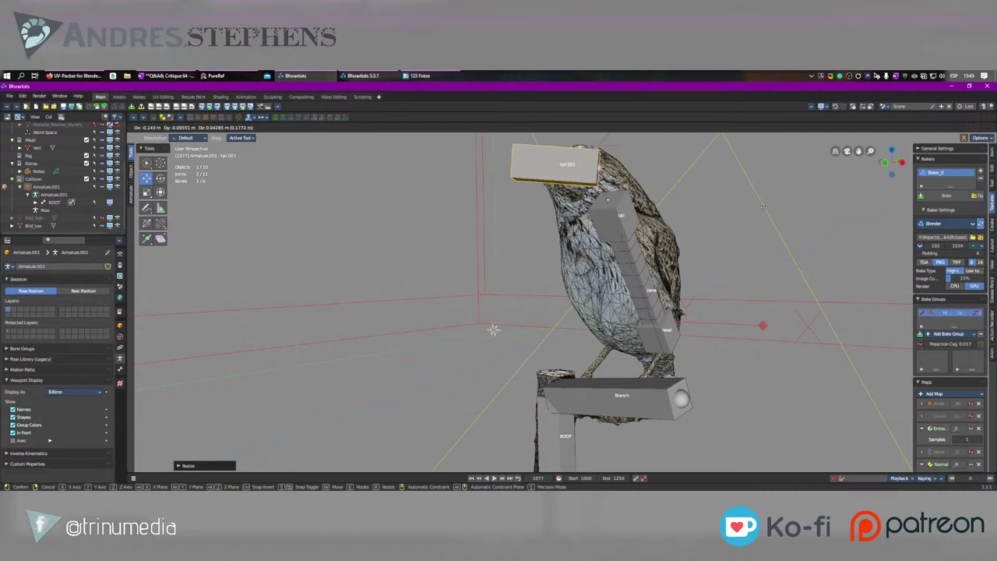
left_click(760, 208)
mouse_move(675, 196)
middle_mouse_down()
mouse_move(612, 230)
mouse_move(673, 203)
mouse_move(662, 204)
middle_mouse_up()
key("g")
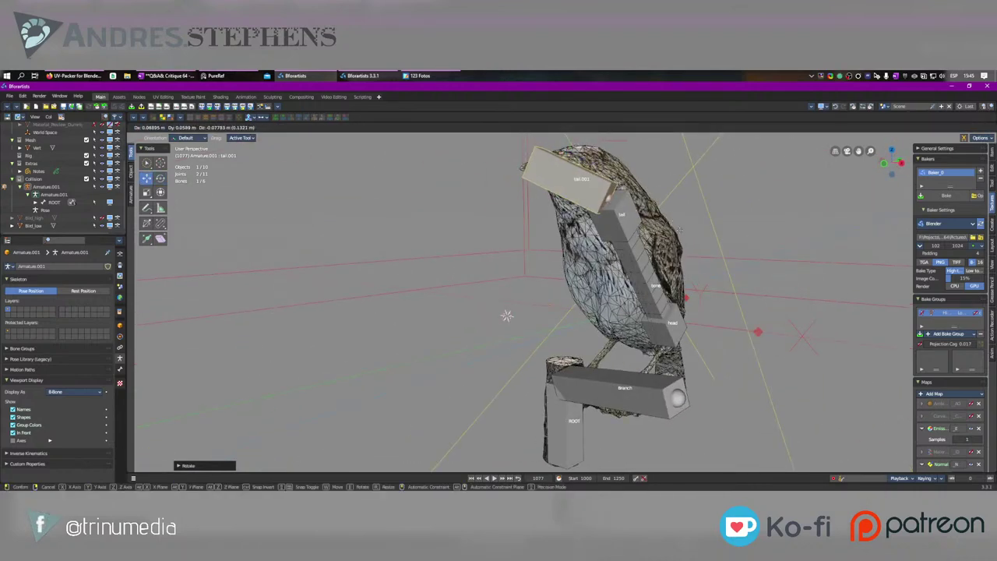
left_click(506, 315)
Step: Duplicate the three spine bones (head, bone and tail) and place the copy along the bird's tail feathers
middle_click_drag(506, 315, 591, 314)
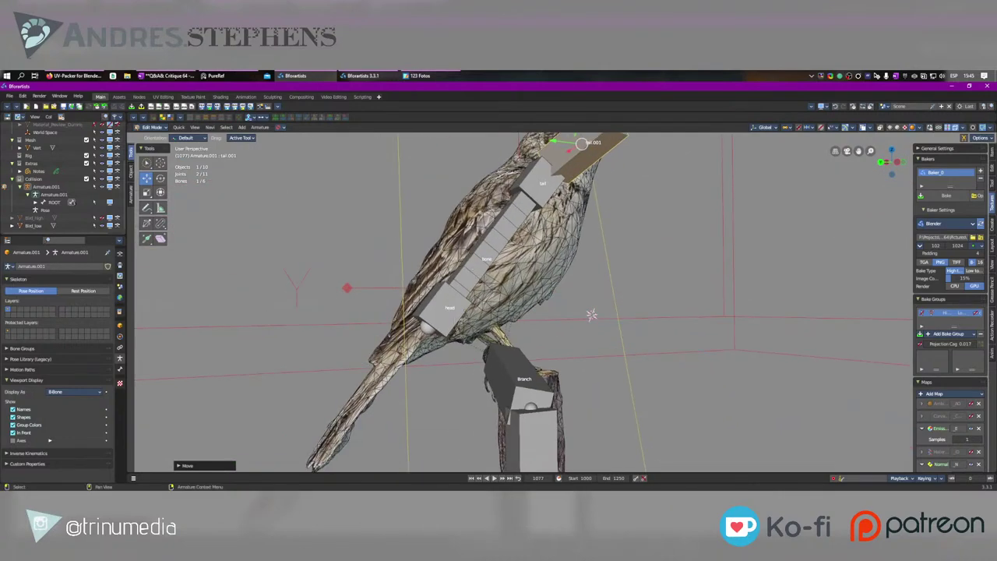
left_click(441, 311)
key("w")
left_click(430, 311)
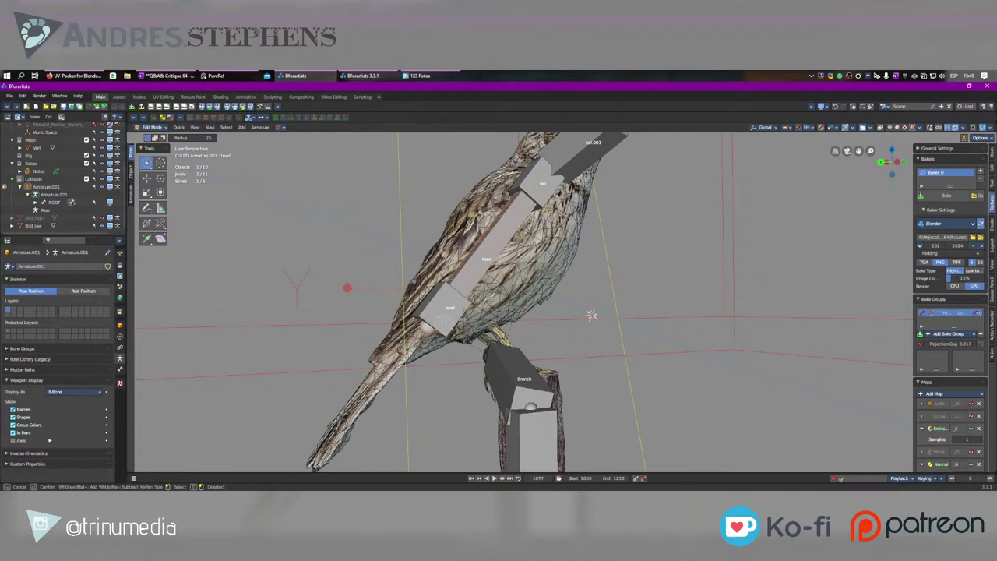
mouse_move(445, 332)
left_mouse_down("shift")
mouse_move(413, 300)
mouse_move(471, 335)
left_mouse_up("shift")
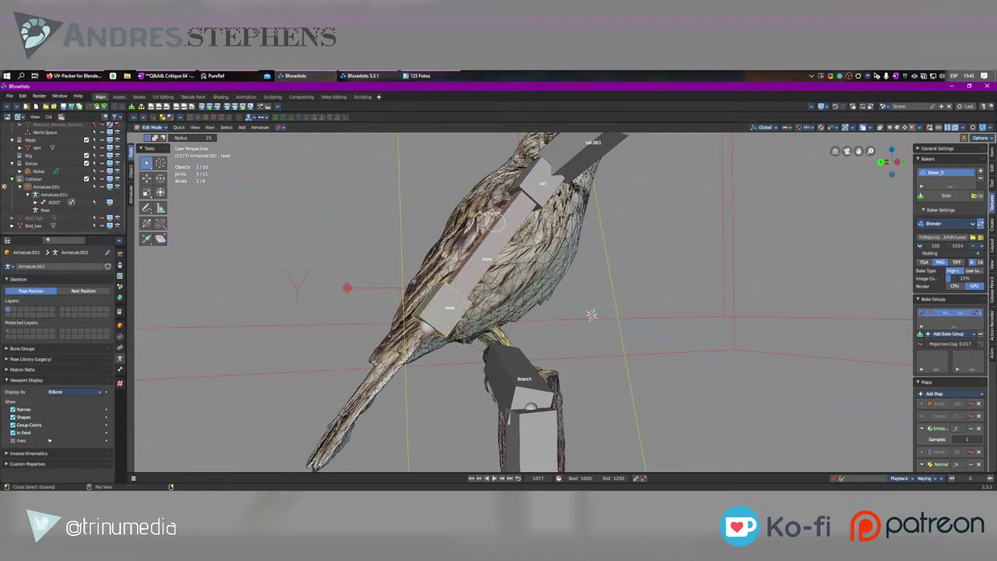
mouse_move(529, 203)
left_mouse_down("shift")
mouse_move(529, 179)
mouse_move(527, 189)
left_mouse_up("shift")
key("ctrl+d")
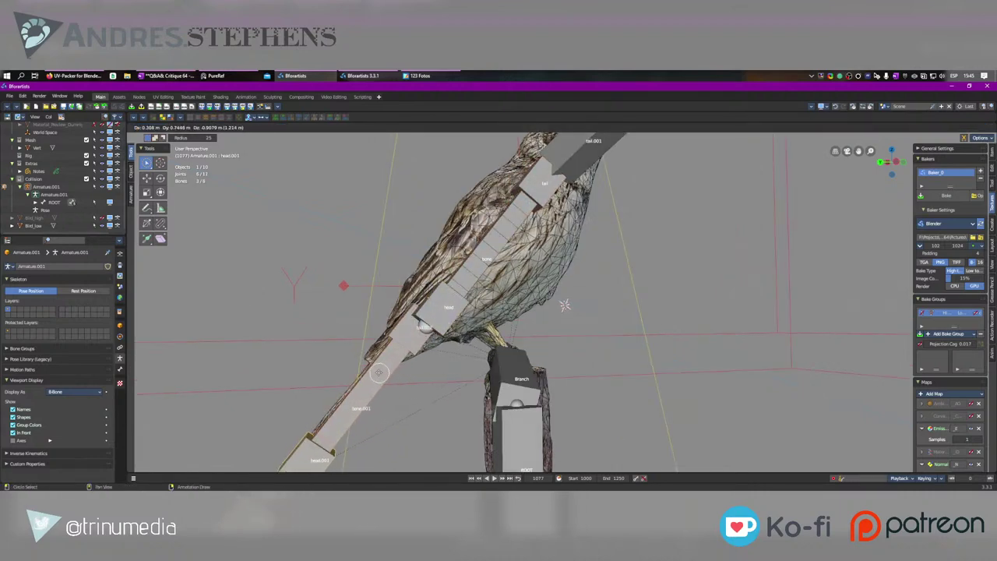
left_click(370, 387)
Step: Flip the duplicated chain with its first bone at the body, adjusting roll and rotation to follow the tail feathers
middle_click_drag(536, 282, 550, 238)
key("e")
left_click_drag(550, 236, 320, 387)
left_click_drag(372, 348, 358, 296)
key("ctrl+r")
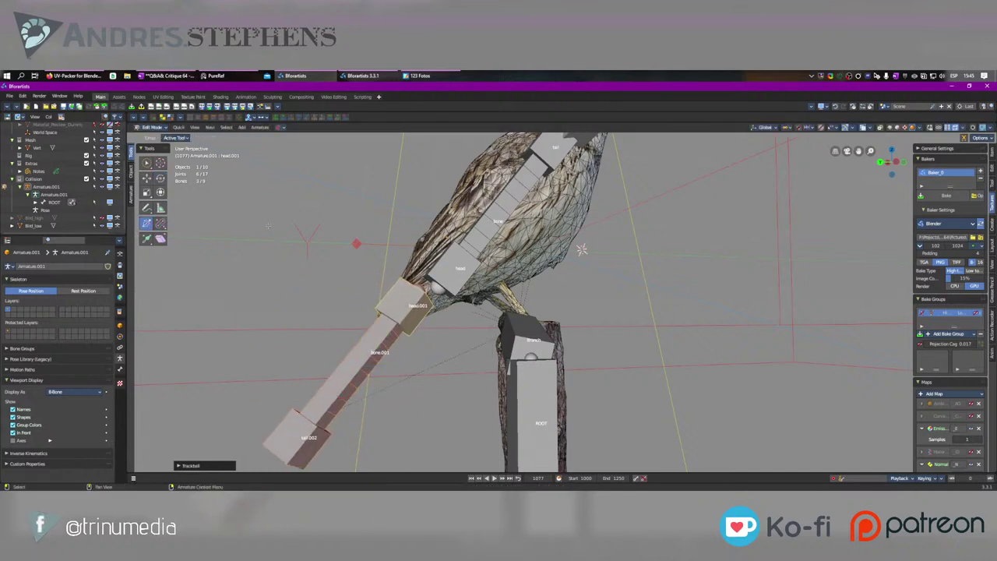
left_click_drag(425, 387, 401, 379)
left_click(160, 178)
left_click_drag(359, 350, 405, 347)
Step: Move the tail chain's first bone under the base of the spine and angle the chain along the tail as seen from behind
middle_click_drag(412, 332, 487, 341)
key("r")
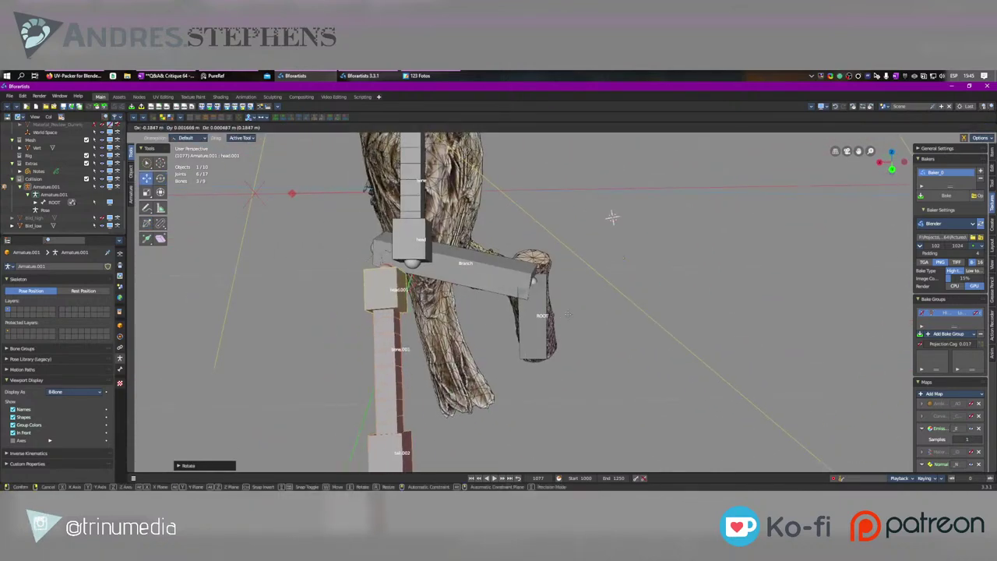
left_click_drag(632, 267, 633, 265)
key("w")
left_click_drag(472, 328, 490, 325)
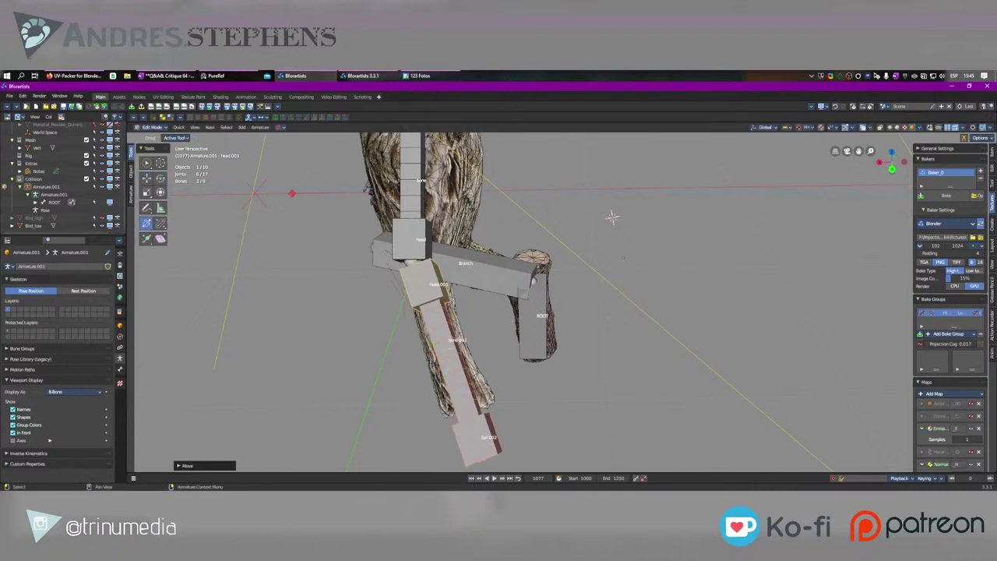
Step: Parent both control bones of the tail chain, head.001 and tail.002, to the lower spine bone head with Keep Offset
middle_click_drag(612, 217, 446, 219)
middle_click_drag(508, 280, 504, 281)
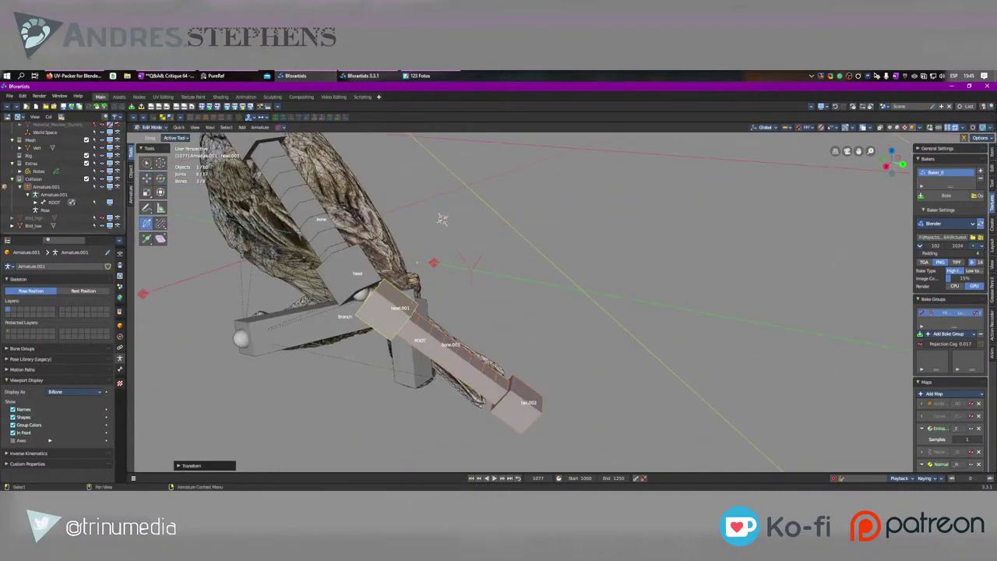
left_click(387, 306)
left_click(387, 306)
left_click(525, 382, "shift")
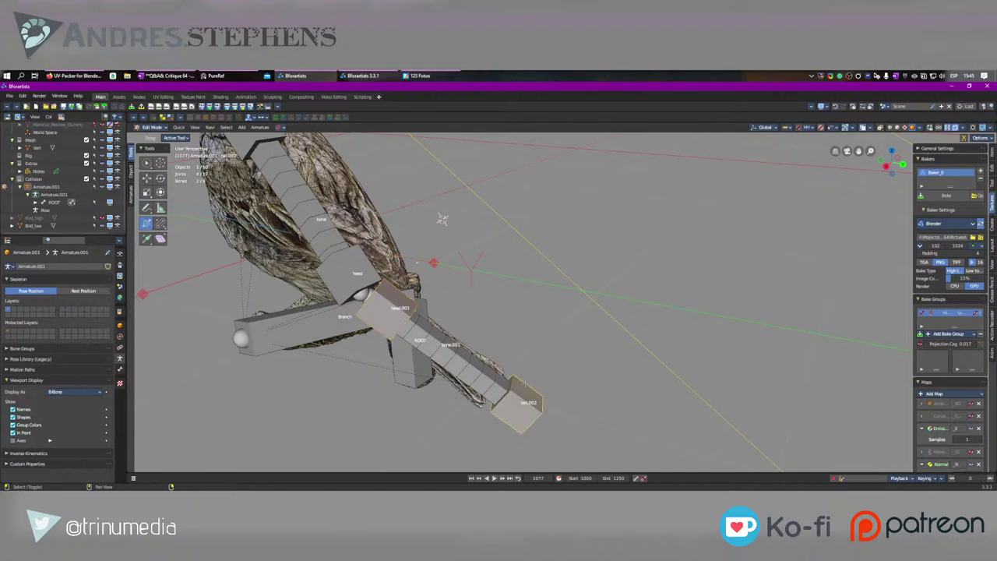
left_click(368, 271, "shift")
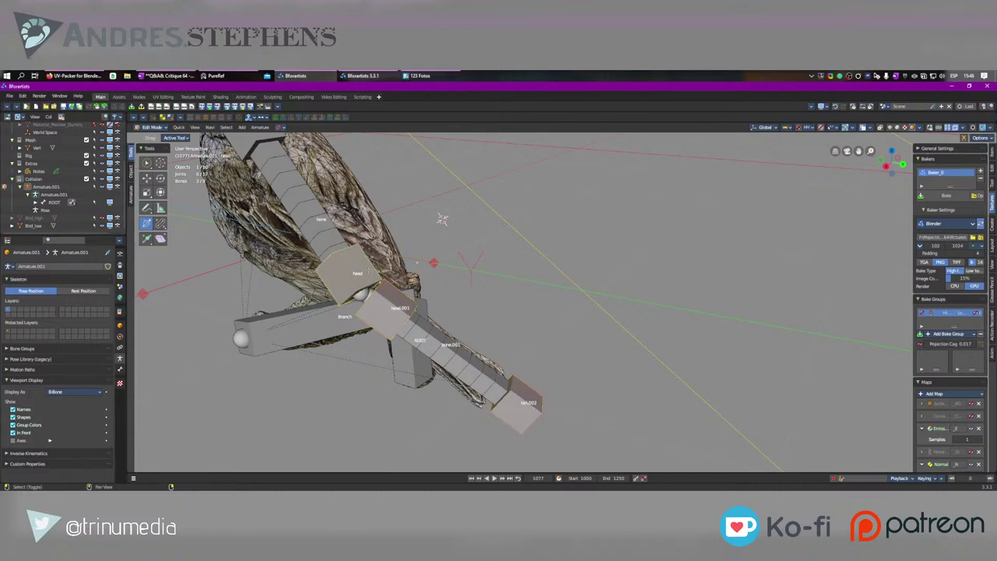
key("ctrl+p")
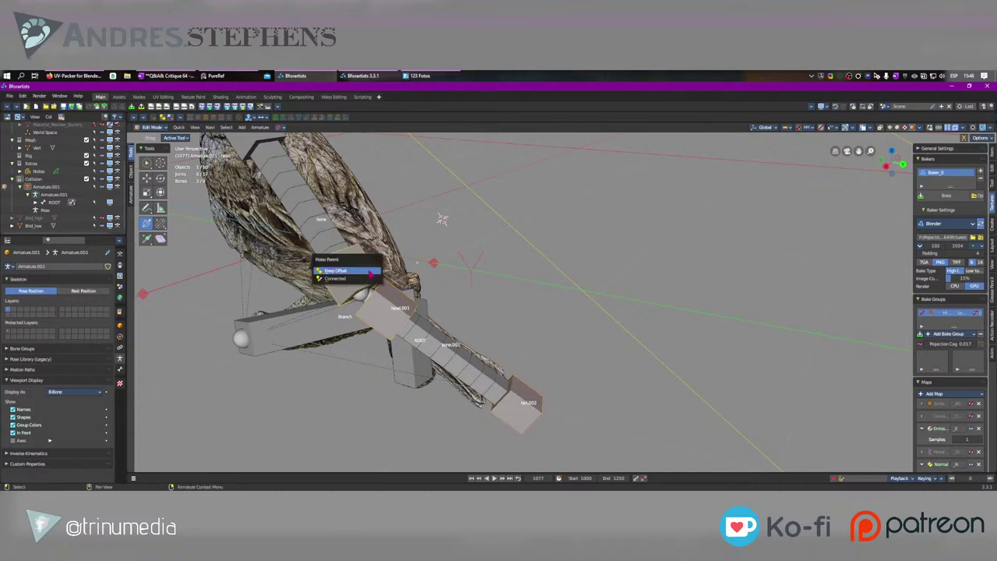
left_click(369, 271)
Step: Rename the bone inside the bird's head (tail.001) as Head
middle_click_drag(441, 219, 458, 276)
left_click(315, 221)
middle_click_drag(314, 222, 358, 256)
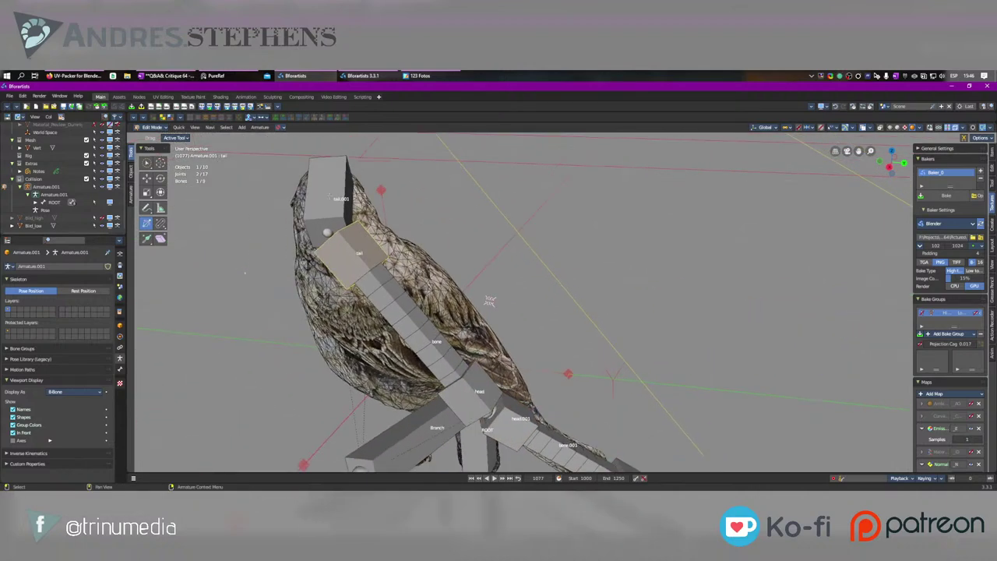
left_click(328, 197)
key("F2")
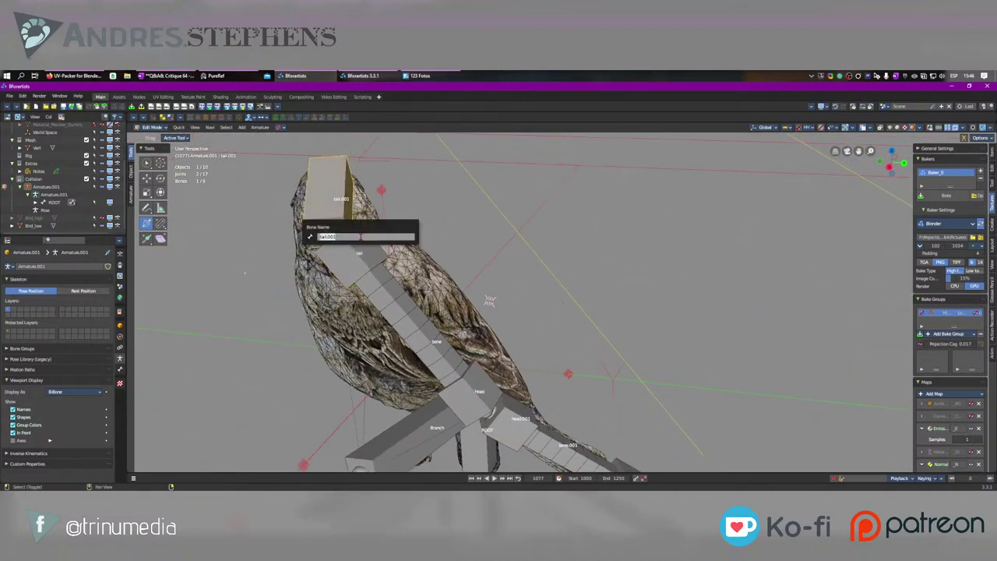
type("Head")
key("Return")
Step: Parent the Head bone to the upper spine bone named tail
left_click(361, 236, "shift")
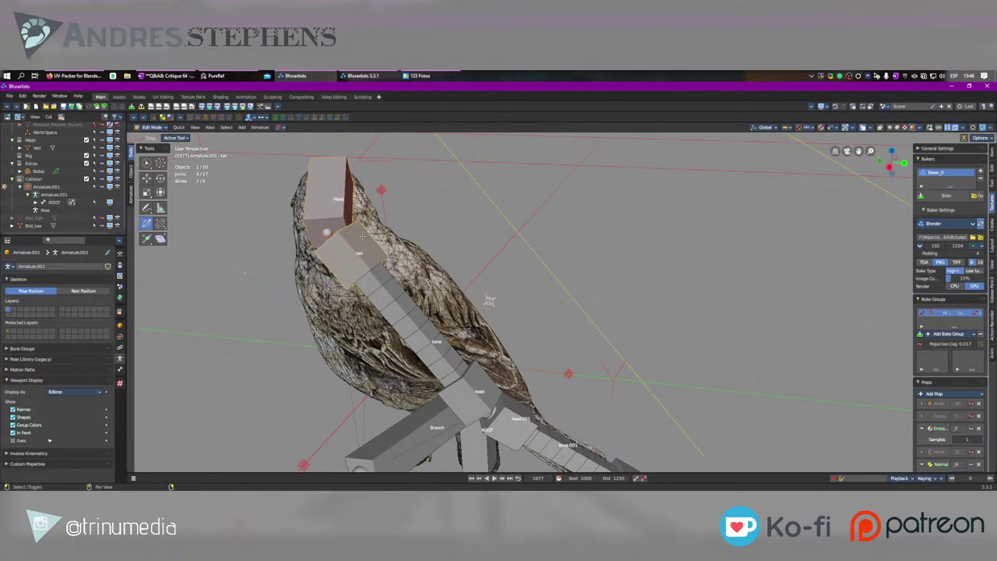
key("ctrl+p")
left_click(364, 239)
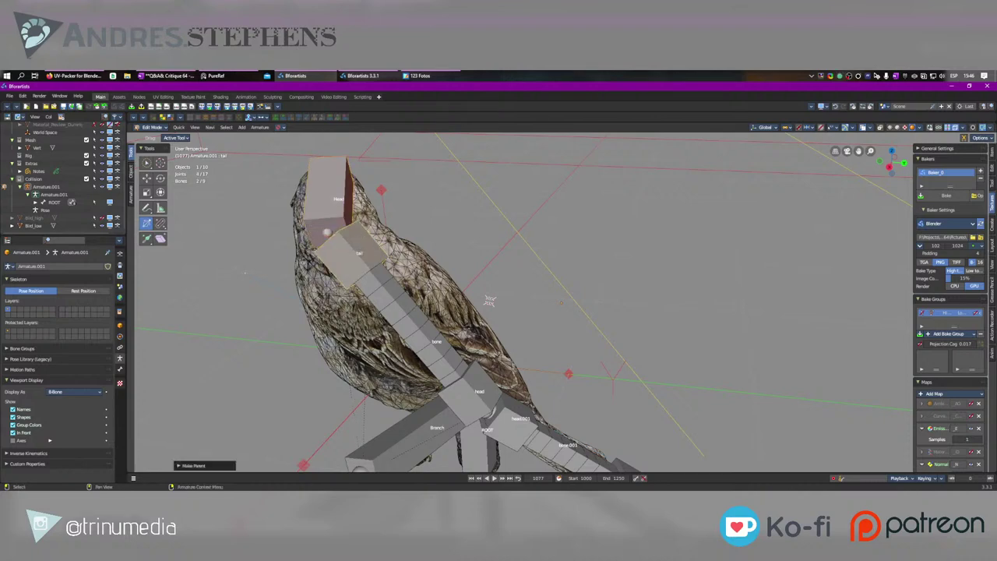
Step: Switch the armature to Pose Mode and test the bendy spine by moving its lower control bone
middle_click_drag(364, 240, 351, 212)
scroll(518, 370, "down", 3)
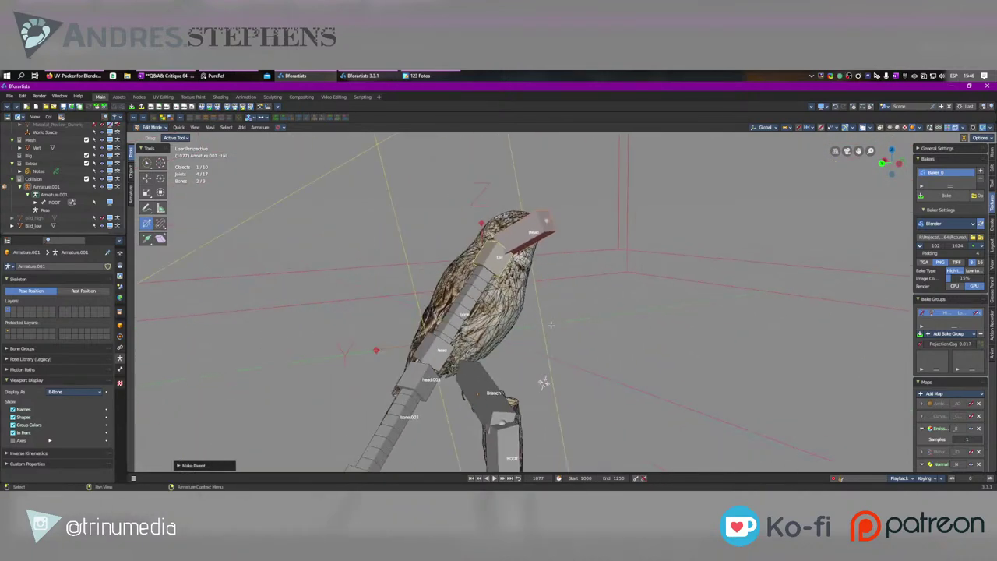
middle_click_drag(517, 370, 508, 352)
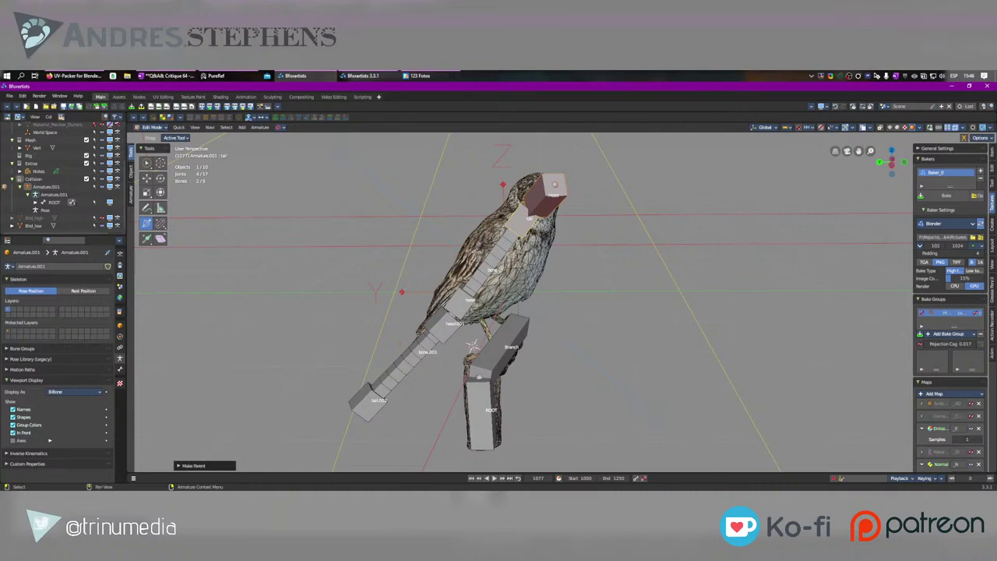
key("ctrl+Tab")
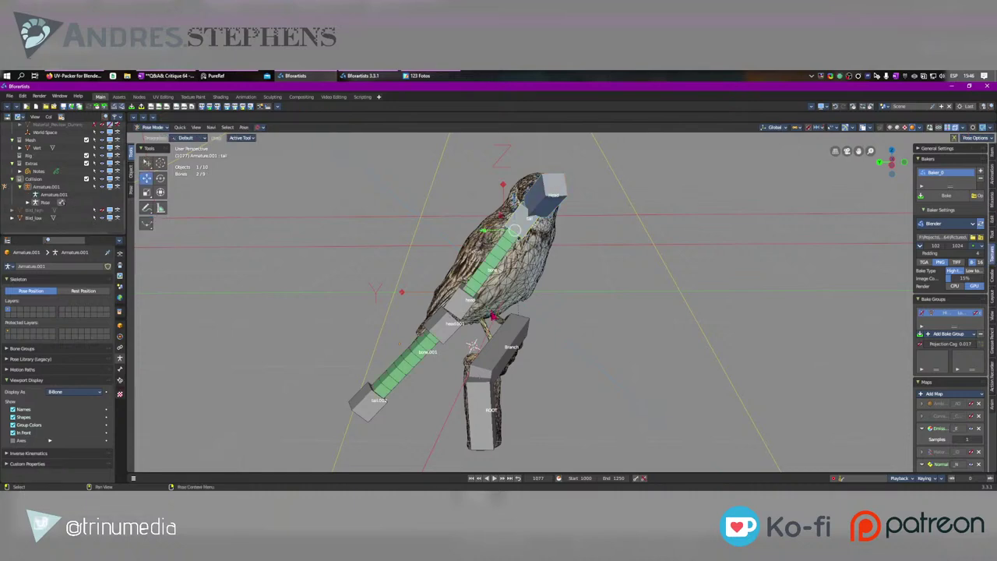
left_click(454, 310)
key("g")
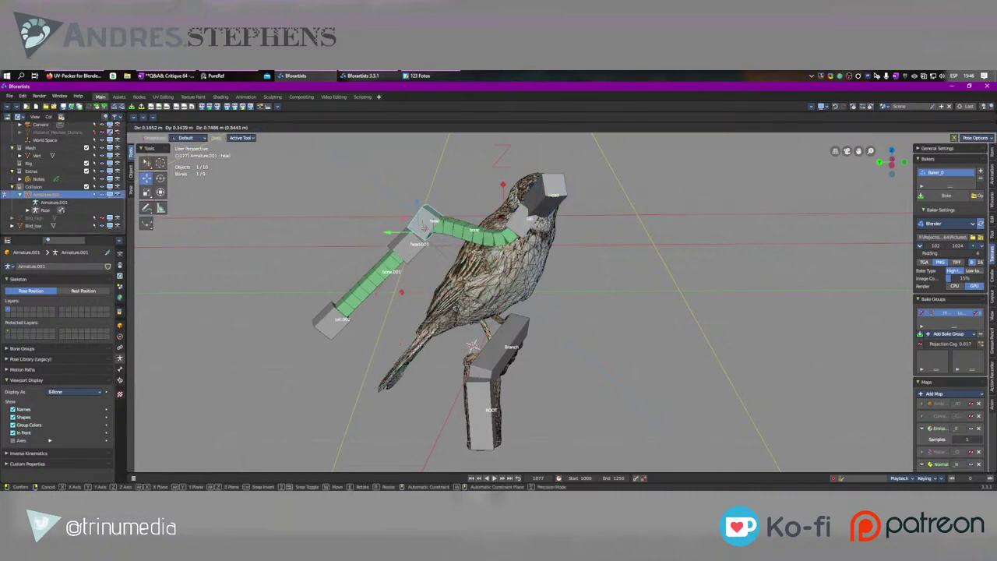
left_click(514, 230)
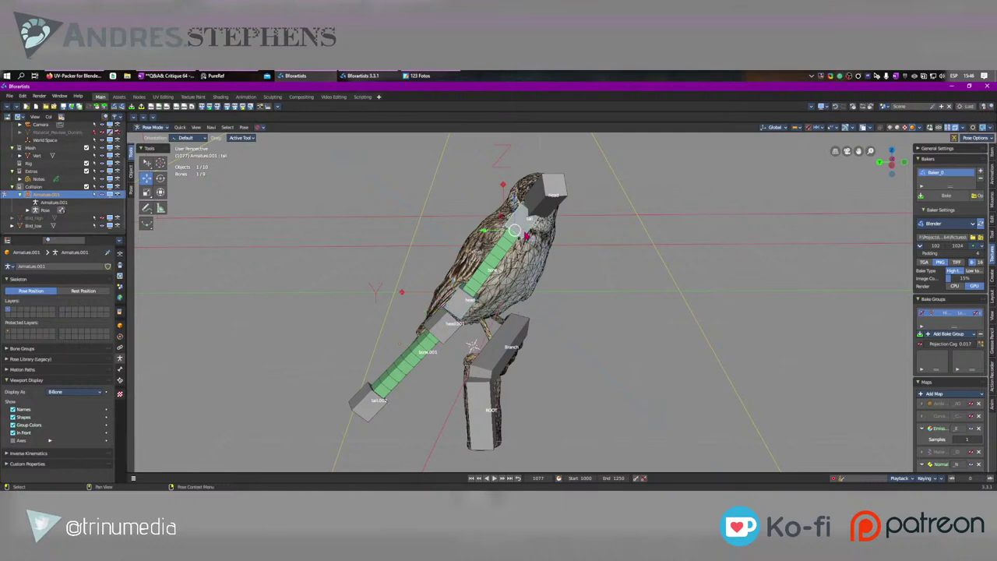
Step: Test the rig by moving the upper spine bone and trackball-rotating the Head bone, restoring the pose each time
key("g")
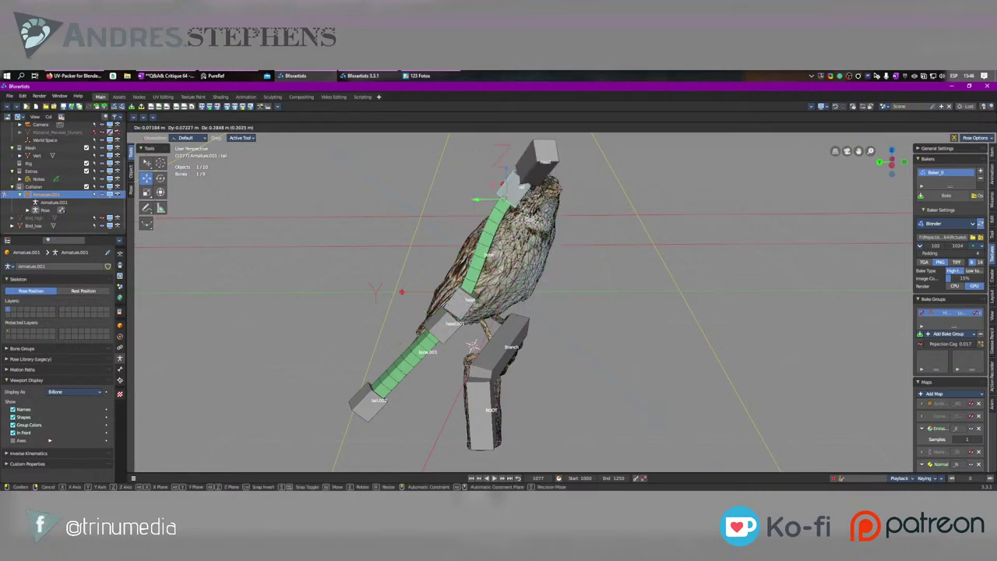
left_click_drag(505, 198, 513, 230)
left_click(550, 199)
key("e")
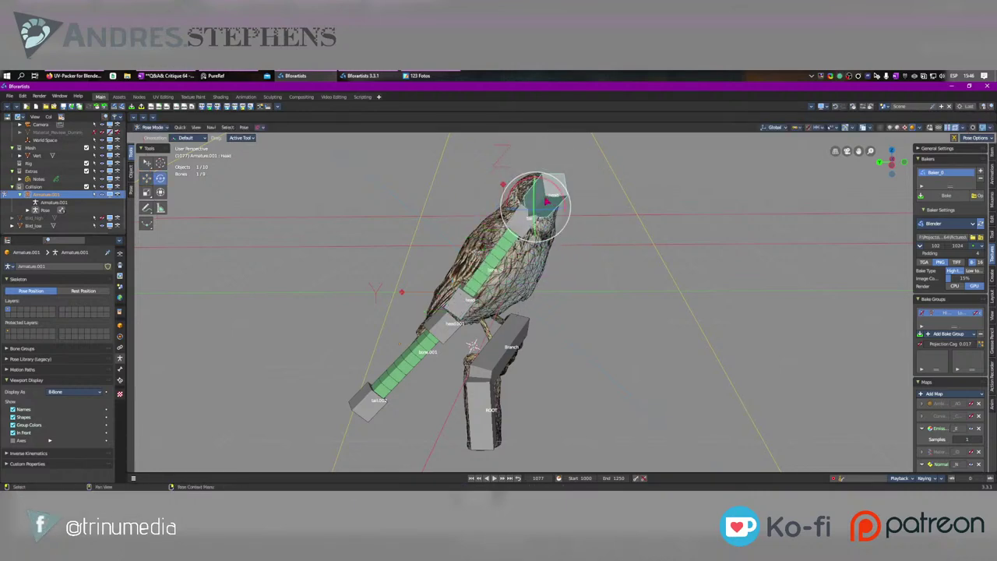
key("r")
key("r")
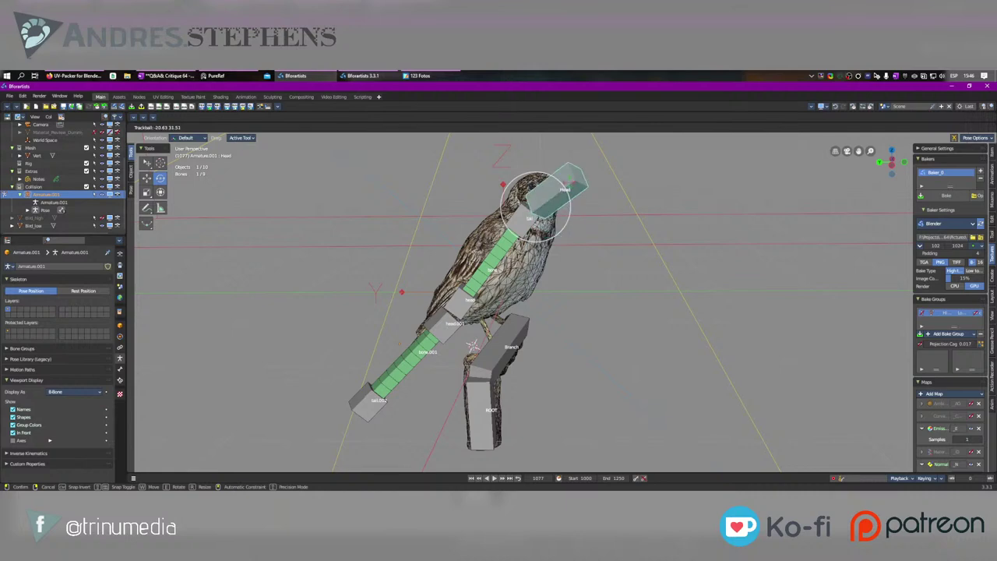
right_click(569, 190)
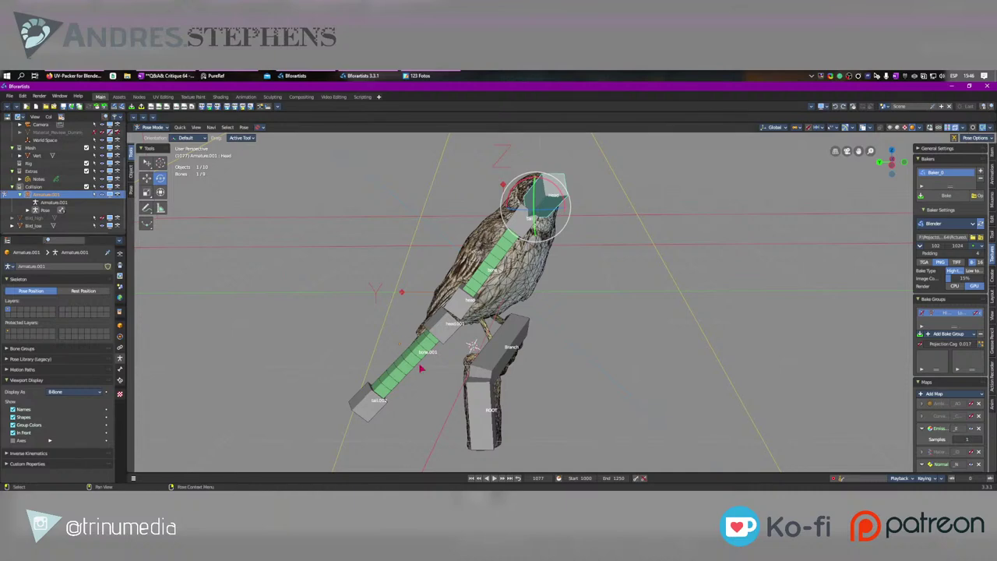
Step: Test the hierarchy by rotating the Branch bone, undo it, then try a trackball rotation and cancel it
left_click(511, 355)
key("r")
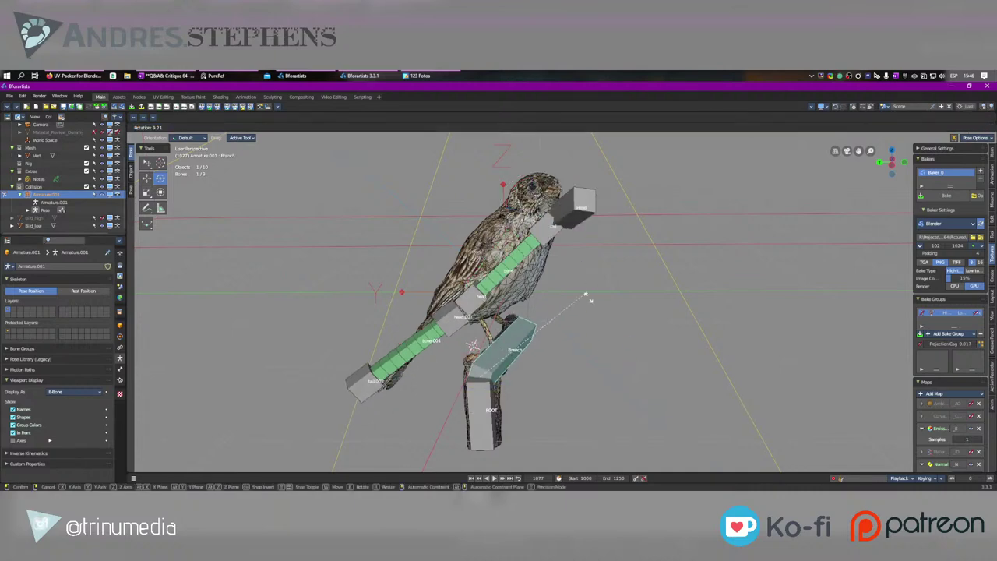
left_click(600, 247)
key("ctrl+z")
key("r")
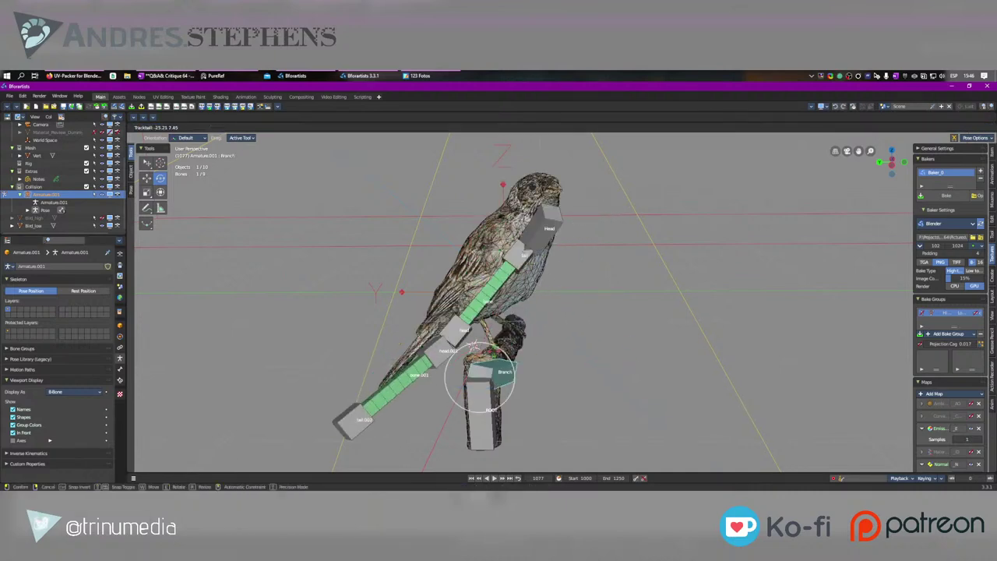
key("Escape")
middle_click_drag(523, 310, 457, 335)
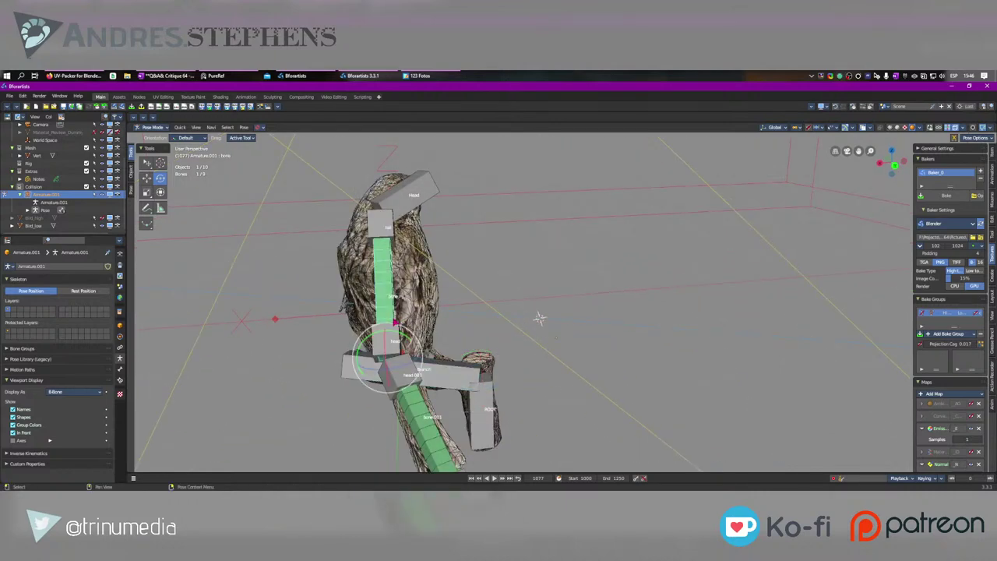
Step: In Edit Mode, circle-select the joints at the base of the bird's spine and nudge them slightly
key("Tab")
key("c")
right_click(387, 355)
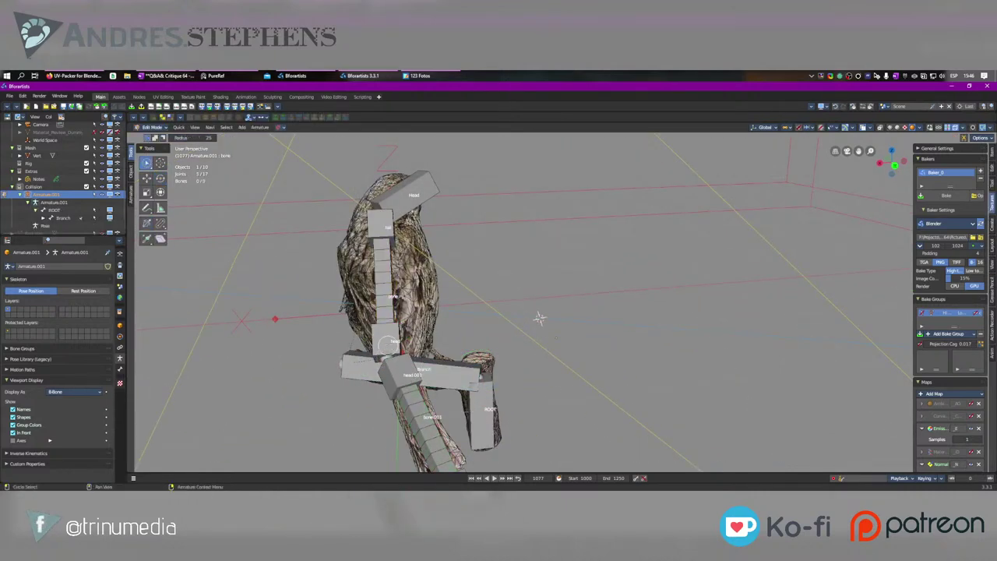
middle_click_drag(388, 342, 380, 356)
key("c")
left_click(378, 356)
right_click(379, 356)
key("g")
left_click_drag(378, 356, 385, 355)
Step: Circle-select the bendy spine bone's joints, clear the selection, and return the armature to Object Mode facing the bird's side
key("c")
left_click_drag(386, 288, 390, 330)
right_click(389, 331)
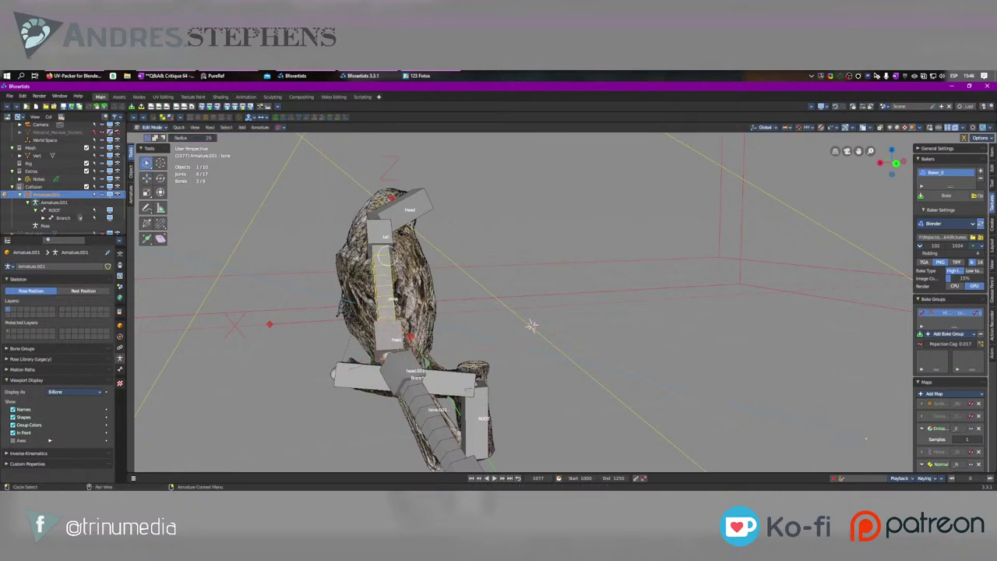
left_click(441, 263)
middle_click_drag(472, 268, 548, 303, "alt")
key("Tab")
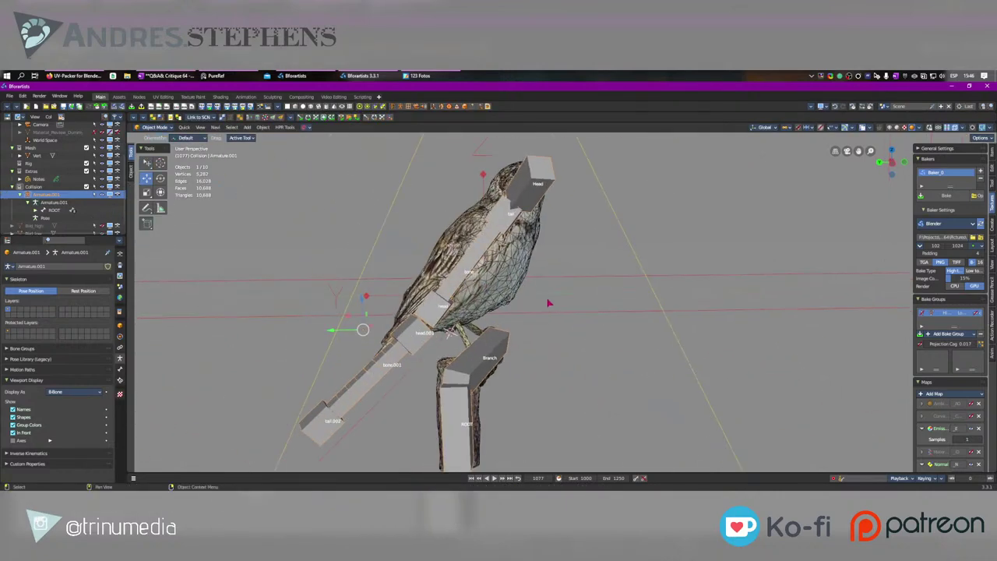
Step: Enter Pose Mode and examine the Deform settings of the lower spine control bone and the bendy spine bone
left_click(511, 275)
left_click(441, 307)
key("ctrl+Tab")
left_click(442, 306)
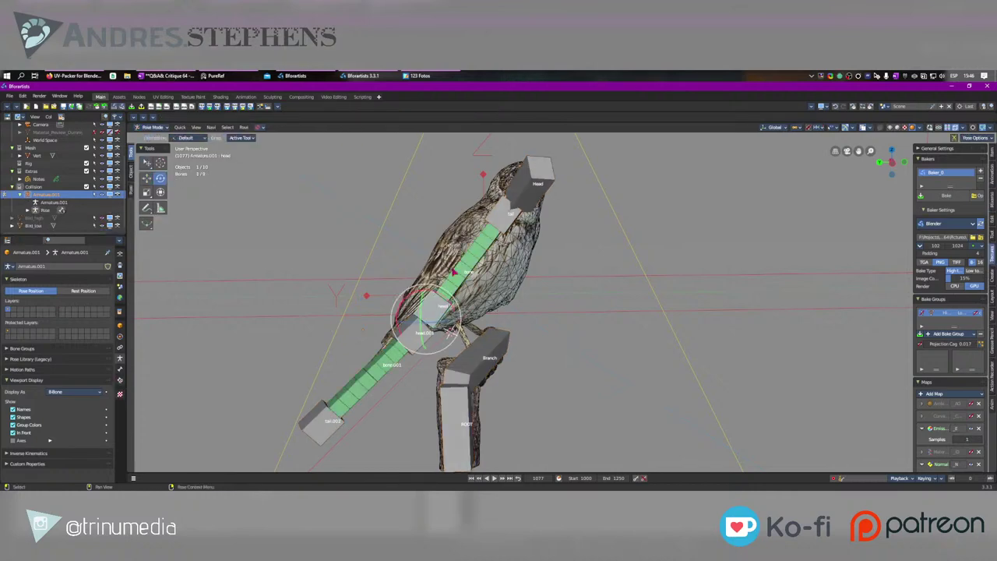
left_click(119, 380)
scroll(65, 408, "down", 8)
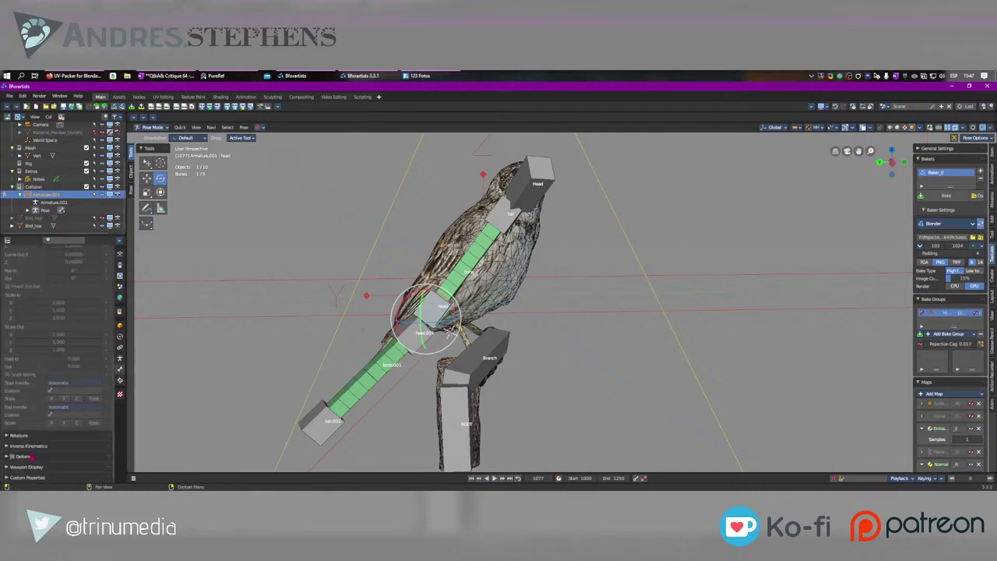
left_click(472, 266)
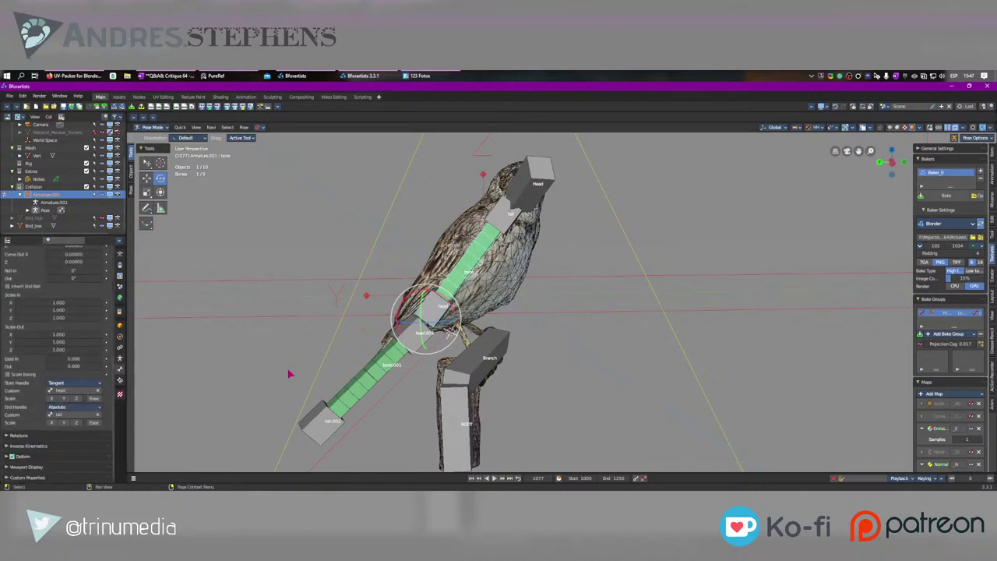
left_click(47, 456)
middle_click_drag(47, 457, 47, 406)
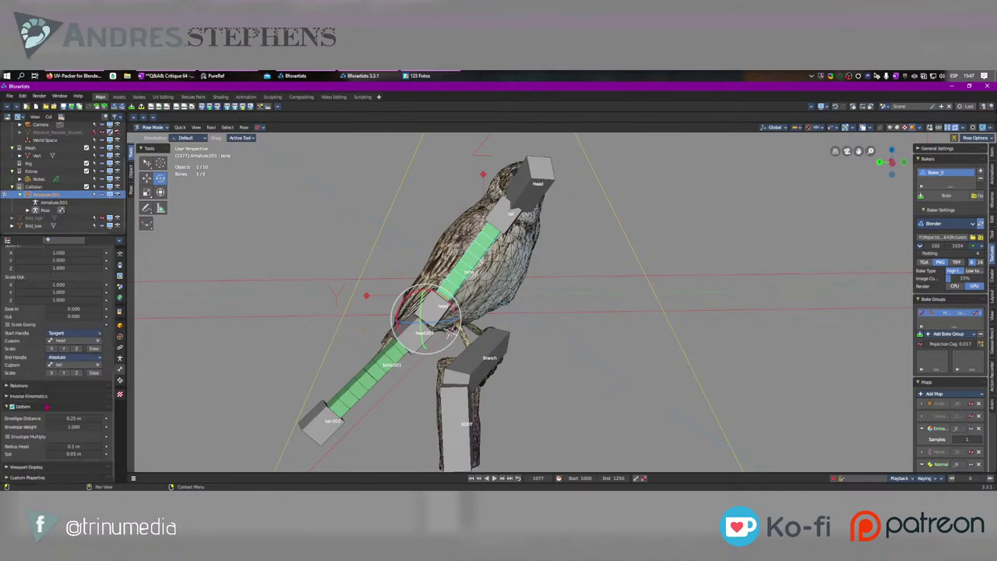
Step: Check the Deform setting on the tail tip and Branch bones, and enable Deform for the ROOT and Head bones
left_click(358, 398)
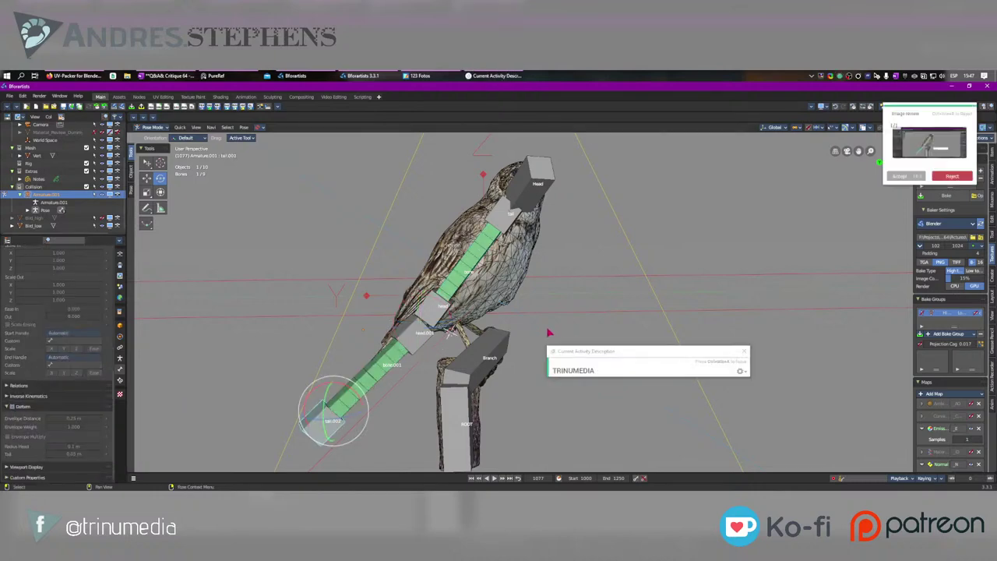
left_click(452, 380)
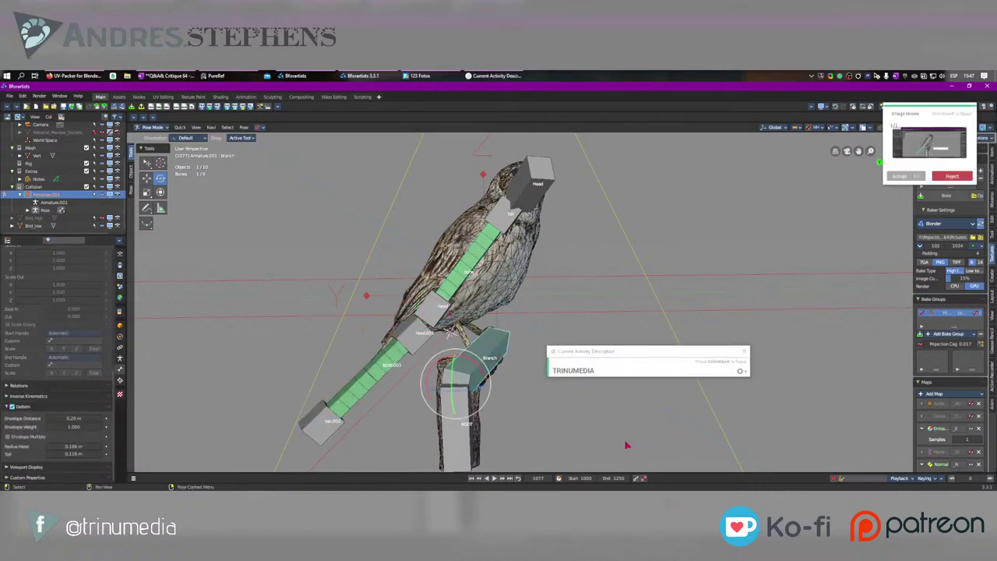
left_click(443, 434)
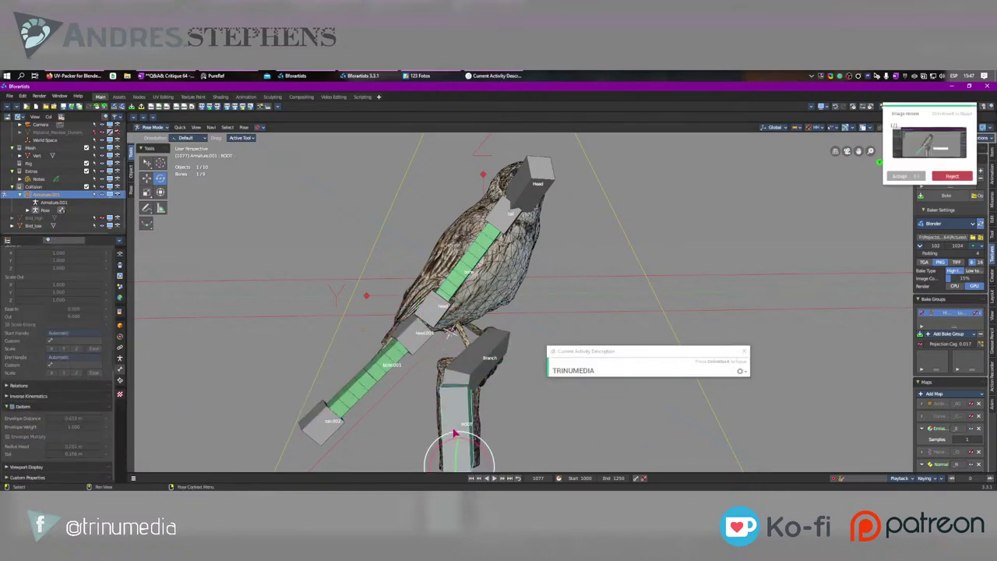
left_click(12, 407)
left_click(514, 208)
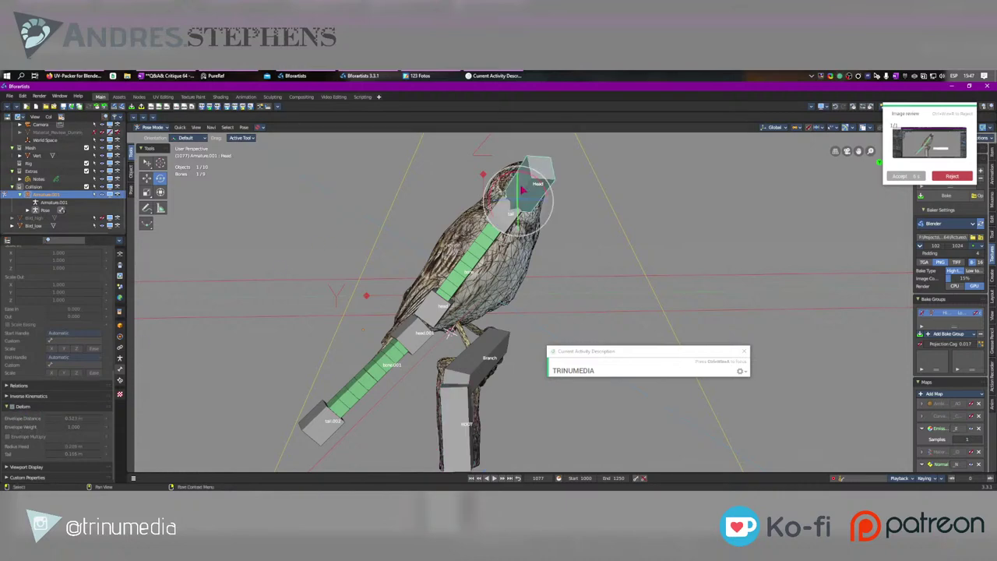
left_click(17, 406)
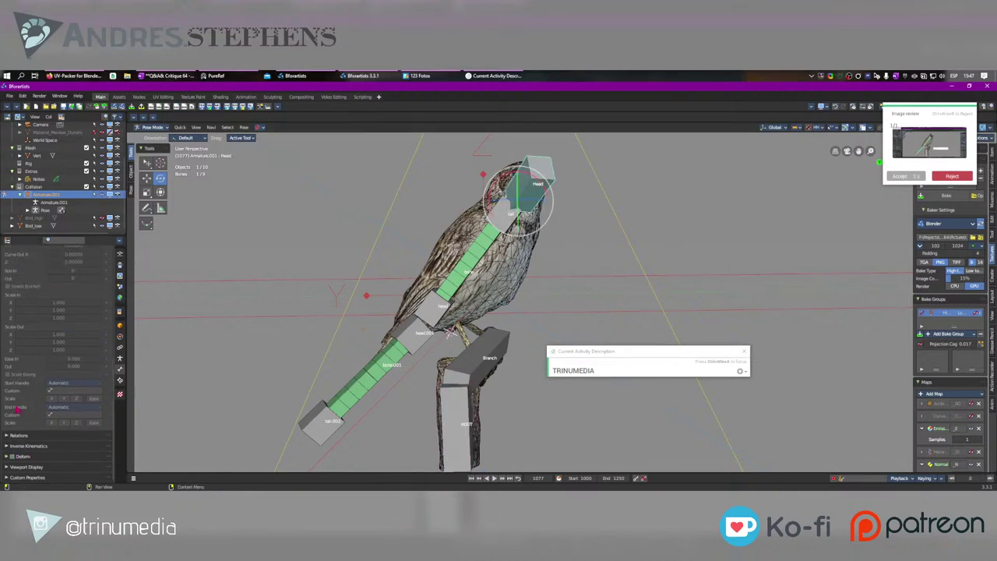
Step: In Object Mode, parent the bird mesh to the armature using Armature Deform With Automatic Weights
key("ctrl+Tab")
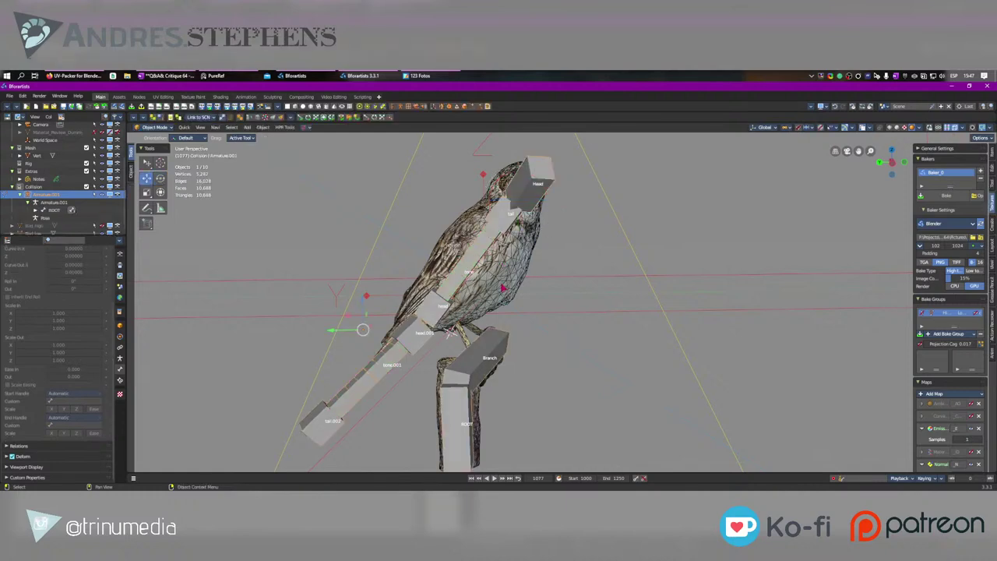
left_click(508, 295)
left_click(450, 331, "shift")
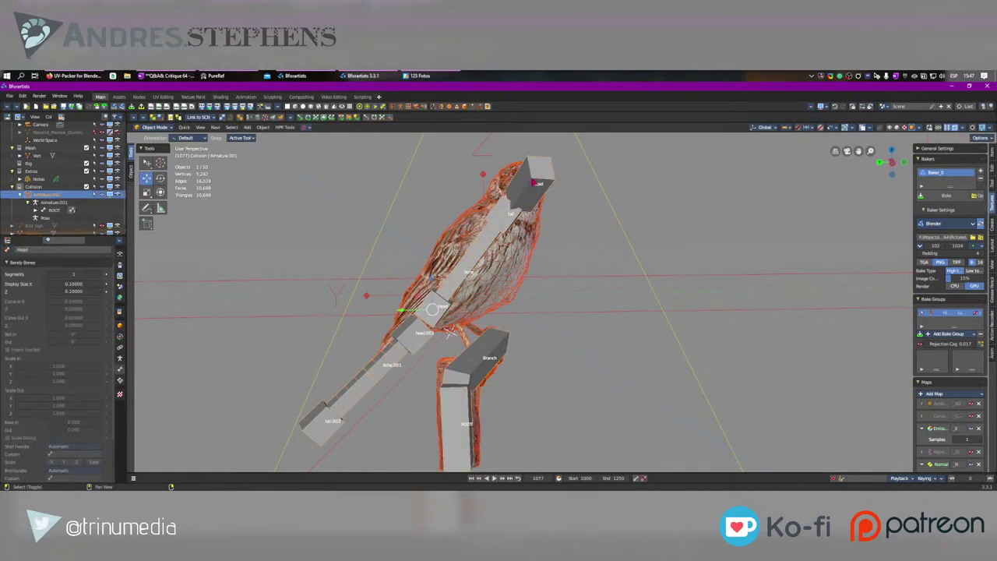
key("ctrl+p")
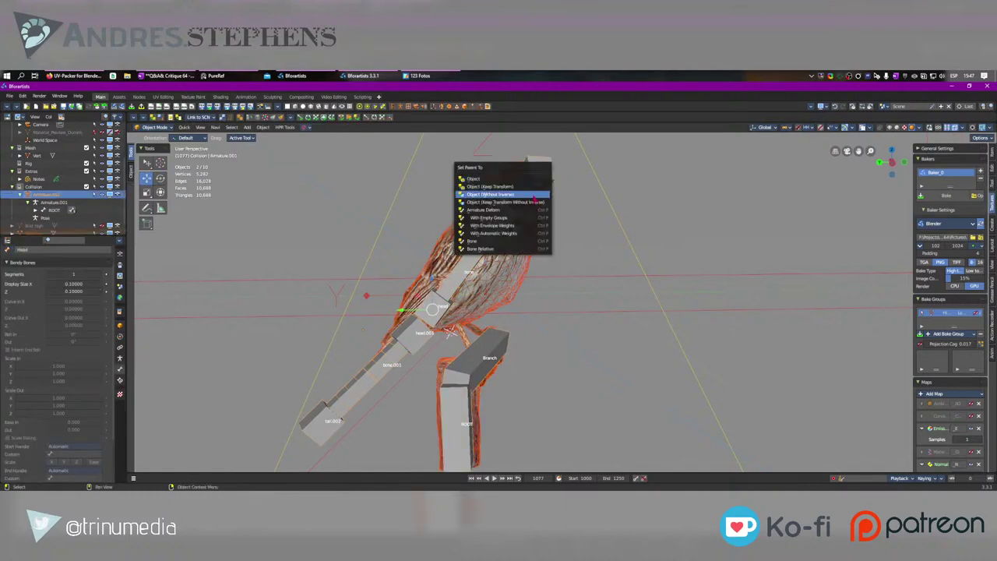
left_click(493, 234)
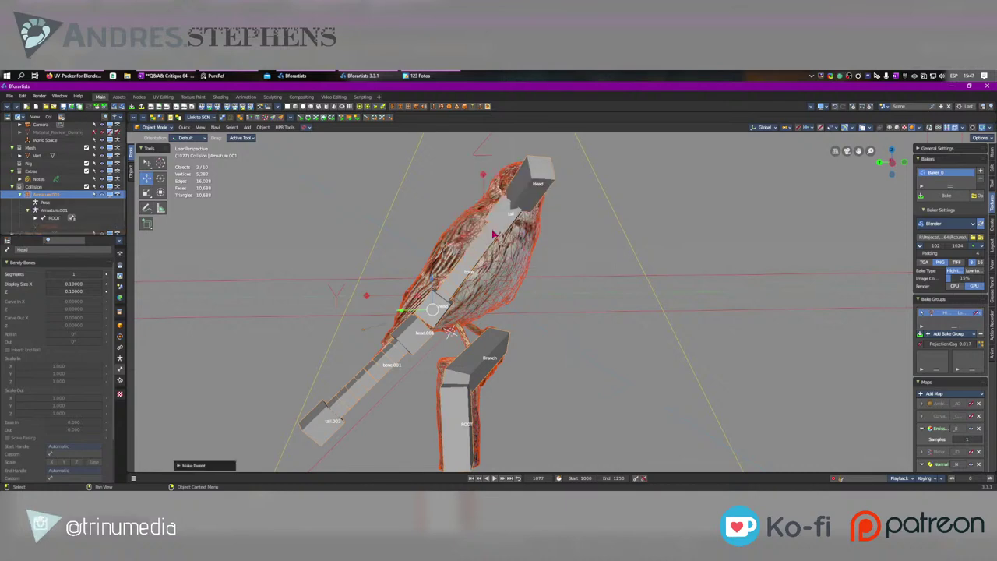
Step: Test the skinning by moving the upper spine bone named tail in Pose Mode, and undo the move
left_click(538, 194)
middle_click_drag(538, 195, 552, 194, "alt")
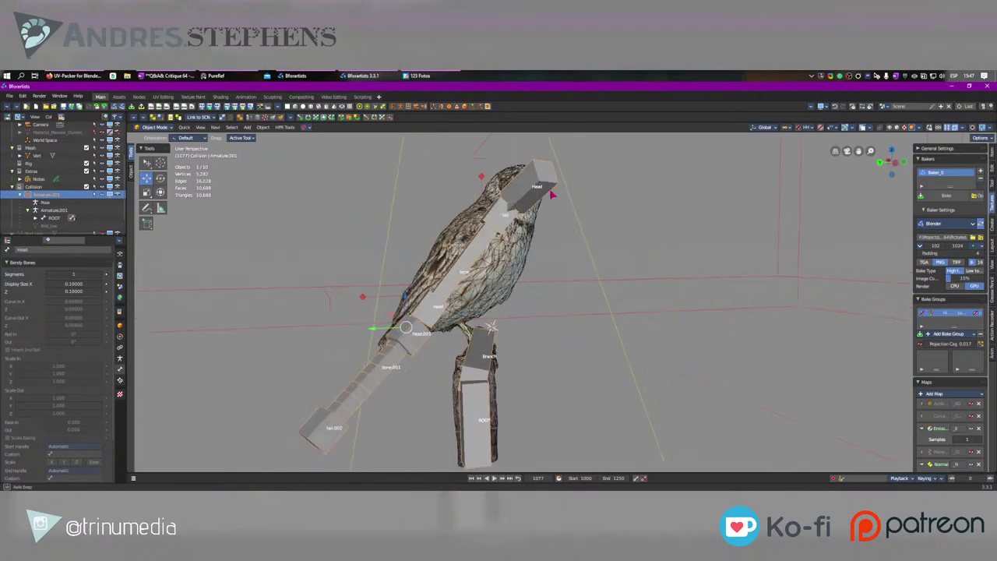
key("ctrl+Tab")
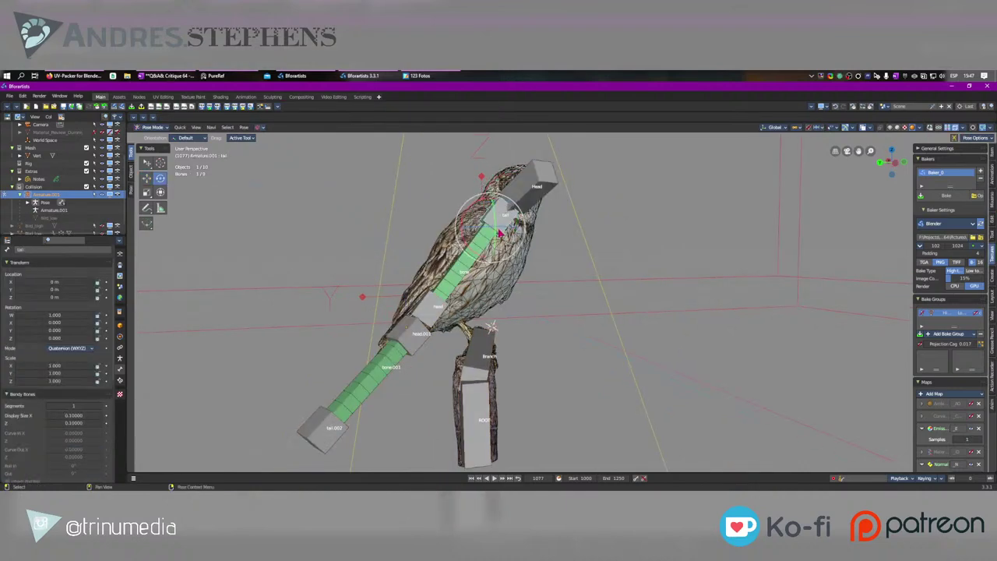
left_click(490, 228)
key("g")
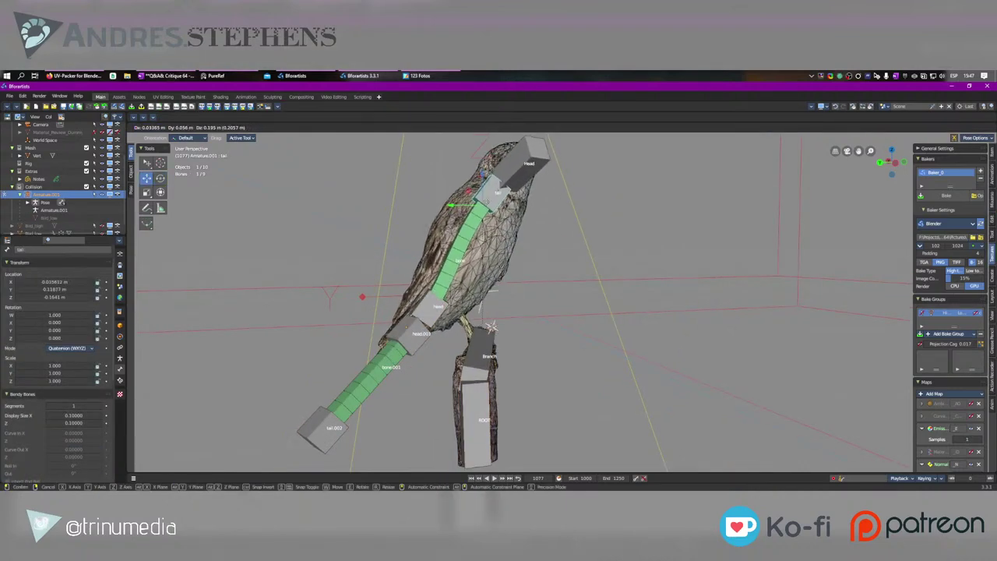
left_click(493, 235)
key("ctrl+z")
Step: Preview the textured bird without overlays while moving the upper spine bone, cancel the move, and return to Object Mode with overlays shown
key("alt+shift+z")
middle_click_drag(534, 249, 498, 242, "alt")
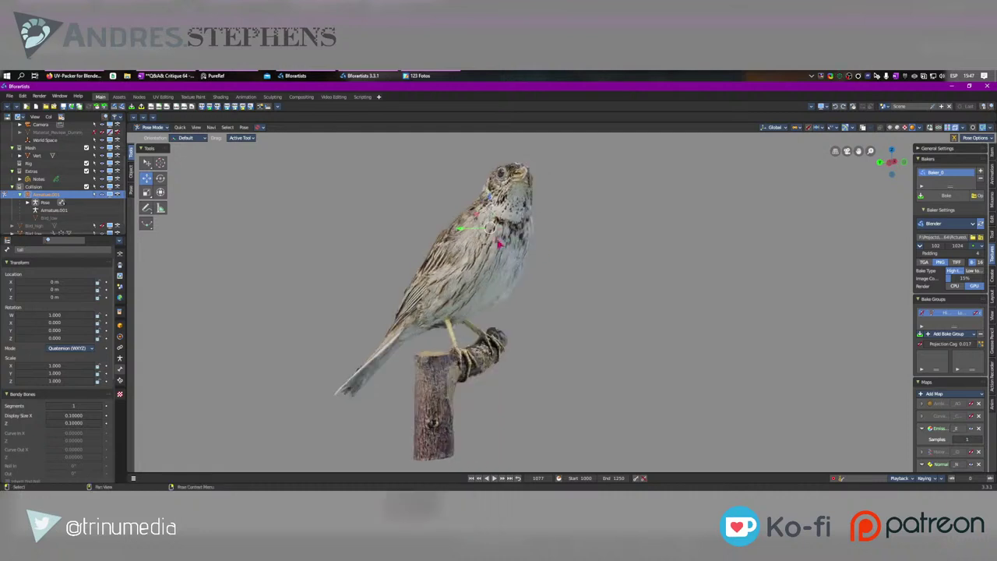
key("g")
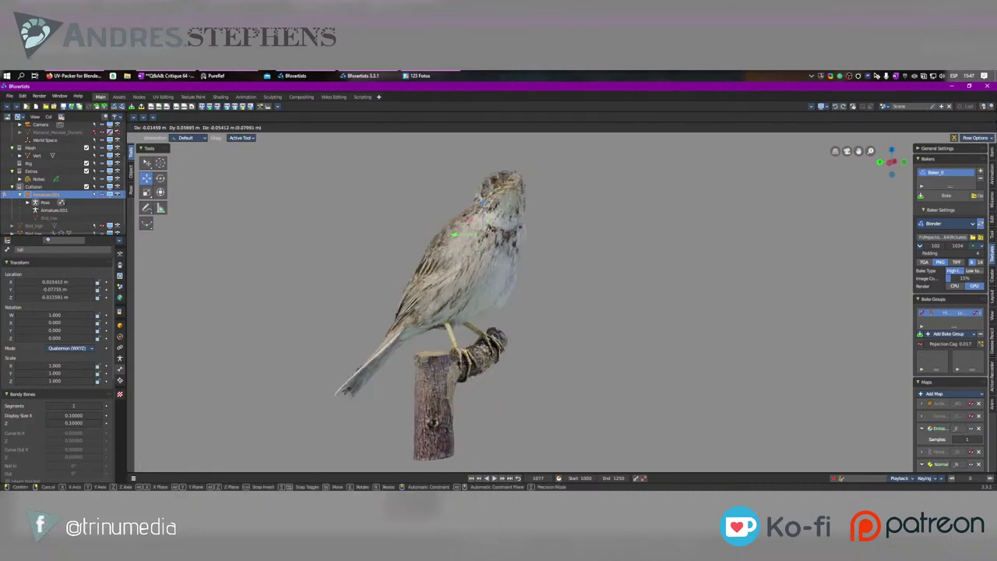
key("Escape")
key("ctrl+Tab")
key("shift+alt+z")
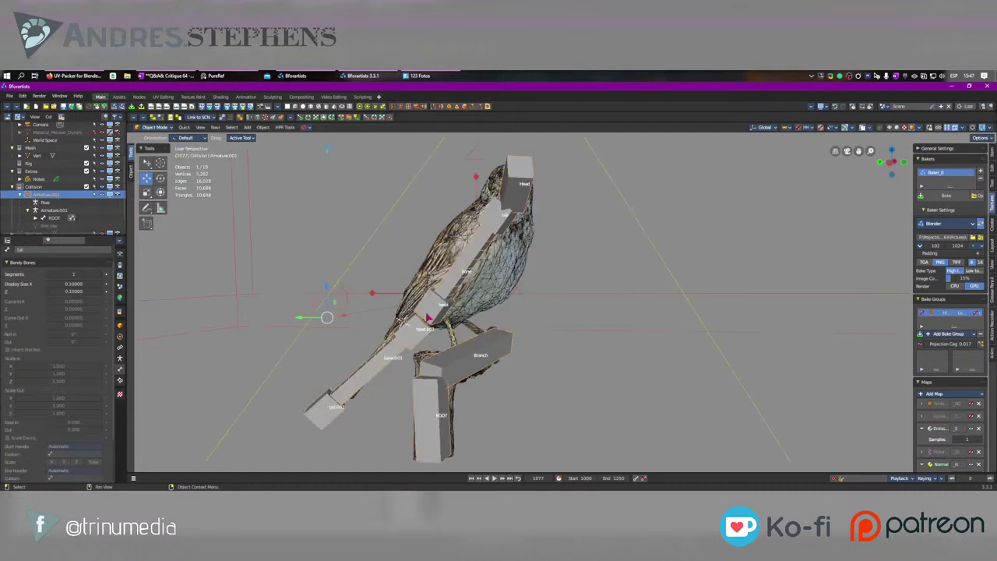
Step: In Pose Mode with overlays hidden, test the bird's tail deformation by repeatedly rotating and moving the tail.002 bone
key("ctrl+Tab")
key("shift+alt+z")
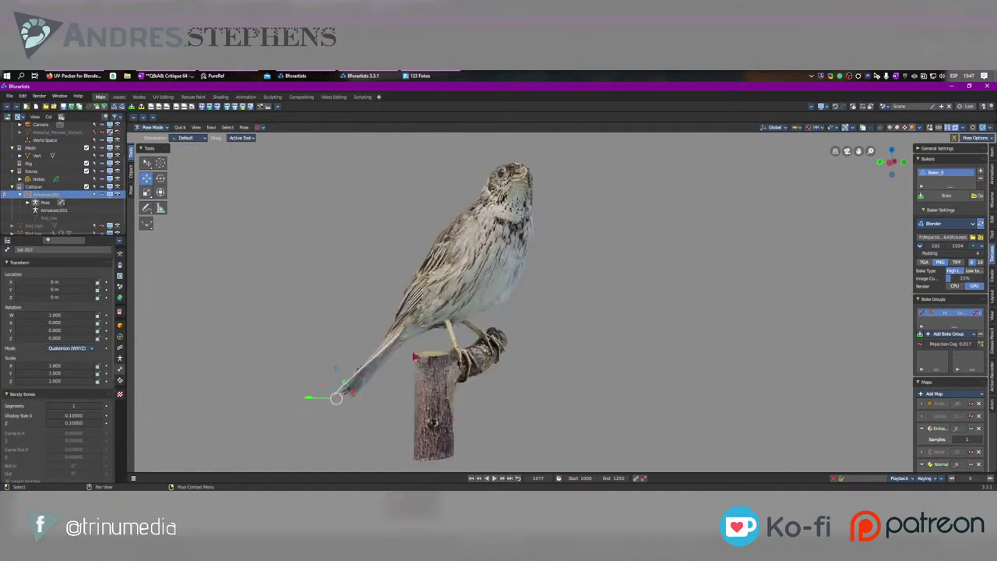
key("r")
left_click(592, 337)
key("g")
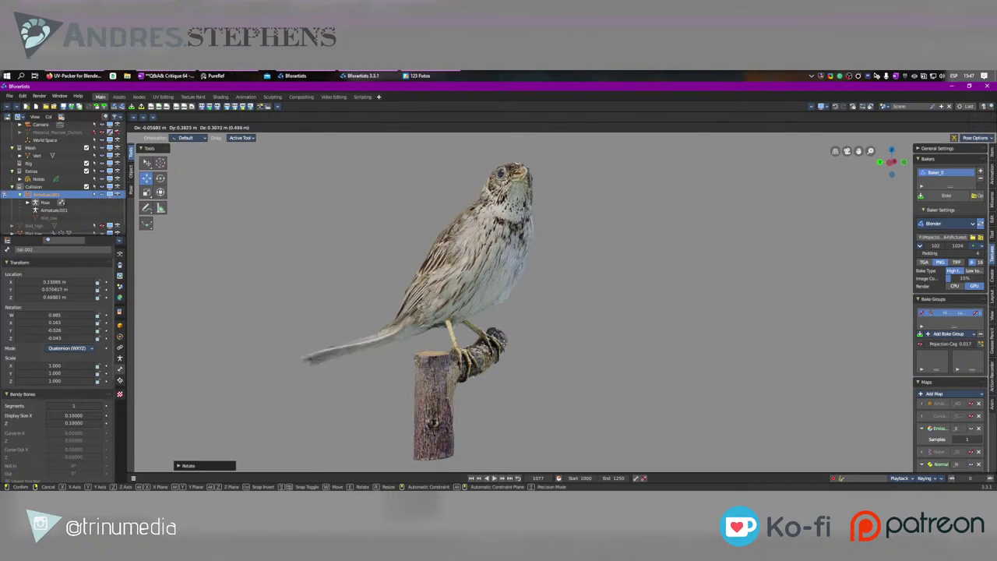
left_click(556, 356)
key("r")
left_click(541, 225)
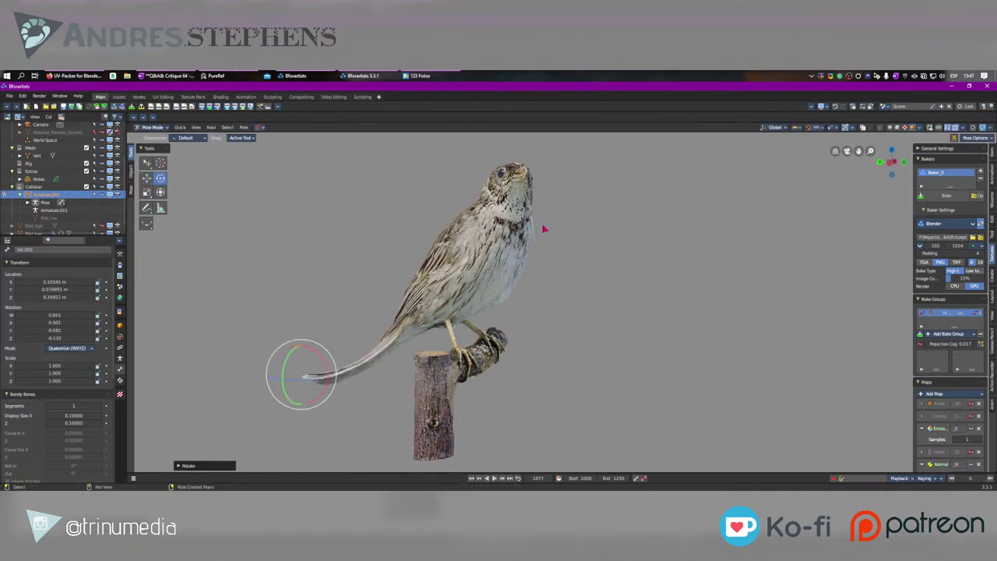
key("g")
left_click(582, 310)
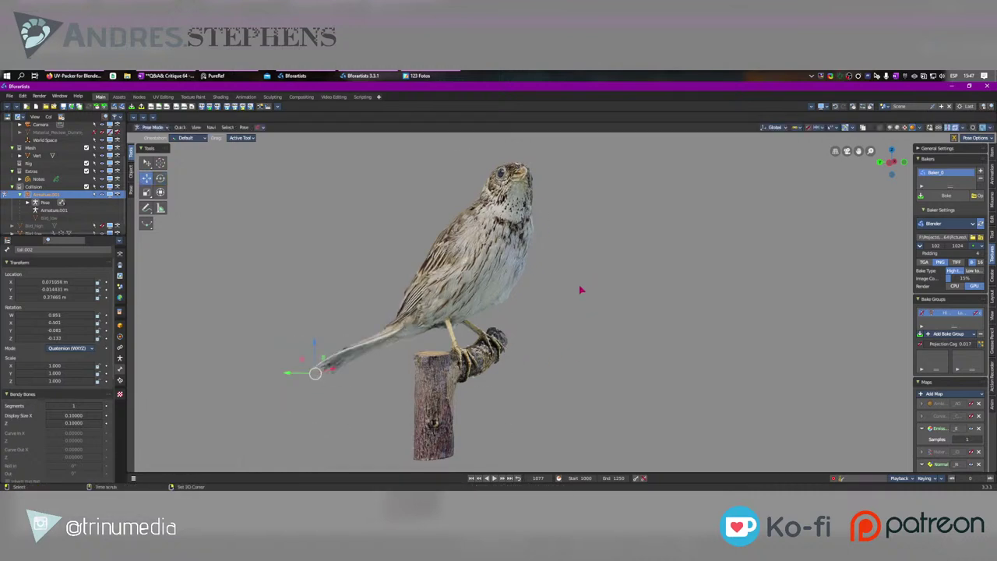
Step: Select the Branch bone and test rotating it with overlays hidden, viewing the bird from two sides
key("shift+alt+z")
left_click(517, 355)
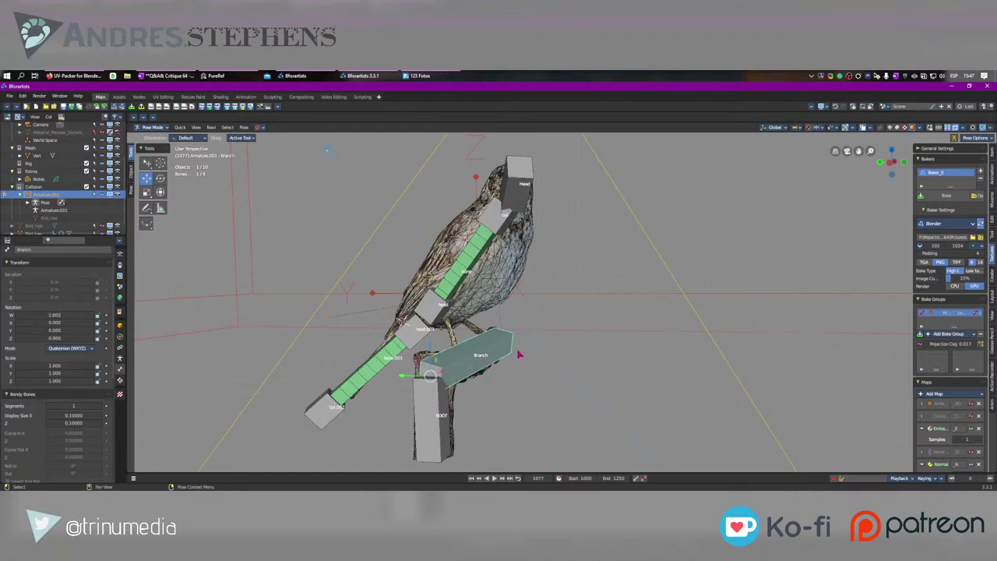
key("shift+alt+z")
key("r")
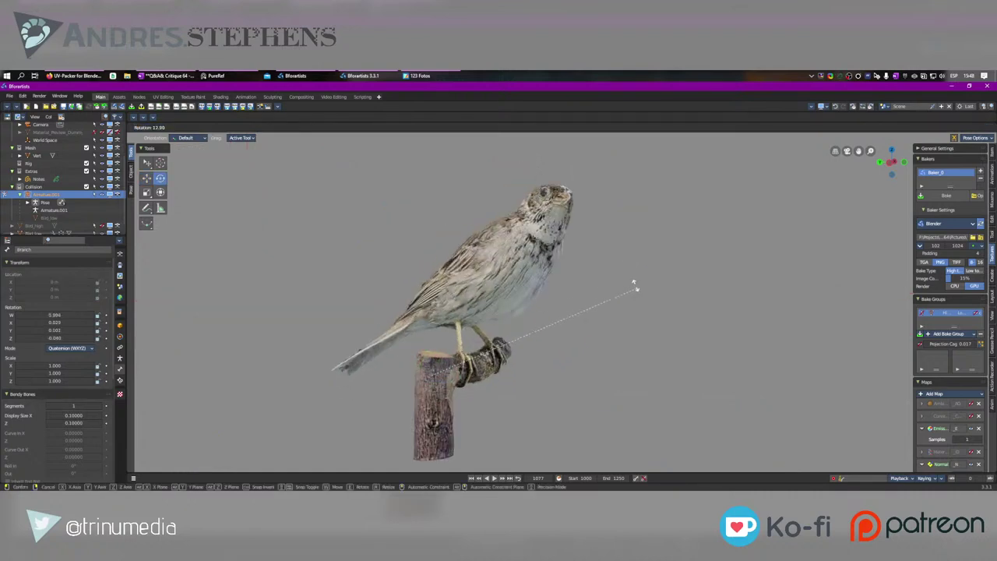
left_click(631, 252)
middle_click_drag(704, 272, 640, 281)
key("e")
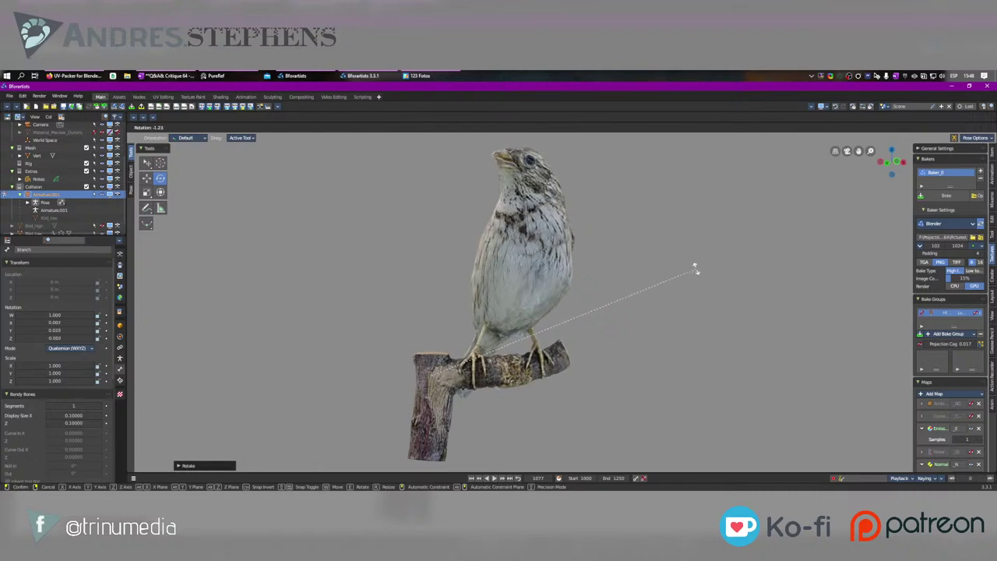
left_click(696, 269)
Step: Move the upper spine bone named tail forward and down so the bird's upper body leans over the branch
key("shift+alt+z")
left_click(515, 226)
key("w")
mouse_move(597, 267)
left_mouse_down()
mouse_move(600, 298)
mouse_move(607, 260)
mouse_move(602, 266)
left_mouse_up()
key("shift+alt+z")
key("g")
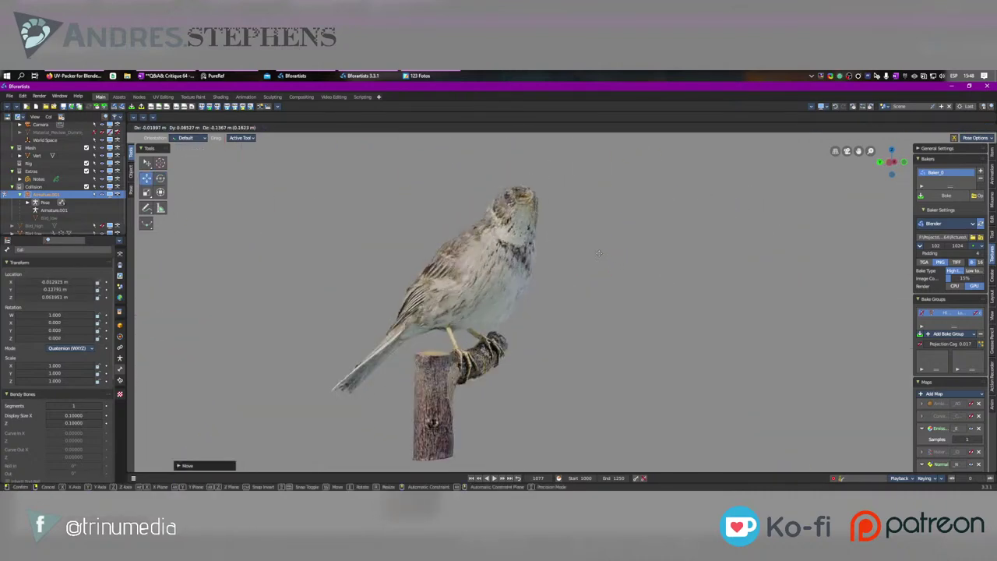
left_click(543, 268)
key("g")
left_click(565, 269)
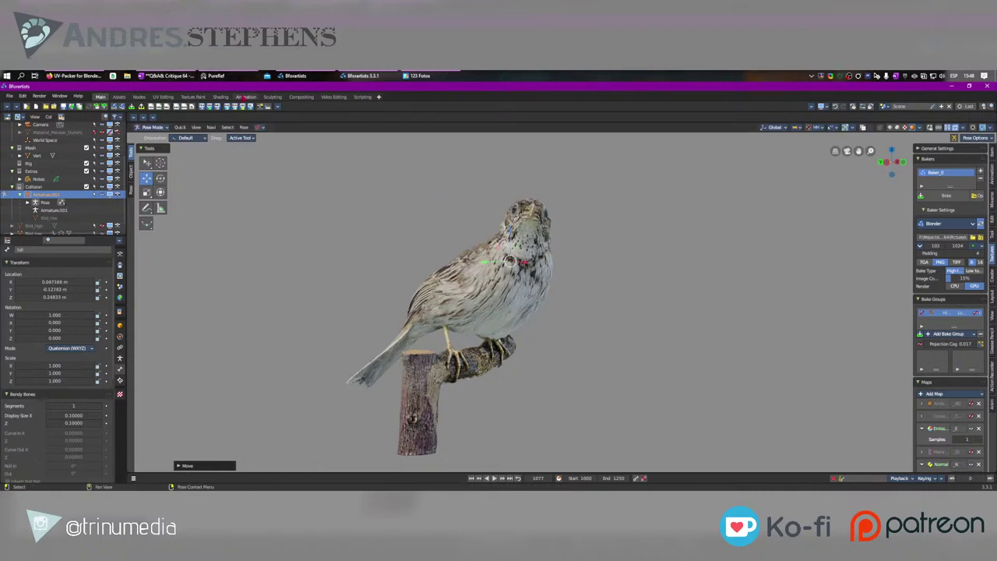
Step: Switch to the Animation workspace and frame the posed bird and its armature in both viewports
left_click(245, 96)
scroll(184, 216, "up", 3)
middle_click_drag(184, 214, 344, 213)
scroll(226, 257, "up", 6)
mouse_move(224, 255)
middle_mouse_down()
mouse_move(217, 251)
mouse_move(237, 250)
middle_mouse_up()
scroll(701, 304, "up", 5)
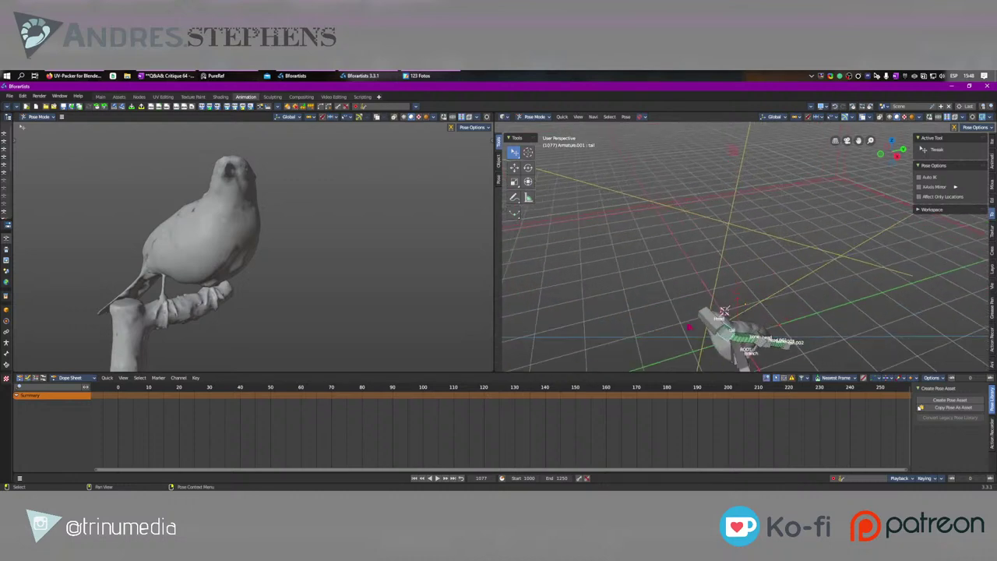
middle_click_drag(686, 327, 816, 315)
middle_click_drag(756, 352, 723, 246, "shift")
scroll(752, 247, "up", 4)
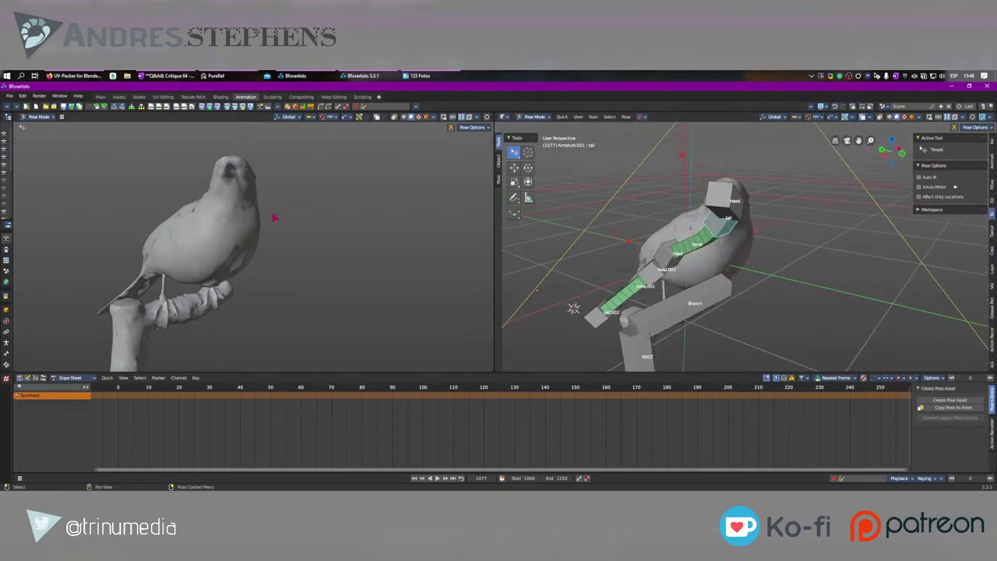
Step: Switch to the Main workspace and show the Bird_high mesh in place of Bird_low
key("shift+alt+z")
scroll(646, 239, "down", 8)
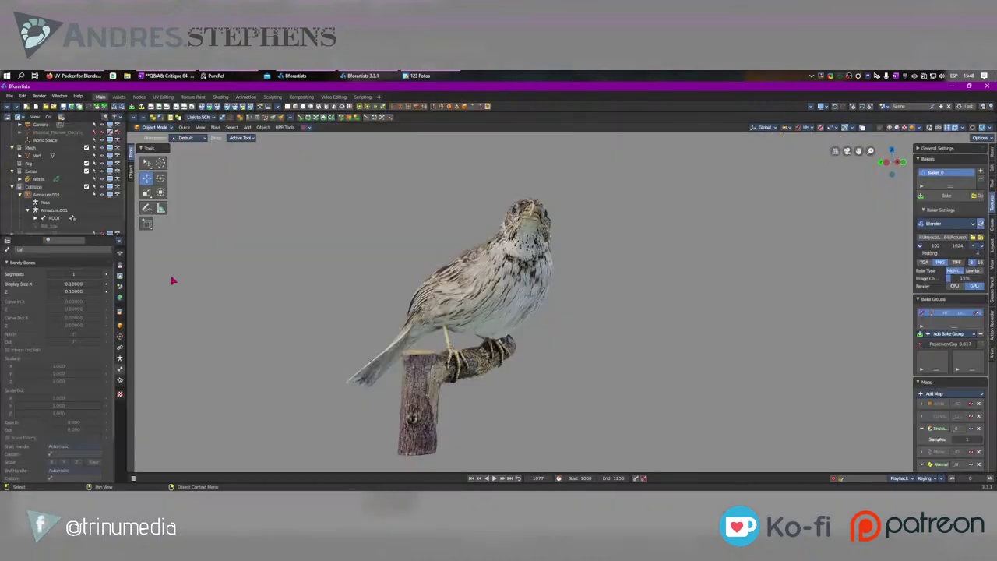
scroll(74, 196, "down", 2)
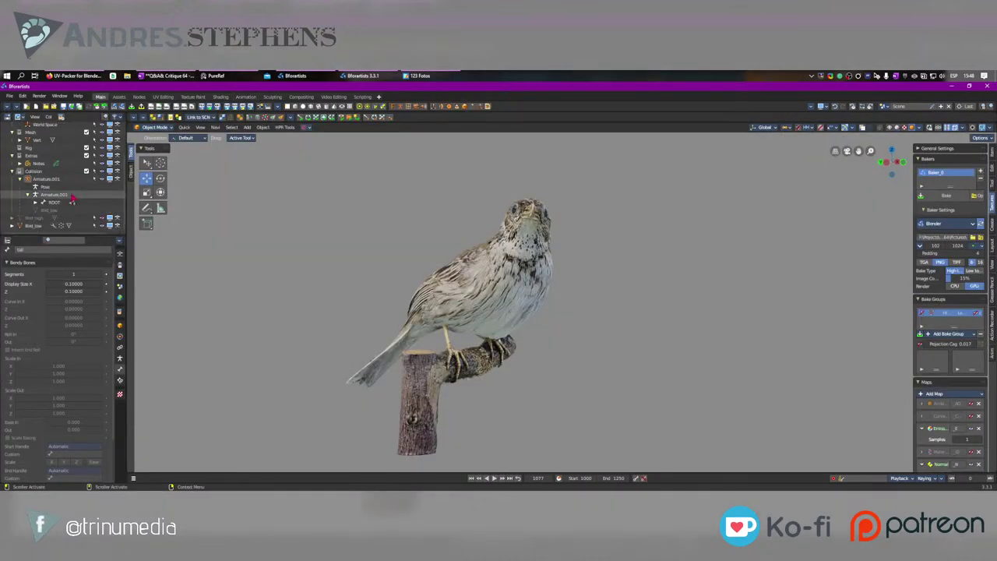
left_click(110, 225)
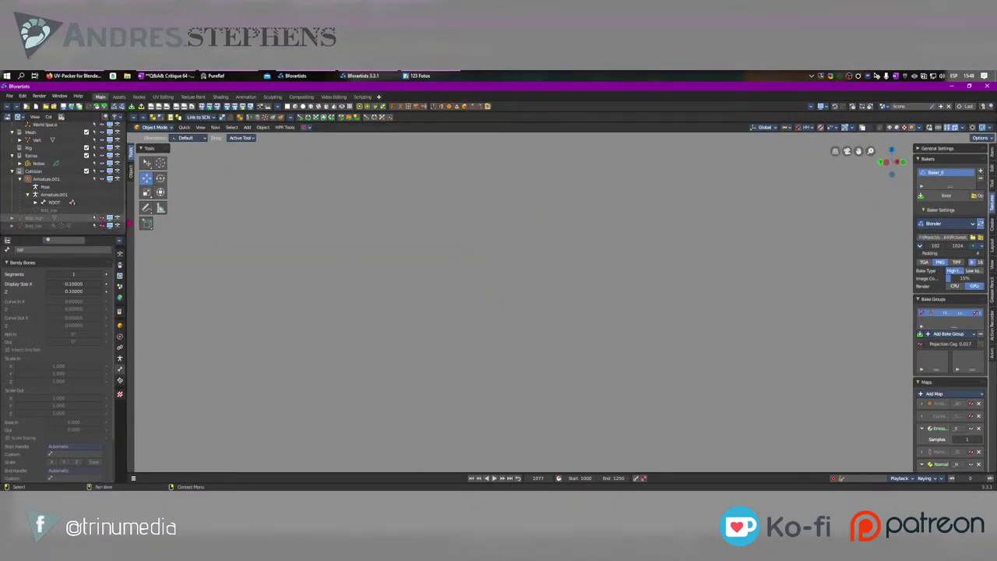
key("ctrl+z")
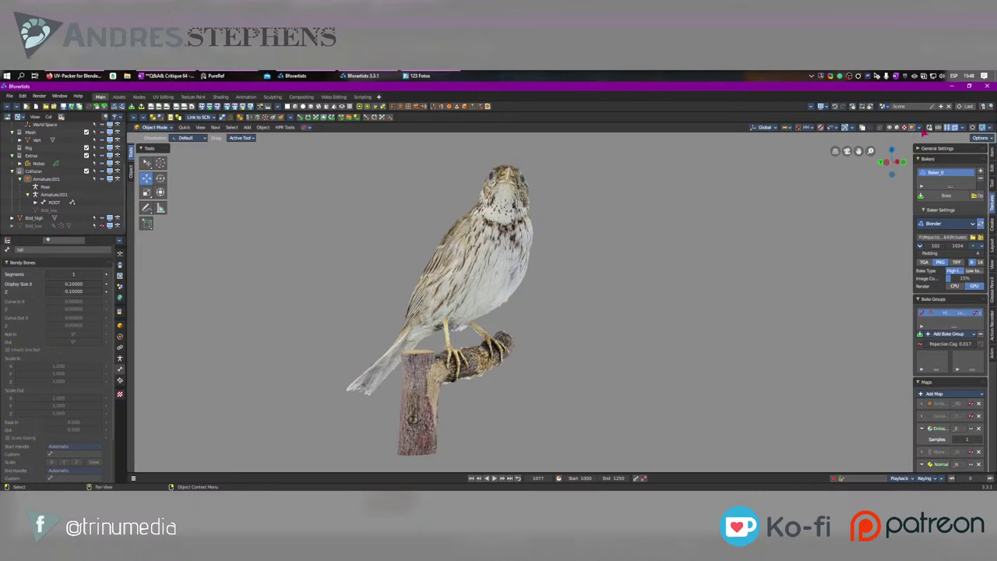
Step: Select the armature, show overlays with wireframe, and examine the Bird_high mesh density around the eye, beak and body
left_click(955, 129)
middle_click_drag(465, 296, 506, 280)
left_click(460, 244)
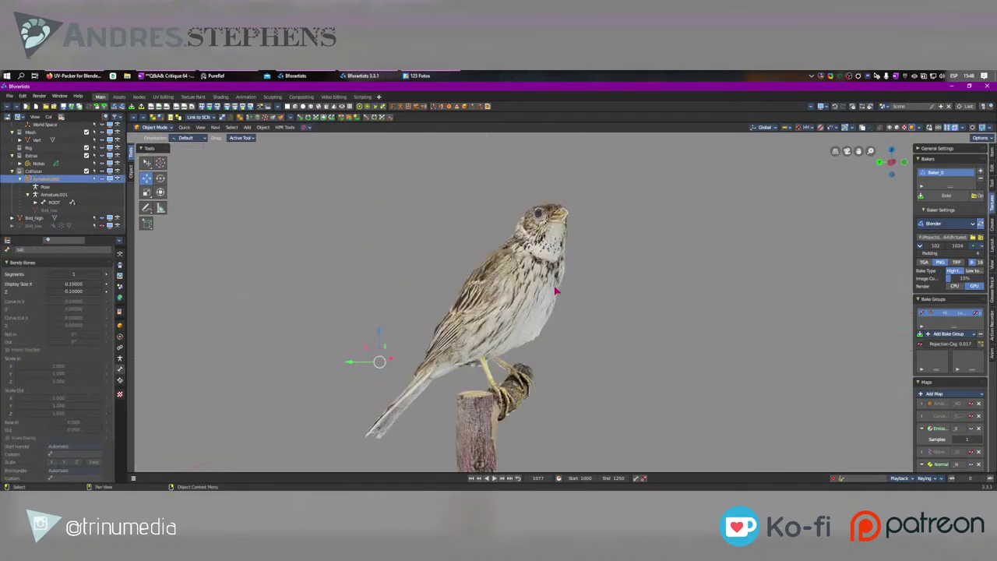
key("shift+alt+z")
scroll(544, 266, "up", 8)
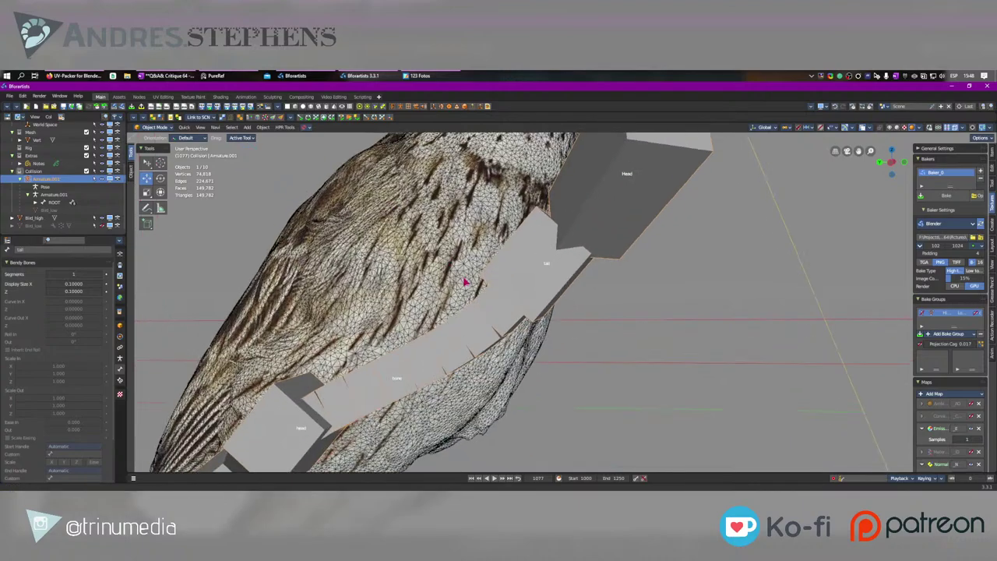
scroll(544, 266, "up", 2)
middle_click_drag(667, 225, 630, 325, "shift")
middle_click_drag(659, 196, 557, 389, "shift")
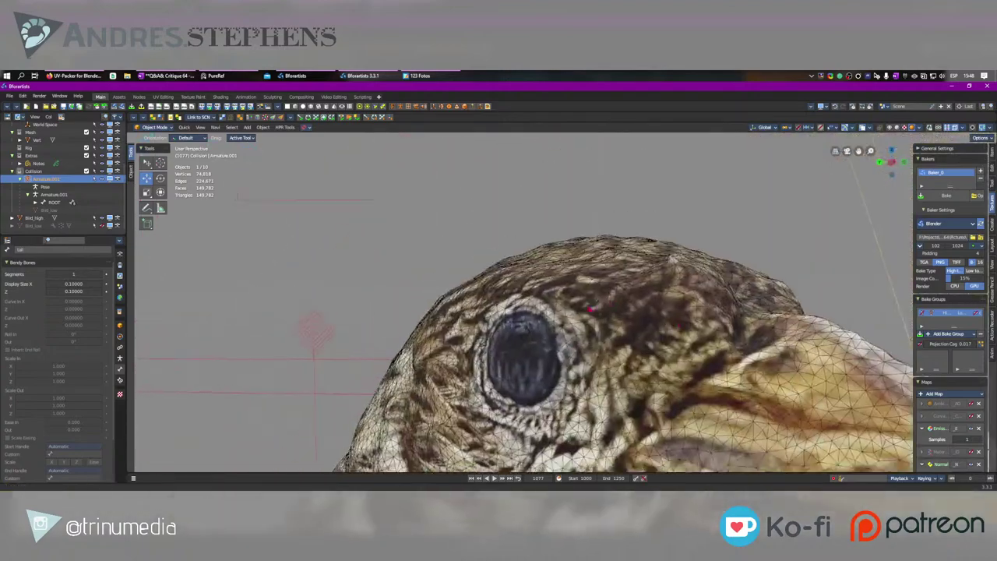
middle_click_drag(672, 292, 674, 318, "shift")
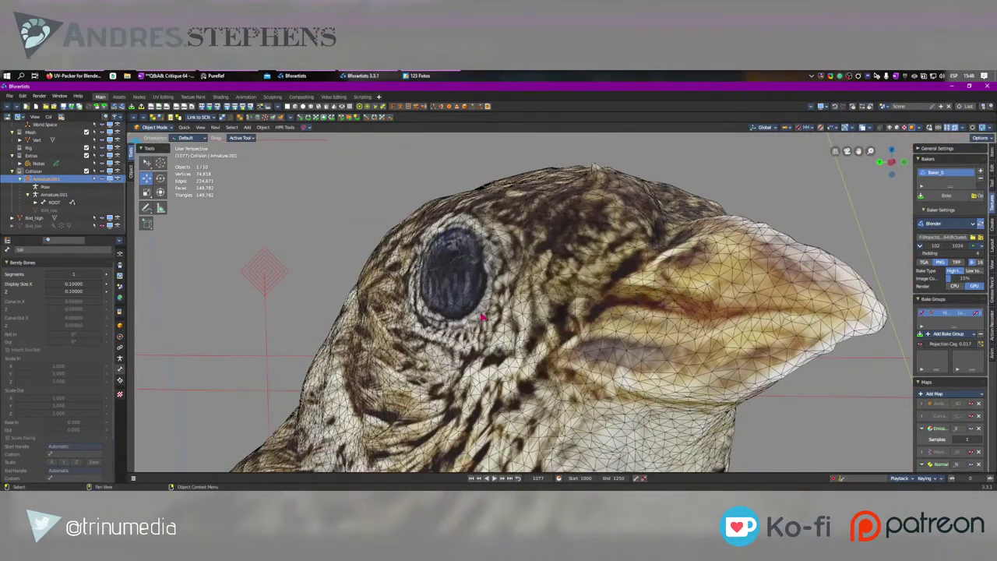
scroll(481, 316, "down", 11)
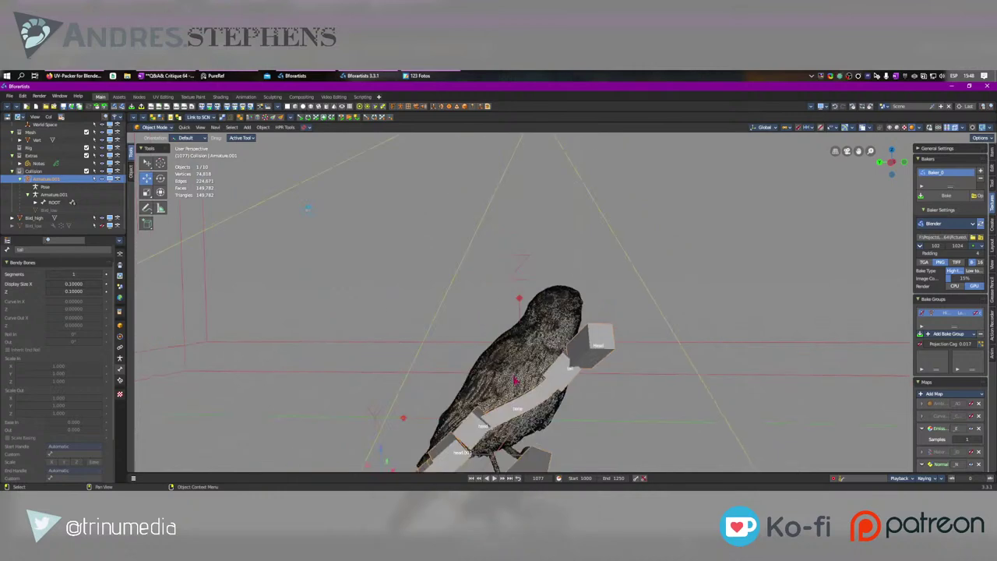
middle_click_drag(512, 378, 509, 318, "shift")
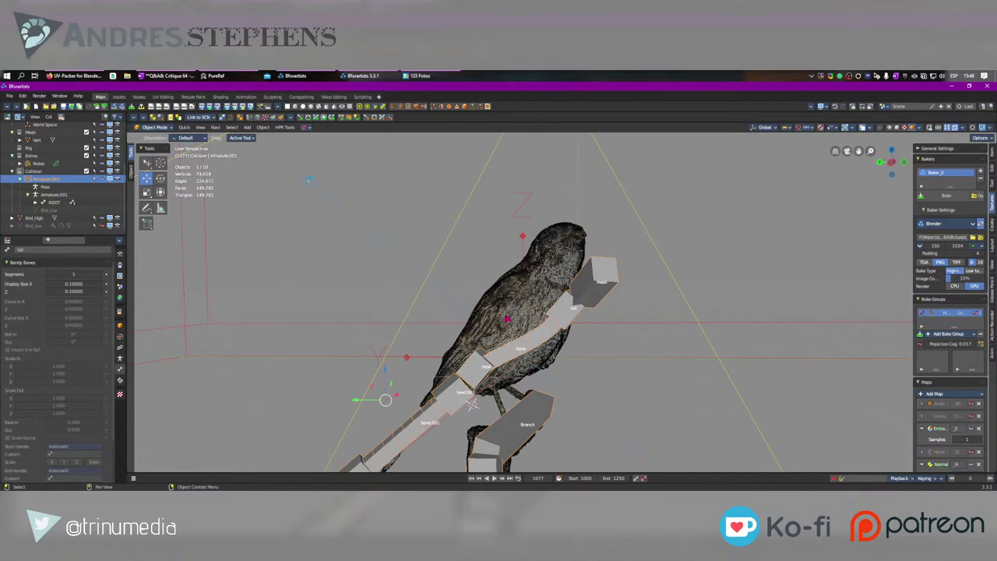
scroll(507, 318, "up", 3)
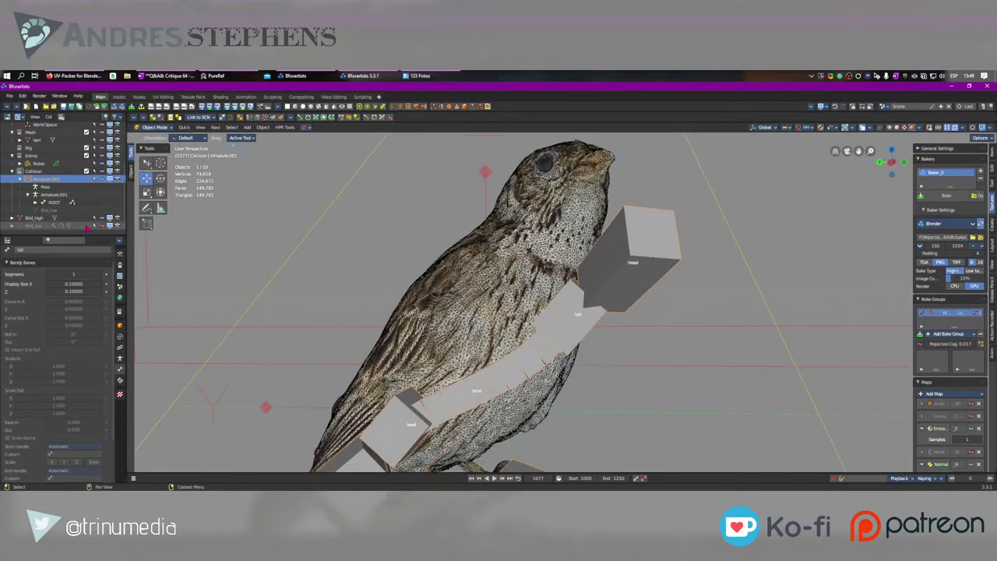
Step: Show Bird_low in place of Bird_high, select it, and examine the low-poly mesh against the armature from several sides
left_click(102, 226)
left_click(102, 218)
middle_click_drag(476, 278, 503, 334)
left_click(493, 301)
scroll(504, 331, "up", 5)
middle_click_drag(450, 301, 385, 294)
middle_click_drag(214, 274, 377, 253)
scroll(425, 325, "down", 9)
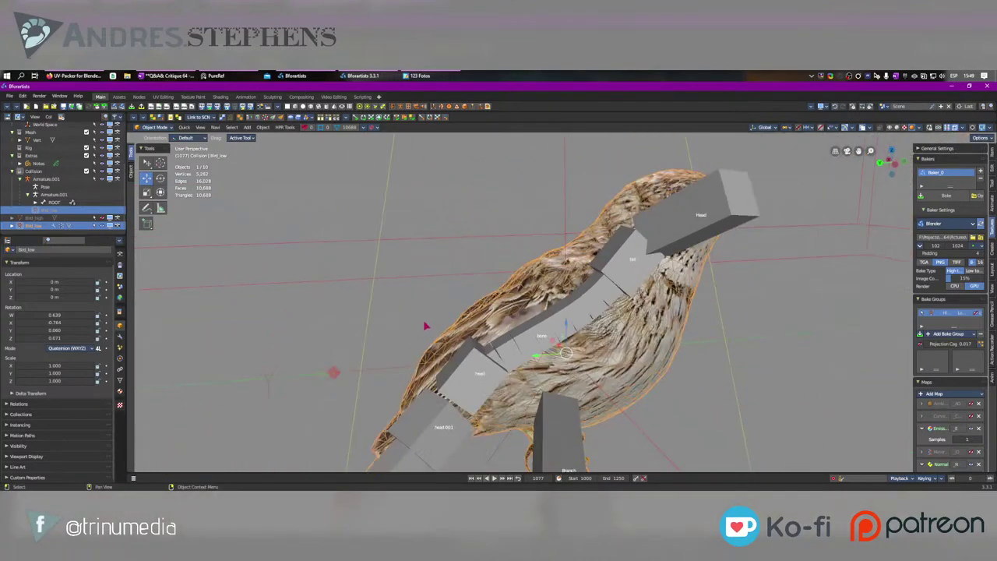
middle_click_drag(564, 352, 548, 340)
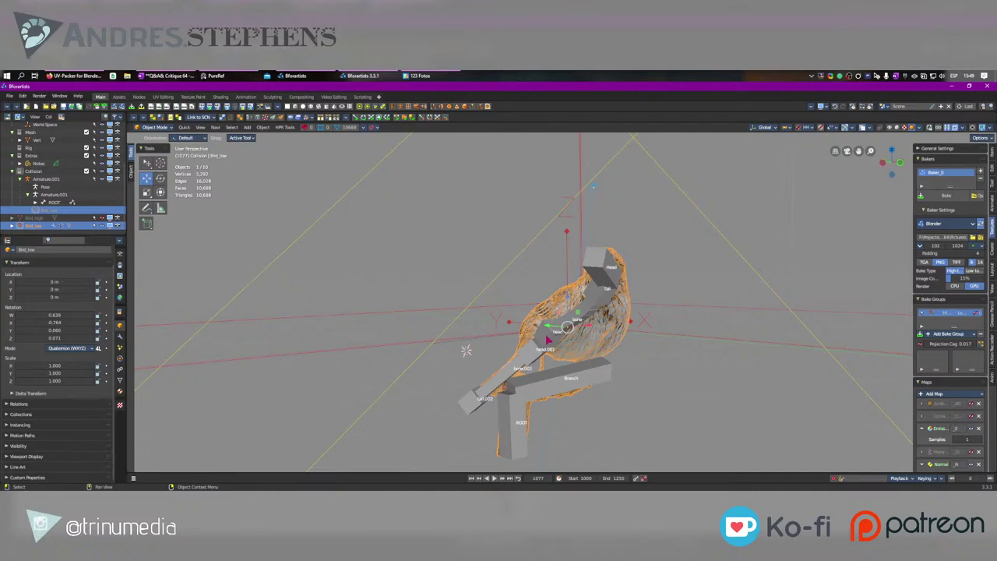
Step: Select the armature, enter Pose Mode, and select the Branch bone beneath the bird
left_click(525, 379)
middle_click_drag(525, 380, 567, 386)
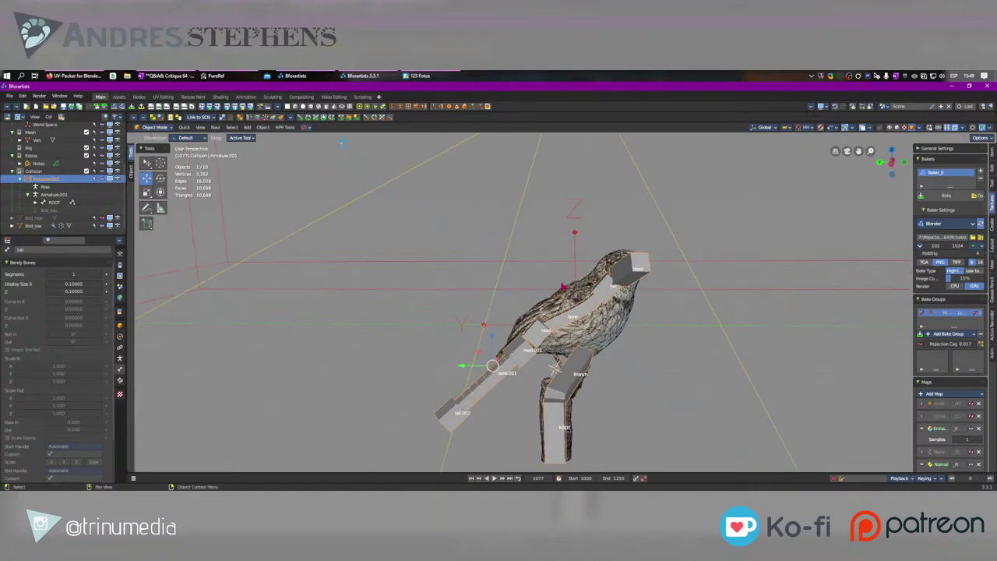
scroll(562, 286, "up", 4)
middle_click_drag(563, 286, 558, 313)
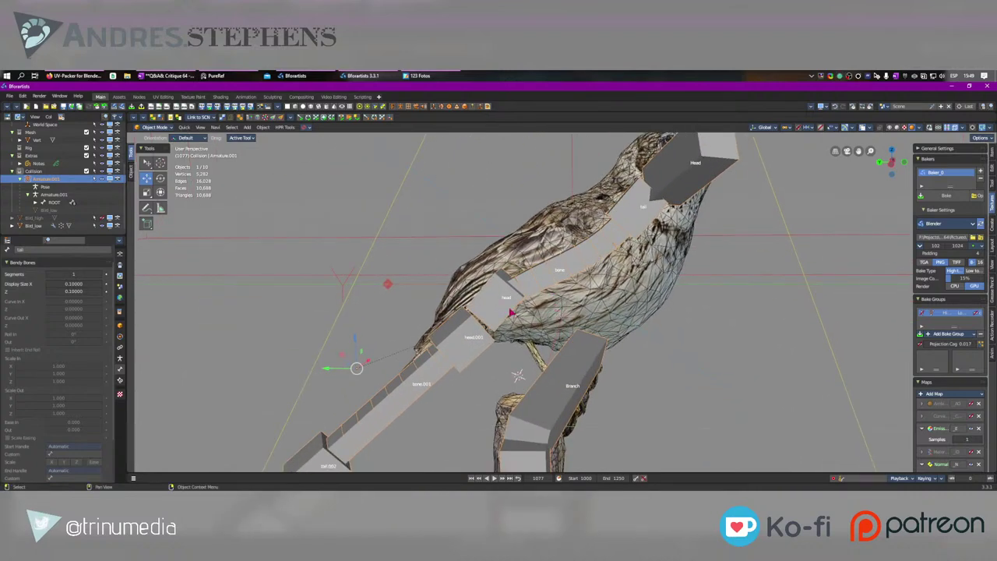
key("ctrl+Tab")
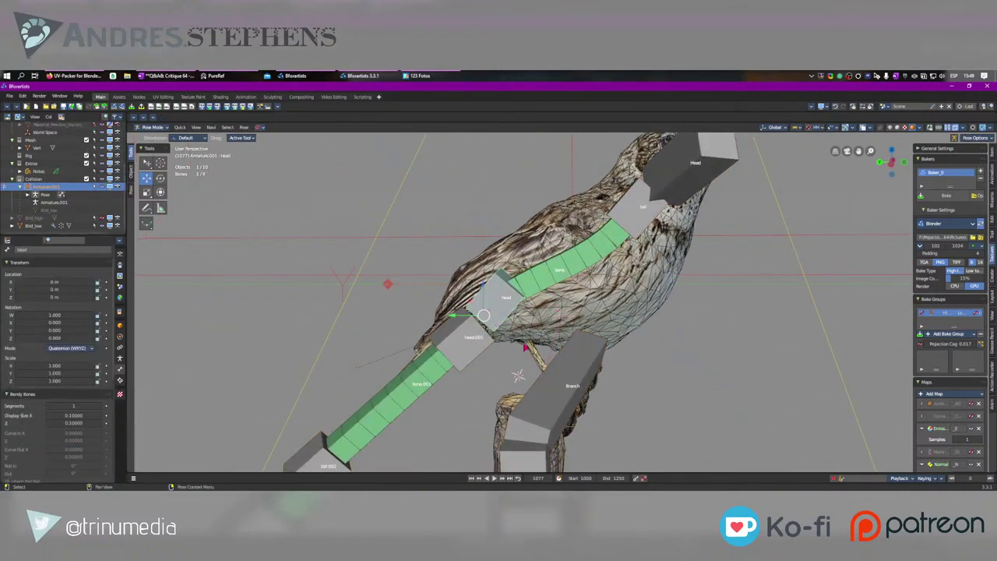
middle_click_drag(526, 348, 536, 332)
left_click(540, 329)
middle_click_drag(601, 382, 592, 311)
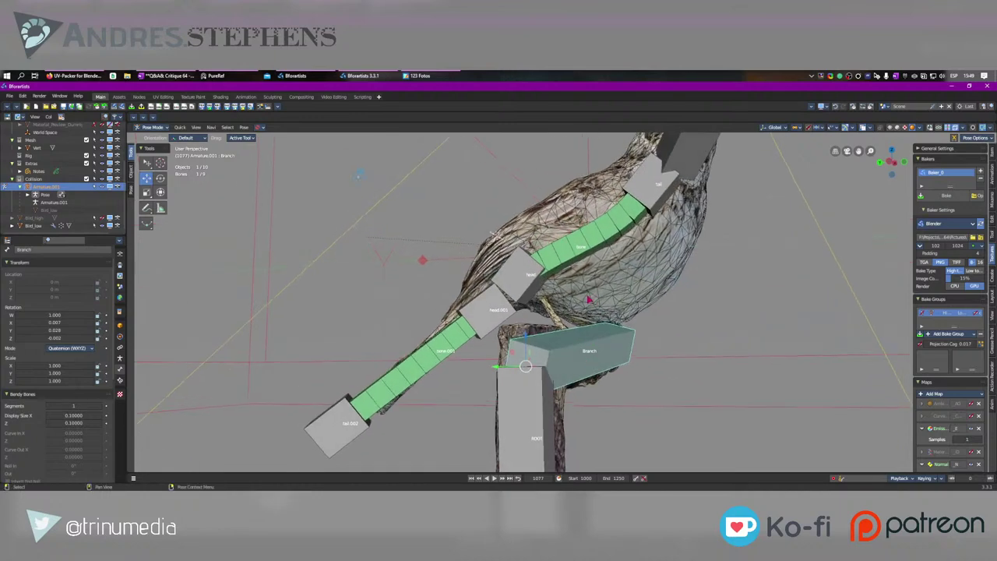
scroll(589, 299, "down", 3)
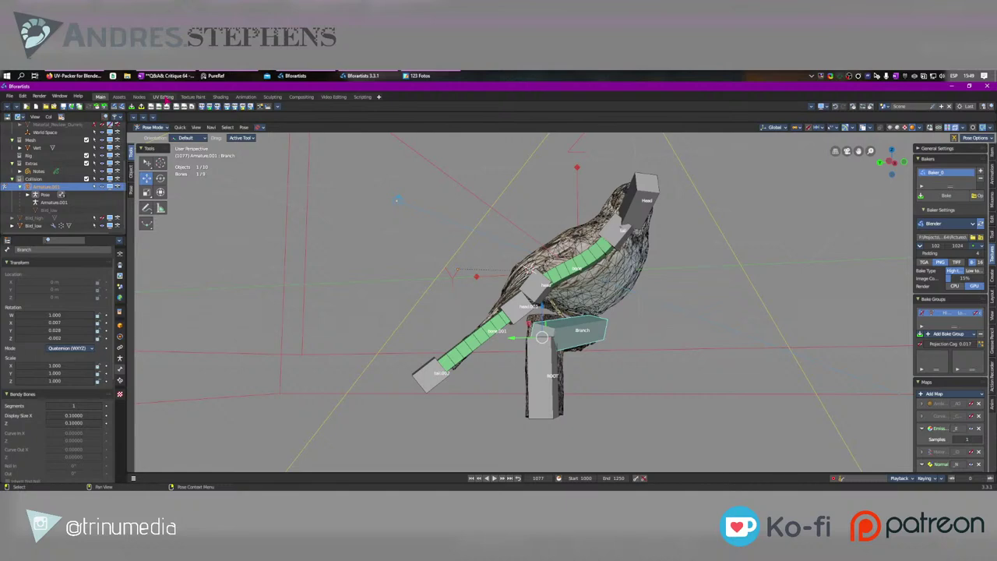
Step: Switch to the UV Editing workspace and examine the base color texture and the Baker_0 settings, bake groups and maps
left_click(164, 97)
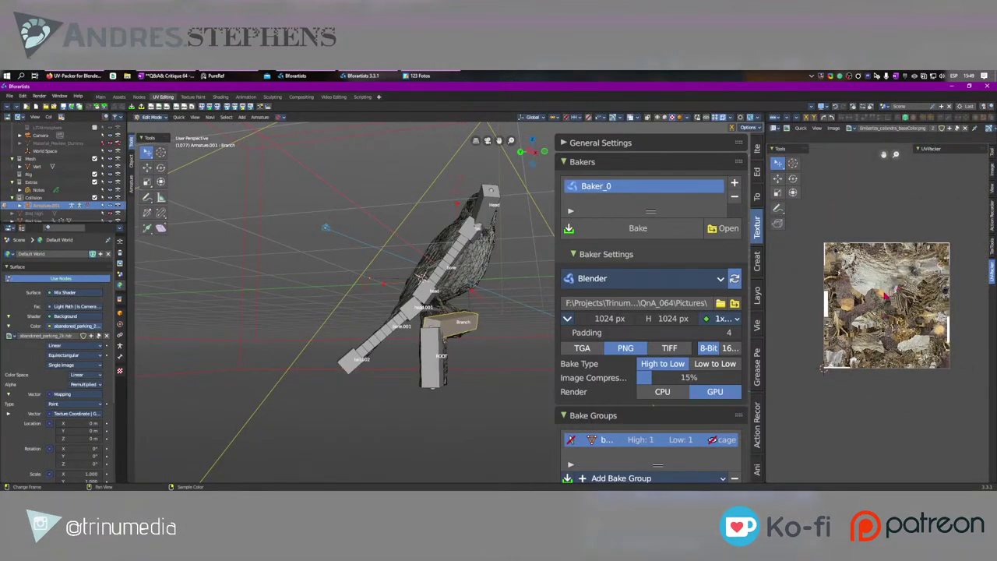
scroll(884, 308, "up", 2)
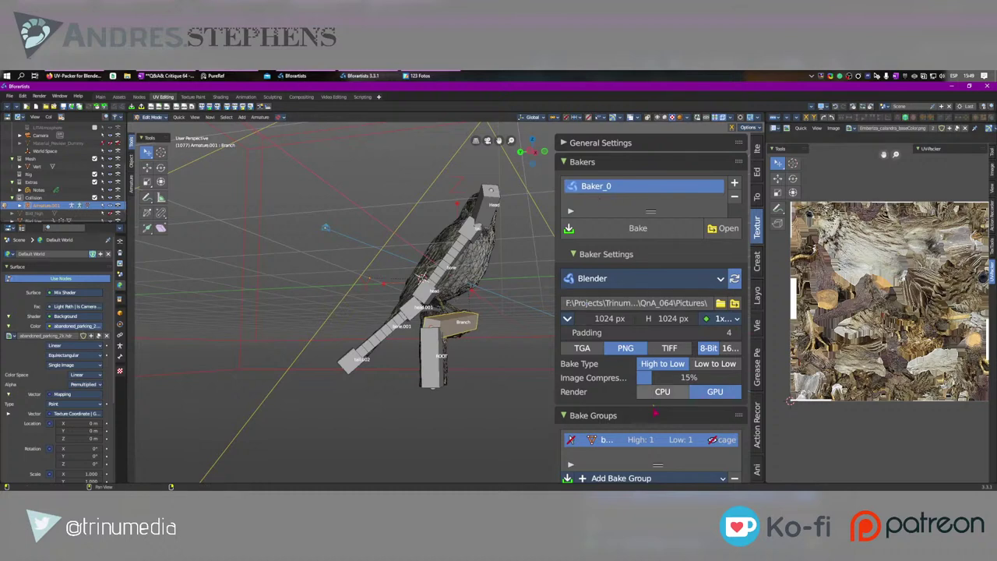
scroll(655, 413, "down", 4)
scroll(639, 312, "up", 4)
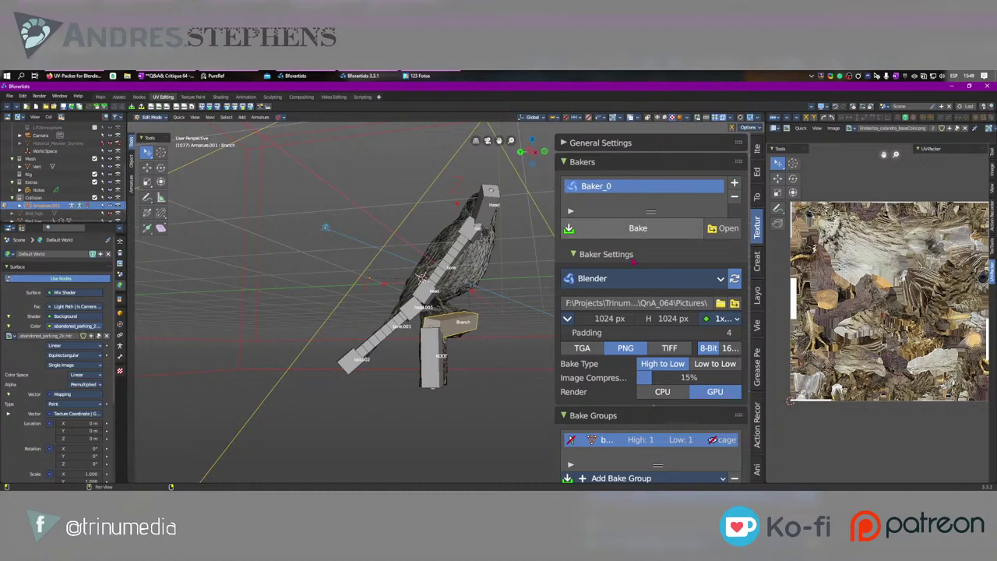
scroll(641, 372, "down", 1)
scroll(642, 373, "down", 8)
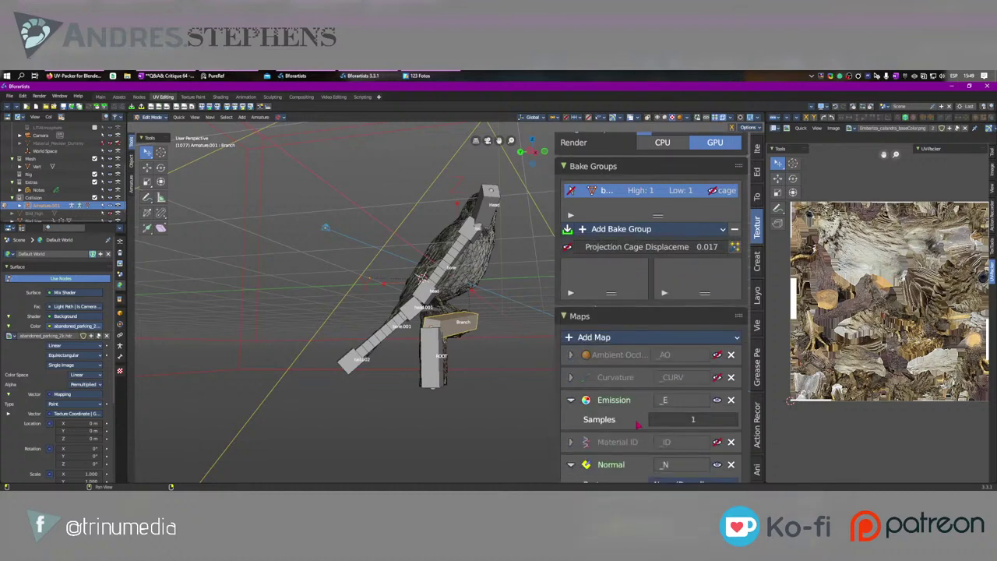
scroll(635, 420, "down", 2)
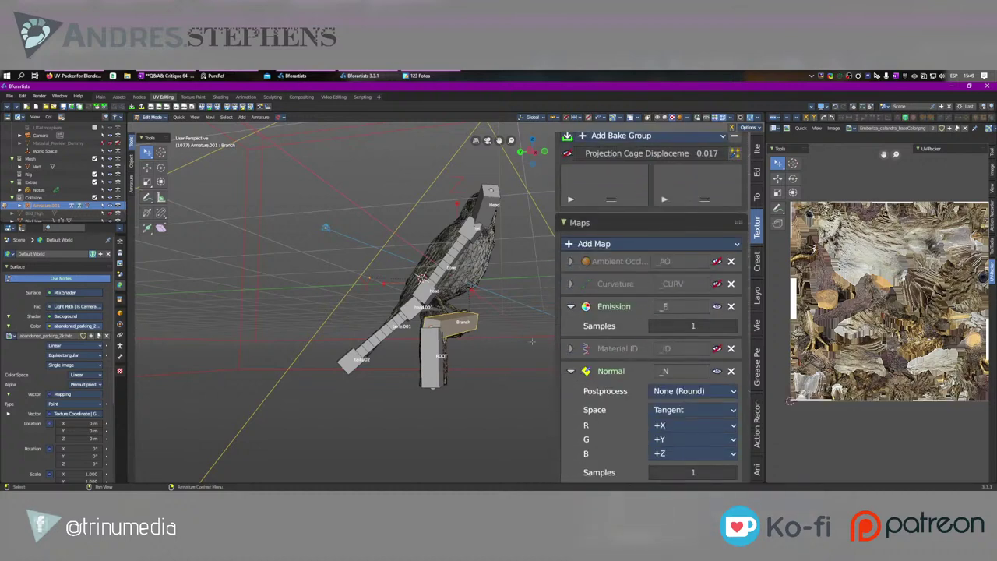
Step: Return the armature to Object Mode and display the scene's render settings
key("Tab")
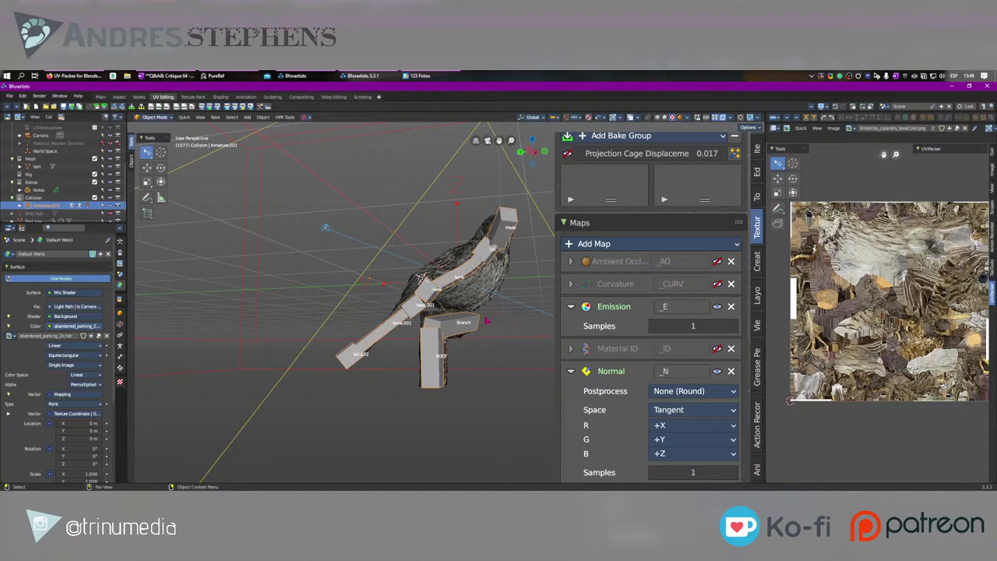
left_click(121, 244)
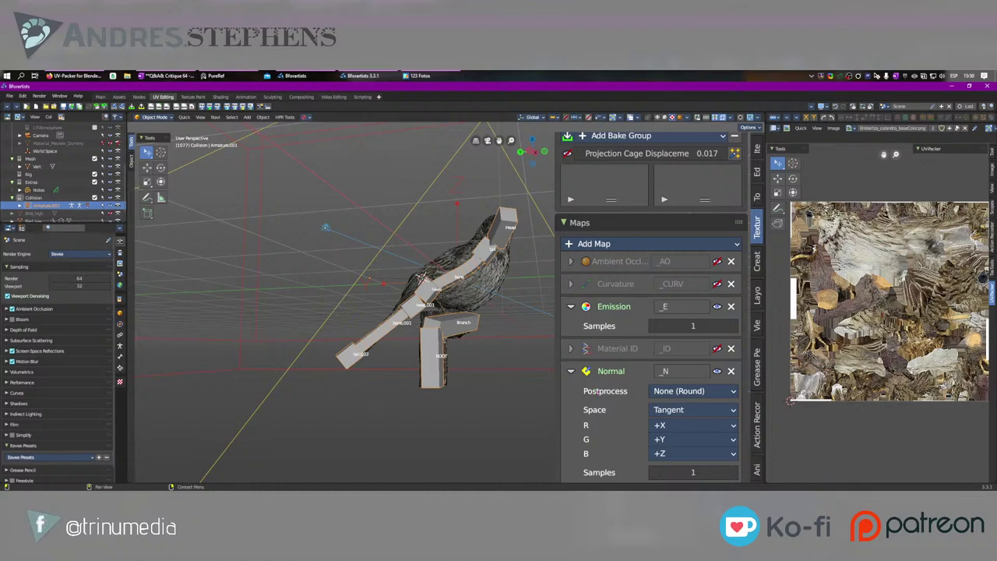
Step: Try Marmoset Toolbag as the baker, review its options and available map types, and set the baker back to Blender
scroll(615, 359, "up", 5)
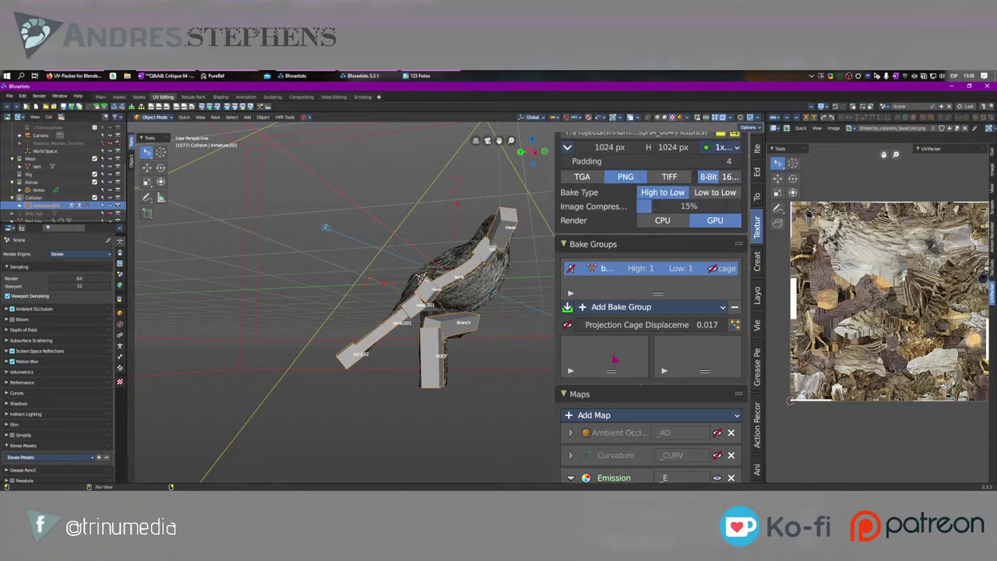
scroll(614, 359, "up", 5)
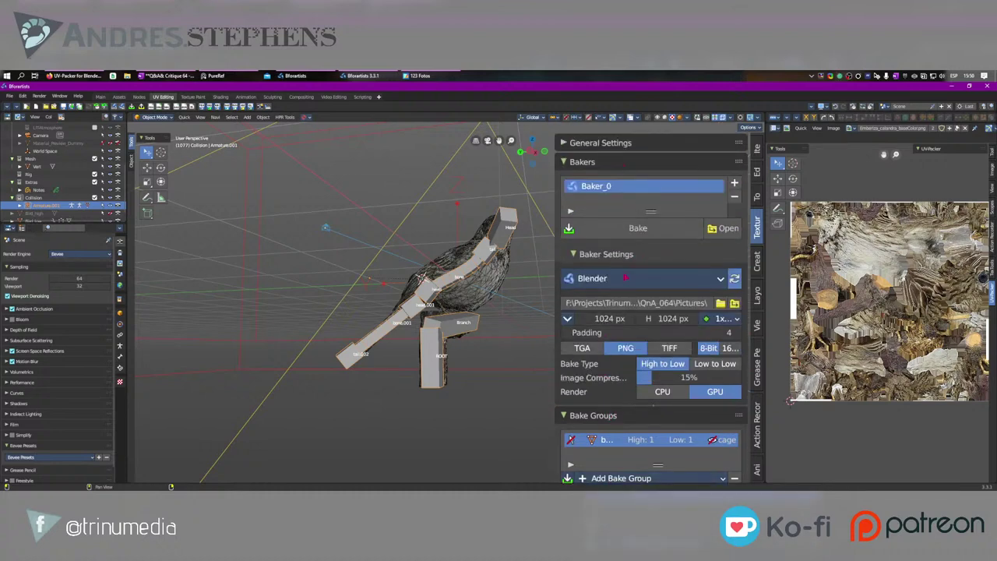
left_click(625, 278)
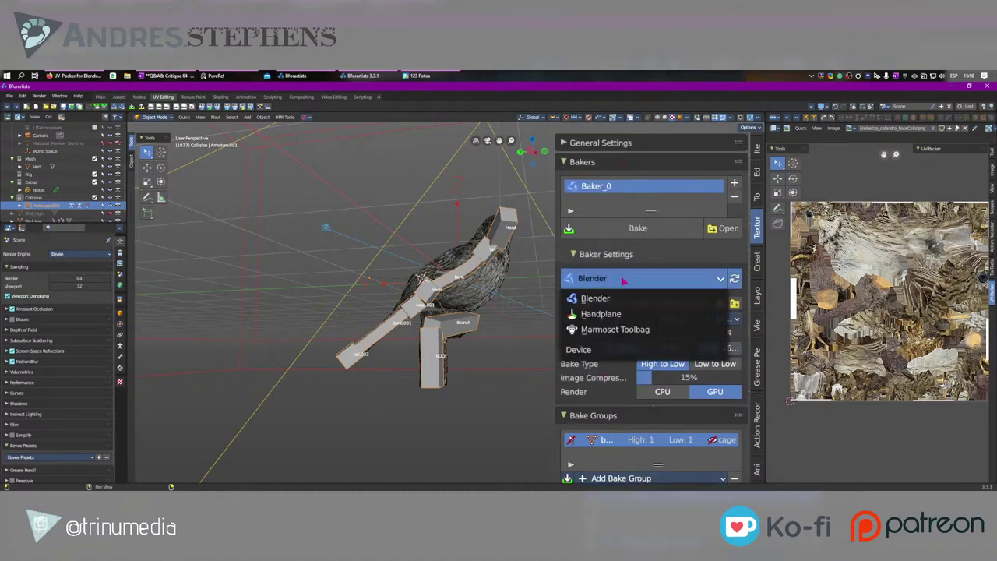
left_click(642, 334)
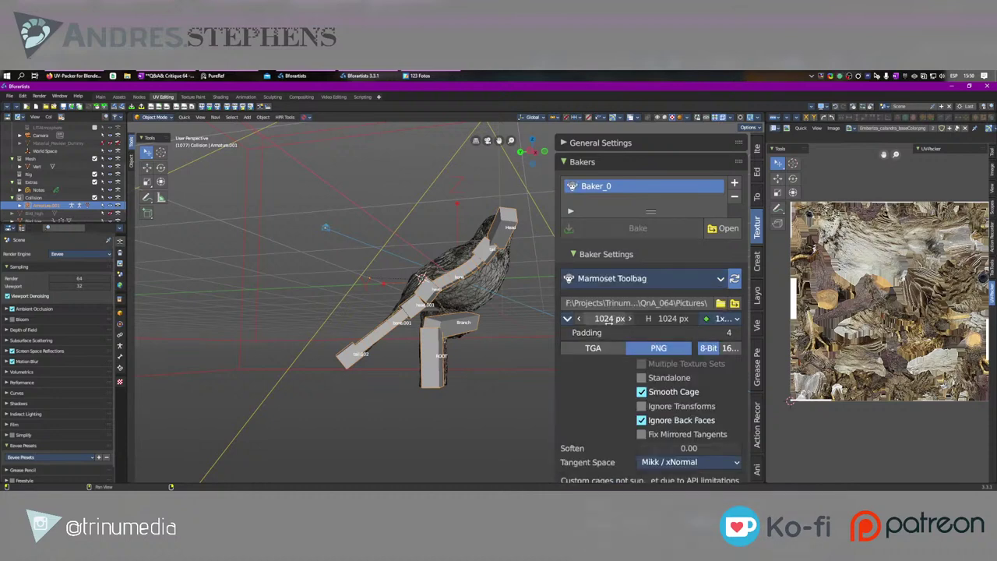
scroll(620, 377, "down", 4)
scroll(621, 377, "down", 4)
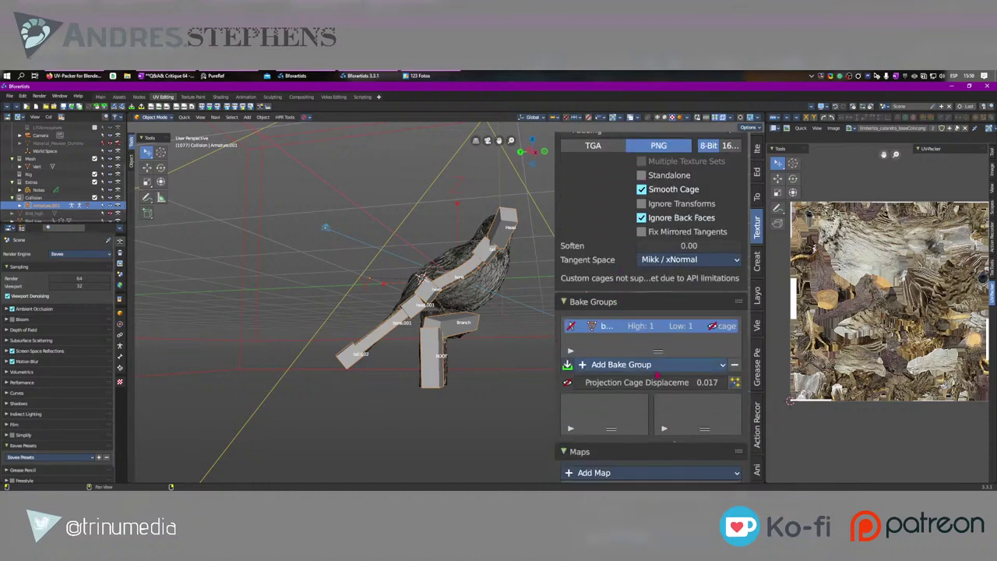
left_click(618, 411)
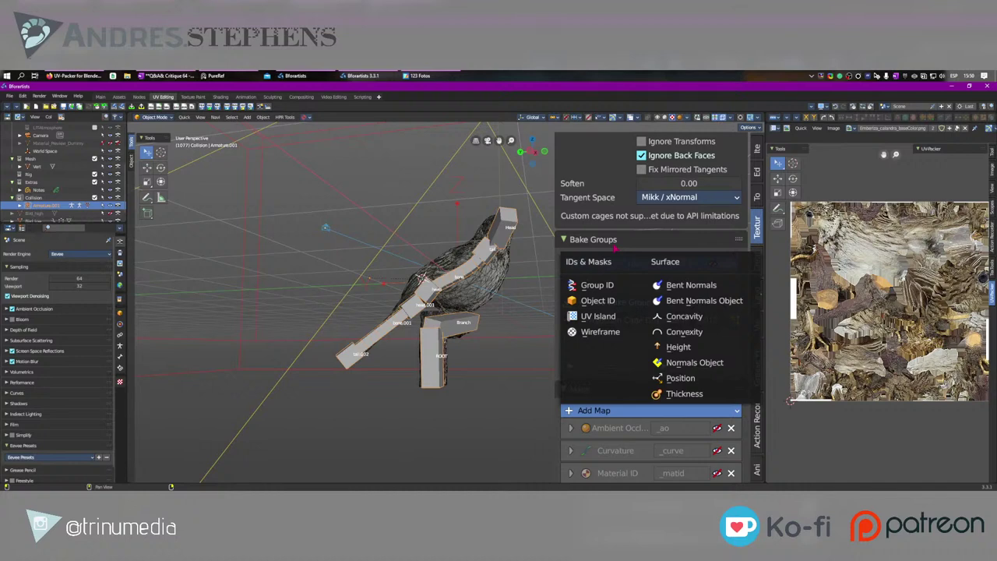
scroll(596, 215, "up", 8)
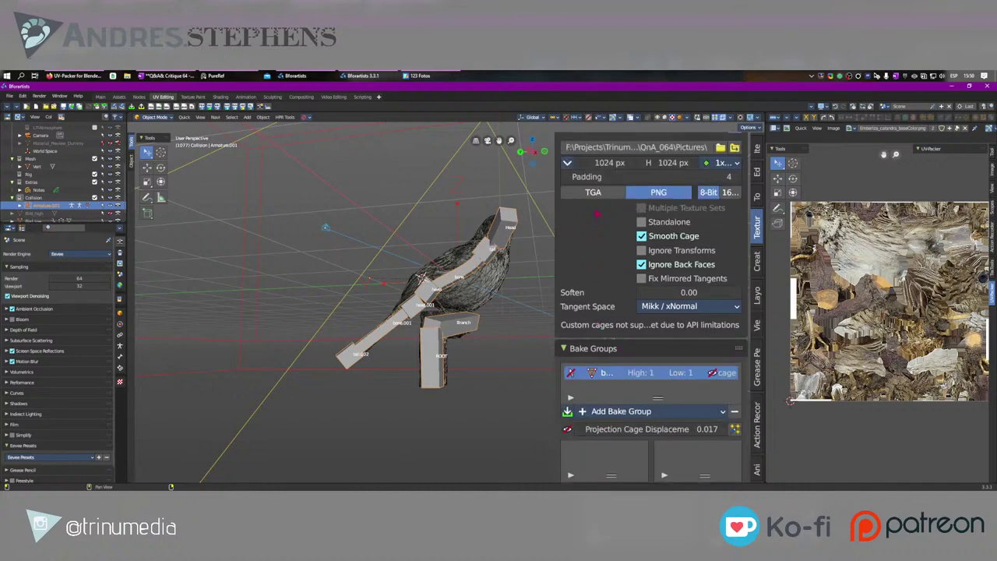
left_click(611, 280)
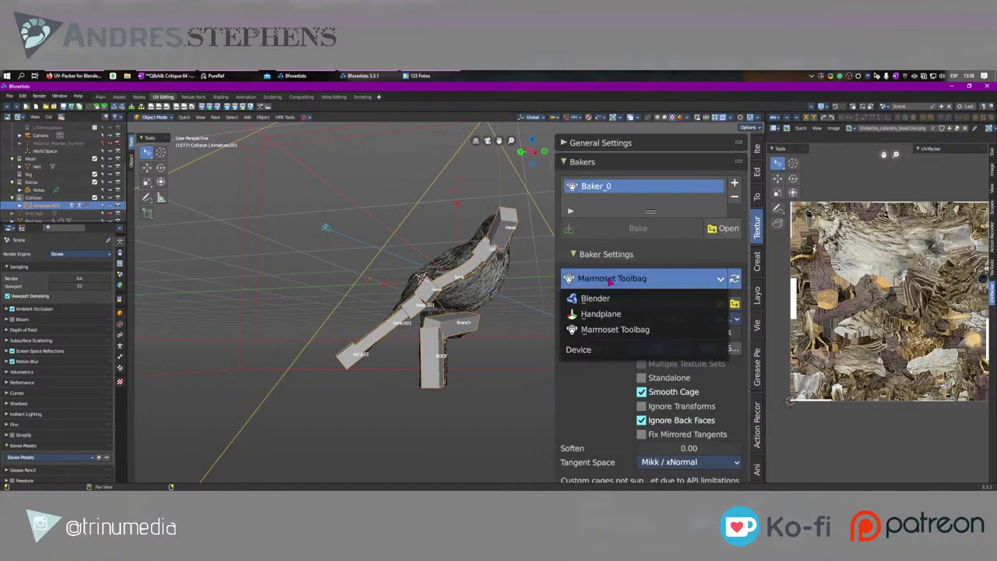
left_click(600, 305)
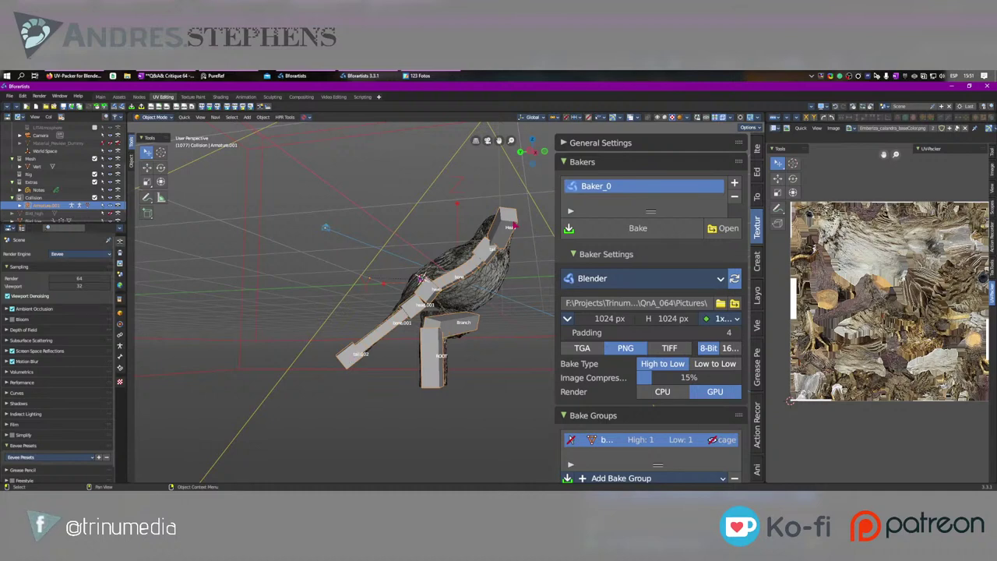
Step: Put the armature in Pose Mode, select the Head bone, and switch to the Animation workspace
key("ctrl+Tab")
left_click(503, 231)
middle_click_drag(516, 240, 520, 268)
left_click(246, 96)
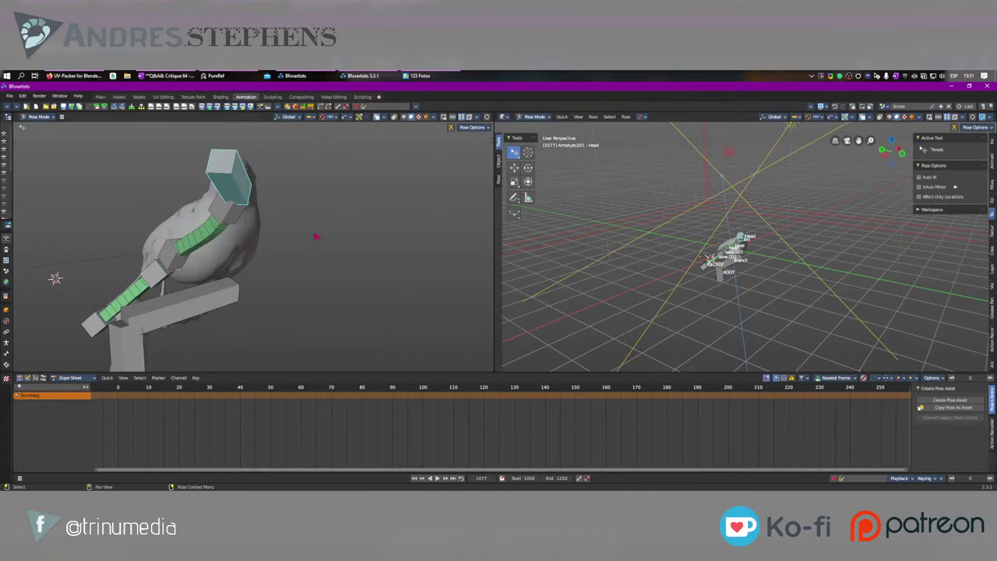
Step: Preview the bird with its materials in the camera-side viewport and select the Bird_low mesh in Object Mode
middle_click_drag(241, 204, 291, 223, "shift")
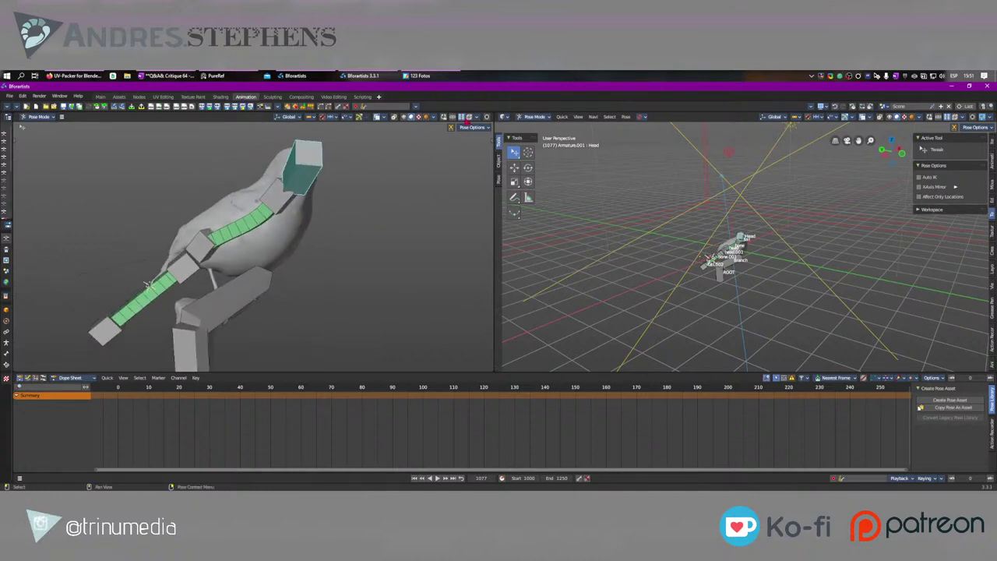
left_click(411, 117)
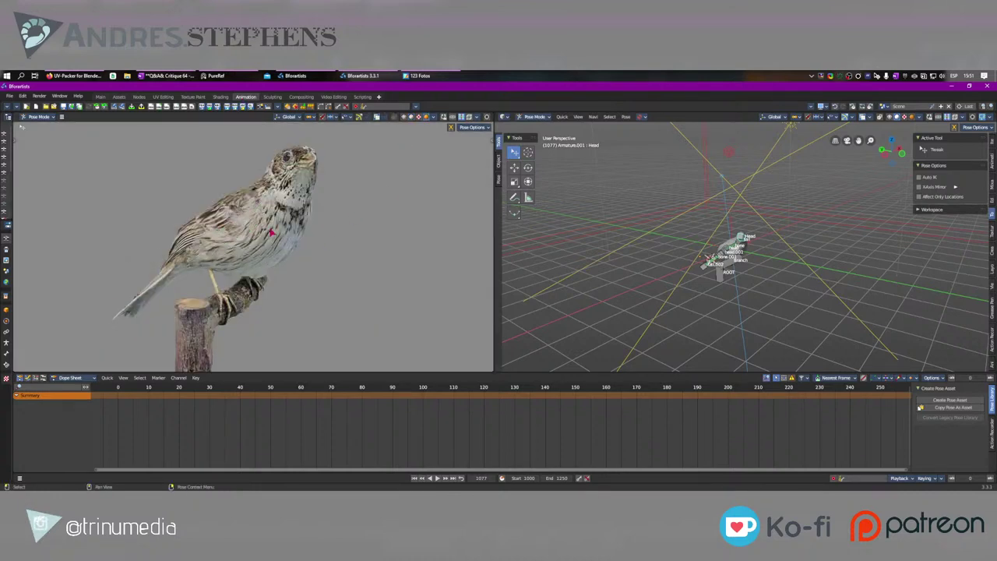
mouse_move(271, 232)
middle_mouse_down()
mouse_move(323, 256)
mouse_move(365, 254)
mouse_move(262, 251)
mouse_move(304, 261)
mouse_move(372, 256)
mouse_move(335, 264)
middle_mouse_up()
left_click(243, 251)
left_click(436, 117)
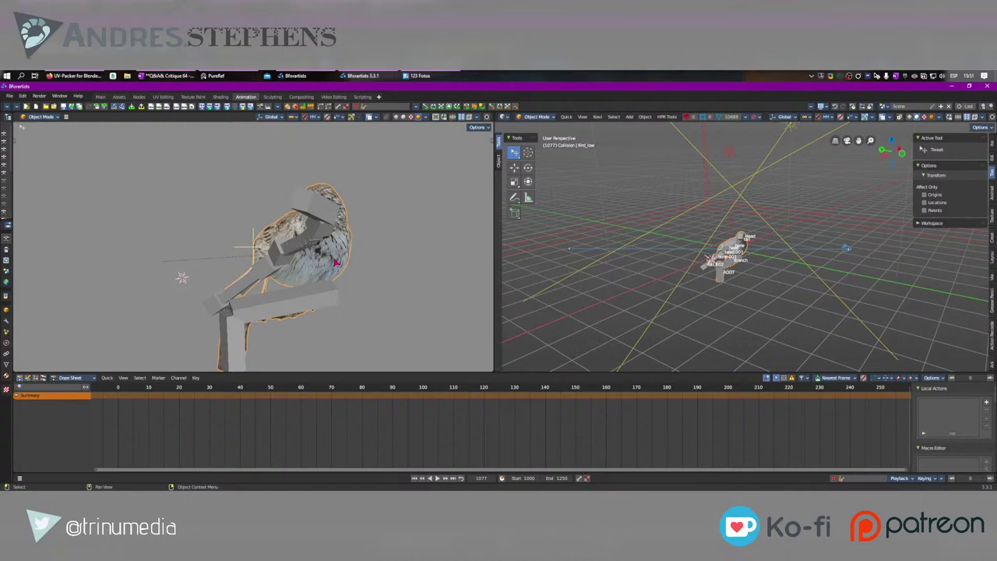
scroll(335, 263, "down", 2)
scroll(336, 264, "up", 1)
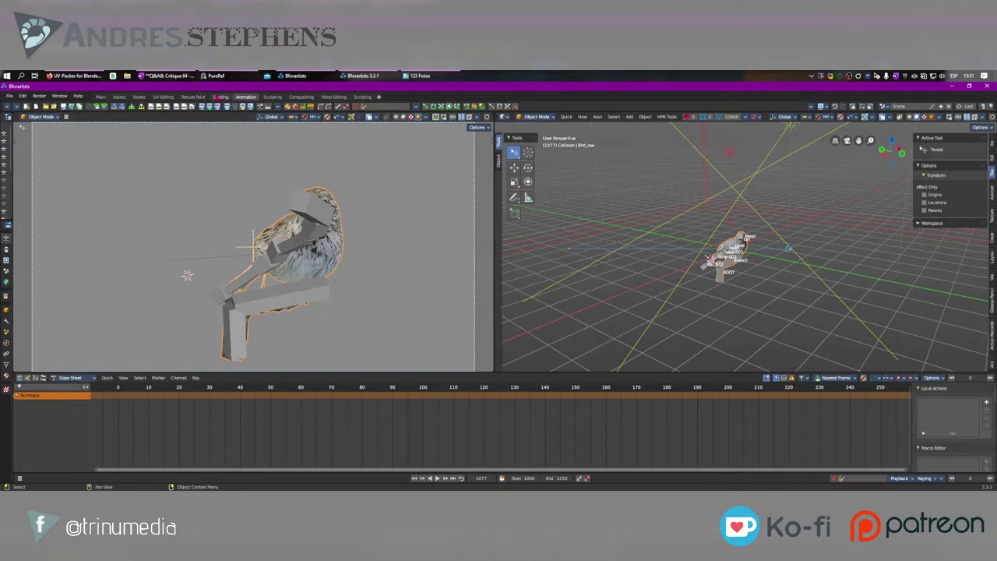
Step: Switch to the Shading workspace and examine how the T_Bird material's textures feed the Principled BSDF
left_click(220, 97)
left_click_drag(651, 359, 657, 221)
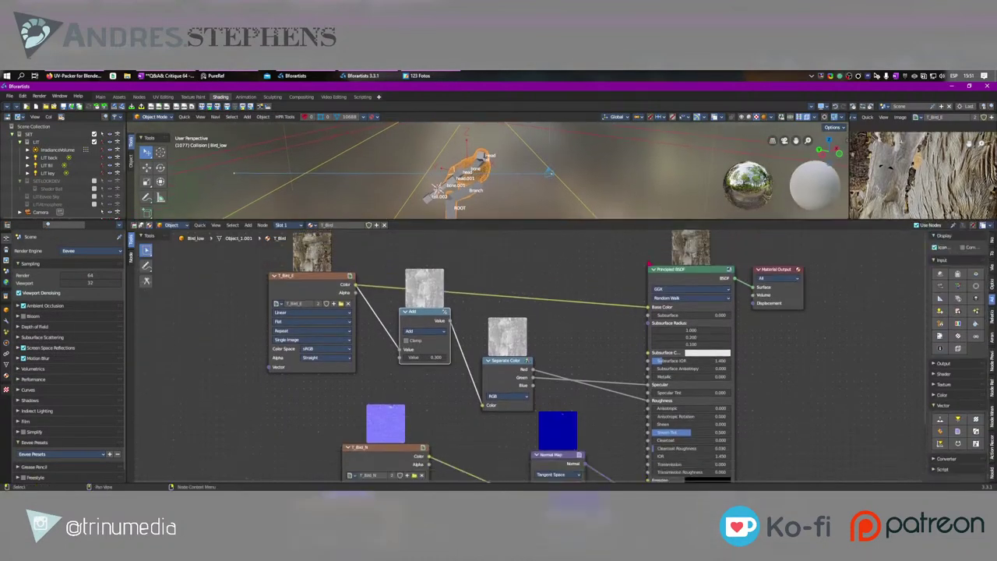
mouse_move(662, 269)
left_mouse_down()
mouse_move(643, 278)
mouse_move(643, 268)
left_mouse_up()
middle_click_drag(594, 389, 570, 361)
Step: Display the baker settings in an enlarged viewport sidebar and review Baker_0, its bake groups and its Emission and Normal maps
left_click(844, 140)
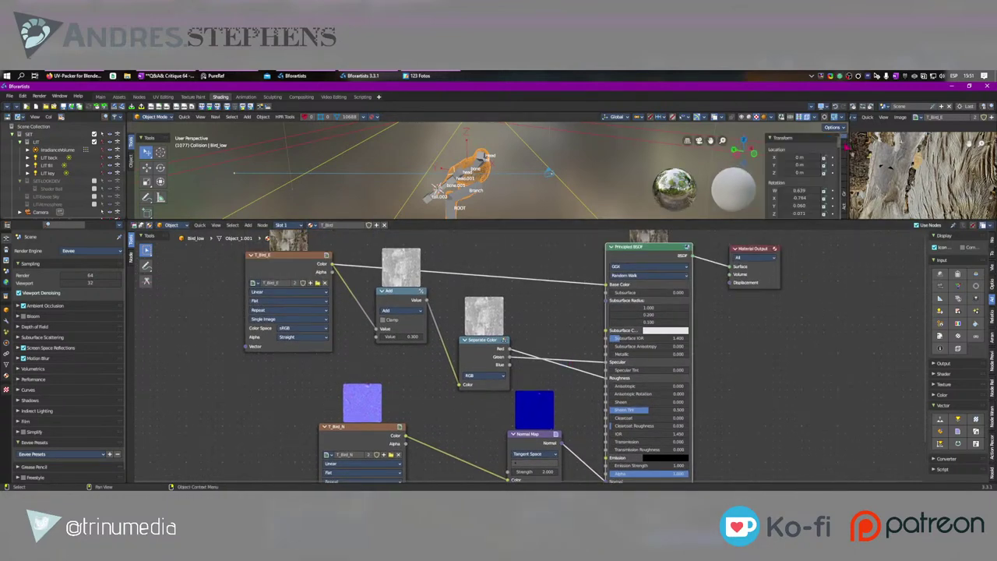
left_click_drag(815, 219, 815, 274)
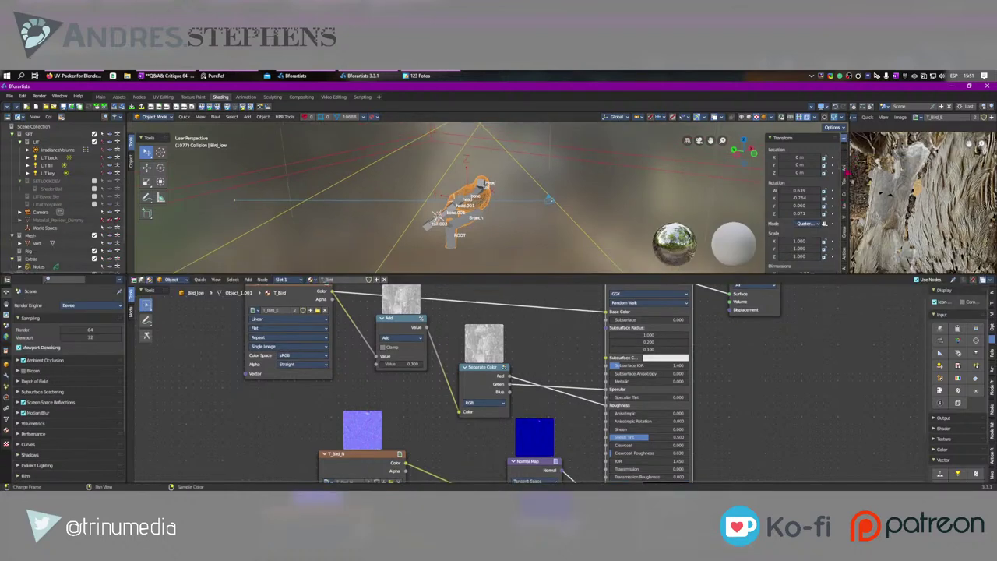
left_click(844, 181)
scroll(805, 226, "down", 8)
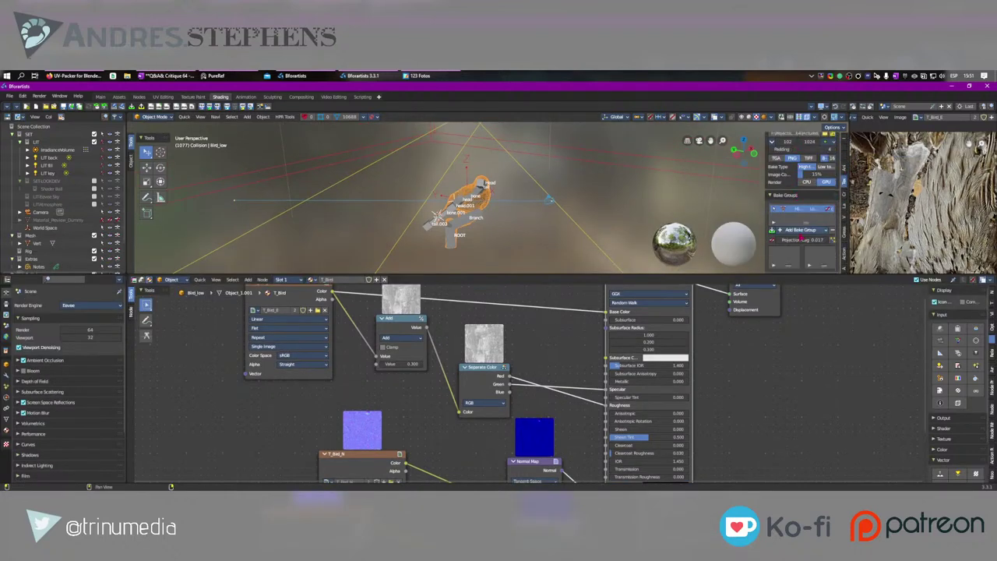
left_click(801, 197)
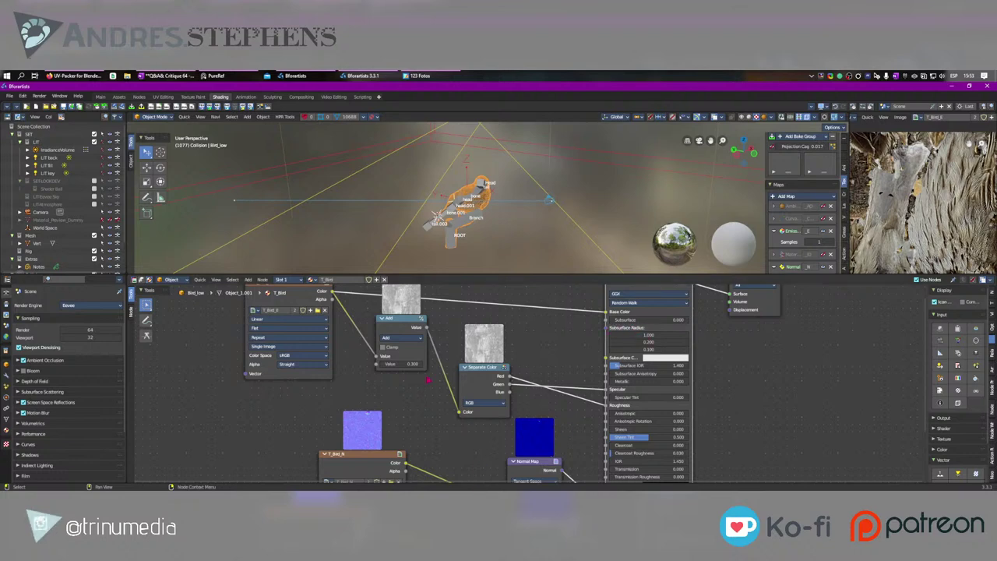
middle_click_drag(725, 427, 735, 315)
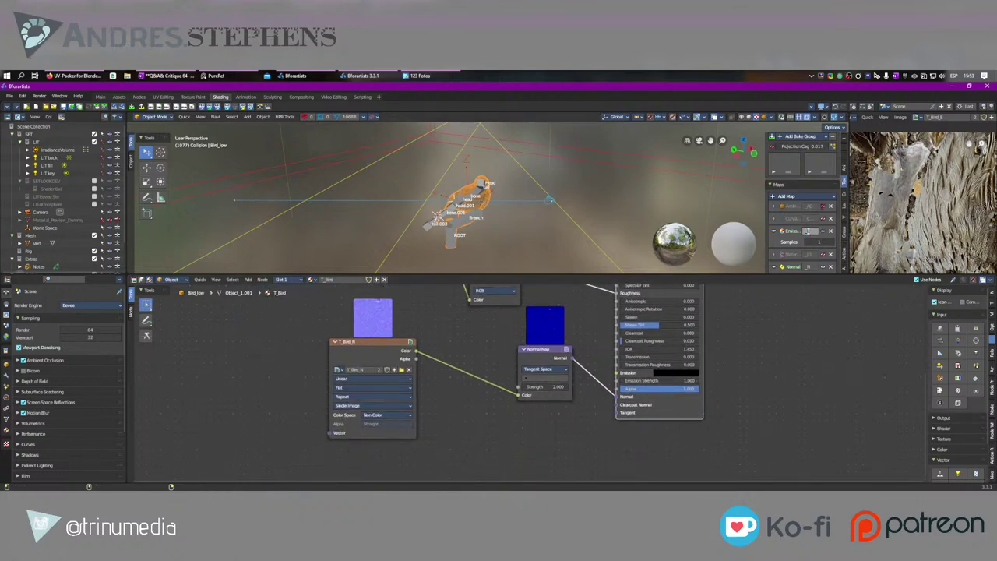
middle_click_drag(823, 208, 782, 242, "ctrl")
left_click_drag(767, 243, 579, 238)
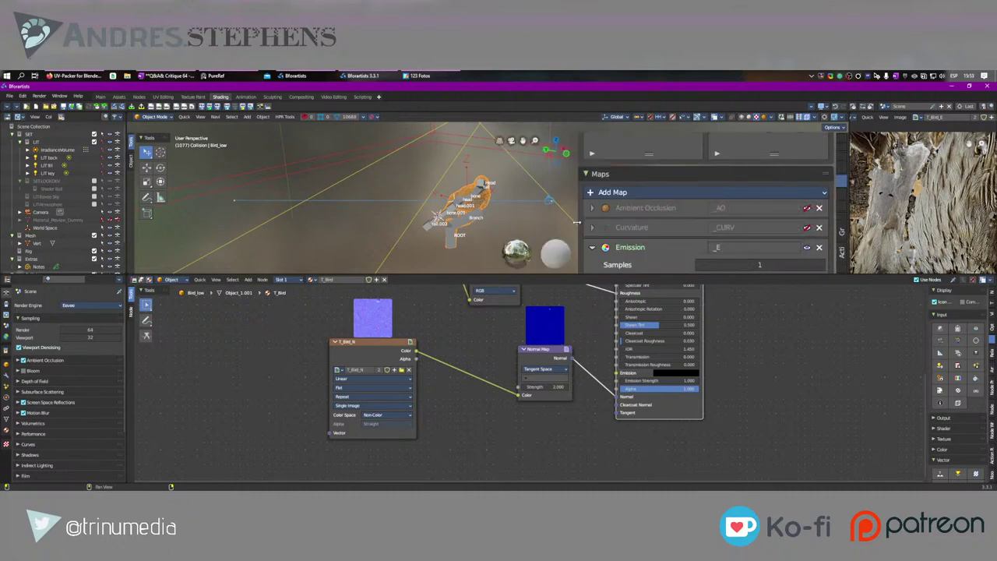
scroll(687, 222, "up", 5)
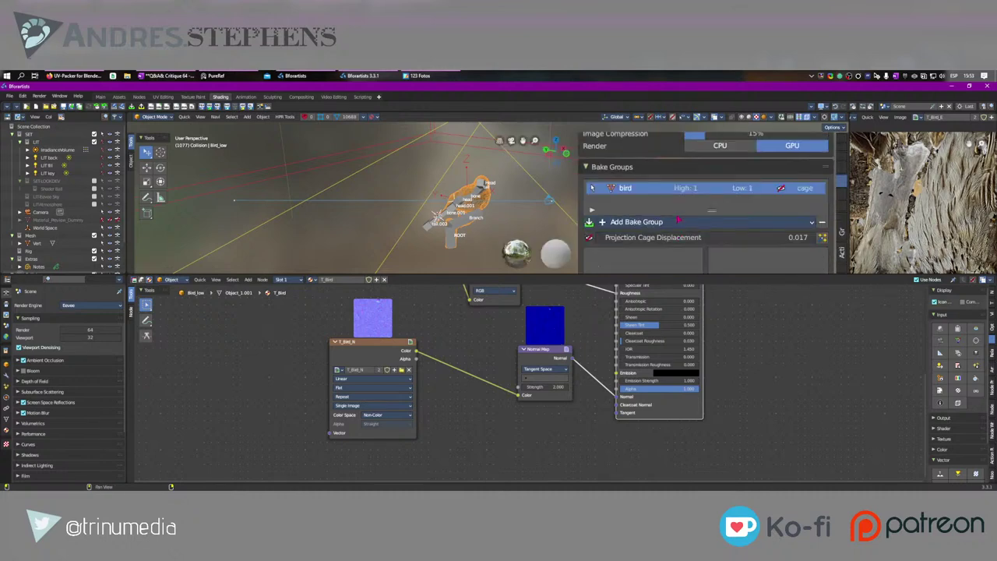
scroll(694, 152, "up", 8)
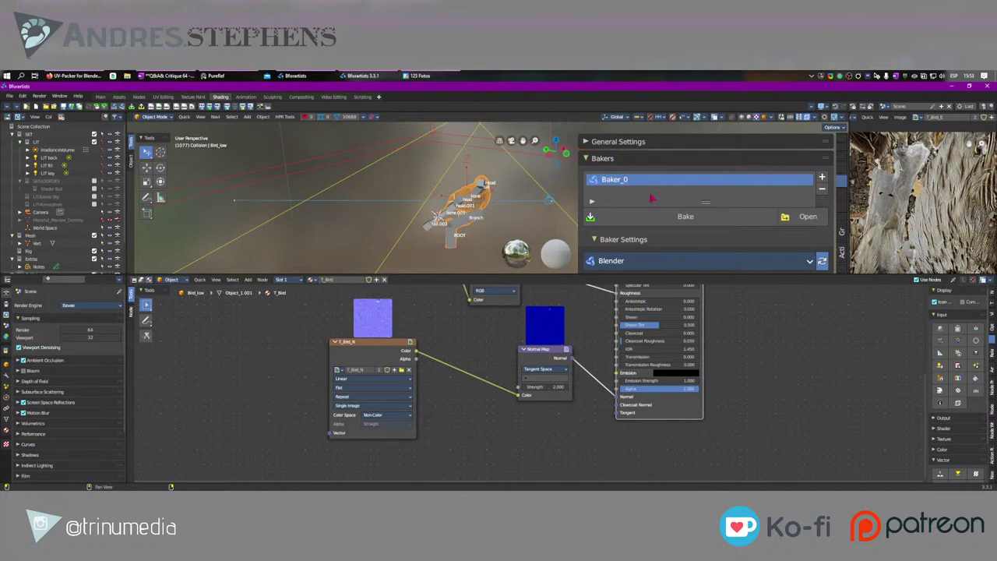
scroll(651, 198, "down", 5)
scroll(651, 197, "down", 8)
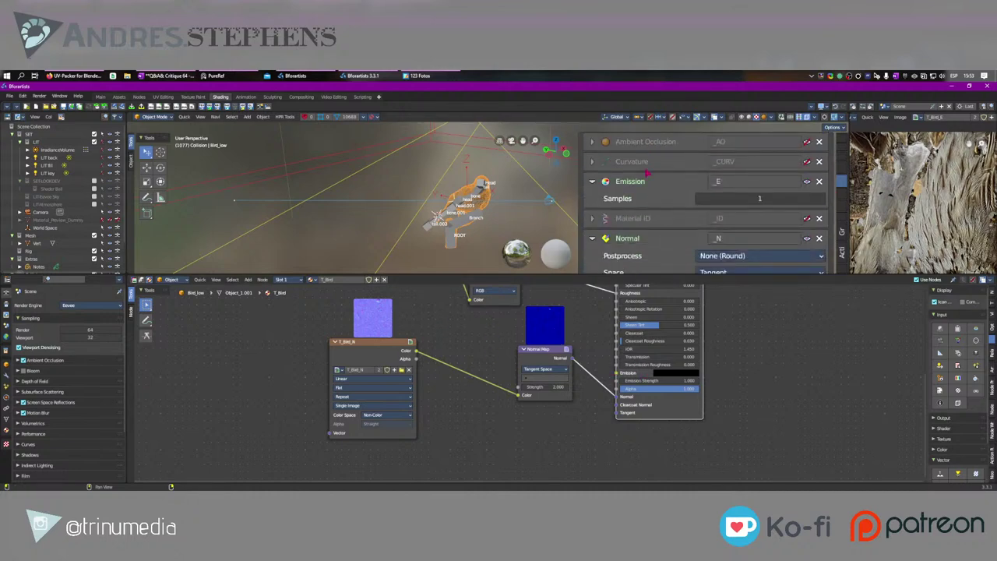
Step: Set the Emission map's suffix to _TRANSMISSION COLOR
left_click(737, 182)
left_click(747, 186)
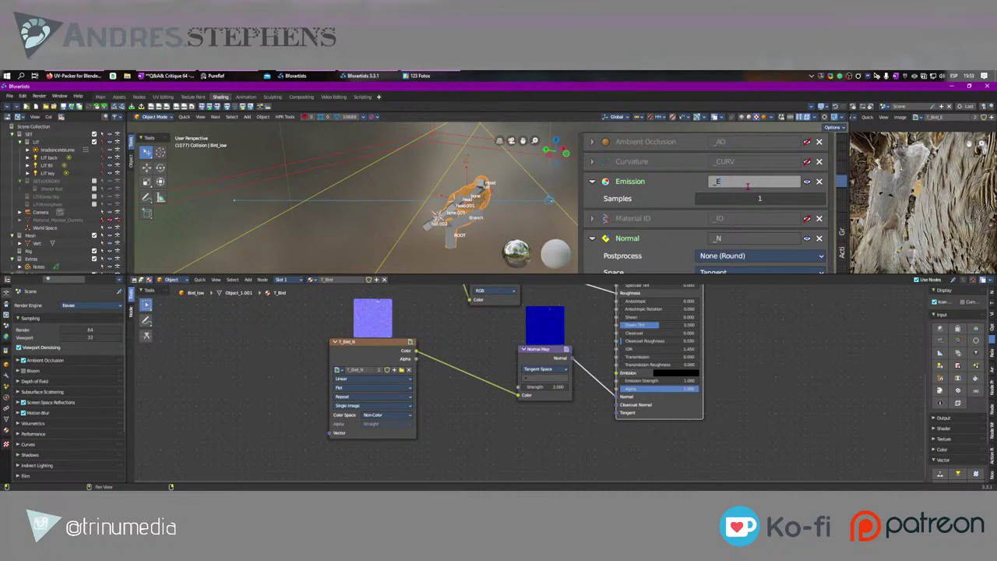
key("BackSpace")
type("TRANSMISSION COLOR")
key("Return")
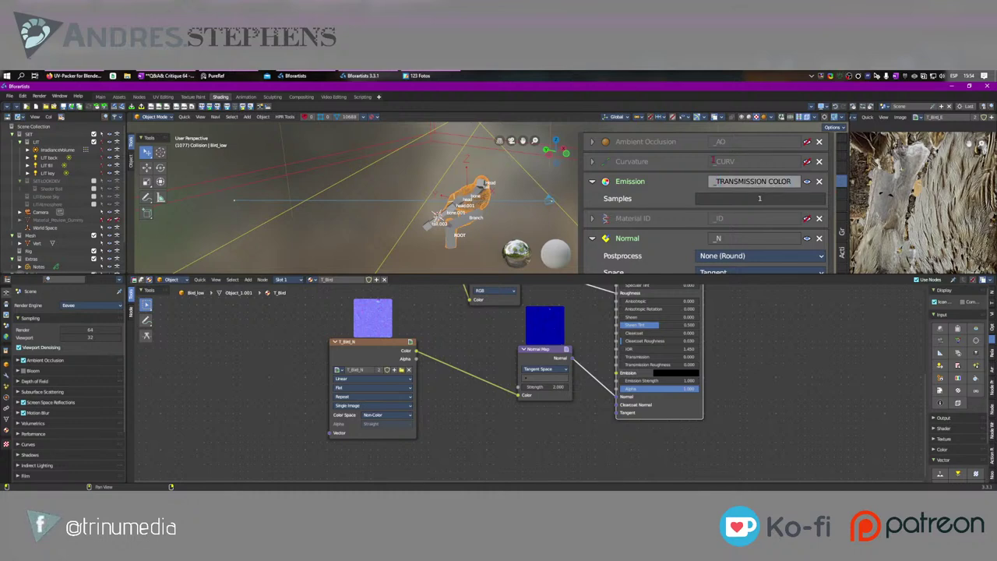
Step: Replace the Emission map's suffix with a single underscore
key("ctrl+a")
type("_")
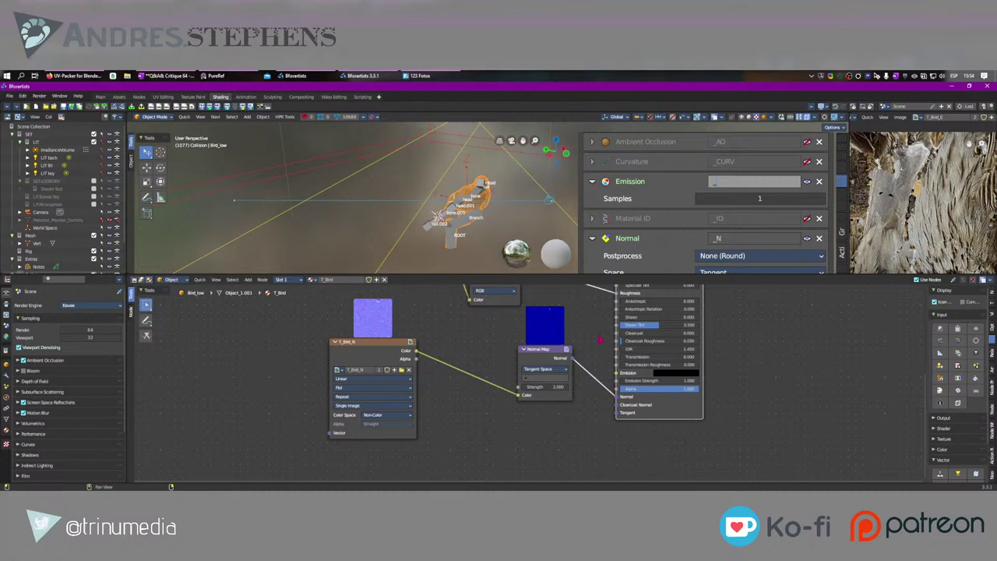
scroll(600, 338, "down", 2)
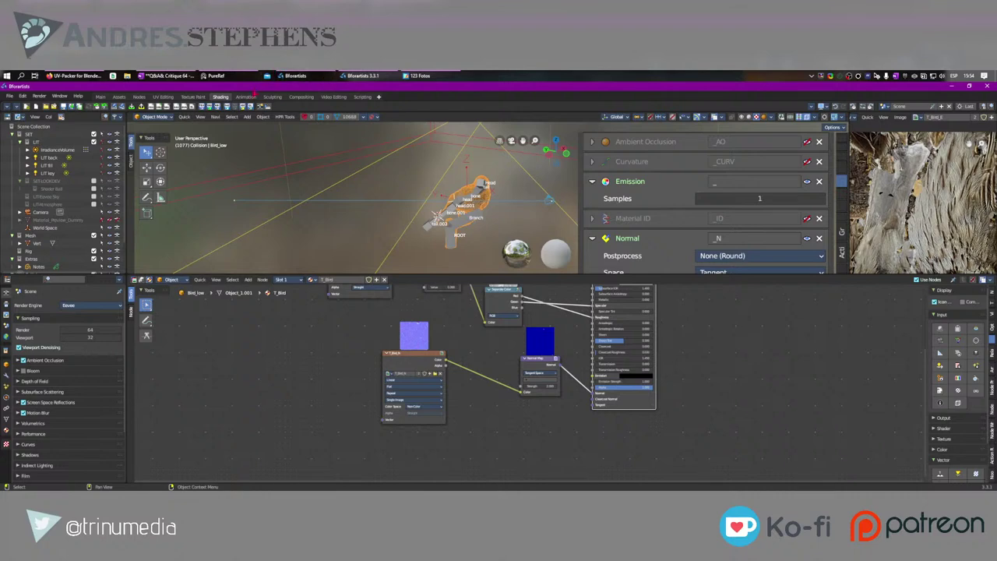
Step: Return to the Animation workspace and select the armature's Head bone in Pose Mode, with the bird framed close up
left_click(251, 97)
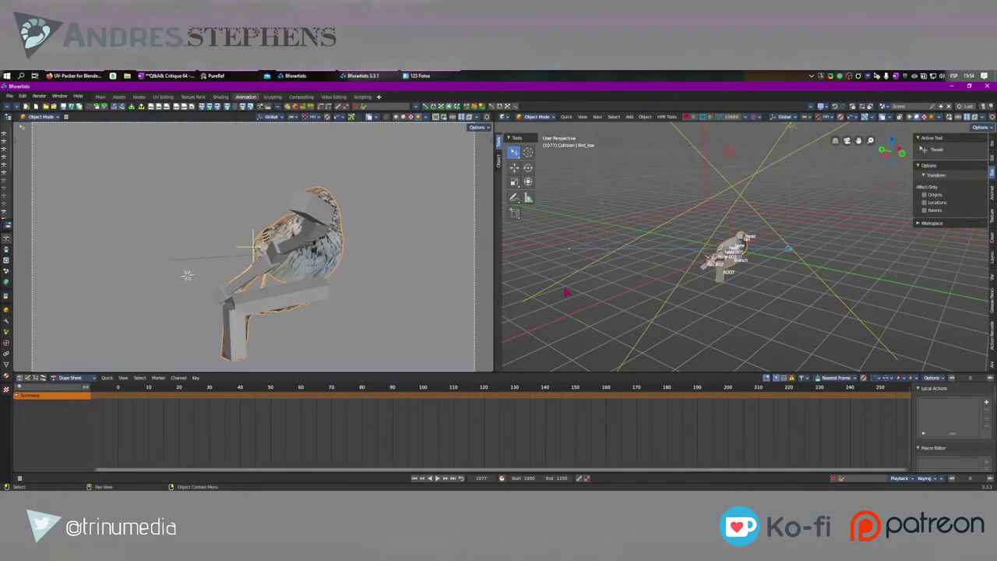
left_click(310, 206)
mouse_move(313, 230)
middle_mouse_down("alt")
mouse_move(340, 229)
mouse_move(329, 232)
middle_mouse_up("alt")
scroll(331, 238, "up", 2)
key("alt+shift+z")
key("alt+shift+z")
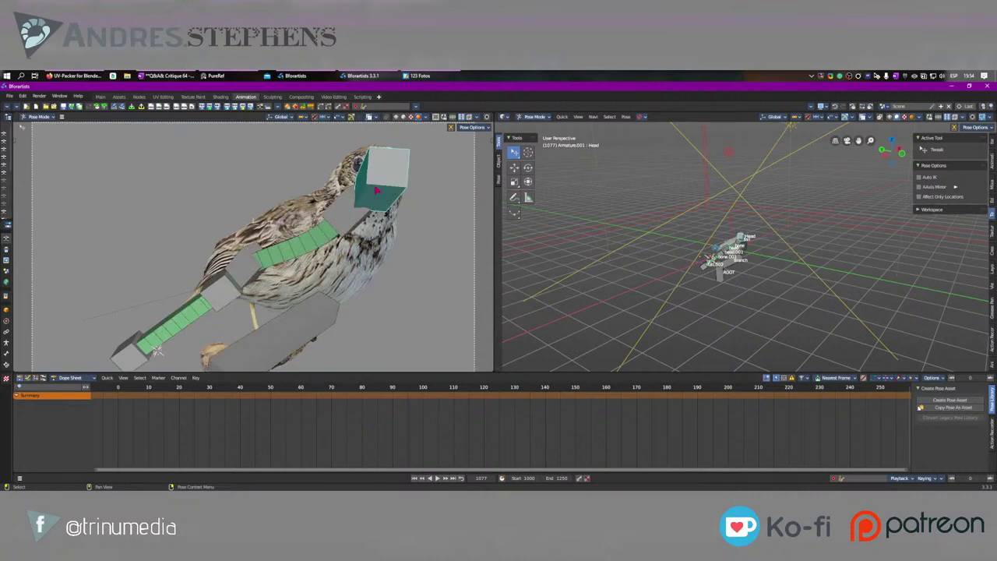
Step: Select the bone just below the Head bone and move it to bend the bird's neck
left_click(359, 221)
key("r")
left_click_drag(396, 258, 399, 247)
key("g")
key("g")
left_click(345, 220)
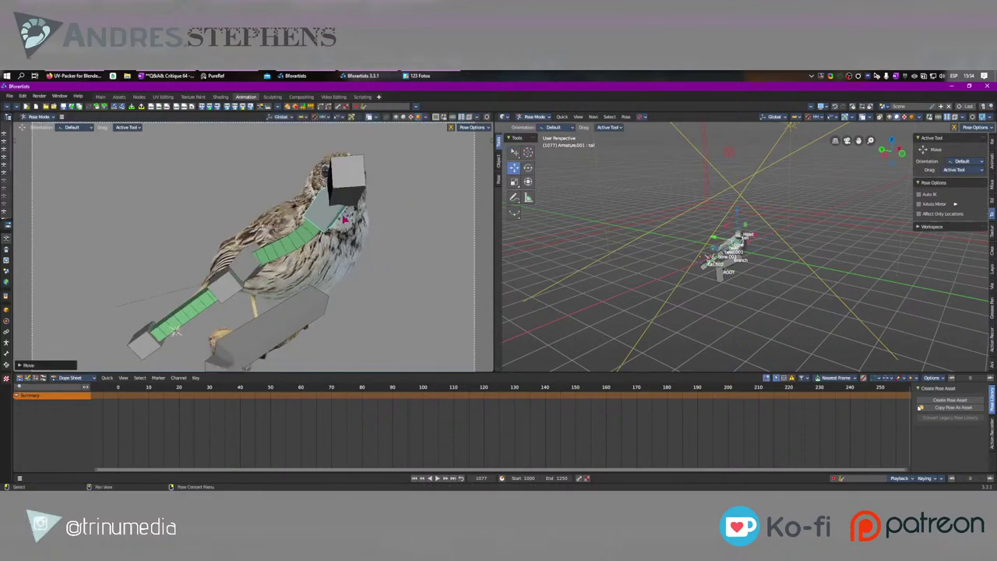
Step: Hide the overlays in the bird preview and set the other viewport's solid shading color to Texture, framing the rig
key("alt+shift+z")
scroll(770, 274, "up", 12)
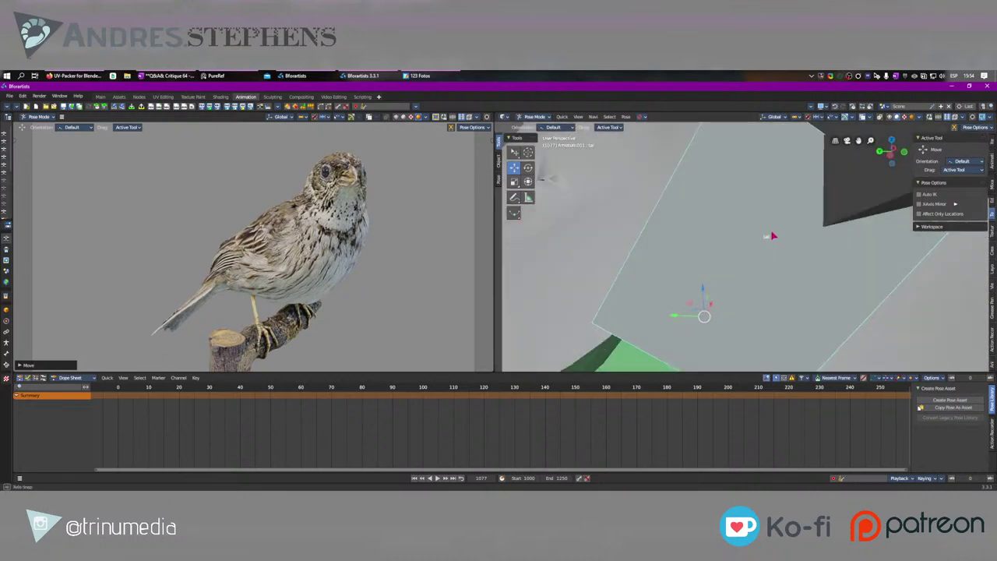
scroll(769, 236, "down", 6)
middle_click_drag(770, 236, 761, 220)
left_click(919, 119)
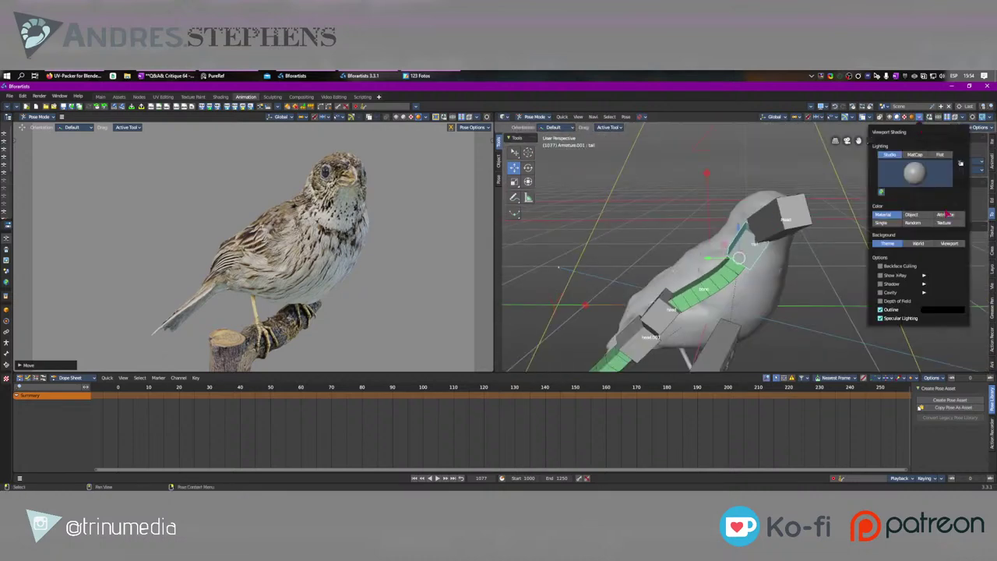
left_click(950, 221)
mouse_move(709, 307)
middle_mouse_down()
mouse_move(715, 285)
mouse_move(545, 241)
middle_mouse_up()
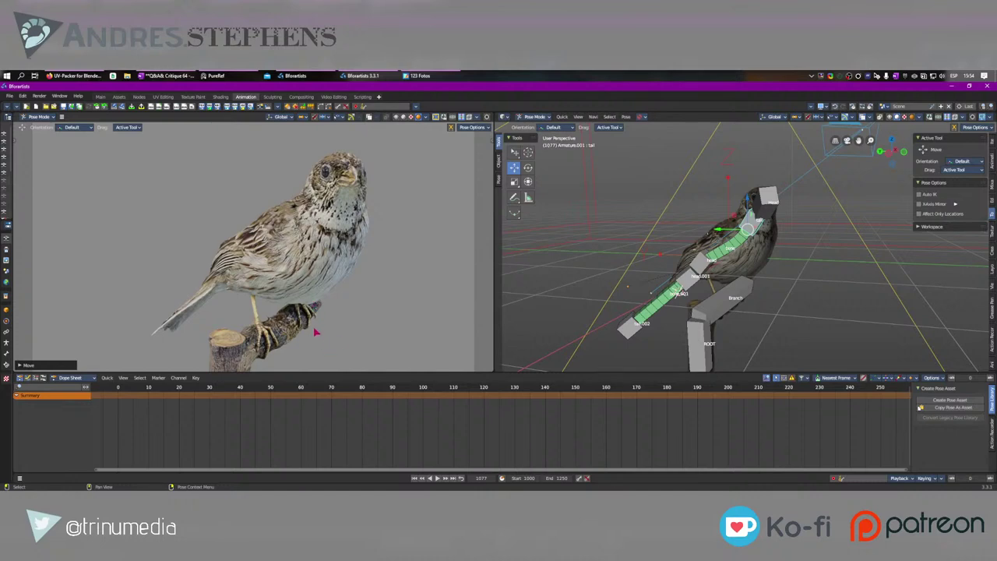
middle_click_drag(335, 308, 312, 296)
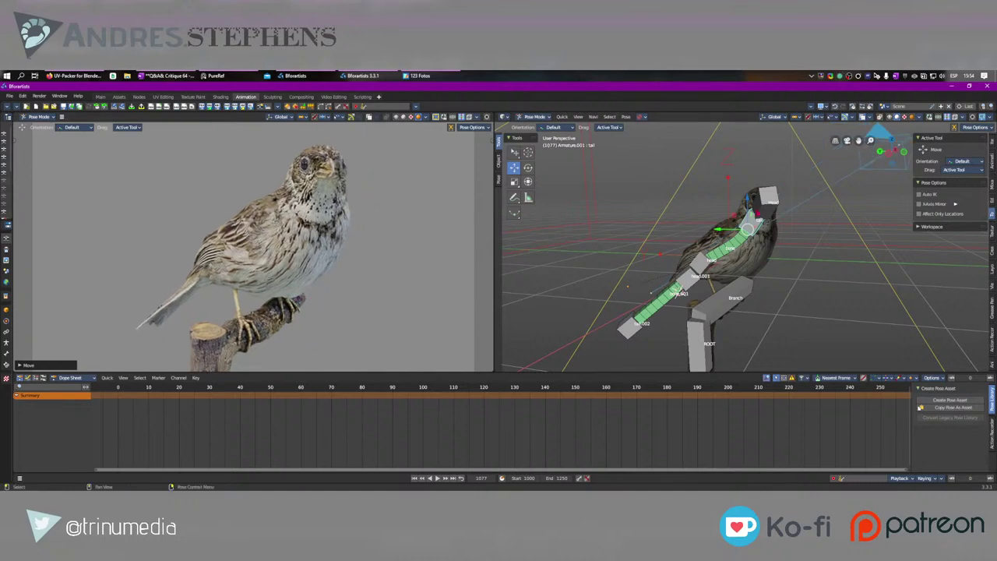
Step: Rotate the Head bone with a trackball rotation to turn the bird's head toward its front
left_click(765, 200)
key("r")
key("r")
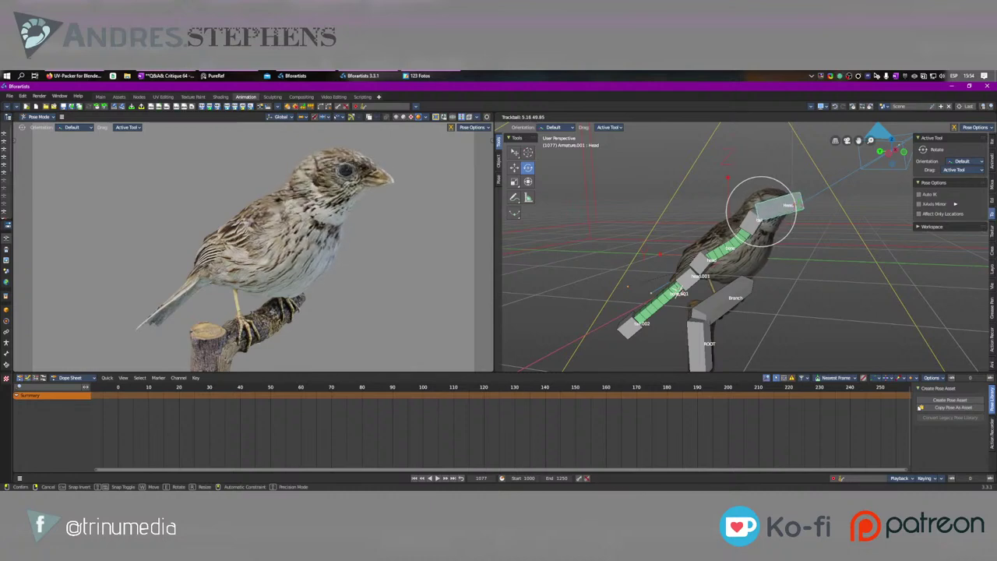
left_click(788, 207)
Step: Bring the frame range into view, go to start frame 1000, and choose a playback sync mode
scroll(596, 443, "down", 20)
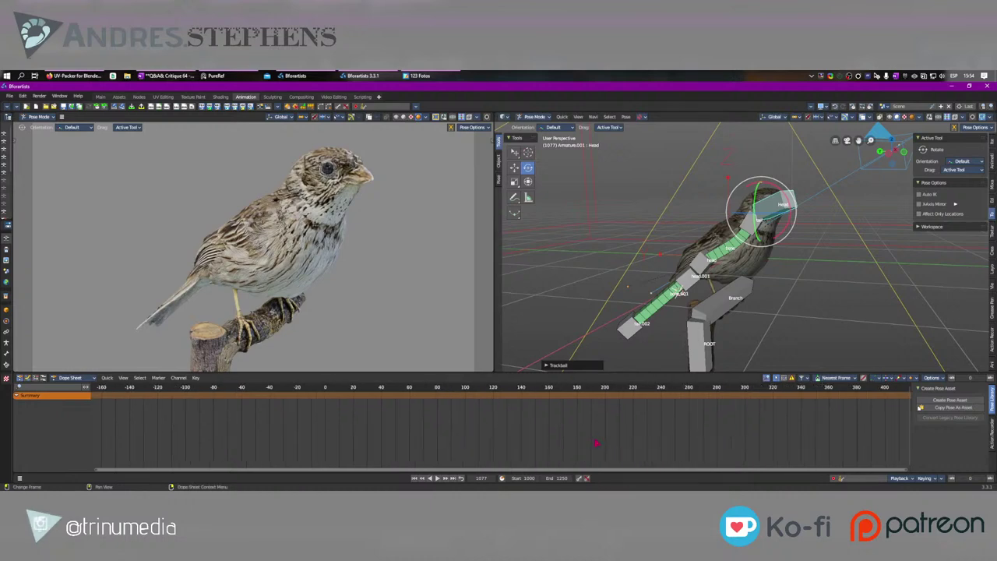
scroll(597, 443, "down", 1)
middle_click_drag(767, 433, 619, 434)
scroll(512, 456, "up", 4)
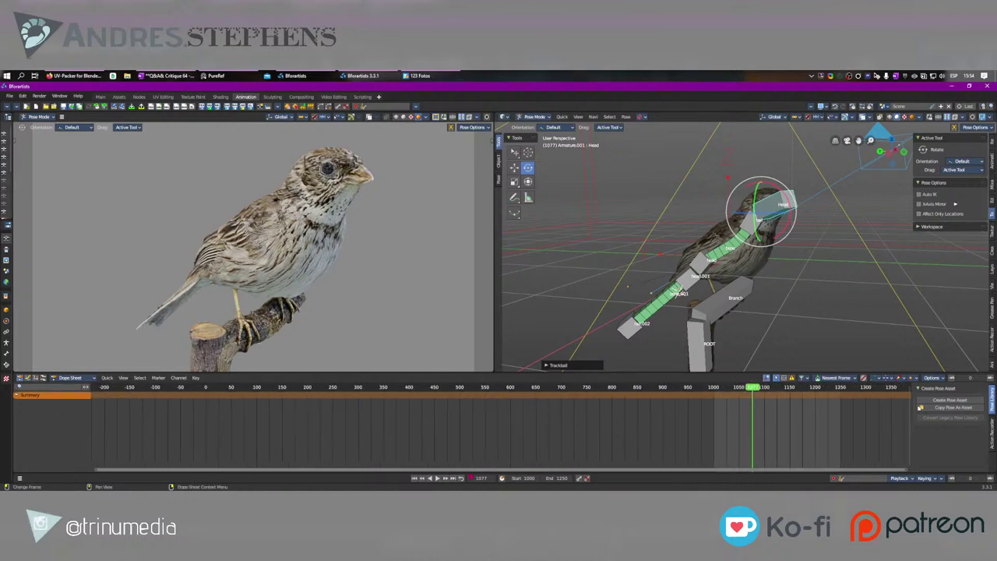
left_click(416, 478)
left_click(900, 477)
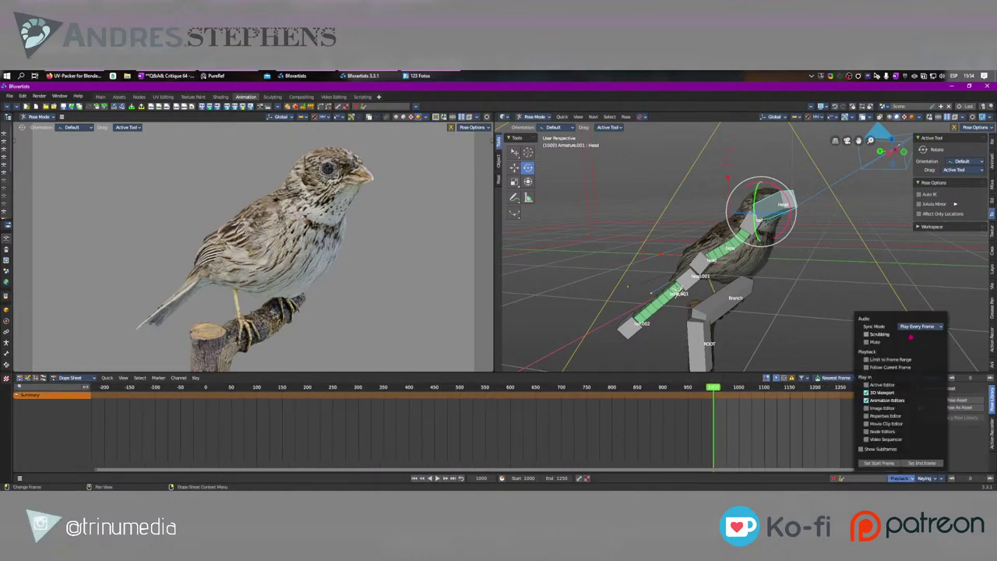
left_click(919, 326)
left_click(924, 334)
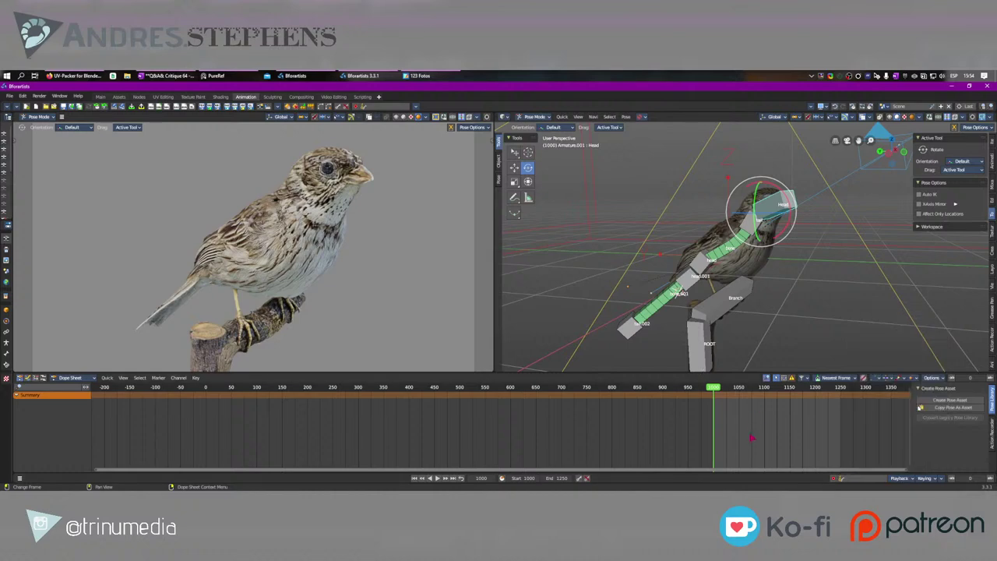
Step: Refine the pose by slightly moving the bone below the head and the bone at the lower end of the body
middle_click_drag(759, 228, 769, 222)
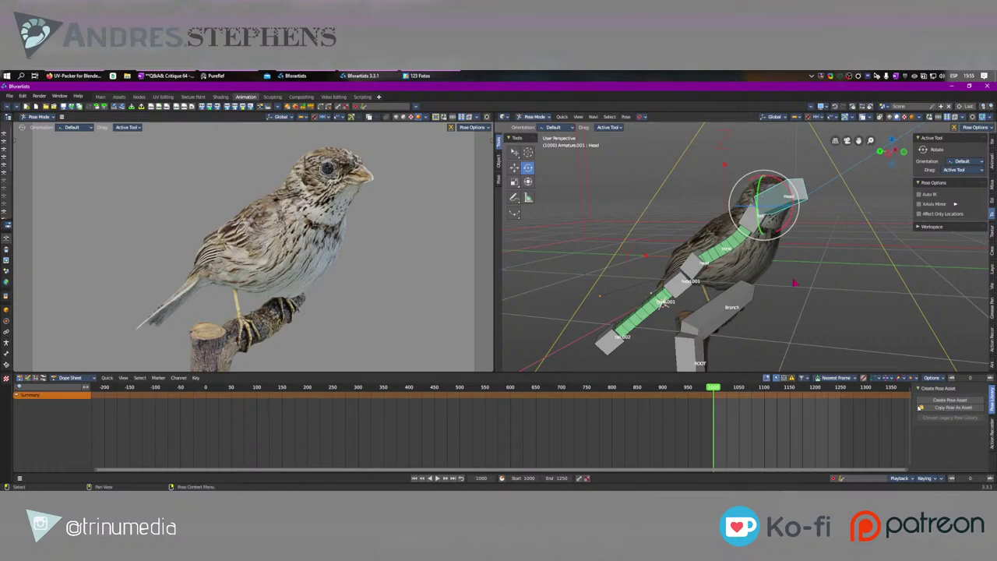
key("w")
left_click(753, 229)
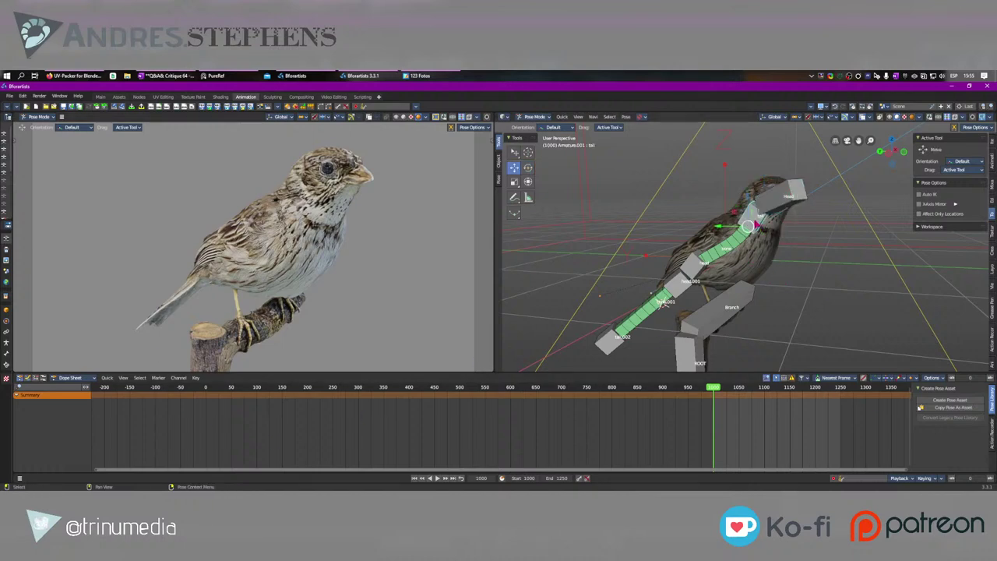
mouse_move(752, 225)
left_mouse_down()
mouse_move(747, 235)
mouse_move(752, 221)
left_mouse_up()
left_click(692, 272)
left_click_drag(691, 273, 692, 276)
left_click(774, 196)
left_click(748, 218)
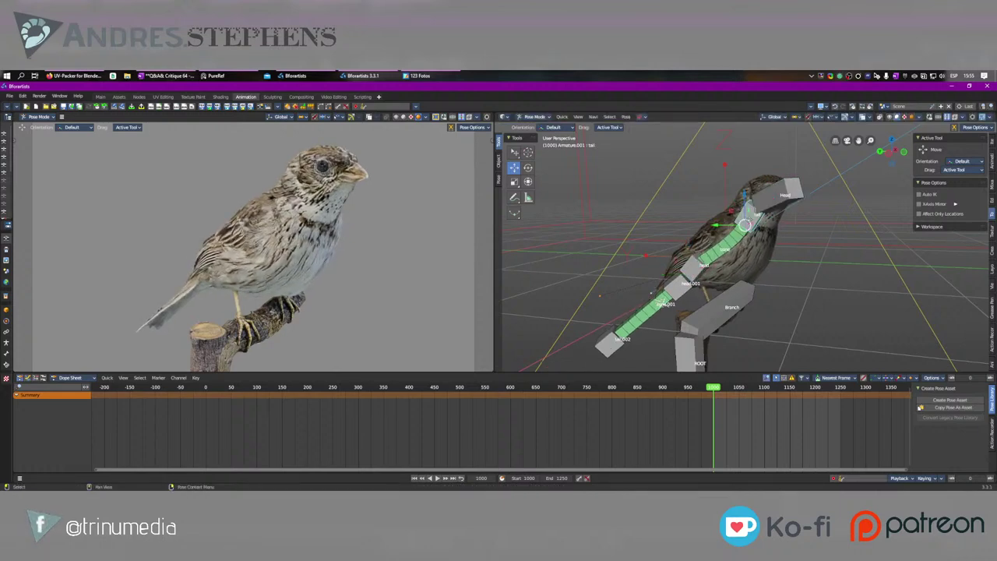
left_click_drag(748, 220, 748, 220)
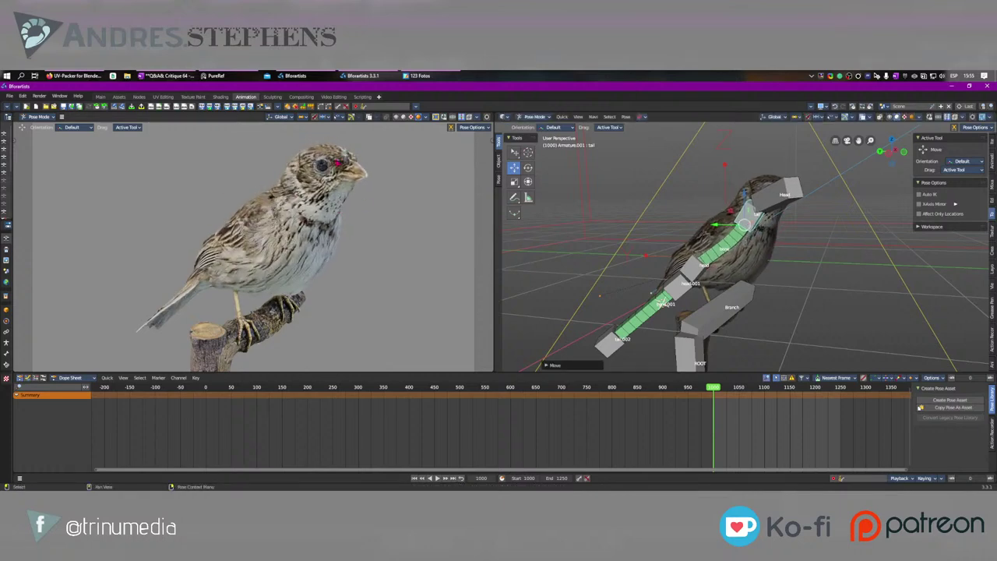
left_click(746, 227)
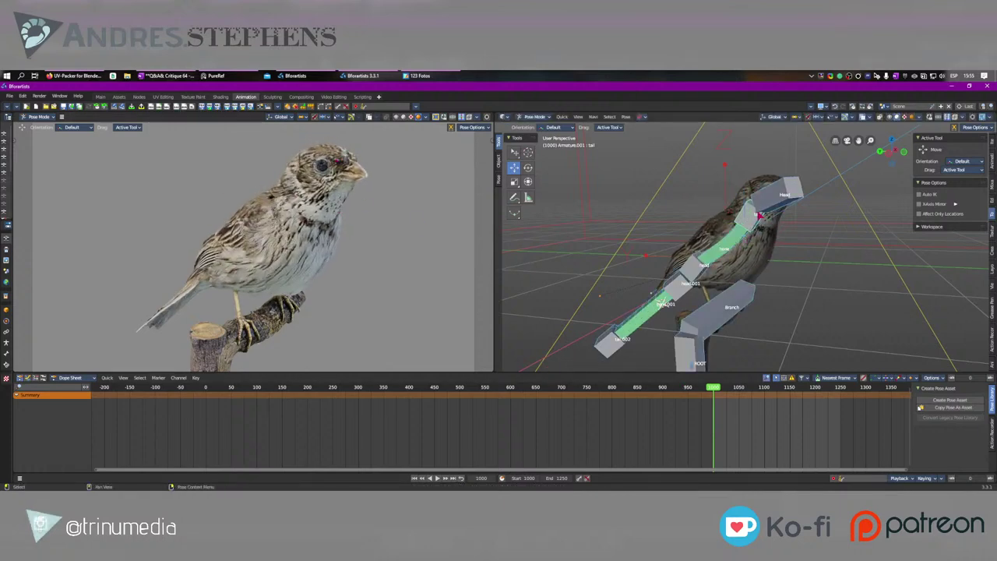
Step: Keyframe the whole character in the current pose at frame 1000 and mark those keyframes as Extreme
key("i")
left_click(698, 337)
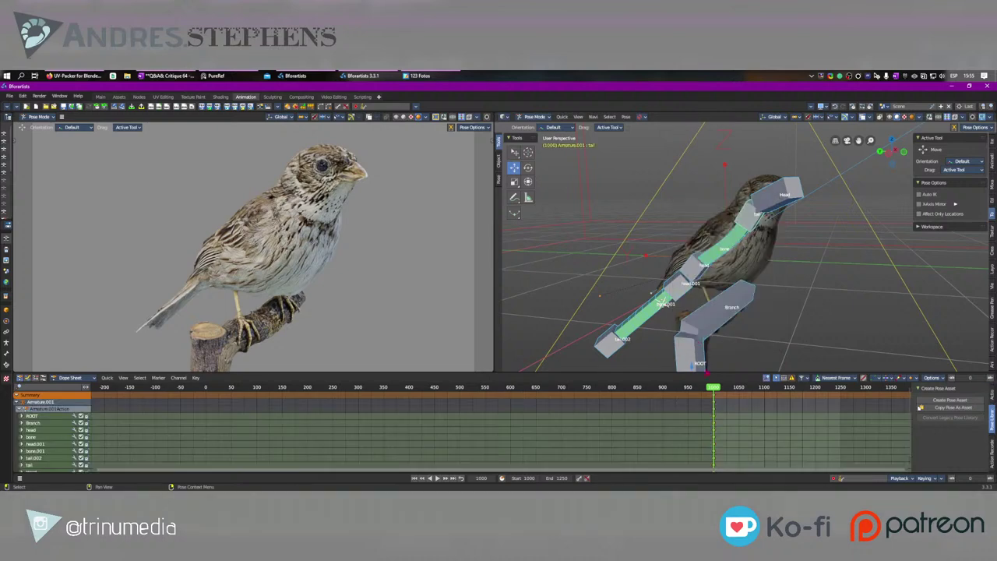
left_click(715, 398)
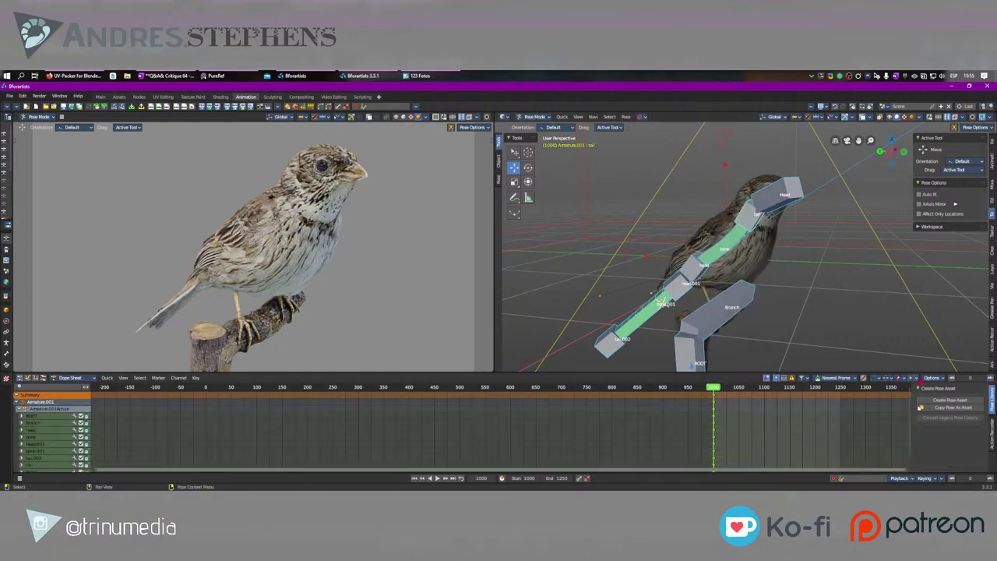
scroll(733, 415, "up", 2)
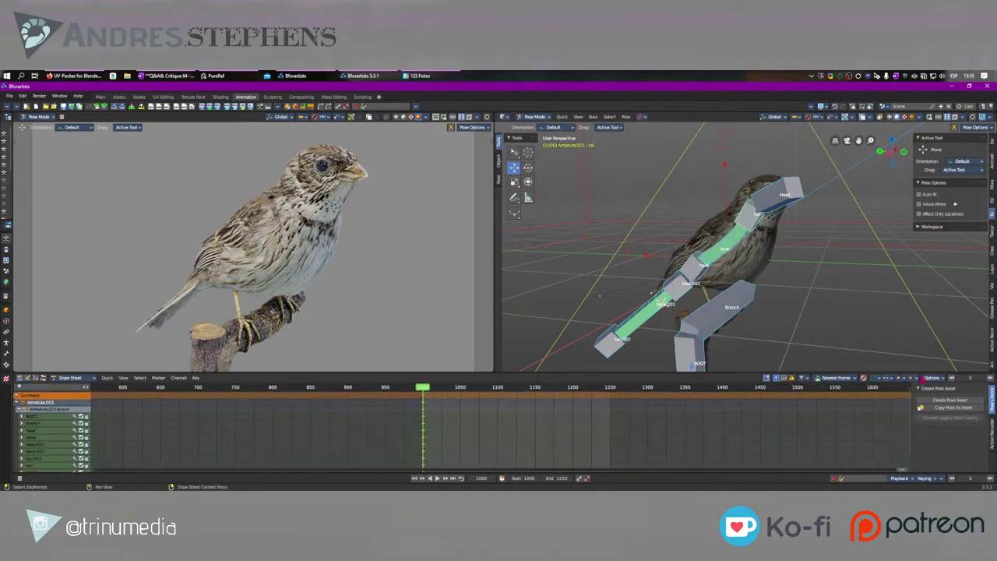
left_click(914, 378)
left_click(925, 411)
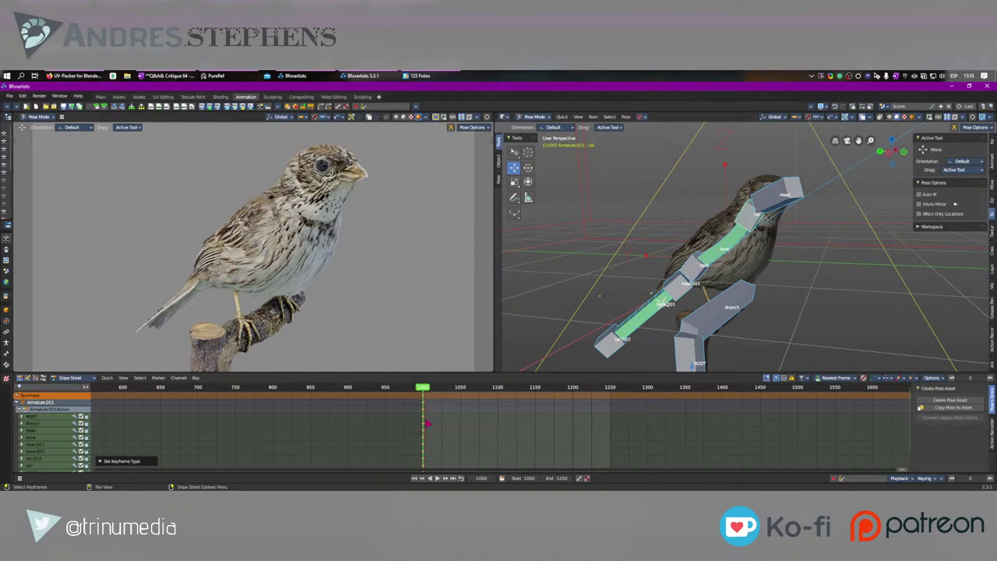
Step: Play the timeline up to frame 1033, stop there, and set the scene's end frame to 1033
key("space")
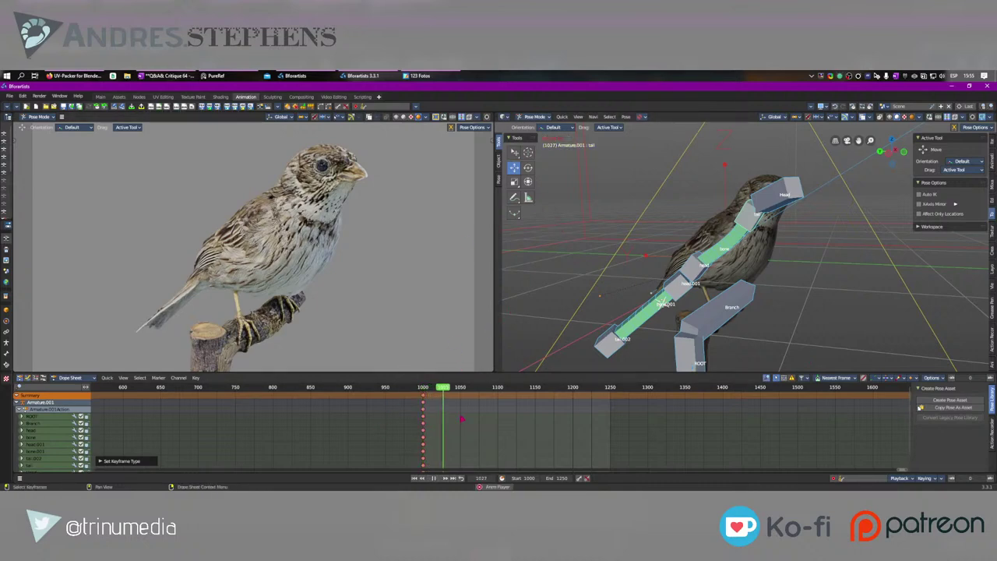
scroll(436, 414, "up", 3)
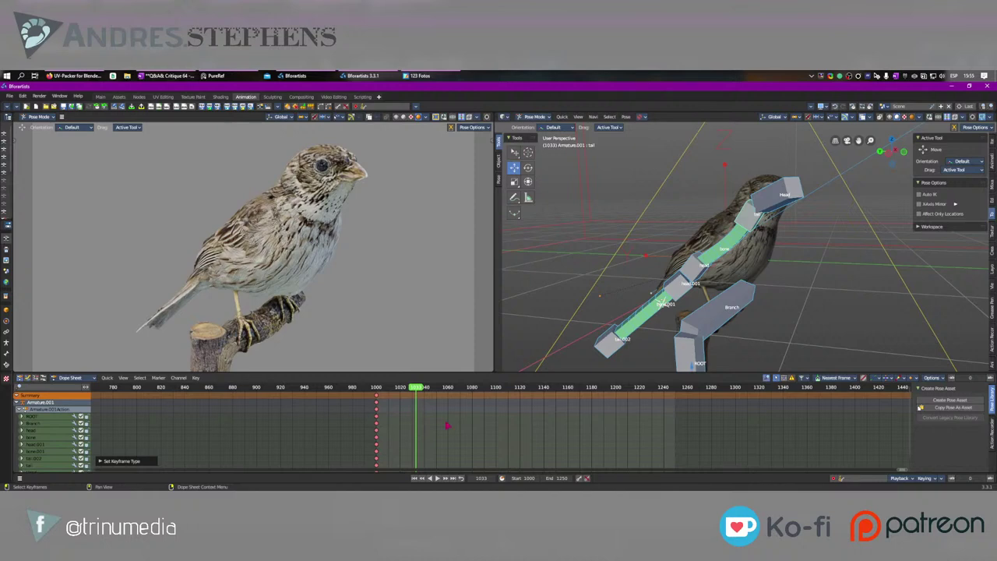
left_click(549, 478)
type("1033")
key("Return")
scroll(500, 424, "up", 3)
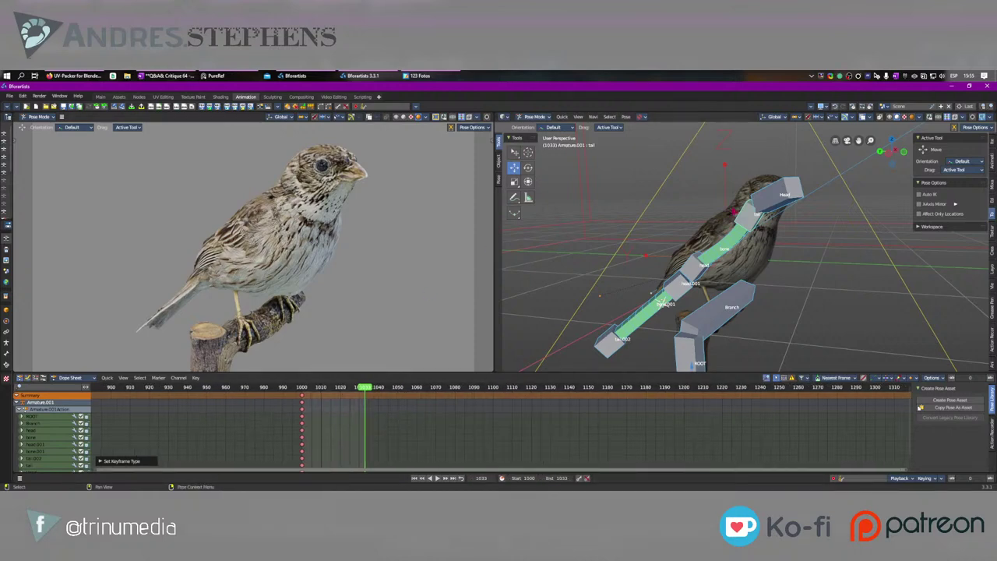
Step: Rotate the tail bone just below the head to turn the bird's head toward the camera
left_click(752, 217)
key("e")
left_click_drag(751, 244, 723, 244)
Step: Move the head bone at the lower end of the body slightly sideways to shift the bird's body
left_click(693, 268)
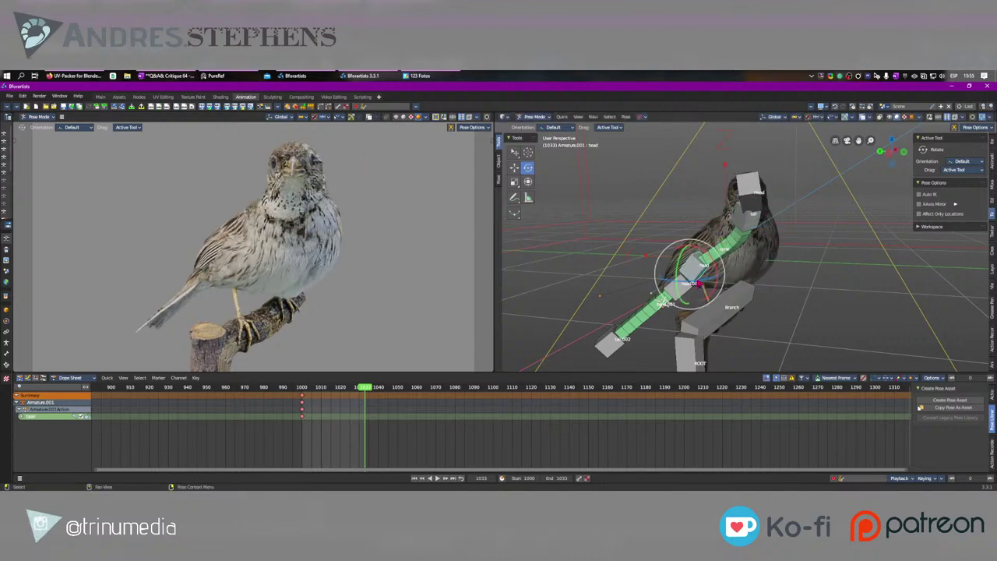
mouse_move(709, 278)
left_mouse_down()
mouse_move(689, 282)
mouse_move(704, 284)
left_mouse_up()
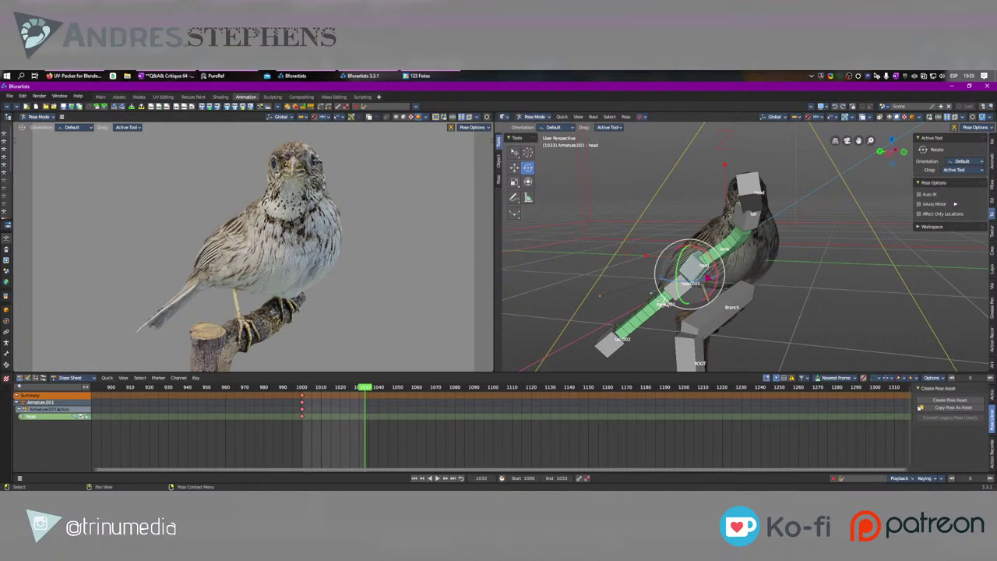
middle_click_drag(725, 276, 693, 270)
left_click_drag(693, 284, 693, 283)
key("ctrl+z")
middle_click_drag(671, 283, 700, 286)
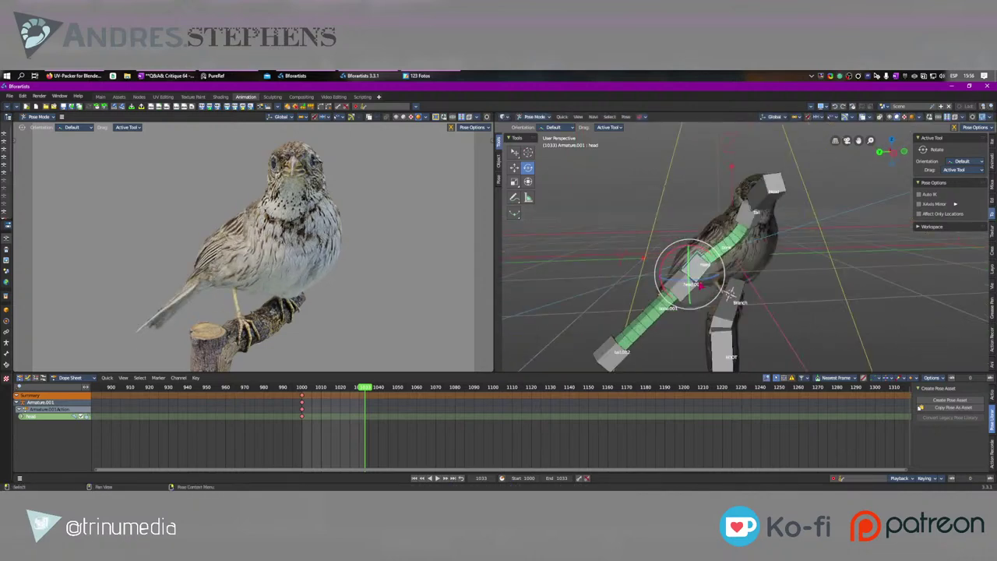
key("w")
left_click_drag(657, 277, 666, 276)
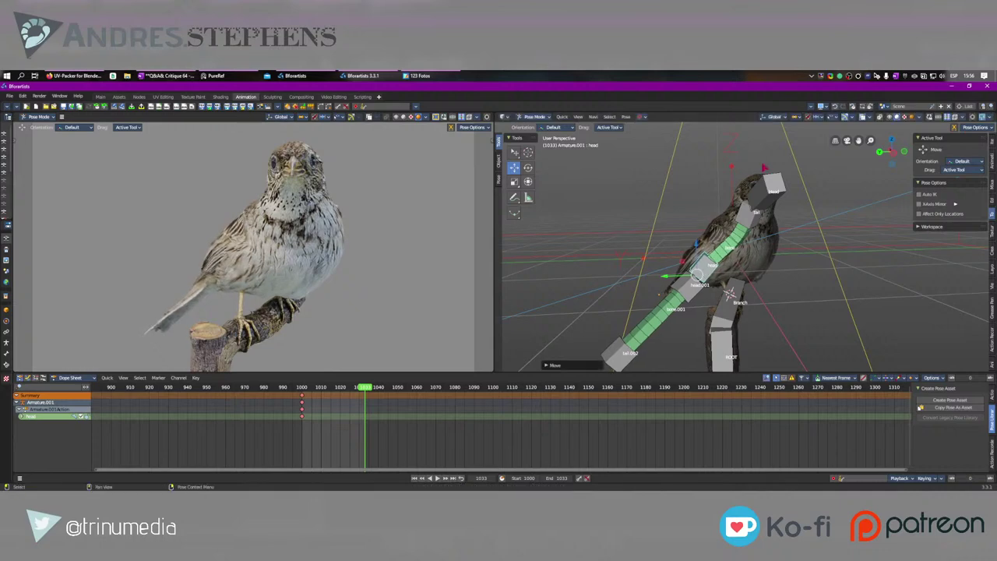
Step: Rotate the Head bone further so the bird looks back toward its tail
left_click(773, 185)
key("e")
mouse_move(770, 194)
left_mouse_down()
mouse_move(754, 193)
mouse_move(765, 196)
mouse_move(757, 206)
left_mouse_up()
key("g")
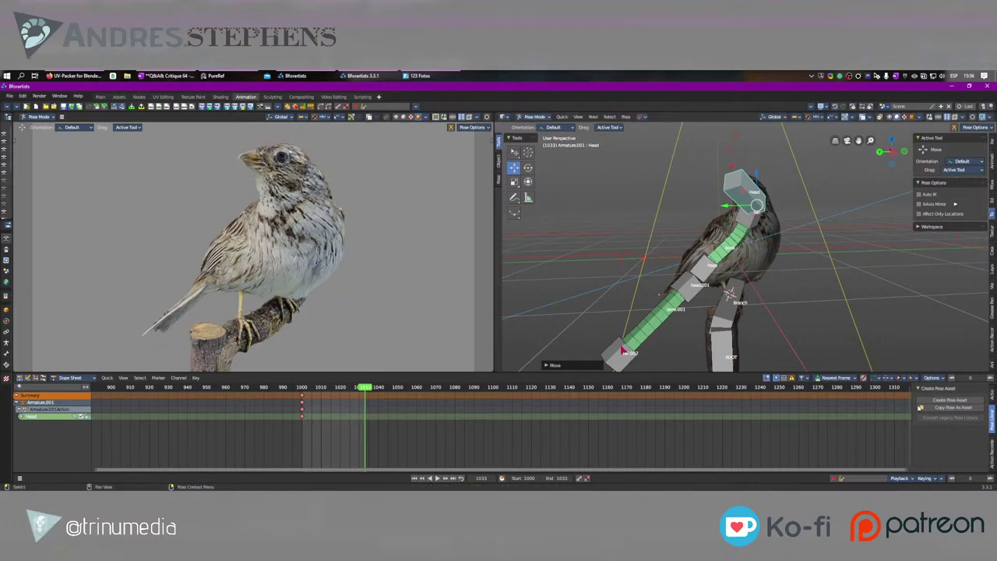
left_click(693, 282)
key("r")
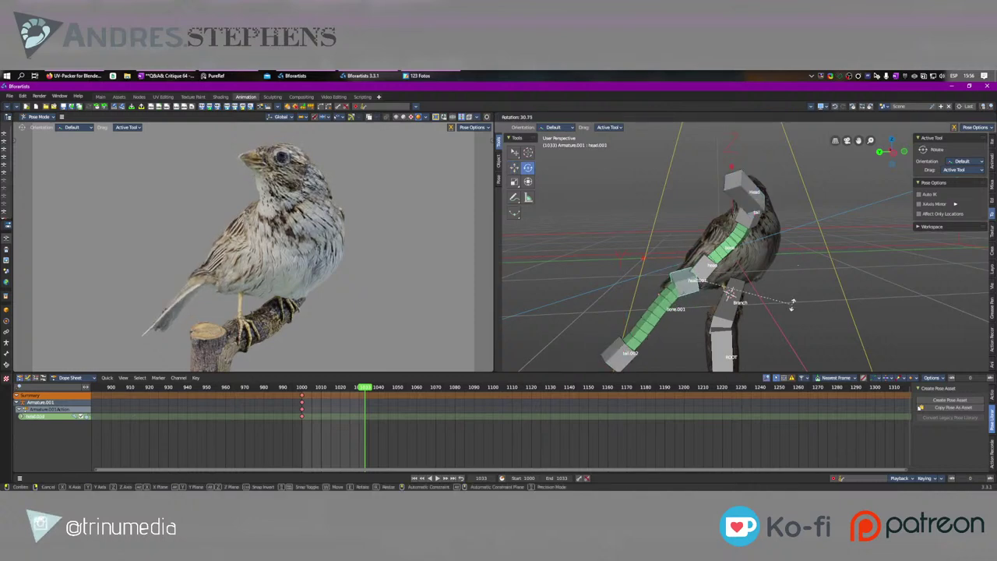
left_click(792, 299)
Step: Raise the tail to nearly horizontal by moving and rotating the tail.002 bone at its tip
left_click(620, 358)
left_click_drag(614, 336, 590, 282)
key("e")
left_click_drag(686, 265, 693, 185)
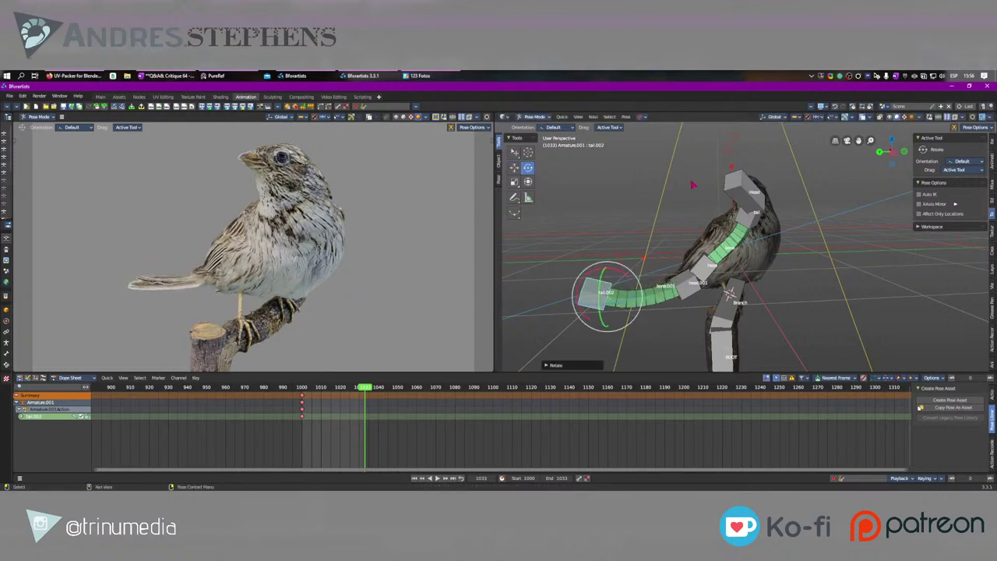
key("w")
left_click_drag(659, 231, 661, 219)
key("e")
mouse_move(630, 276)
left_mouse_down()
mouse_move(631, 297)
mouse_move(634, 288)
left_mouse_up()
Step: Rotate the head.001 bone at the base of the tail by about 33 degrees
left_click(692, 281)
key("r")
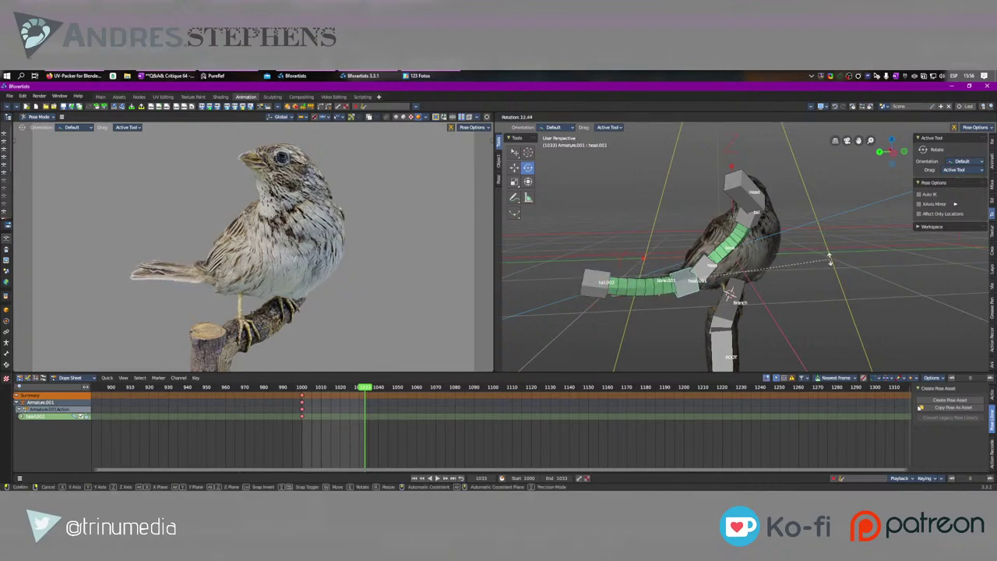
left_click(830, 259)
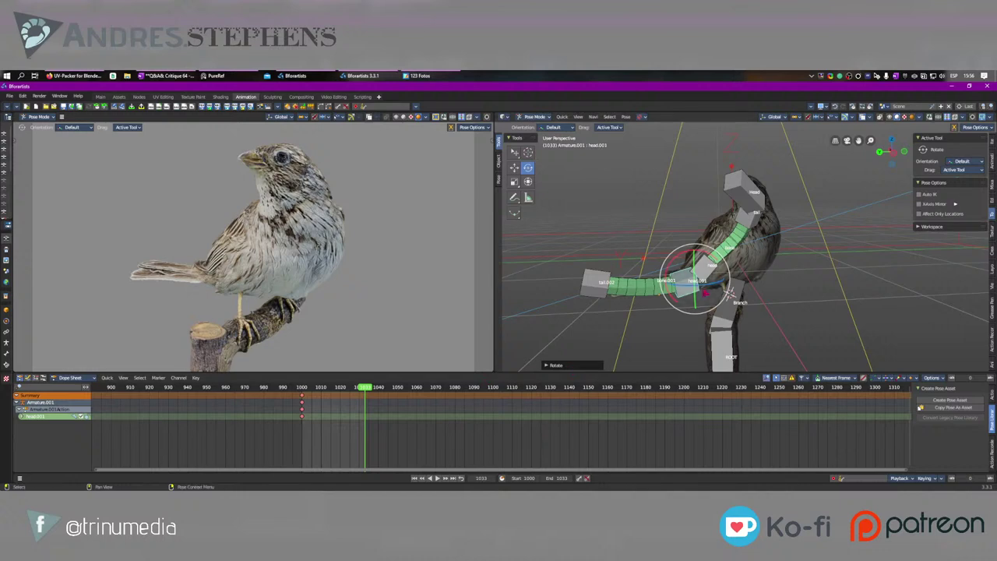
Step: Keyframe all bones at frame 1033 as Whole Character and mark the new keyframes as Extreme
key("a")
key("i")
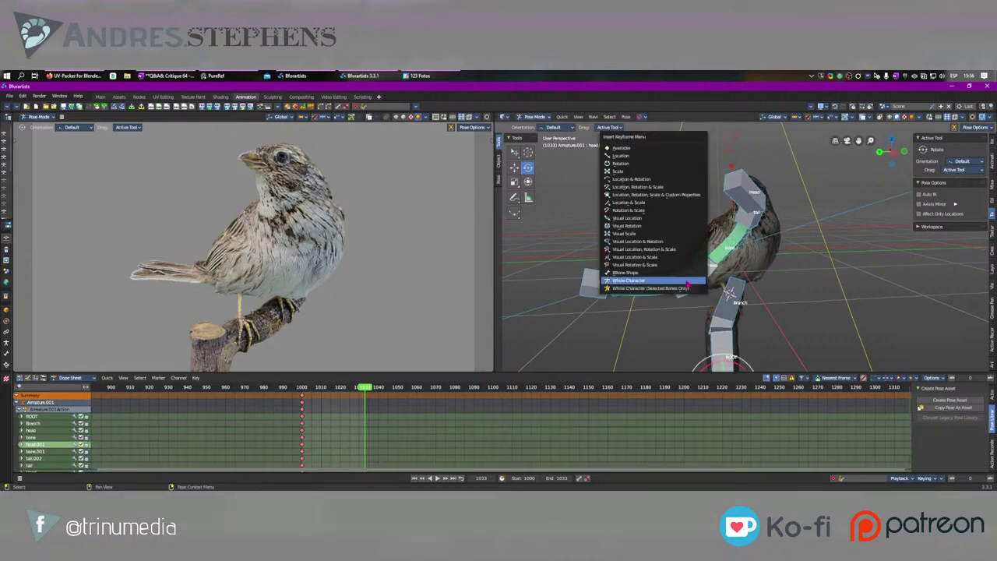
left_click(654, 280)
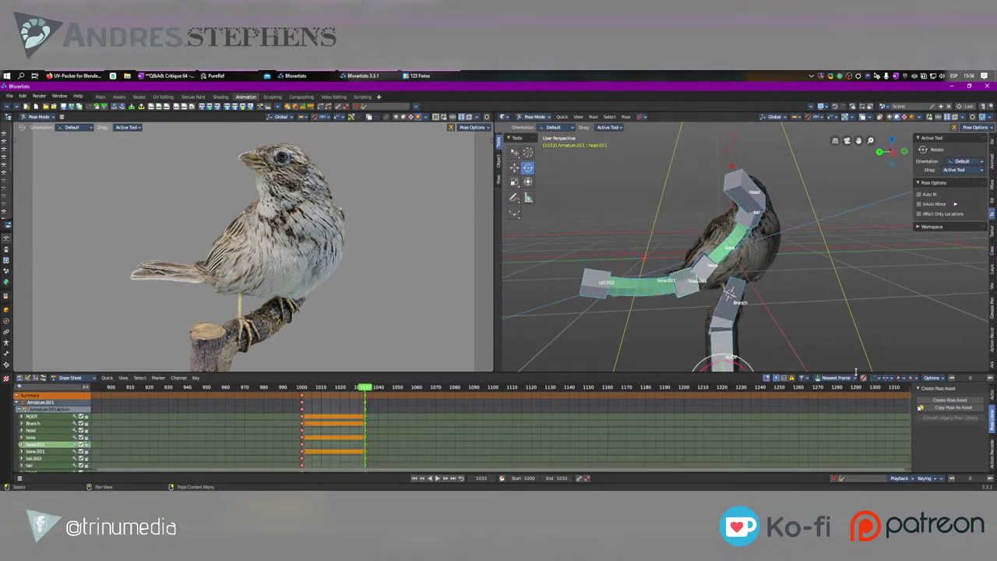
left_click(913, 377)
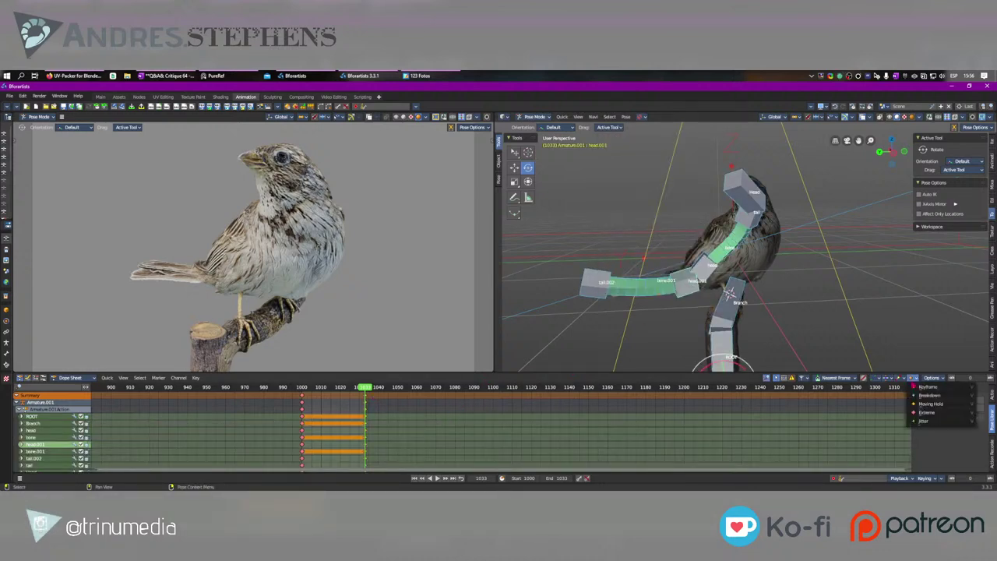
left_click(926, 413)
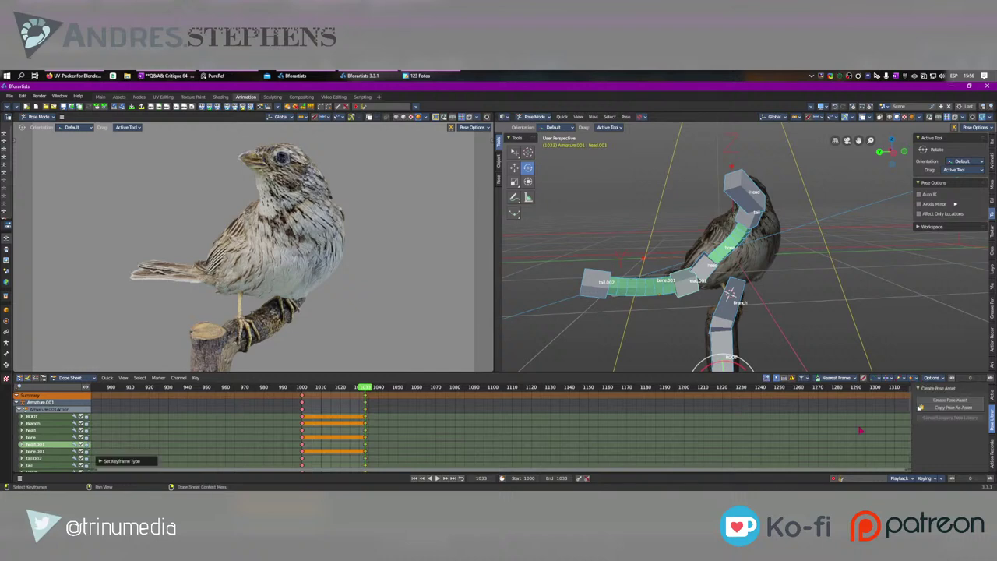
Step: Select the keyframes of both poses and set their interpolation to Constant
left_click(301, 403)
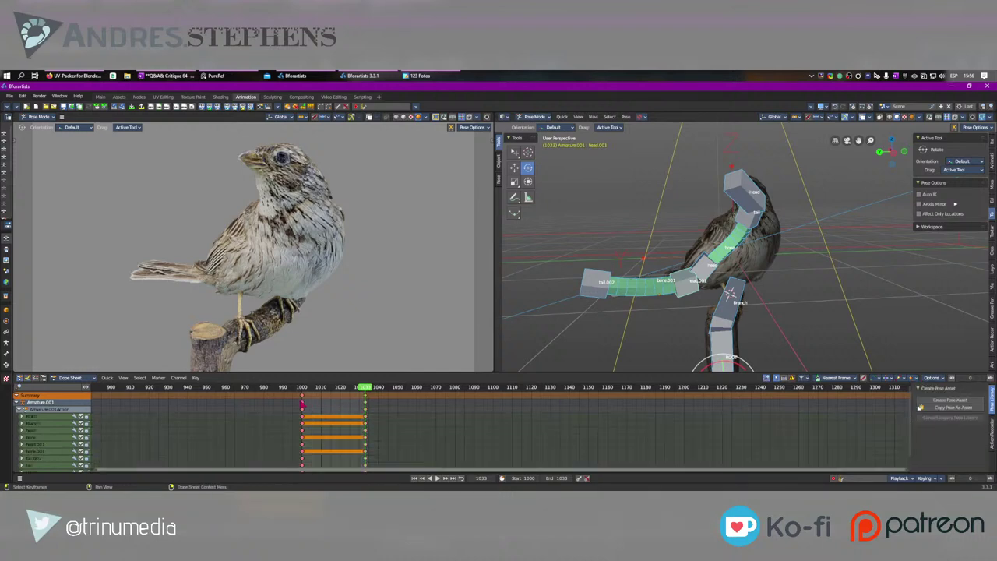
left_click(887, 378)
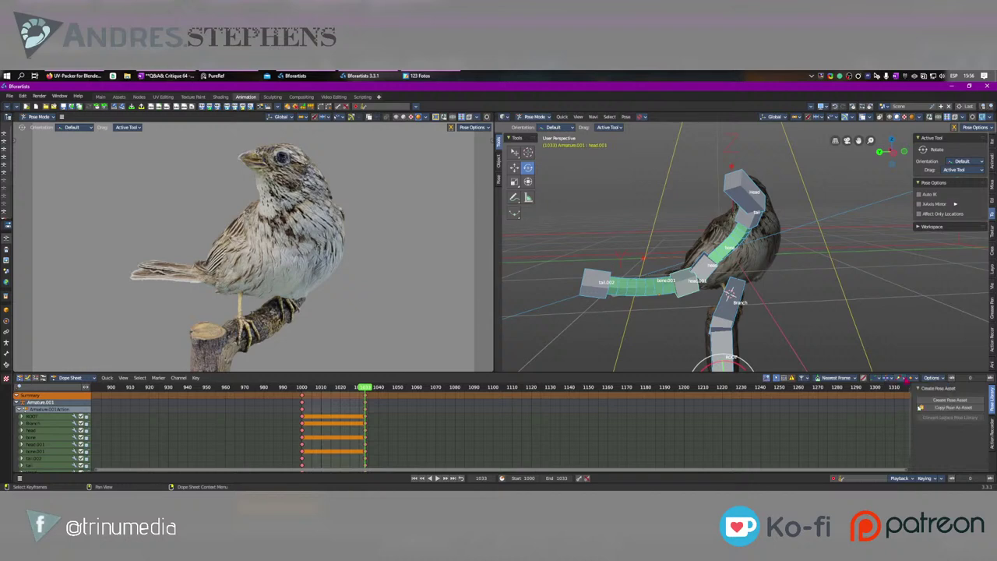
left_click(899, 378)
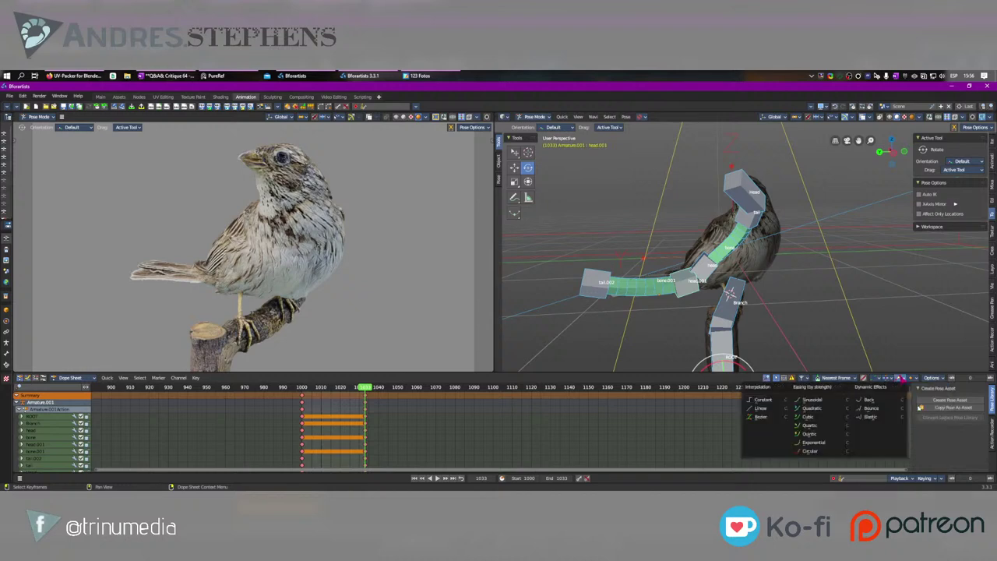
left_click(766, 407)
Step: Play back the two held poses, stop playback, and go to frame 1011
key("space")
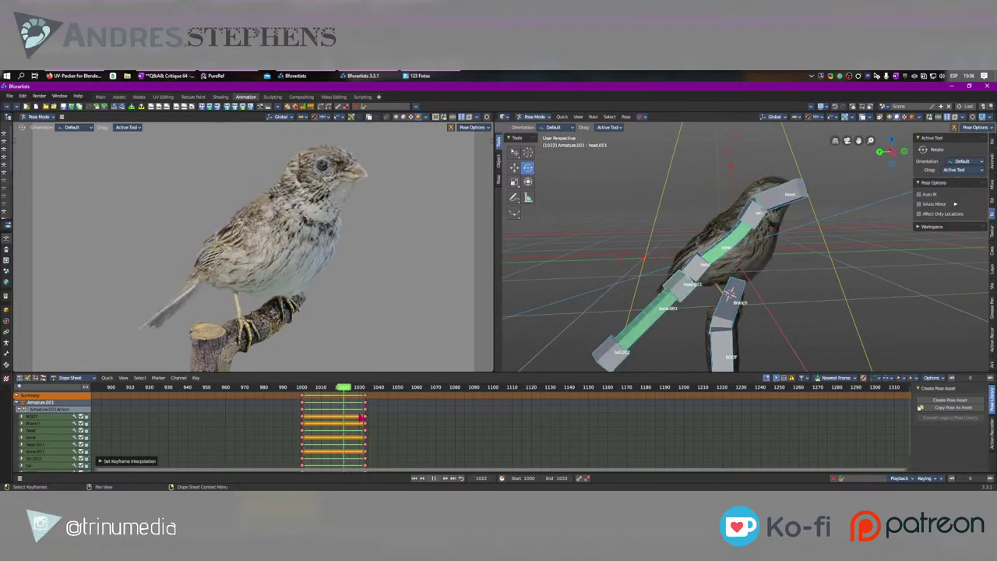
left_click_drag(308, 419, 303, 423)
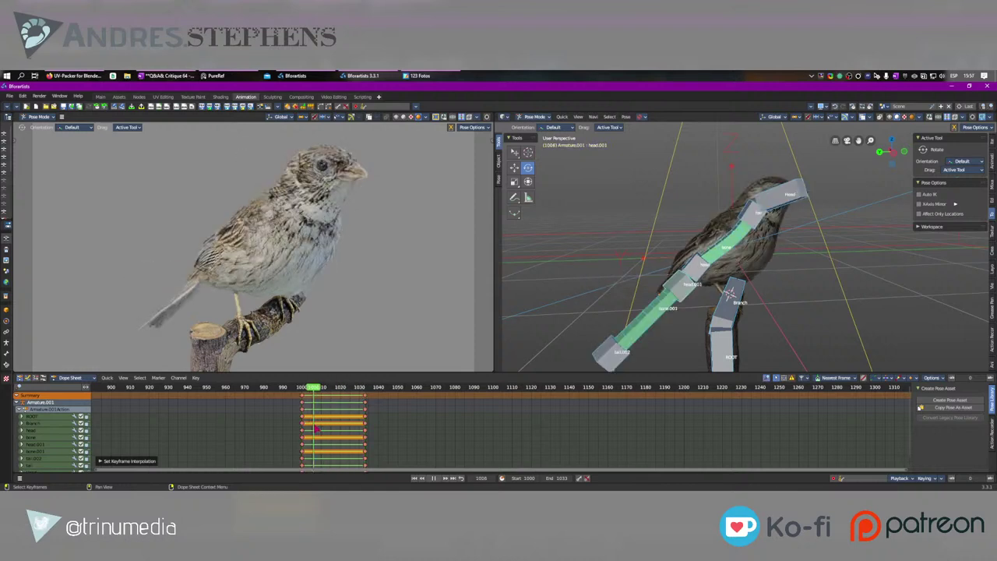
key("Escape")
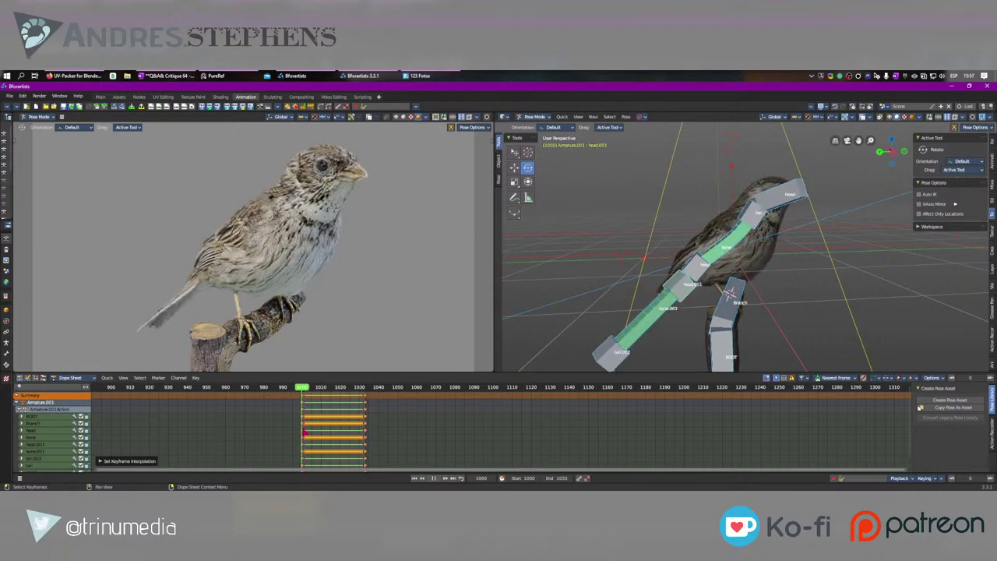
left_click_drag(303, 432, 325, 433)
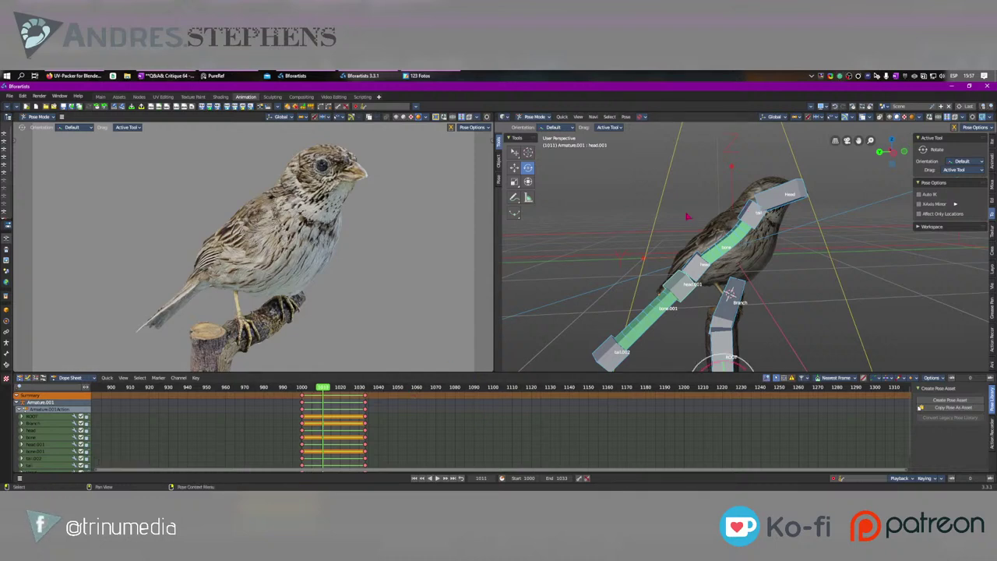
Step: Blend all bones into an in-between pose at frame 1011 with the Breakdowner tool, partway between the two extremes
left_click(499, 181)
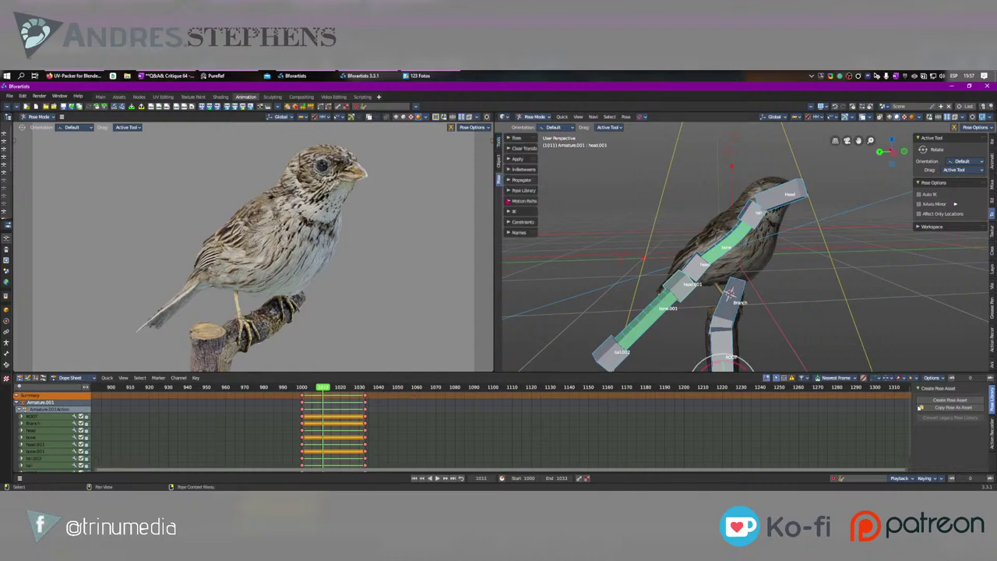
left_click(522, 180)
left_click(523, 169)
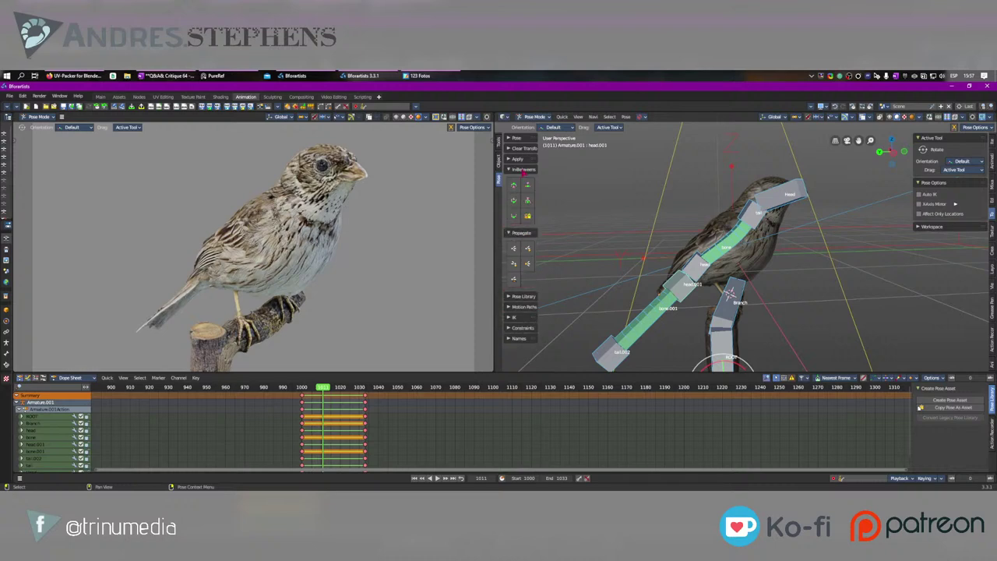
left_click(499, 142)
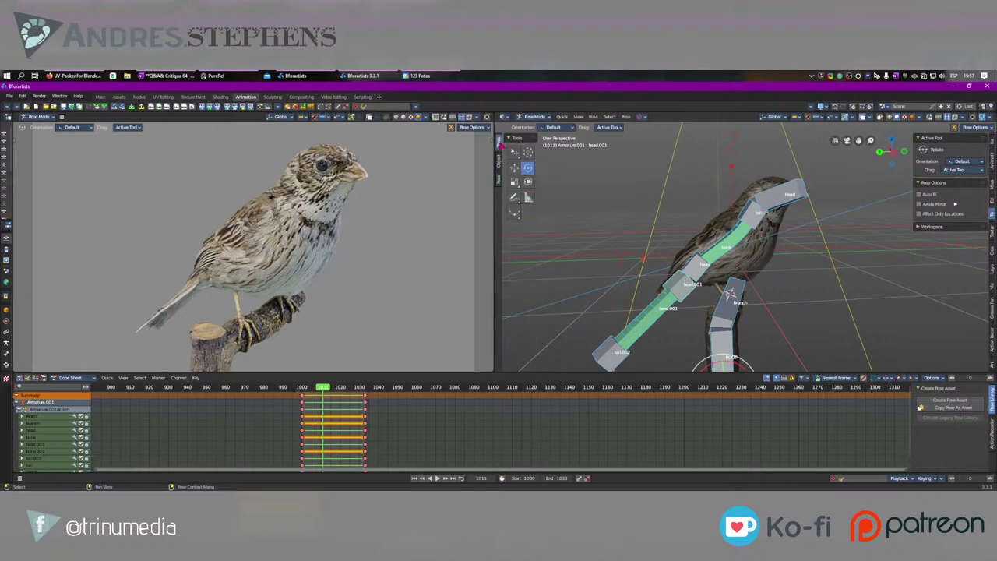
left_click(519, 216)
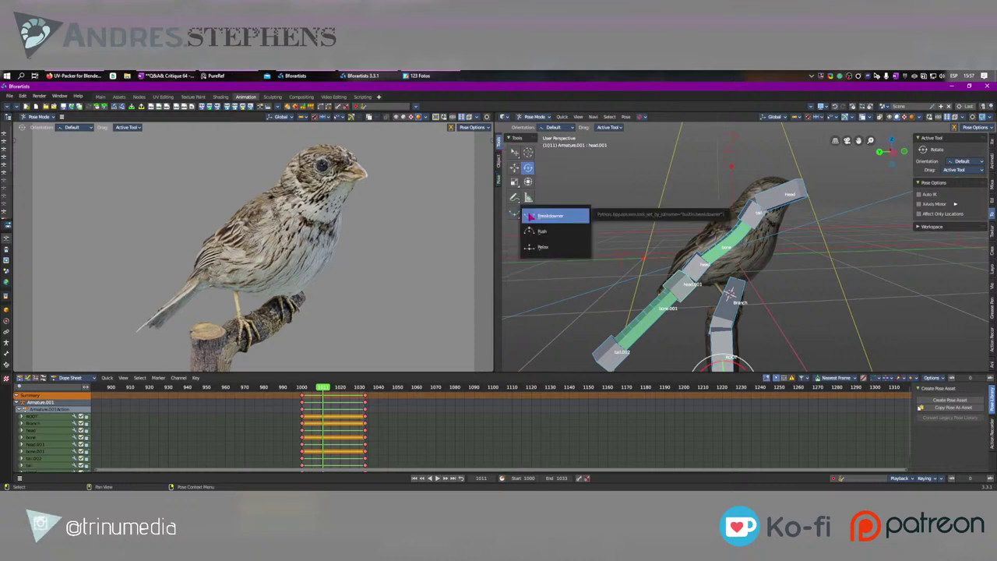
left_click(532, 215)
left_click_drag(602, 229, 668, 225)
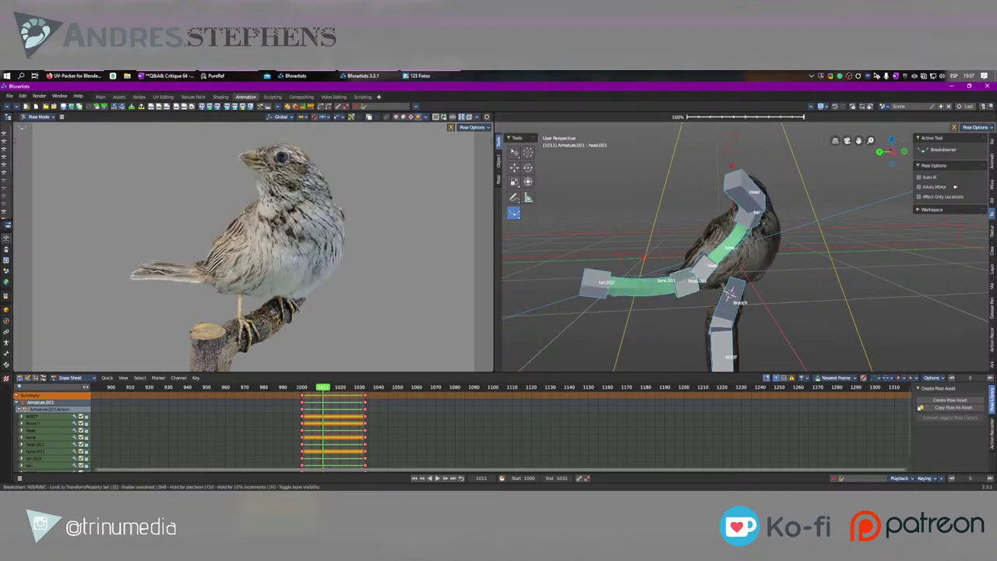
left_click(696, 221)
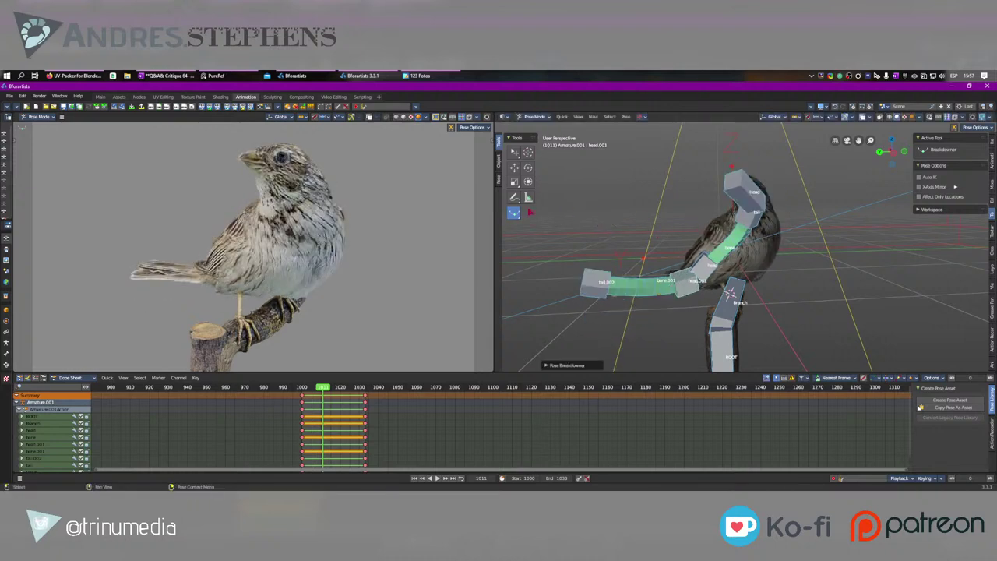
left_click_drag(600, 225, 587, 227)
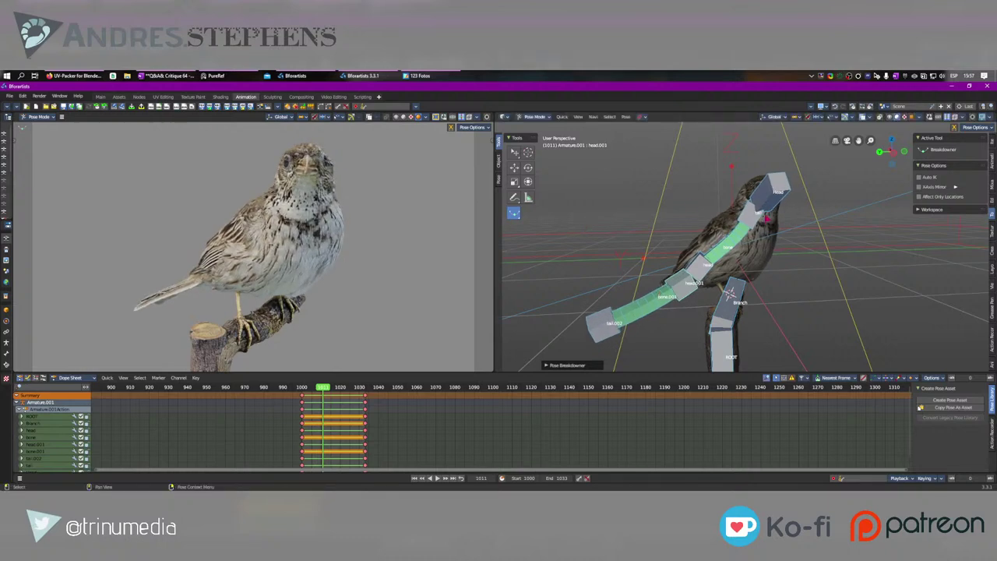
Step: At frame 1011, lower the neck control bone slightly and rotate the head bone to tip the bird's face downward
left_click(751, 219)
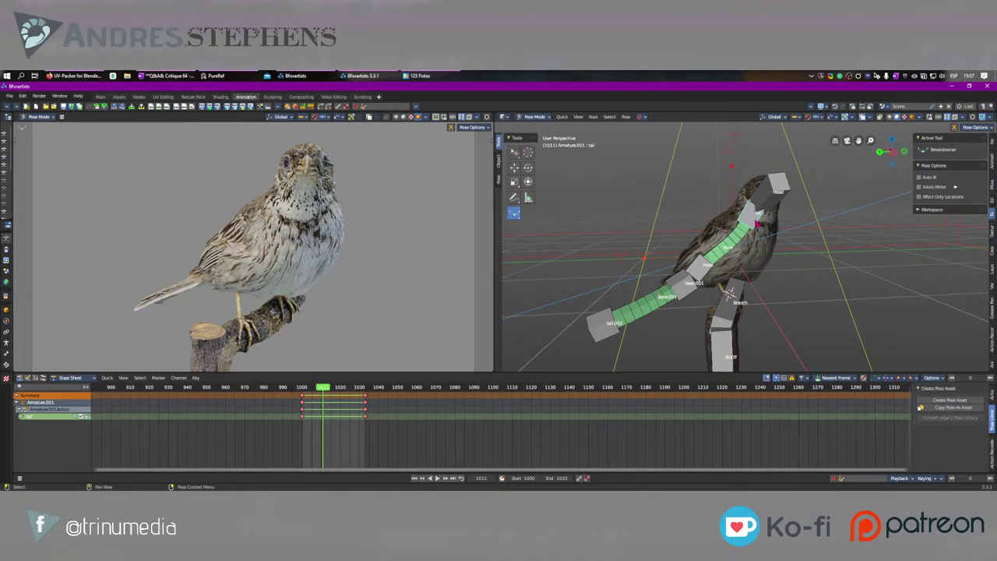
key("w")
left_click_drag(748, 222, 750, 233)
left_click(782, 205)
key("e")
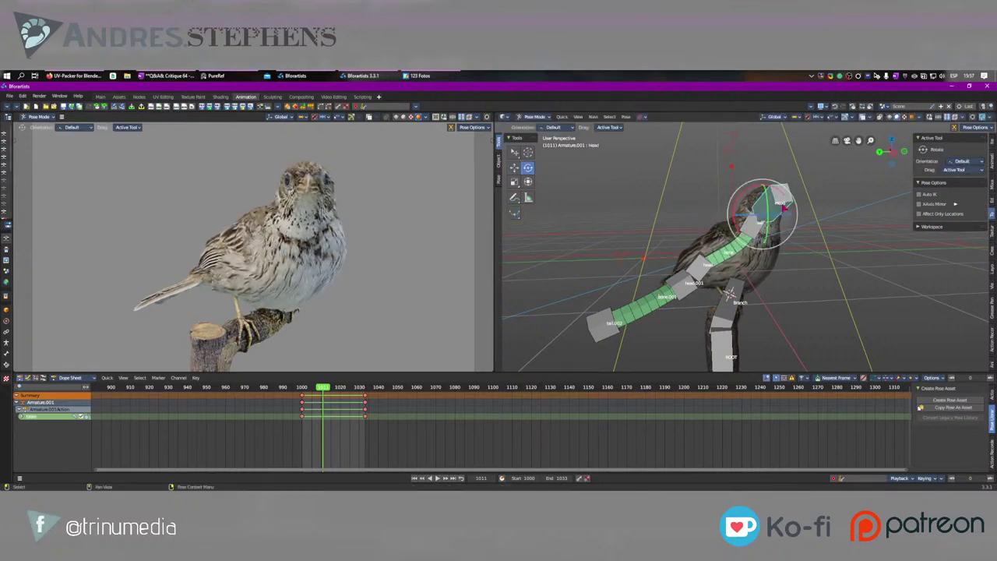
left_click_drag(781, 205, 817, 196)
Step: Move the tail.002 control up toward the body and adjust the hip control bones for the in-between pose
left_click(613, 327)
key("w")
left_click_drag(614, 326, 695, 270)
left_click(688, 283)
left_click(702, 270)
Step: Select all bones, keyframe the breakdown pose at frame 1011, and review it by playing and scrubbing the animation
key("a")
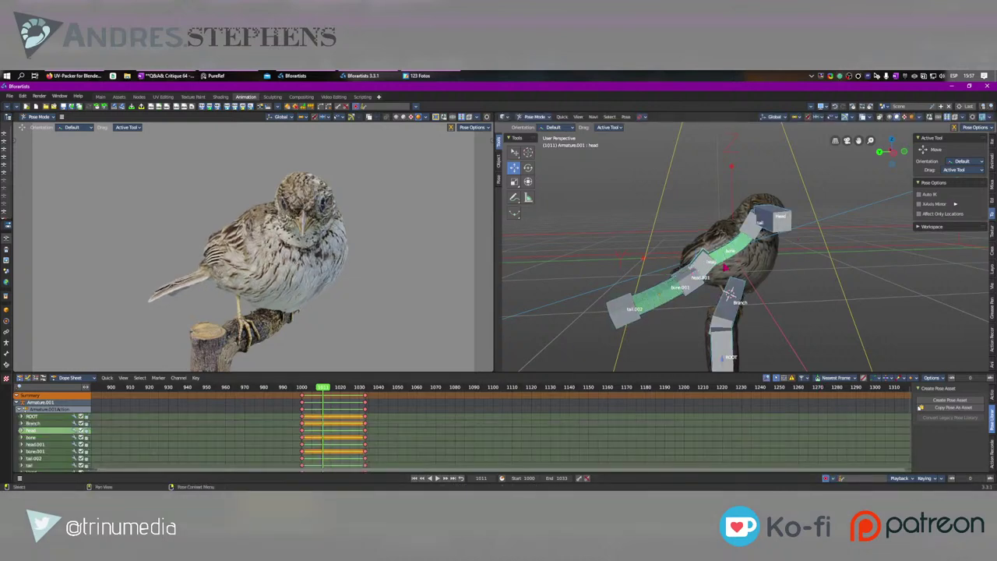
right_click(725, 267)
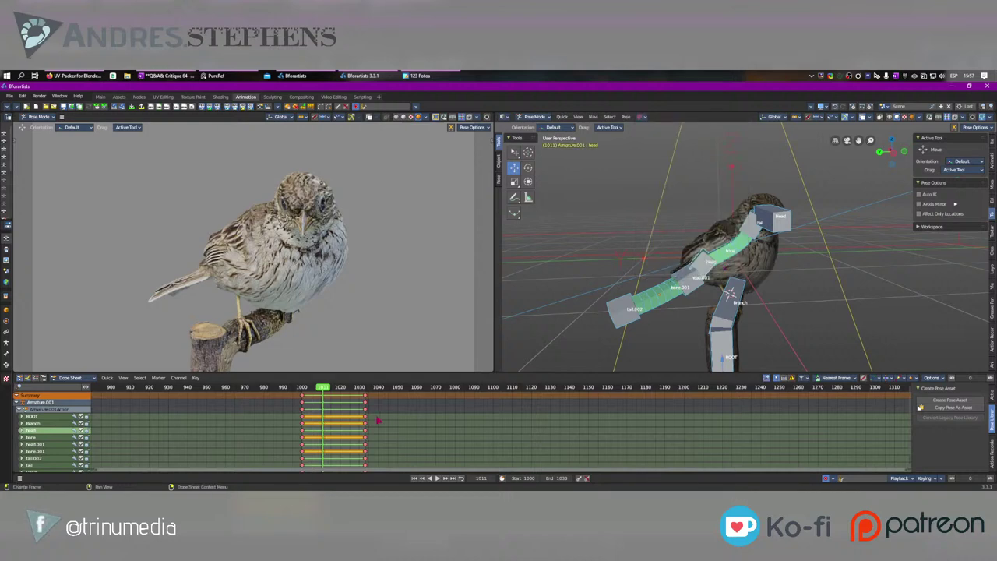
left_click(319, 399)
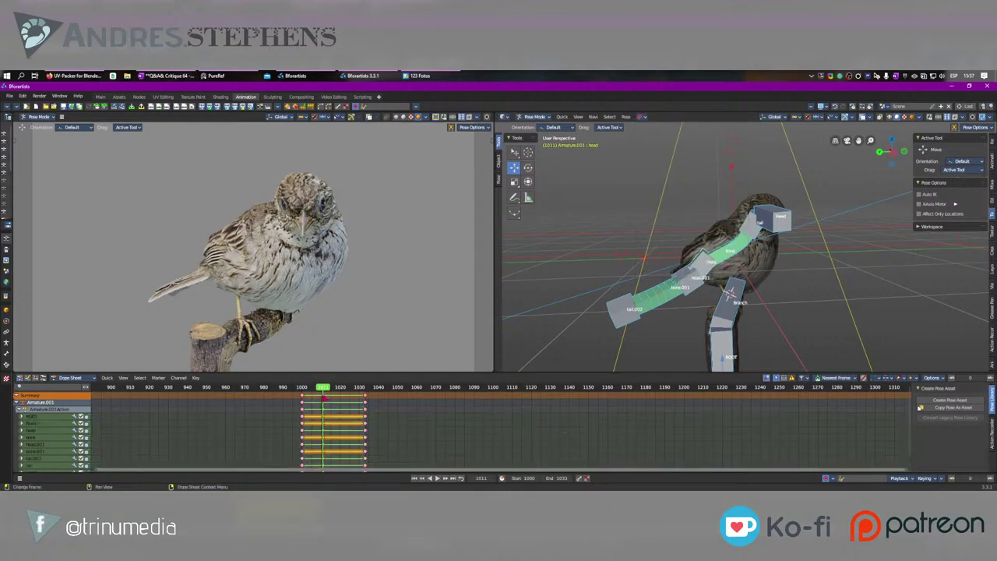
key("shift+ctrl+space")
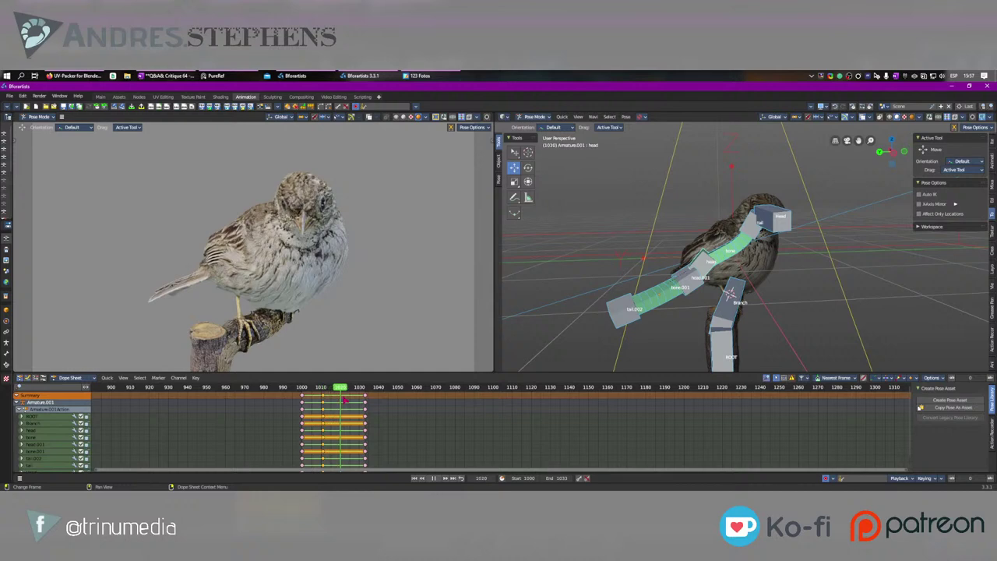
left_click_drag(345, 398, 325, 419)
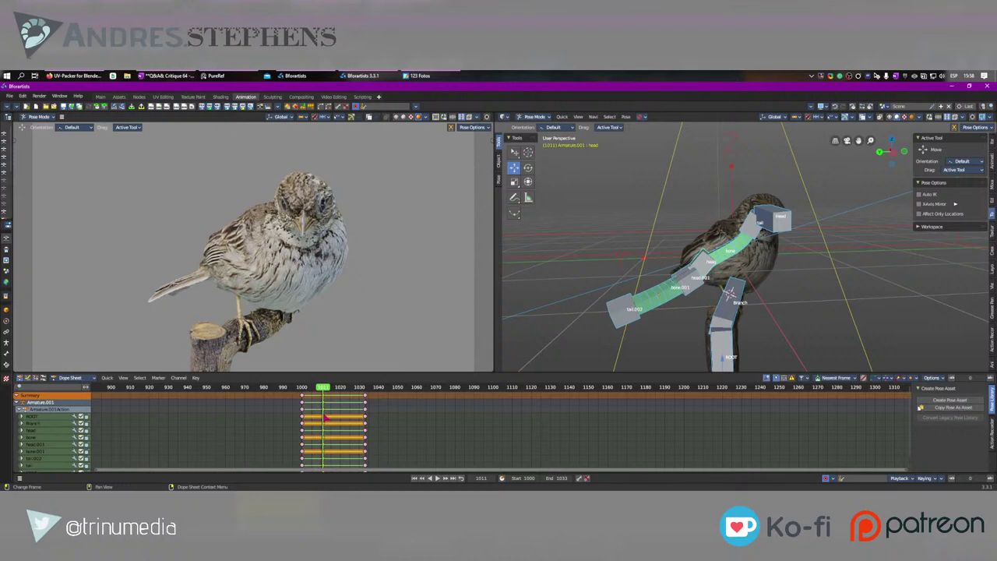
Step: Set the animation's end frame to 1043 and play back the poses, stopping at frame 1040
left_click_drag(324, 418, 366, 422)
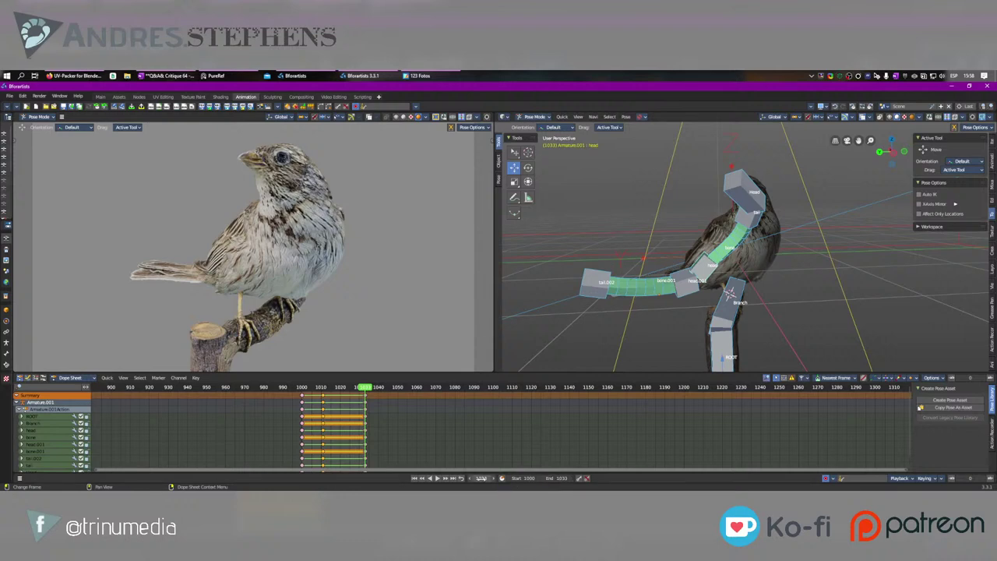
left_click_drag(480, 478, 490, 478)
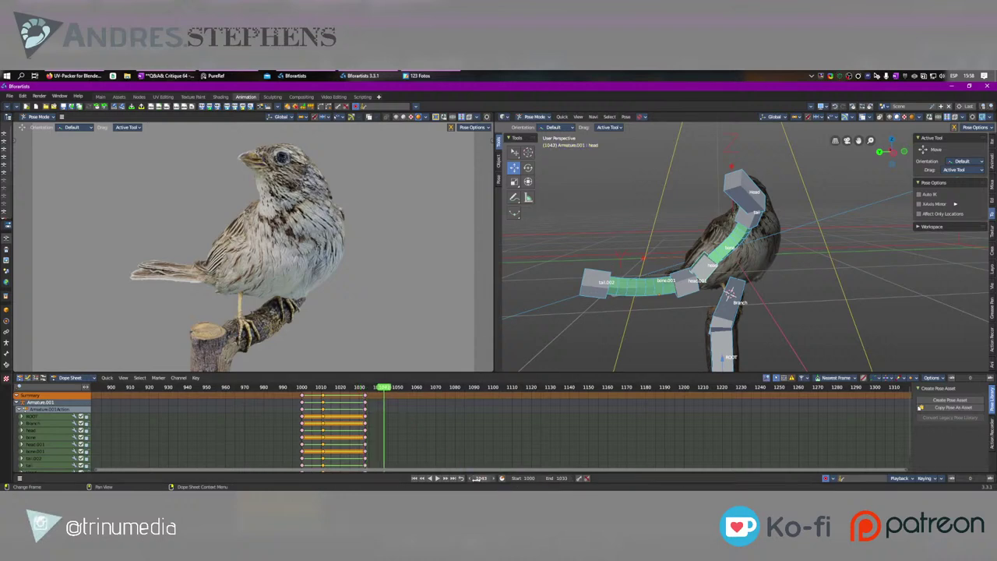
key("Escape")
key("Return")
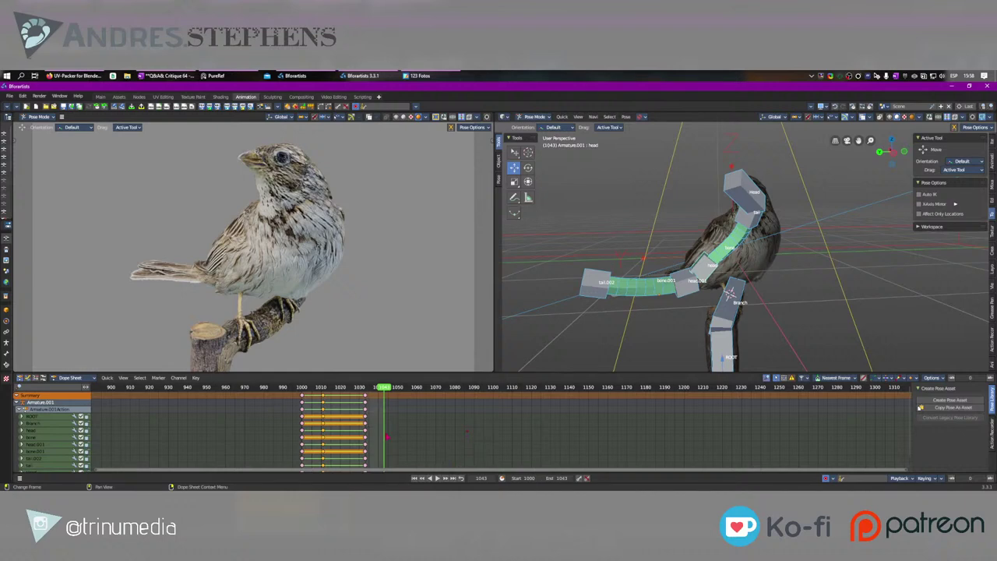
key("space")
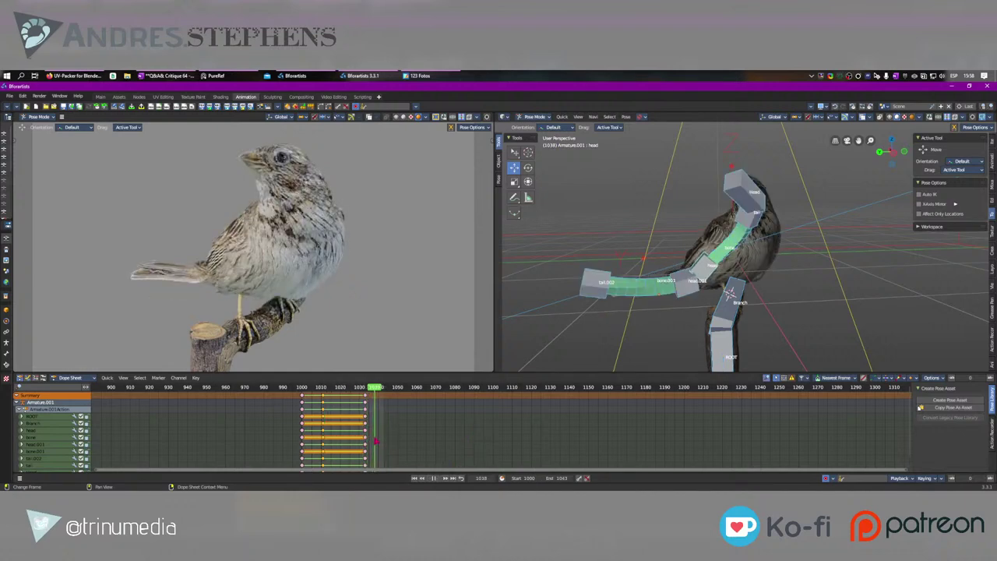
key("space")
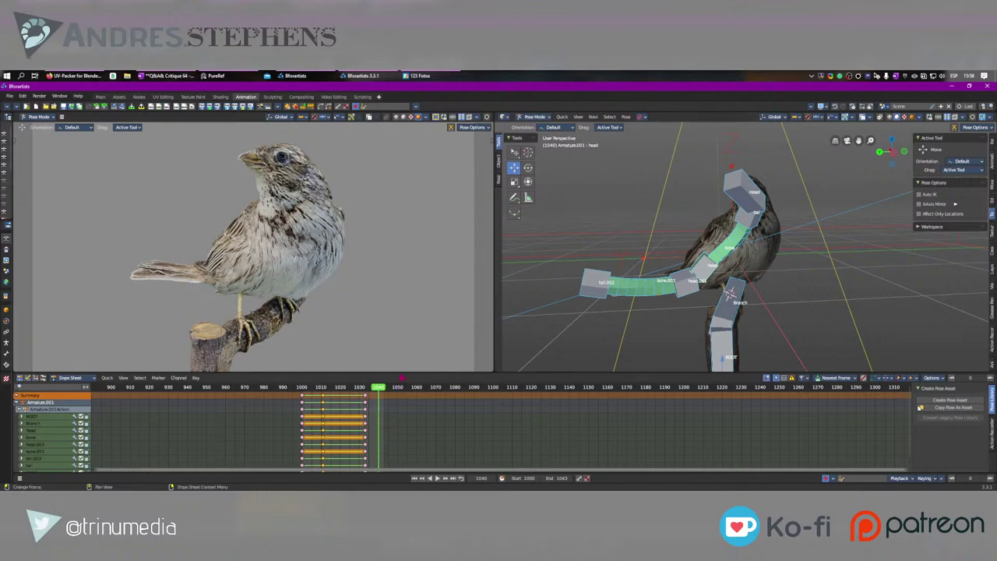
Step: Duplicate all bones' keyframes of the frame 1033 pose to frame 1046
key("shift+d")
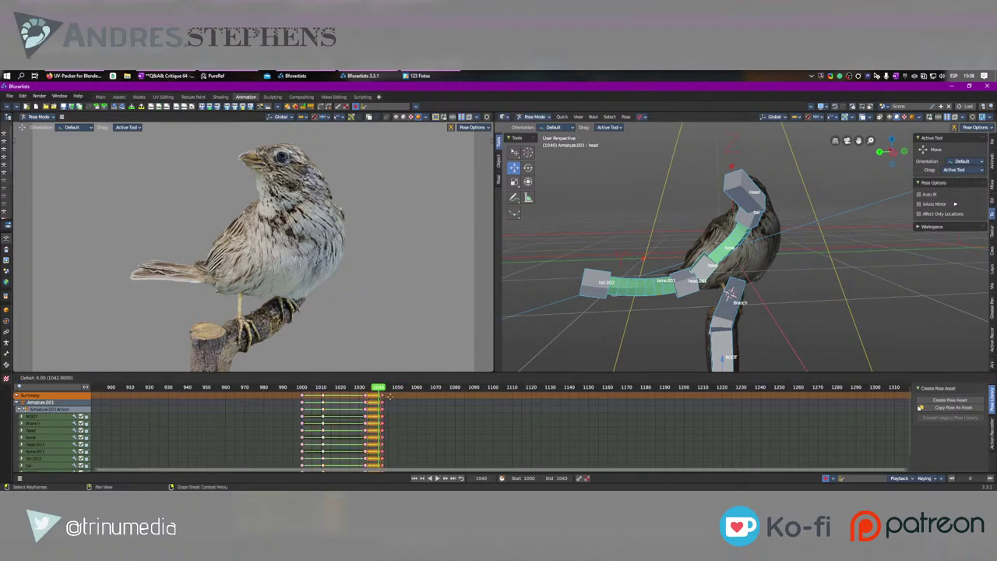
left_click(392, 399)
right_click_drag(379, 407, 379, 408, "shift")
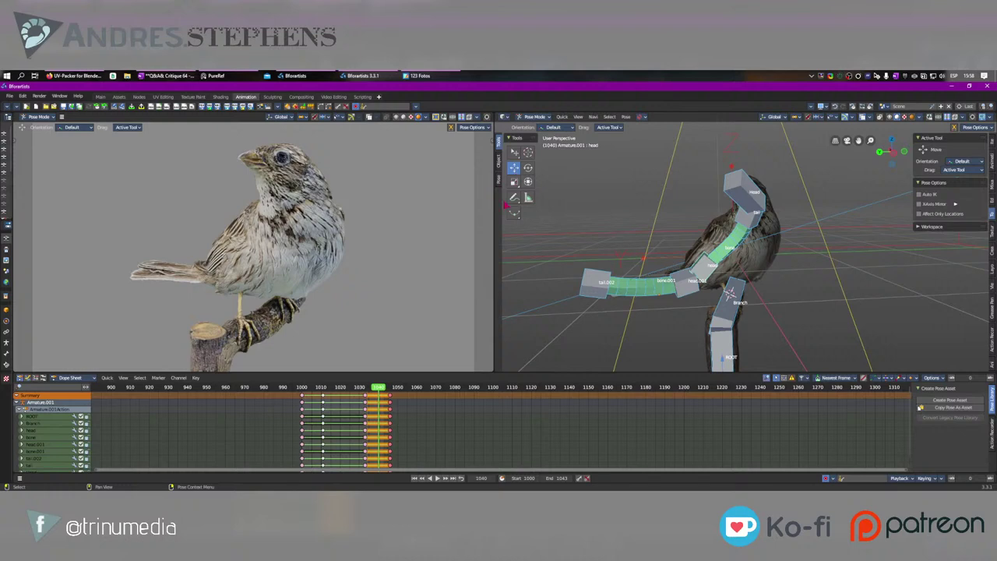
left_click_drag(515, 214, 559, 236)
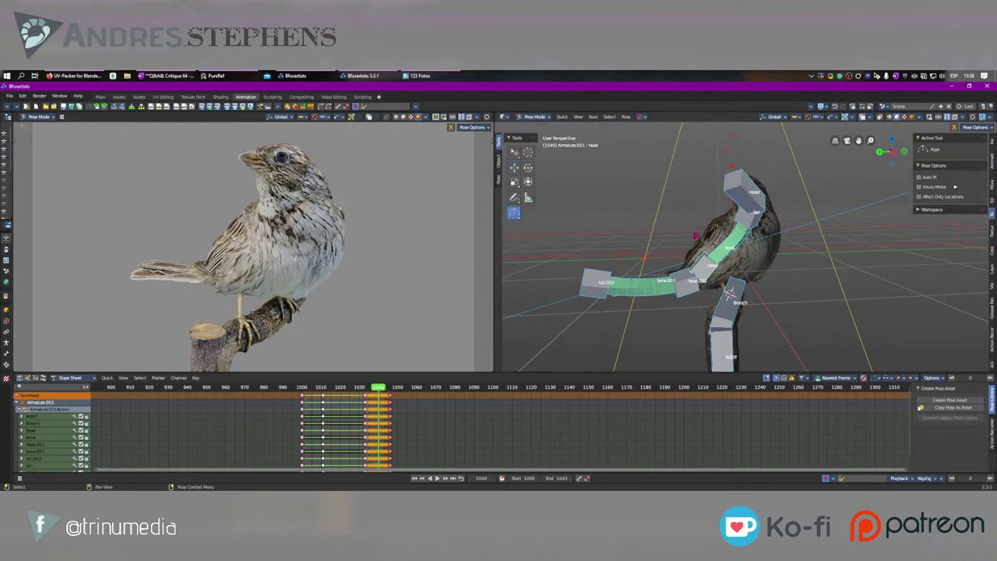
left_click(680, 219)
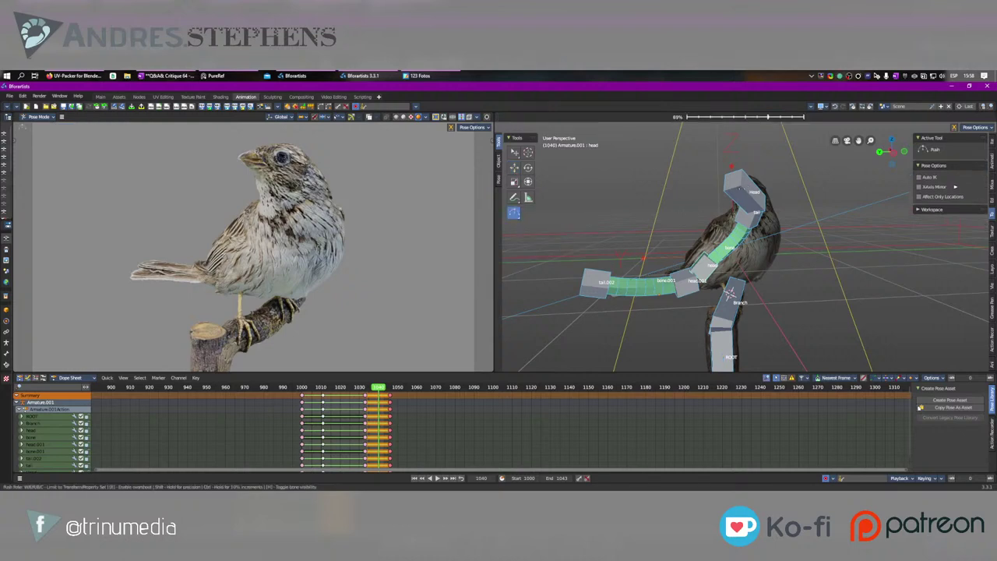
key("Escape")
Step: At frame 1040, move the neck control bone up and rotate the head bone to stretch the bird upward
left_click(750, 223)
key("w")
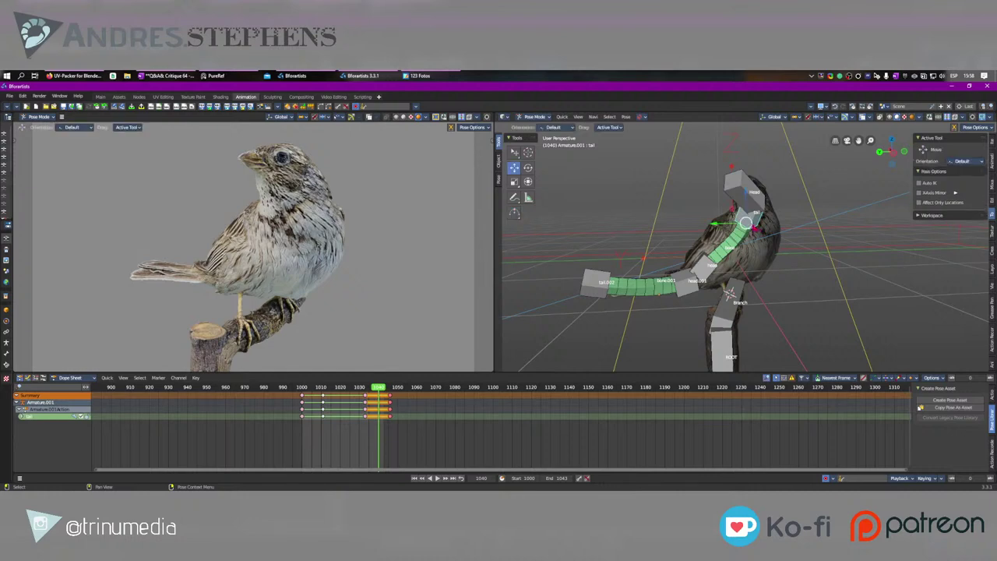
left_click_drag(290, 192, 285, 182)
left_click(738, 189)
key("e")
left_click_drag(425, 163, 429, 179)
Step: Shift the body's lower control bone up slightly, then raise and rotate the tail.002 bone to lift the tail at frame 1040
key("shift+space")
key("g")
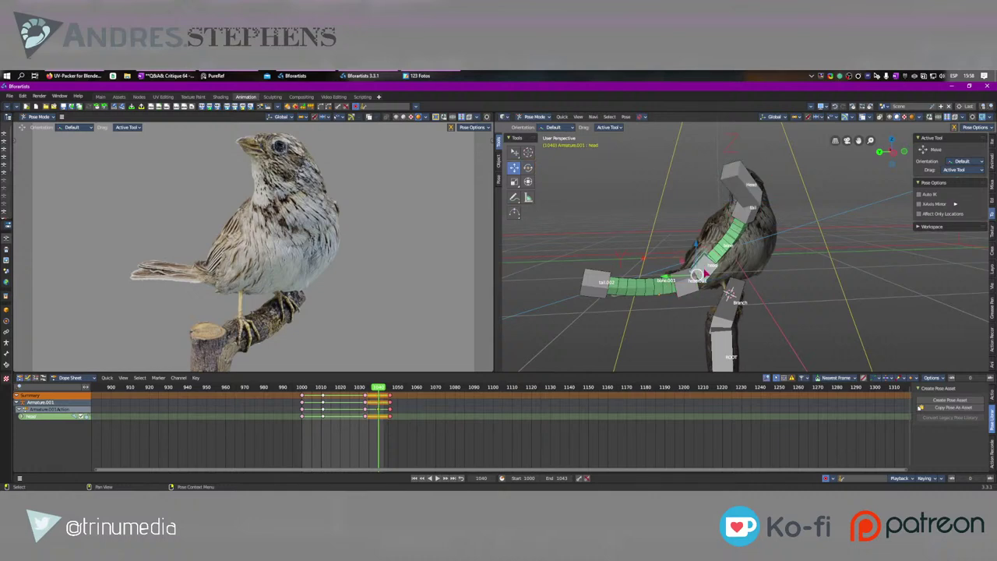
left_click_drag(706, 269, 699, 265)
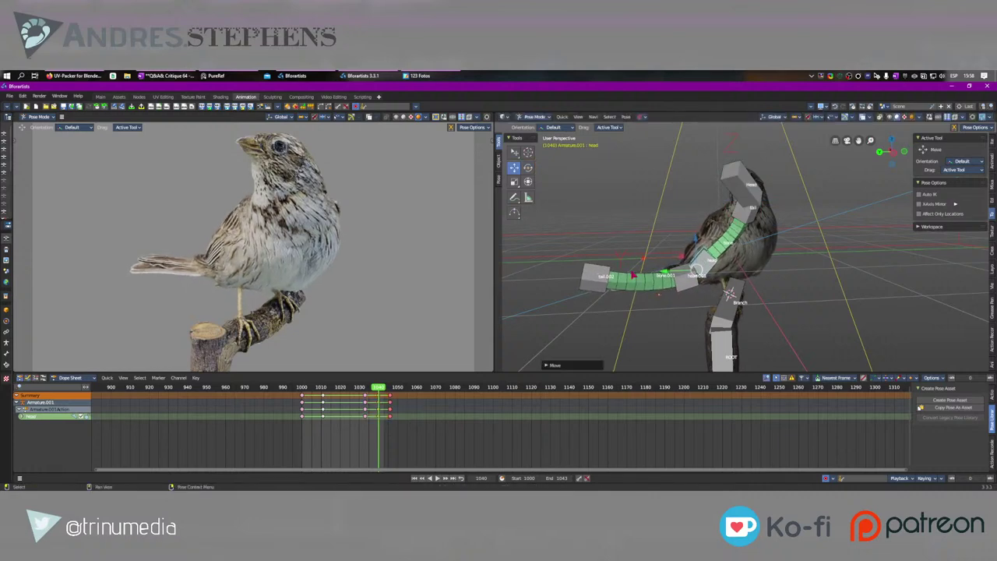
left_click_drag(604, 274, 605, 258)
key("e")
left_click_drag(627, 296, 609, 254)
key("w")
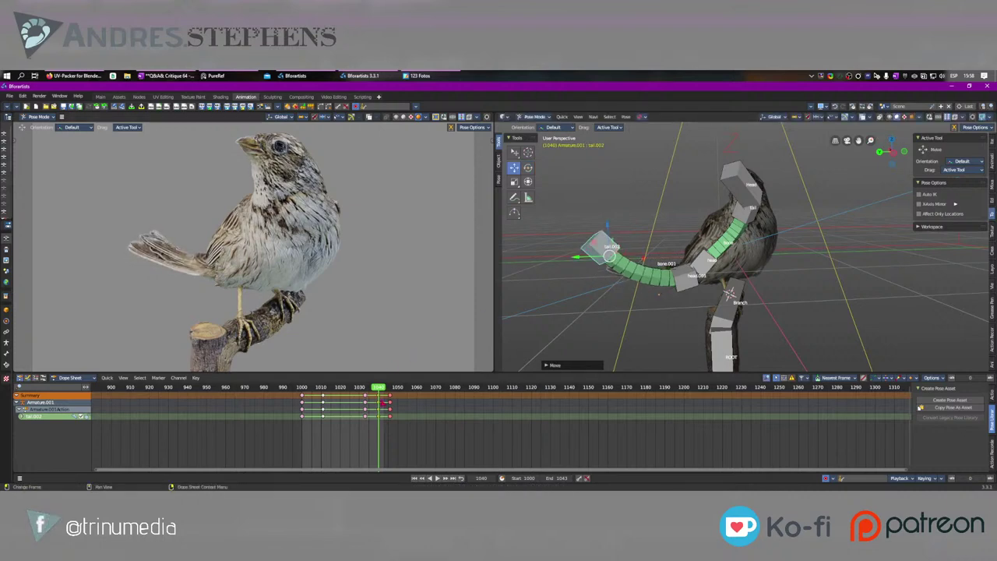
Step: Review the animation up to frame 1046 and delete the tail.002 bone's keyframe there
key("shift+ctrl+space")
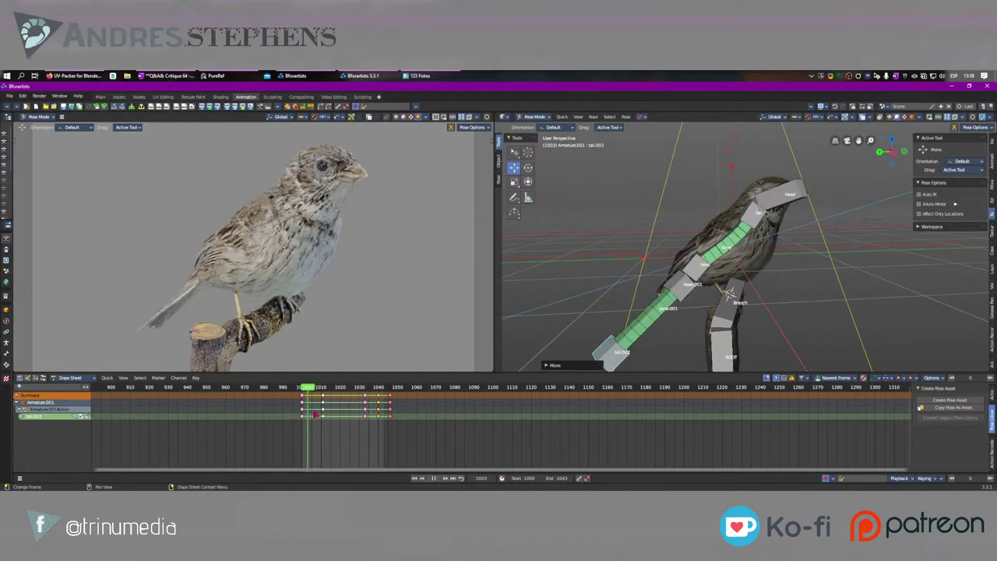
left_click_drag(314, 413, 394, 417)
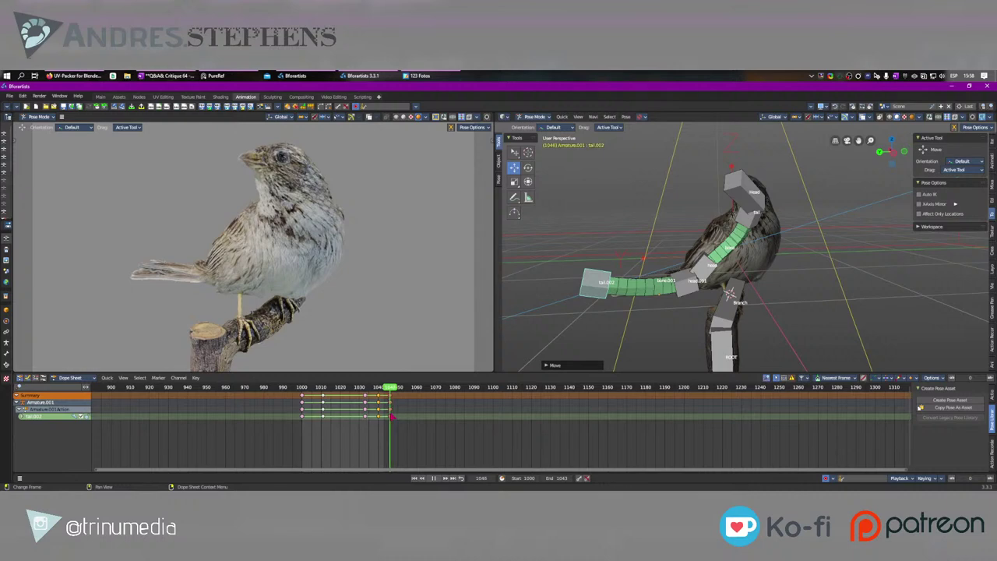
left_click(391, 400)
key("Delete")
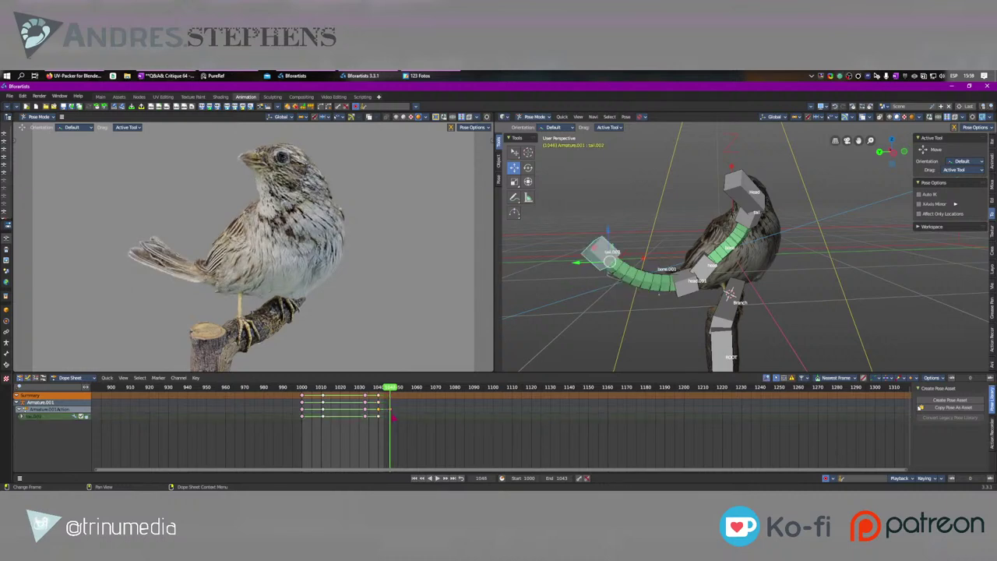
Step: At frame 1046, lower the raised tail tip slightly, rotate the head bone, and move the neck control bone down
left_click_drag(606, 256, 606, 266)
left_click(750, 200)
key("e")
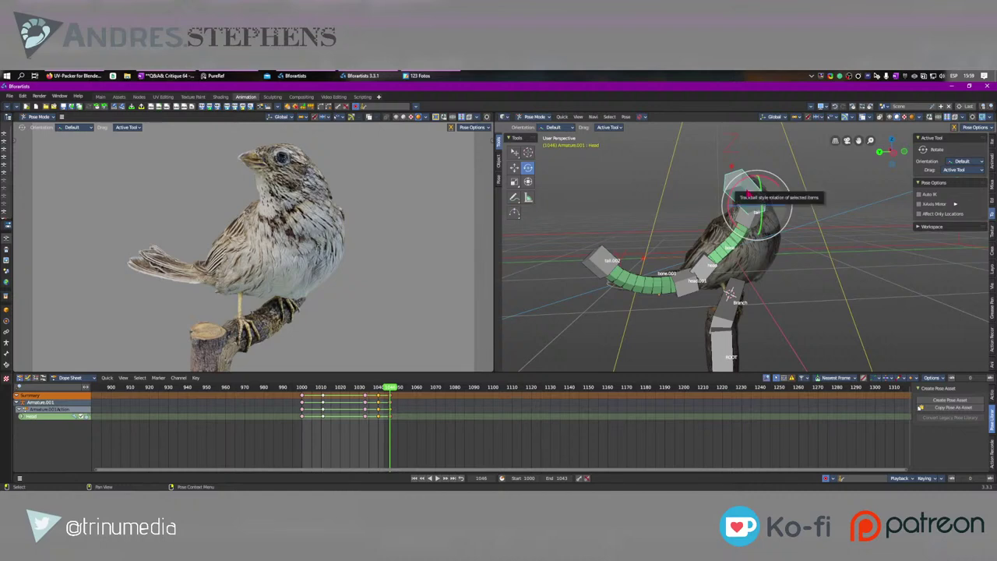
left_click_drag(749, 200, 747, 224)
left_click(749, 221)
key("w")
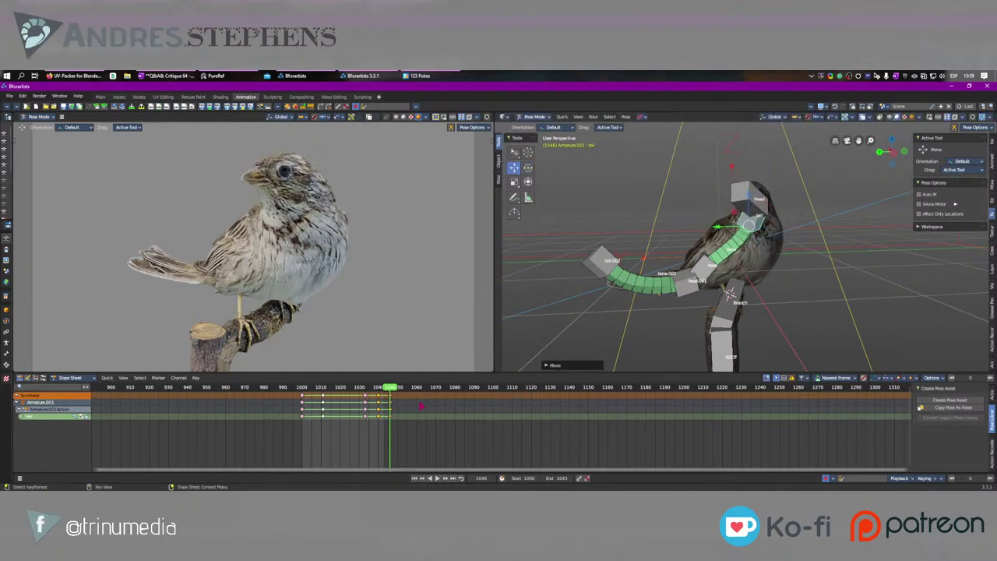
Step: Extend the animation's end frame to 1067 and play back the result
left_click(562, 478)
key("space")
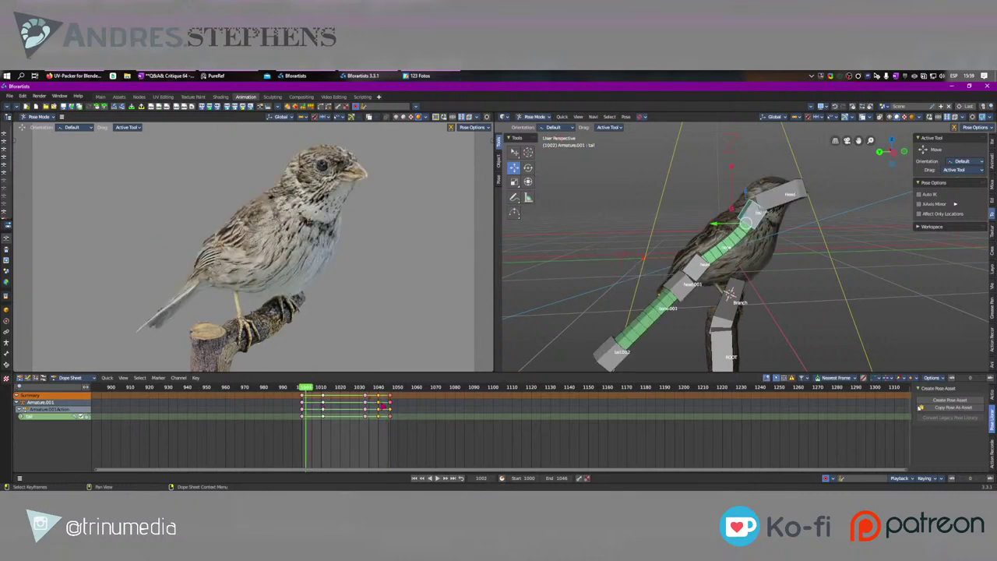
left_click_drag(559, 477, 573, 478)
key("space")
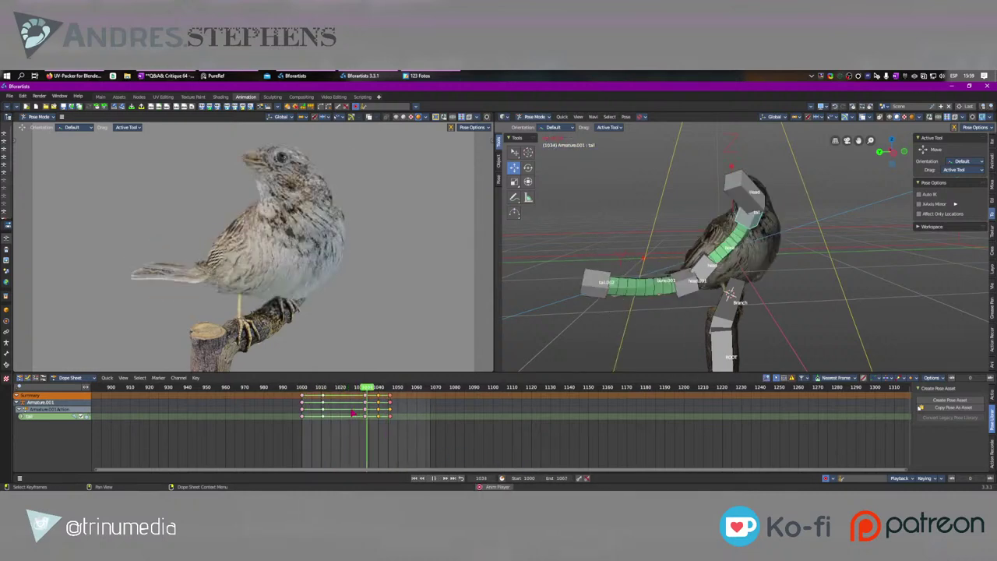
key("space")
Step: Move all bones' last keyframes to frame 1057 and play back the range up to frame 1083
left_click_drag(352, 387, 396, 396)
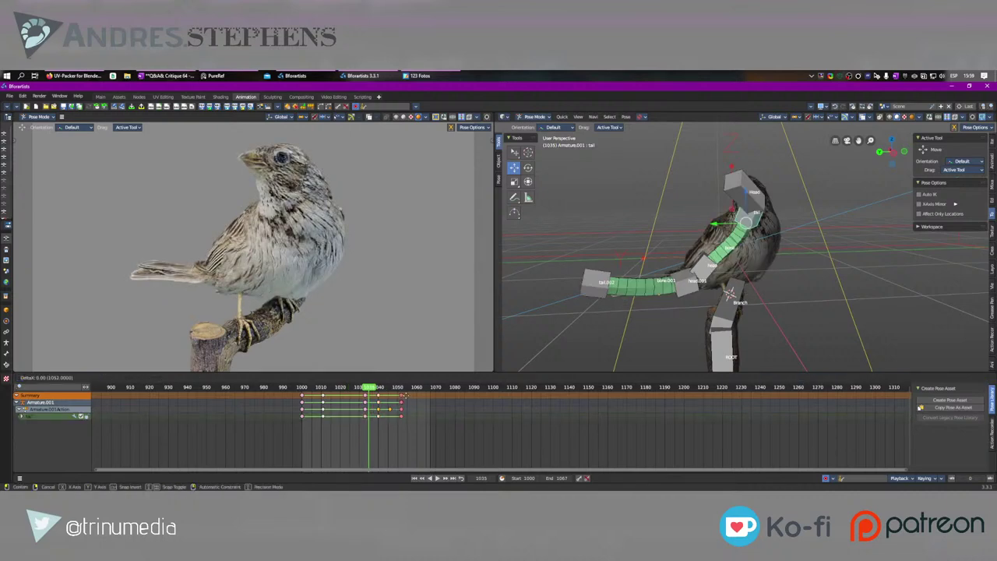
left_click(392, 399)
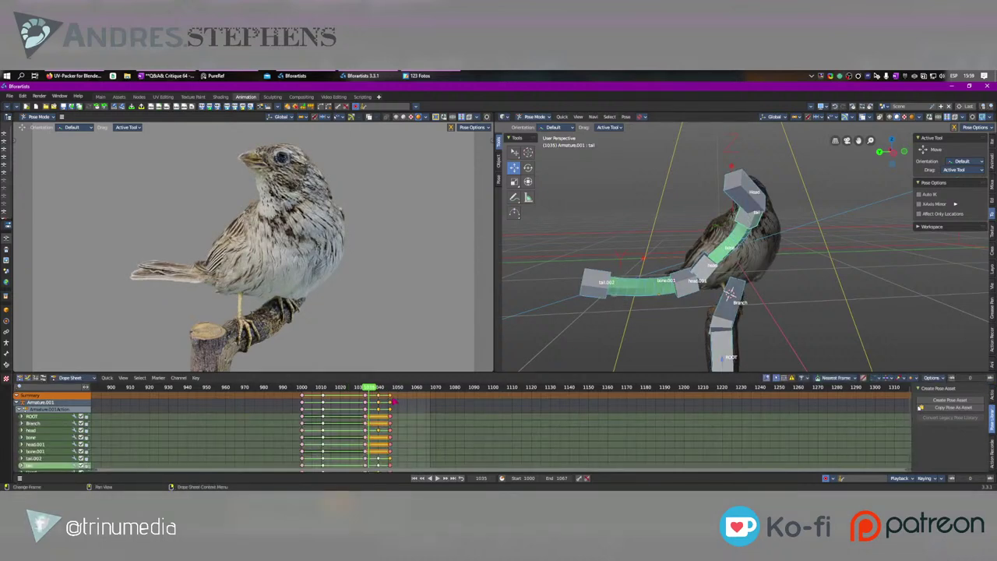
left_click_drag(391, 401, 412, 401)
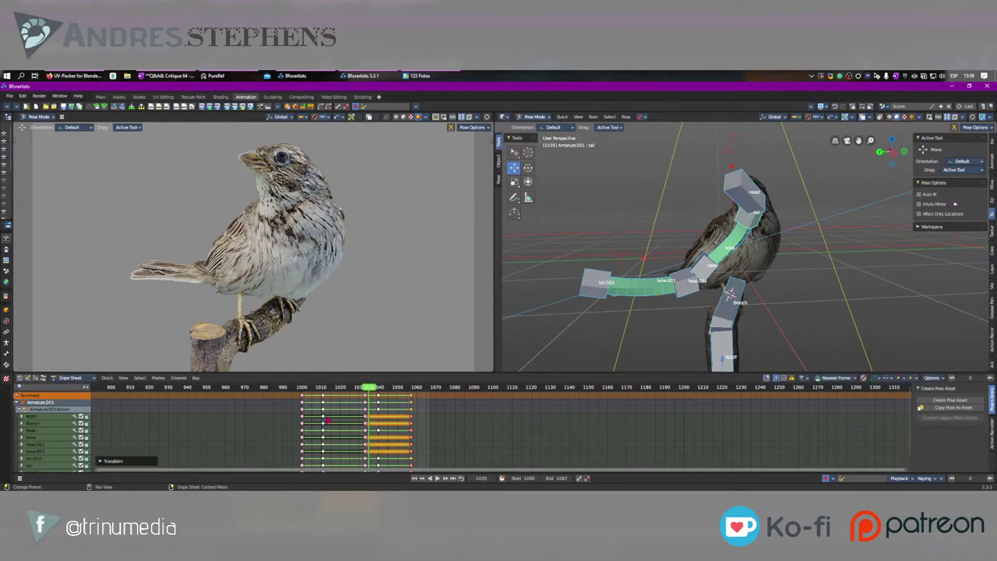
key("space")
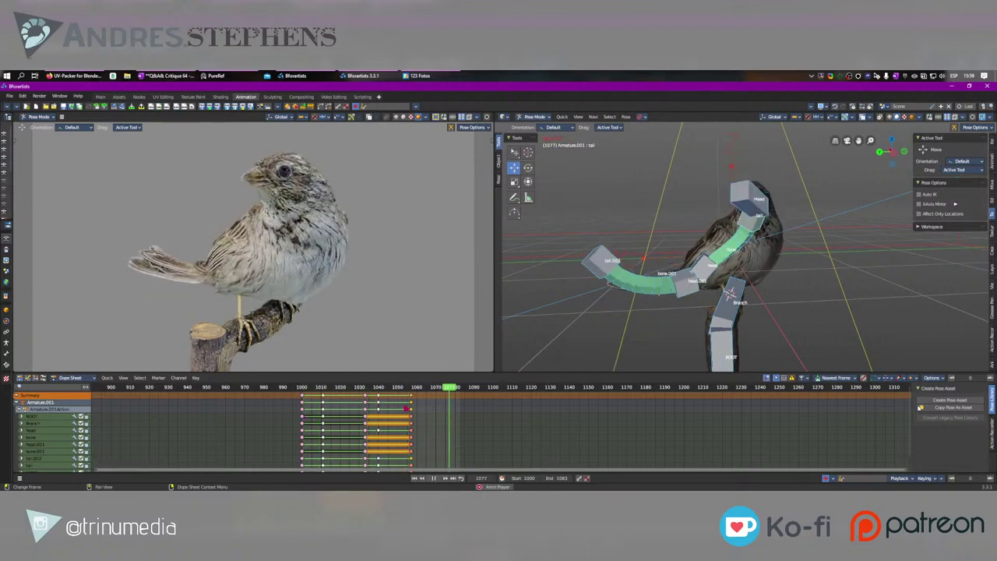
key("space")
Step: Rotate the head bone downward at frame 1040, play back the change, and go to frame 1057
left_click(377, 411)
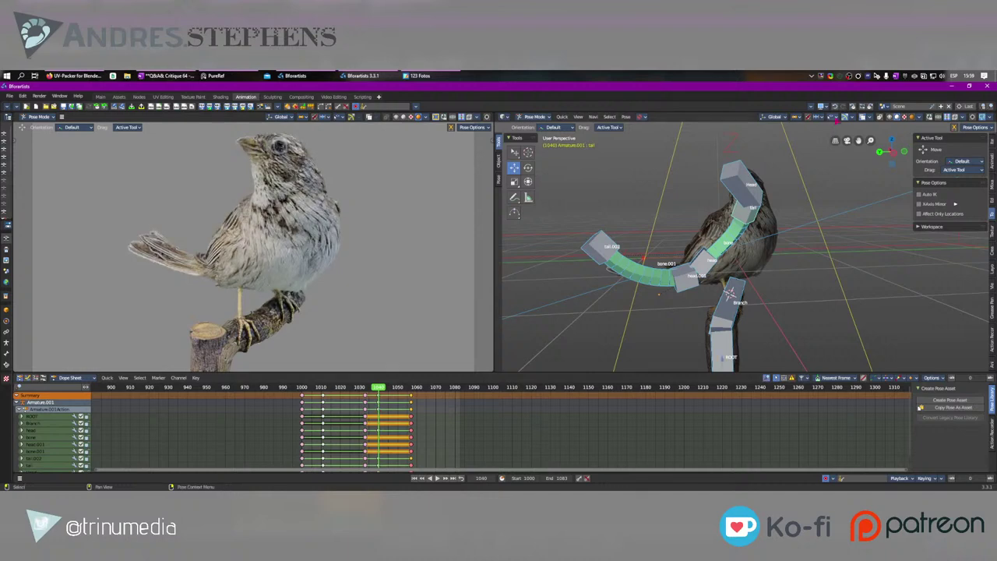
left_click(740, 179)
key("e")
left_click_drag(744, 192, 740, 207)
right_click(356, 419)
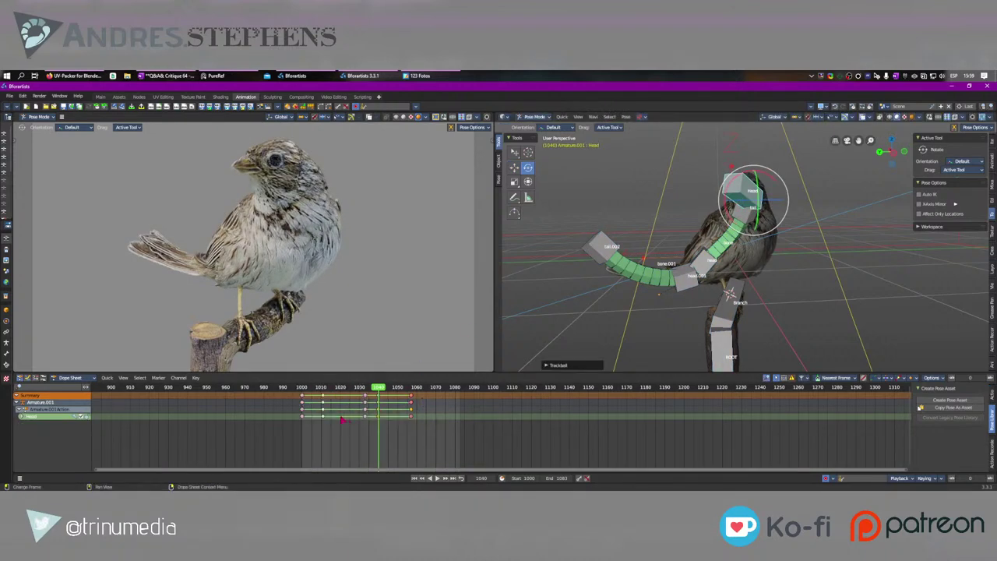
right_click(338, 419, "shift")
key("space")
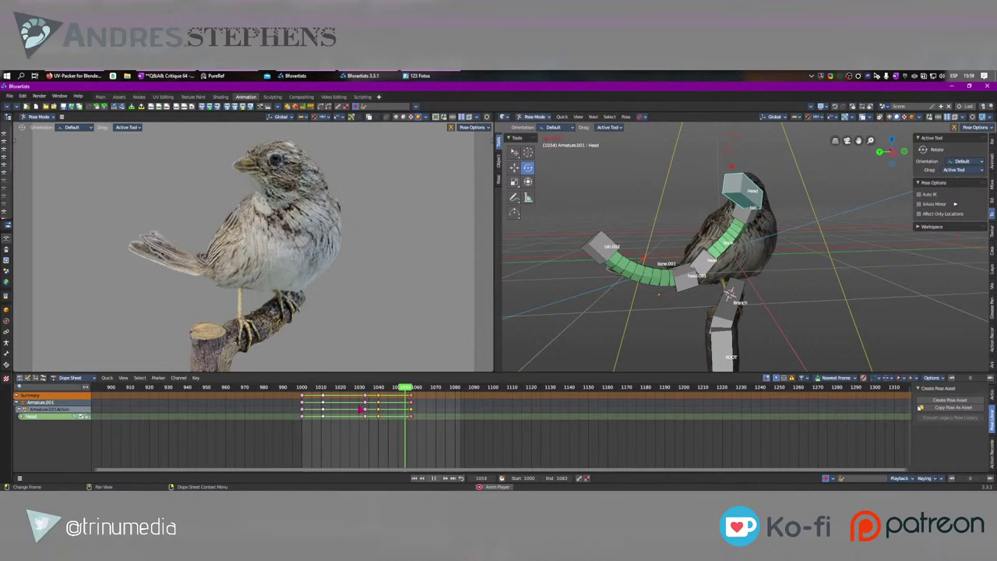
key("space")
left_click(411, 405)
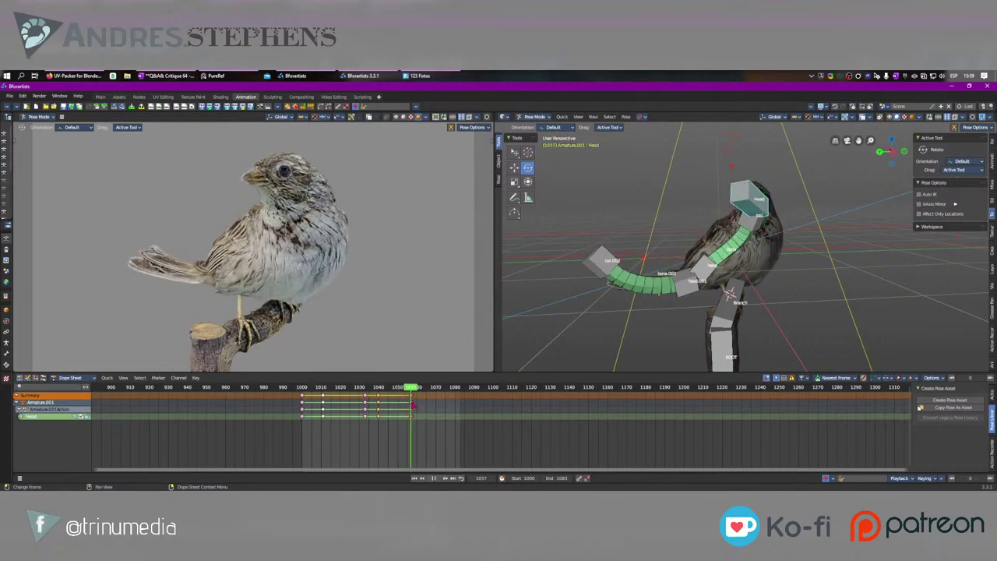
Step: At frame 1057, nudge the body control bone slightly up, and select the neck control bone
left_click(702, 266)
key("g")
left_click_drag(698, 275, 700, 273)
left_click(751, 228)
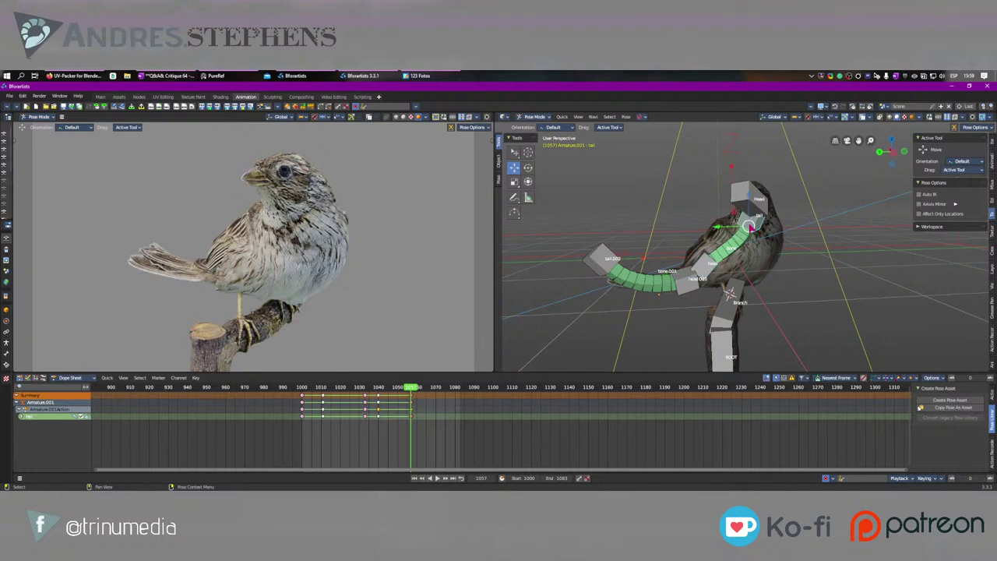
Step: Review the animation up to the final pose, and set the neck control bone's last keyframe type to Moving Hold
left_click(302, 415)
right_click(302, 415)
left_click(315, 409)
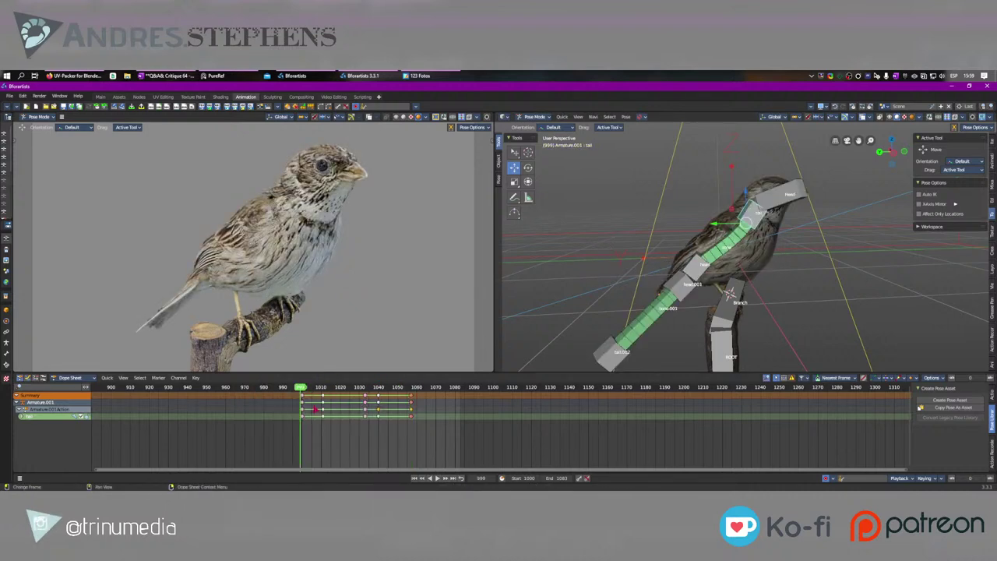
left_click_drag(302, 414, 305, 414)
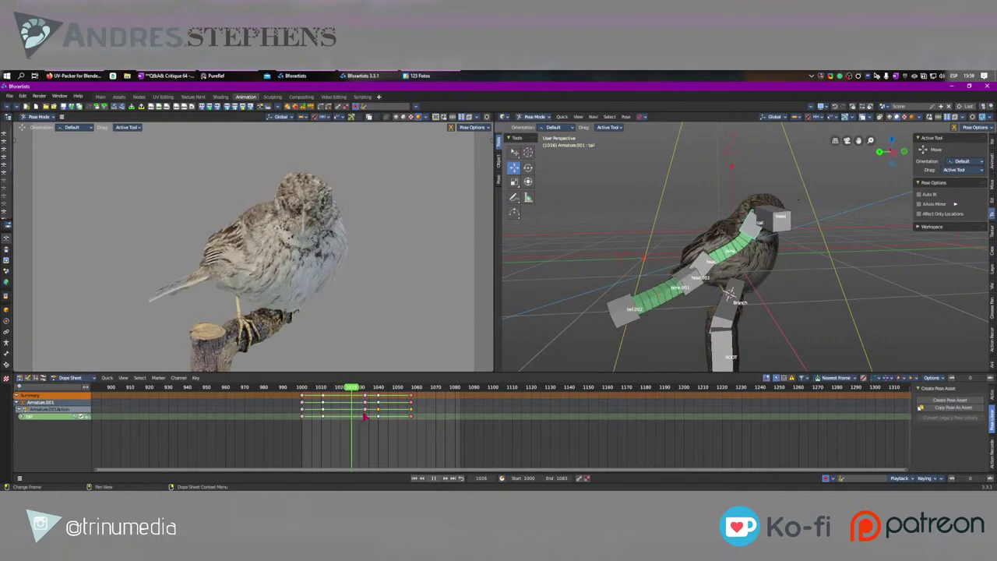
key("space")
left_click(412, 398)
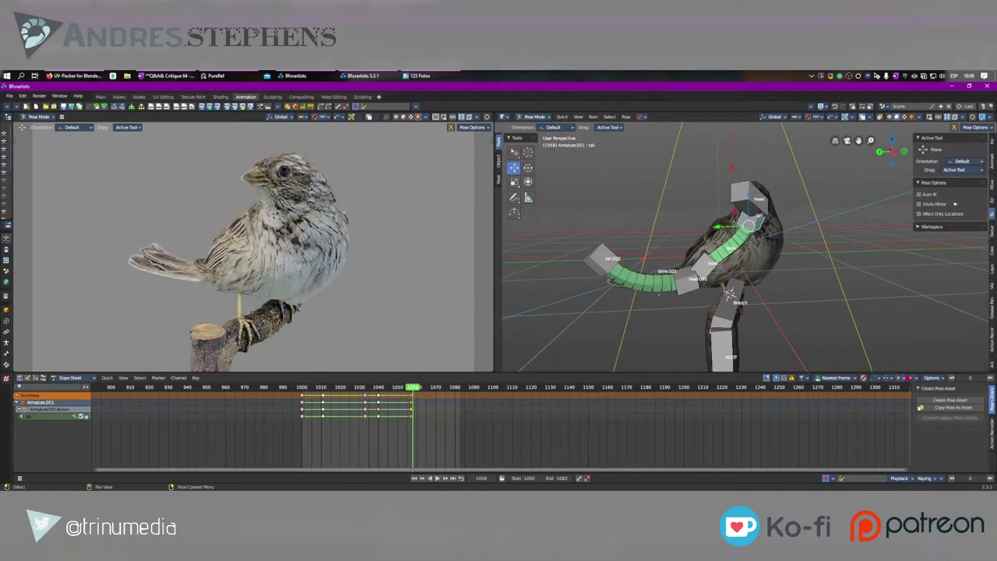
left_click(909, 379)
left_click(937, 406)
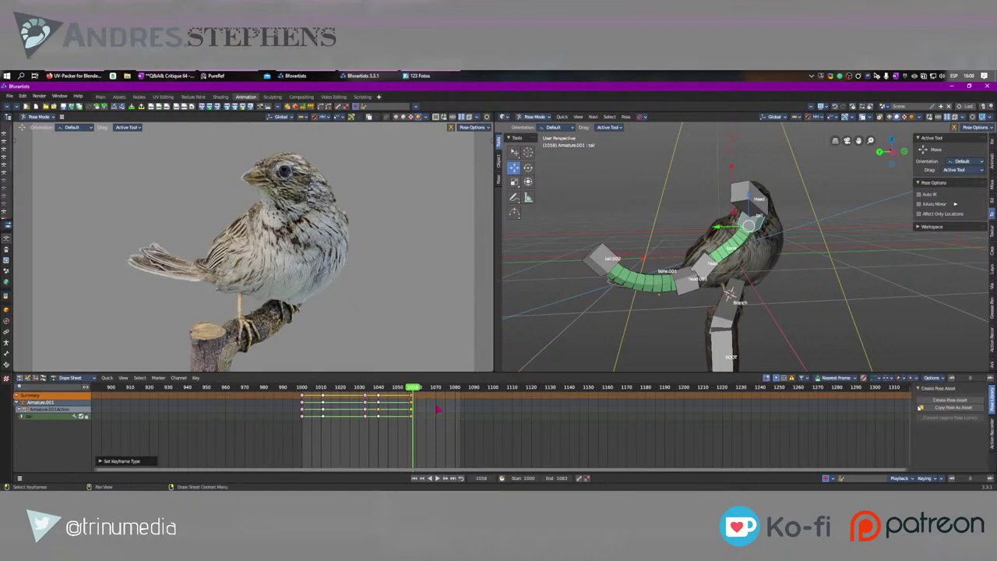
Step: Scrub and play the animation with the rig seen from the front, examining how the poses change between frames 1000 and 1033
right_click_drag(415, 413, 306, 426, "shift")
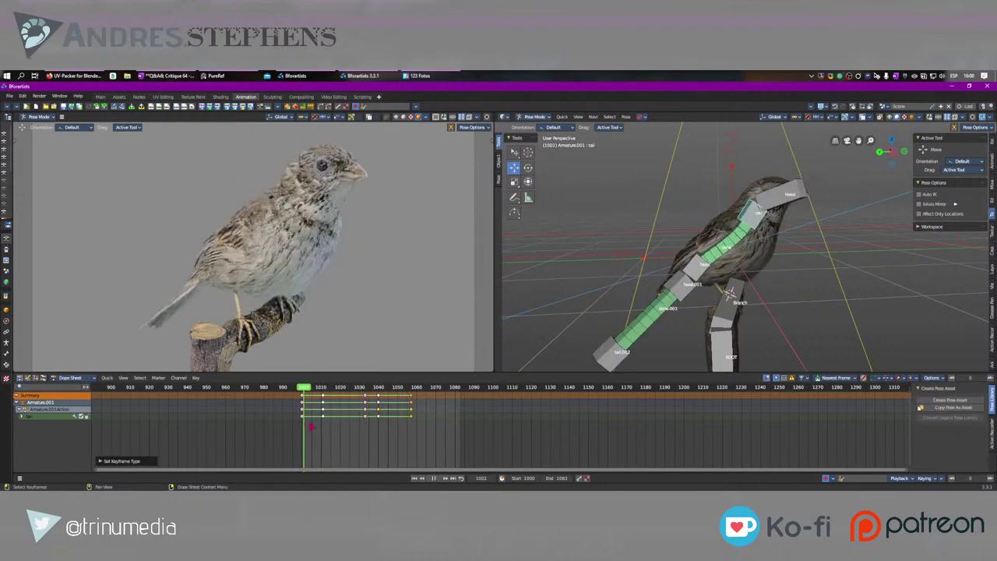
left_click_drag(311, 426, 355, 421)
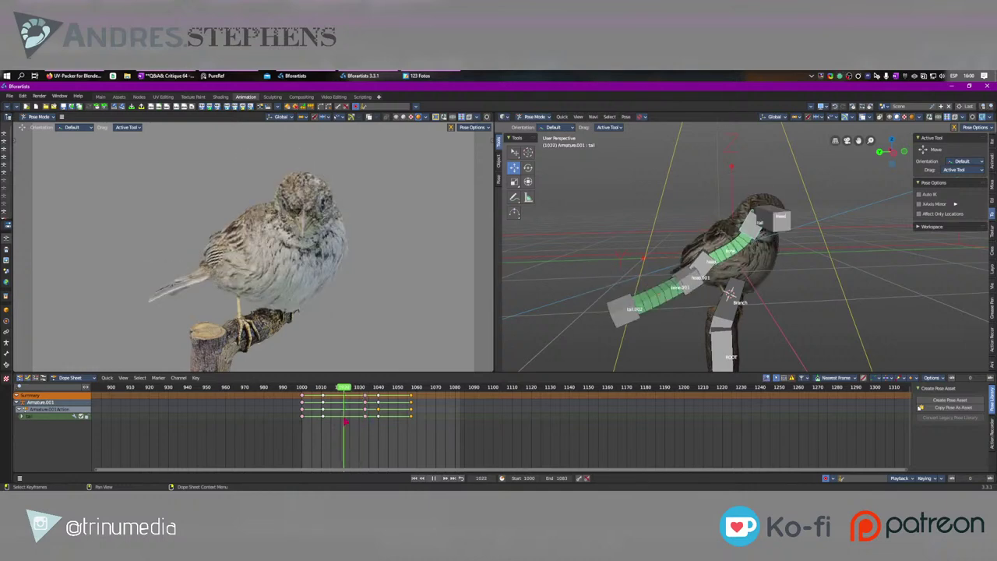
middle_click_drag(730, 292, 572, 279)
key("shift+ctrl+space")
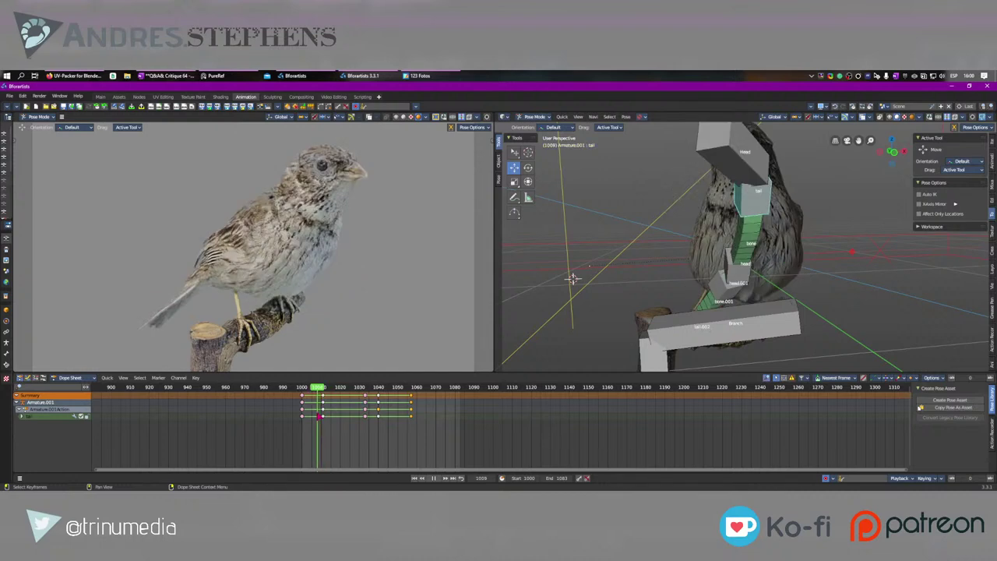
left_click_drag(324, 416, 332, 417)
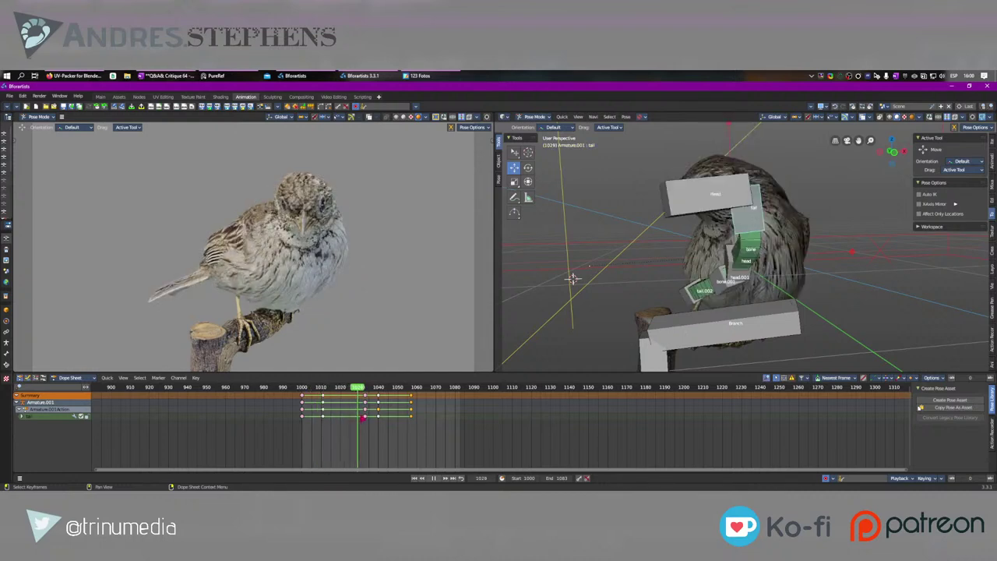
right_click_drag(367, 419, 339, 419, "shift")
left_click_drag(340, 421, 312, 415)
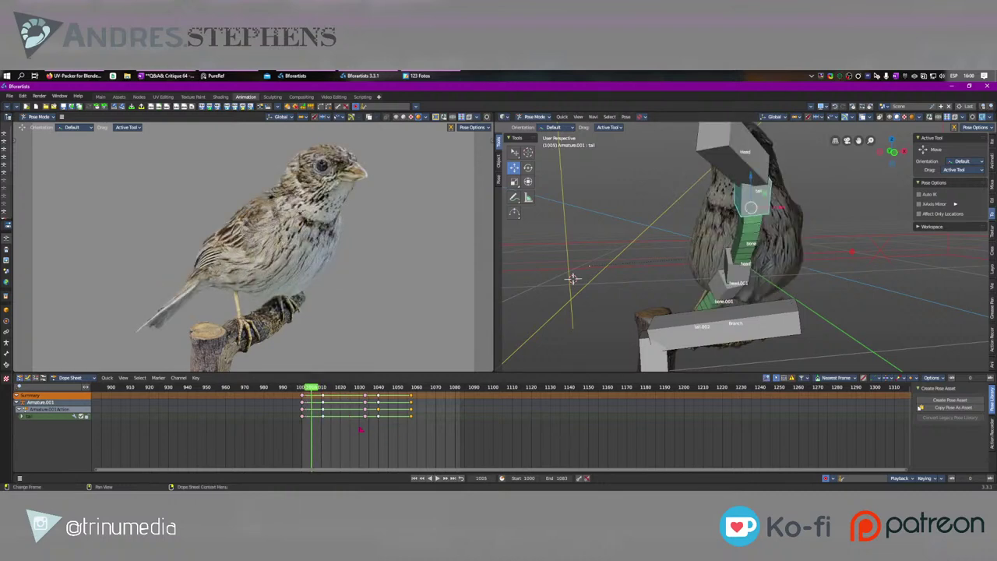
key("space")
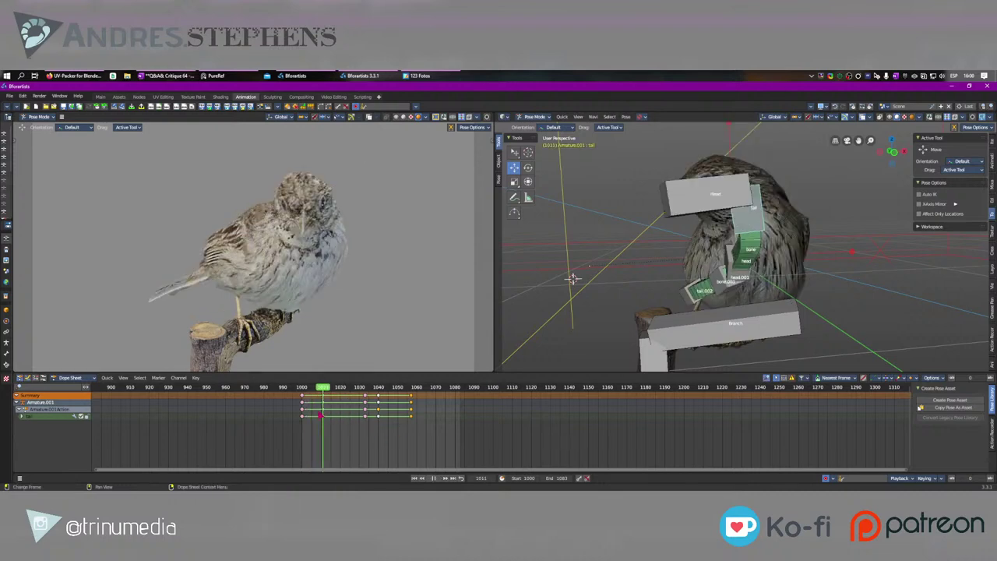
mouse_move(320, 415)
left_mouse_down()
mouse_move(329, 416)
mouse_move(318, 416)
left_mouse_up()
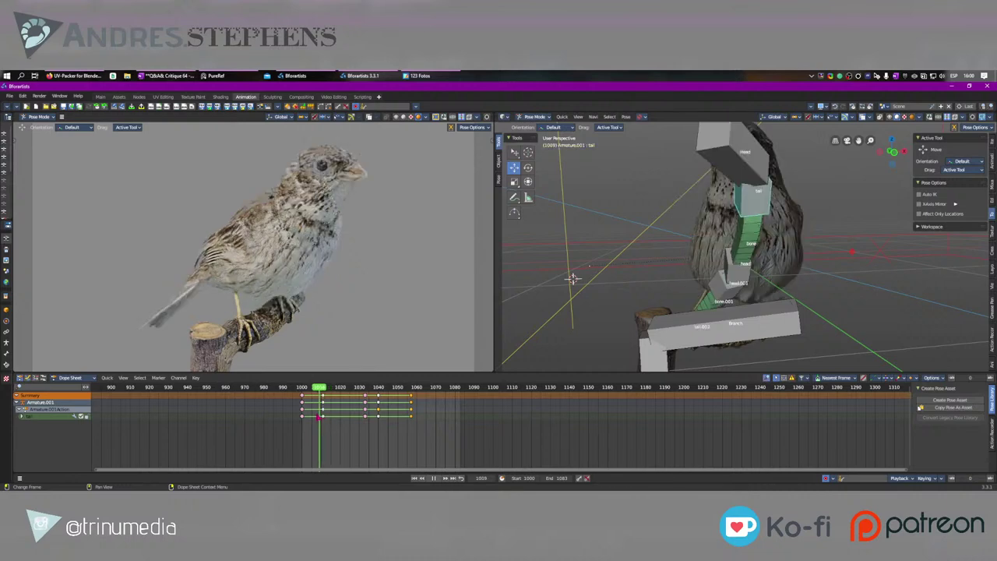
key("space")
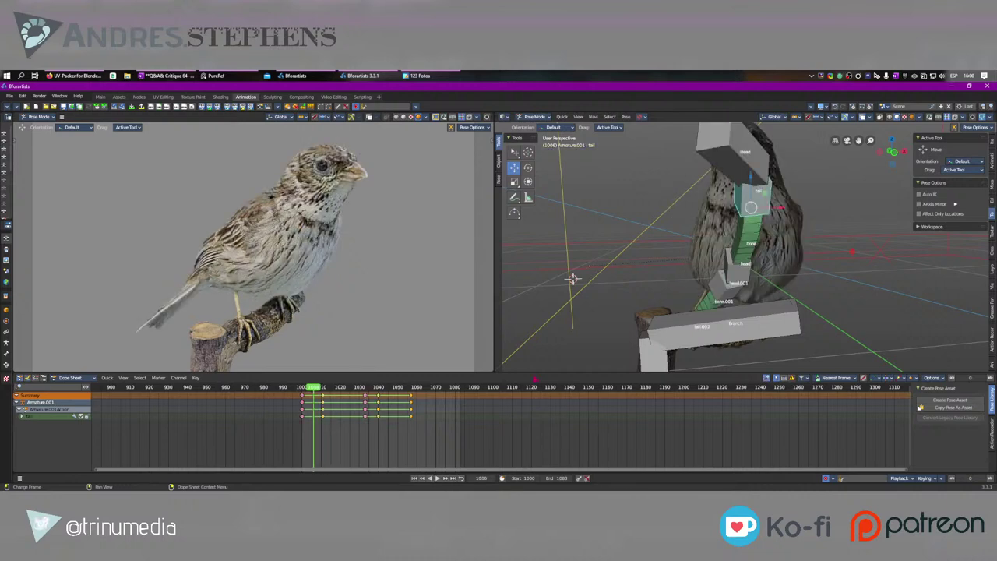
Step: Set the interpolation of the neck control bone's keyframes to Bezier and play back the result
left_click(887, 379)
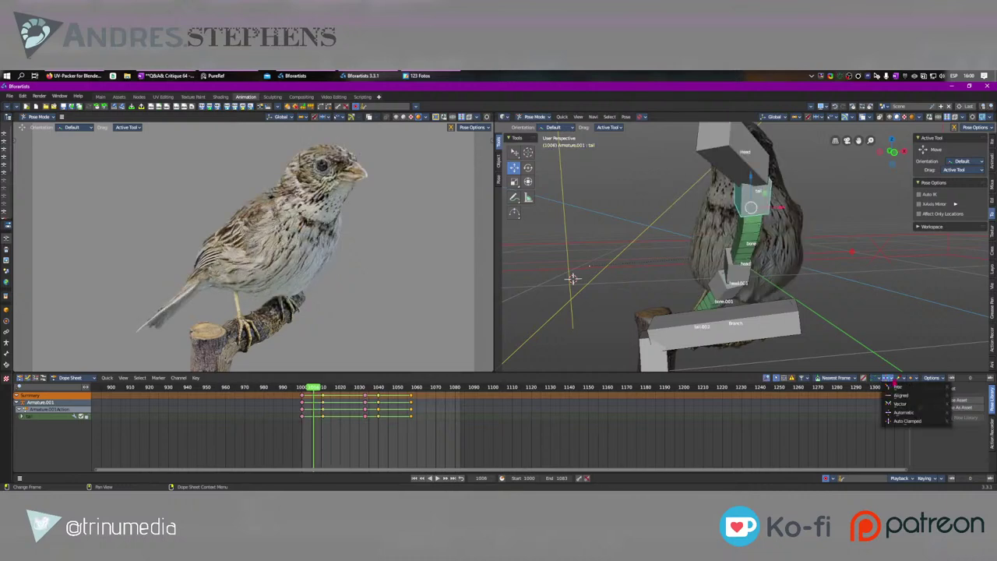
left_click(901, 378)
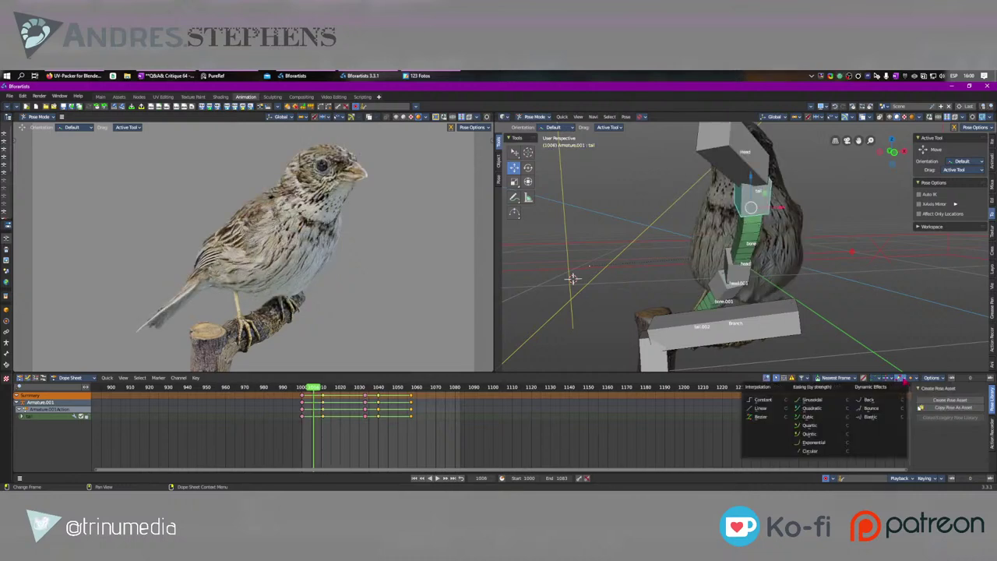
left_click(763, 399)
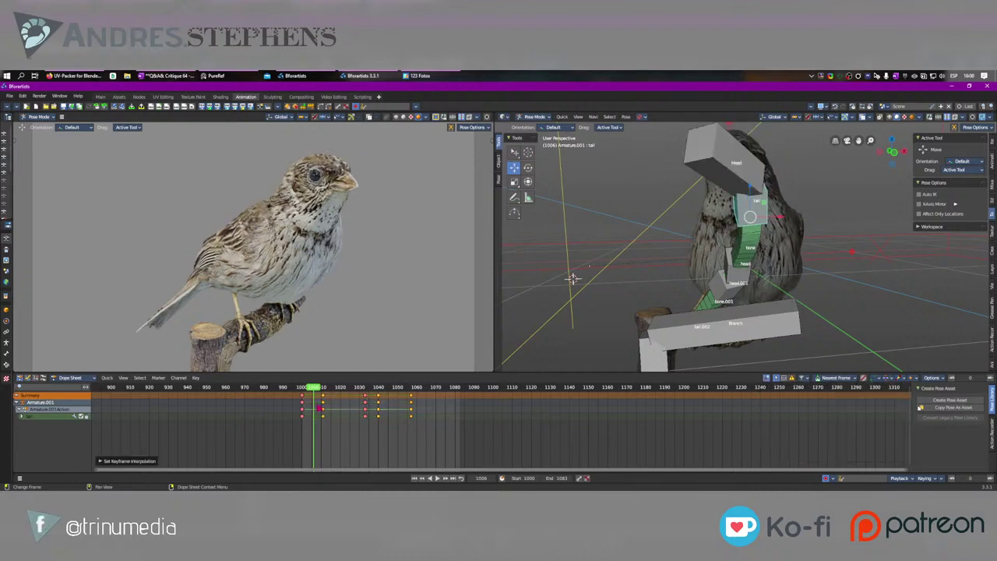
key("space")
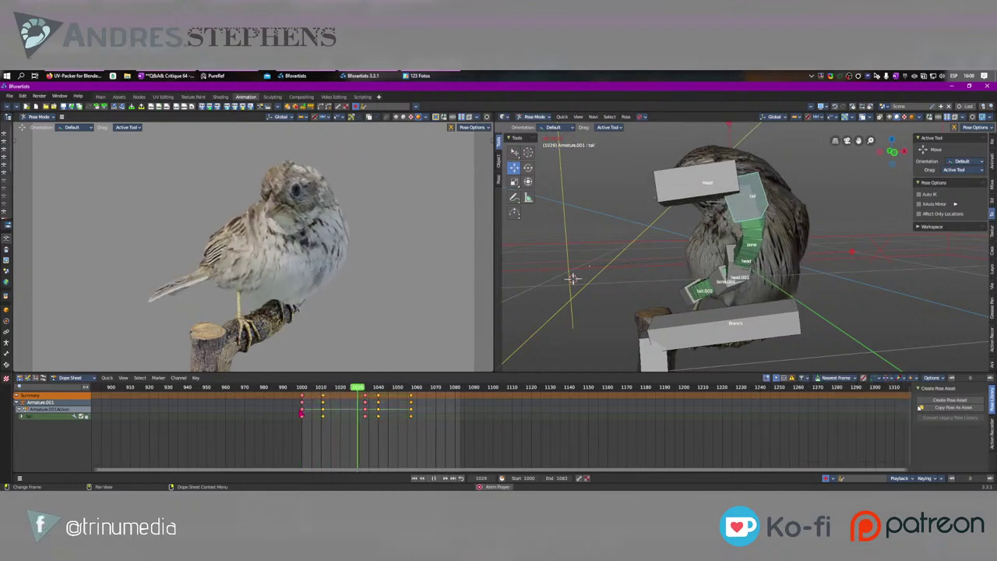
key("space")
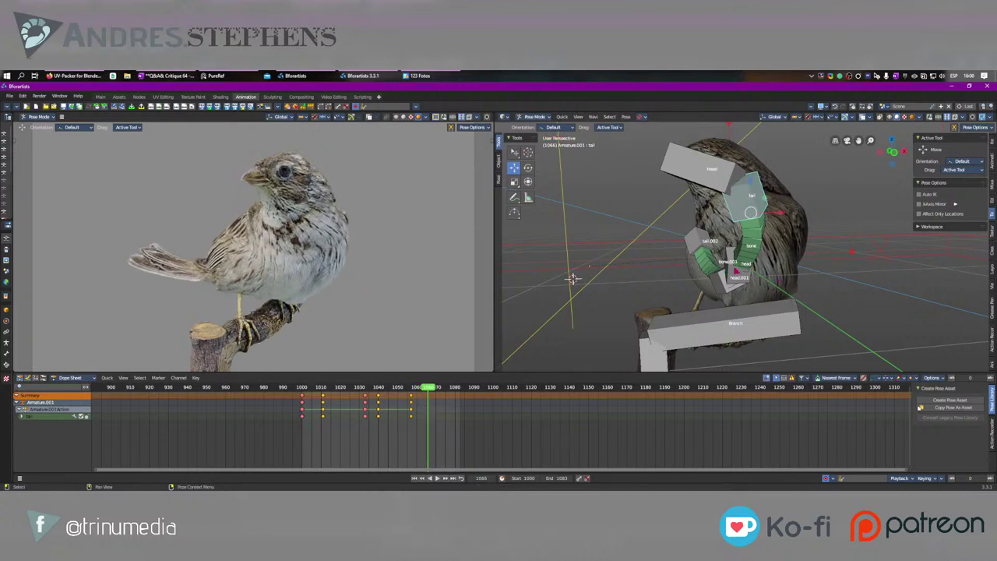
Step: Select all bones and set their keyframes to Free handles and Bezier interpolation
key("a")
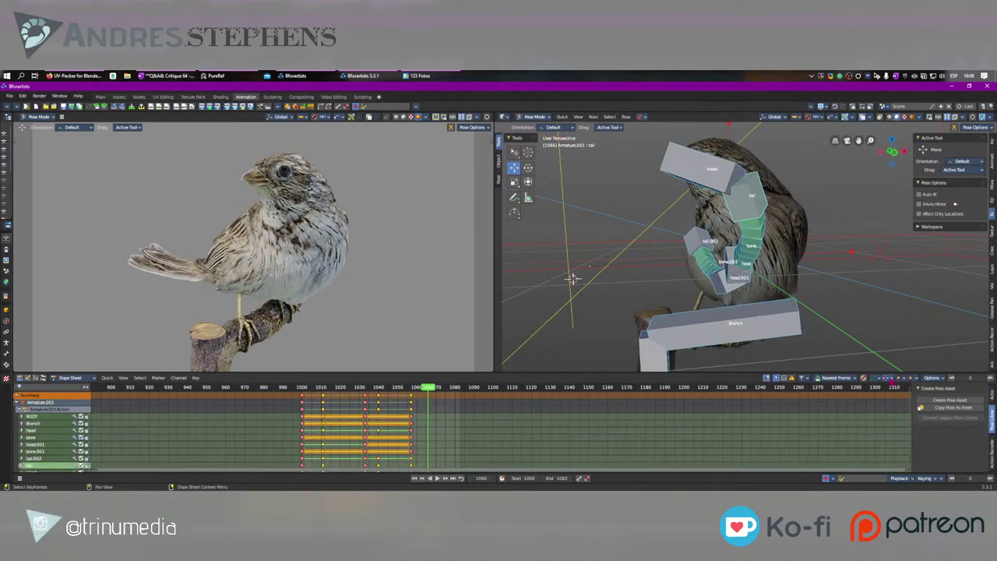
left_click(889, 379)
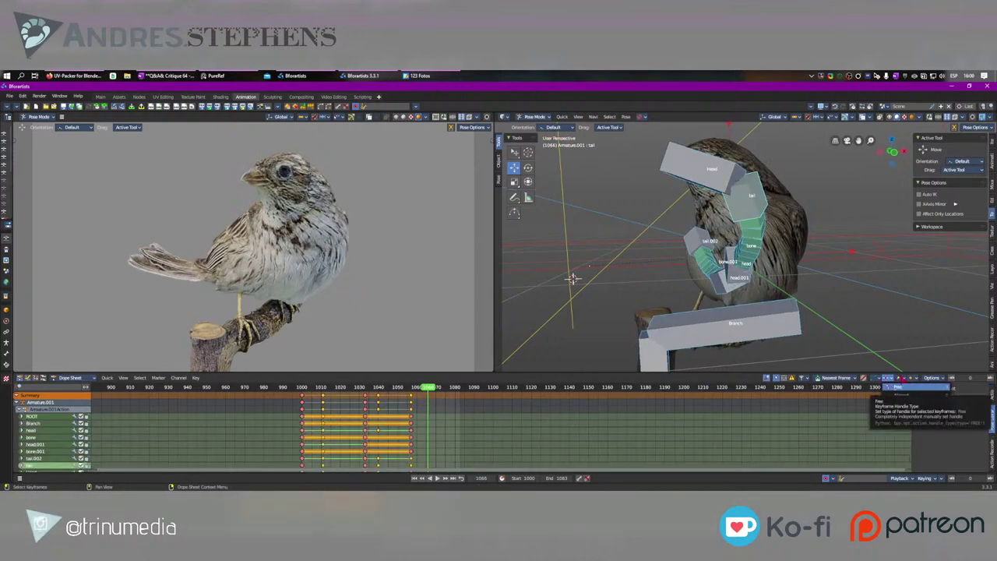
left_click(896, 387)
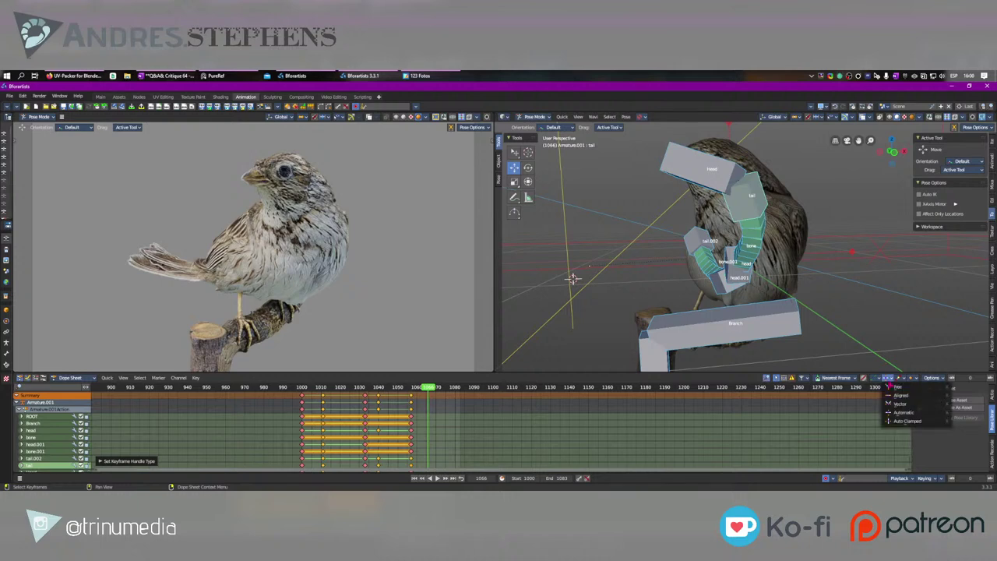
left_click(881, 378)
left_click(766, 418)
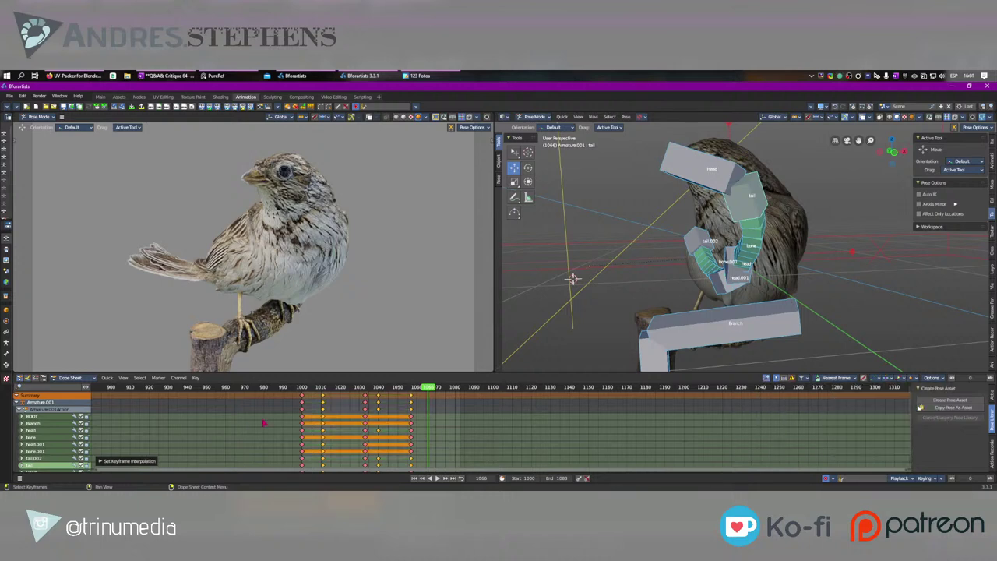
Step: Play back the animation several times to examine the interpolated motion between poses, stopping at frame 1006
key("space")
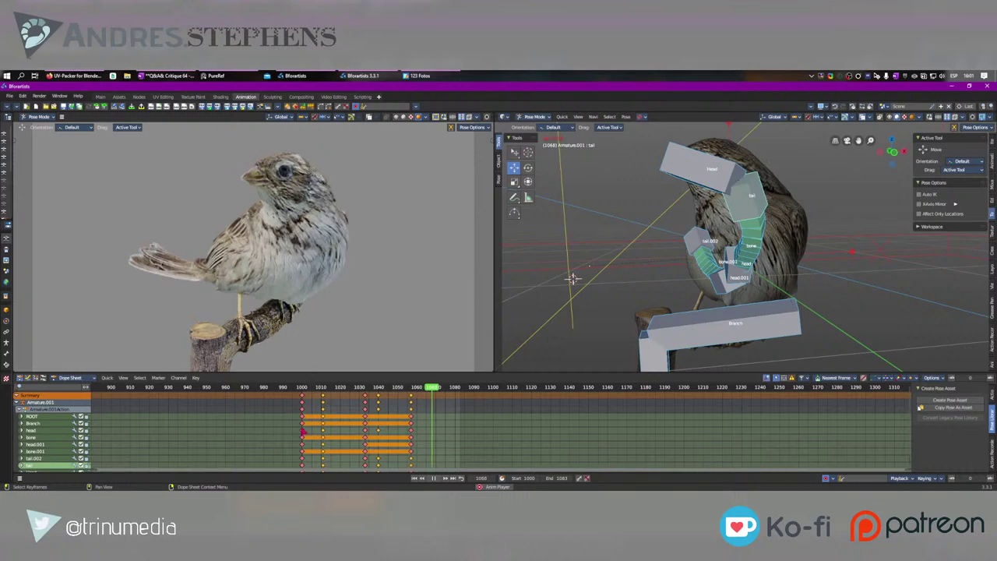
key("space")
right_click(304, 425)
left_click(321, 418)
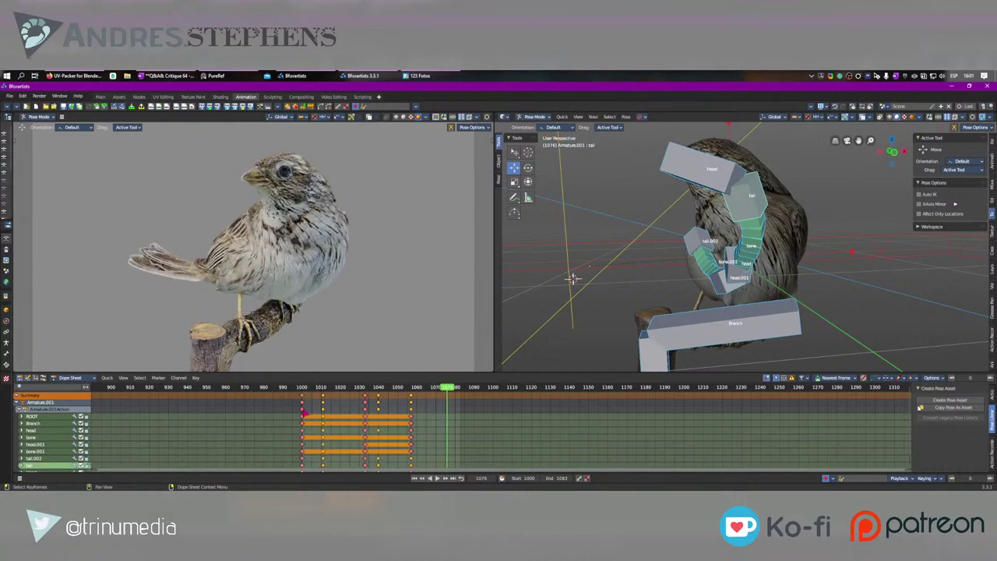
key("space")
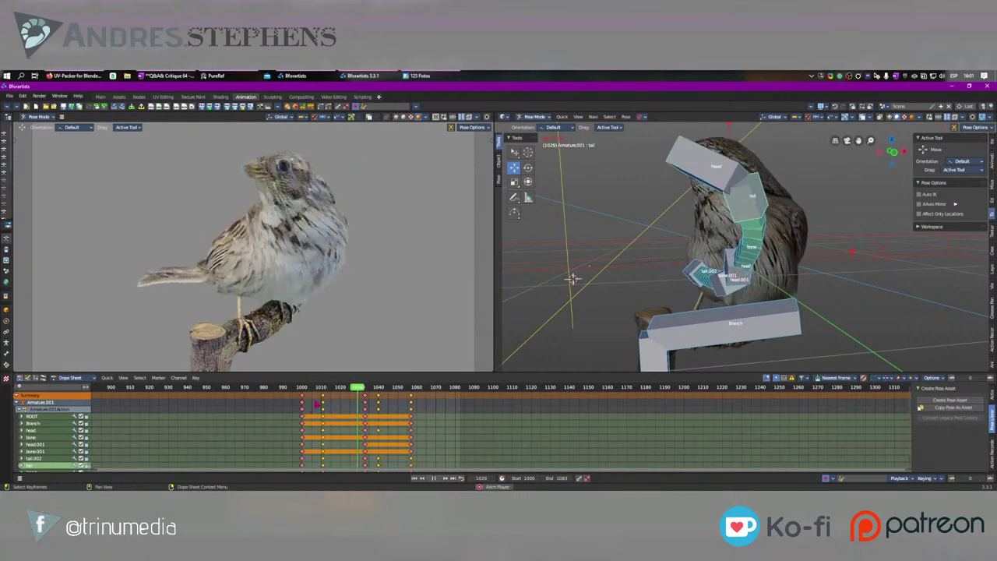
key("space")
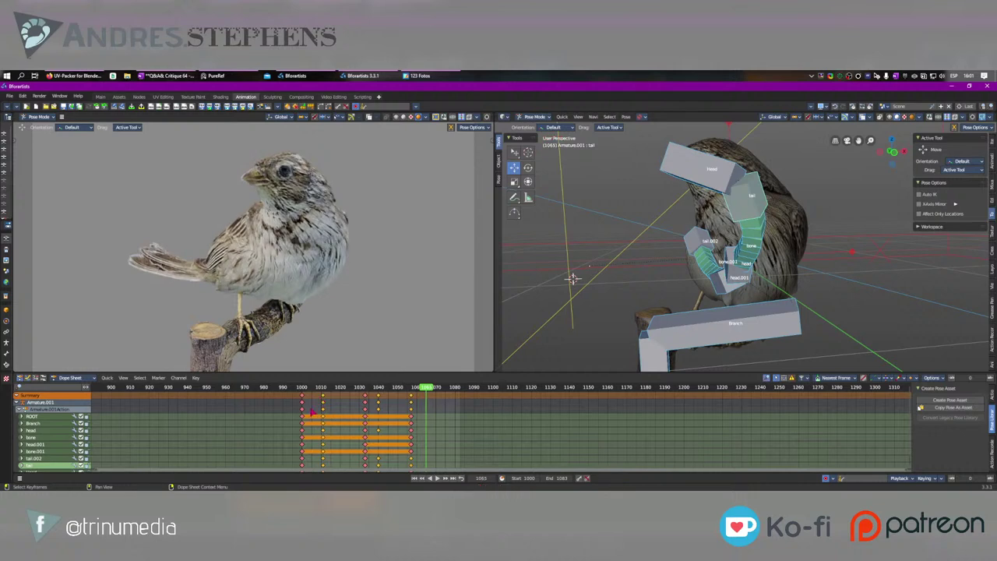
key("space")
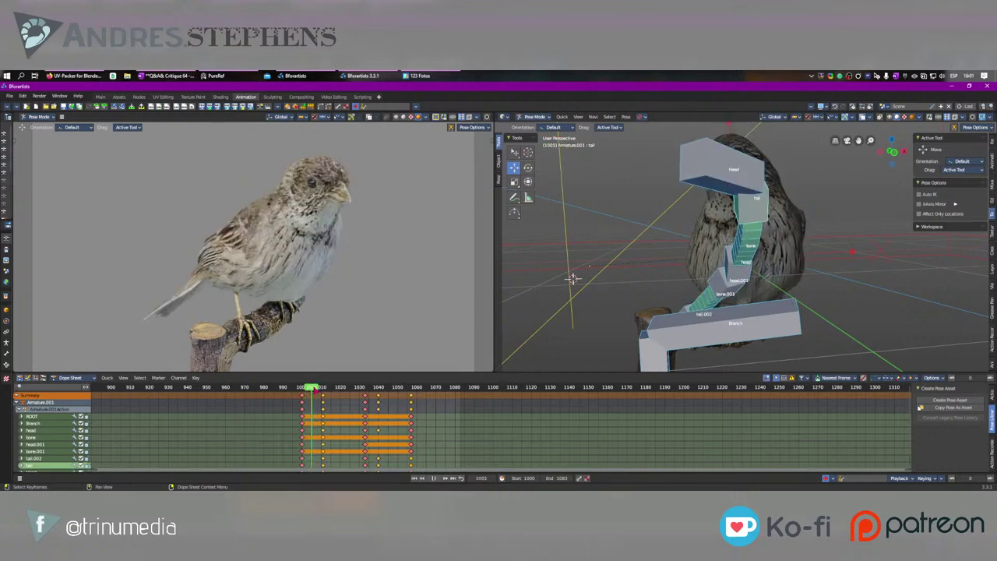
key("space")
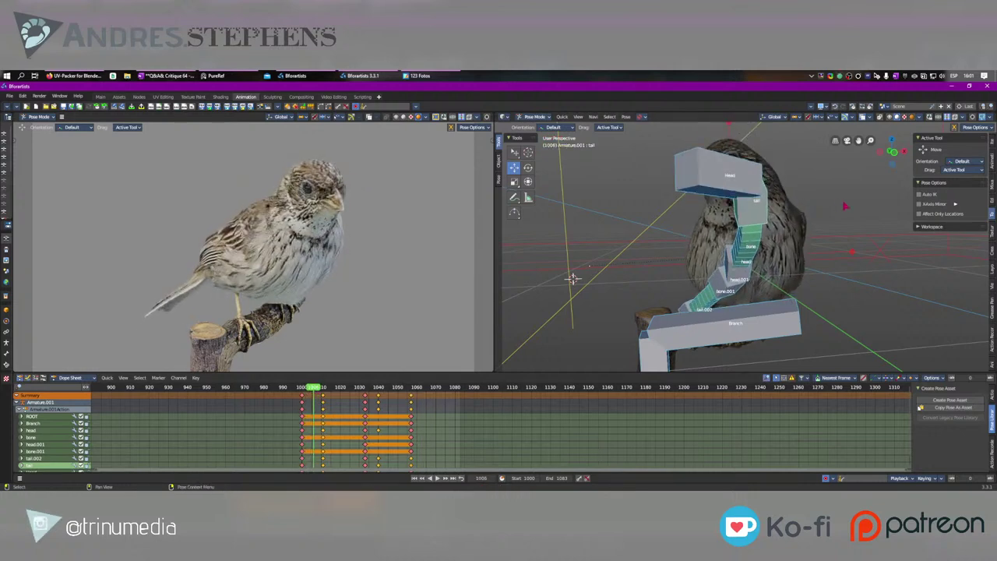
Step: At frame 1006, shift the neck control bone slightly and rotate the head bone to shape an in-between pose
left_click(742, 216)
left_click_drag(750, 218, 756, 197)
left_click(748, 192)
key("e")
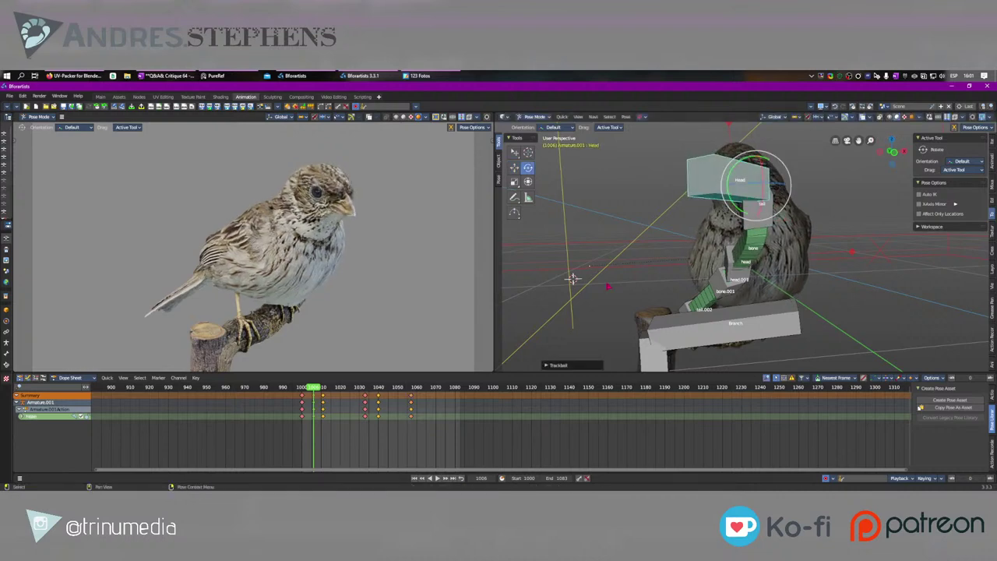
Step: Set the keyframe type at frame 1006 to Breakdown and scrub across the new pose
left_click(317, 401)
left_click(913, 379)
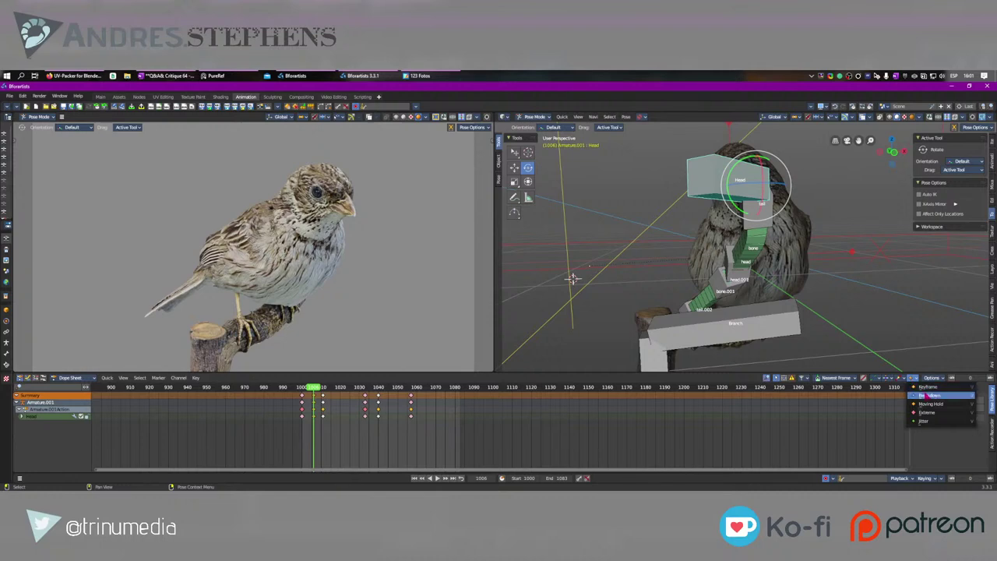
left_click(924, 396)
mouse_move(323, 389)
left_mouse_down()
mouse_move(301, 389)
mouse_move(311, 388)
left_mouse_up()
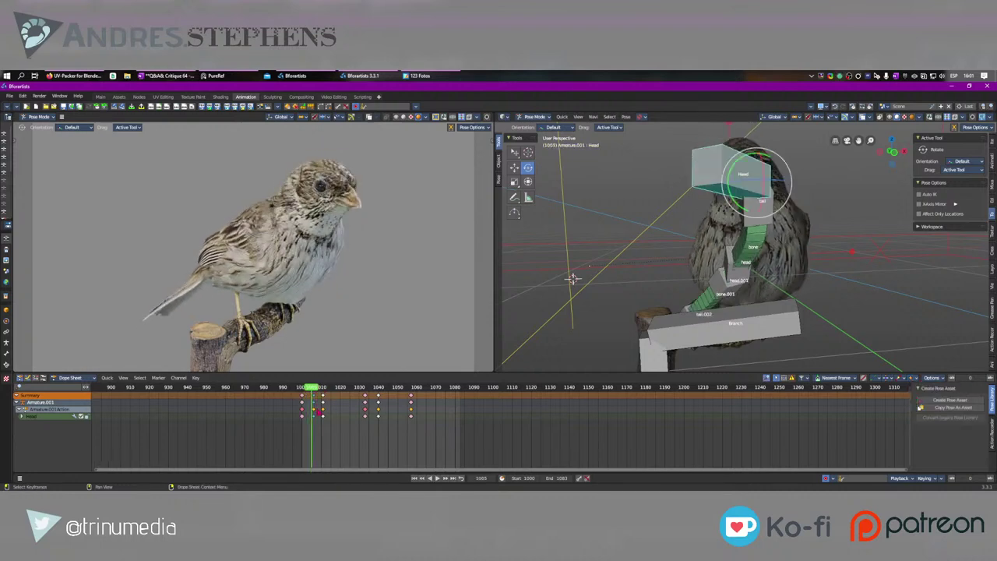
Step: Set the keyframe handles to Auto Clamped for the head bone and for all bones of the armature
left_click(888, 378)
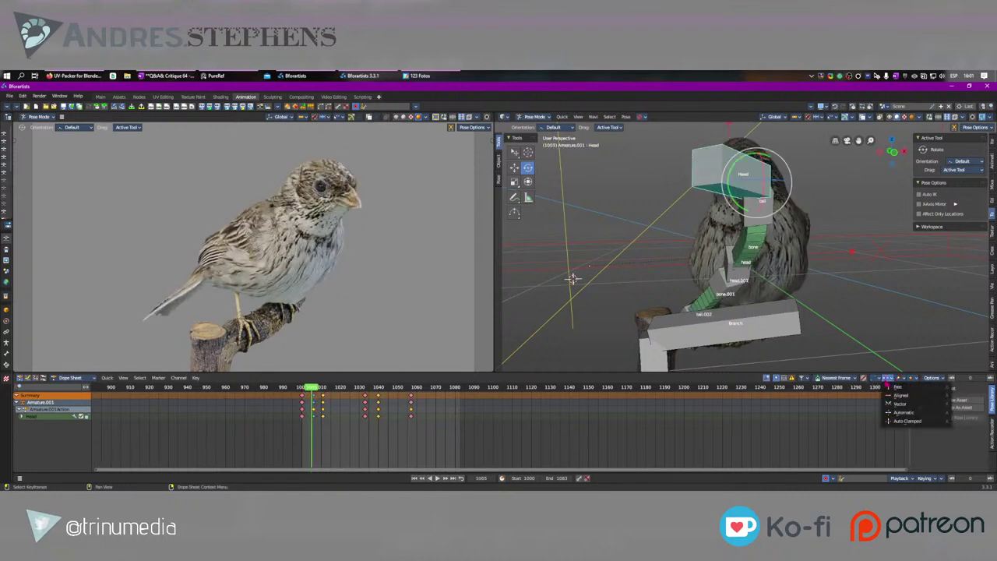
left_click(908, 420)
left_click_drag(315, 389, 300, 388)
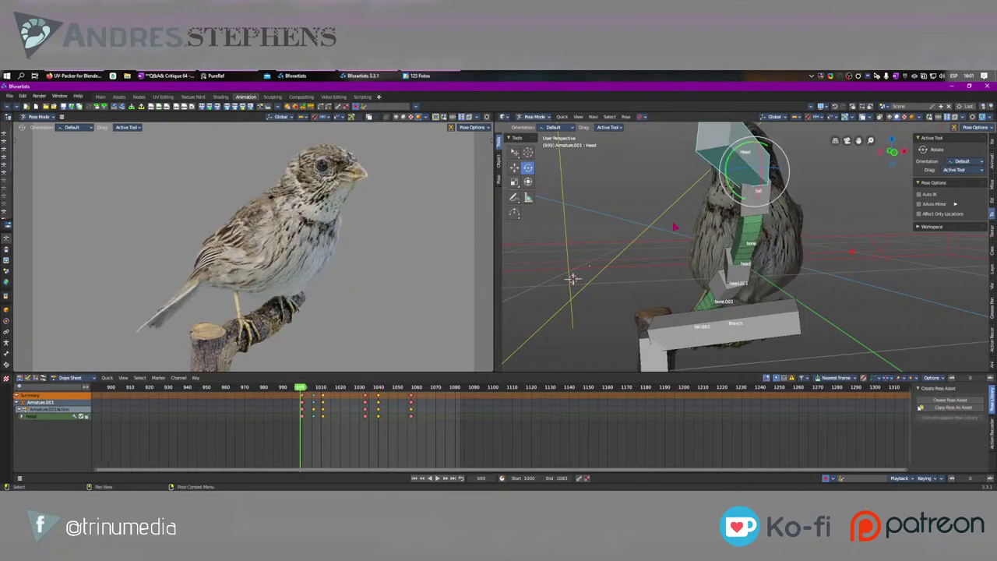
key("a")
left_click(887, 378)
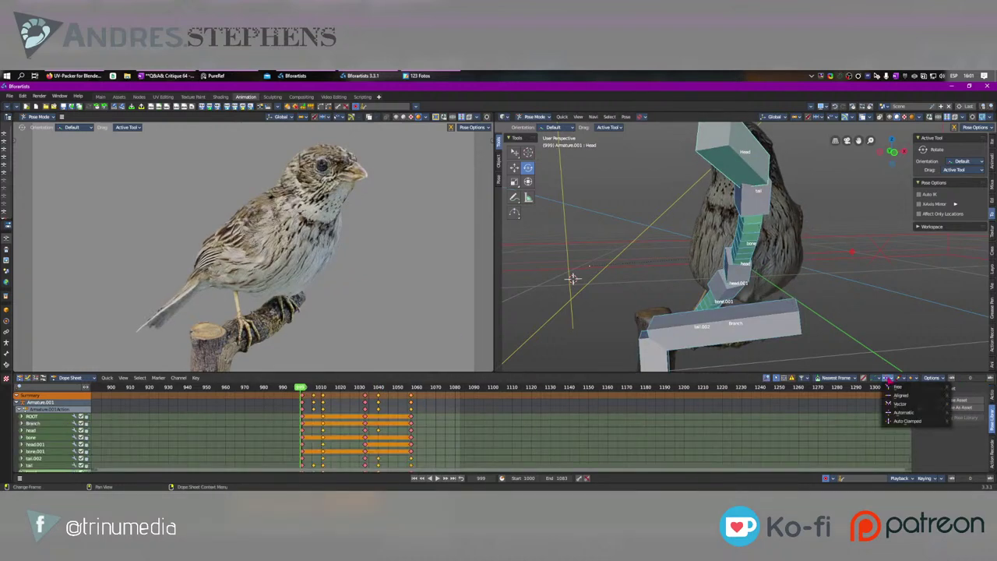
left_click(907, 420)
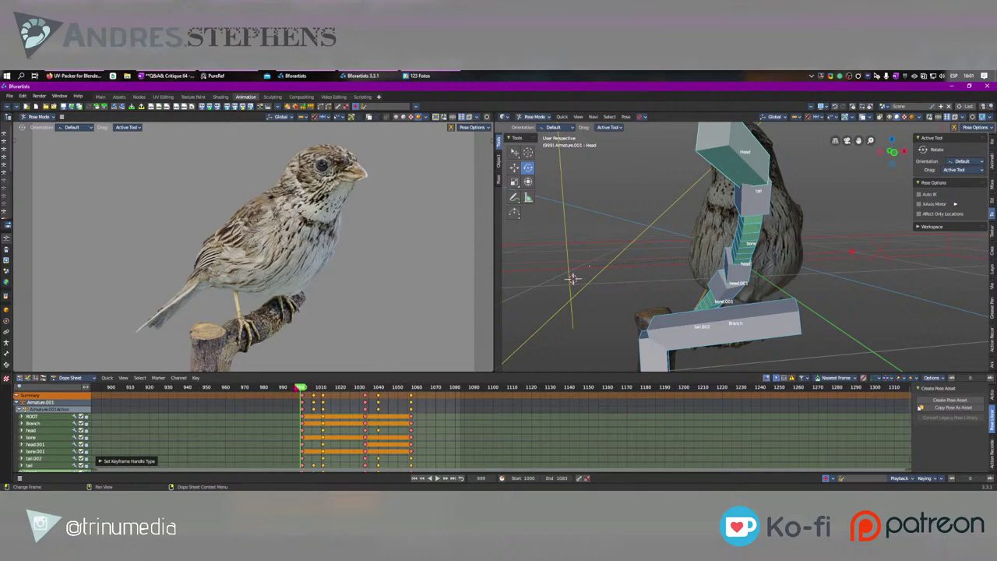
Step: At frame 1021, move the neck control bone slightly to shape an in-between pose for the head turn
key("space")
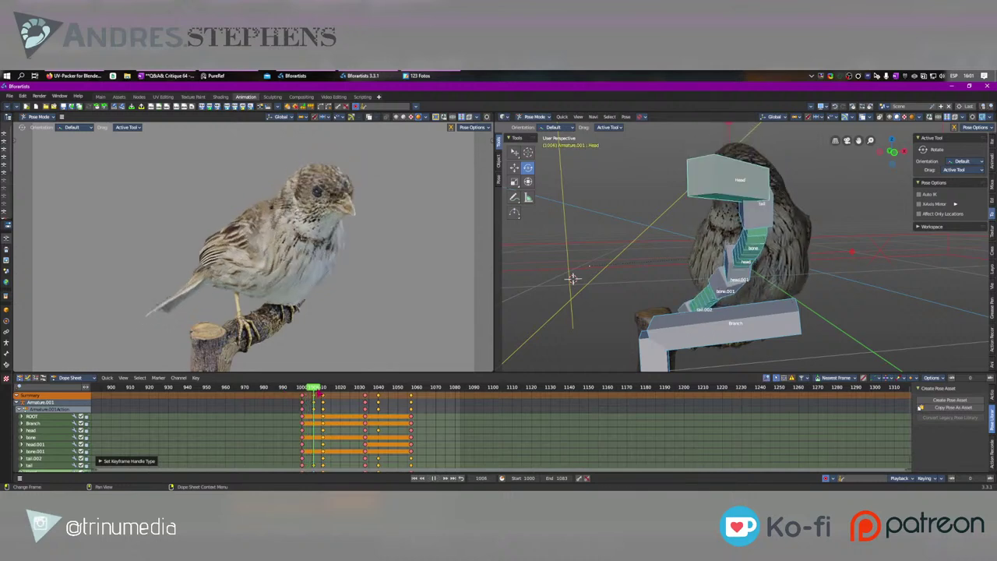
key("space")
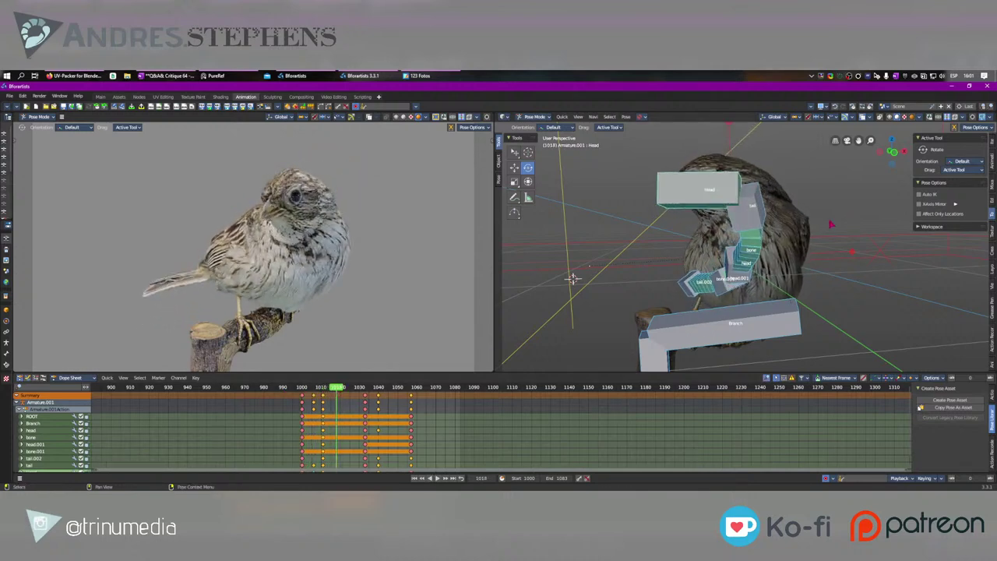
left_click(746, 217)
key("space")
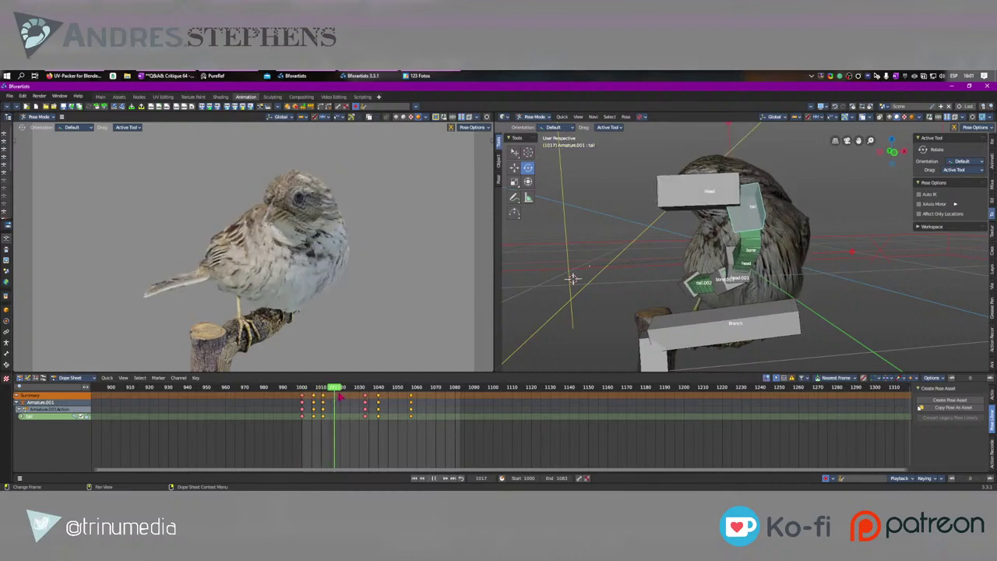
key("space")
key("w")
left_click_drag(753, 221, 744, 225)
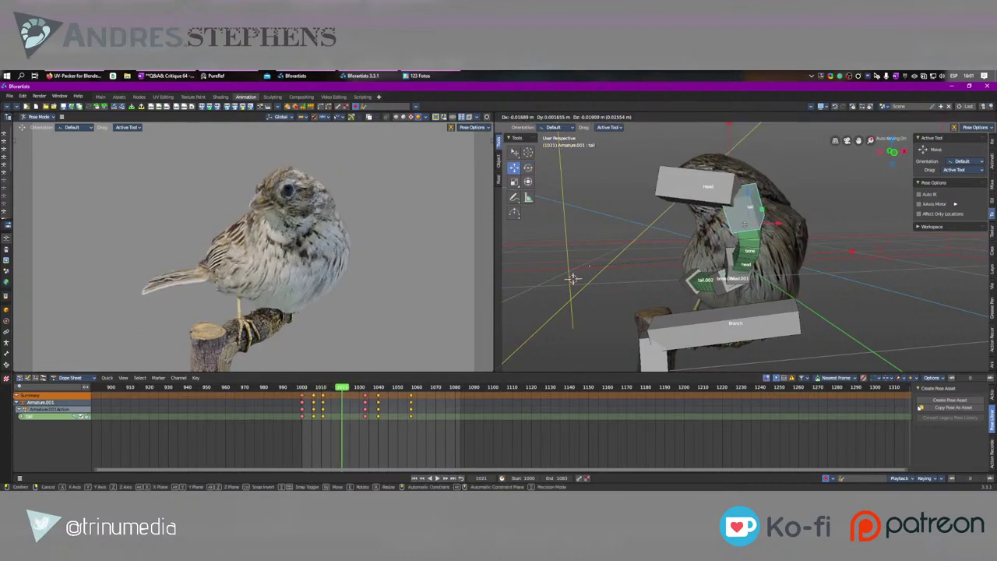
left_click(387, 374)
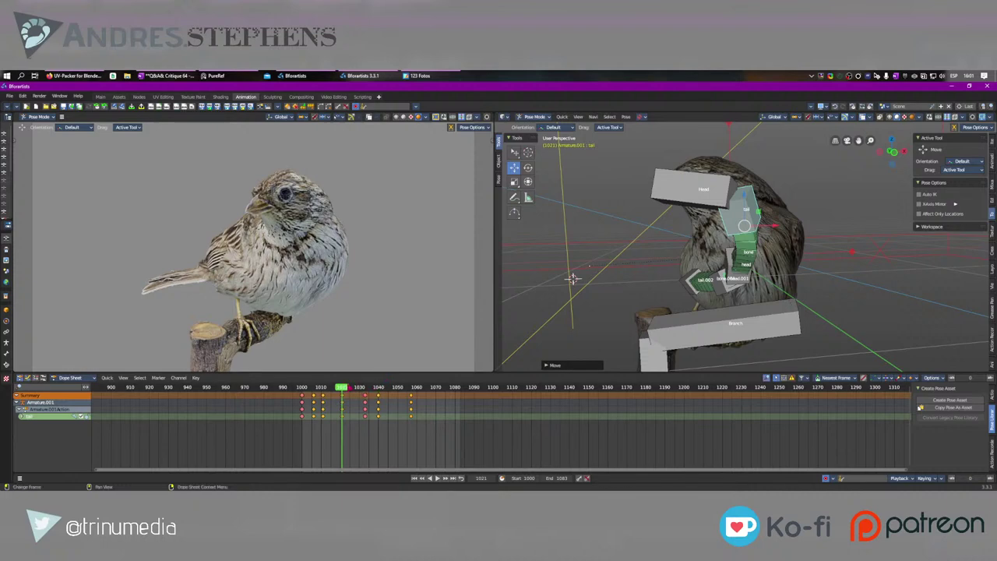
Step: At frame 1026, view the armature more from the side and shift the neck control bone to add another in-between
key("space")
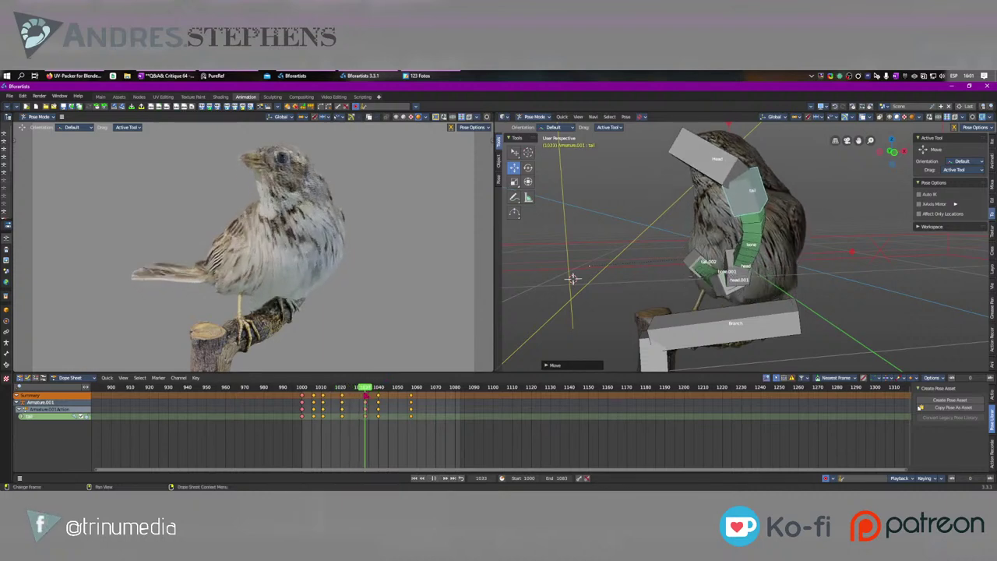
key("space")
middle_click_drag(573, 278, 554, 283)
key("g")
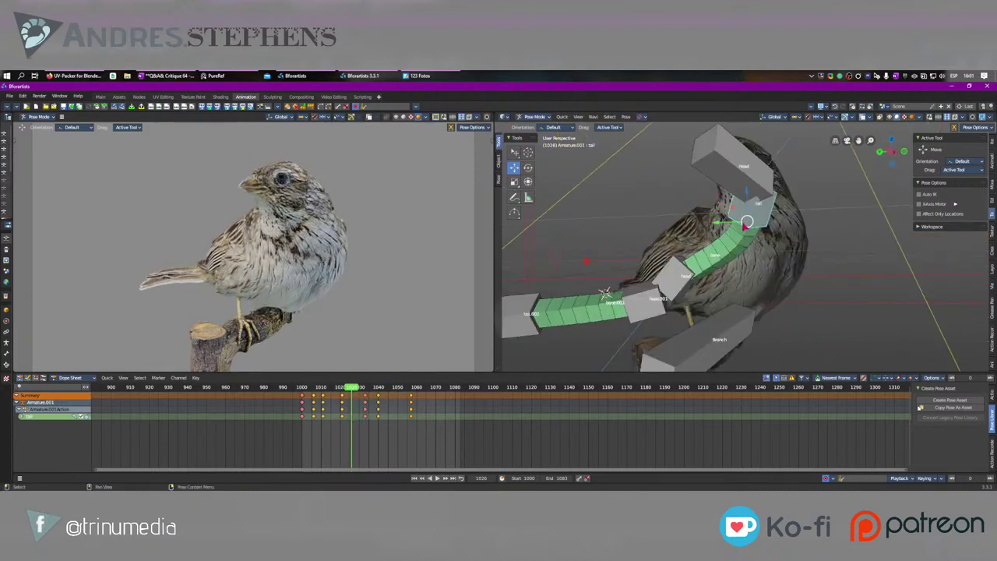
left_click(605, 293)
Step: Play on to frame 1046 and move the neck control bone slightly forward and up
key("space")
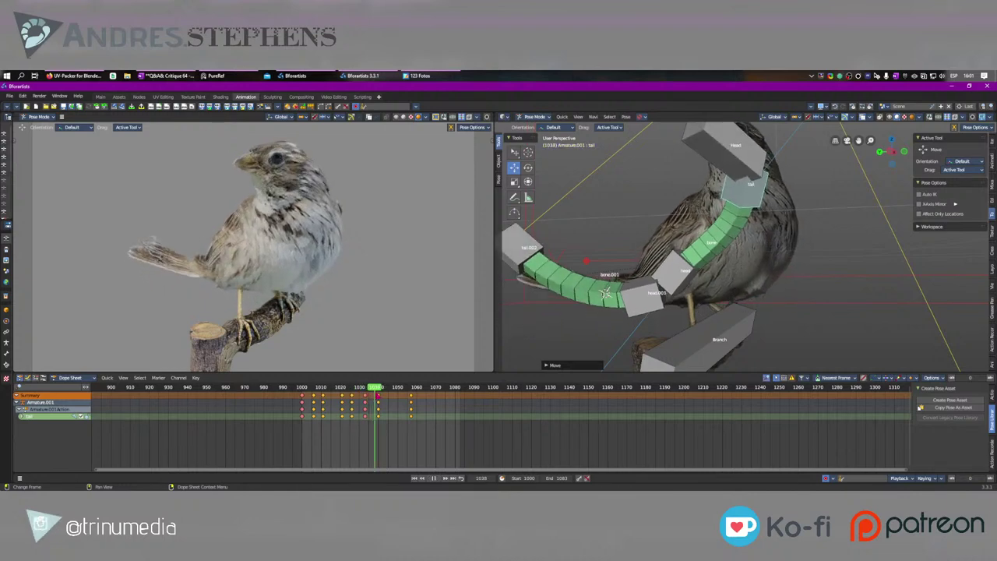
key("space")
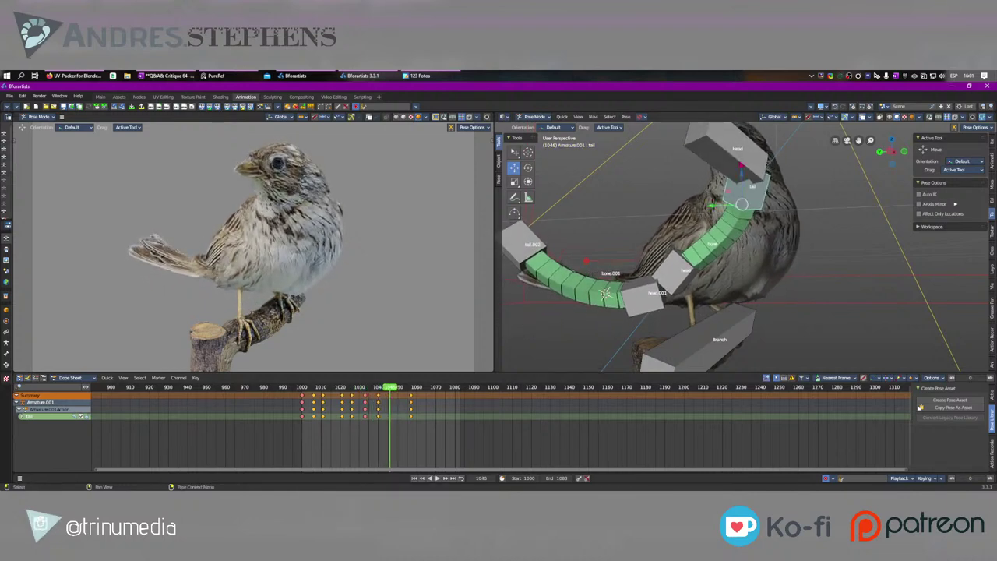
left_click_drag(740, 206, 732, 203)
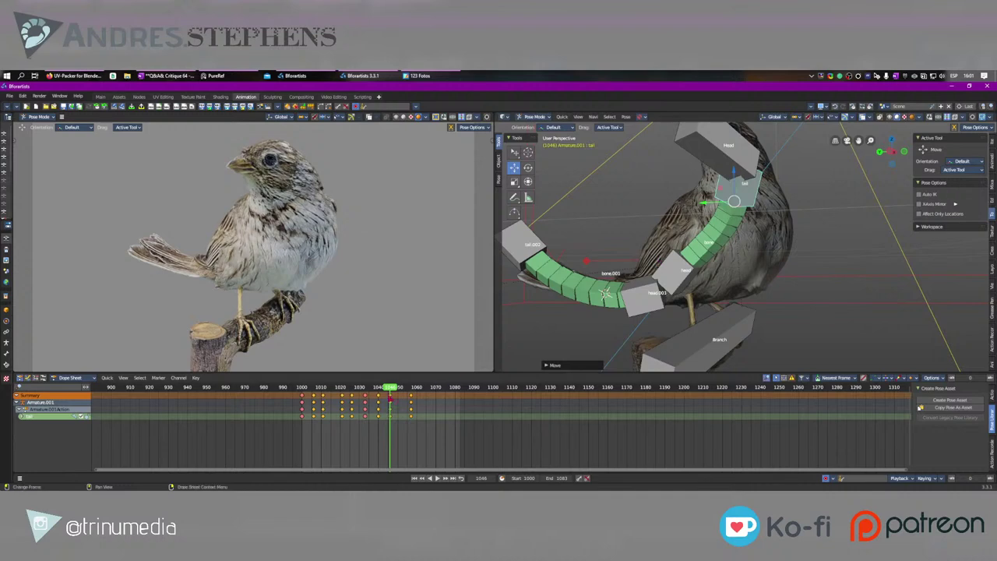
Step: Advance to frame 1053 and nudge the neck control bone slightly forward and down for a further in-between
key("Right")
key("Right")
key("Right")
key("Right")
key("Right")
key("Right")
key("Right")
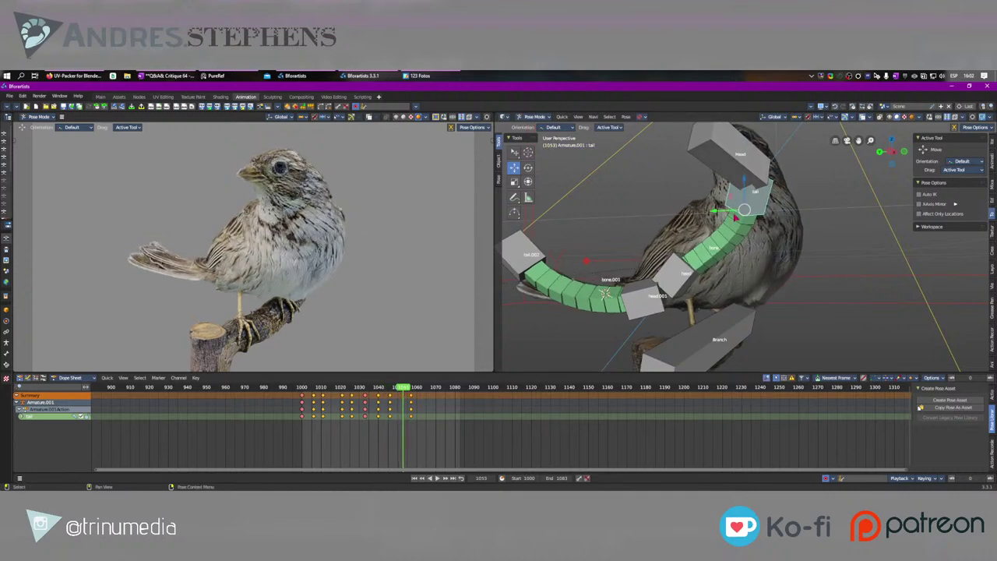
key("g")
left_click(736, 212)
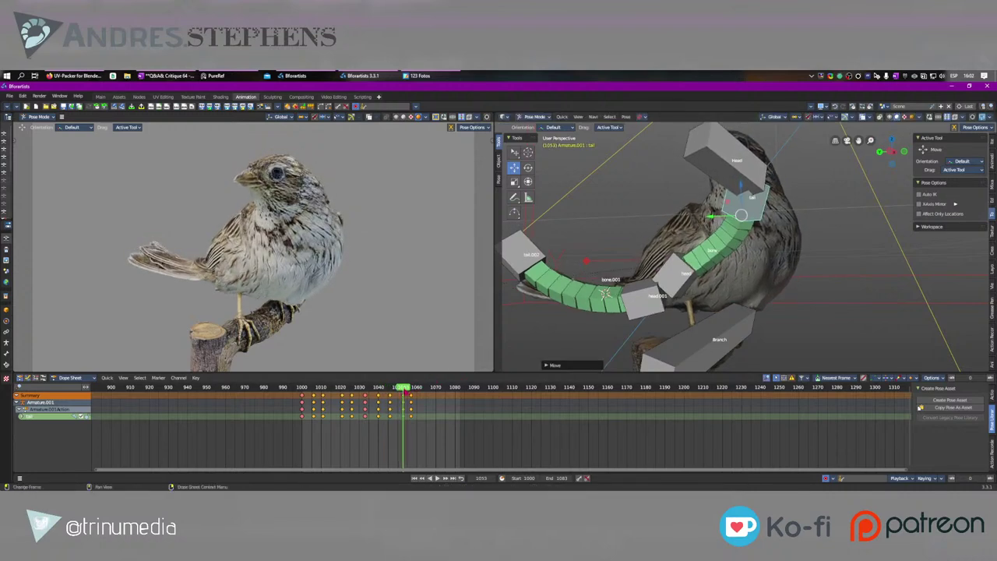
Step: Move the neck control bone's last keyframe to about frame 1060 and play back the result
key("space")
left_click_drag(411, 395, 303, 405)
key("space")
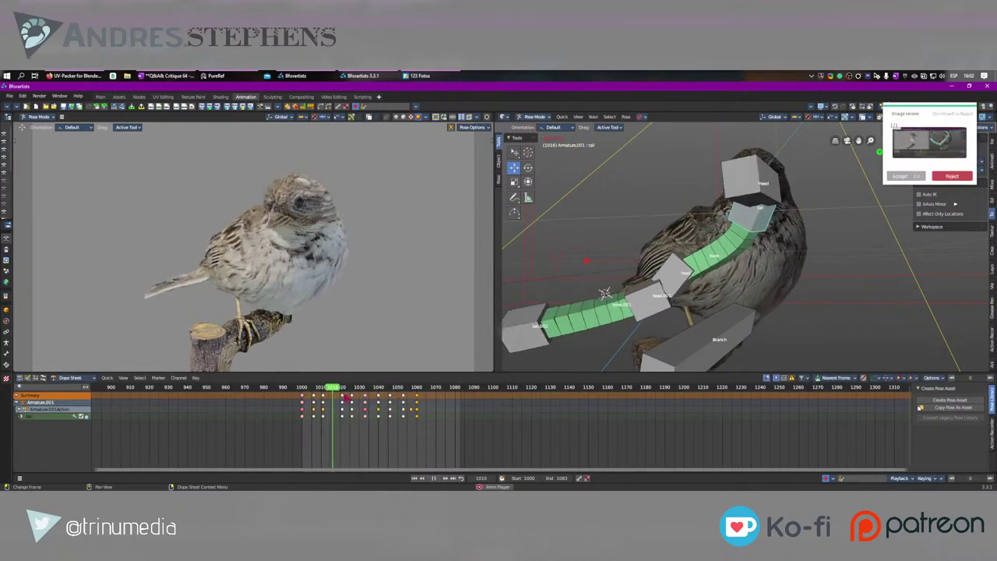
key("space")
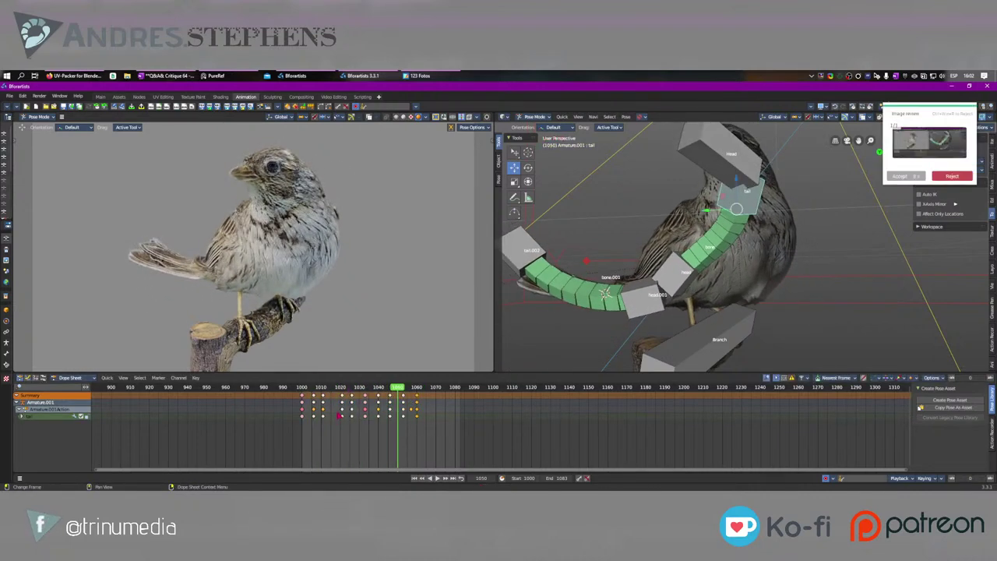
Step: Select the body control bone at the base of the upper bendy bone and examine the motion in playback
right_click(297, 400)
middle_click_drag(727, 276, 696, 279)
left_click(695, 278)
key("shift+Left")
key("space")
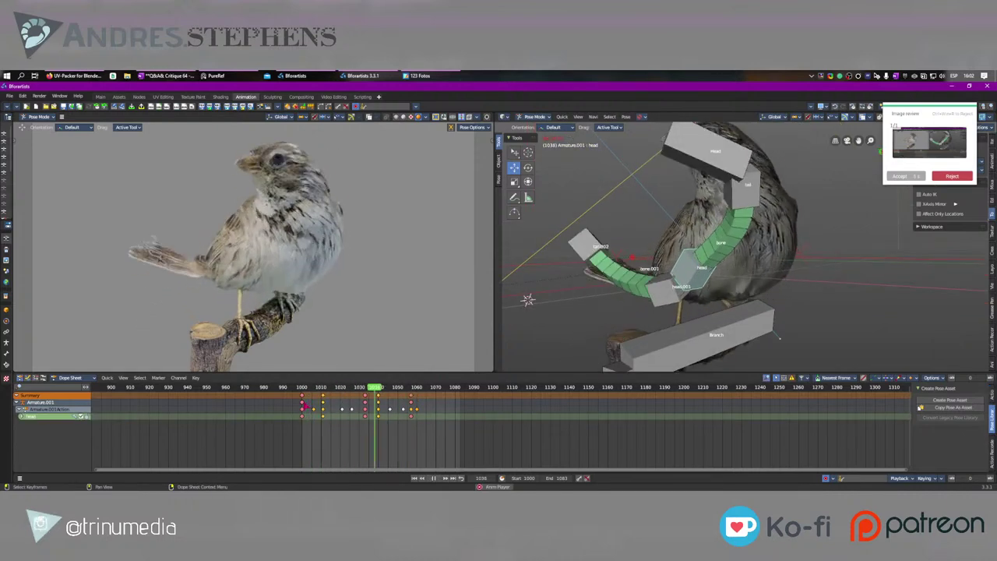
key("space")
Step: Select all bones of the armature and replay the animation from the first frame, stopping at frame 1015
key("a")
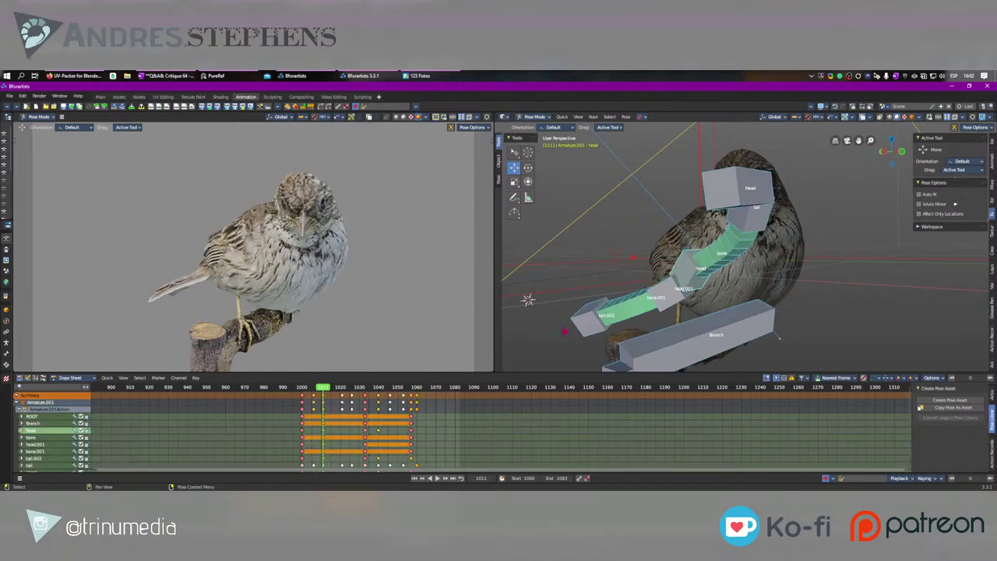
key("shift+Left")
key("space")
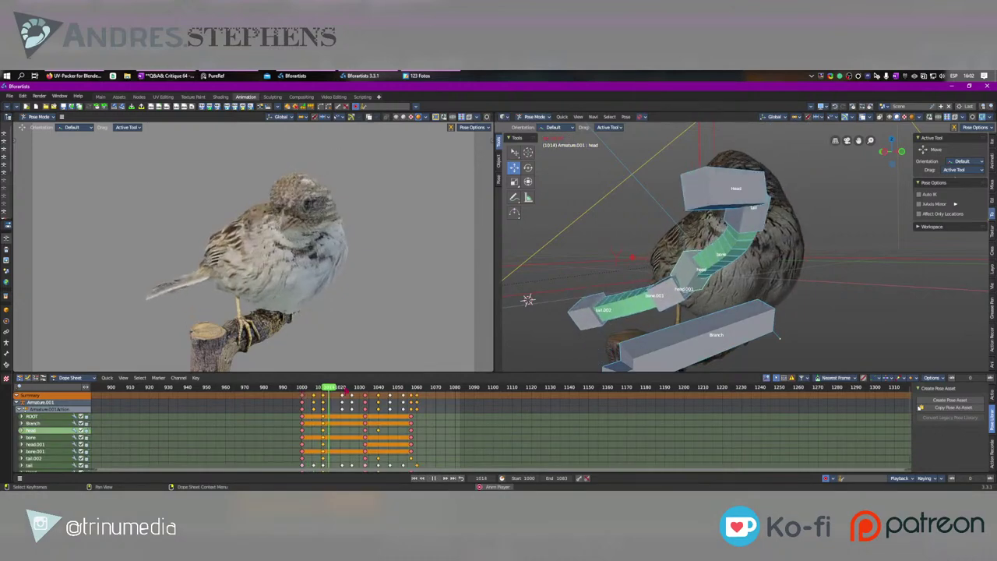
key("space")
key("space")
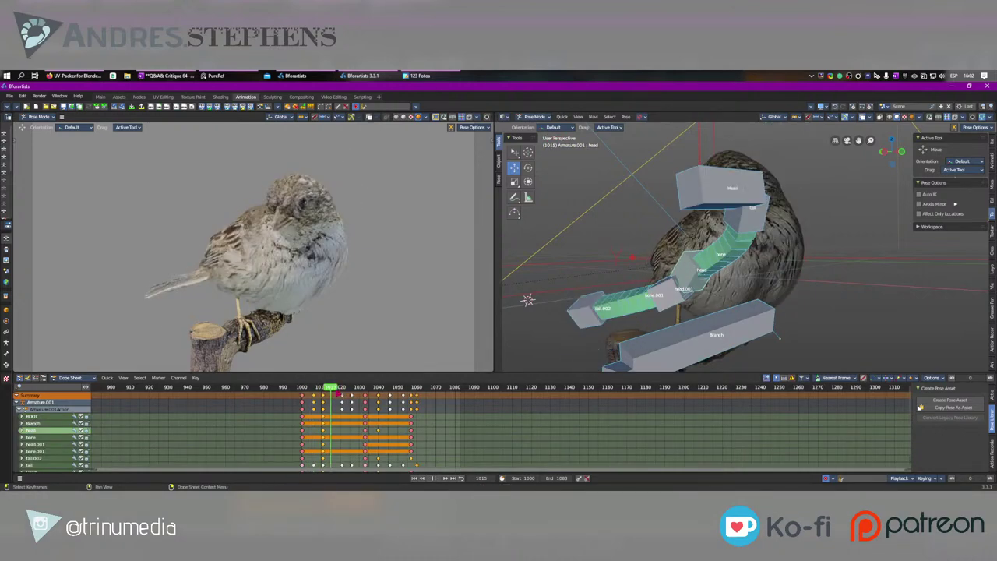
key("Escape")
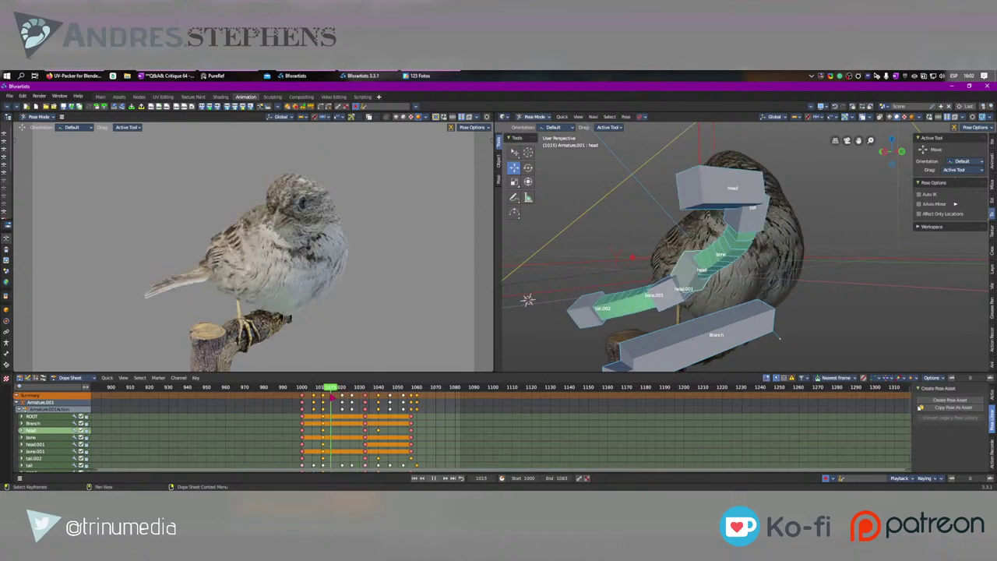
Step: Compress the middle poses' keyframes towards frame 1015 and shift them 3 frames earlier
left_click(448, 405, "ctrl")
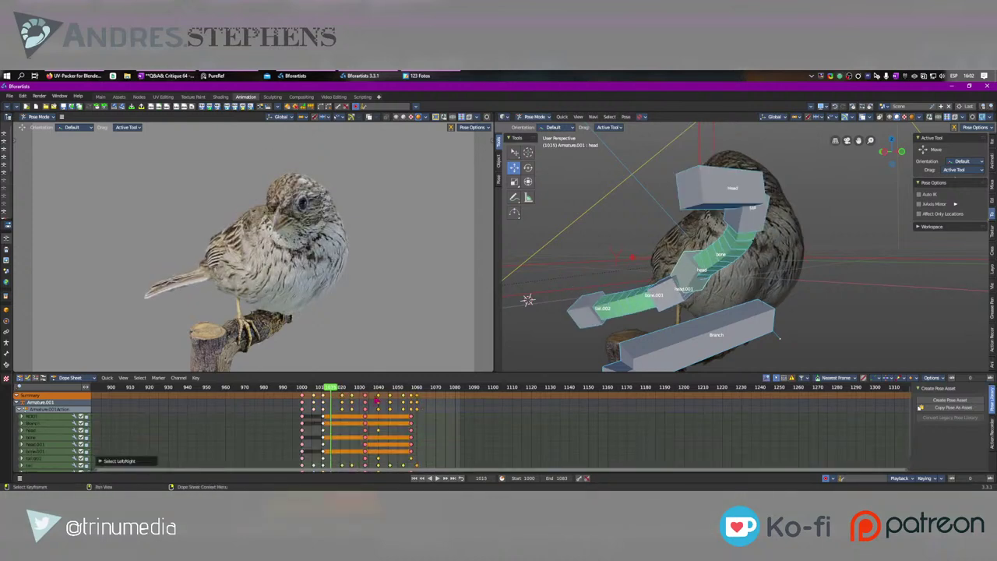
key("s")
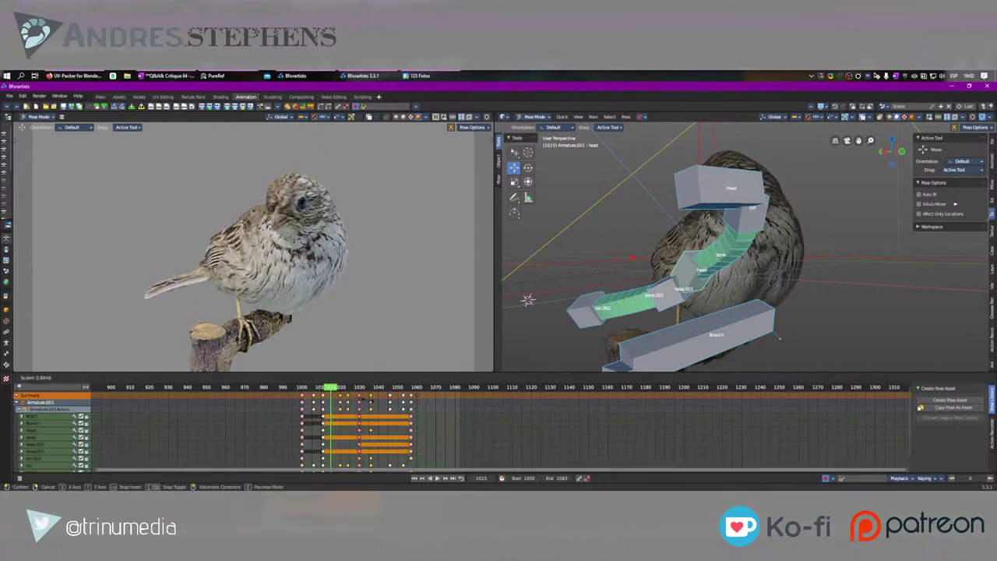
left_click(348, 401)
key("g")
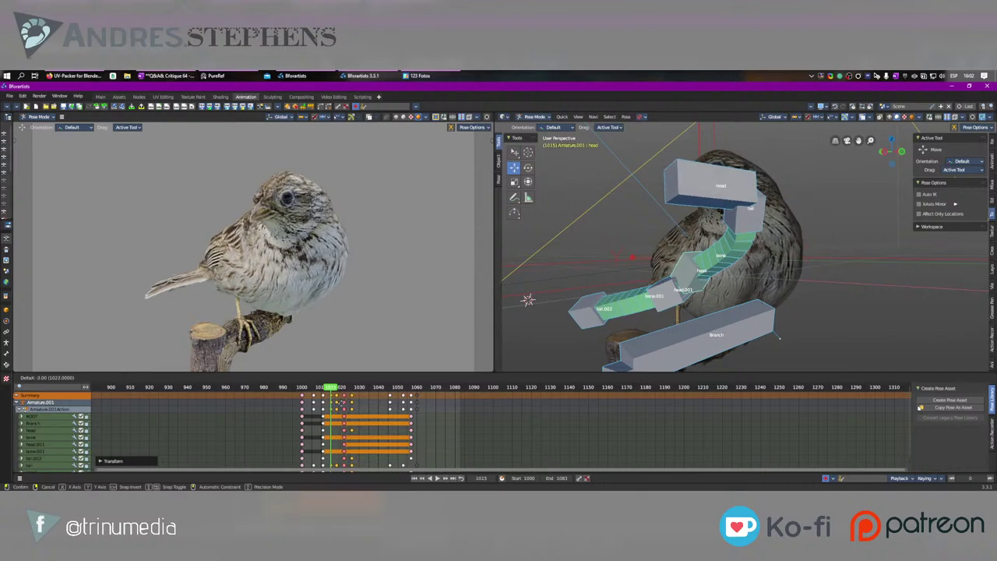
left_click(341, 403)
right_click(302, 407)
key("Escape")
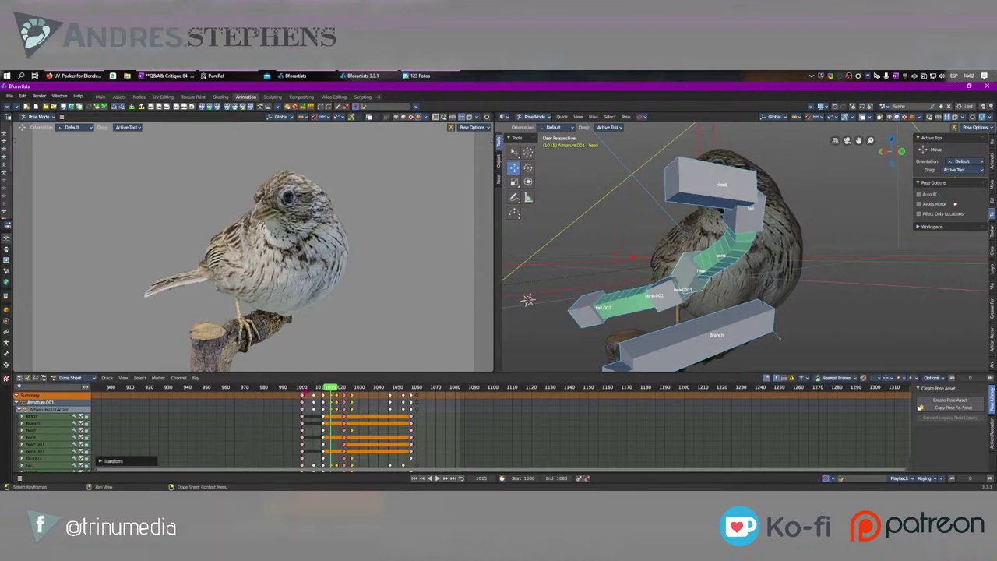
Step: Move the breakdown keyframe between the first two poses to about frame 1009 and play back the change
key("space")
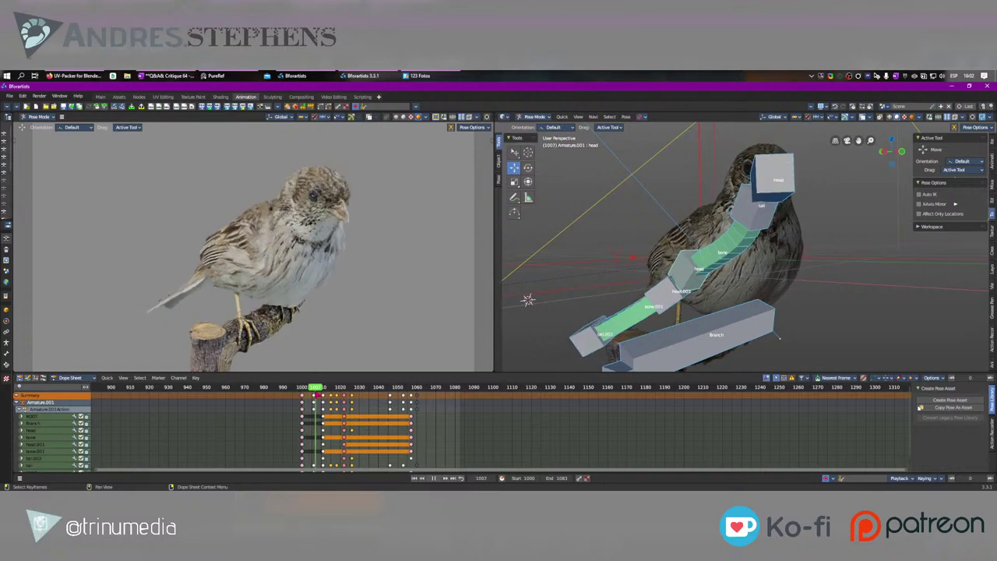
left_click_drag(315, 398, 319, 399)
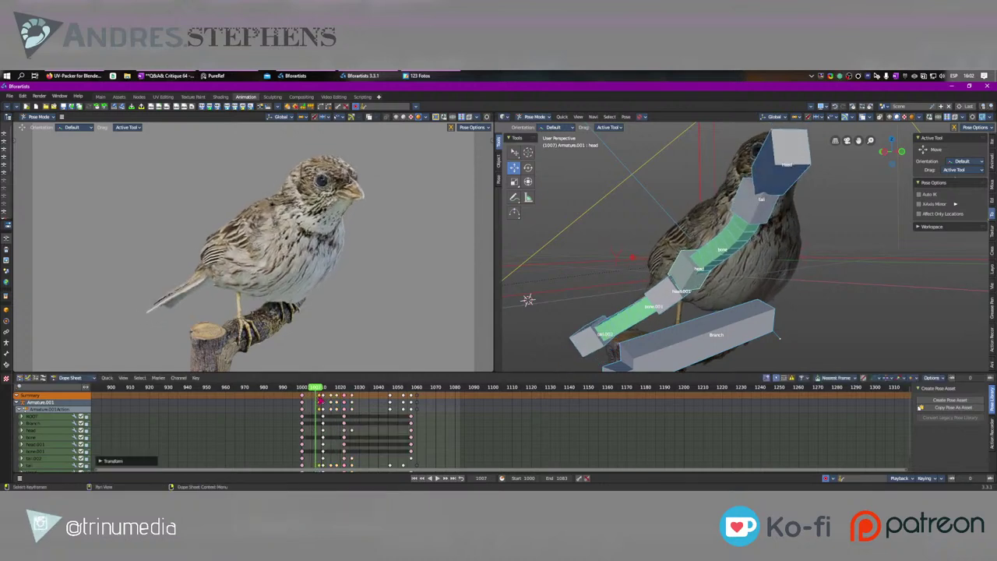
key("space")
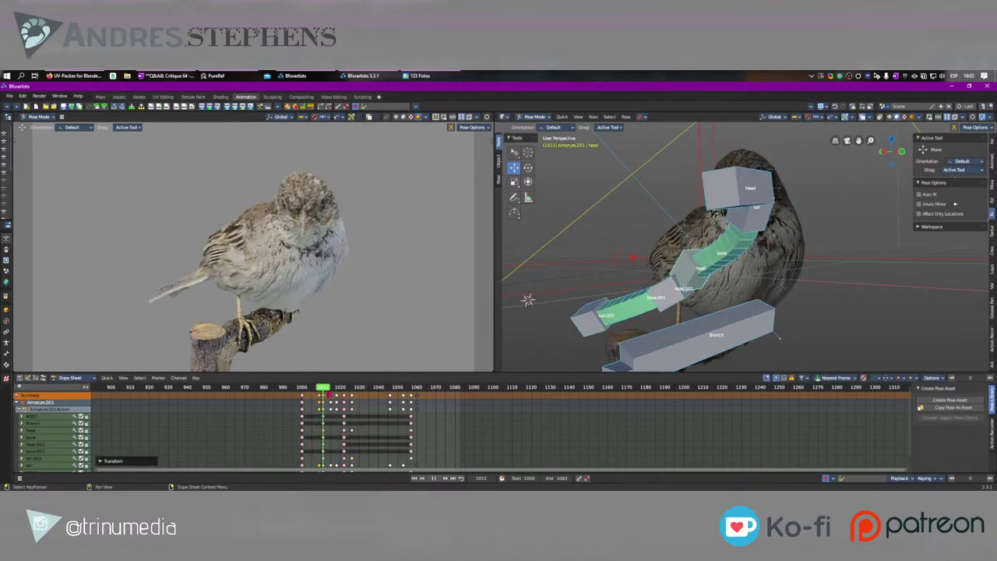
Step: Scale the keyframes of the head-turn poses closer together to speed up the turn, then play it back
left_click_drag(323, 391, 316, 401)
right_click(317, 392)
key("s")
left_click(321, 402)
key("space")
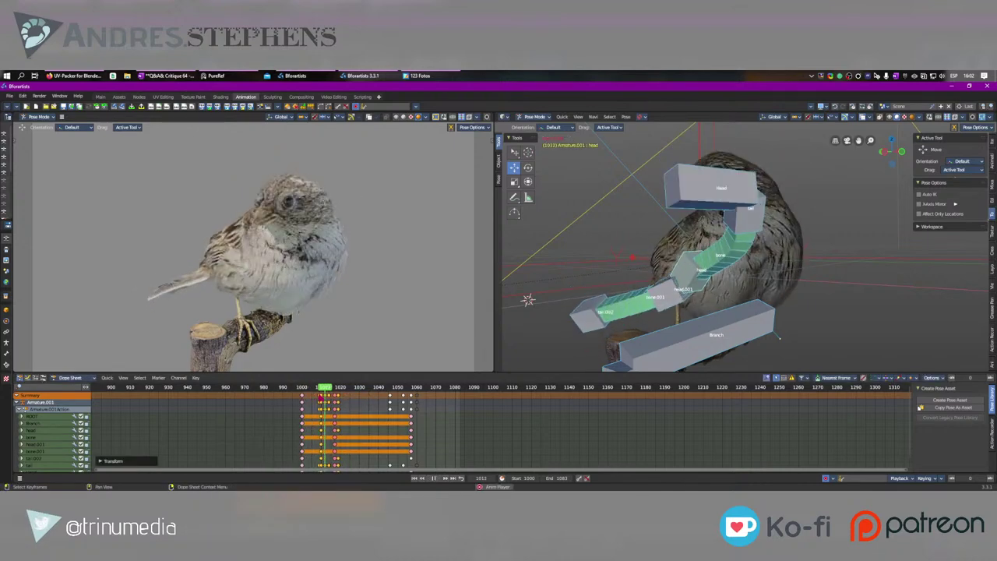
Step: With the playhead at frame 1026, scale the final group of keyframes towards it to shorten the ending
left_click_drag(319, 390, 352, 392)
left_click(422, 398)
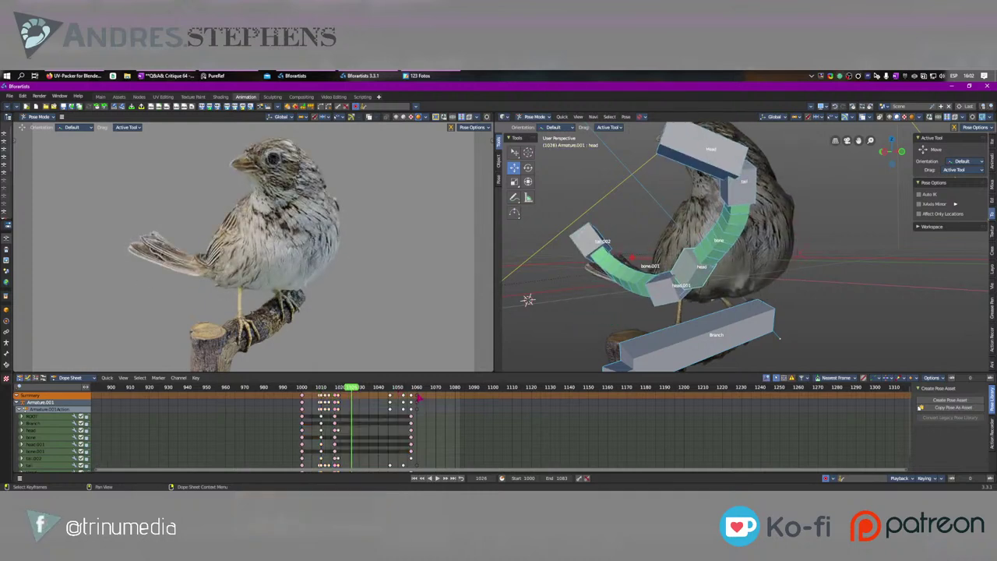
left_click_drag(427, 398, 381, 398)
key("s")
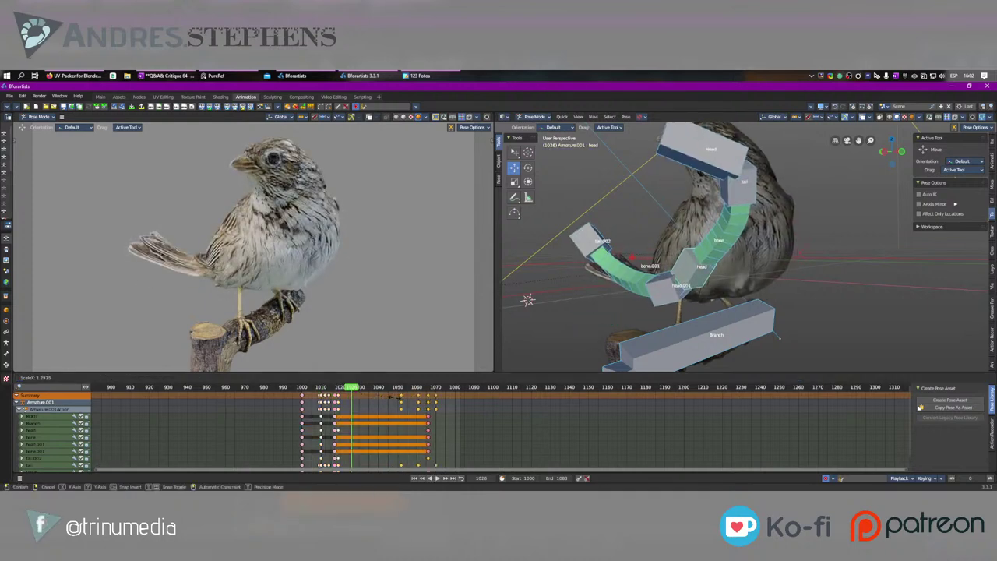
left_click(315, 405)
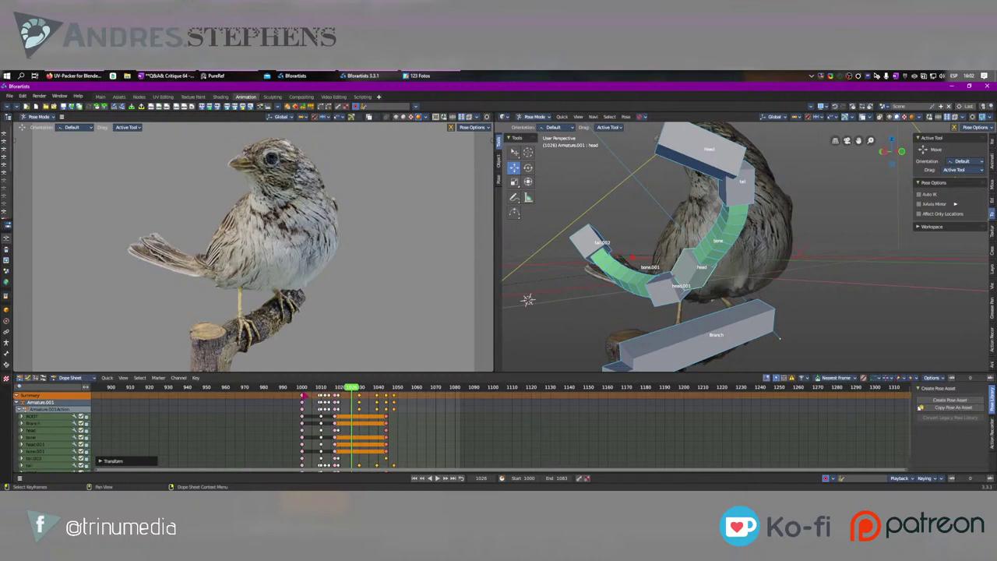
Step: Play back the retimed animation from the first frame to examine the faster poses
right_click(304, 389)
key("Escape")
left_click_drag(304, 389, 301, 389)
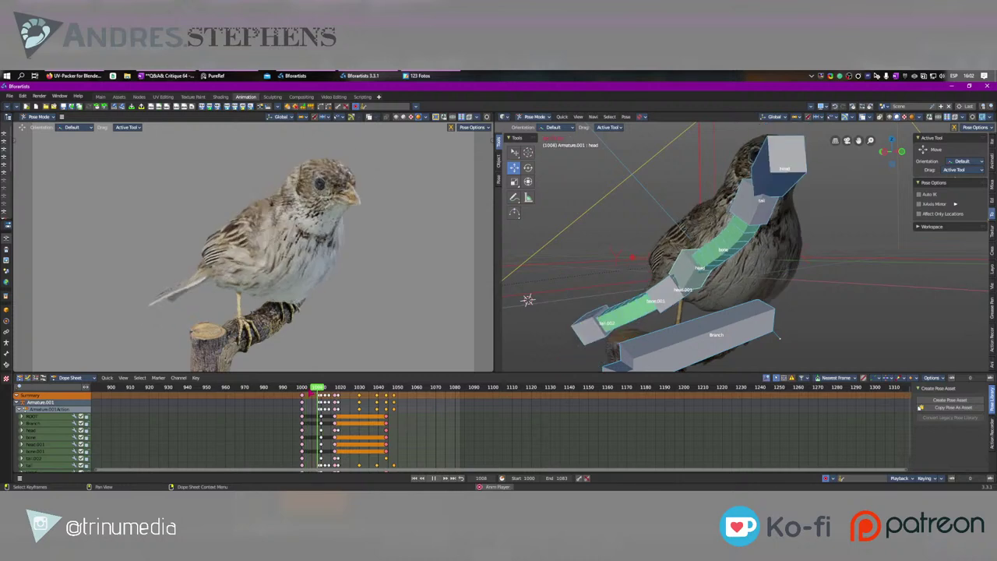
key("space")
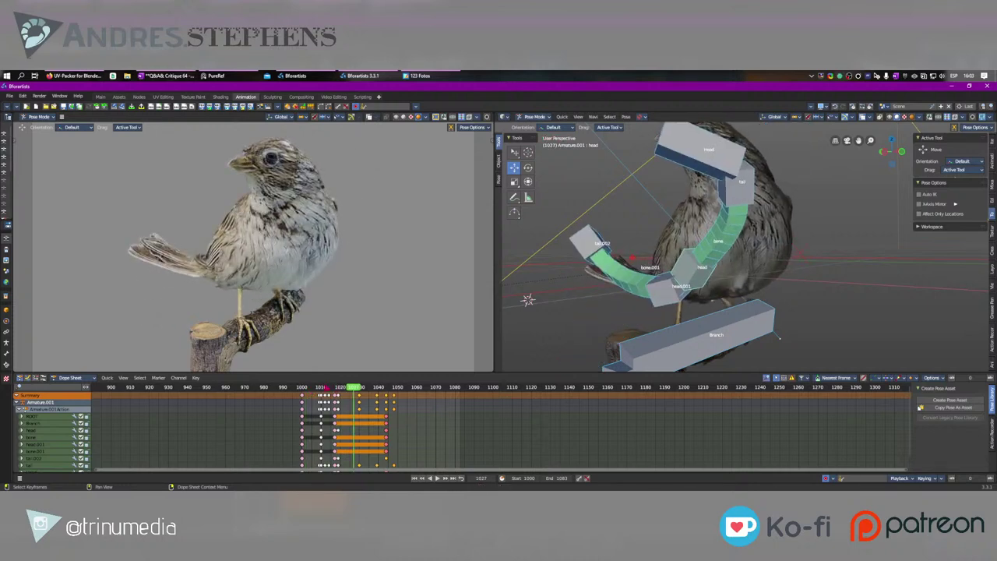
Step: With the playhead at frame 998, scale the keyframes of bones head.001, head and tail.002 outward to about frame 1063, and play back
left_click(680, 284)
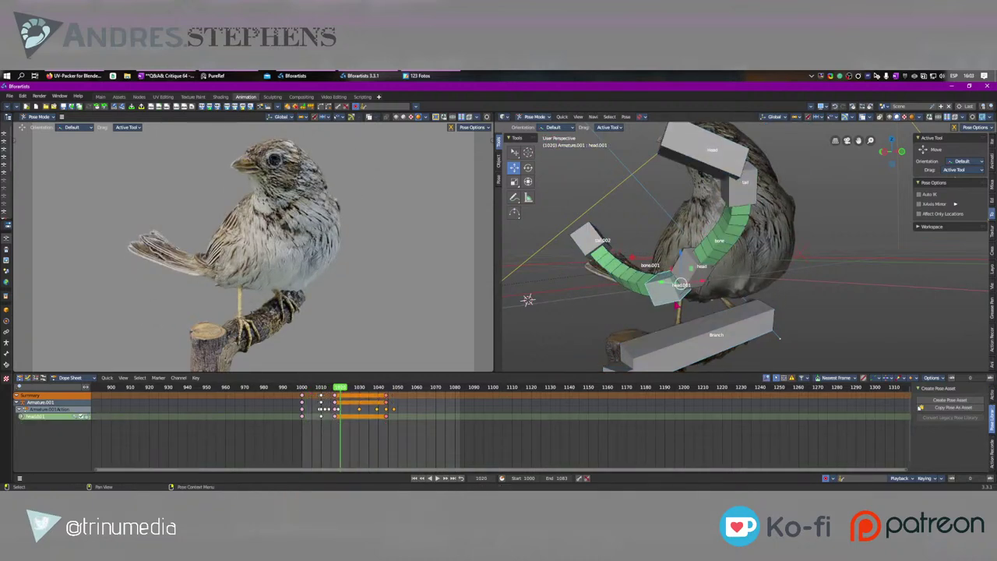
left_click(686, 278, "shift")
left_click(580, 240, "shift")
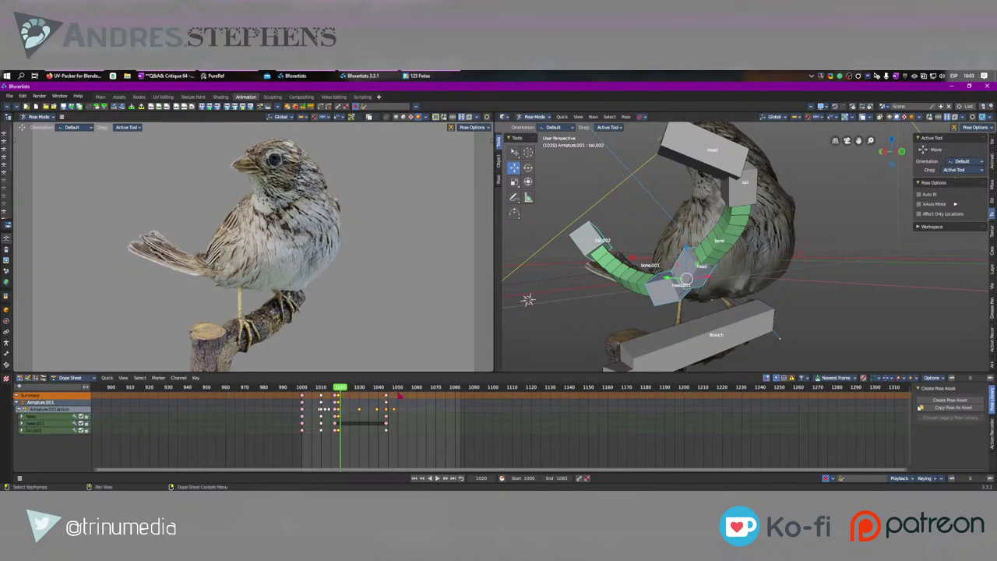
right_click(302, 389)
left_click(314, 387)
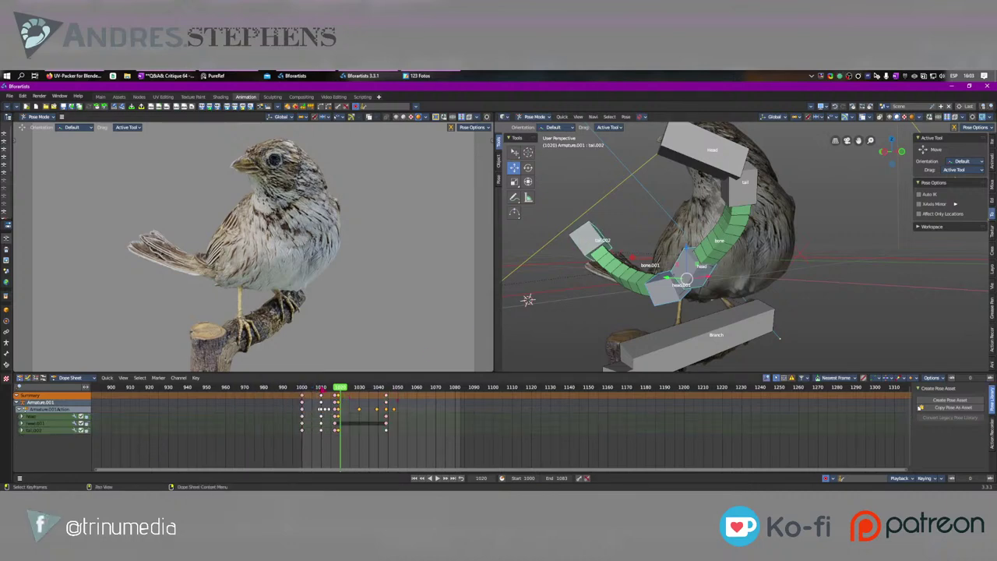
left_click(298, 388)
left_click(393, 410, "ctrl")
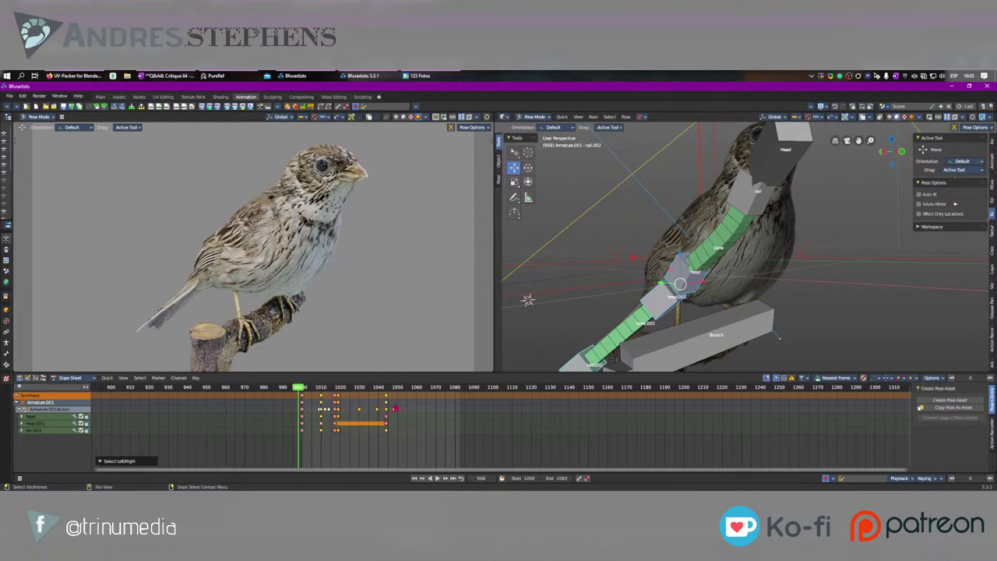
key("s")
left_click(440, 404)
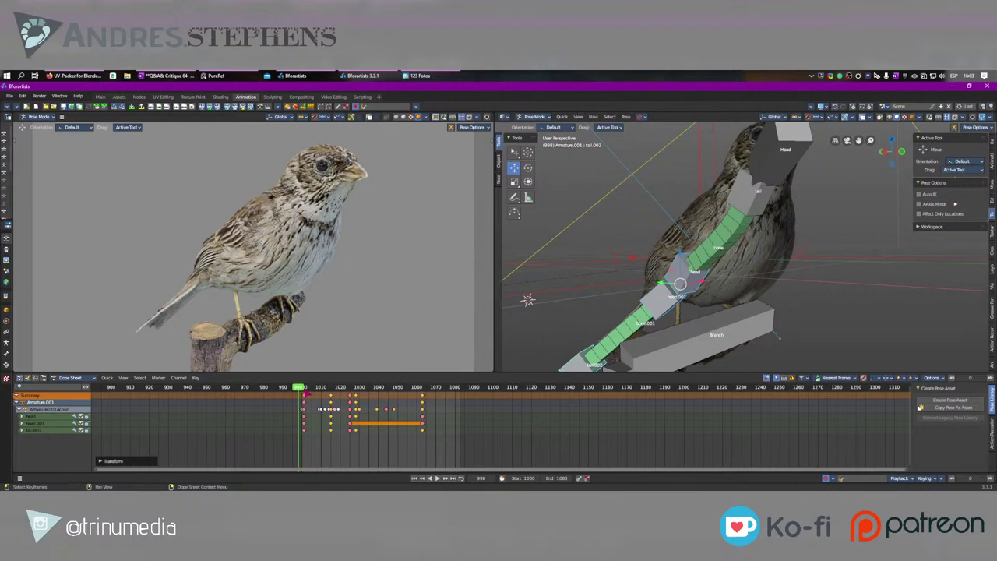
key("space")
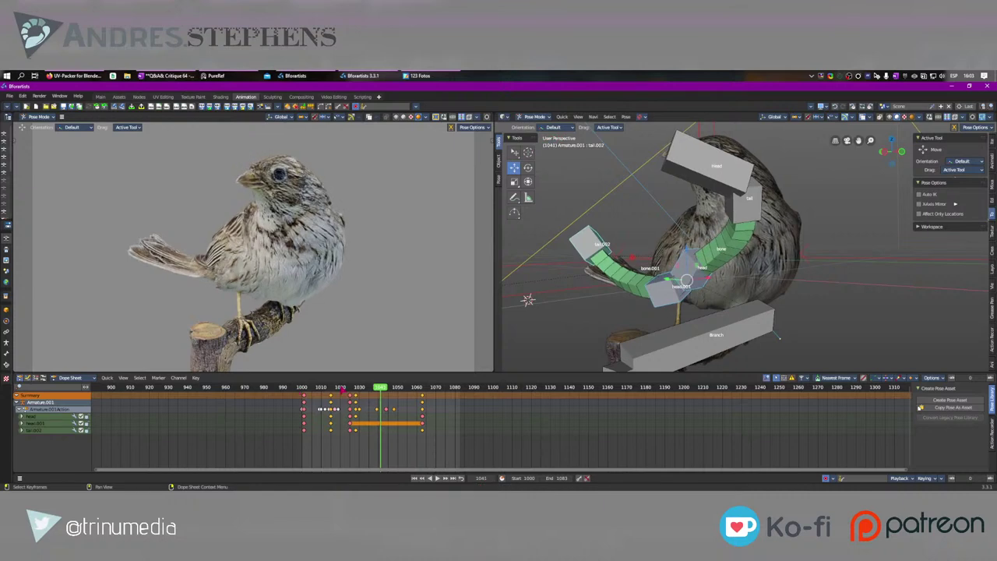
key("space")
Step: Retime the tail.002 bone by moving its starting keyframe to about frame 1010 and the fourth one to about 1018, and play back
left_click(663, 306)
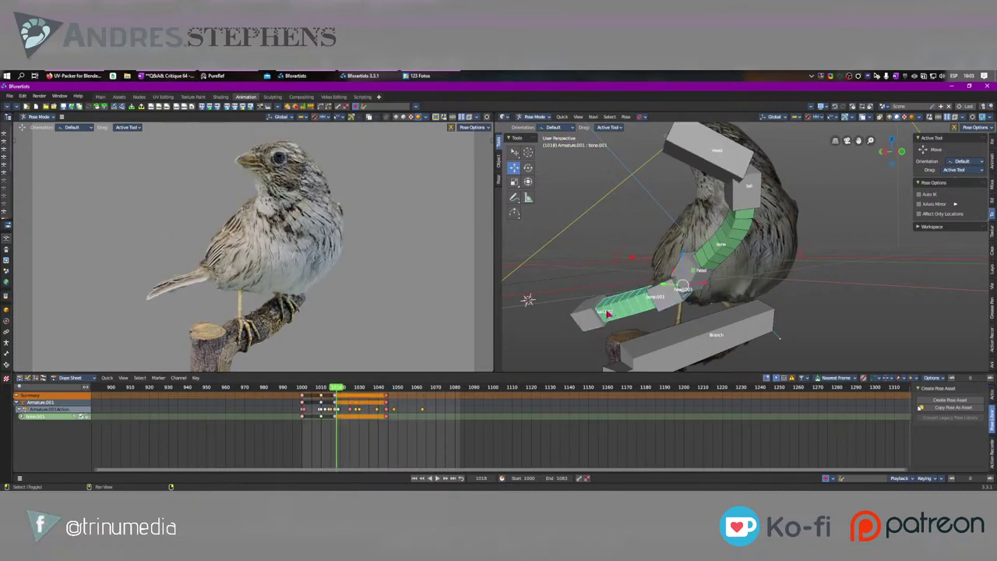
left_click(594, 321, "shift")
left_click(680, 288)
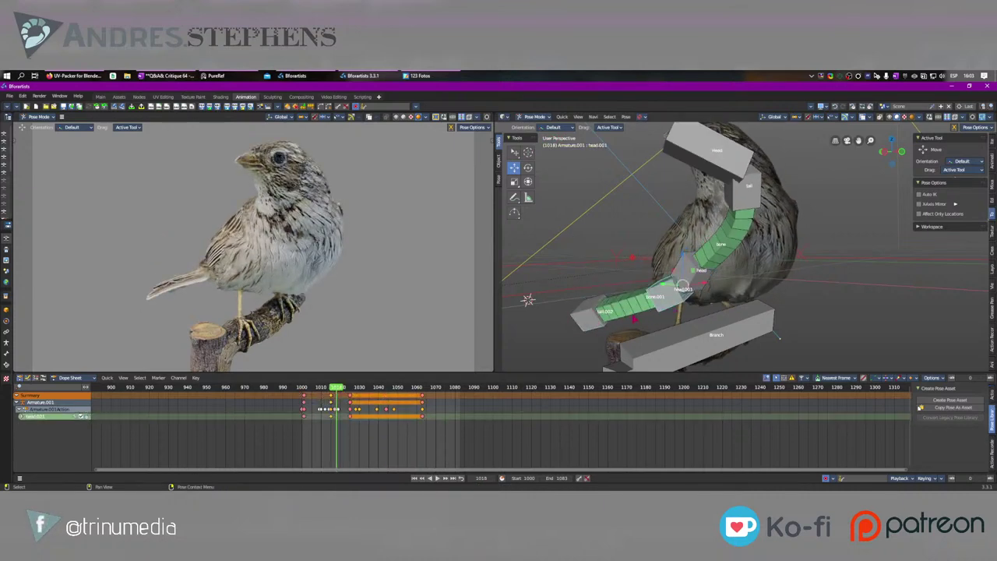
left_click(585, 324)
left_click(348, 395)
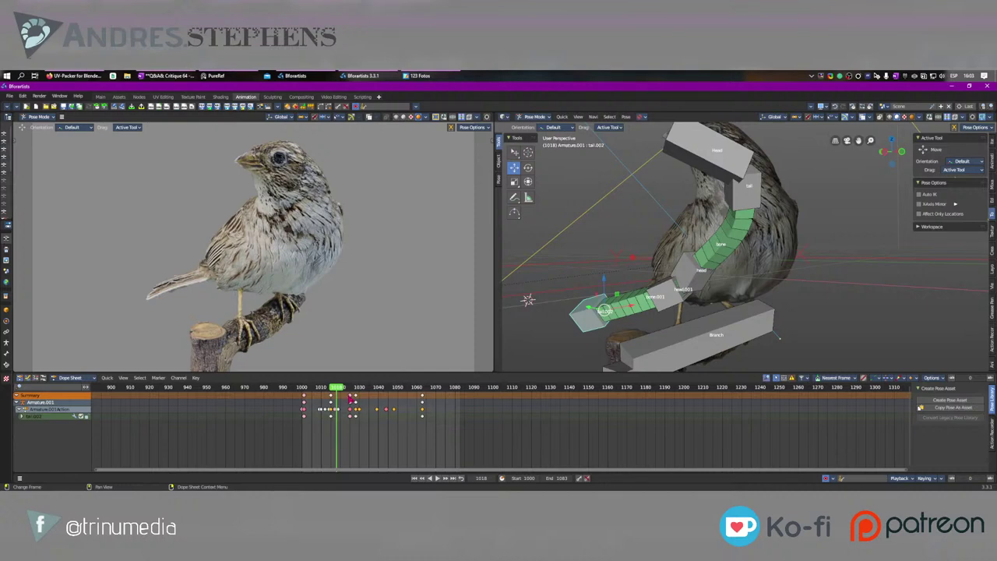
left_click_drag(349, 396, 319, 395)
key("space")
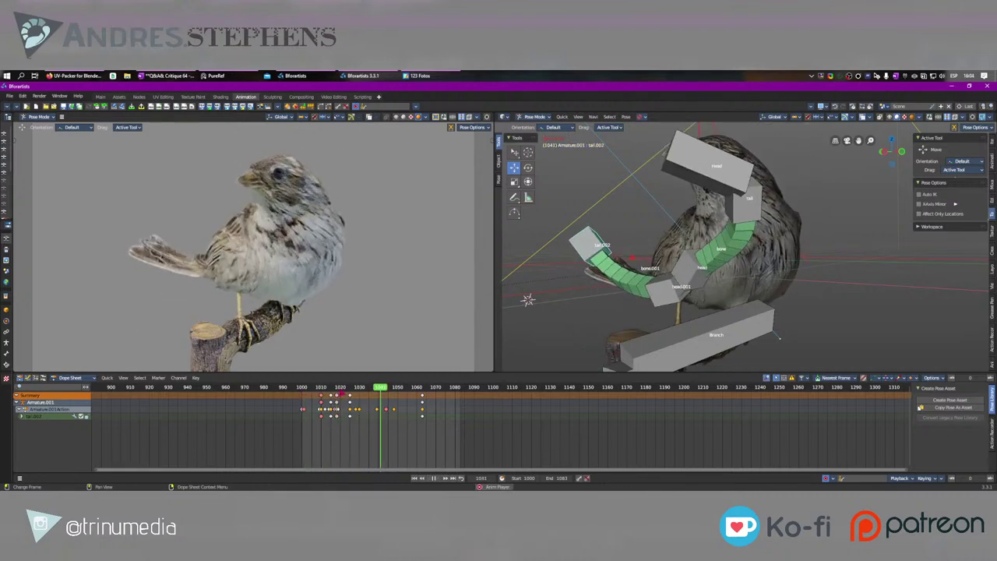
key("space")
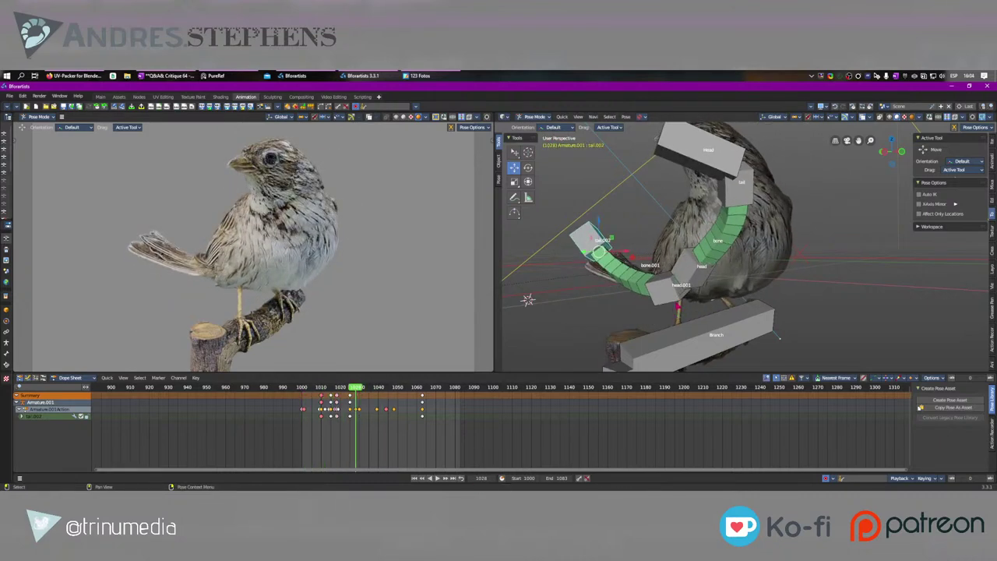
Step: Delete the middle keyframes of the head.001 bone, keeping only the first and last, and play back the motion
left_click(677, 306)
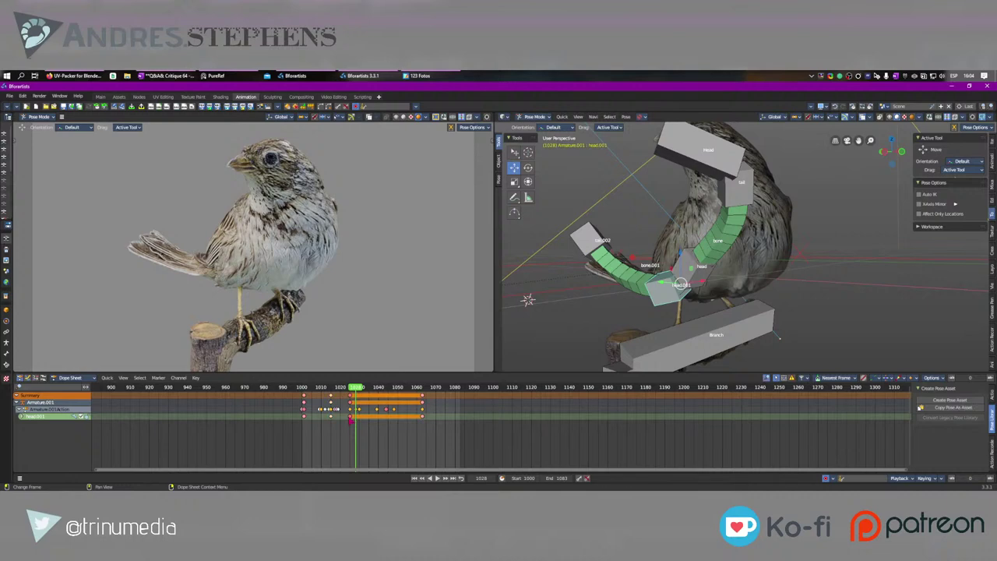
key("Delete")
key("Delete")
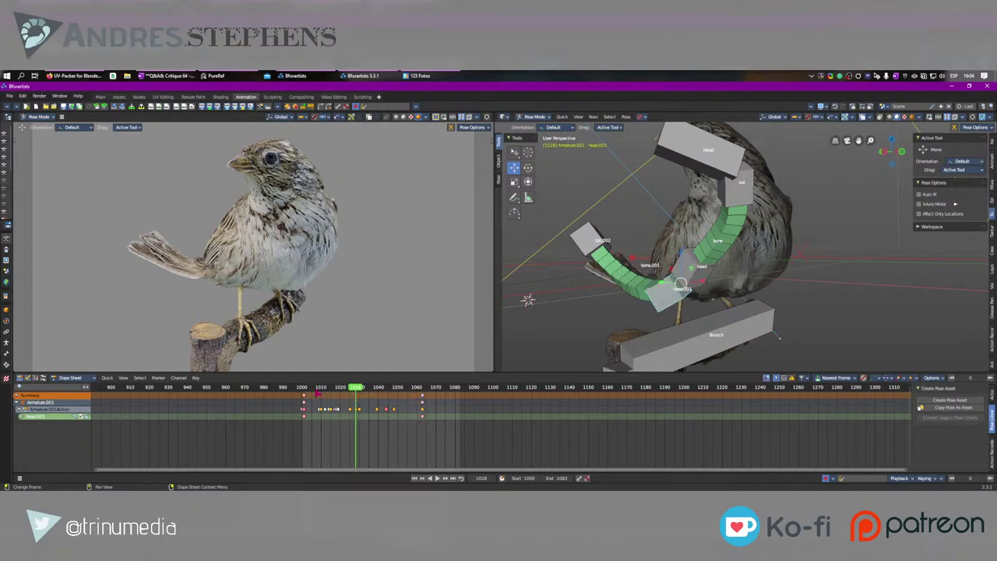
left_click_drag(313, 392, 303, 392)
key("space")
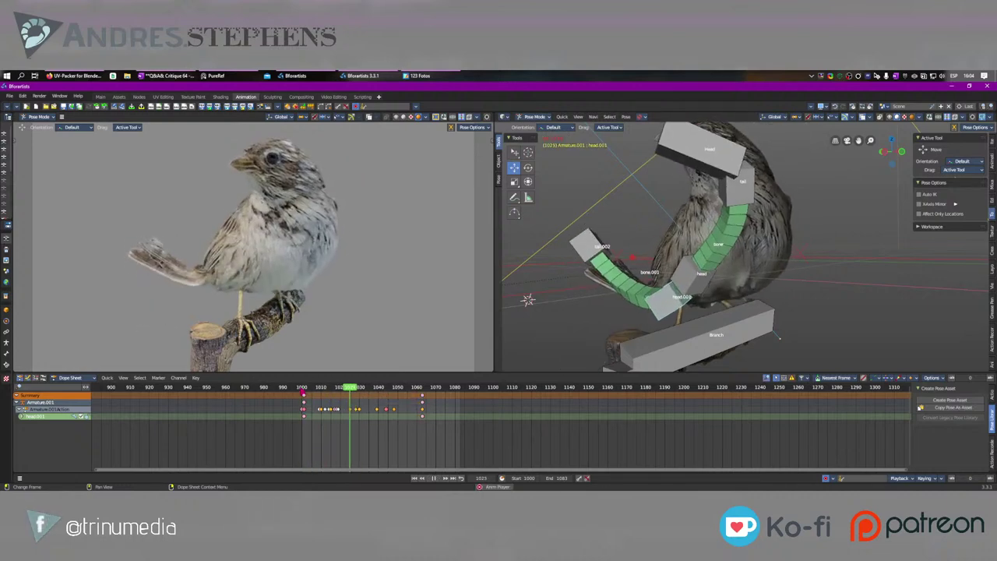
key("space")
Step: Remove the tail.002 bone's keyframe at about frame 1018 and play back the tail motion
left_click_drag(321, 391, 337, 391)
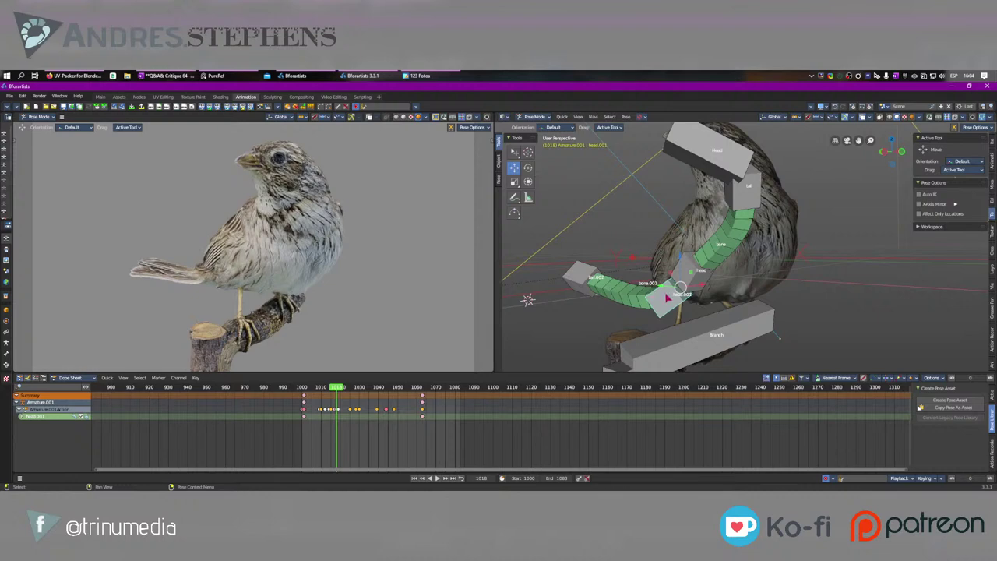
left_click(591, 278)
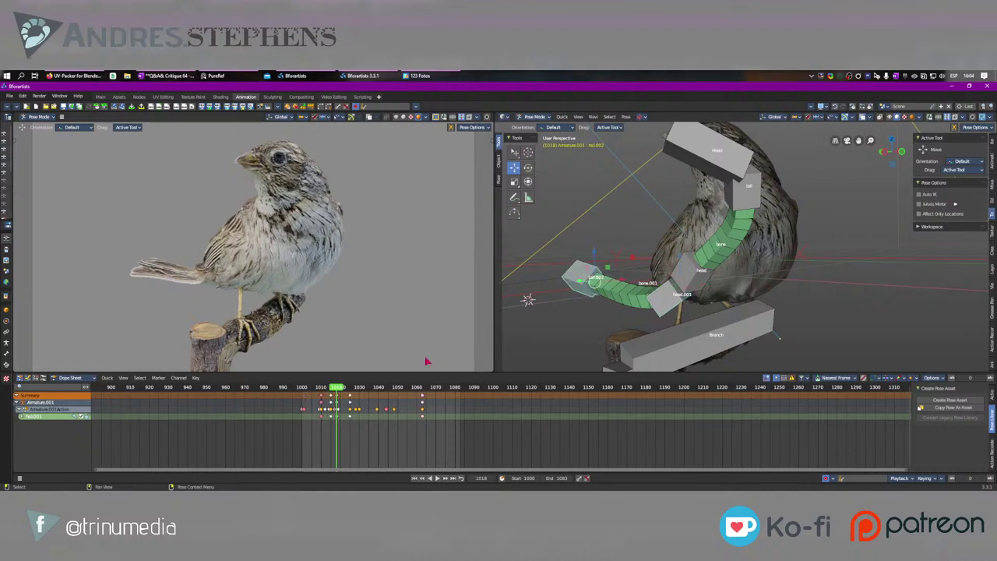
left_click(337, 394)
key("space")
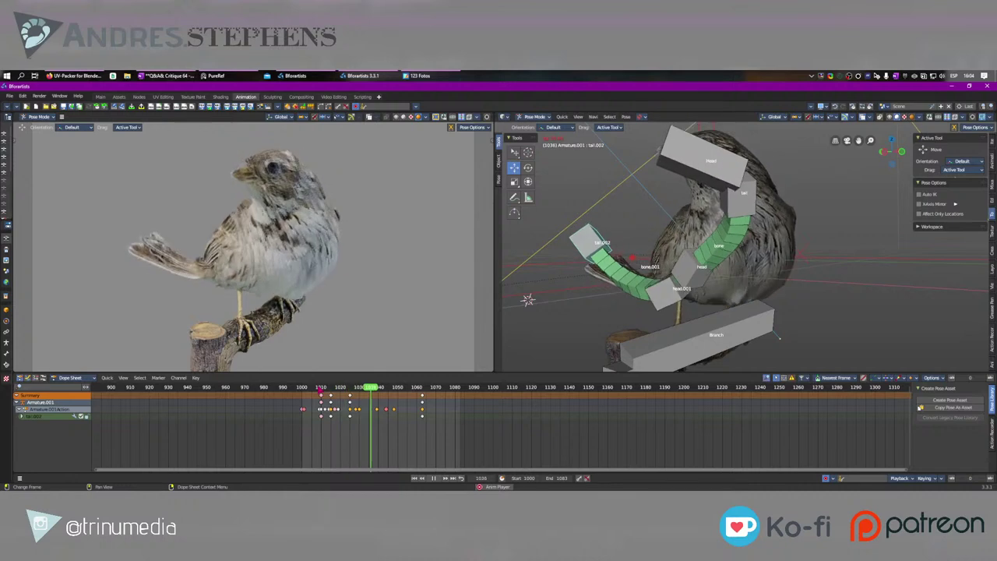
key("space")
Step: Move two keyframes of the lower body bone head to about frames 1020 and 1035, and play back the result
left_click(712, 277)
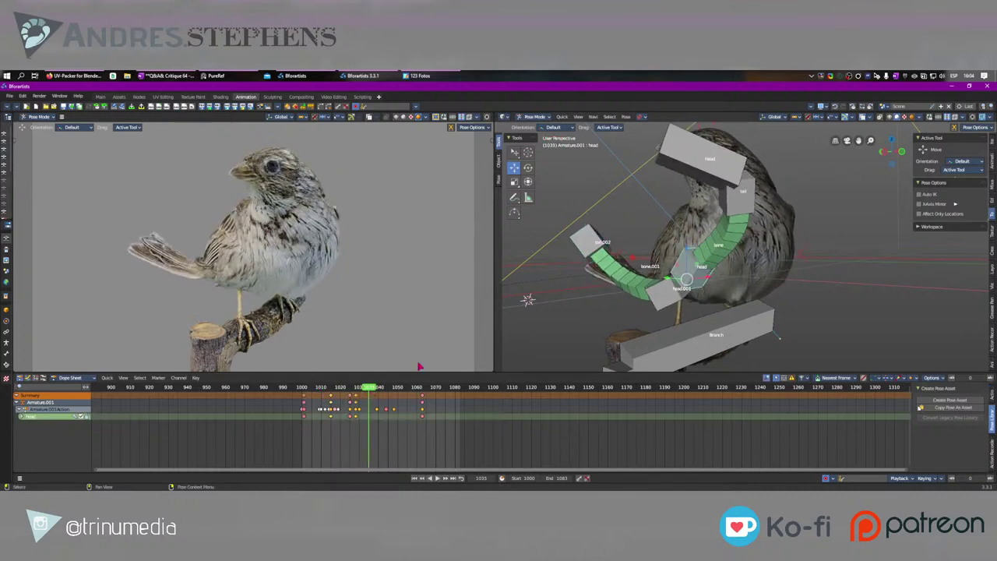
left_click(355, 417)
left_click_drag(356, 416, 369, 419)
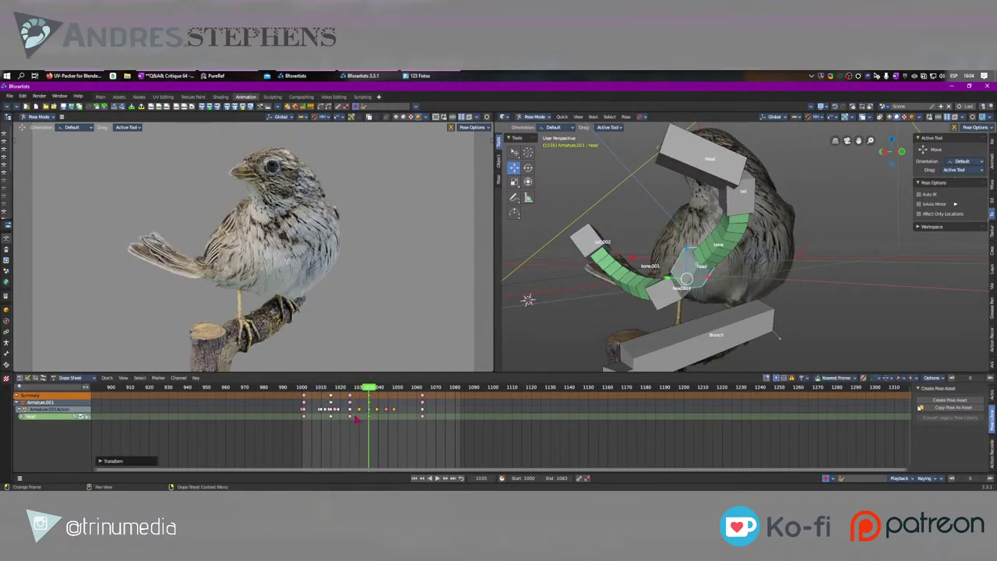
key("x")
key("Escape")
left_click_drag(331, 399, 343, 398)
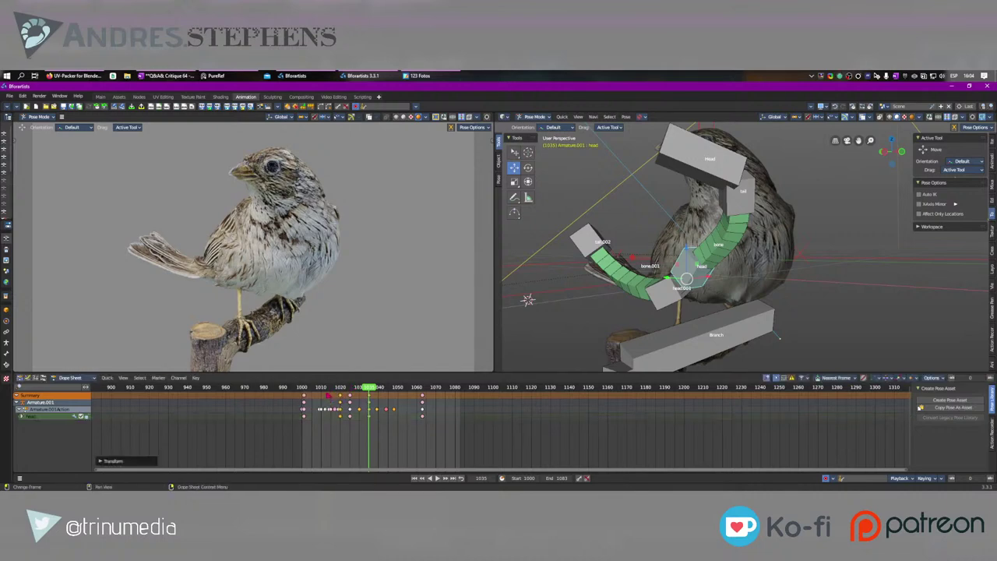
right_click(311, 387)
key("Escape")
left_click(308, 388)
key("space")
key("space")
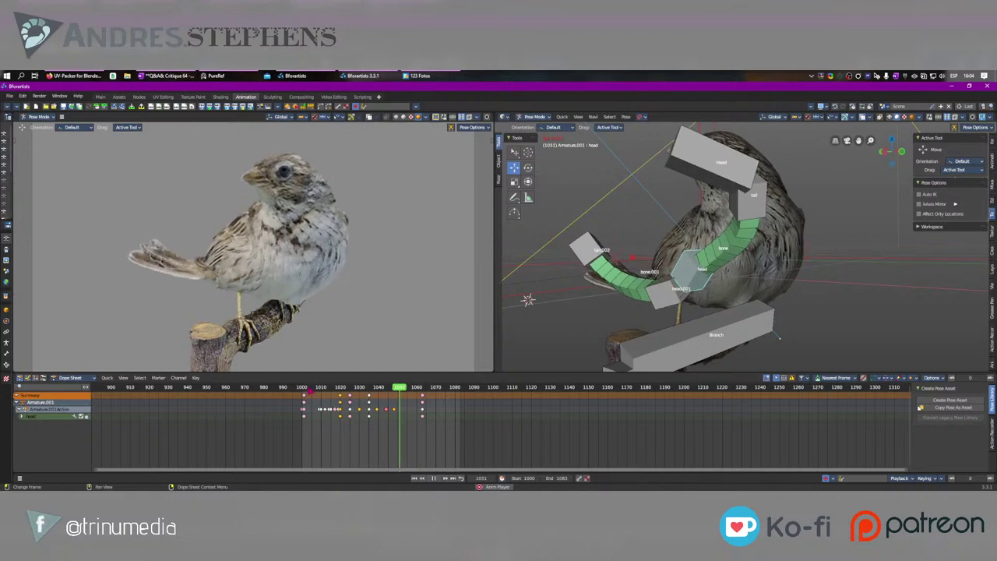
key("space")
Step: Delay the first two keyframes of the tail.002 bone to about frames 1017 and 1022, and play back the change
mouse_move(332, 388)
left_mouse_down()
mouse_move(357, 388)
mouse_move(335, 395)
mouse_move(344, 396)
left_mouse_up()
left_click(580, 240)
left_click(320, 396)
left_click(331, 396, "shift")
left_click(324, 388)
key("space")
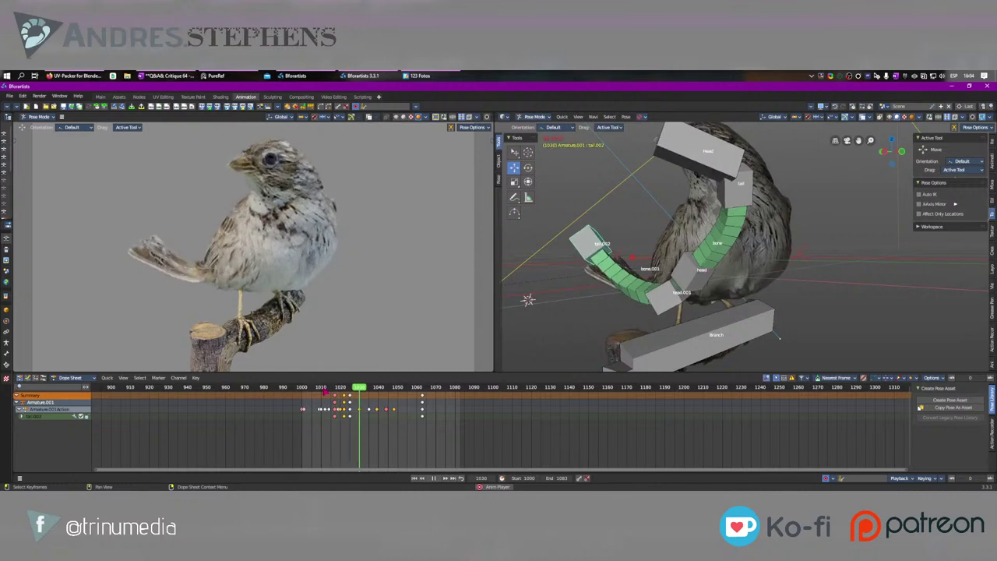
key("space")
Step: Shift the tail.002 bone's early keyframes to about frames 1013, 1016 and 1019, and play back the faster flick
mouse_move(324, 390)
left_mouse_down()
mouse_move(362, 390)
mouse_move(319, 389)
mouse_move(348, 395)
mouse_move(338, 395)
left_mouse_up()
left_click(314, 389)
key("space")
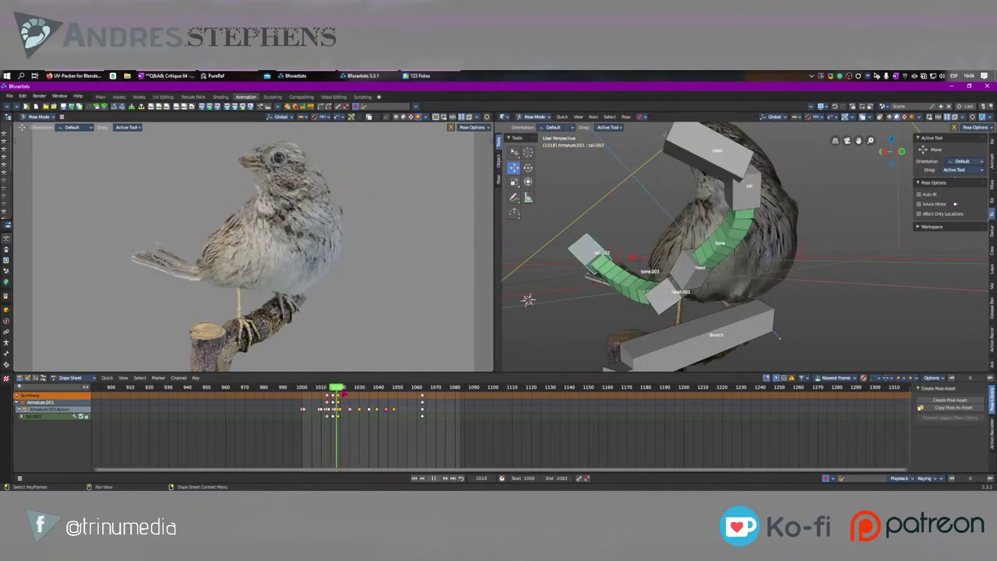
key("space")
Step: Move the lower body bone's two middle keyframes slightly earlier to about frames 1018 and 1023, and play back to check
left_click(698, 295)
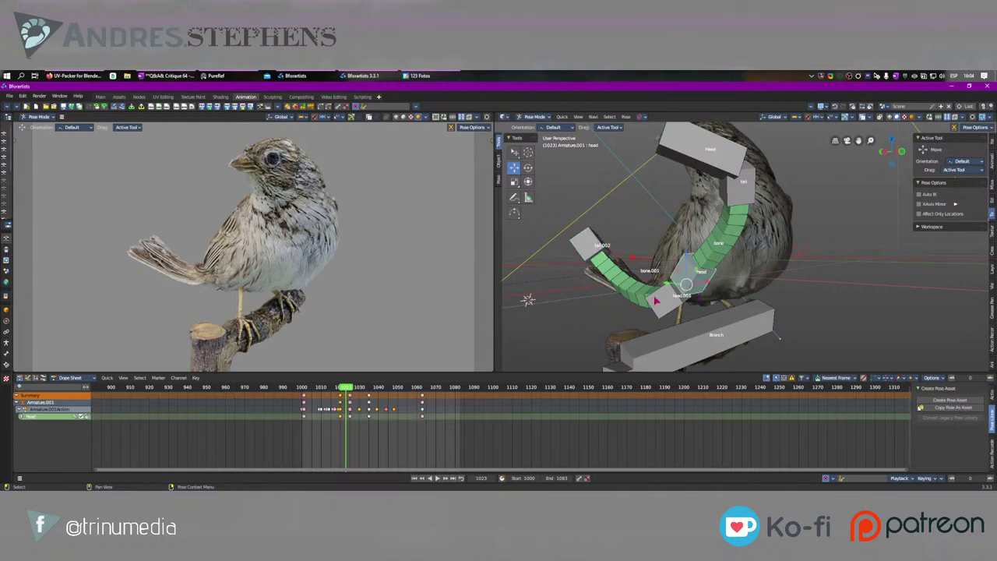
left_click(349, 401)
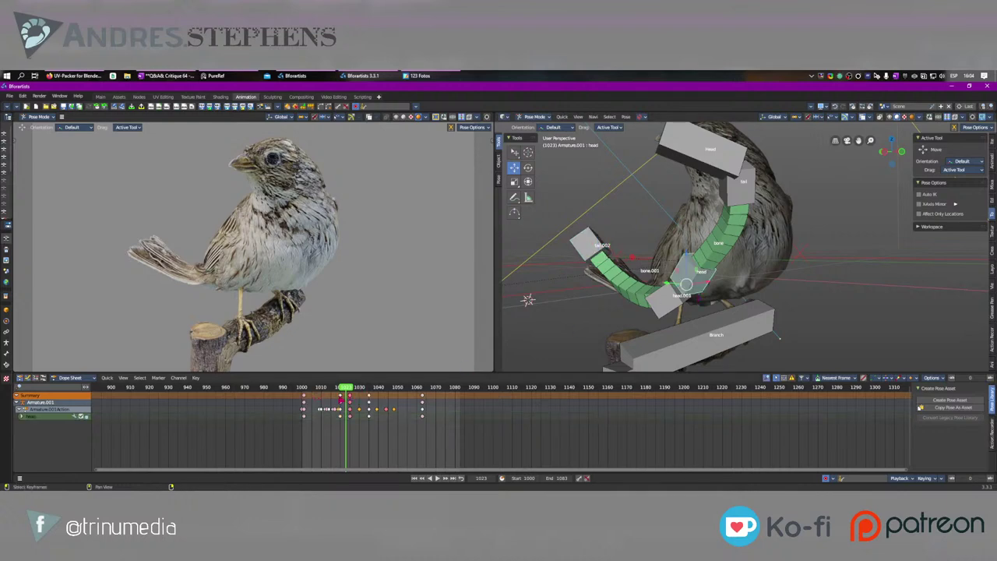
left_click(340, 396, "shift")
left_click_drag(341, 396, 306, 389)
key("space")
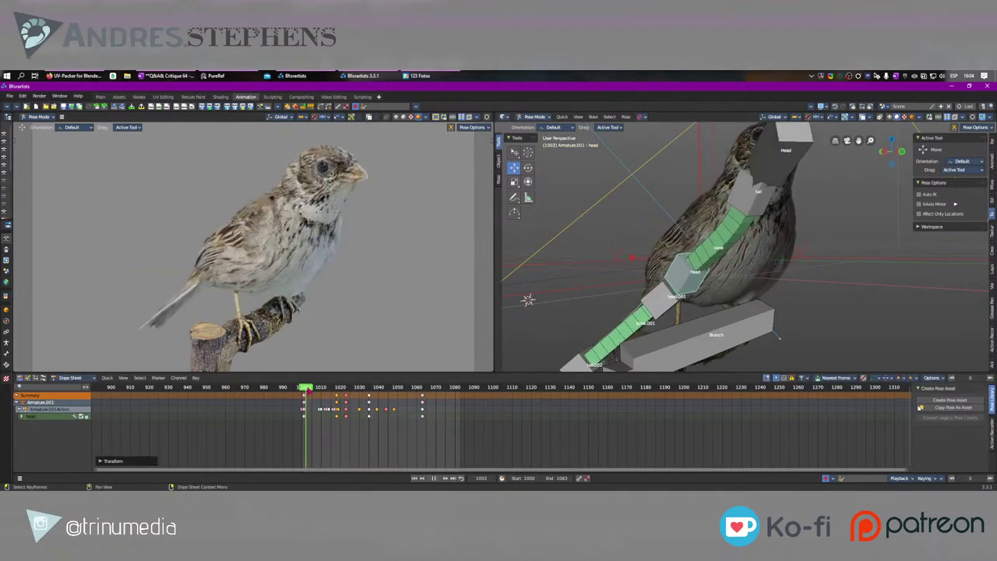
key("space")
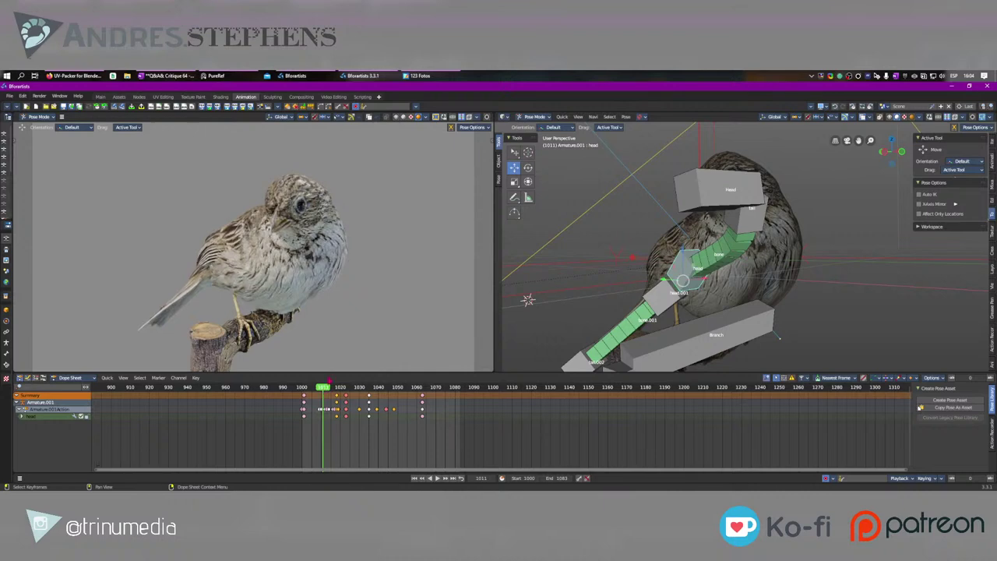
Step: At frame 1011, lower the body bone head vertically to key a dip before the turn, and play back the motion
key("g")
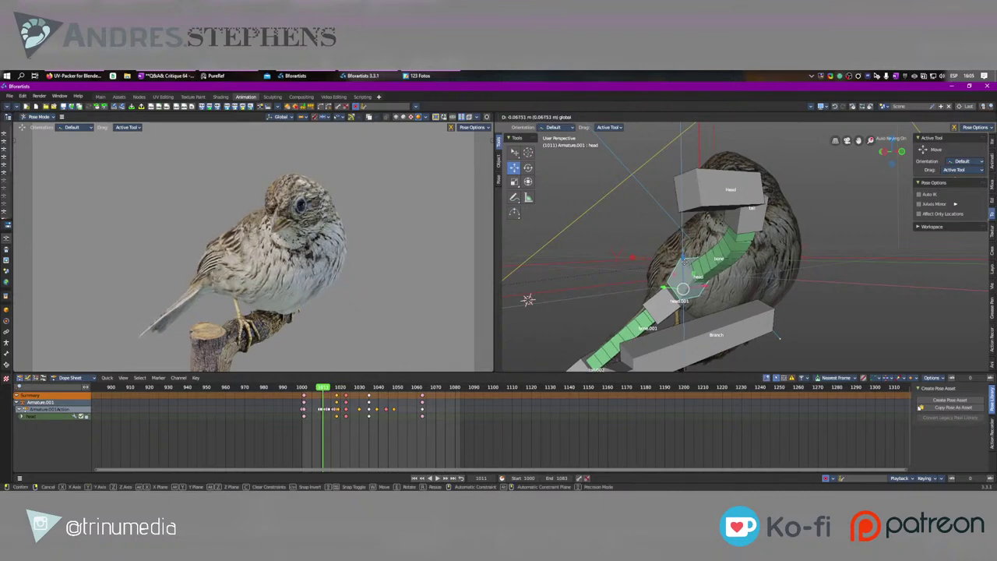
left_click(678, 269)
mouse_move(324, 389)
left_mouse_down()
mouse_move(304, 388)
mouse_move(342, 388)
left_mouse_up()
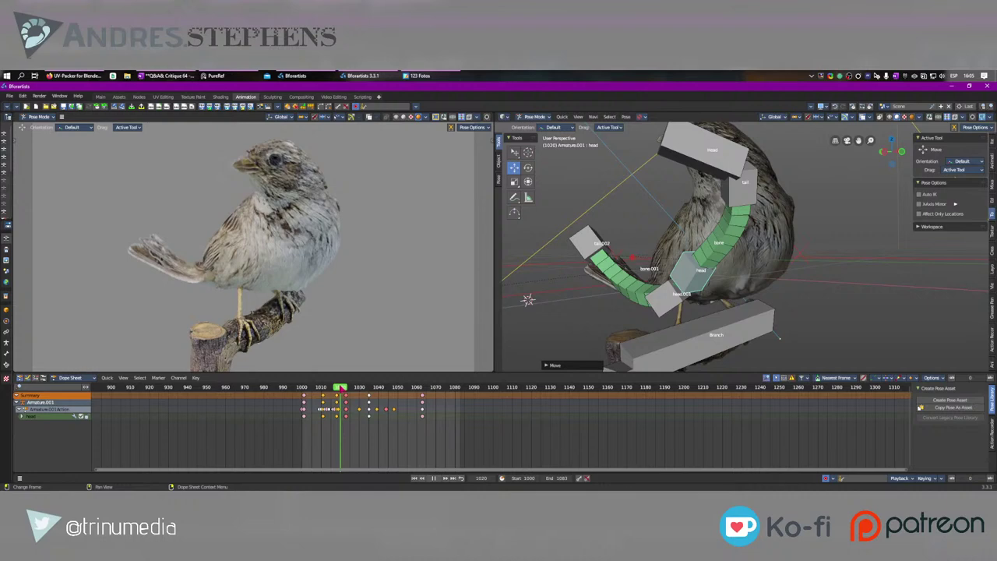
key("space")
key("Left")
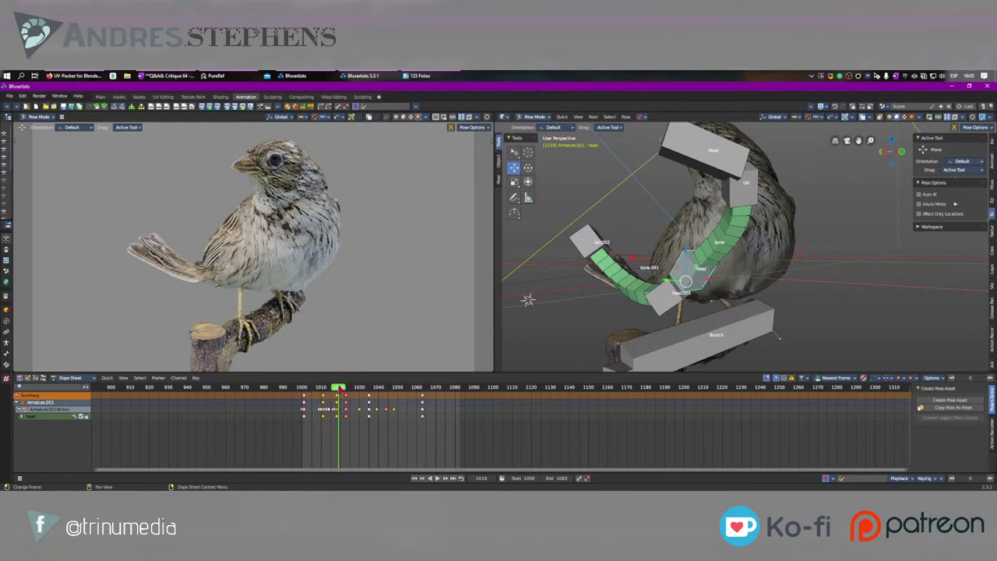
key("space")
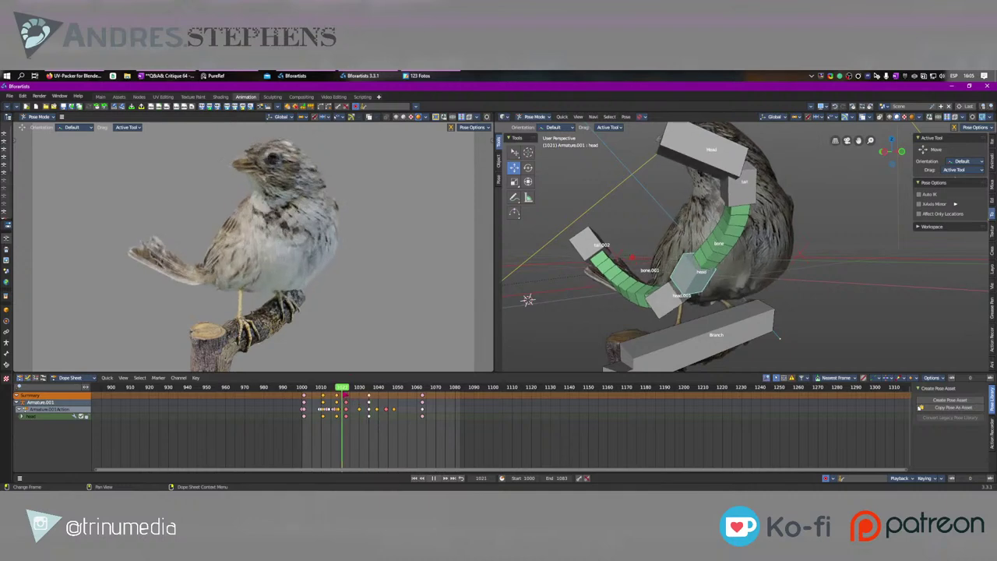
key("space")
key("space")
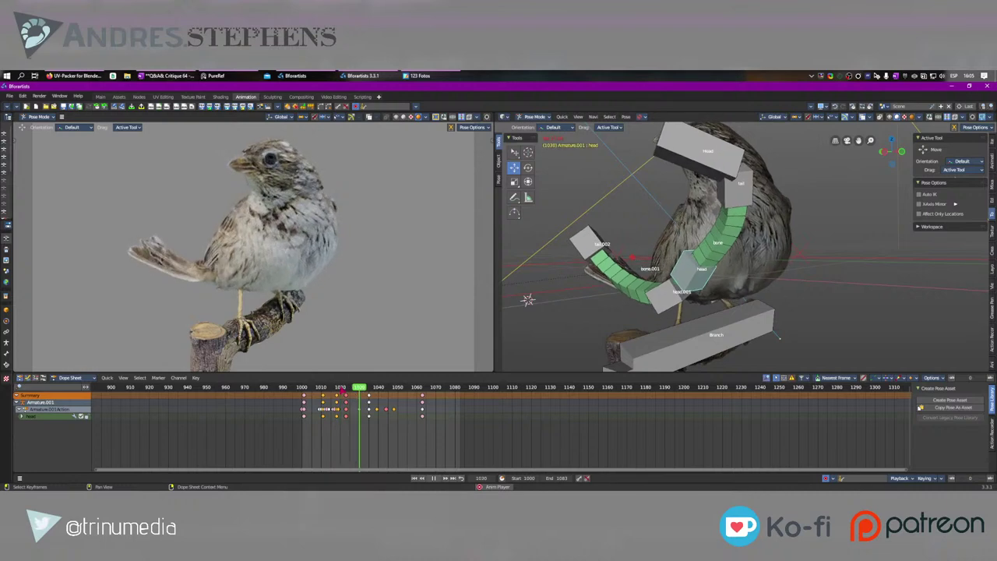
key("space")
Step: At frame 1027, rotate the upper Head bone slightly with a free trackball rotation
left_click(725, 180)
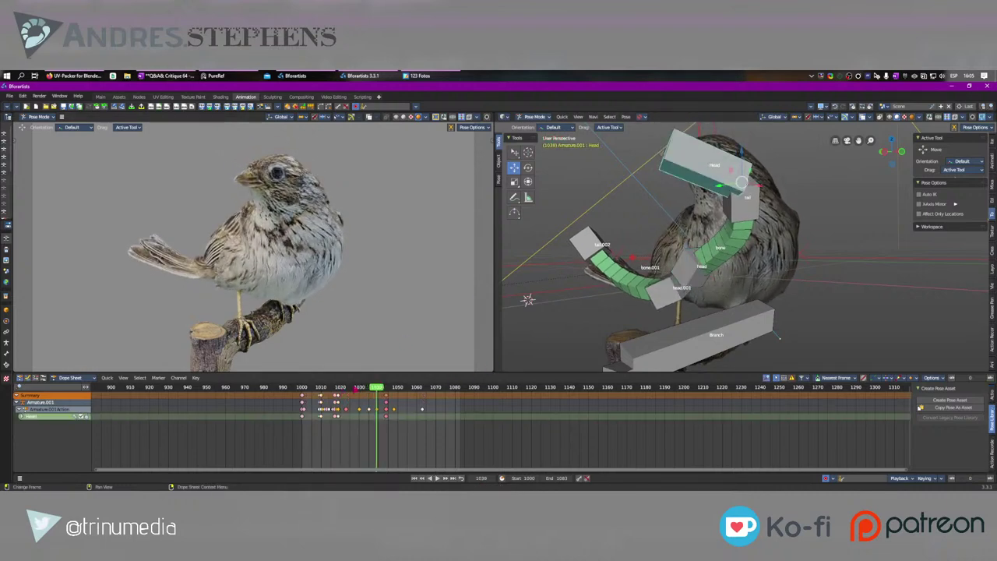
mouse_move(354, 389)
left_mouse_down()
mouse_move(329, 388)
mouse_move(361, 391)
mouse_move(340, 387)
mouse_move(352, 387)
left_mouse_up()
left_click(527, 167)
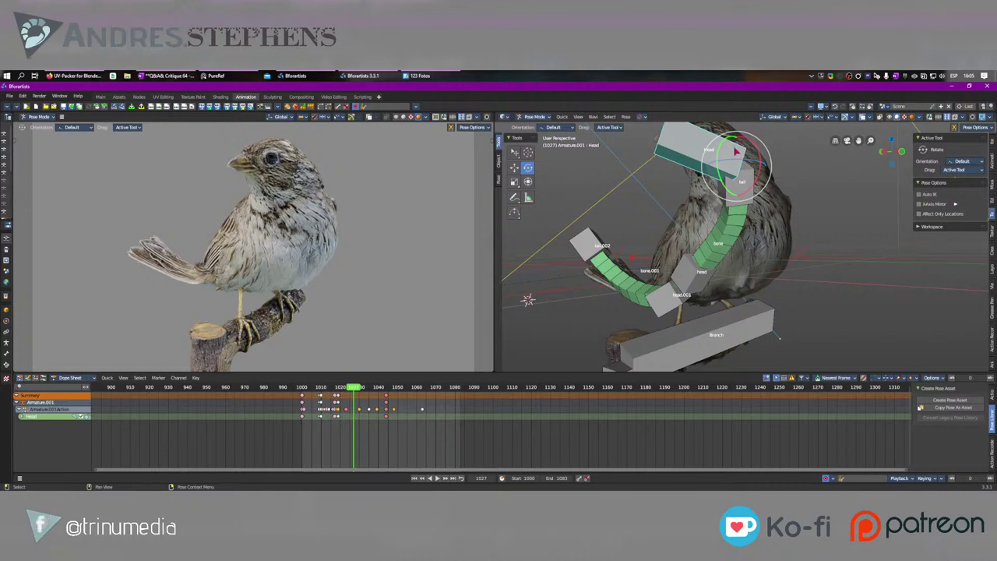
left_click_drag(736, 152, 728, 165)
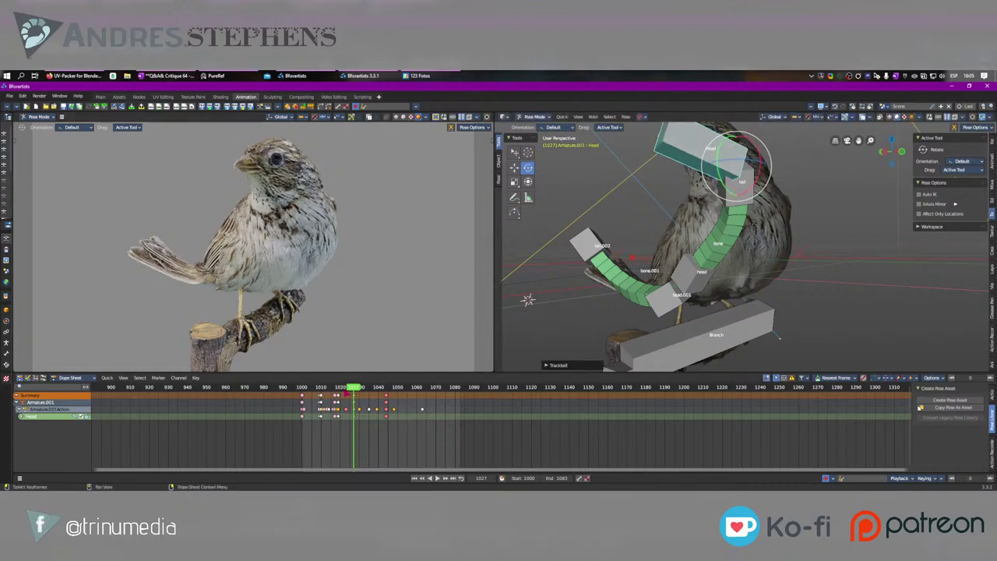
Step: Duplicate the upper Head bone's keyframes to hold its poses until about frames 1025 and 1031, and play back to check
left_click_drag(354, 390, 345, 394)
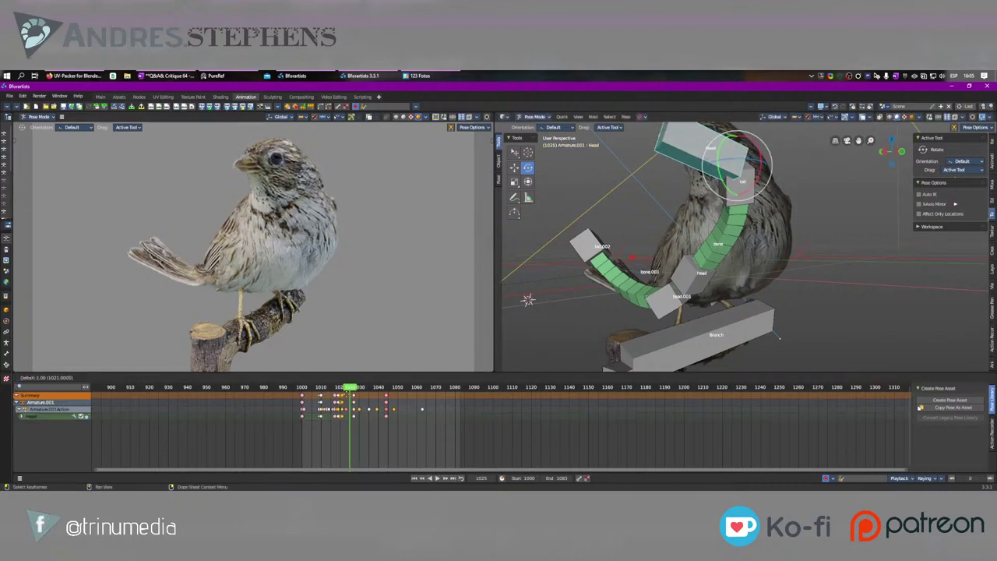
left_click(351, 395)
key("space")
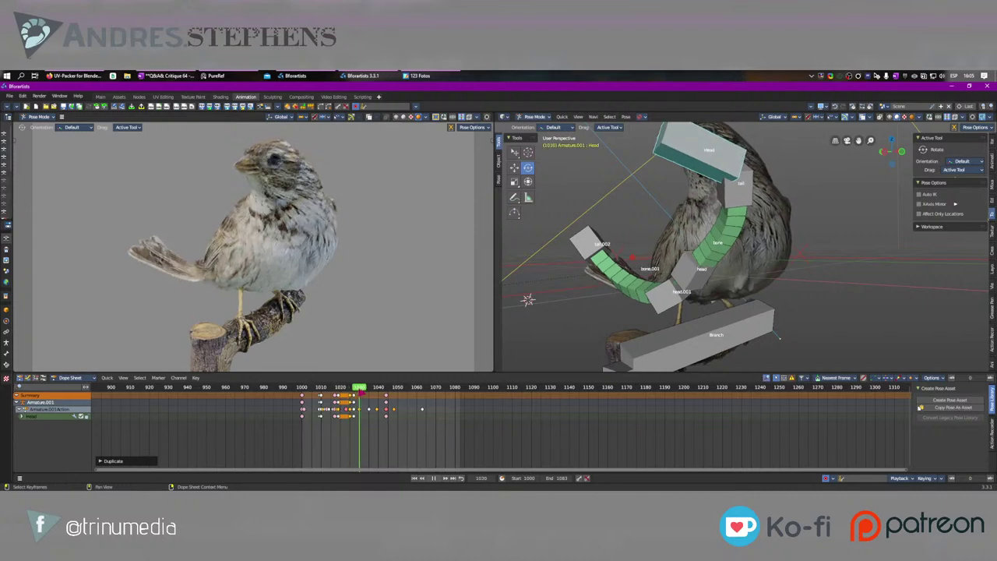
key("space")
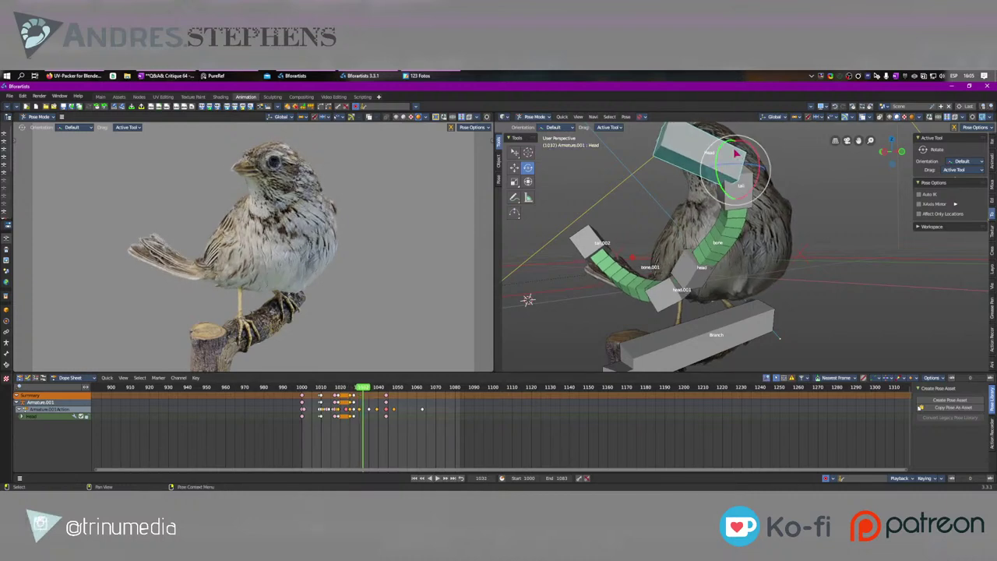
left_click(423, 327)
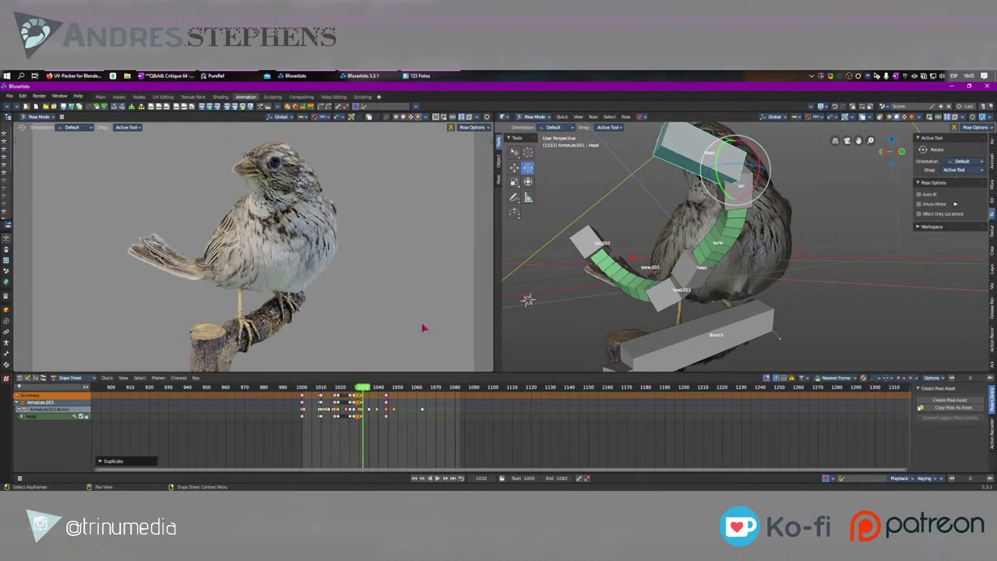
left_click(369, 395)
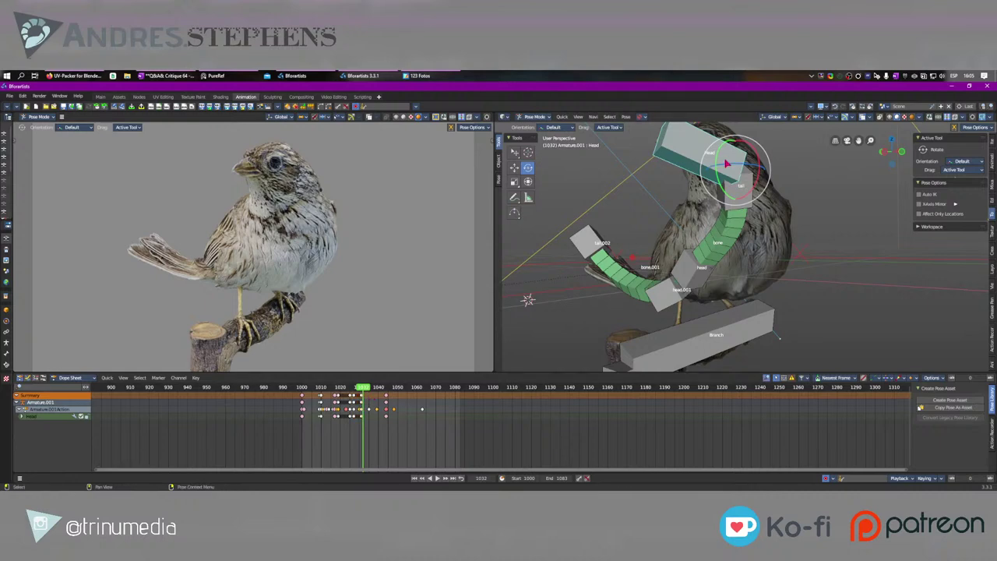
Step: At frame 1032, rotate the upper Head bone further with a free trackball rotation, and play back the motion
left_click_drag(732, 154, 817, 165)
left_click_drag(730, 159, 733, 165)
key("space")
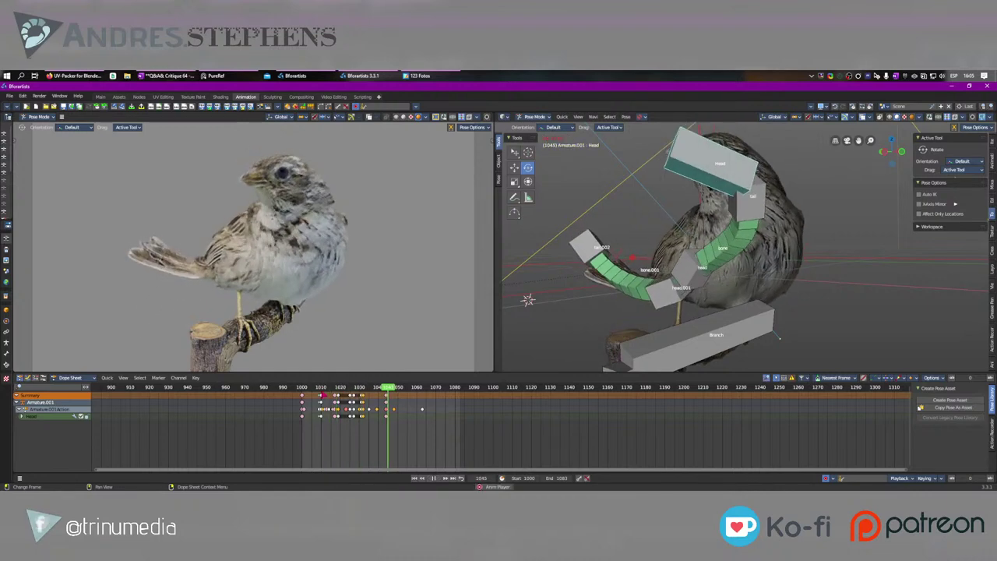
key("space")
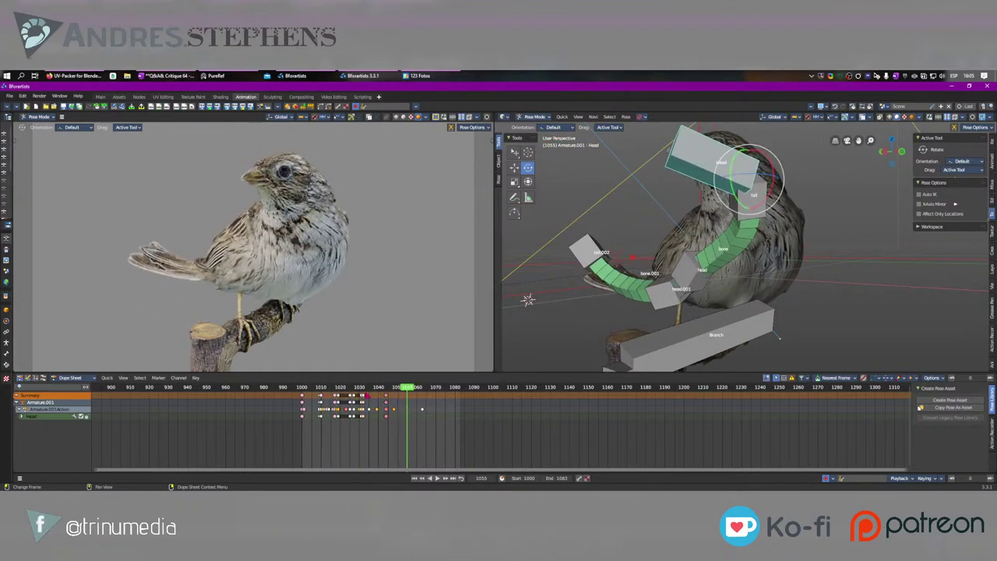
Step: Duplicate the Head bone's latest turn keyframe to about frame 1041 to hold the pose, and play back the motion
left_click_drag(363, 388, 365, 390)
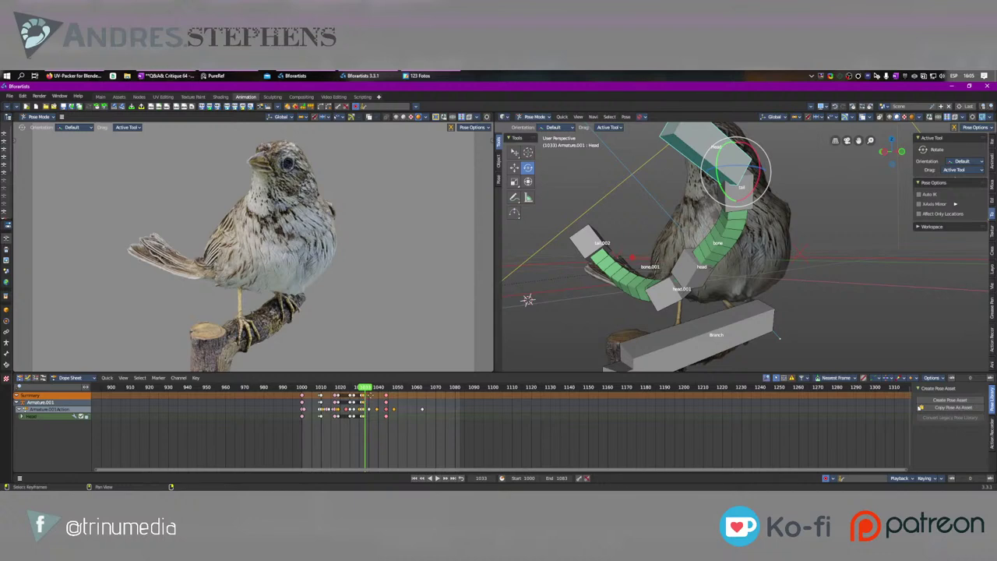
key("shift+d")
left_click(382, 400)
right_click(366, 394)
key("Escape")
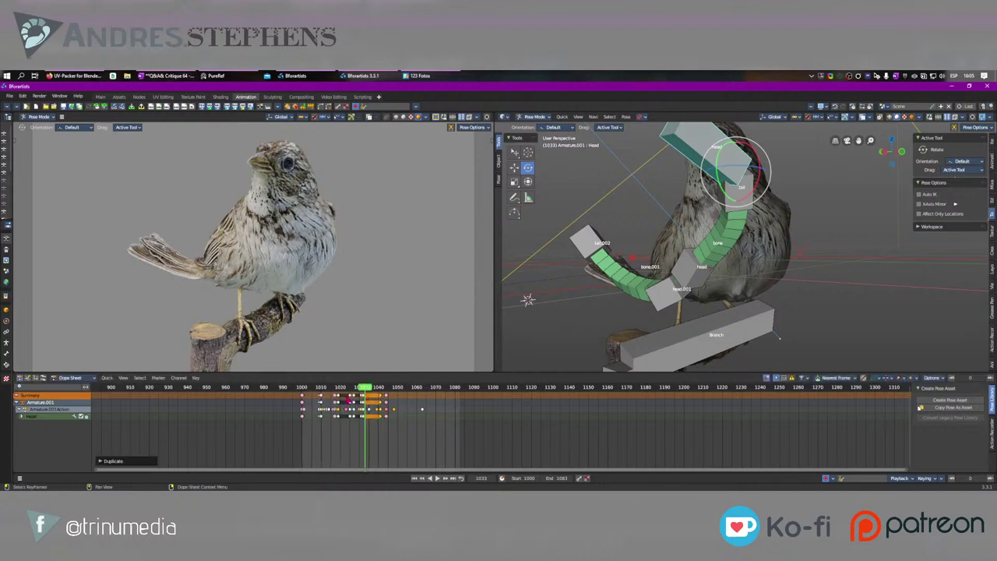
key("space")
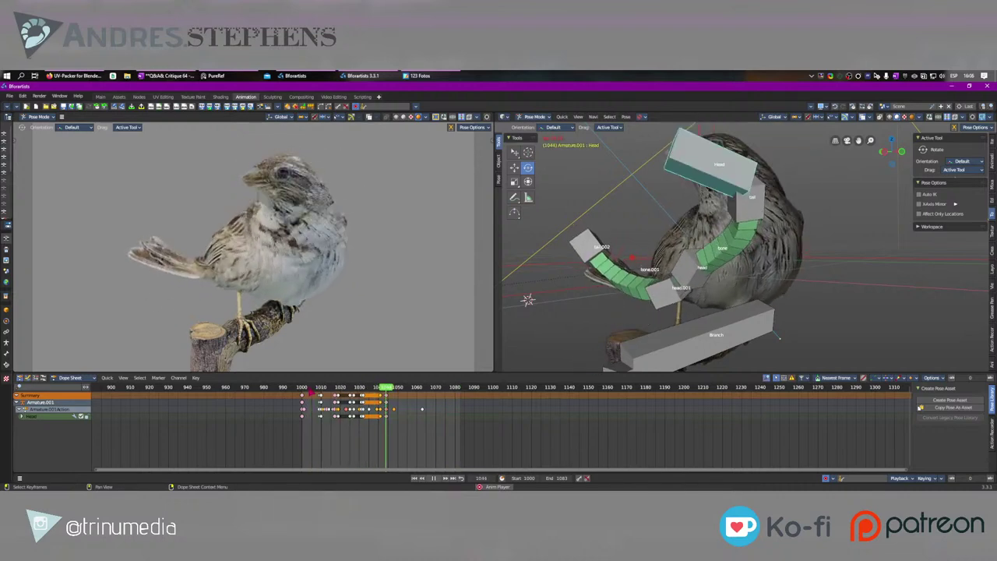
key("space")
Step: Move the lower body bone's keyframe after the turn to about frame 1028, duplicate it to about frame 1058, and play back
left_click(685, 281)
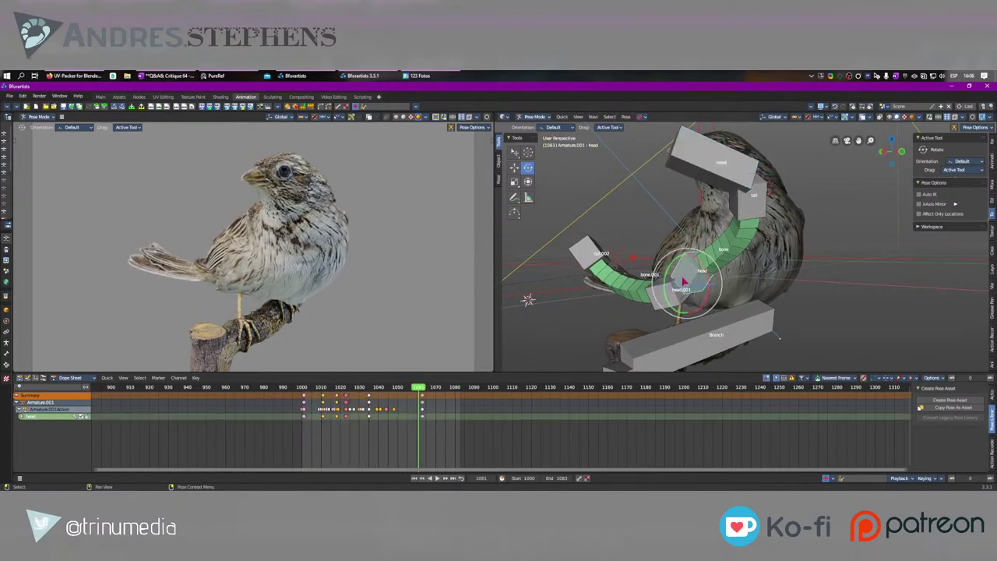
left_click(331, 388)
key("space")
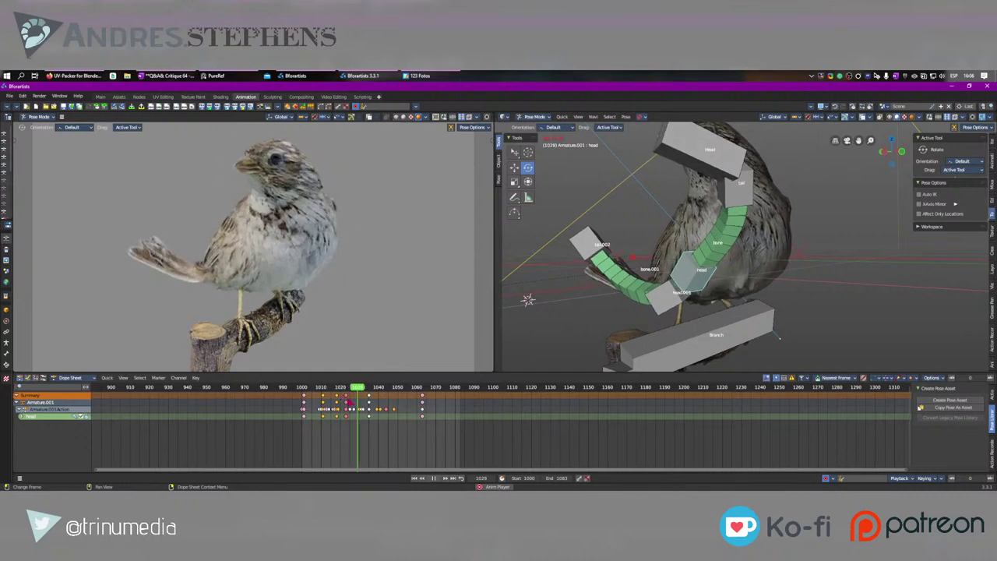
key("space")
left_click(370, 402)
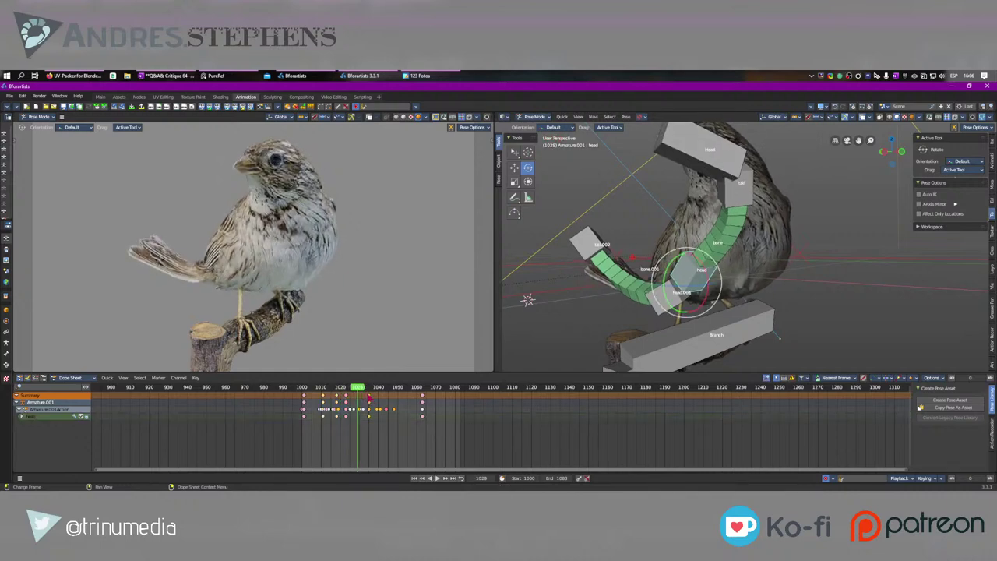
left_click_drag(369, 398, 290, 393)
key("shift+d")
left_click(419, 396)
key("space")
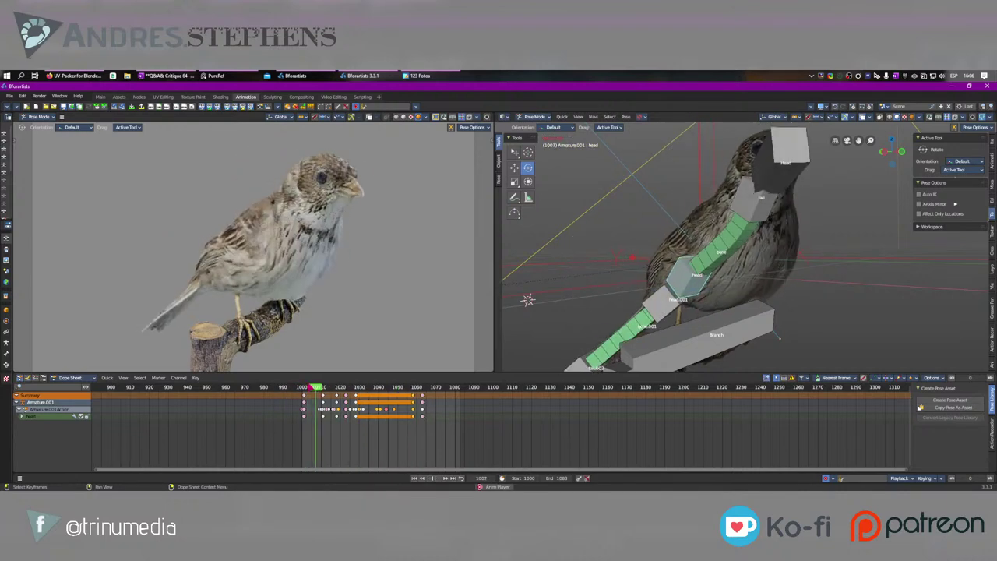
key("space")
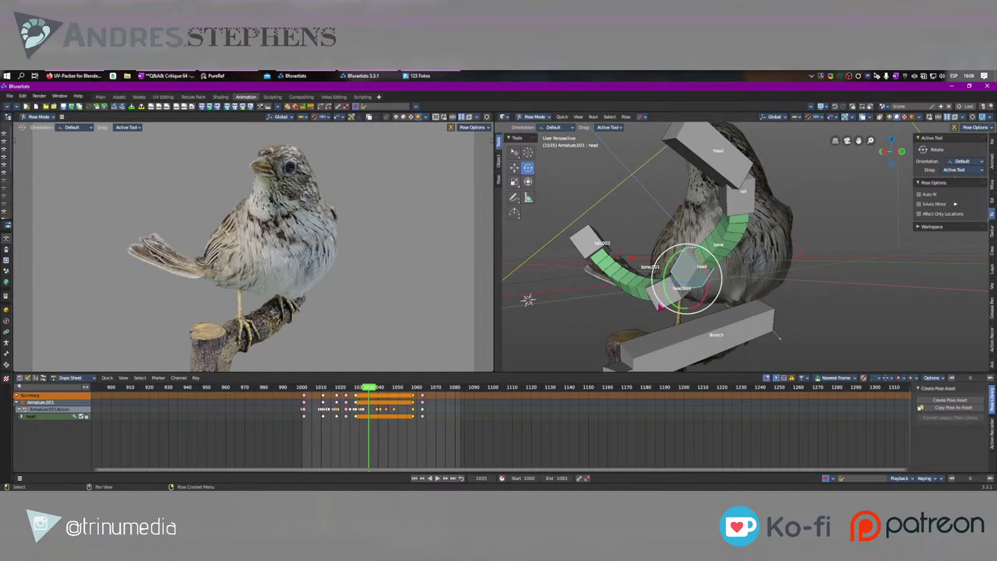
Step: Play back the motion with the head.001 bone and the lower body bone selected in turn to check their keyframe timing
left_click(665, 295)
left_click_drag(369, 387, 302, 387)
key("space")
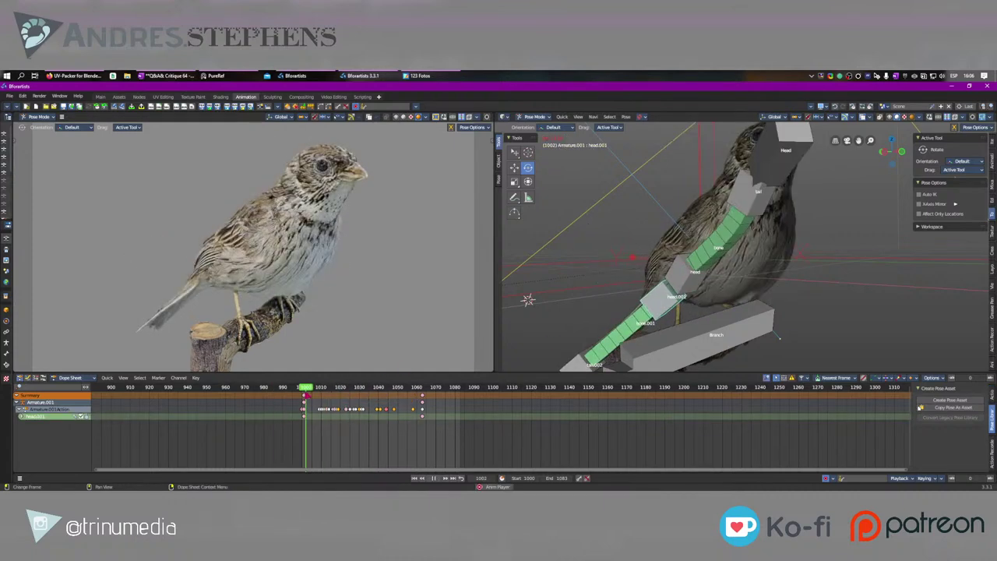
key("space")
left_click(692, 280)
key("space")
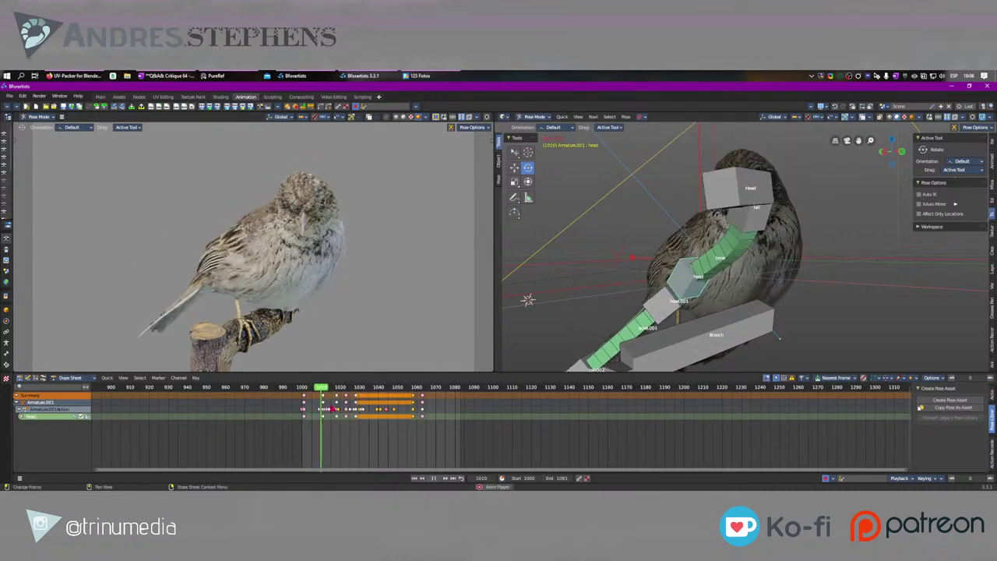
key("space")
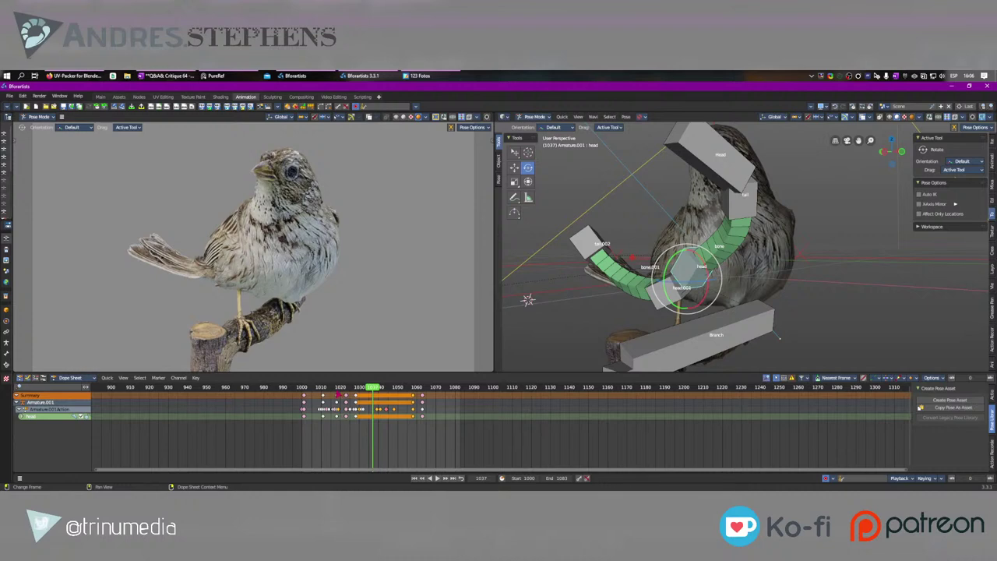
Step: Delete the lower body bone's keyframe at about frame 1023, and play back the smoother turn
key("space")
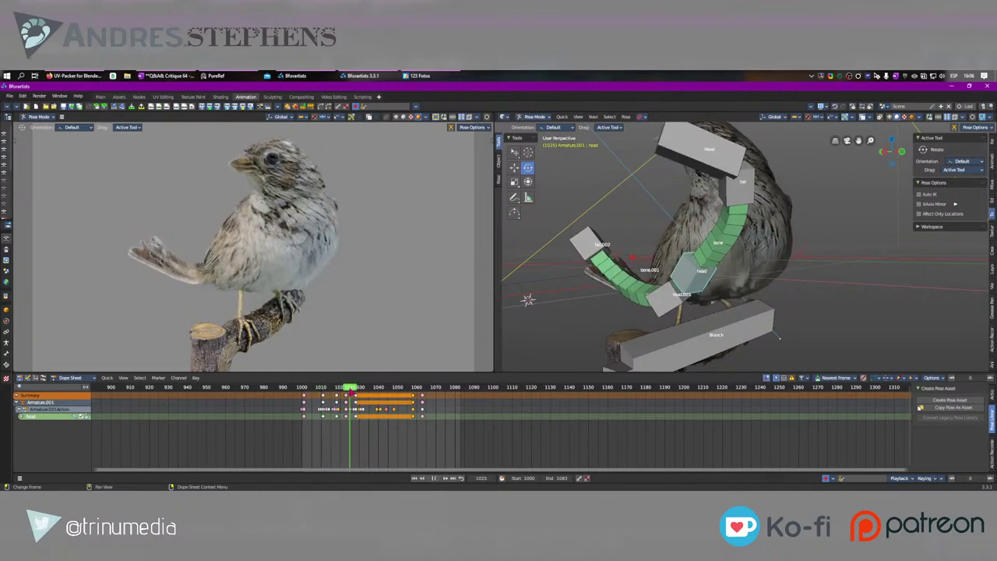
left_click(347, 416)
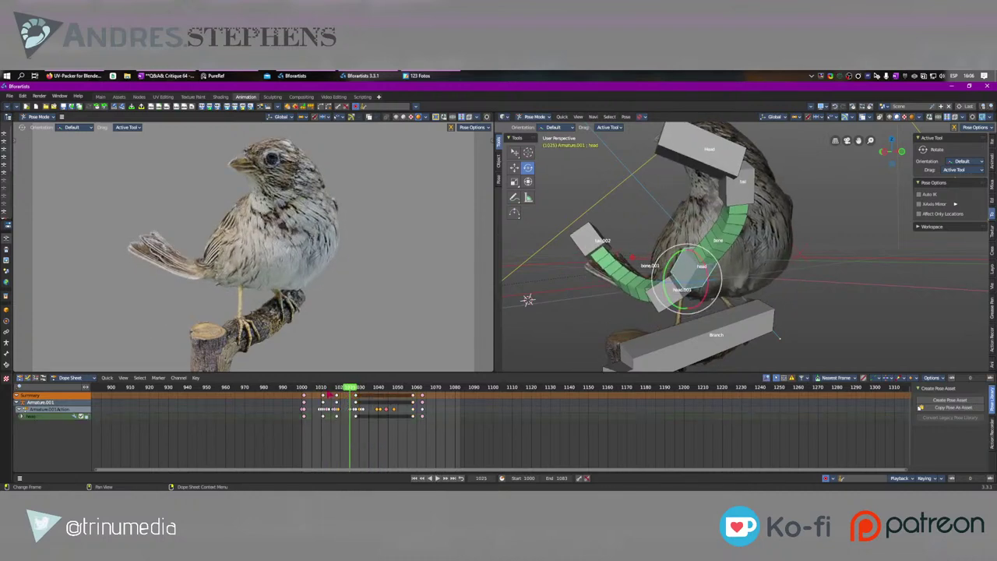
key("space")
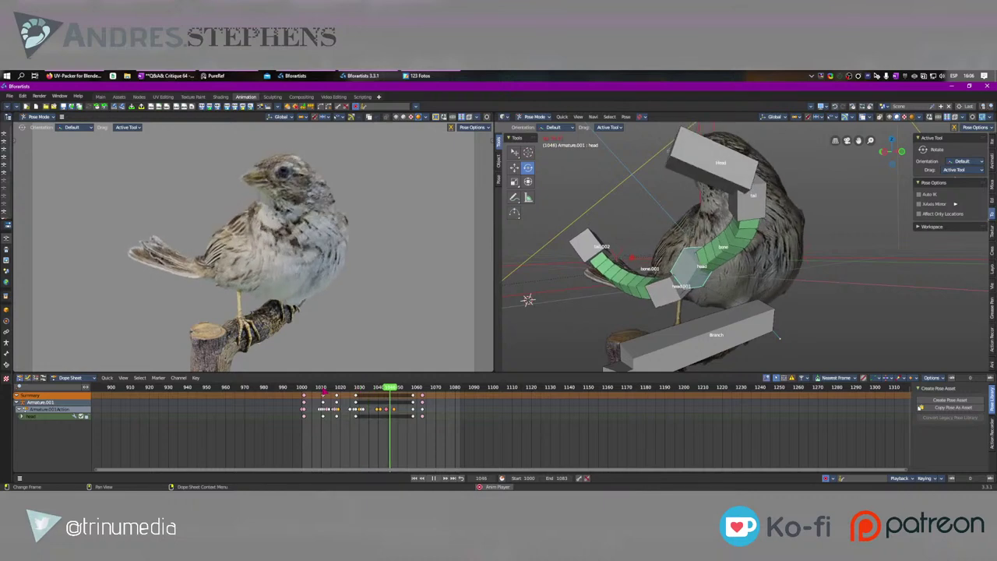
key("space")
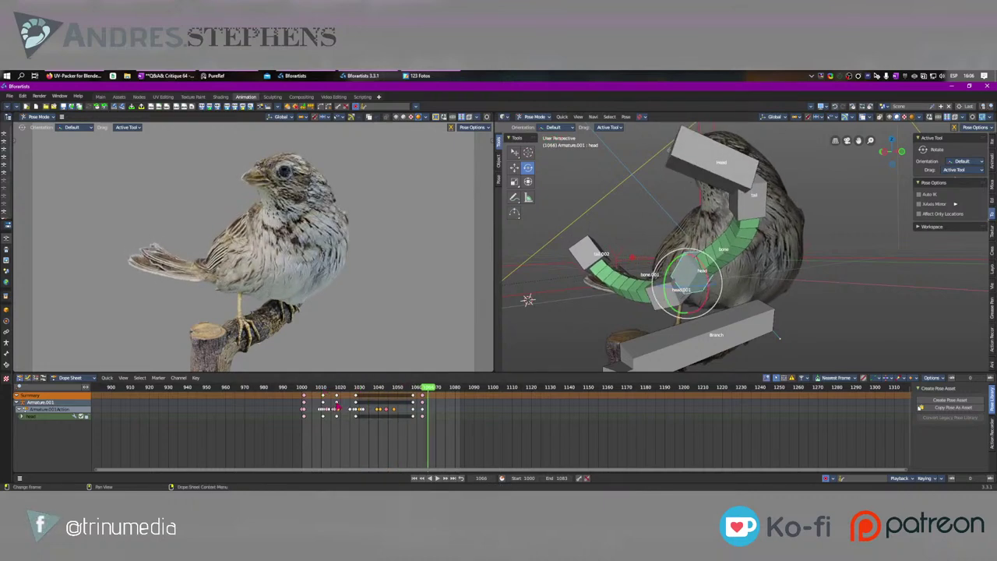
Step: At frame 1034, rotate the lower body bone slightly to key a new body pose
left_click_drag(337, 406, 378, 409)
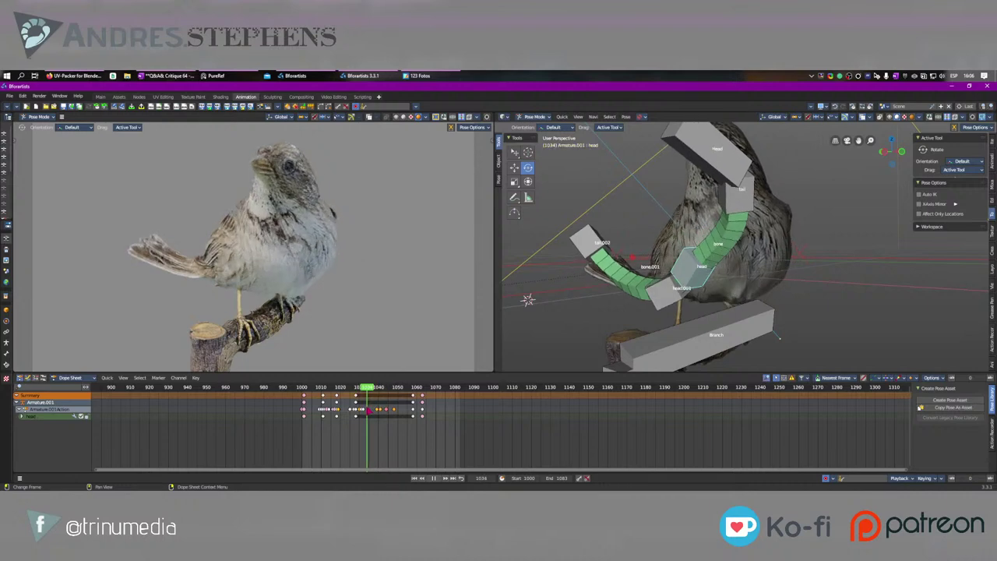
middle_click_drag(763, 243, 802, 235)
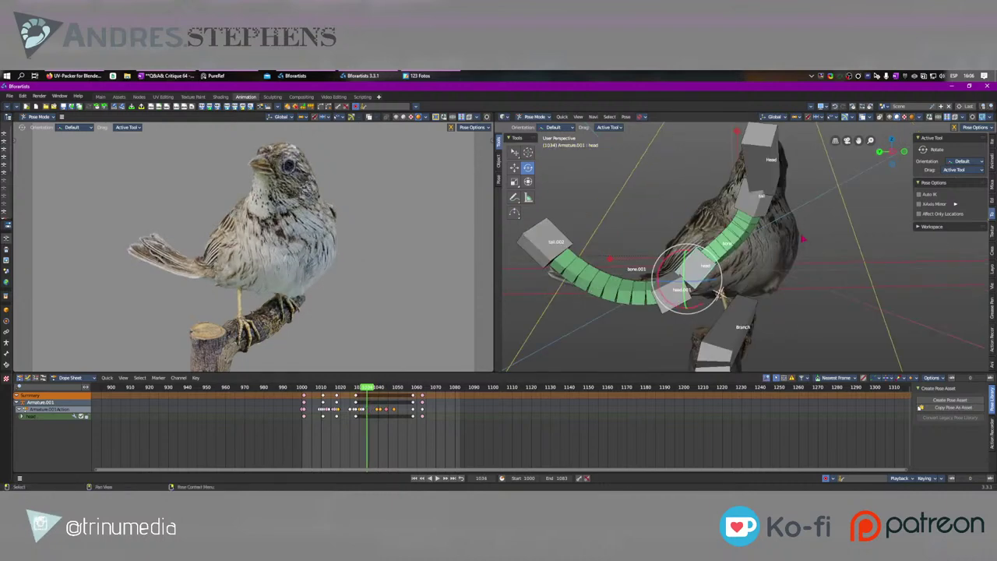
key("r")
left_click(804, 236)
Step: At frame 1046, move the lower body bone slightly to key a weight shift, and play back the motion
left_click_drag(371, 390, 390, 388)
key("g")
key("g")
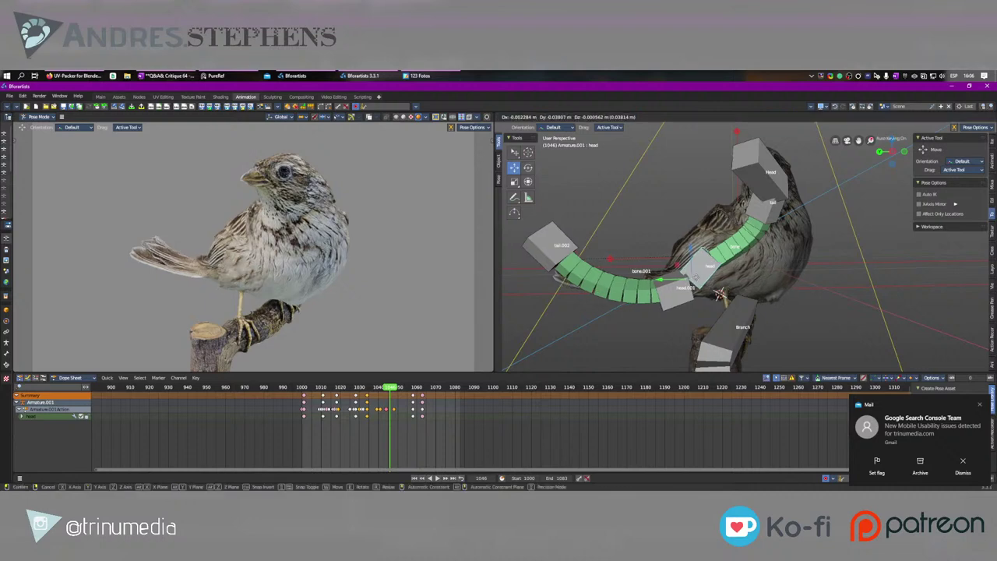
left_click(698, 277)
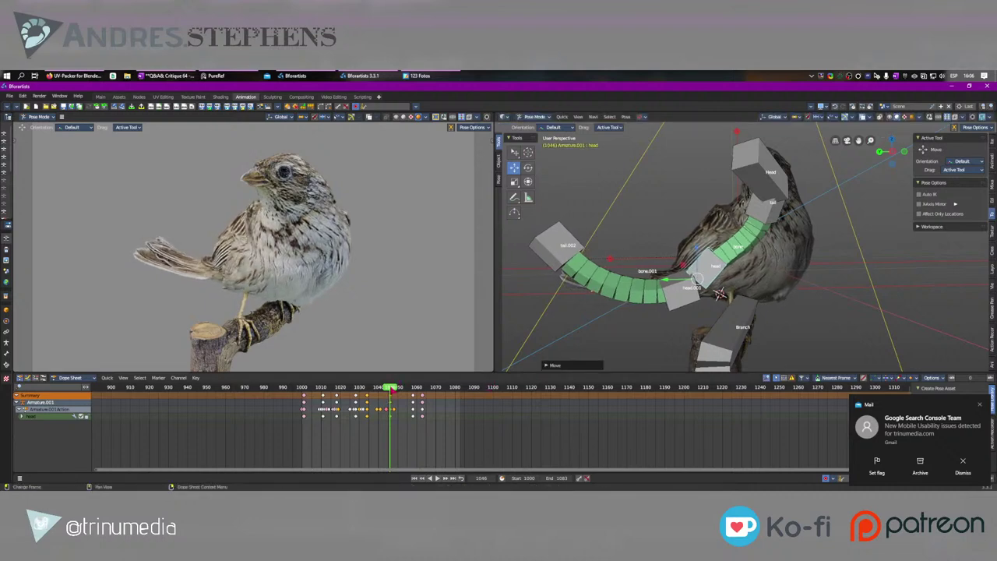
left_click_drag(392, 390, 370, 390)
key("space")
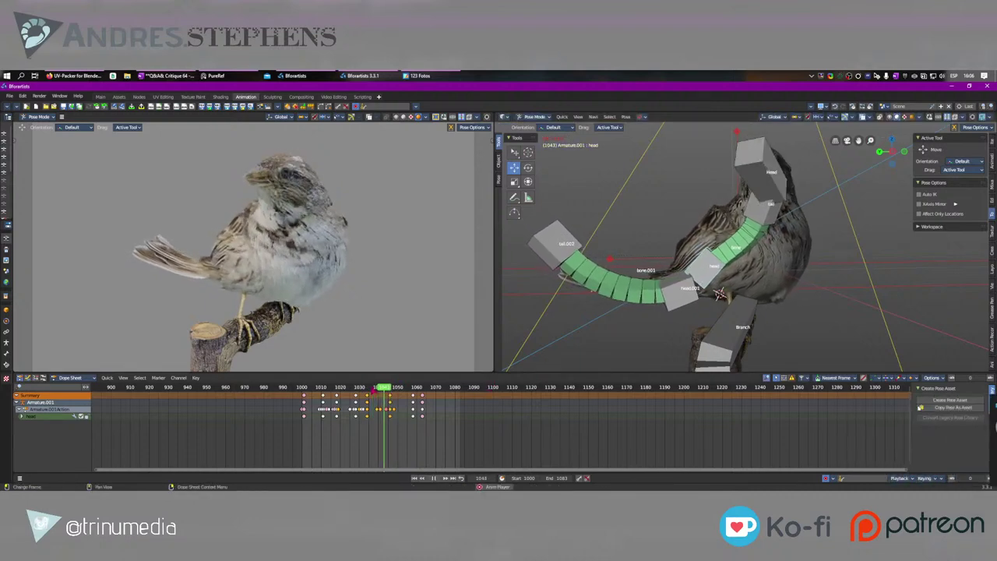
key("space")
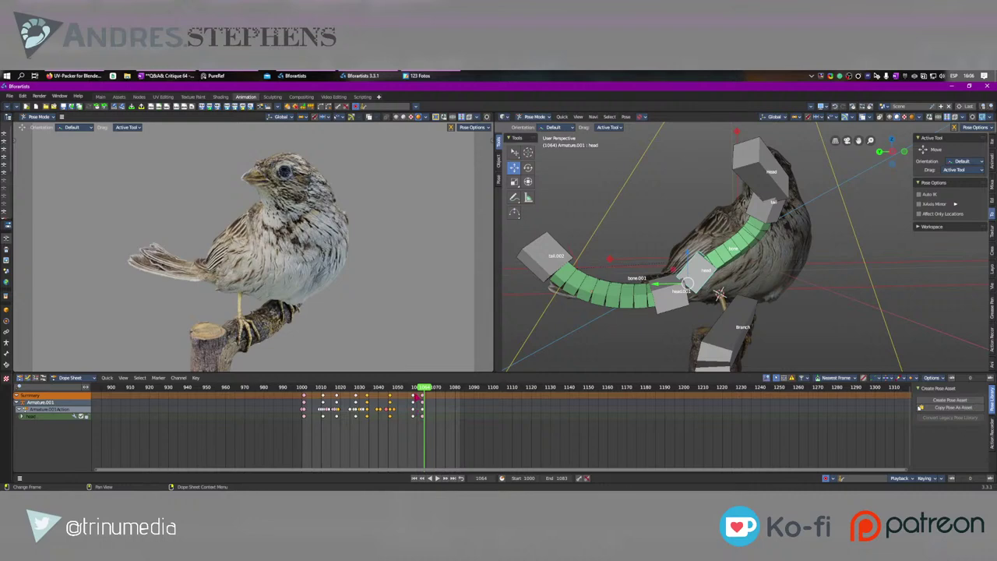
Step: Delete the lower body bone's last two keyframes at about frames 1058 and 1063, and play back to check
key("Delete")
left_click(376, 388)
key("space")
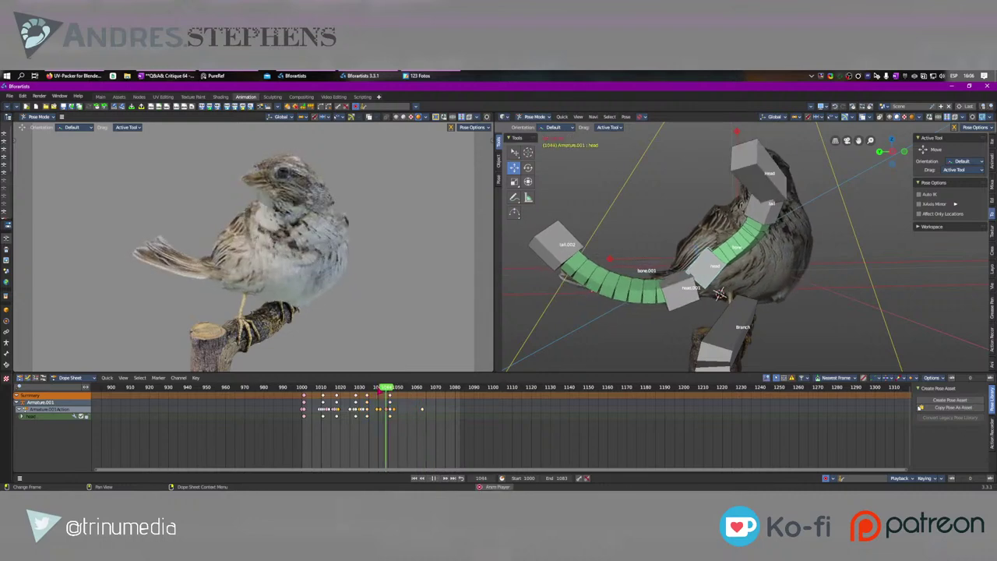
key("space")
Step: Move the lower body bone slightly to key a settling pose at about frame 1064, and play back the whole animation
left_click_drag(701, 280, 703, 278)
left_click(396, 388)
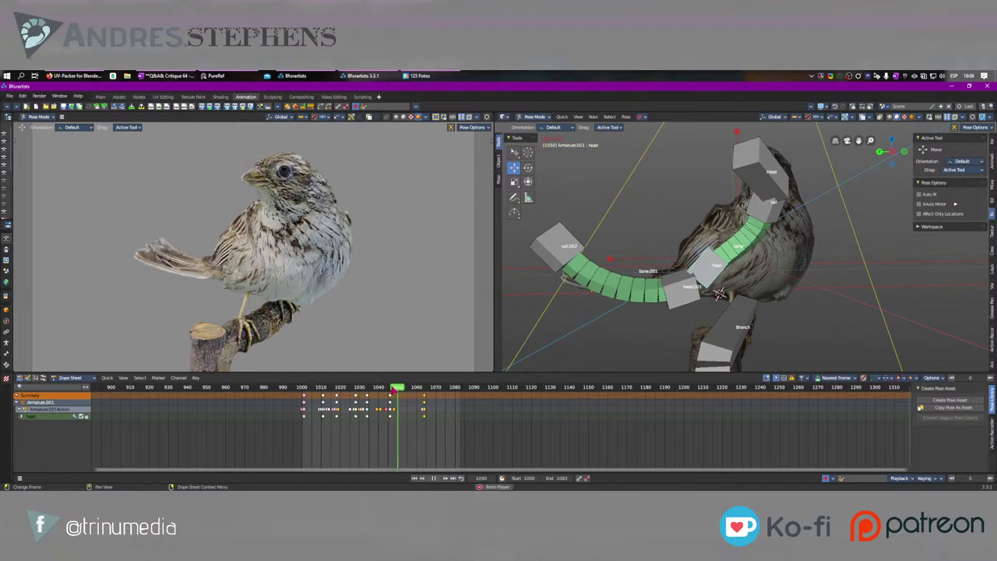
key("space")
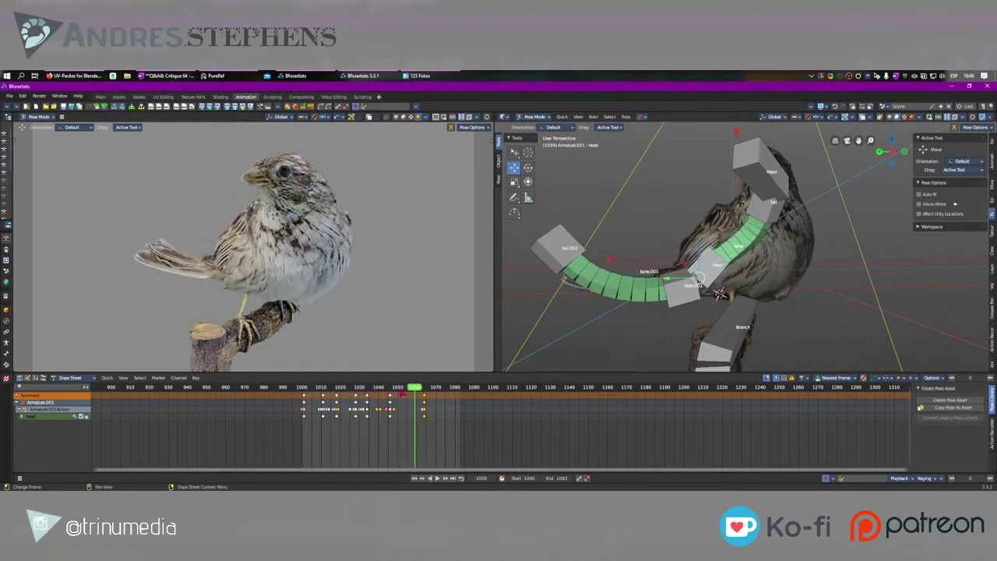
key("space")
key("shift+Left")
key("space")
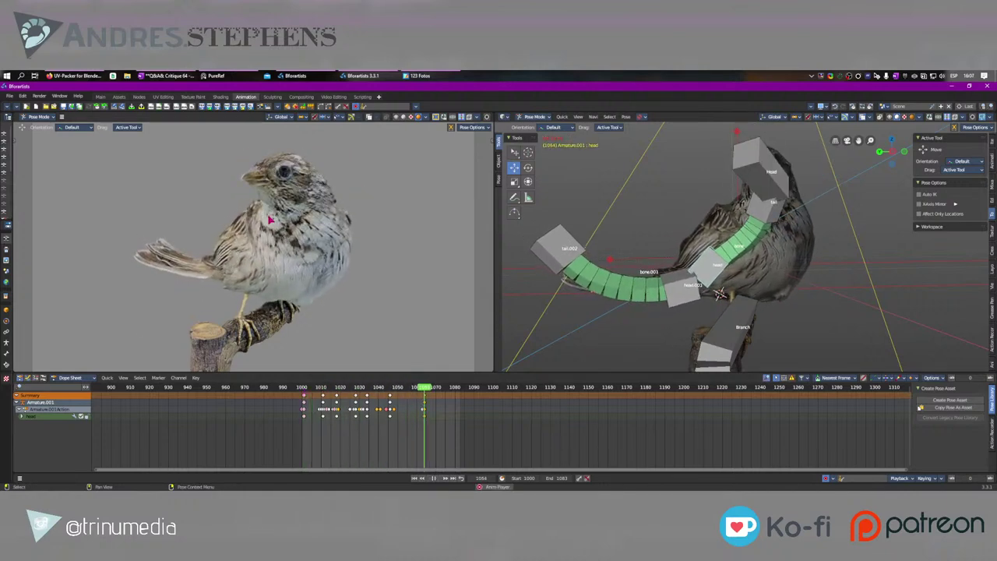
key("space")
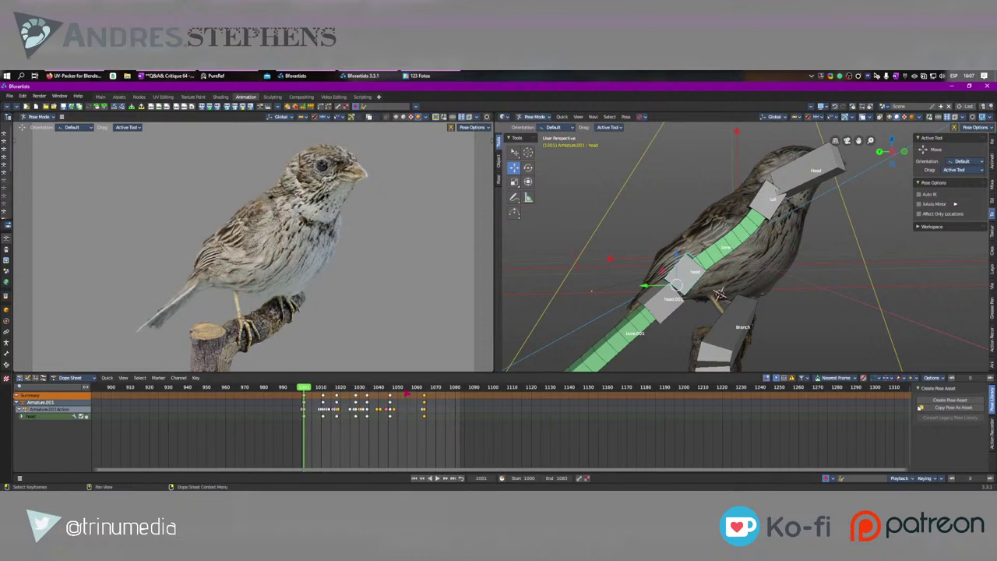
Step: Set the animation's end frame to 1060
left_click_drag(406, 391, 417, 392)
left_click(481, 478)
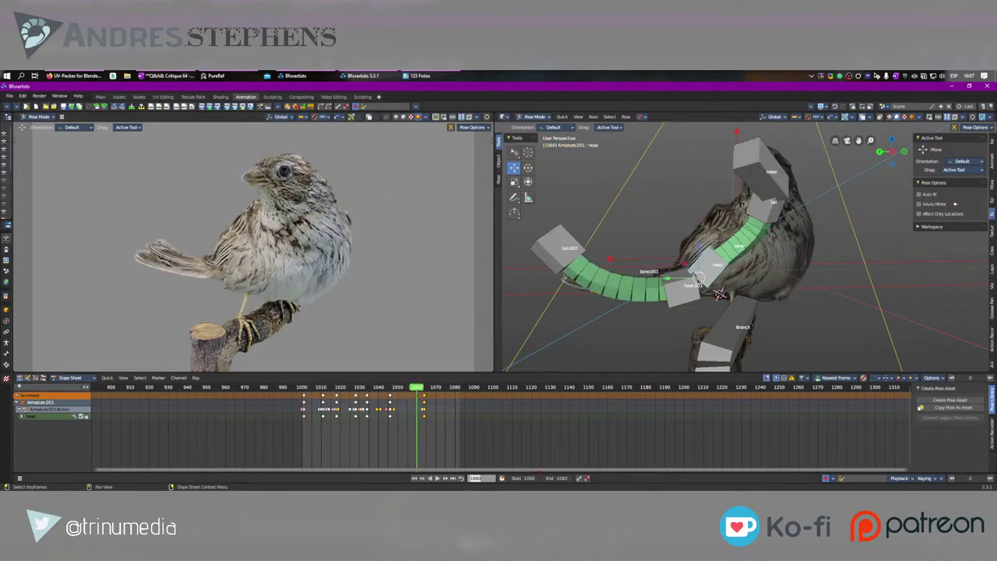
left_click(543, 478)
left_click(543, 477)
key("ctrl+v")
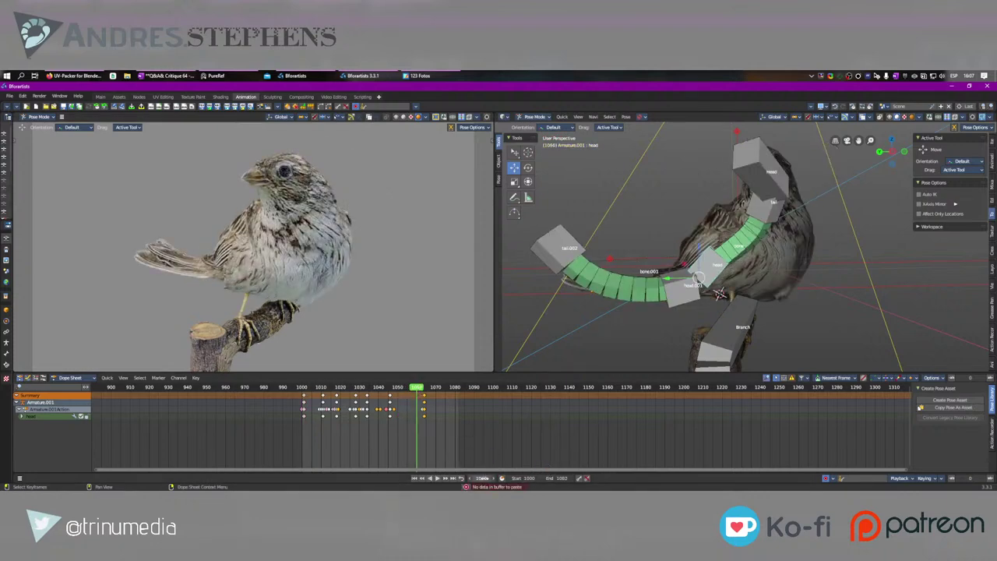
left_click(484, 478)
left_click(556, 477)
left_click(556, 477)
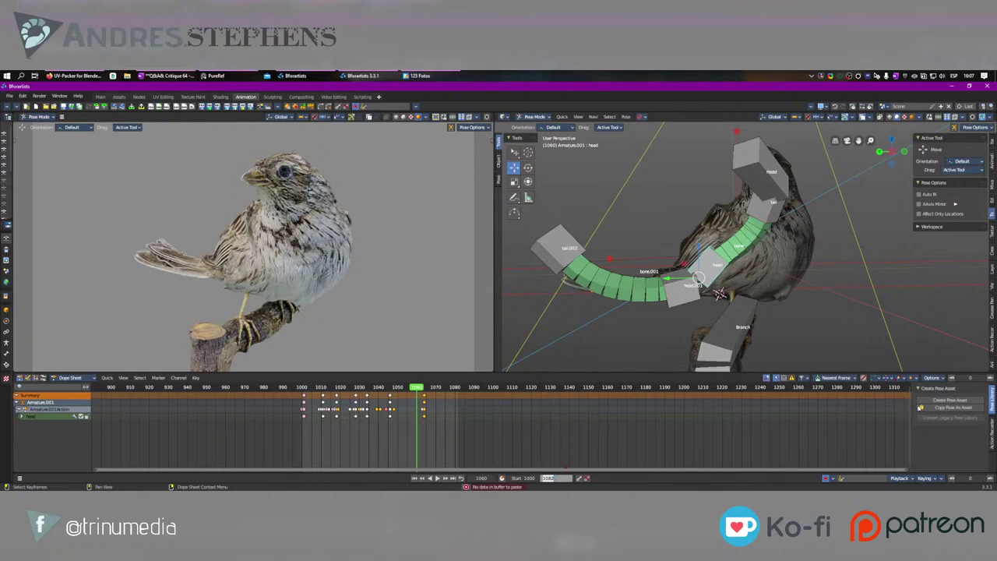
key("Return")
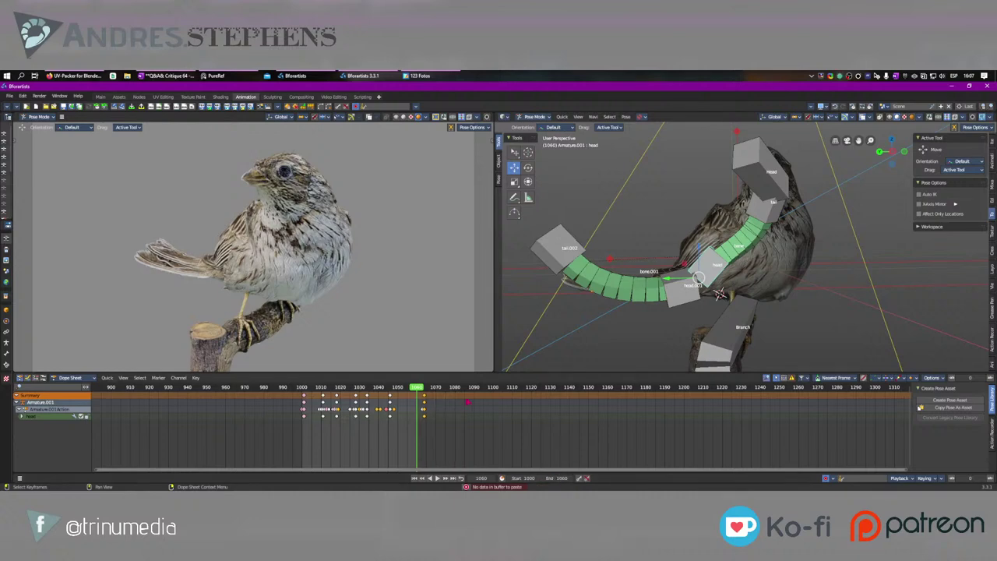